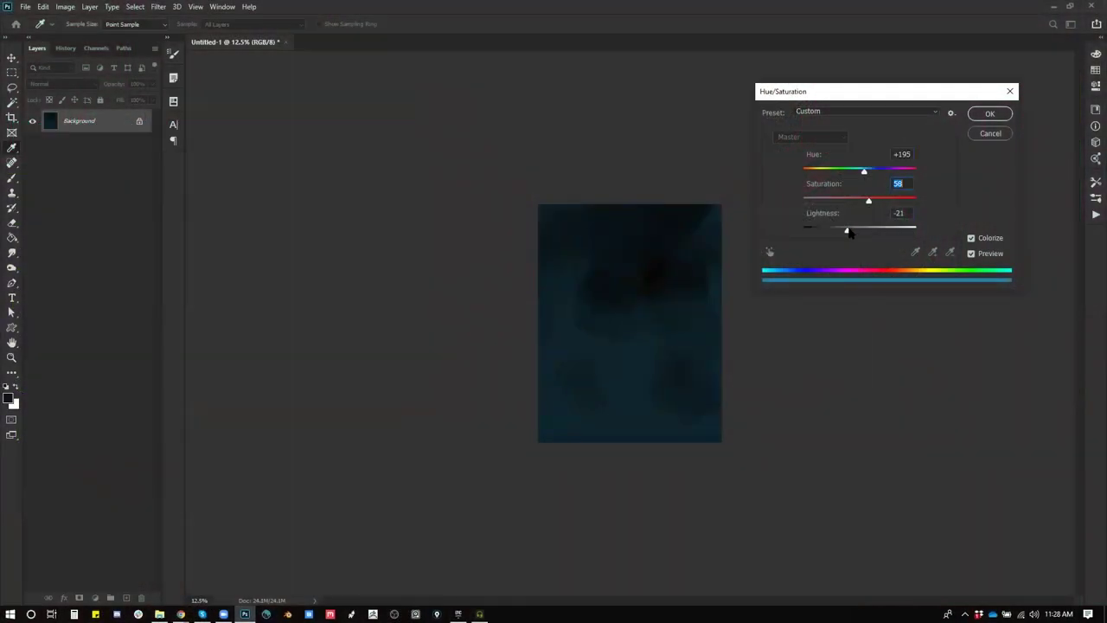
Step: Colorize the background deep blue with Hue 206, Saturation 87 and Lightness -14
left_click_drag(856, 231, 870, 177)
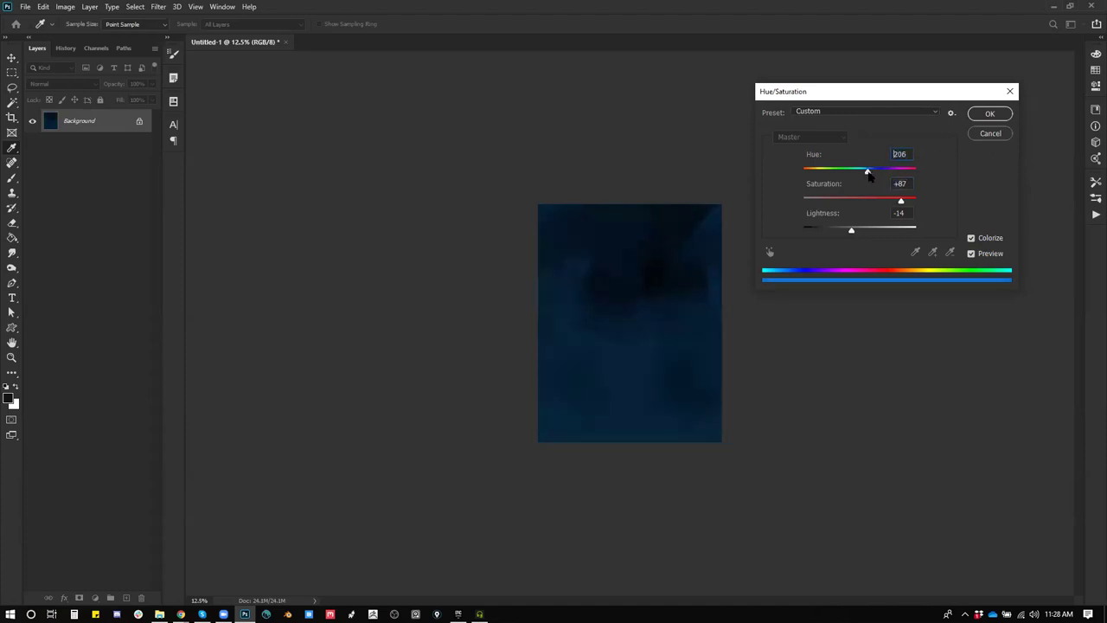
left_click(989, 114)
Step: Brush lighter blue glows over the lower-left part of the canvas using a large white brush in Color Dodge mode
key("b")
key("ctrl+plus")
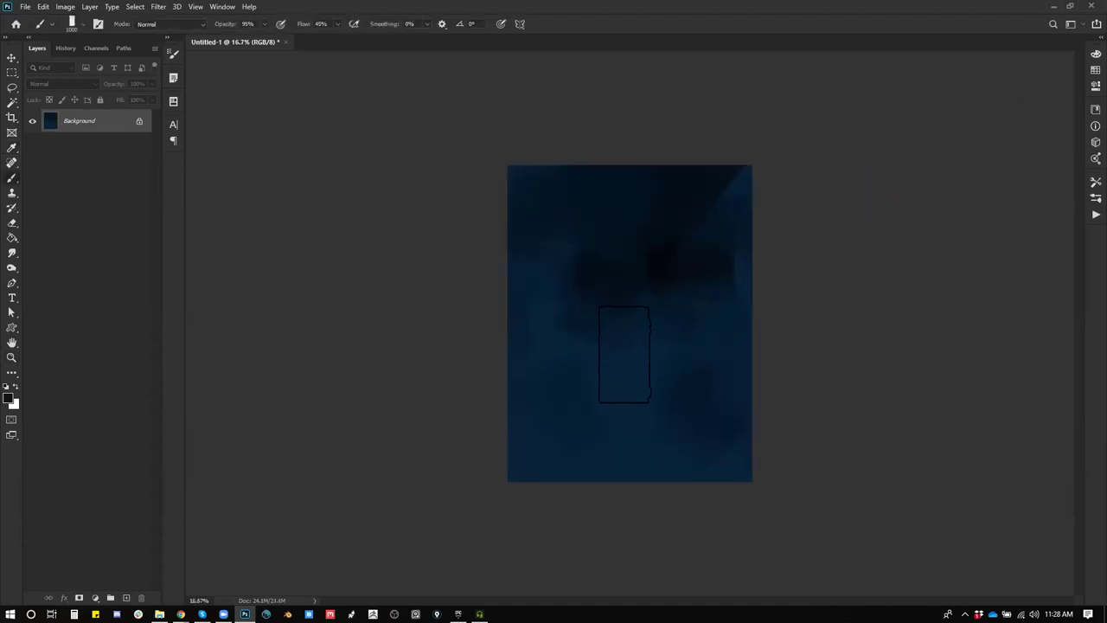
key("g")
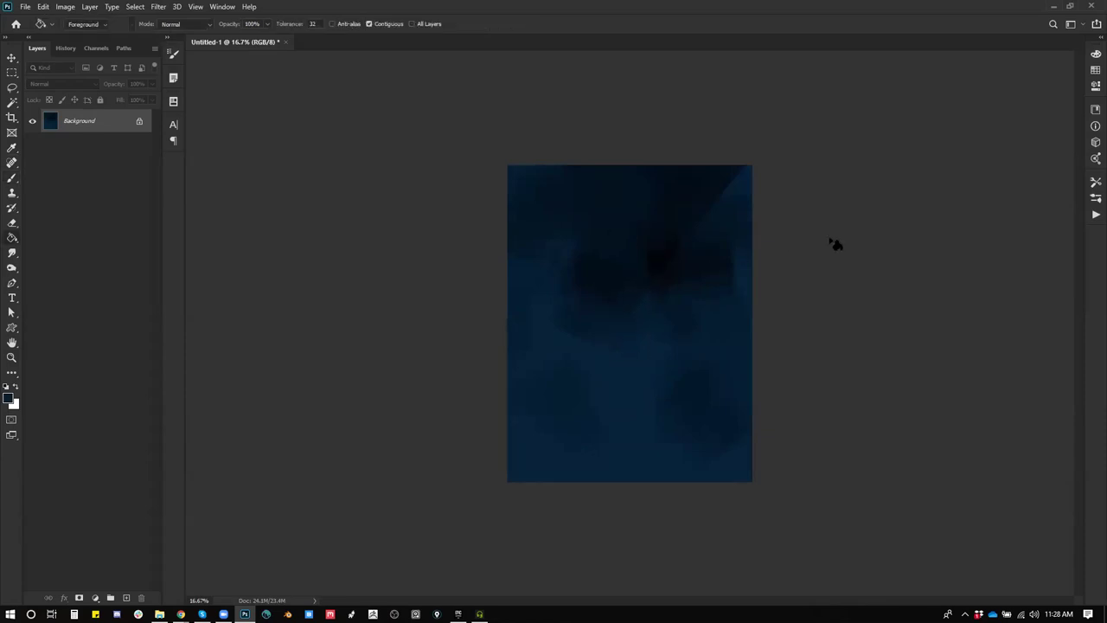
key("b")
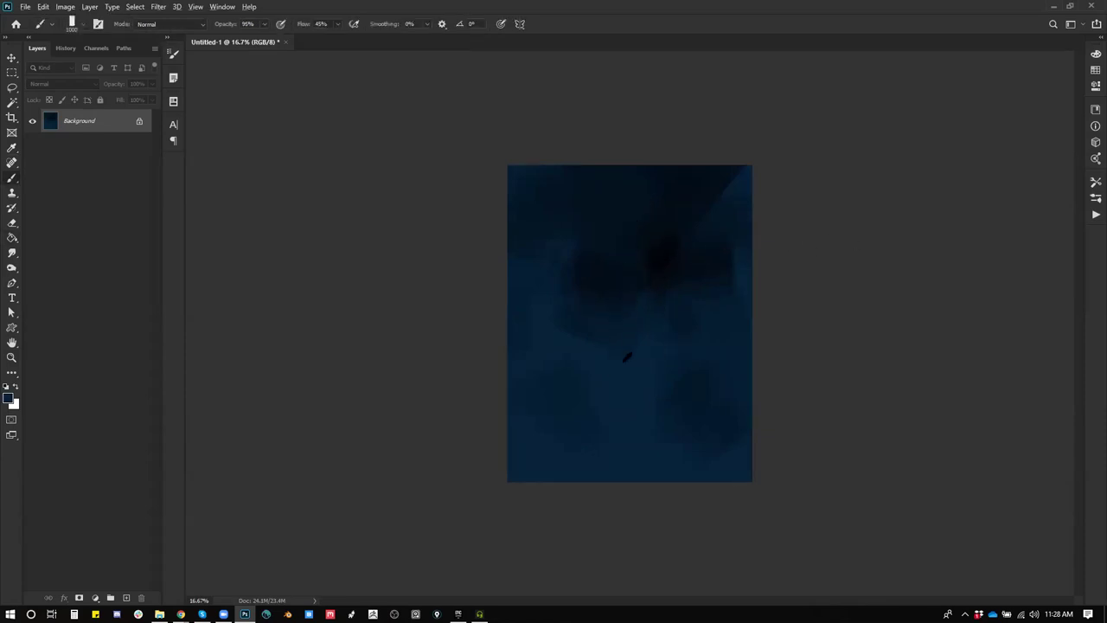
key("alt+shift+d")
key("d")
key("x")
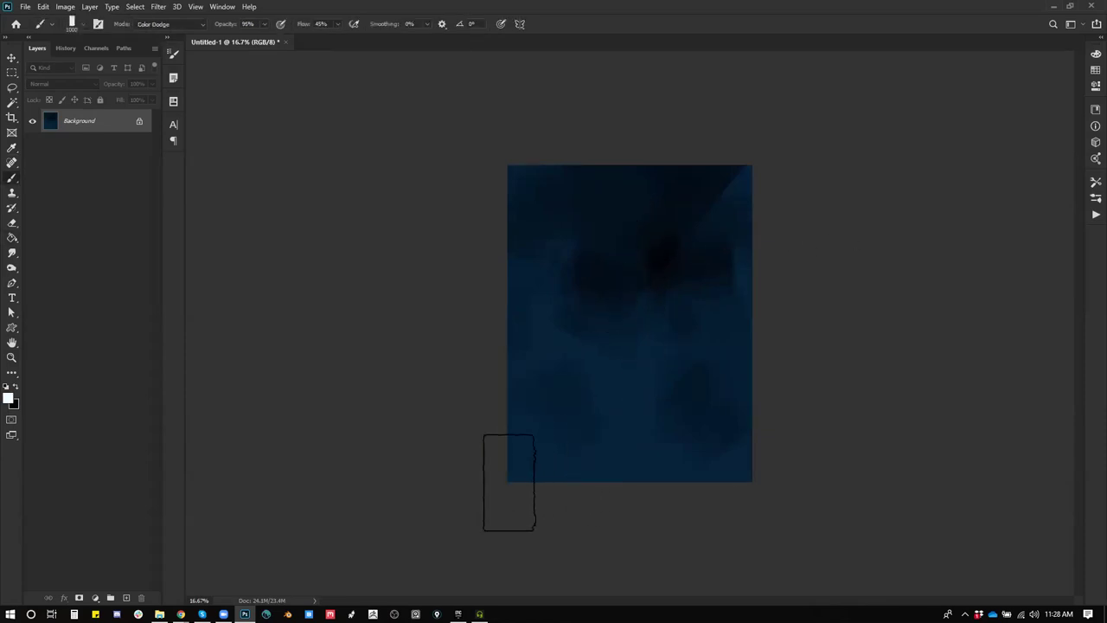
left_click_drag(509, 481, 547, 418)
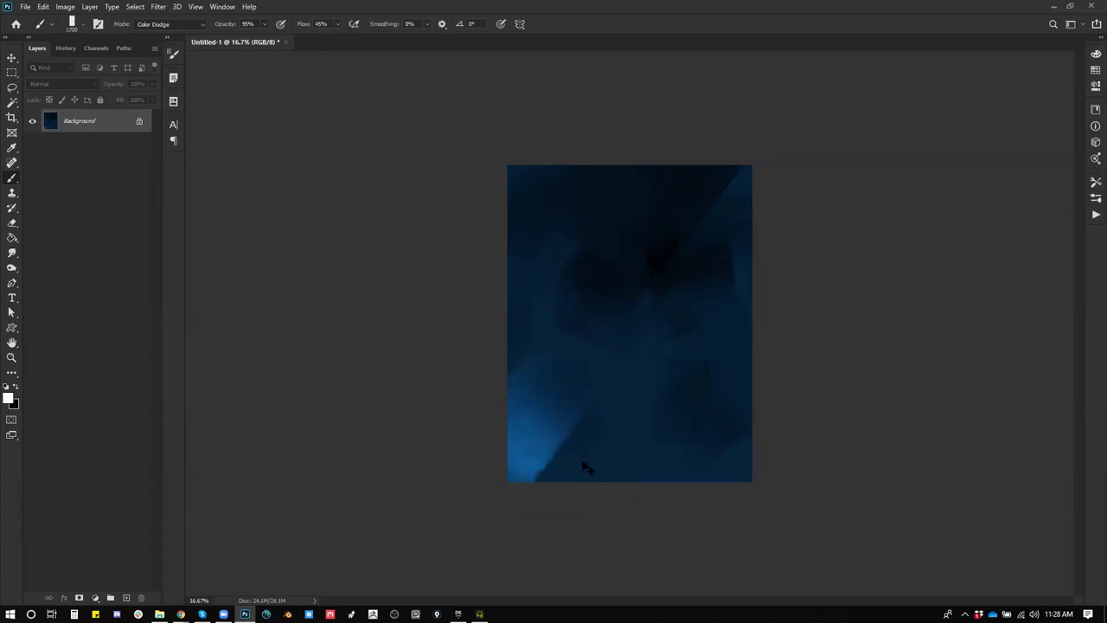
key("ctrl+z")
key("ctrl+shift+z")
left_click_drag(522, 439, 695, 325)
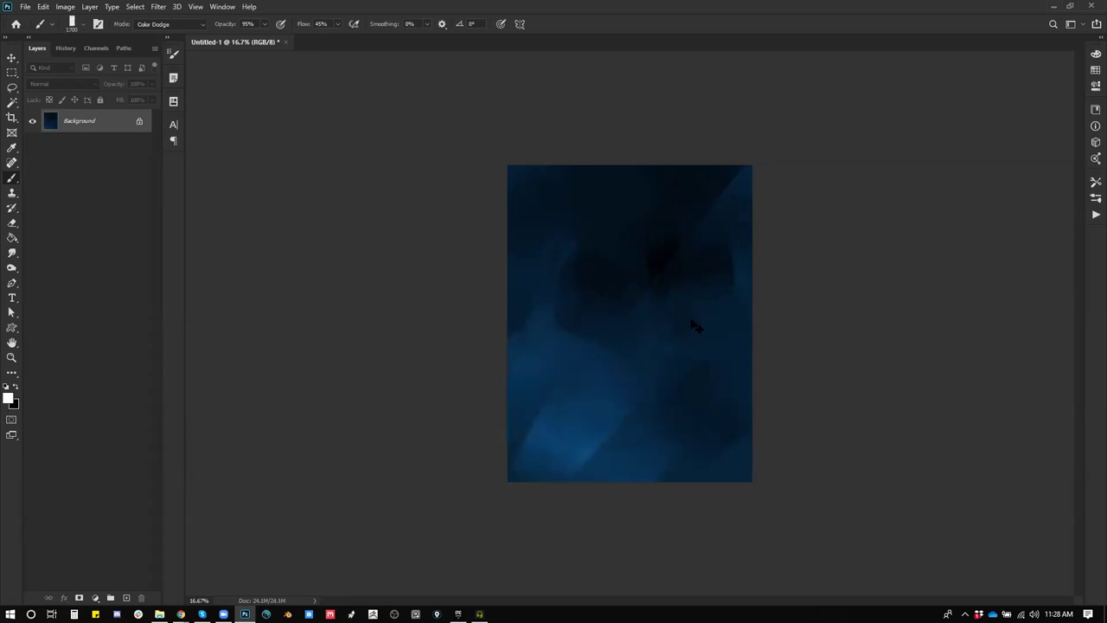
mouse_move(494, 507)
left_mouse_down()
mouse_move(514, 382)
mouse_move(581, 190)
left_mouse_up()
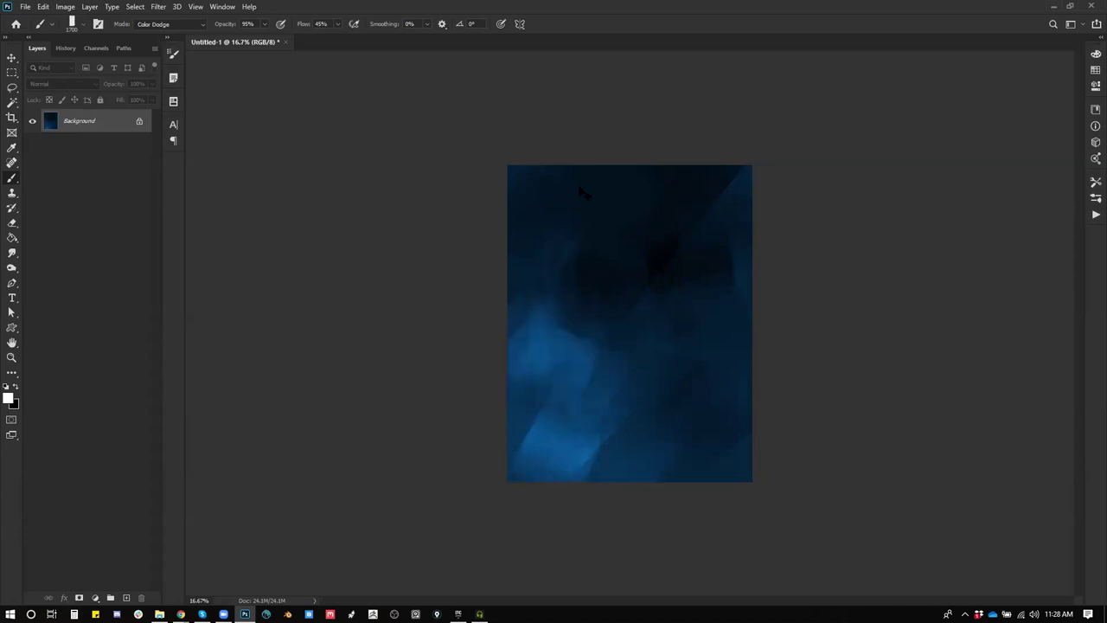
left_click_drag(675, 288, 764, 192)
key("ctrl+z")
Step: Choose a saturated red and brush a Color Dodge glow across the upper middle of the canvas
key("F6")
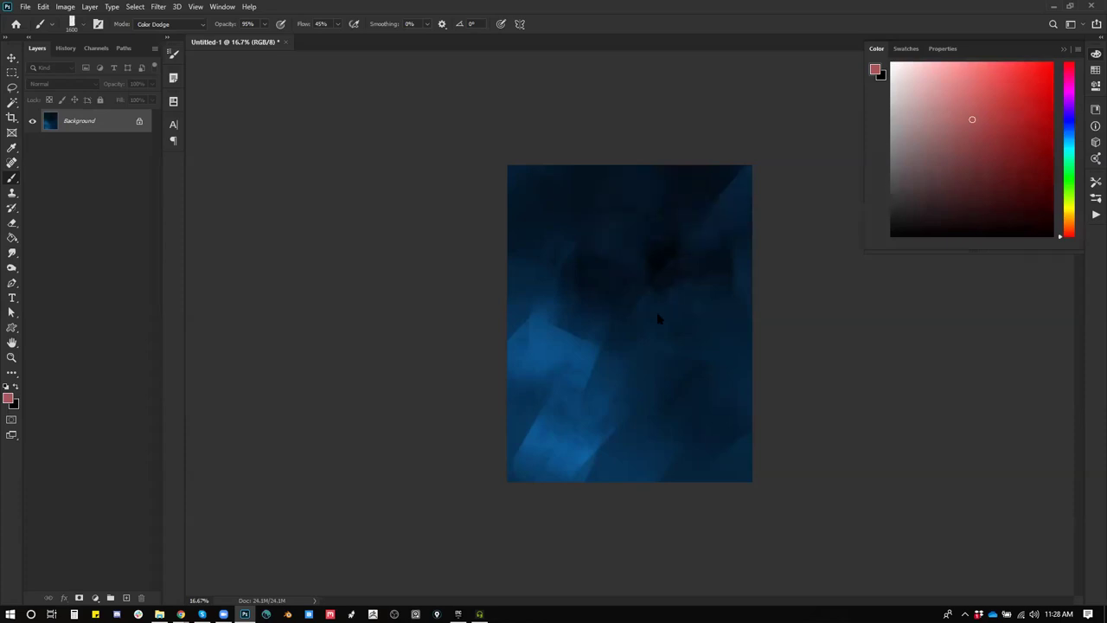
left_click(969, 104)
mouse_move(605, 316)
left_mouse_down()
mouse_move(611, 259)
mouse_move(568, 111)
left_mouse_up()
key("ctrl+z")
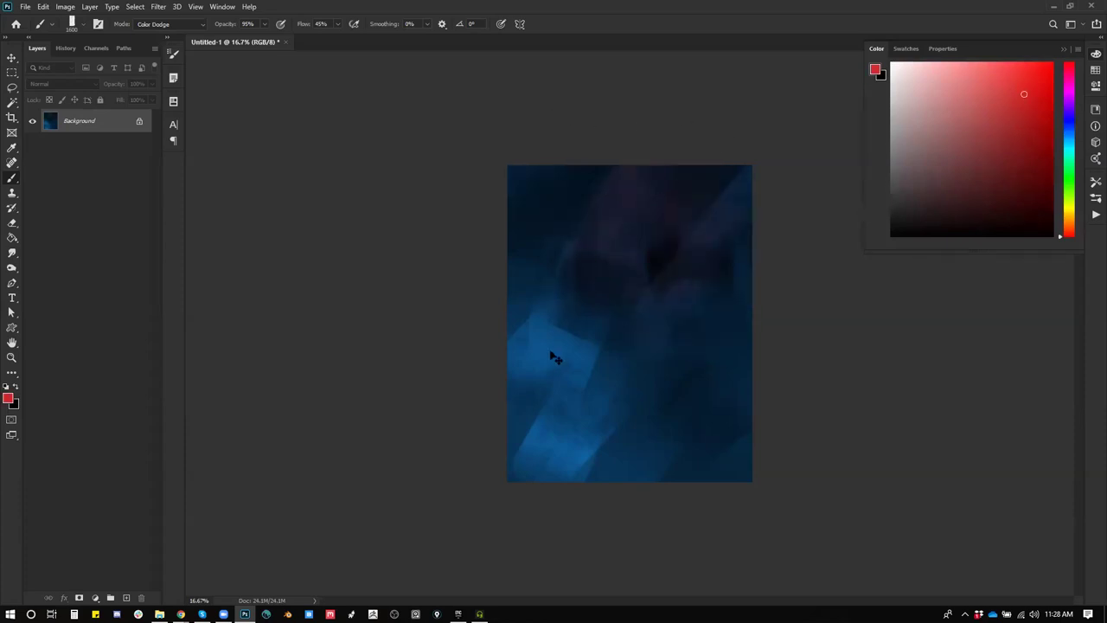
key("ctrl+shift+z")
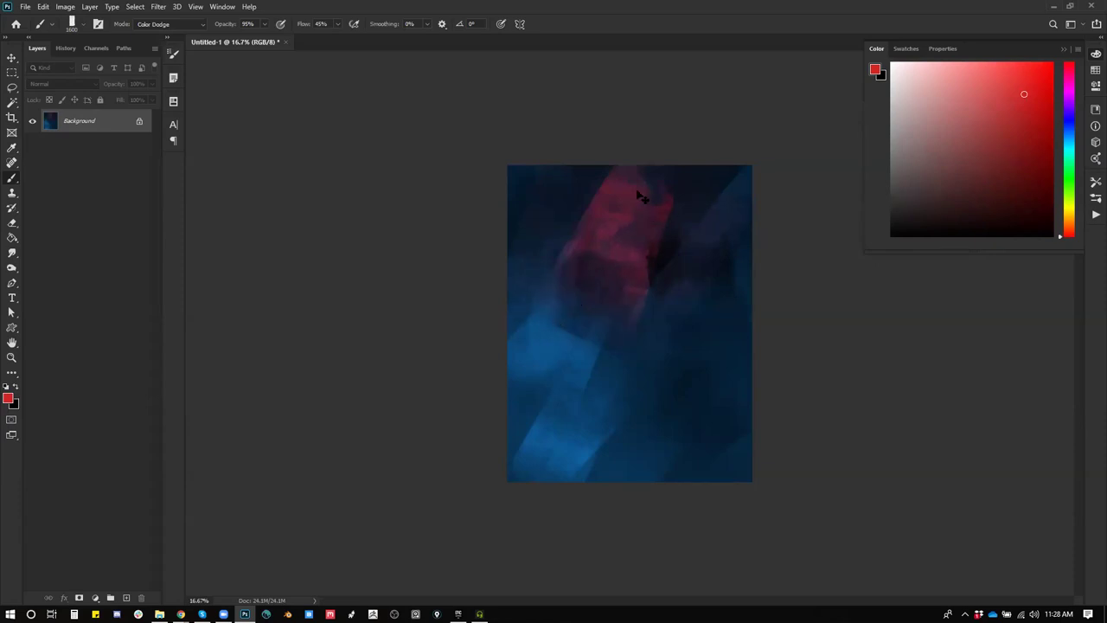
left_click_drag(629, 218, 708, 163)
left_click_drag(542, 212, 525, 272)
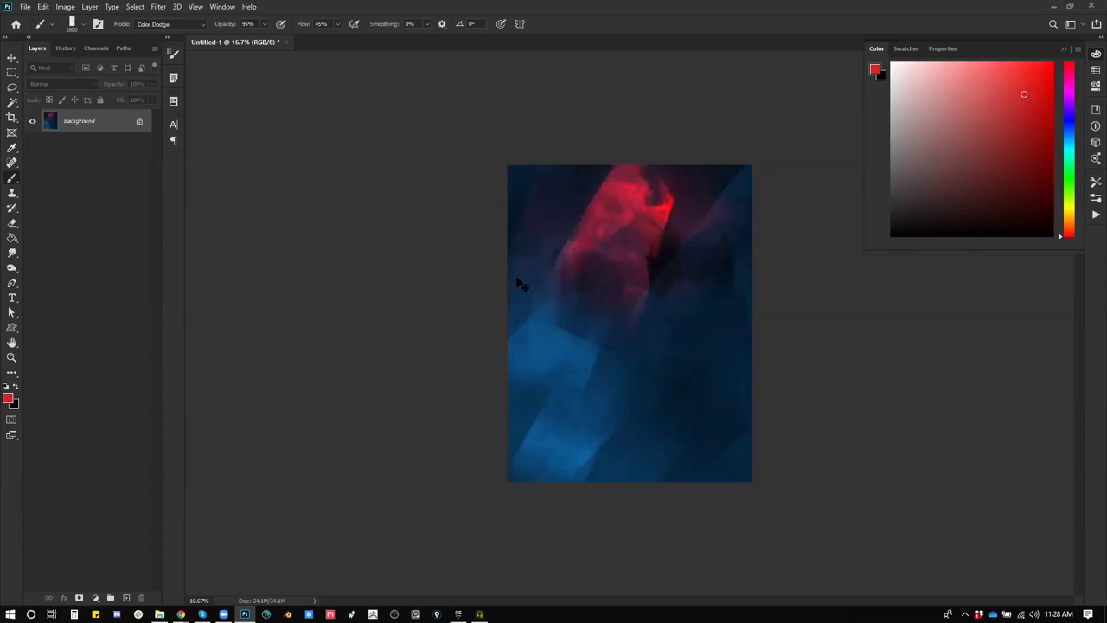
Step: Add red Color Dodge strokes over the blue area and the bottom edge, undo the top-right ones and paint a streak at the upper left
mouse_move(640, 368)
left_mouse_down()
mouse_move(584, 370)
mouse_move(536, 322)
mouse_move(478, 344)
mouse_move(469, 359)
mouse_move(526, 357)
mouse_move(514, 418)
left_mouse_up()
mouse_move(683, 448)
left_mouse_down()
mouse_move(699, 506)
mouse_move(775, 423)
mouse_move(699, 522)
mouse_move(621, 461)
mouse_move(478, 560)
left_mouse_up()
mouse_move(727, 177)
left_mouse_down()
mouse_move(703, 210)
mouse_move(765, 126)
left_mouse_up()
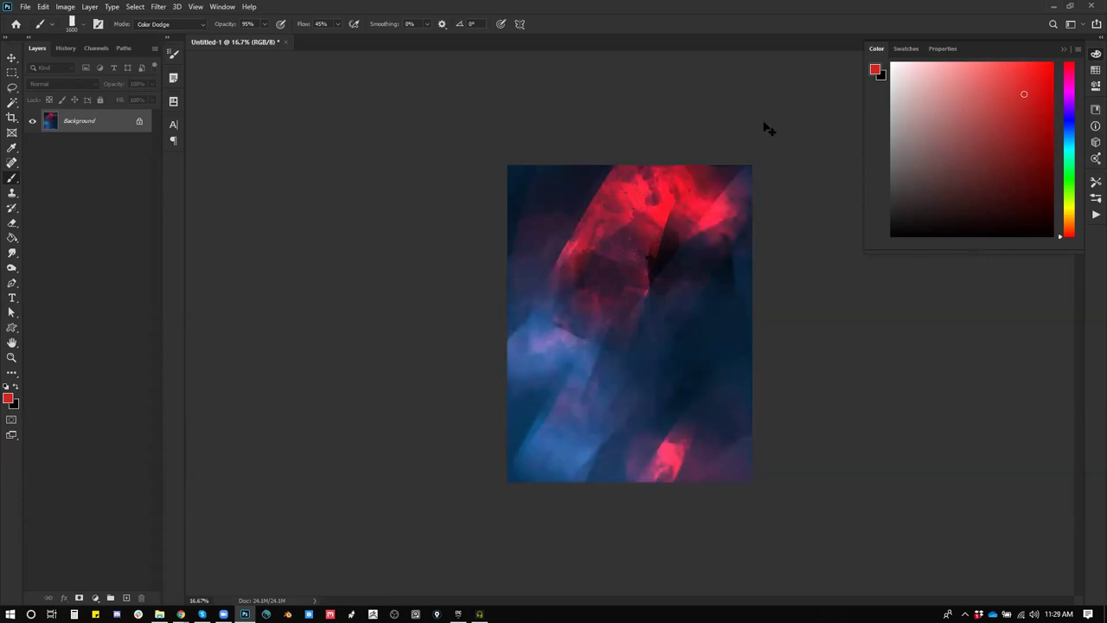
key("ctrl+z")
key("ctrl+z")
left_click_drag(552, 211, 432, 307)
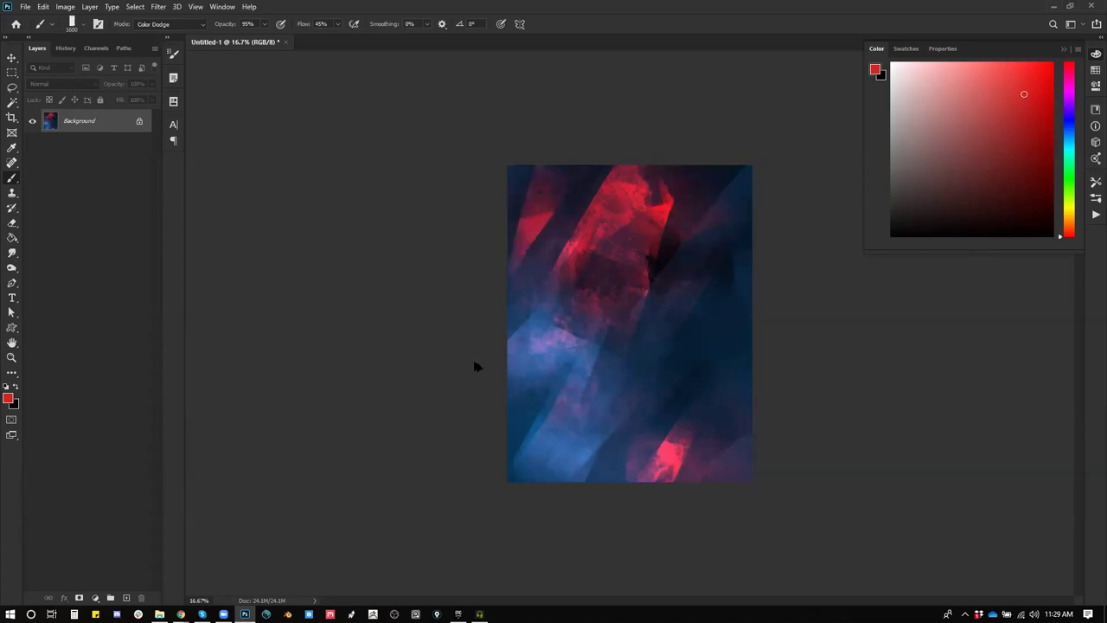
left_click_drag(545, 344, 477, 462)
key("ctrl+z")
key("ctrl+shift+z")
key("ctrl+z")
key("ctrl+z")
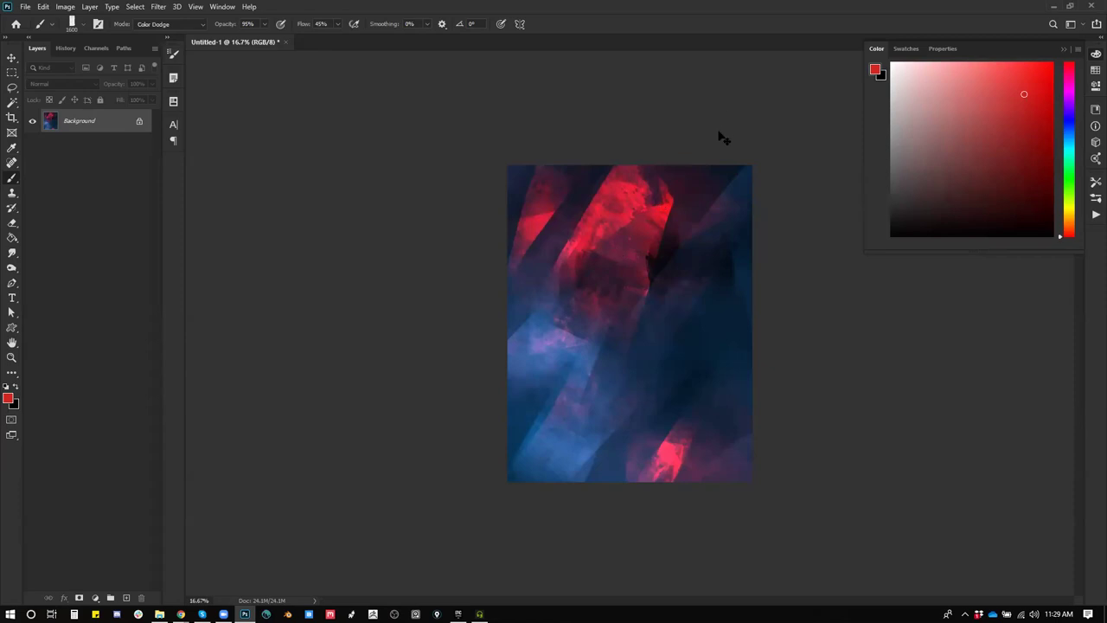
key("ctrl+z")
Step: Brush more red Color Dodge light into the upper-right corner and pink highlights over the lower-left blue area
left_click_drag(730, 173, 683, 194)
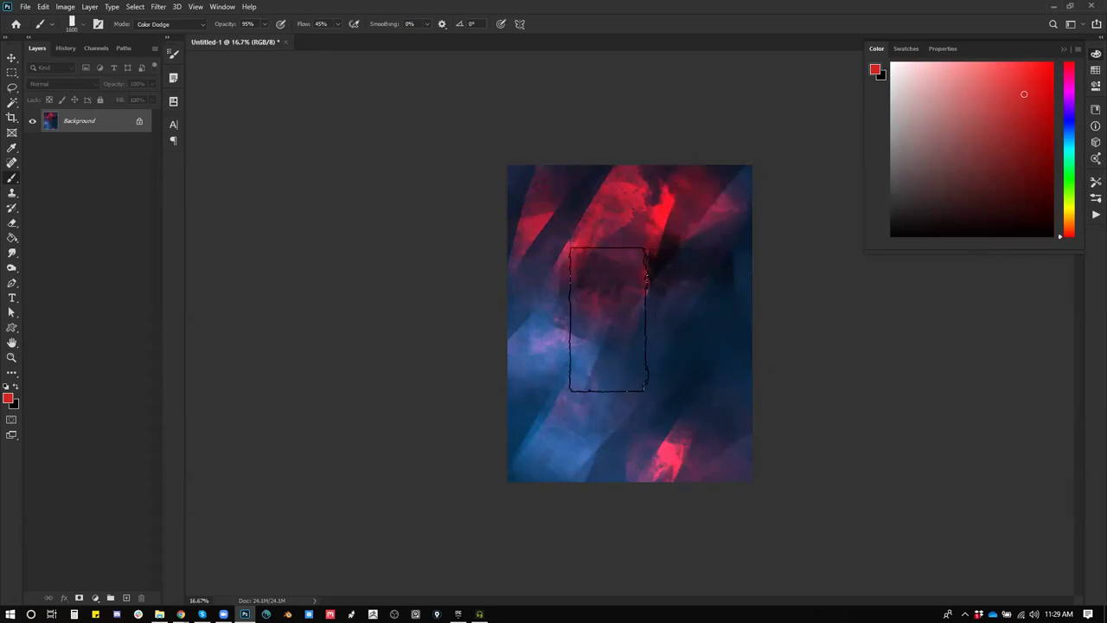
mouse_move(608, 320)
left_mouse_down()
mouse_move(588, 389)
mouse_move(547, 467)
mouse_move(530, 473)
mouse_move(634, 339)
left_mouse_up()
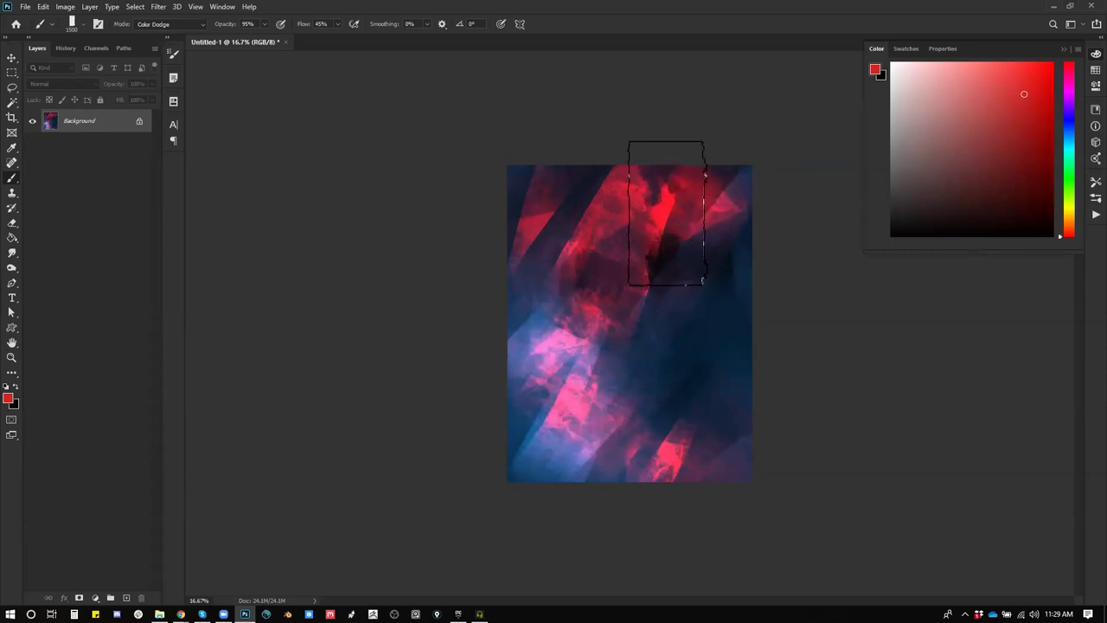
left_click(1069, 203)
left_click(1069, 114)
left_click(961, 83)
left_click_drag(654, 177, 620, 277)
key("ctrl+z")
Step: Switch the brush to Normal mode and blend a tone sampled from the upper right diagonally across the canvas and lower right
key("shift+alt+n")
left_click_drag(678, 170, 606, 273)
key("ctrl+z")
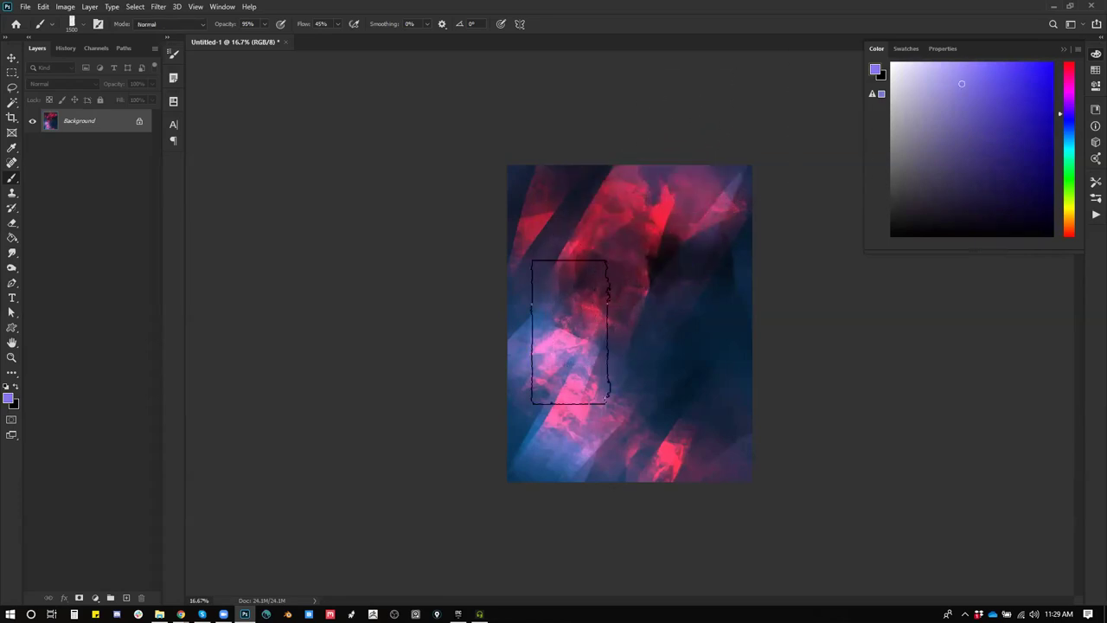
left_click(692, 184, "alt")
mouse_move(692, 195)
left_mouse_down()
mouse_move(619, 353)
mouse_move(595, 365)
mouse_move(583, 271)
mouse_move(596, 318)
mouse_move(533, 296)
mouse_move(554, 383)
left_mouse_up()
left_click_drag(654, 442, 715, 432)
Step: Blend sampled purple and pink tones over the lower left, centre and upper middle to soften the background
left_click(588, 444, "alt")
left_click_drag(591, 443, 553, 517)
mouse_move(663, 299)
left_mouse_down()
mouse_move(721, 212)
mouse_move(596, 325)
left_mouse_up()
left_click(719, 210, "alt")
mouse_move(623, 246)
left_mouse_down()
mouse_move(558, 167)
mouse_move(596, 340)
mouse_move(582, 315)
mouse_move(558, 391)
mouse_move(701, 343)
mouse_move(734, 387)
mouse_move(617, 339)
left_mouse_up()
left_click(617, 338, "alt")
mouse_move(587, 392)
left_mouse_down()
mouse_move(533, 519)
mouse_move(604, 356)
mouse_move(628, 261)
mouse_move(673, 211)
mouse_move(661, 203)
mouse_move(534, 363)
mouse_move(641, 181)
mouse_move(577, 346)
mouse_move(563, 352)
mouse_move(556, 274)
mouse_move(611, 370)
mouse_move(693, 290)
mouse_move(619, 408)
mouse_move(648, 239)
mouse_move(587, 196)
left_mouse_up()
Step: Reduce the brush to size 600 and blend sampled pink tones into the upper-right part of the background
left_click(667, 213, "alt")
key("bracketleft")
key("bracketleft")
key("bracketleft")
key("bracketleft")
key("bracketleft")
key("bracketleft")
key("bracketleft")
key("bracketleft")
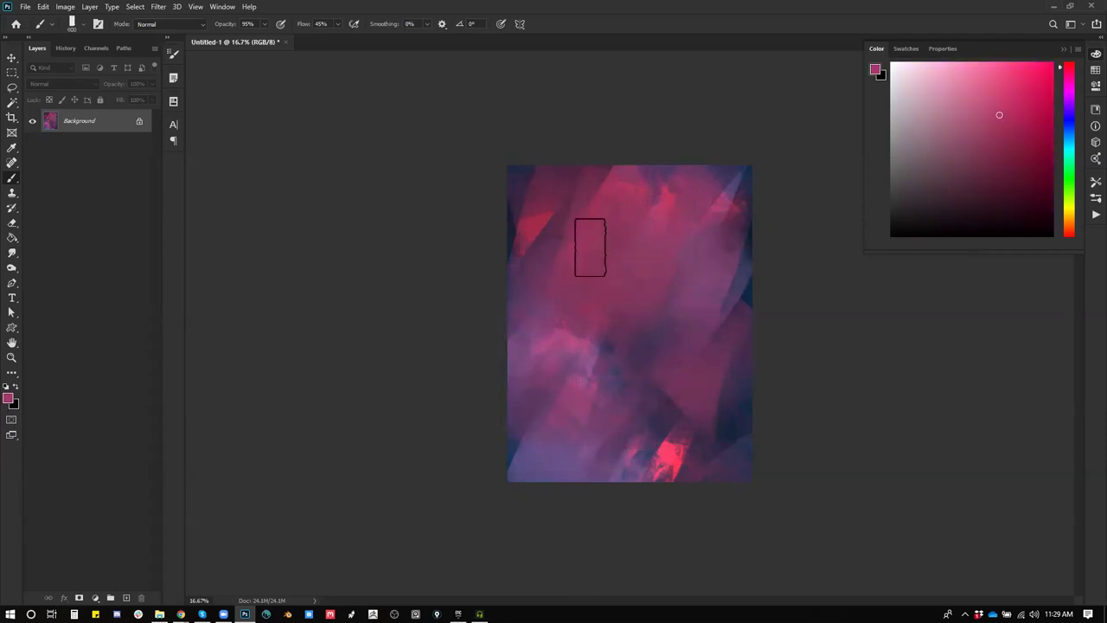
left_click(742, 210, "alt")
left_click_drag(680, 192, 773, 151)
left_click_drag(647, 165, 741, 249)
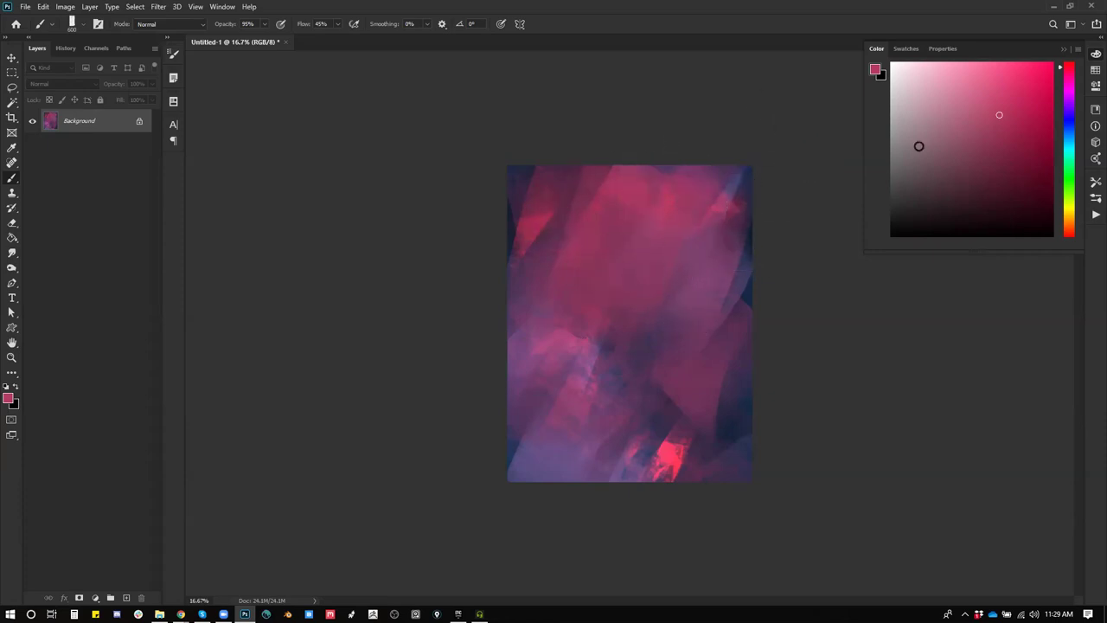
Step: Choose a pale peach and a small brush, and block in a figure's head, shoulders and torso in the upper canvas
left_click(1069, 228)
left_click(1068, 223)
left_click(979, 85)
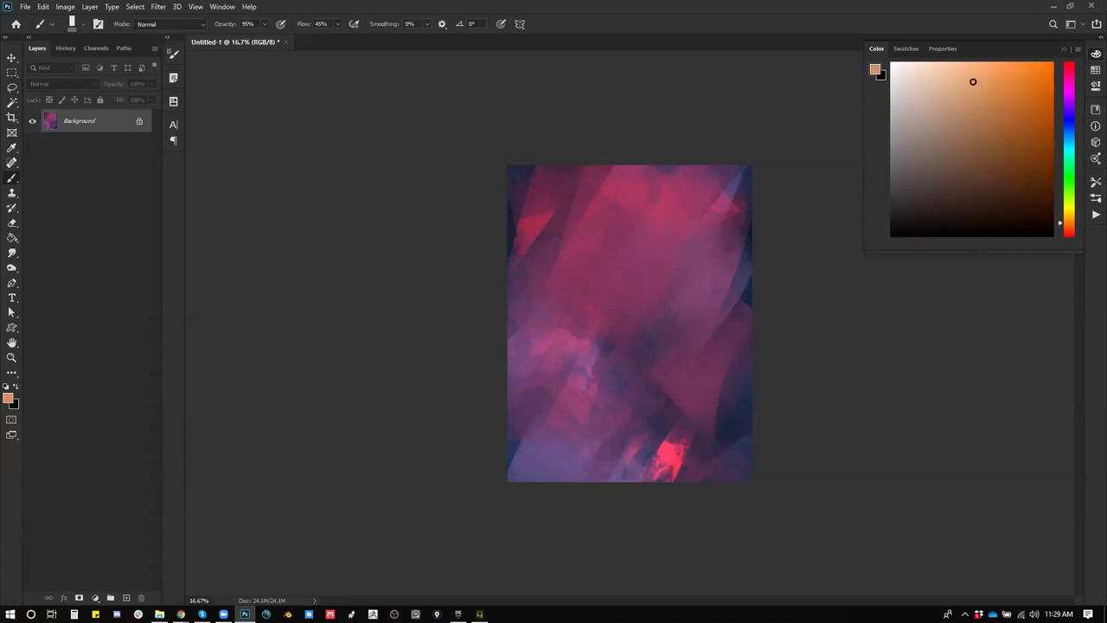
left_click_drag(961, 67, 962, 64)
key("bracketright")
key("bracketright")
key("bracketright")
mouse_move(628, 201)
left_mouse_down()
mouse_move(643, 185)
mouse_move(642, 208)
left_mouse_up()
key("ctrl+z")
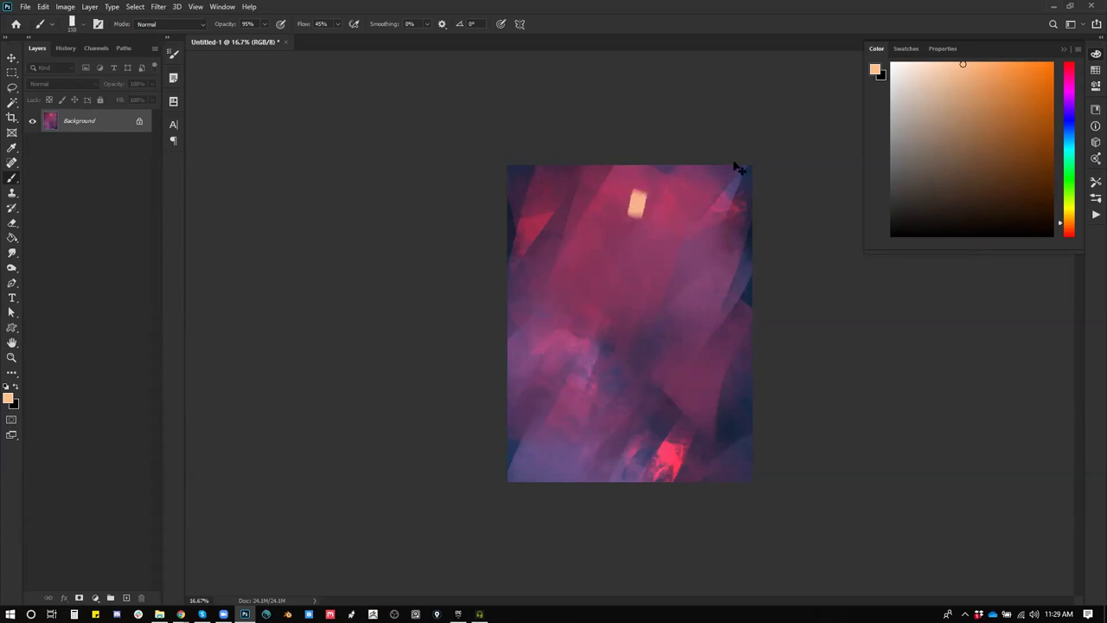
mouse_move(625, 202)
left_mouse_down()
mouse_move(635, 180)
mouse_move(636, 204)
mouse_move(633, 187)
mouse_move(641, 193)
left_mouse_up()
key("ctrl+z")
key("bracketleft")
mouse_move(646, 226)
left_mouse_down()
mouse_move(611, 236)
mouse_move(625, 251)
mouse_move(627, 231)
mouse_move(609, 282)
mouse_move(627, 252)
mouse_move(615, 254)
mouse_move(623, 230)
mouse_move(617, 243)
mouse_move(628, 247)
mouse_move(651, 232)
mouse_move(614, 240)
mouse_move(623, 269)
mouse_move(646, 256)
mouse_move(642, 268)
mouse_move(614, 252)
mouse_move(632, 286)
left_mouse_up()
mouse_move(656, 241)
left_mouse_down()
mouse_move(616, 238)
mouse_move(610, 246)
mouse_move(660, 236)
mouse_move(615, 228)
mouse_move(597, 238)
mouse_move(674, 234)
left_mouse_up()
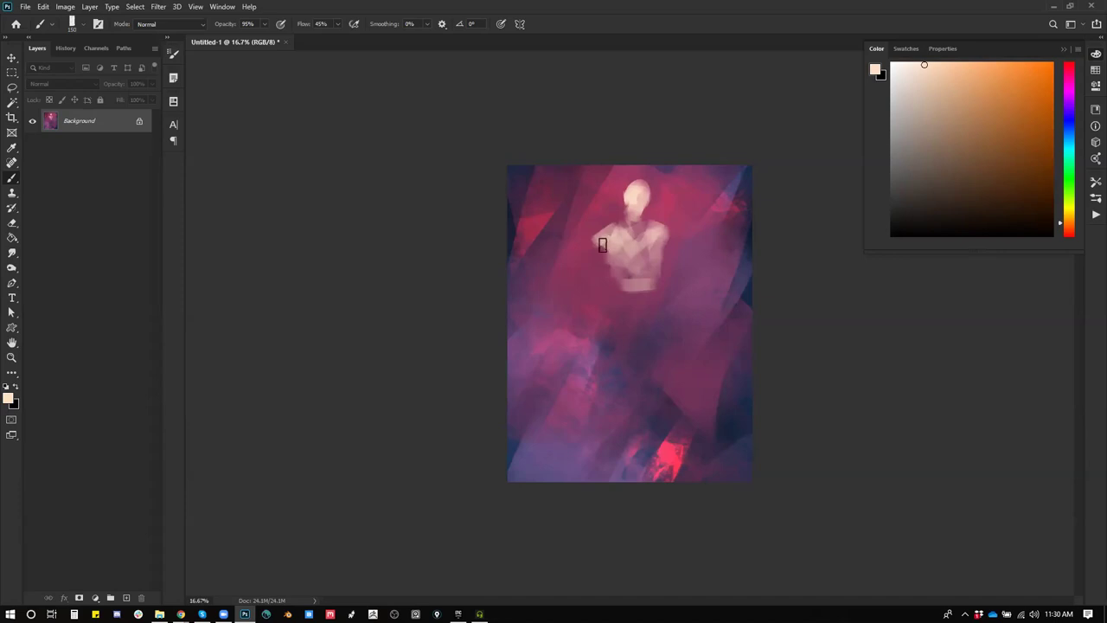
Step: Paint the figure's two arms in pale peach, reaching down to the left and out to the right canvas edge
left_click(608, 265, "ctrl")
mouse_move(579, 225)
left_mouse_down()
mouse_move(578, 195)
mouse_move(569, 231)
left_mouse_up()
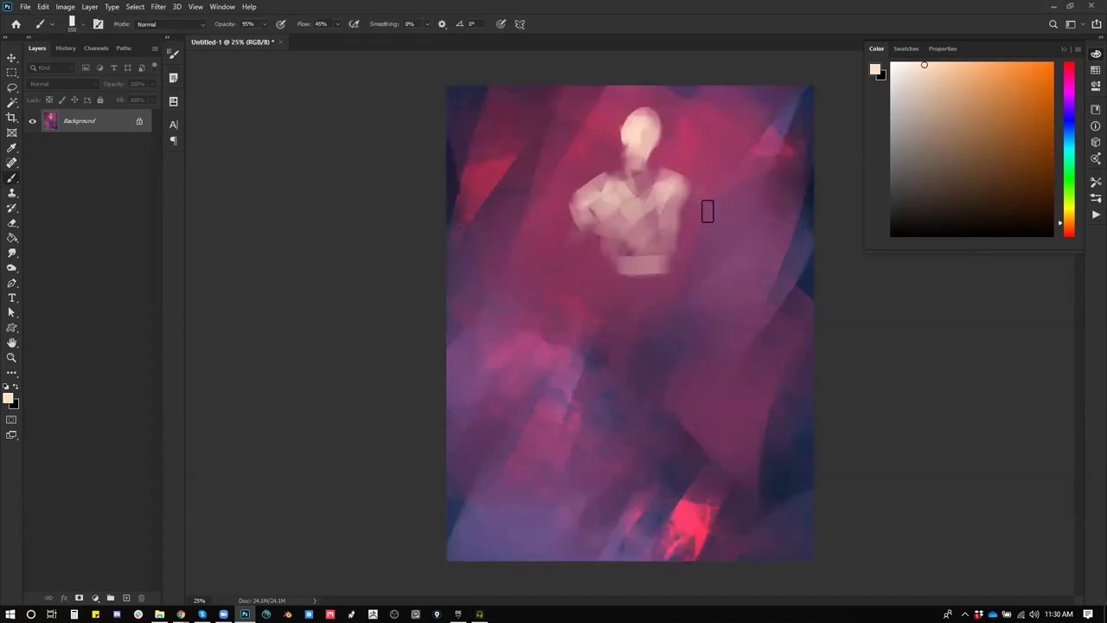
left_click_drag(706, 210, 725, 223)
mouse_move(583, 217)
left_mouse_down()
mouse_move(484, 369)
mouse_move(594, 222)
left_mouse_up()
mouse_move(700, 209)
left_mouse_down()
mouse_move(735, 253)
mouse_move(786, 268)
mouse_move(776, 308)
left_mouse_up()
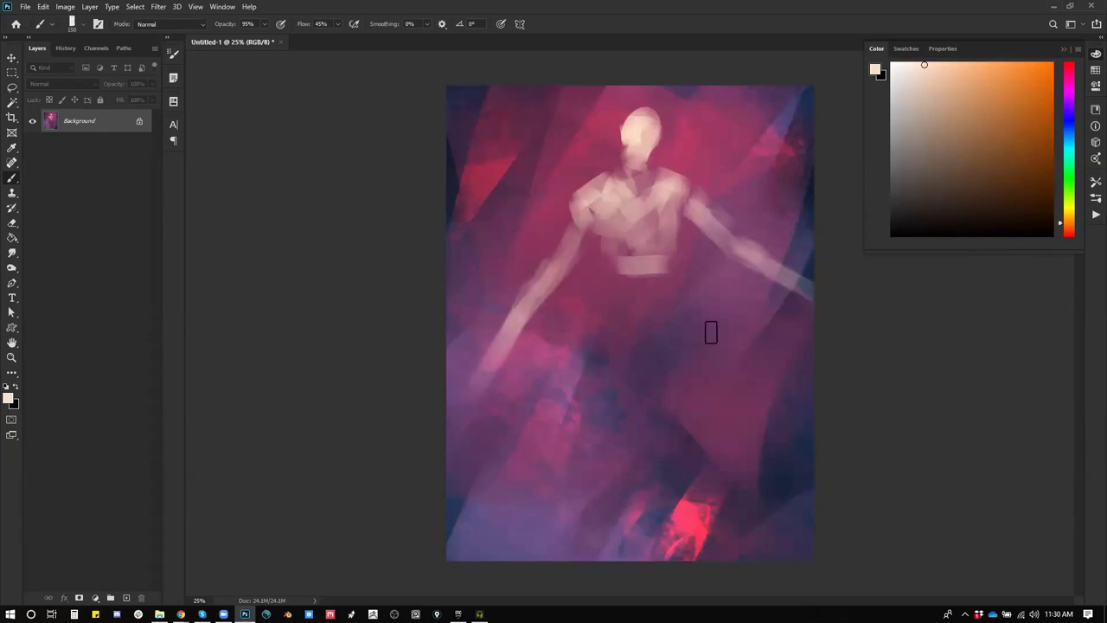
Step: Block in the figure's hips and bent legs below the torso with pale peach strokes
mouse_move(648, 300)
left_mouse_down()
mouse_move(623, 308)
mouse_move(635, 336)
mouse_move(620, 278)
mouse_move(648, 263)
mouse_move(677, 267)
mouse_move(646, 328)
mouse_move(625, 308)
mouse_move(589, 323)
mouse_move(602, 271)
mouse_move(586, 282)
mouse_move(607, 281)
mouse_move(621, 298)
mouse_move(607, 284)
mouse_move(566, 364)
mouse_move(683, 265)
mouse_move(703, 223)
mouse_move(582, 333)
mouse_move(586, 277)
mouse_move(568, 395)
left_mouse_up()
key("ctrl+z")
key("ctrl+z")
left_click_drag(594, 286, 563, 427)
left_click_drag(589, 282, 556, 448)
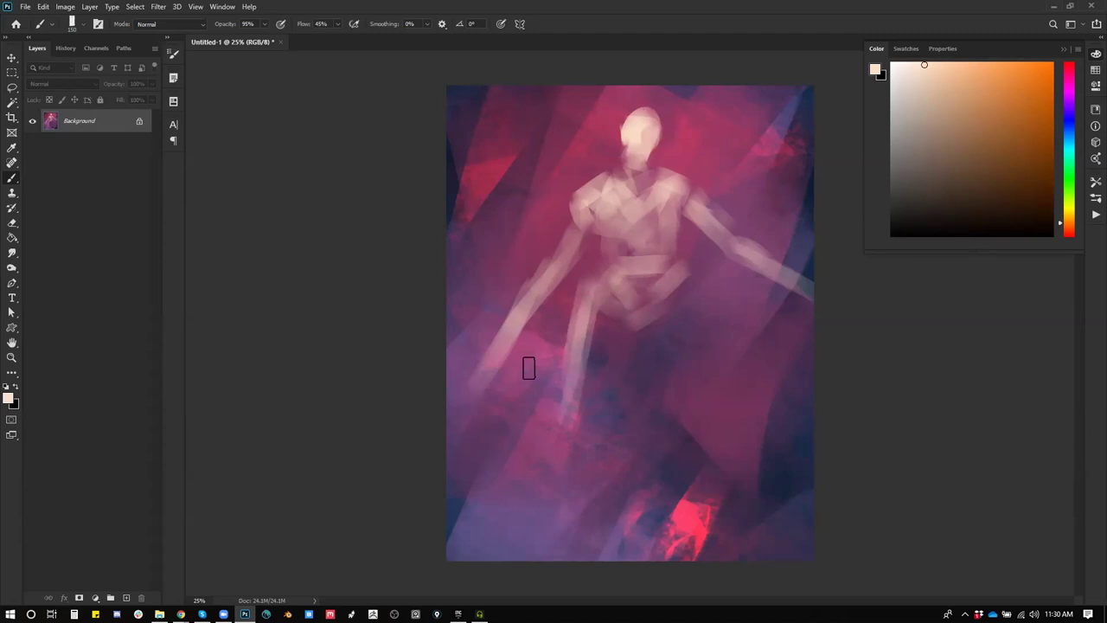
mouse_move(581, 349)
left_mouse_down()
mouse_move(632, 317)
mouse_move(636, 292)
mouse_move(597, 311)
mouse_move(580, 302)
mouse_move(621, 285)
mouse_move(658, 323)
mouse_move(636, 330)
mouse_move(625, 312)
mouse_move(561, 371)
left_mouse_up()
left_click(622, 306, "alt")
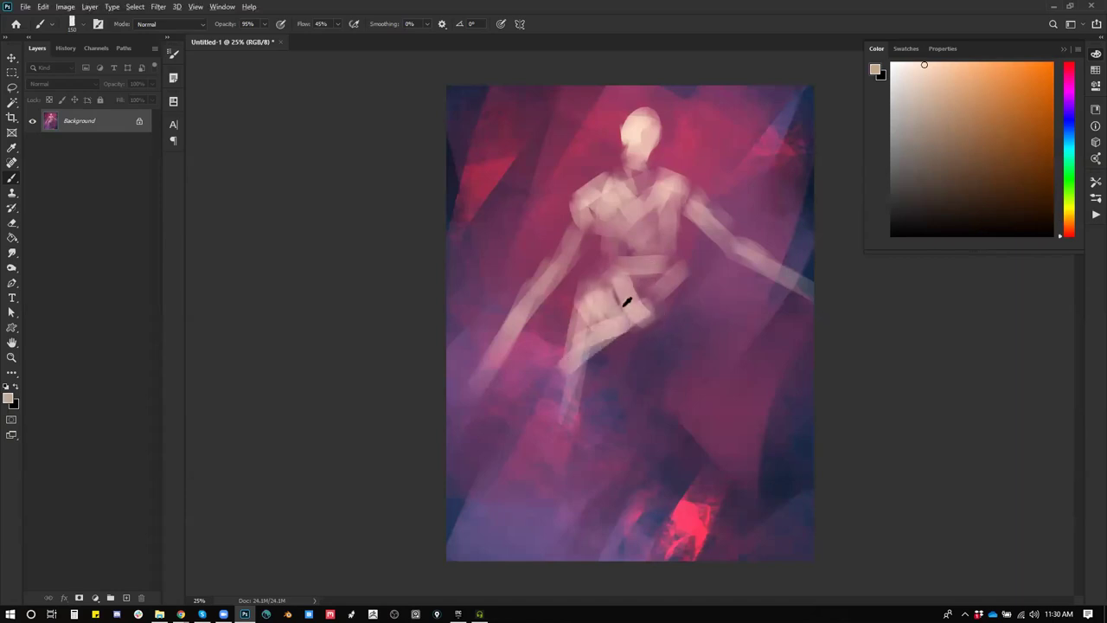
left_click(987, 191)
left_click_drag(593, 268, 665, 271)
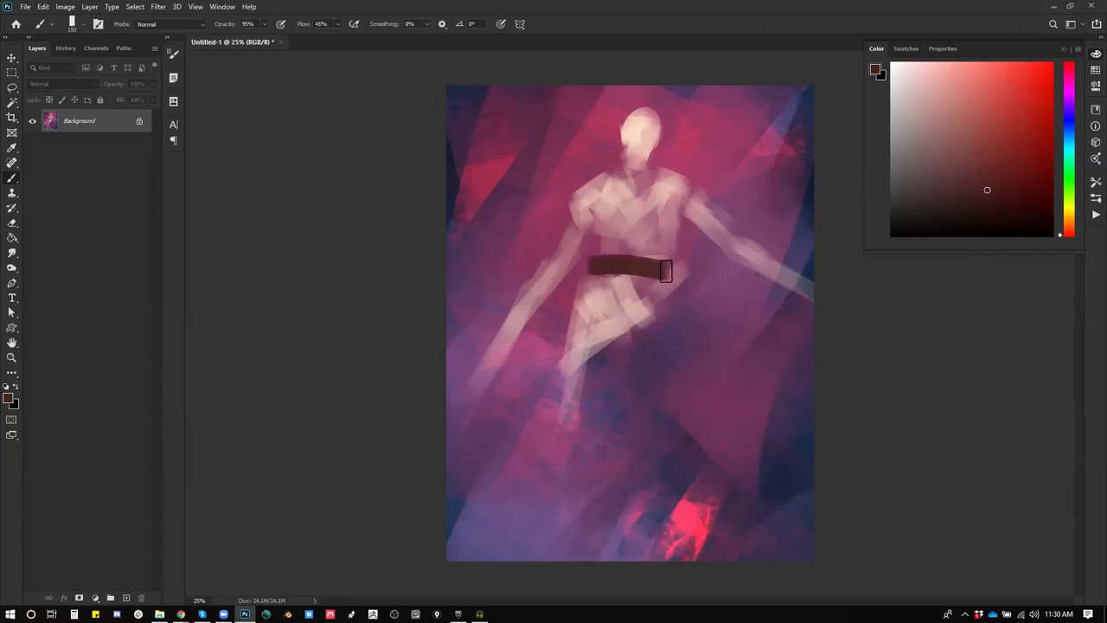
key("ctrl+z")
left_click_drag(599, 266, 660, 290)
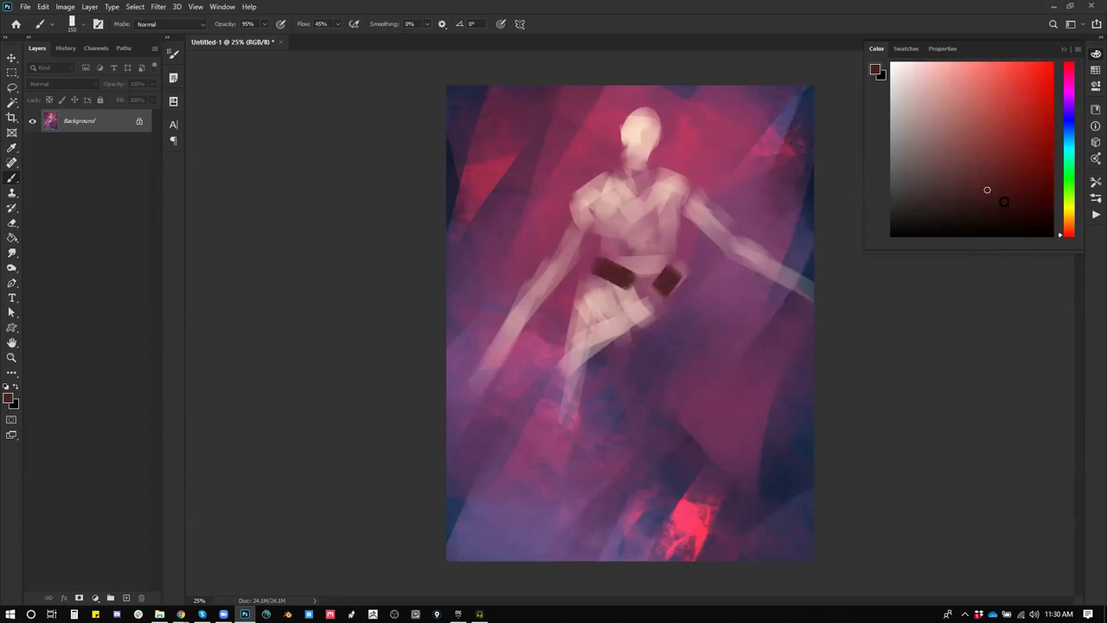
mouse_move(592, 260)
left_mouse_down()
mouse_move(643, 271)
mouse_move(613, 260)
mouse_move(589, 292)
mouse_move(626, 296)
left_mouse_up()
key("ctrl+z")
key("ctrl+z")
Step: Paint a dark brown wrap around the figure's waist and hips
key("bracketright")
key("bracketright")
key("bracketright")
key("bracketright")
mouse_move(668, 271)
left_mouse_down()
mouse_move(665, 286)
mouse_move(683, 286)
mouse_move(621, 279)
left_mouse_up()
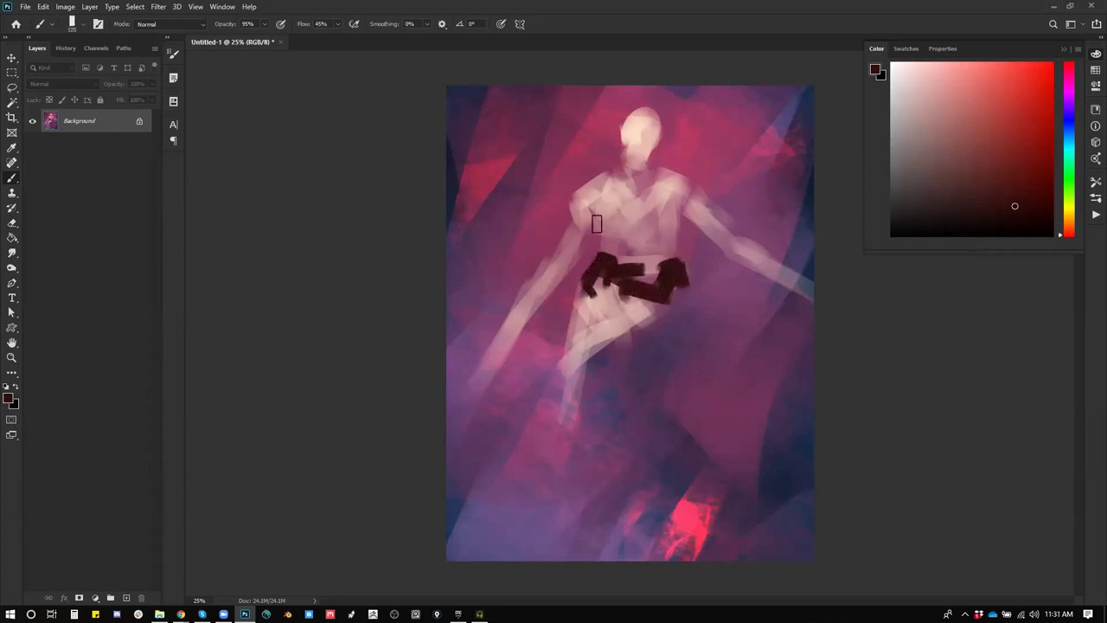
Step: Sample skin tones from the figure and blend its shoulders, chest and abdomen into smoother shapes
left_click(579, 211, "alt")
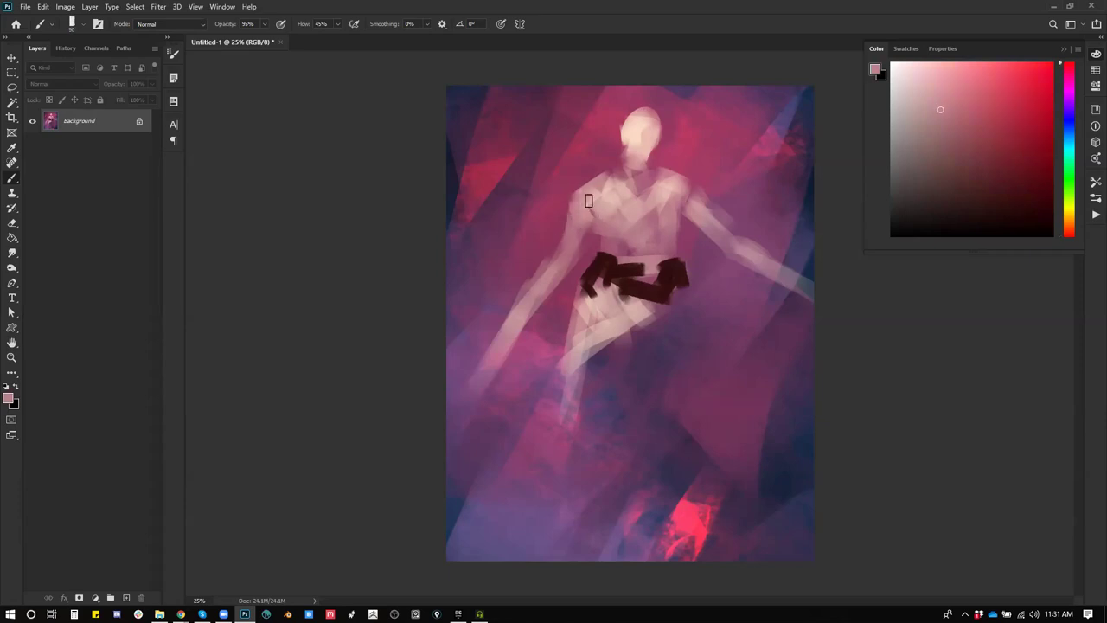
left_click_drag(694, 189, 678, 181)
left_click(622, 193, "alt")
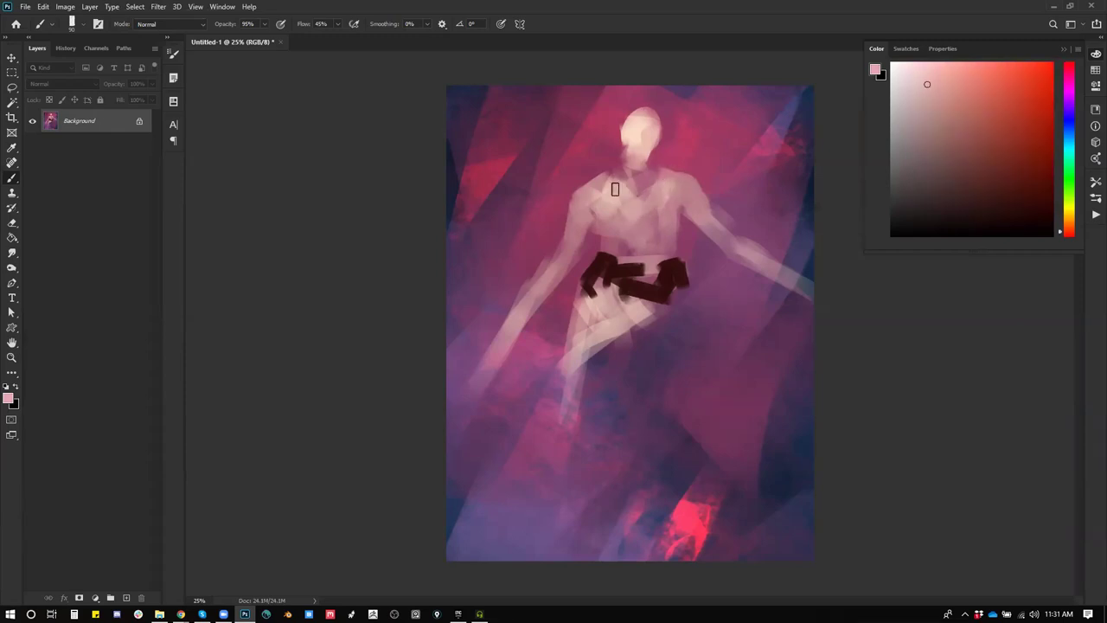
mouse_move(631, 216)
left_mouse_down()
mouse_move(681, 207)
mouse_move(647, 213)
mouse_move(666, 239)
mouse_move(650, 245)
left_mouse_up()
key("]")
key("]")
key("]")
key("]")
key("]")
key("[")
left_click_drag(1005, 128, 992, 81)
key("[")
left_click_drag(625, 162, 649, 162)
key("ctrl+z")
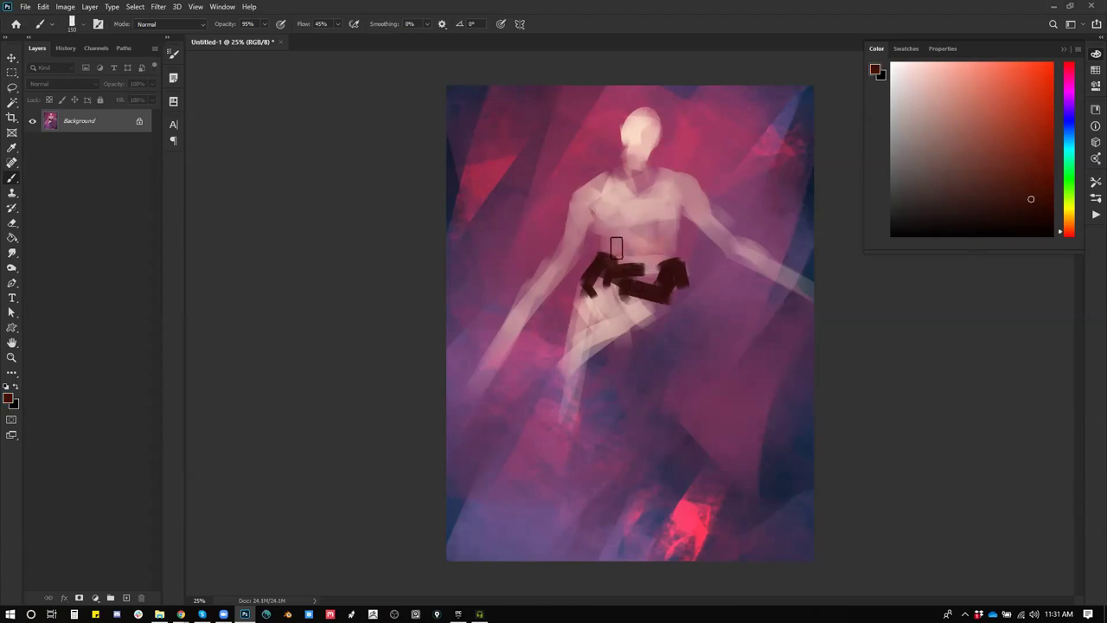
Step: Paint dark brown glove strokes over the elbow and forearm of the figure's arm on the left side
left_click_drag(696, 202, 697, 213)
key("ctrl+z")
left_click_drag(564, 241, 580, 256)
left_click_drag(700, 233, 748, 234)
key("ctrl+z")
left_click_drag(564, 243, 530, 281)
mouse_move(533, 290)
left_mouse_down()
mouse_move(559, 282)
mouse_move(487, 359)
mouse_move(529, 303)
mouse_move(467, 387)
mouse_move(528, 301)
mouse_move(480, 375)
mouse_move(558, 287)
mouse_move(556, 266)
mouse_move(472, 396)
mouse_move(528, 298)
mouse_move(483, 371)
mouse_move(600, 234)
left_mouse_up()
key("ctrl+z")
key("ctrl+z")
left_click_drag(712, 241, 811, 365)
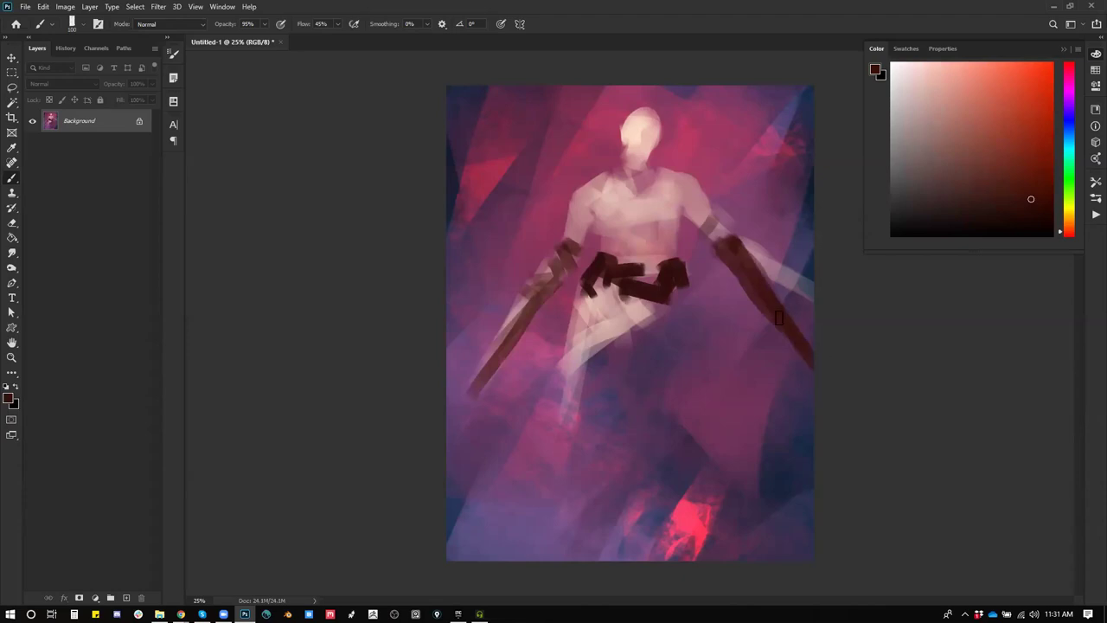
left_click_drag(763, 308, 806, 384)
left_click_drag(789, 345, 813, 387)
key("ctrl+z")
key("ctrl+z")
key("ctrl+z")
key("ctrl+z")
key("ctrl+z")
Step: Cover both forearms with dark brown gloves, ending the left one in a hand near the canvas edge
mouse_move(737, 255)
left_mouse_down()
mouse_move(763, 250)
mouse_move(761, 268)
mouse_move(848, 308)
left_mouse_up()
mouse_move(555, 262)
left_mouse_down()
mouse_move(552, 292)
mouse_move(538, 274)
mouse_move(542, 301)
mouse_move(520, 303)
mouse_move(527, 321)
mouse_move(482, 361)
mouse_move(525, 312)
mouse_move(480, 372)
mouse_move(538, 255)
mouse_move(498, 344)
mouse_move(535, 303)
mouse_move(464, 396)
mouse_move(461, 476)
left_mouse_up()
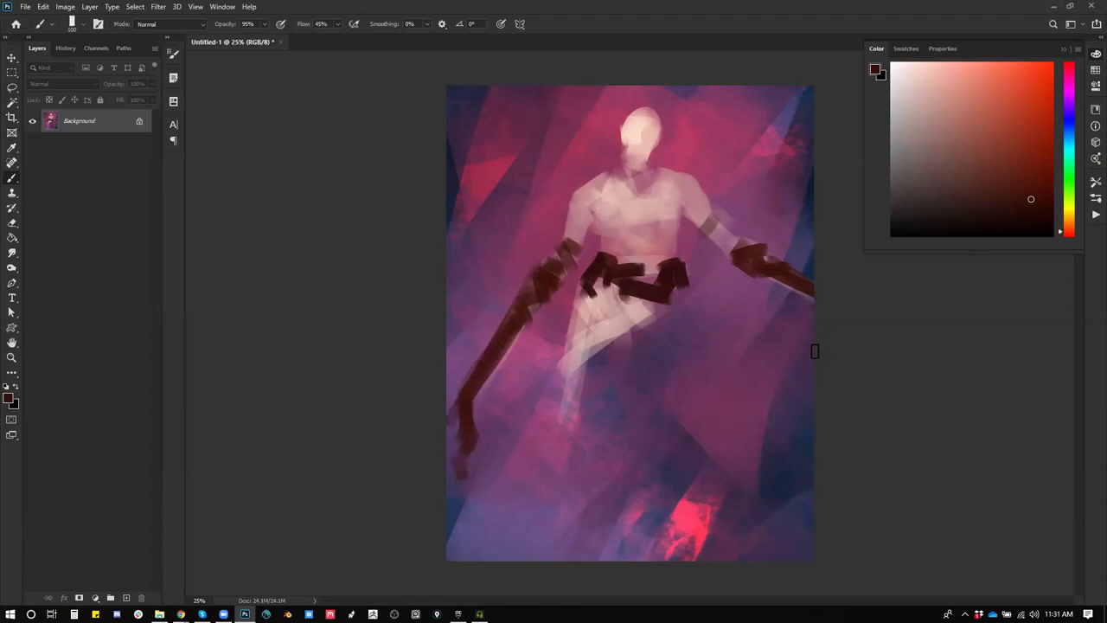
Step: Undo the brush strokes that form the hand at the end of the long glove on the left
key("ctrl+z")
key("ctrl+z")
key("ctrl+z")
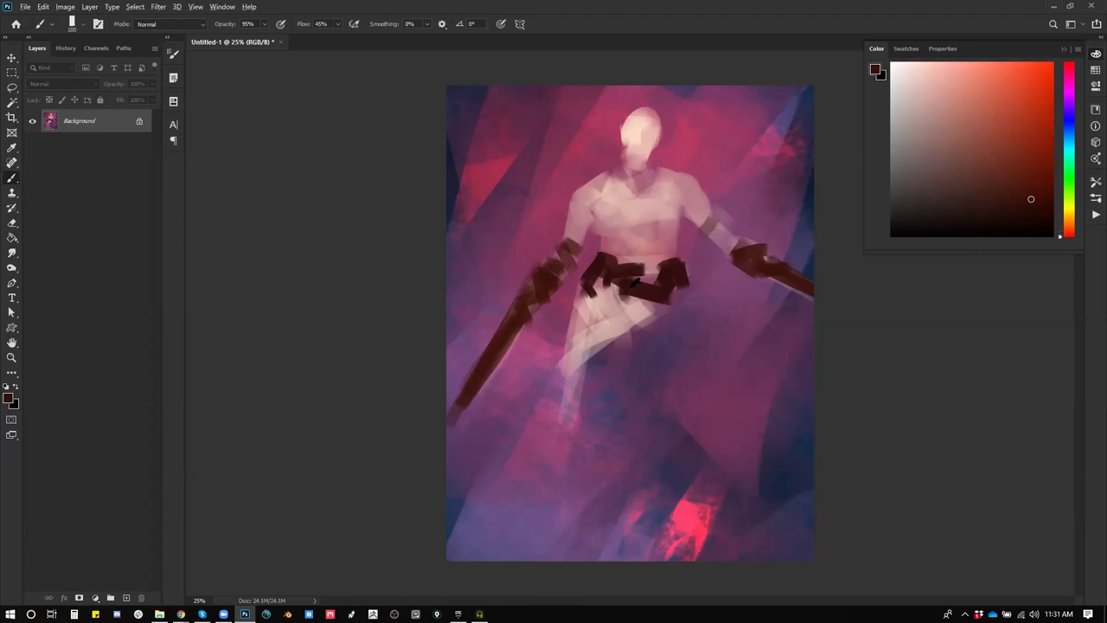
Step: Sample dark brown from the waist wrap and extend it with angular straps across both hips
left_click(597, 271, "alt")
mouse_move(641, 295)
left_mouse_down()
mouse_move(574, 323)
mouse_move(577, 293)
left_mouse_up()
mouse_move(654, 298)
left_mouse_down()
mouse_move(688, 314)
mouse_move(684, 283)
mouse_move(688, 316)
left_mouse_up()
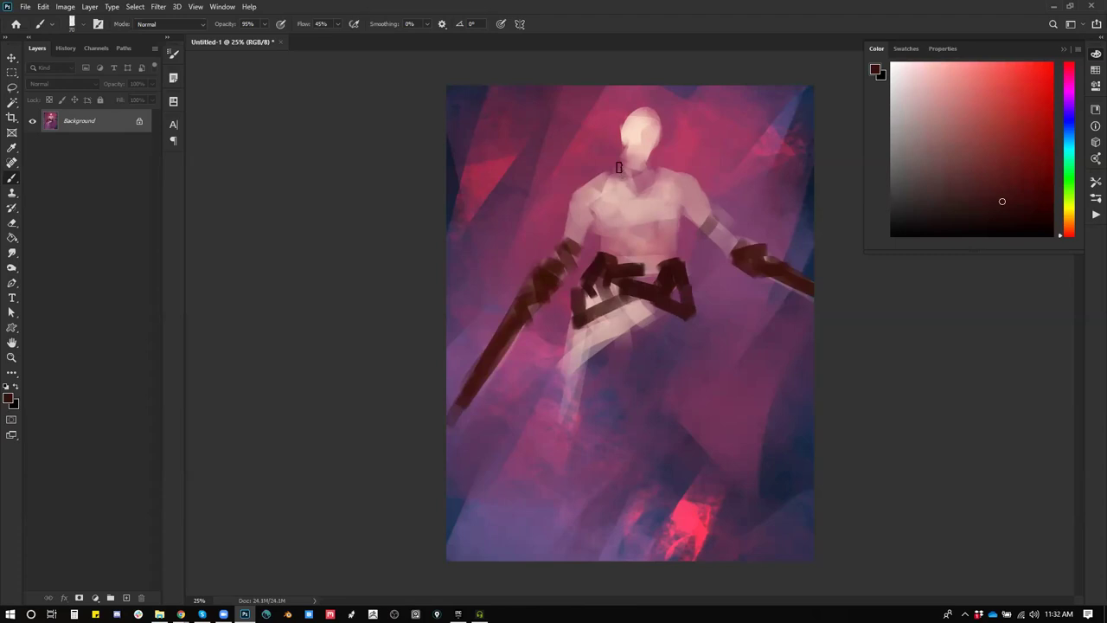
Step: Paint a dark brown collar around the figure's neck, with pointed straps reaching over both shoulders and the upper chest
mouse_move(623, 158)
left_mouse_down()
mouse_move(634, 178)
mouse_move(624, 160)
mouse_move(607, 173)
mouse_move(625, 149)
mouse_move(628, 170)
mouse_move(652, 157)
mouse_move(633, 202)
mouse_move(609, 178)
mouse_move(617, 189)
mouse_move(653, 178)
mouse_move(635, 208)
mouse_move(680, 176)
left_mouse_up()
key("ctrl+z")
key("ctrl+z")
left_click_drag(589, 181, 613, 191)
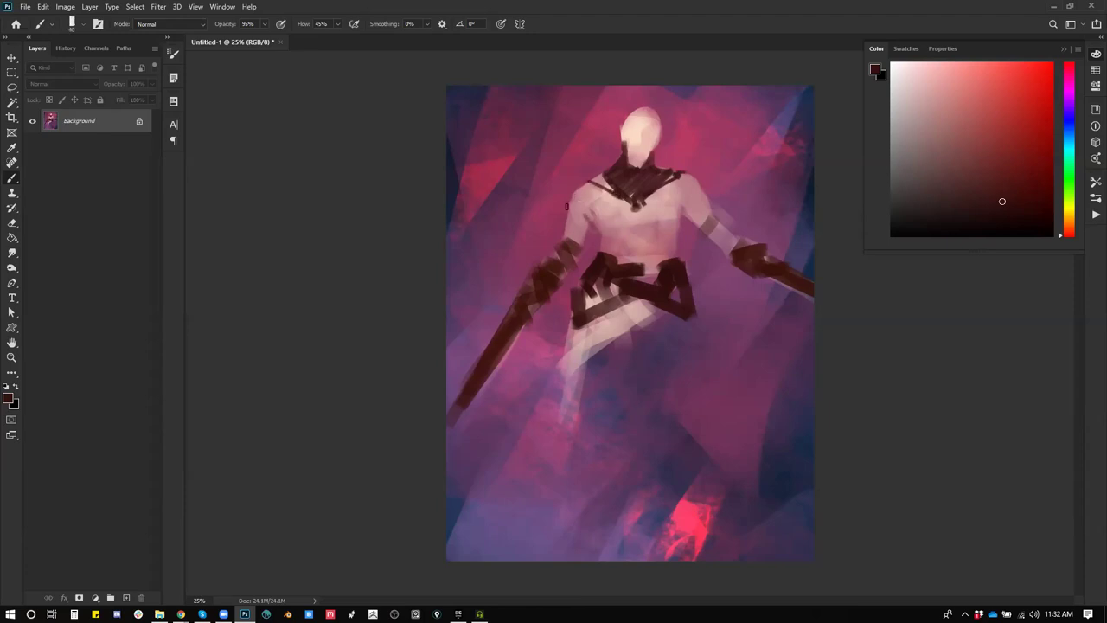
Step: Sample skin tones from the body and shade under the pectorals and around the shoulders
left_click(577, 212, "alt")
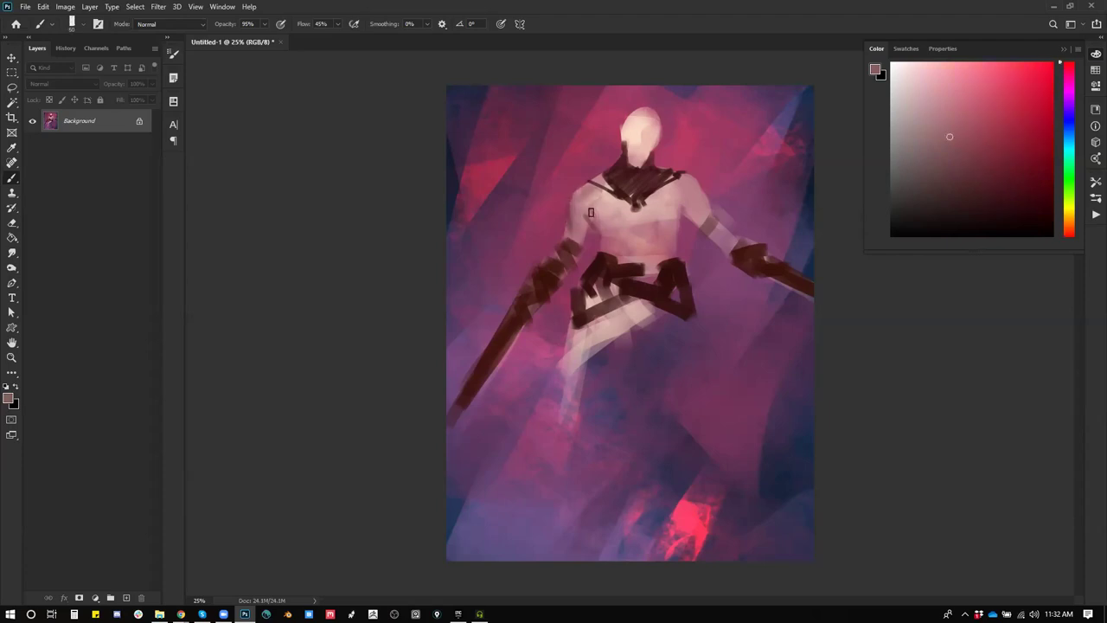
key("ctrl+z")
left_click_drag(628, 230, 658, 228)
key("ctrl+z")
left_click_drag(677, 184, 669, 191)
key("ctrl+z")
left_click(674, 185, "alt")
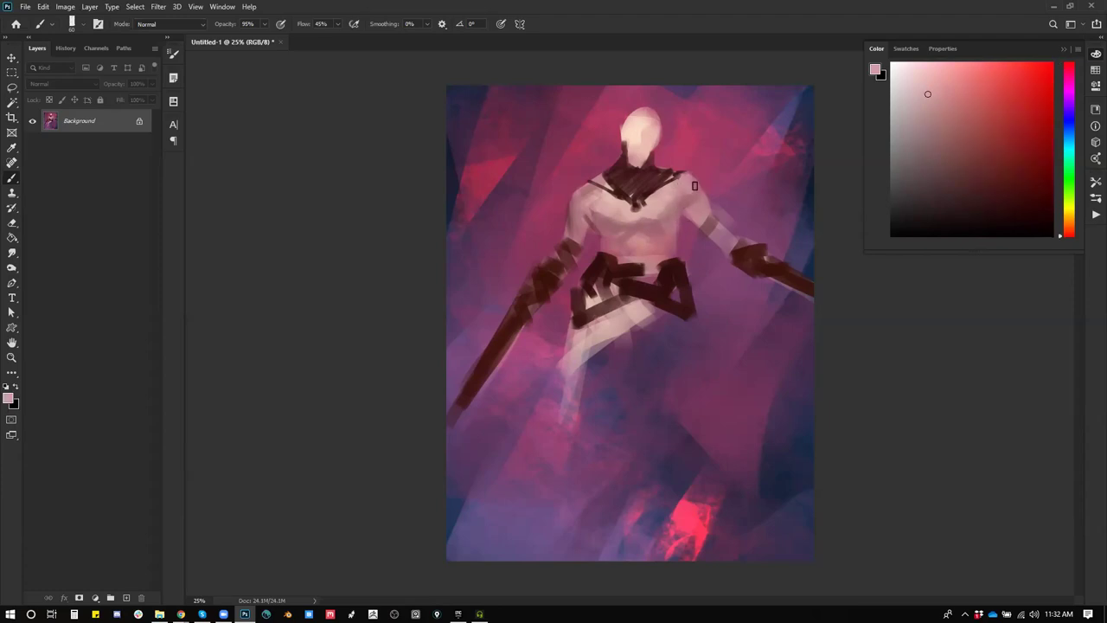
Step: Sample tones from the collar and head and shade the face from forehead to chin
left_click(635, 168, "alt")
left_click(645, 114, "alt")
mouse_move(646, 114)
left_mouse_down()
mouse_move(625, 131)
mouse_move(638, 168)
left_mouse_up()
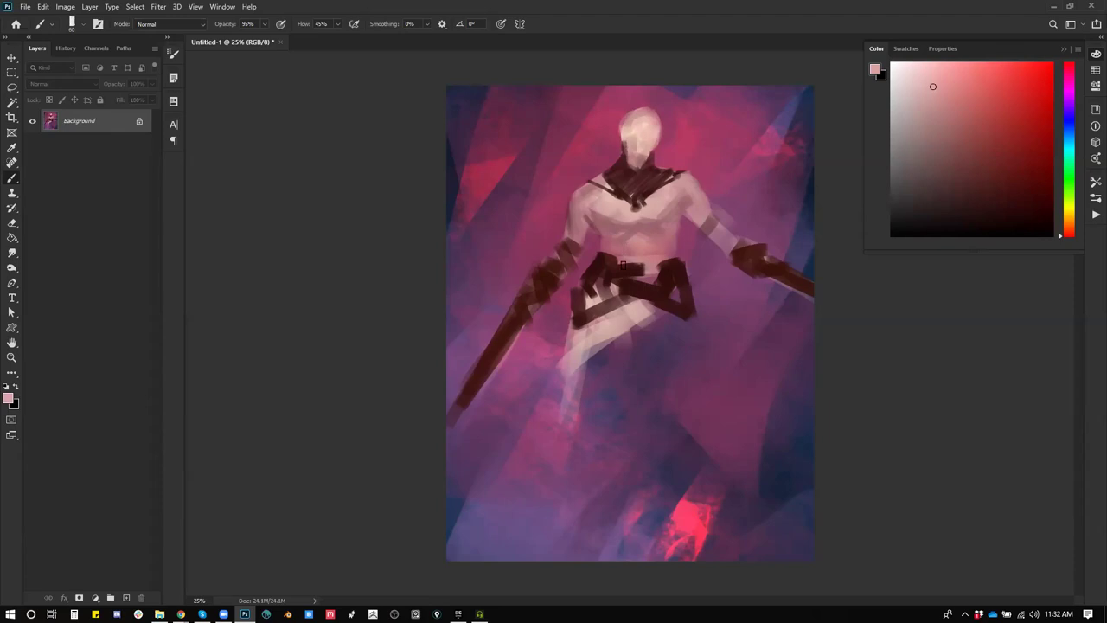
Step: Refine the chest and abdomen with sampled pink skin tones and darken the shadows beneath both armpits
left_click(652, 212, "alt")
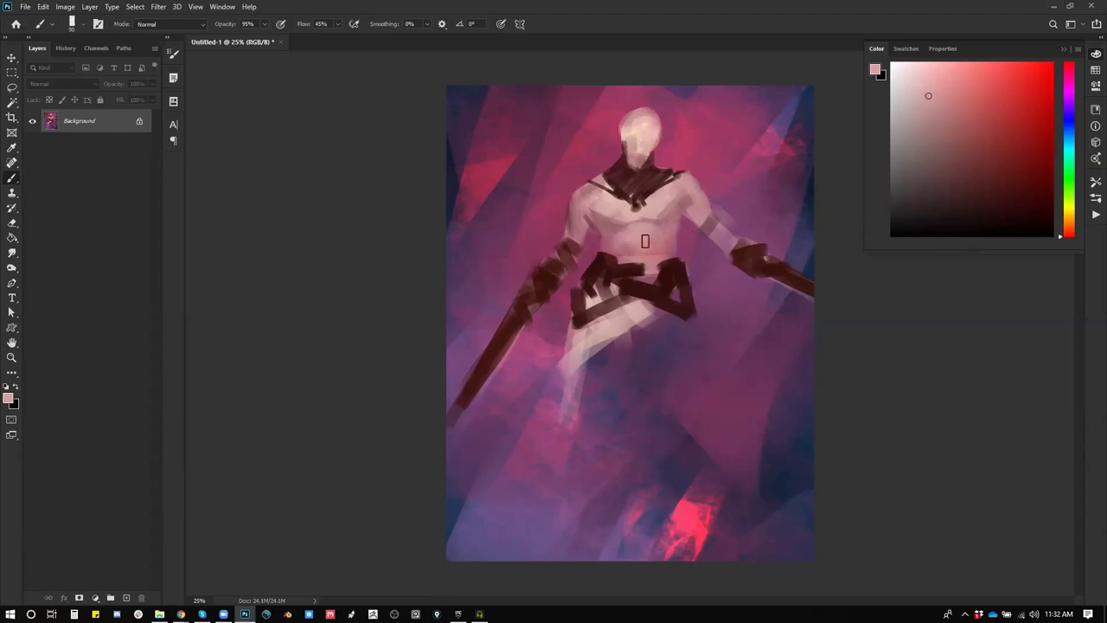
left_click(640, 256, "alt")
left_click(597, 222, "alt")
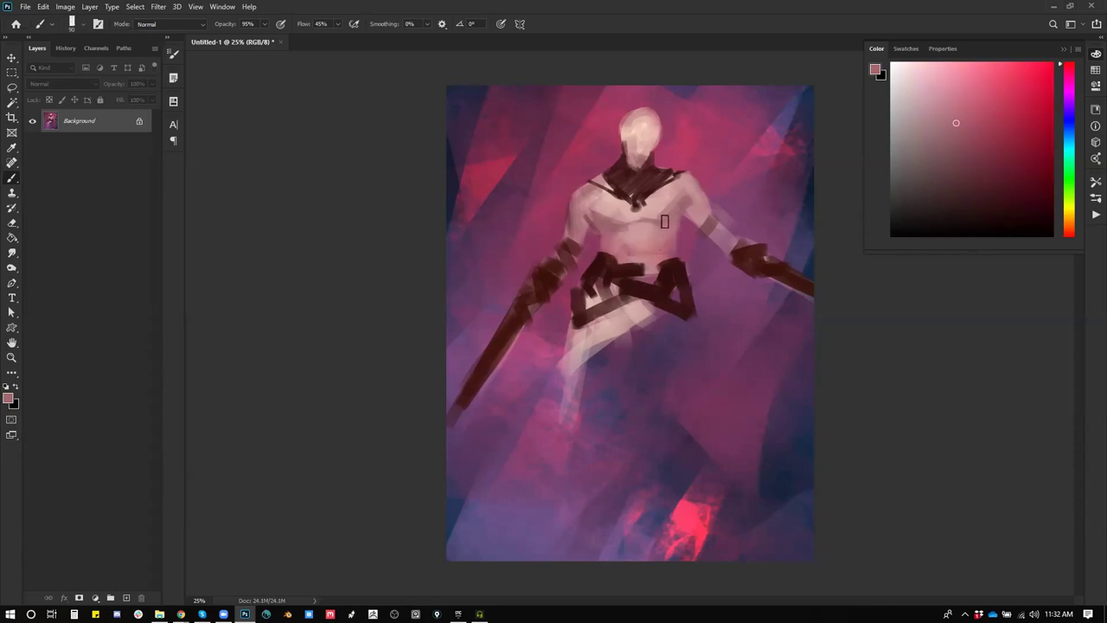
left_click(666, 170, "alt")
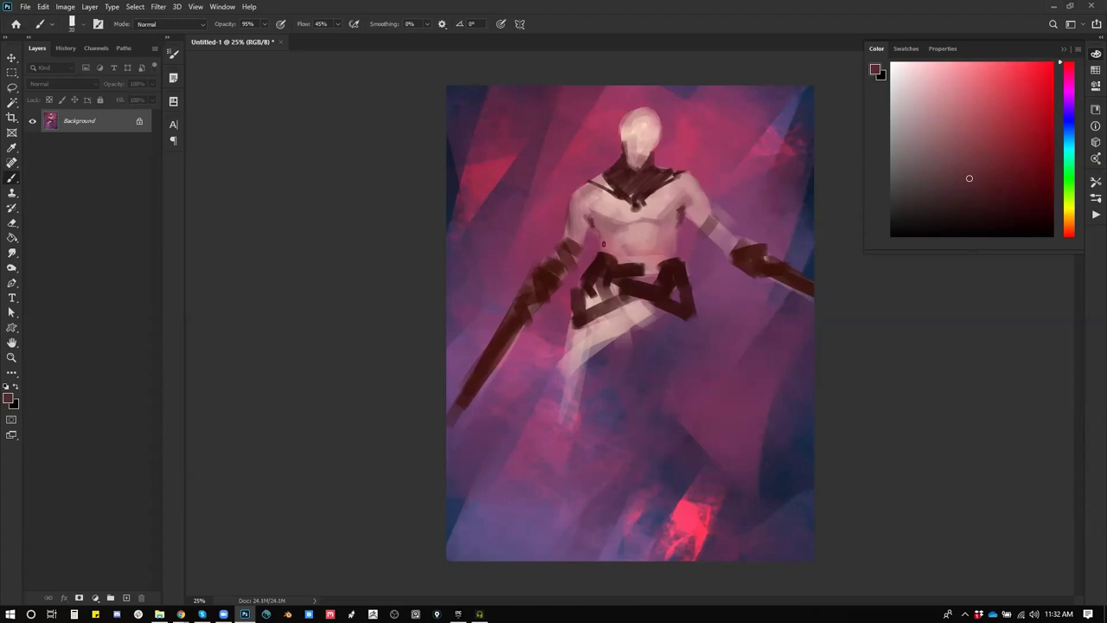
Step: Sample a mauve skin tone and paint it over the middle of the dark waist wrap to define the lower abdomen
left_click(635, 253, "alt")
mouse_move(624, 271)
left_mouse_down()
mouse_move(661, 264)
mouse_move(651, 275)
left_mouse_up()
left_click_drag(626, 285, 642, 289)
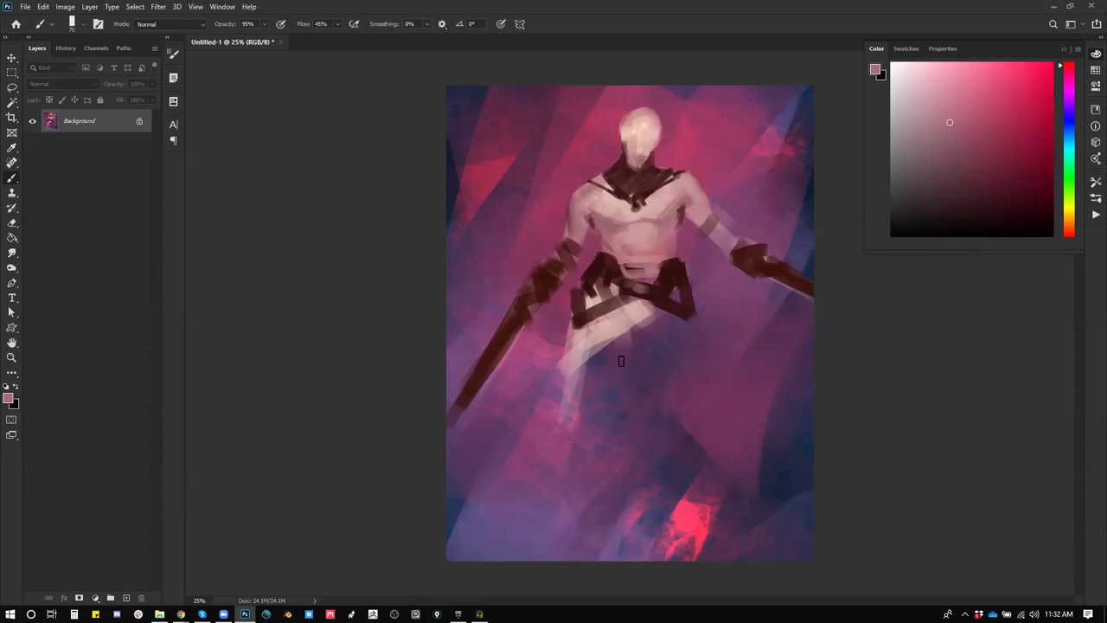
Step: Paint dark eye sockets with the collar color and shade the jaw and chin with sampled head tones
left_click(650, 167, "alt")
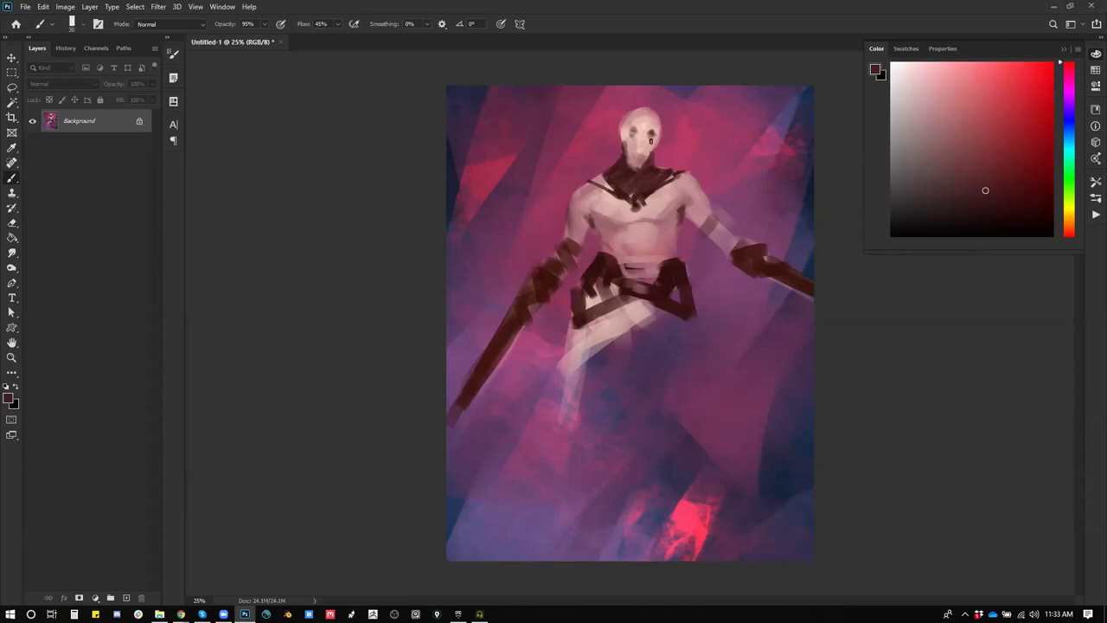
left_click(657, 119, "alt")
left_click(624, 141, "alt")
left_click_drag(624, 140, 637, 163)
left_click(629, 163, "alt")
Step: Flip the canvas horizontally and paint pointed ears on both sides of the head with sampled skin tones
key("ctrl+shift+h")
left_click(621, 152, "ctrl")
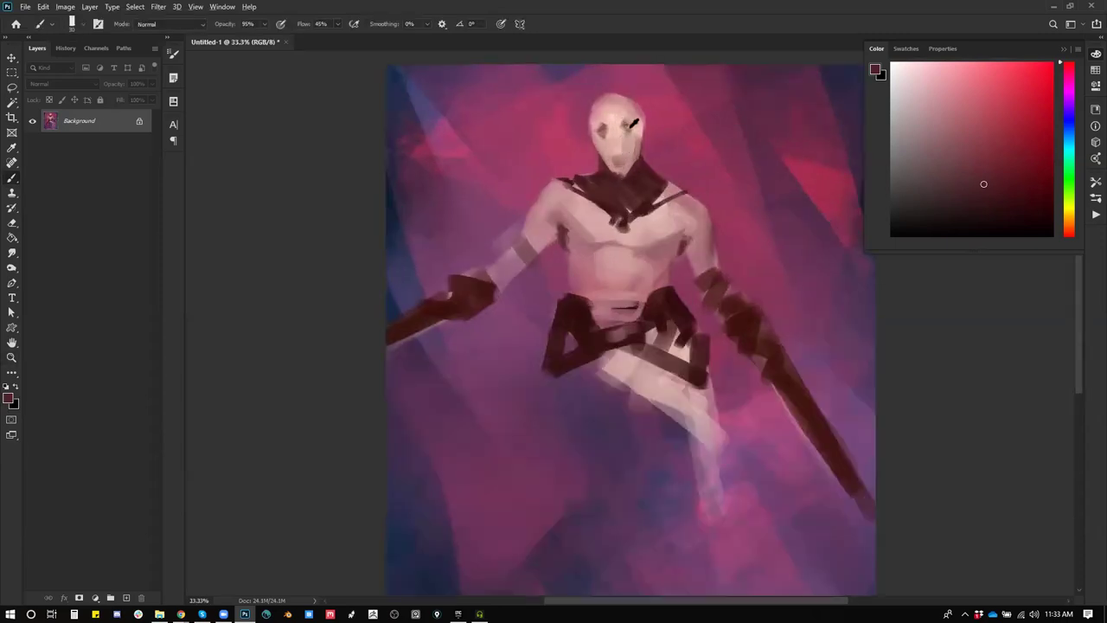
left_click(637, 126, "alt")
left_click(638, 126, "alt")
mouse_move(644, 120)
left_mouse_down()
mouse_move(643, 134)
mouse_move(591, 145)
left_mouse_up()
key("ctrl+z")
left_click(588, 137, "alt")
left_click(644, 124, "alt")
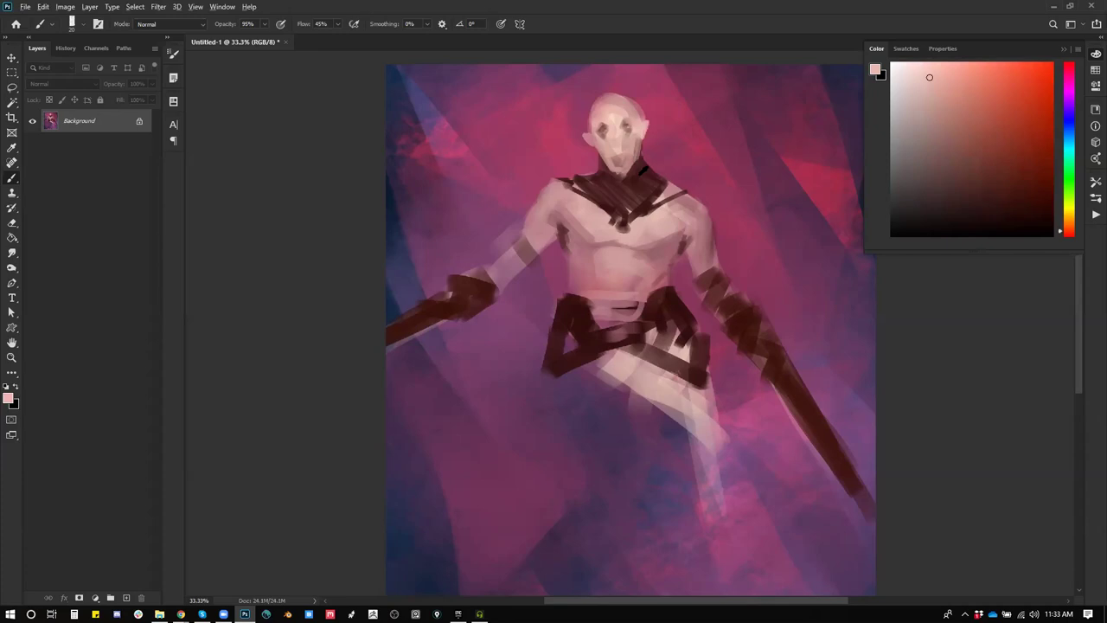
Step: Add dark shadows to the ears, cheeks, nose and mouth with a small brush, using sampled collar and skin tones
left_click(643, 171, "alt")
key("bracketright")
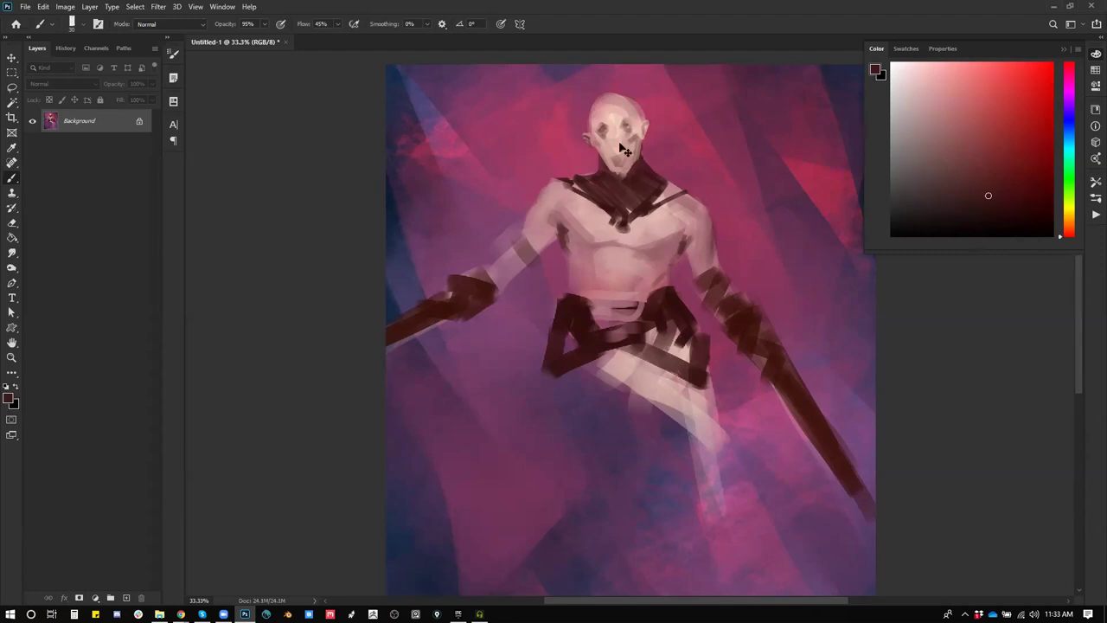
key("bracketleft")
key("bracketleft")
key("bracketright")
key("bracketleft")
left_click(614, 148, "alt")
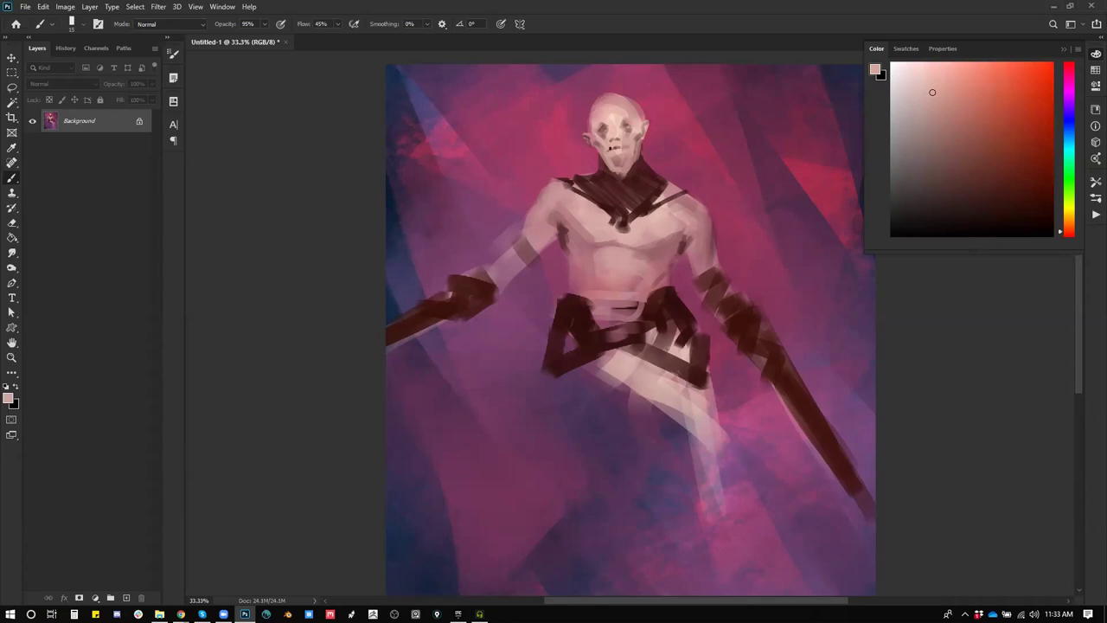
Step: Flip the canvas back and refine the face, skull outline and ears with sampled skin, shadow and background colors
key("ctrl+shift+h")
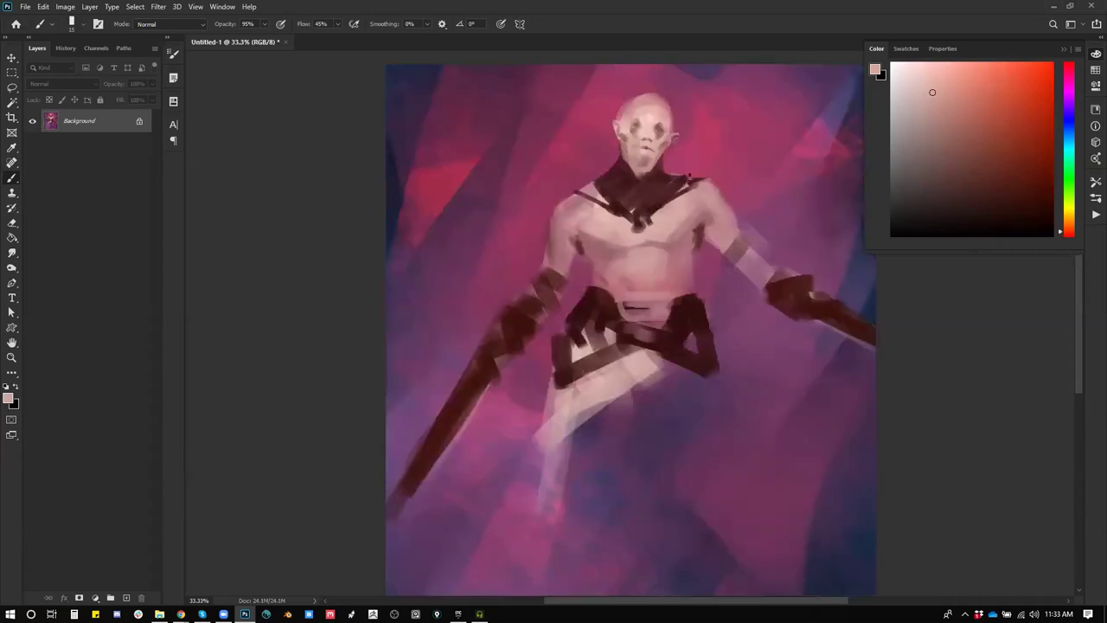
left_click(661, 161, "alt")
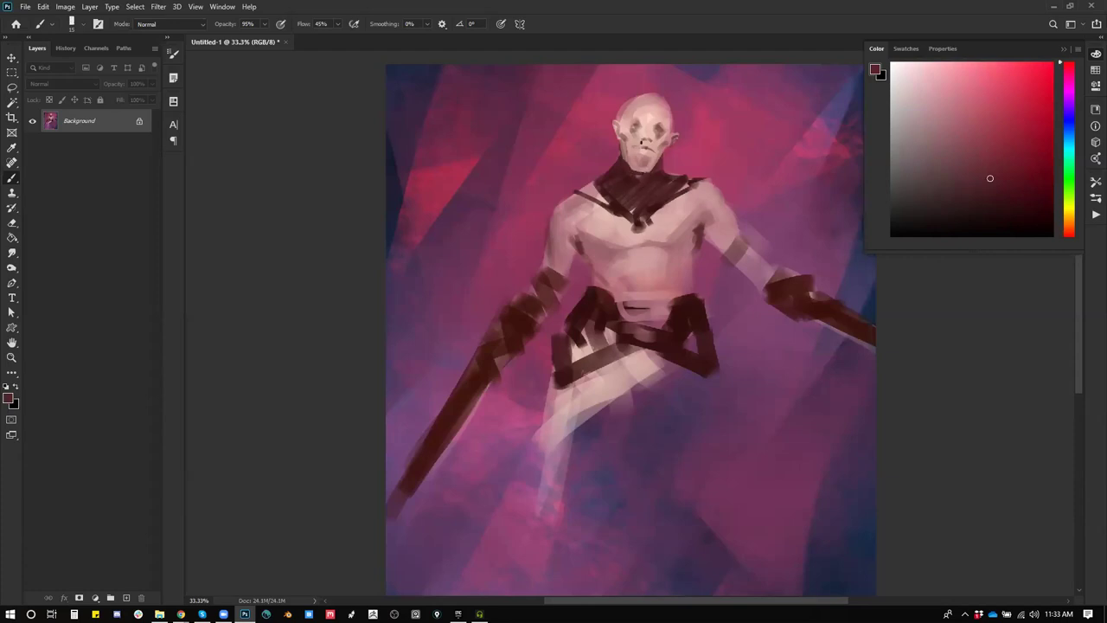
left_click(631, 107, "alt")
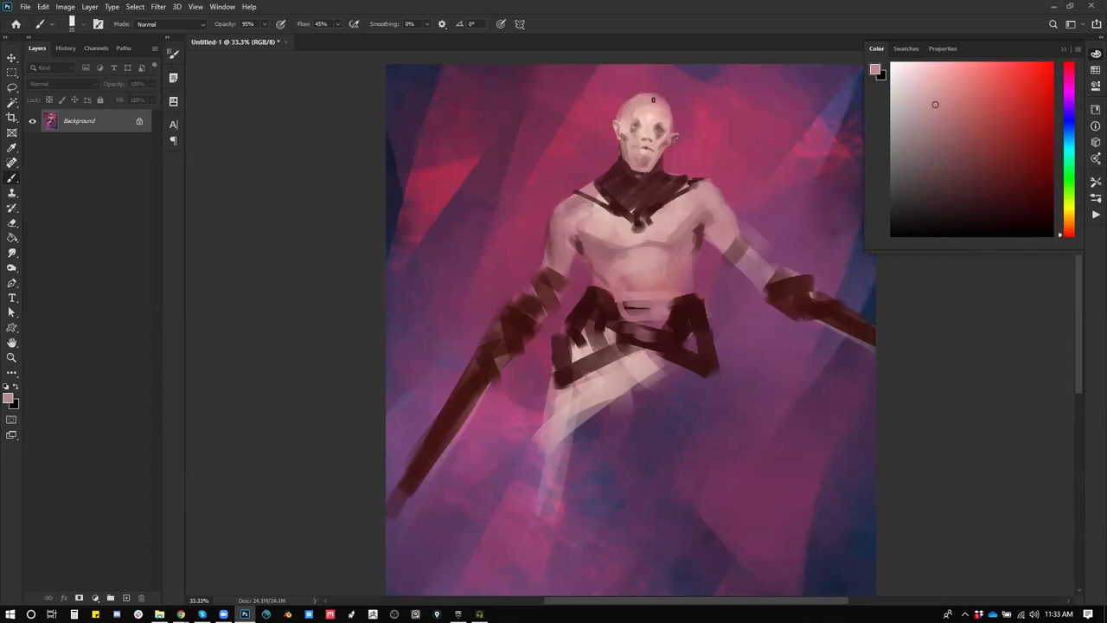
left_click(616, 114, "alt")
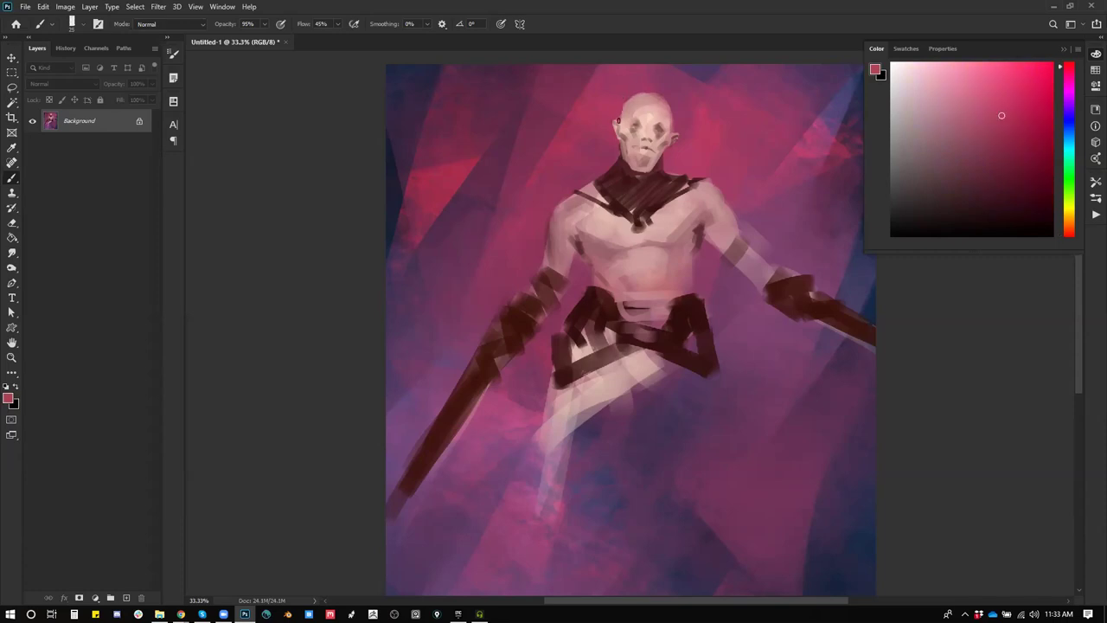
left_click(675, 110, "alt")
left_click(624, 123, "alt")
left_click(624, 129, "alt")
left_click(620, 135, "alt")
left_click(621, 121, "alt")
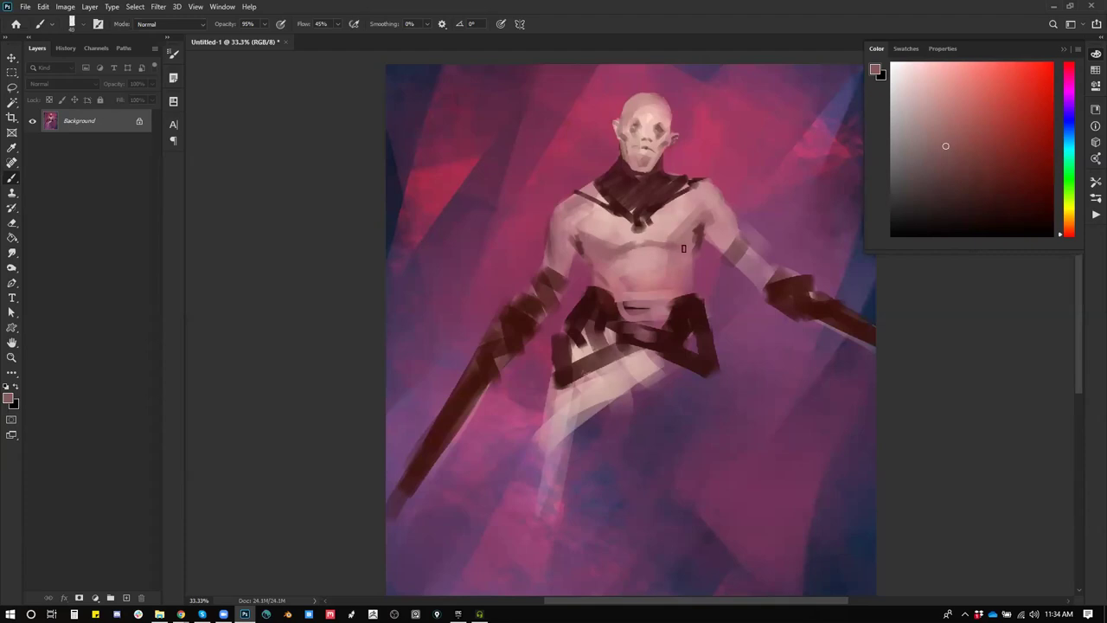
Step: Sample pink and mauve tones and refine the shading on the shoulders, upper arms, chest and waist
left_click(705, 224, "alt")
left_click(718, 209, "alt")
left_click(714, 203, "alt")
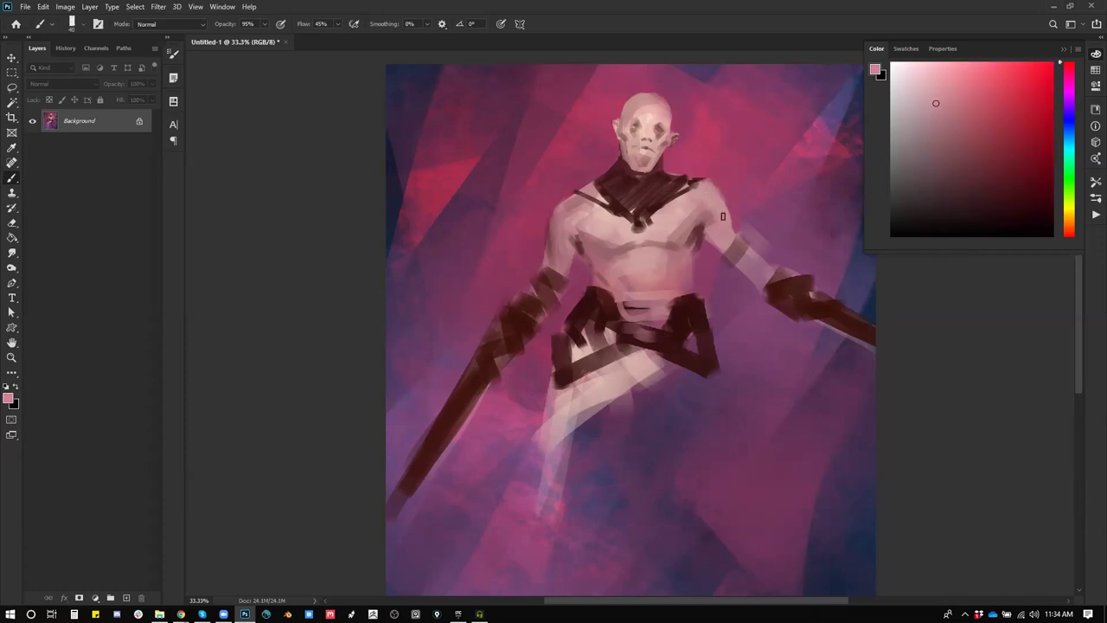
left_click_drag(556, 207, 546, 265)
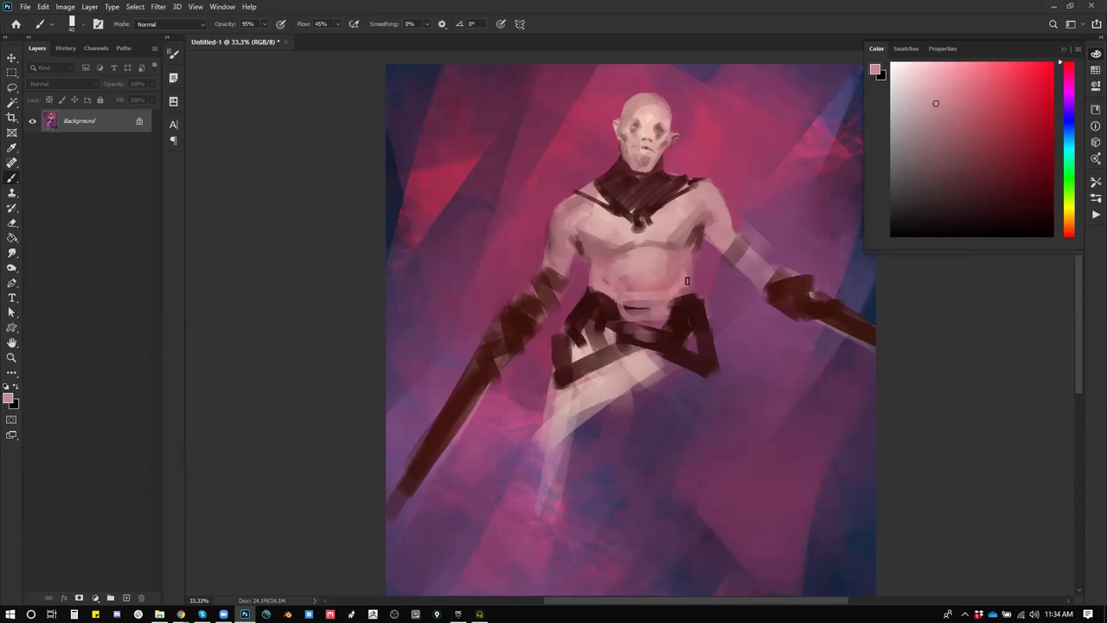
left_click_drag(692, 231, 699, 240)
left_click(697, 233, "alt")
left_click(678, 244, "alt")
Step: Switch to Glassdoor in the browser and look through the first page of concept artist job listings
key("alt+Tab")
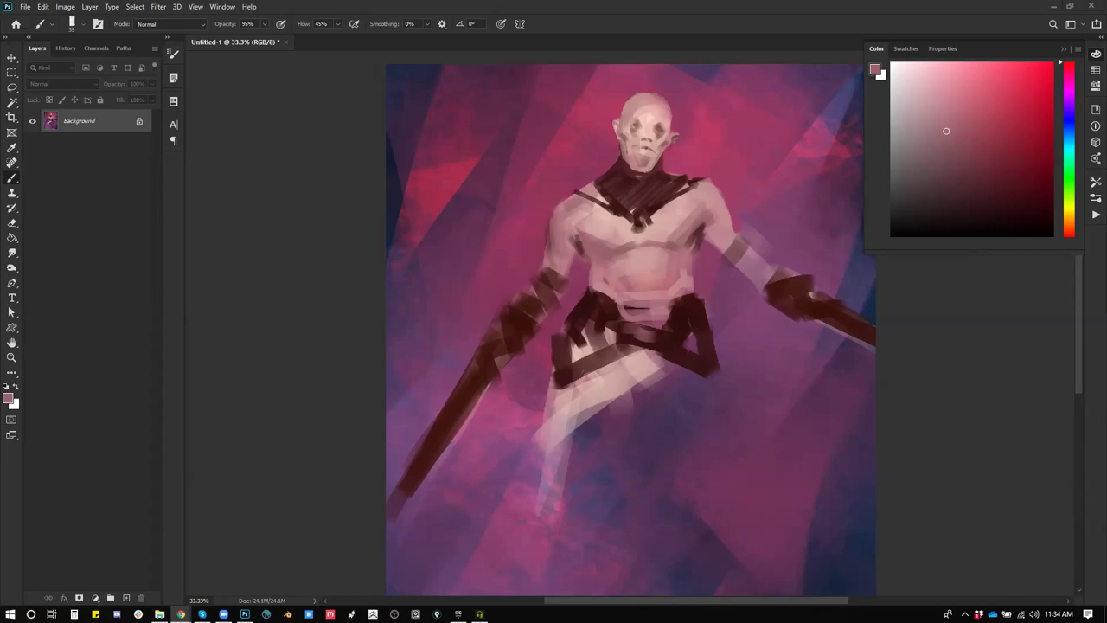
key("alt+Tab")
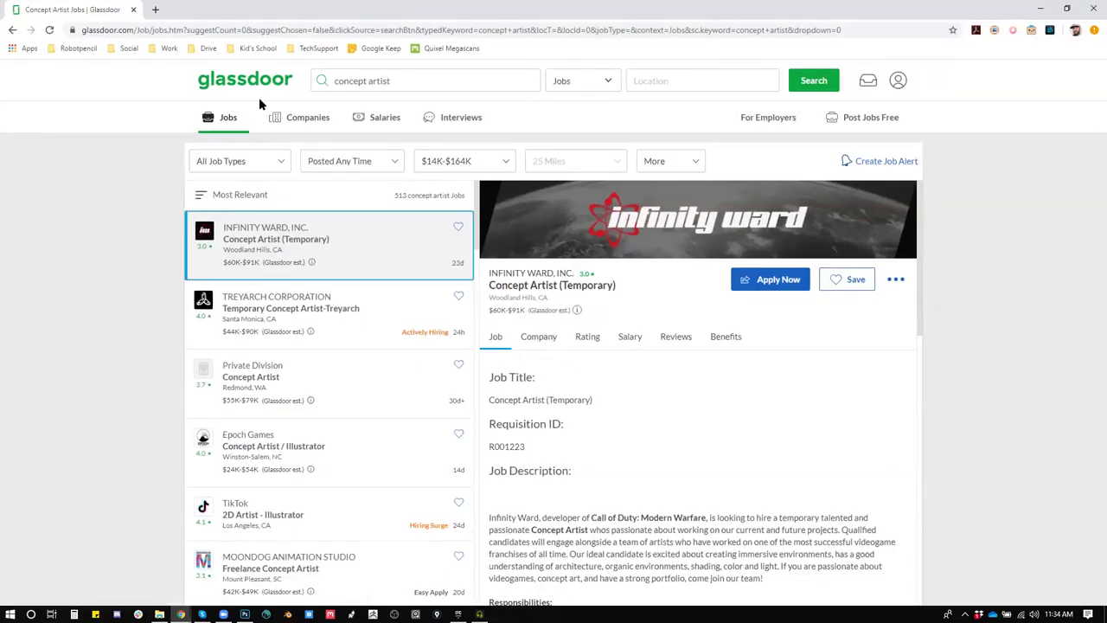
left_click(439, 81)
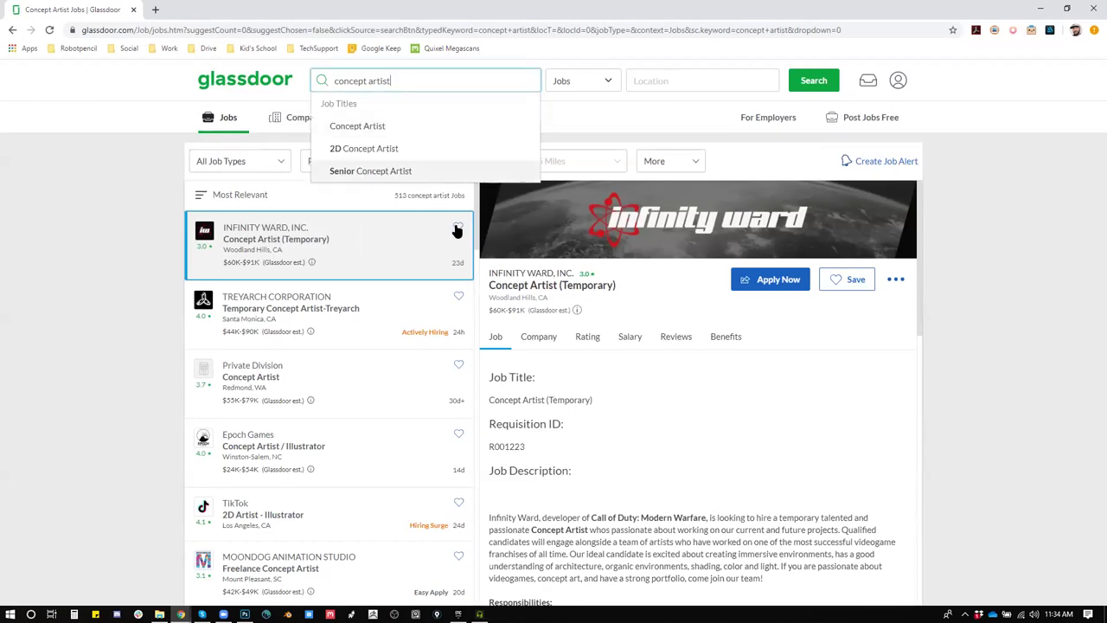
scroll(383, 237, "down", 1)
scroll(338, 404, "down", 12)
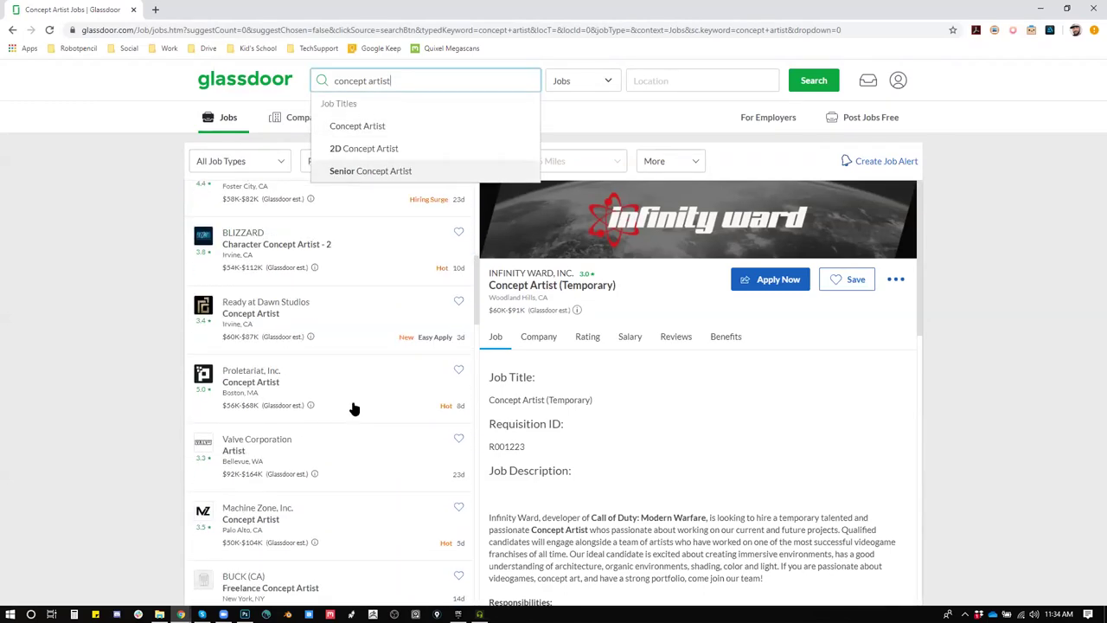
scroll(372, 452, "down", 4)
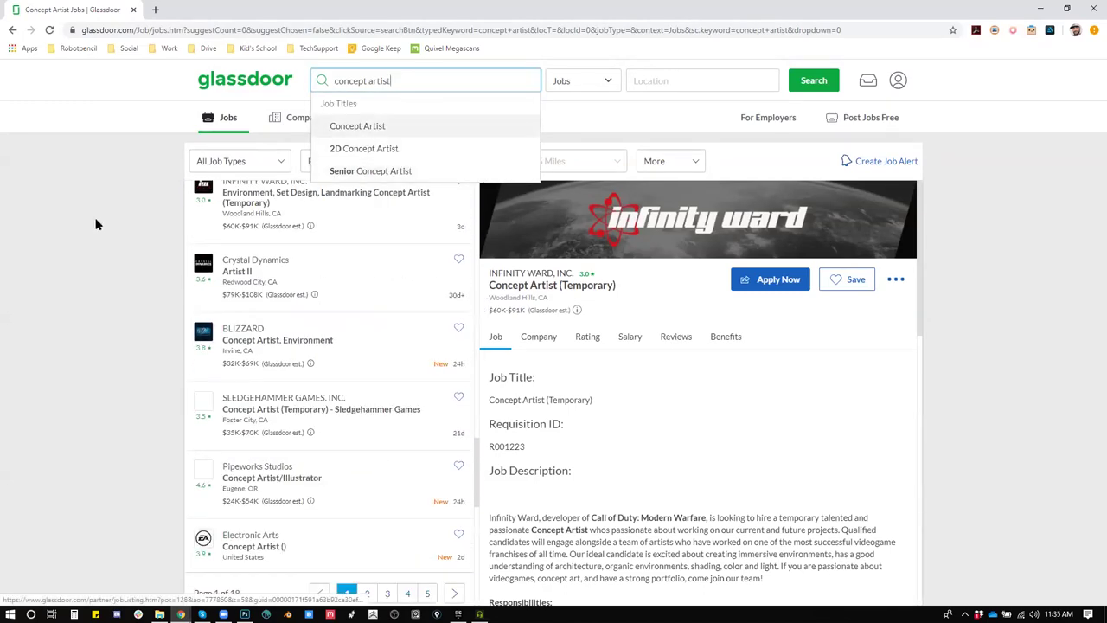
Step: Review the job type filter options for the concept artist search, from full-time to entry level
left_click(37, 297)
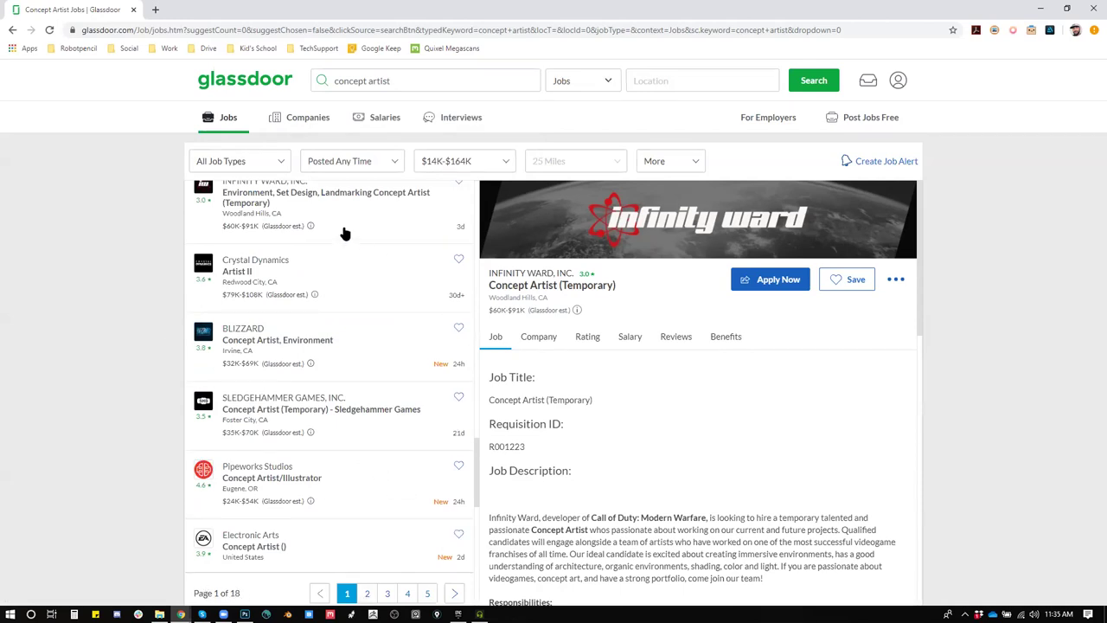
left_click(314, 159)
left_click(284, 163)
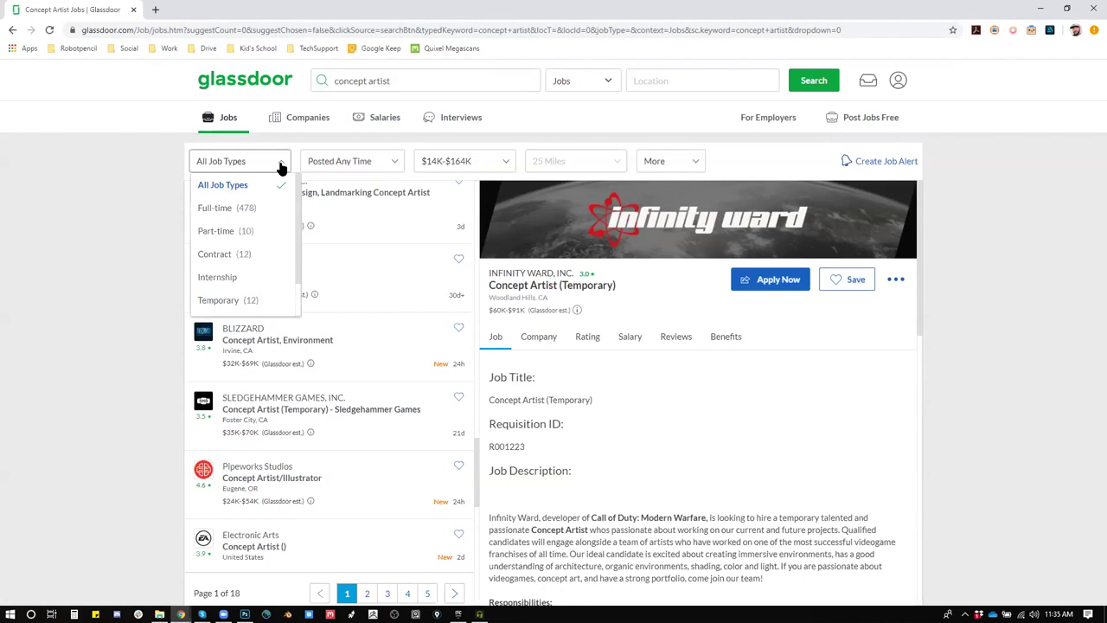
scroll(240, 268, "down", 1)
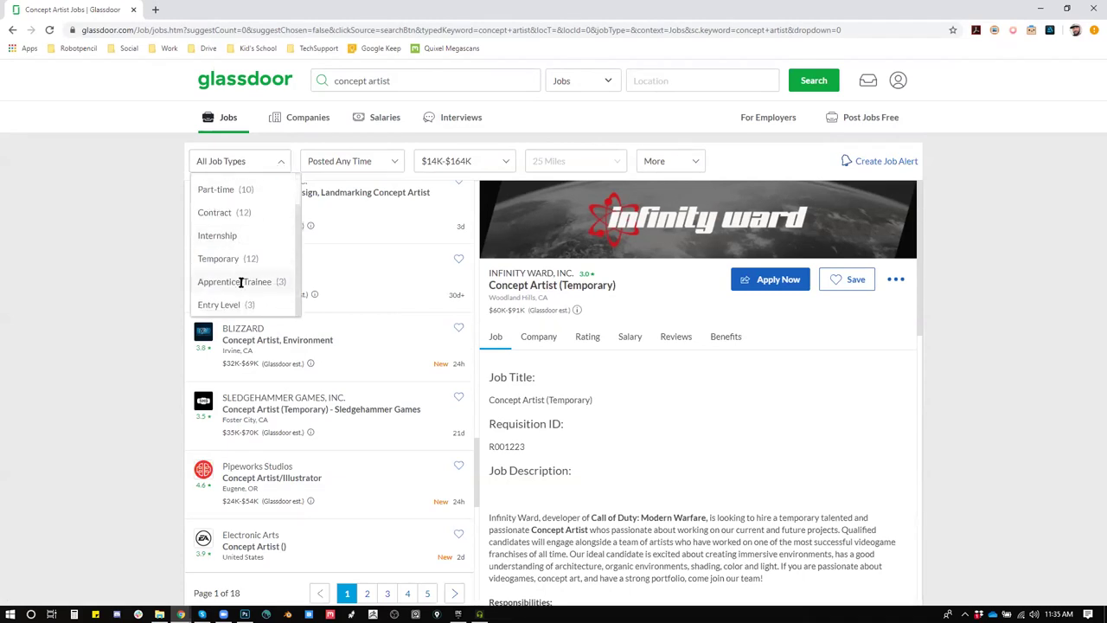
scroll(243, 285, "up", 1)
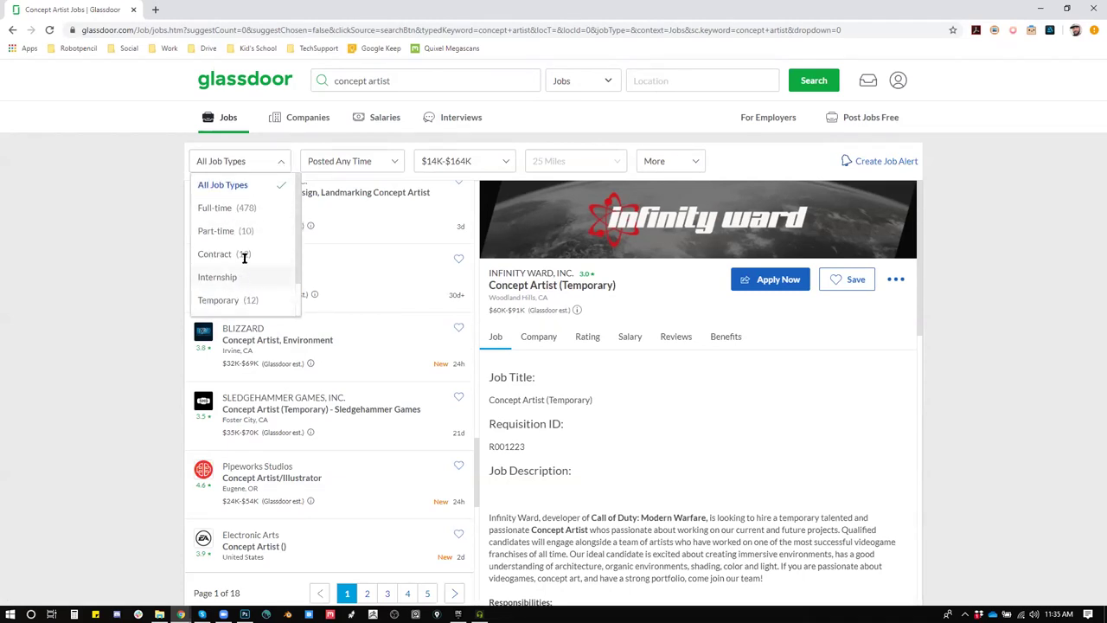
scroll(260, 281, "down", 1)
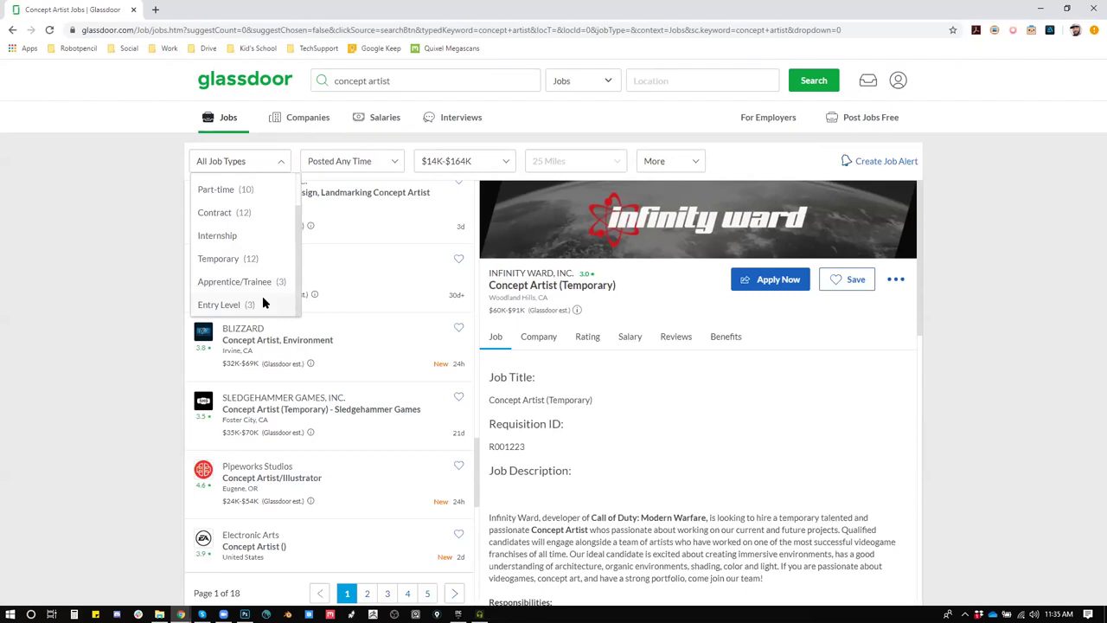
scroll(264, 301, "up", 1)
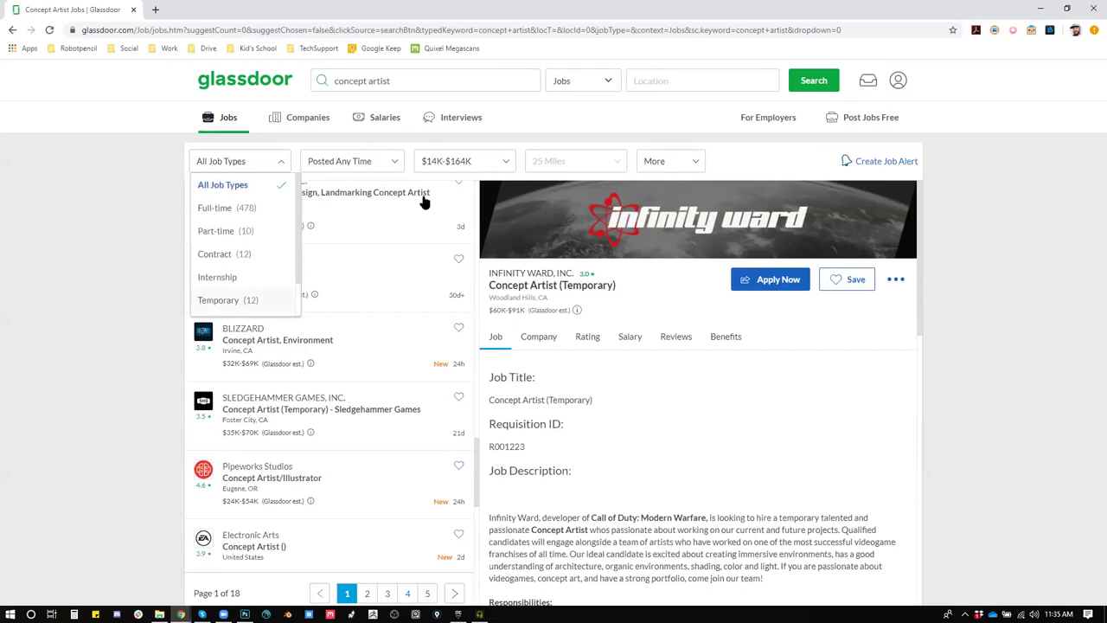
left_click(134, 211)
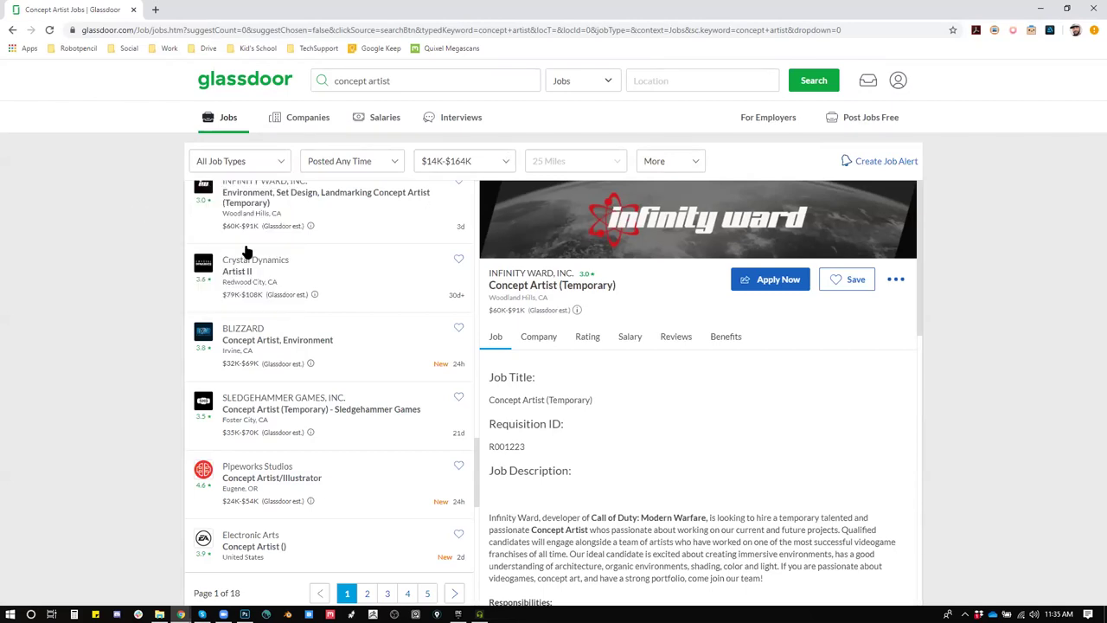
Step: Read the description, responsibilities and requirements of the Infinity Ward Concept Artist (Temporary) job
scroll(666, 401, "down", 2)
scroll(666, 400, "down", 1)
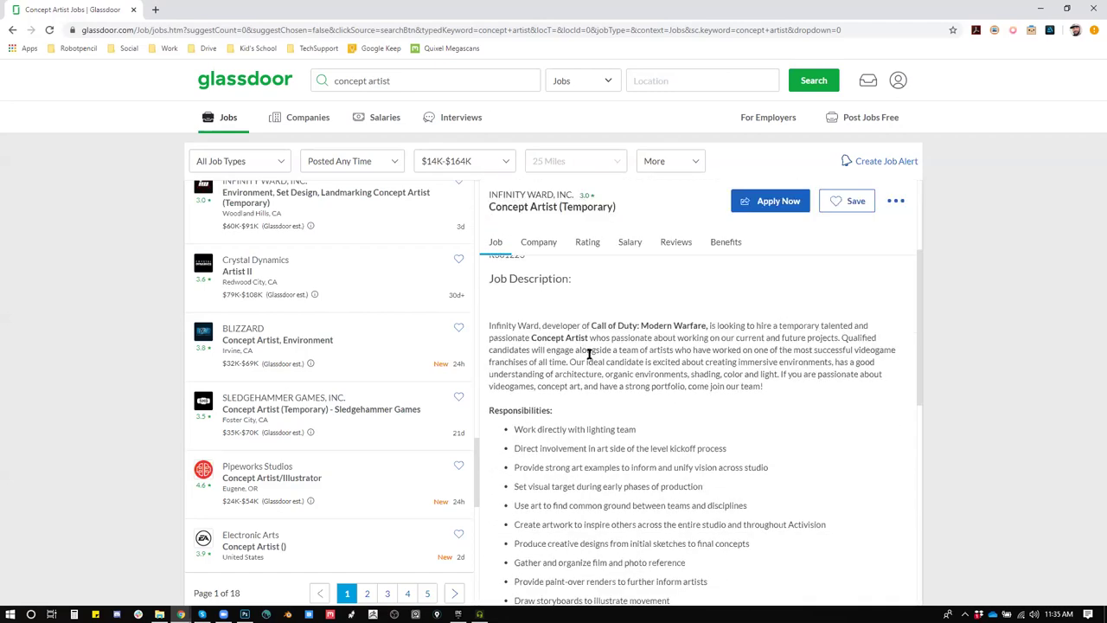
scroll(589, 354, "down", 4)
scroll(592, 365, "down", 4)
scroll(591, 359, "up", 4)
scroll(359, 290, "up", 2)
Step: Look over the first listings of the concept artist results again and read the Infinity Ward job's requirements and bonus points
scroll(362, 289, "up", 10)
scroll(362, 289, "up", 8)
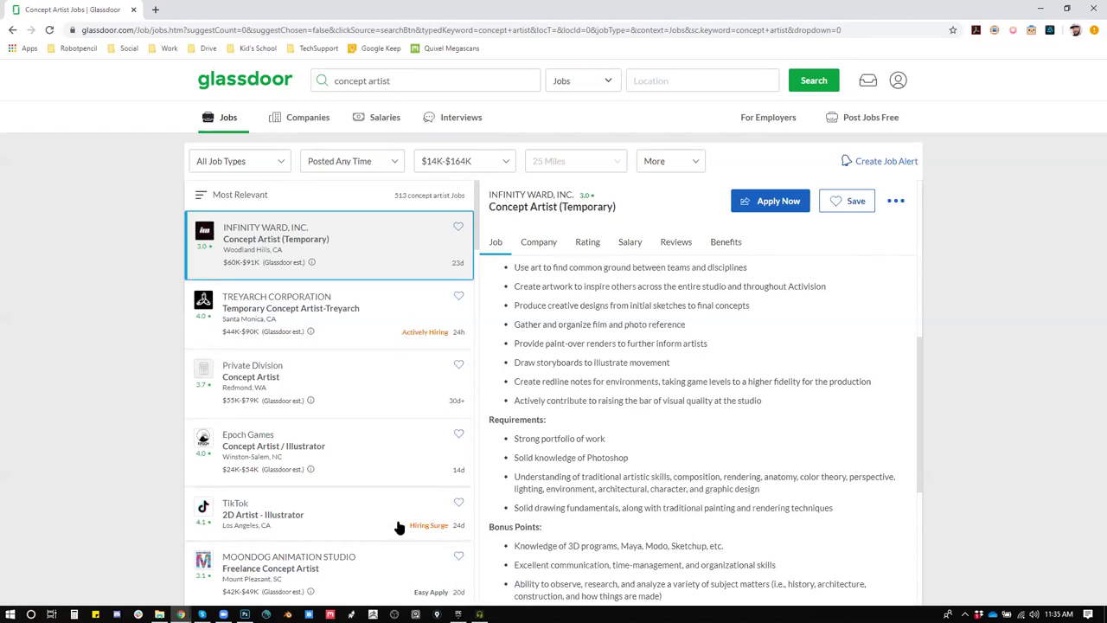
scroll(398, 527, "down", 2)
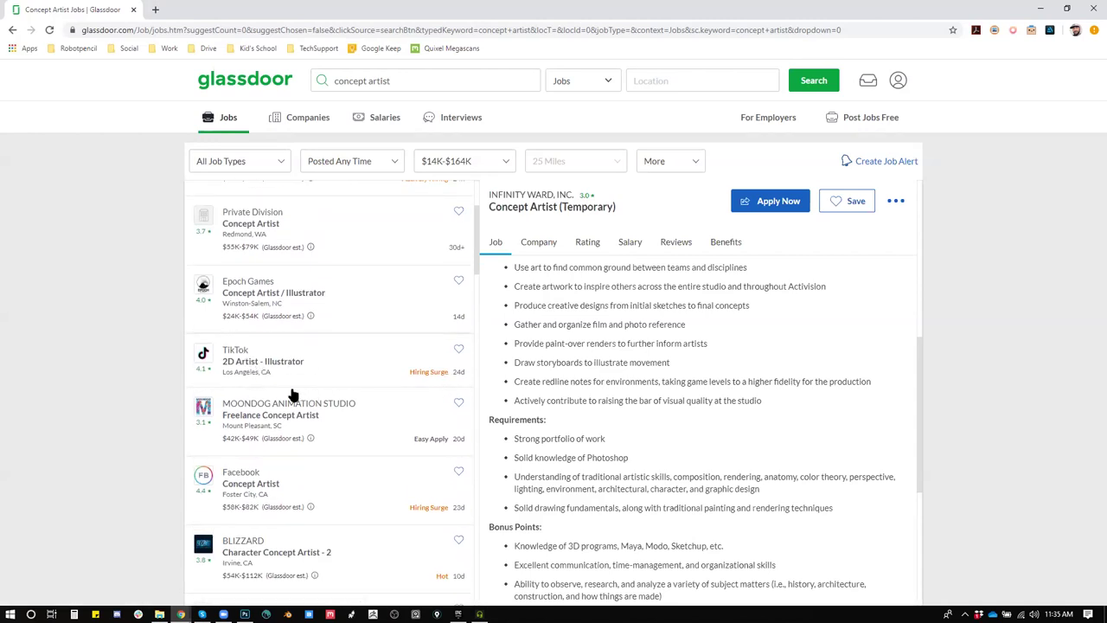
scroll(419, 394, "up", 1)
scroll(459, 411, "up", 3)
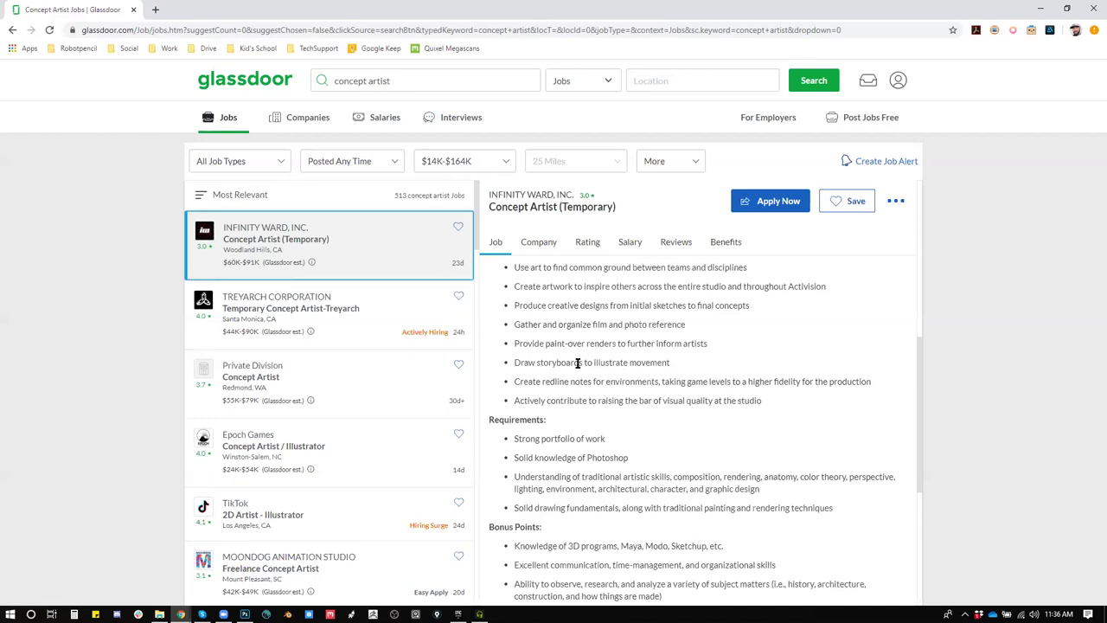
scroll(576, 364, "down", 1)
scroll(294, 306, "down", 5)
scroll(291, 306, "up", 2)
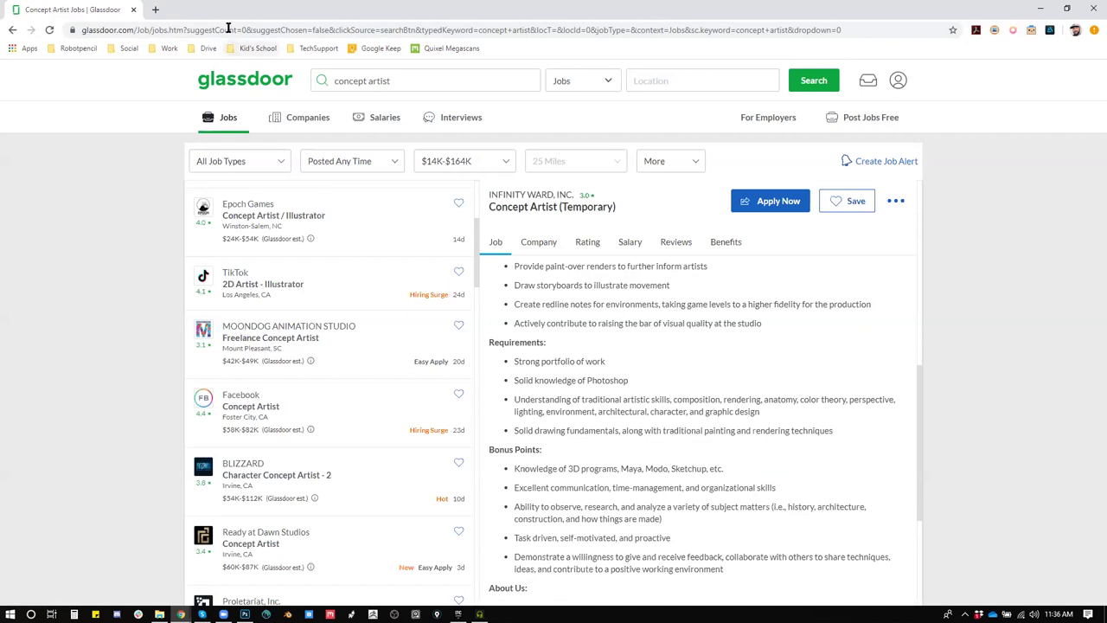
Step: Open ArtStation in a new browser tab and go from its home page to the Jobs page
left_click(157, 11)
type("art")
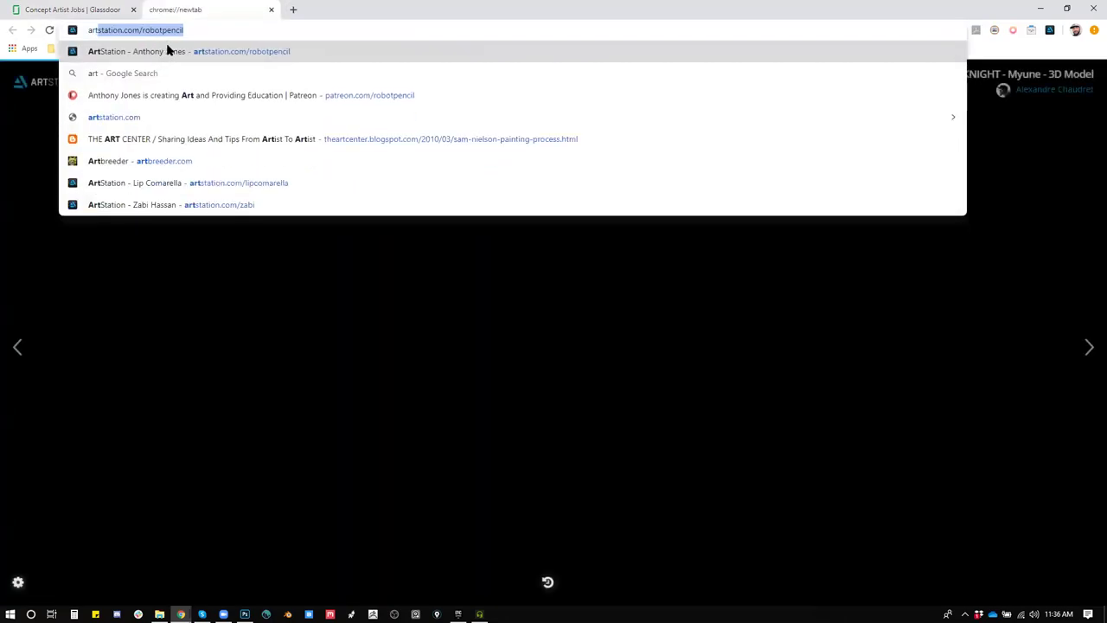
key("Return")
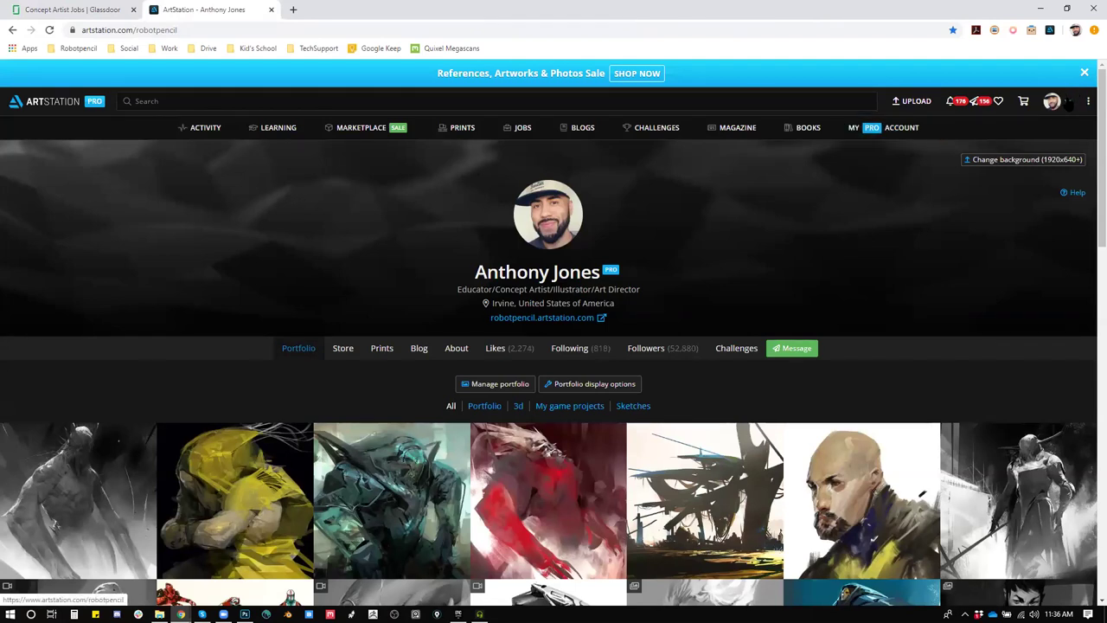
left_click(48, 102)
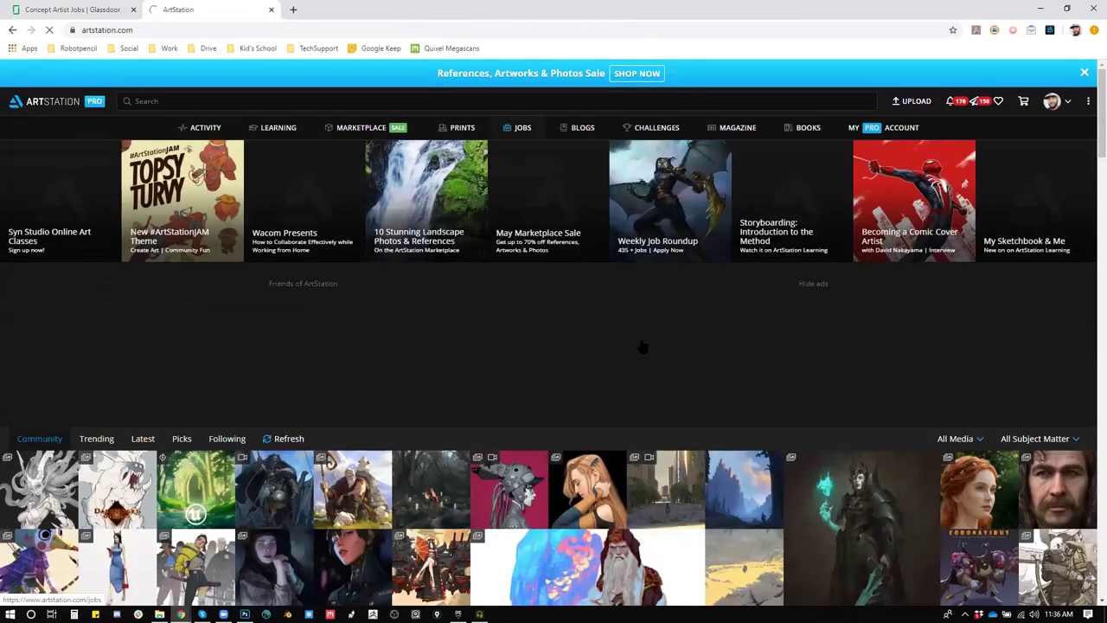
left_click(520, 127)
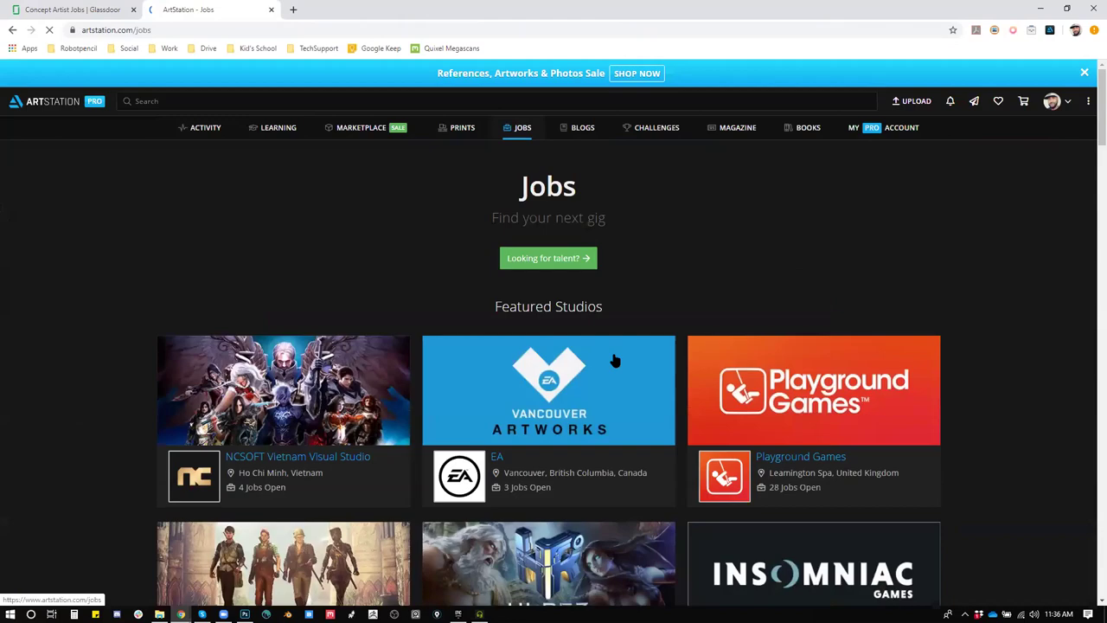
Step: Look through the featured studios on the ArtStation Jobs page down to the job search filters
scroll(613, 361, "down", 2)
scroll(615, 353, "up", 1)
scroll(616, 353, "down", 2)
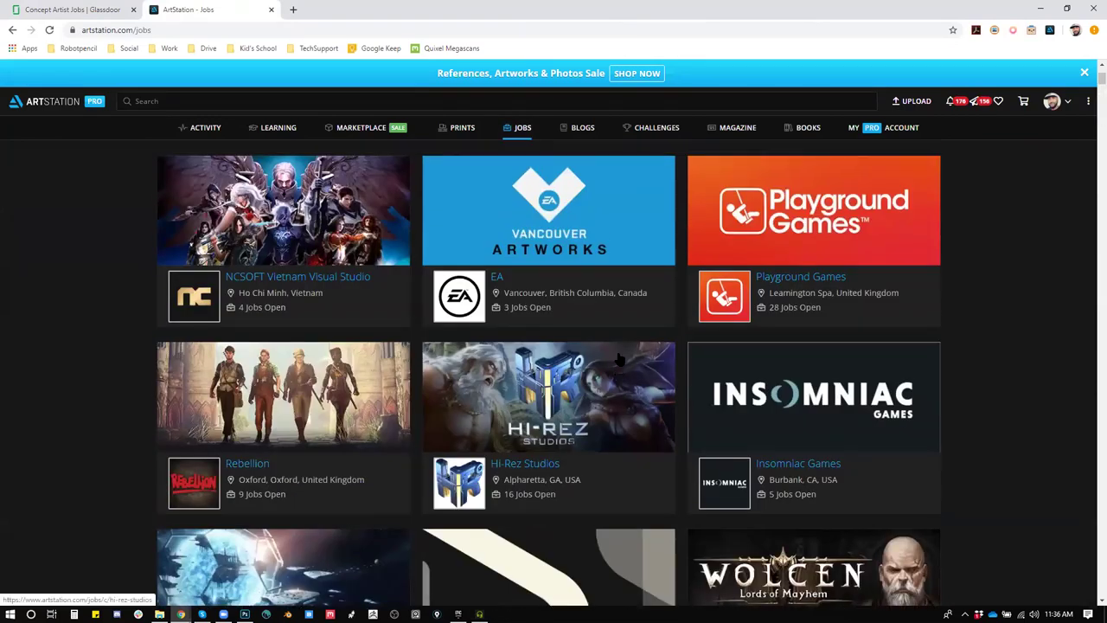
scroll(619, 357, "up", 2)
scroll(620, 359, "down", 8)
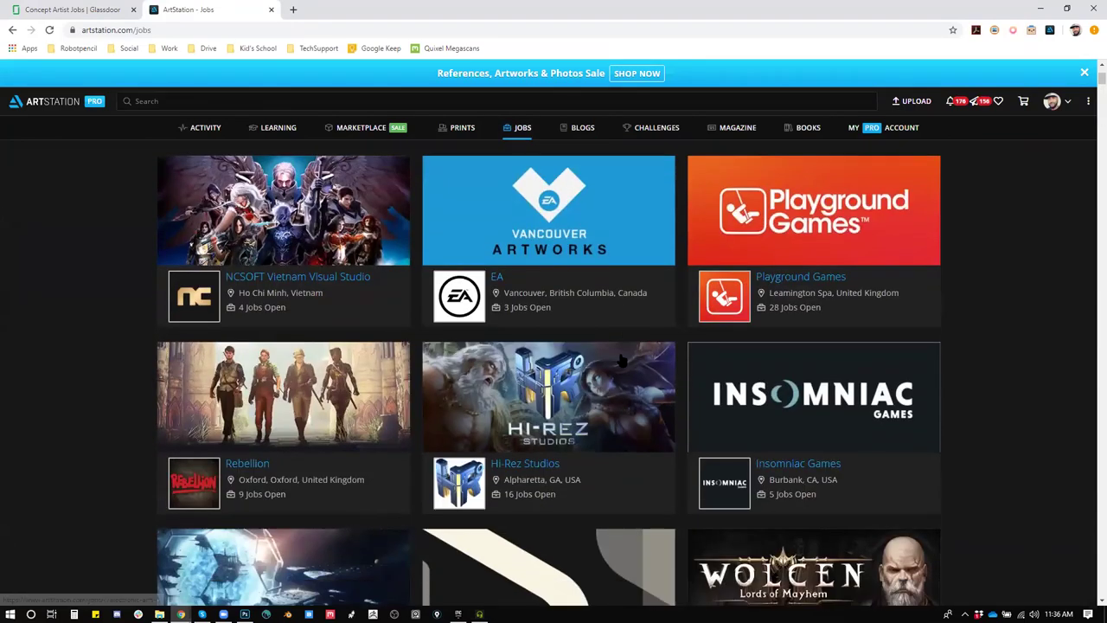
scroll(620, 362, "down", 5)
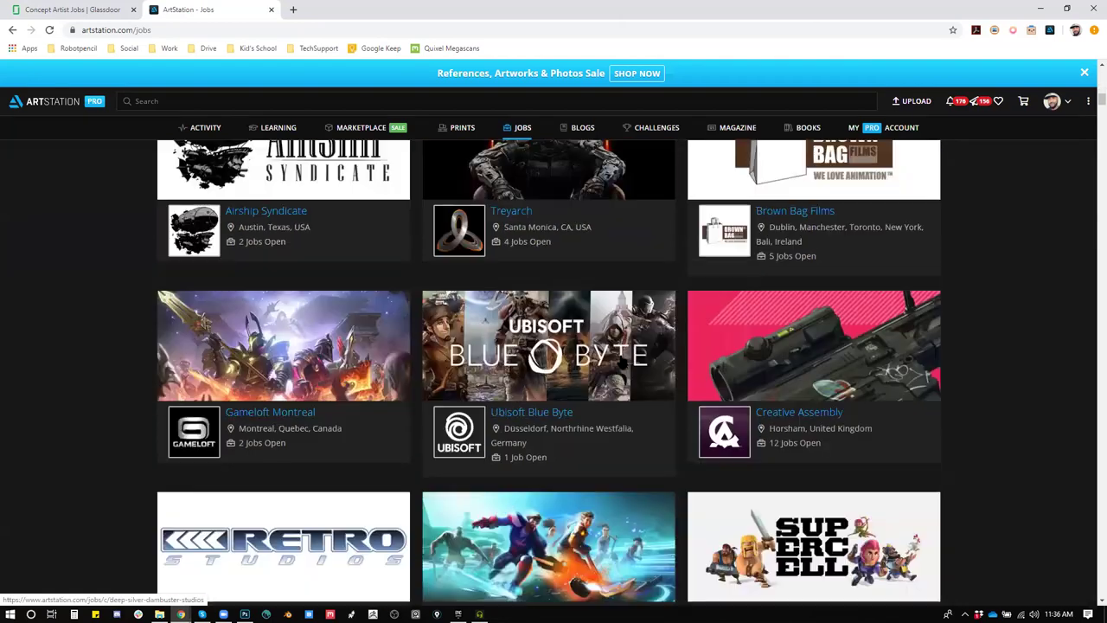
scroll(622, 364, "down", 15)
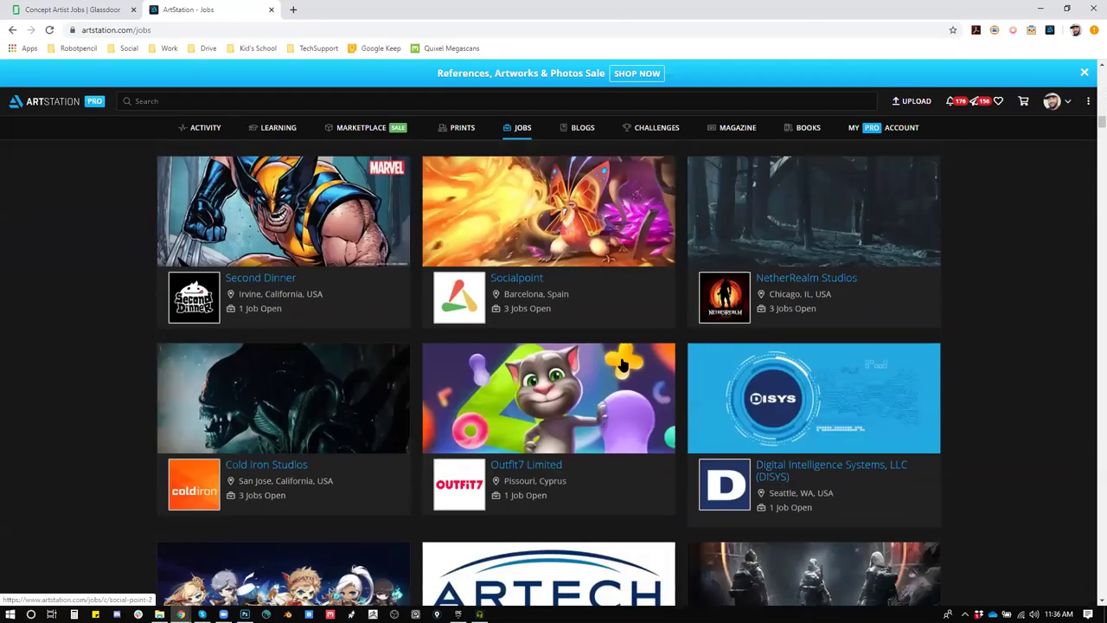
scroll(620, 367, "down", 7)
scroll(621, 363, "up", 2)
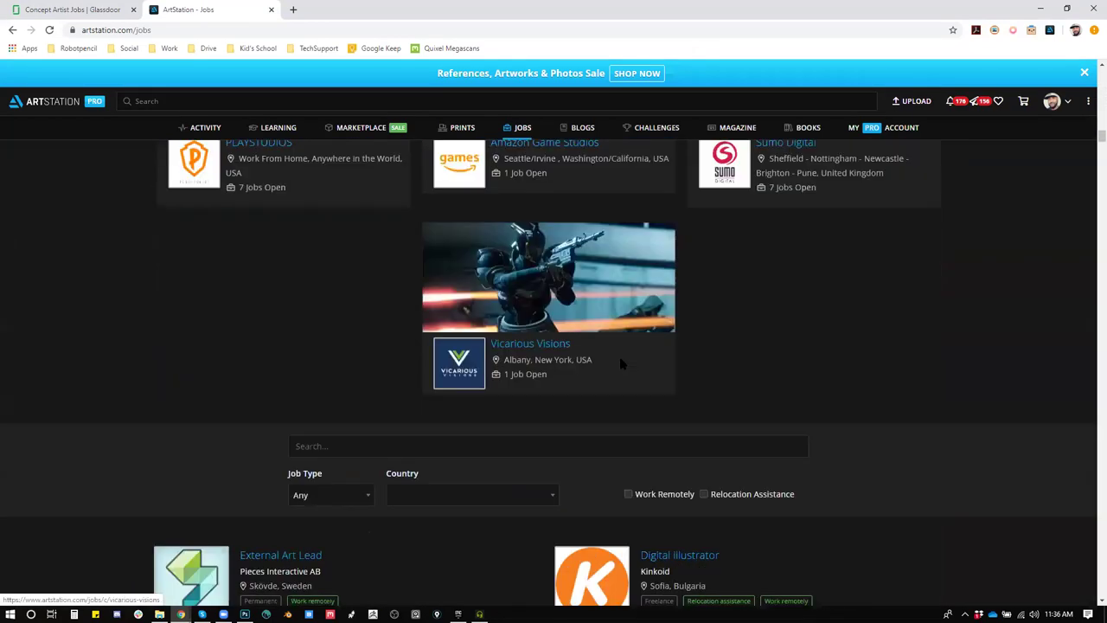
Step: Look back up through the featured studios from Vicarious Visions to the row with Splash Damage, Blizzard Entertainment and nDreams
scroll(621, 364, "up", 7)
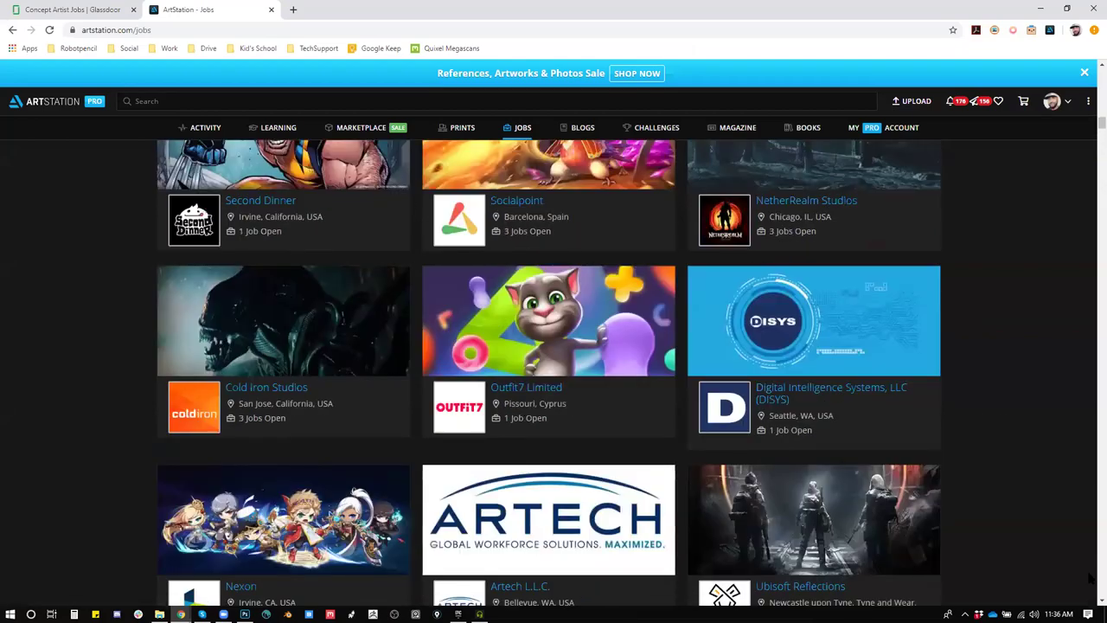
scroll(1092, 128, "up", 3)
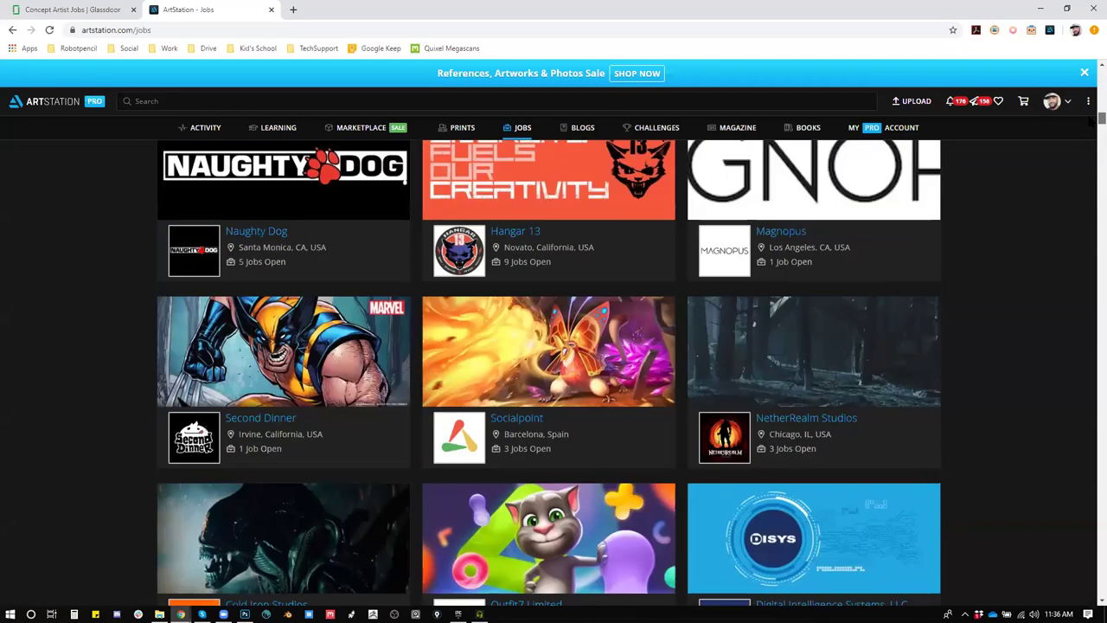
scroll(917, 260, "up", 2)
scroll(930, 289, "up", 2)
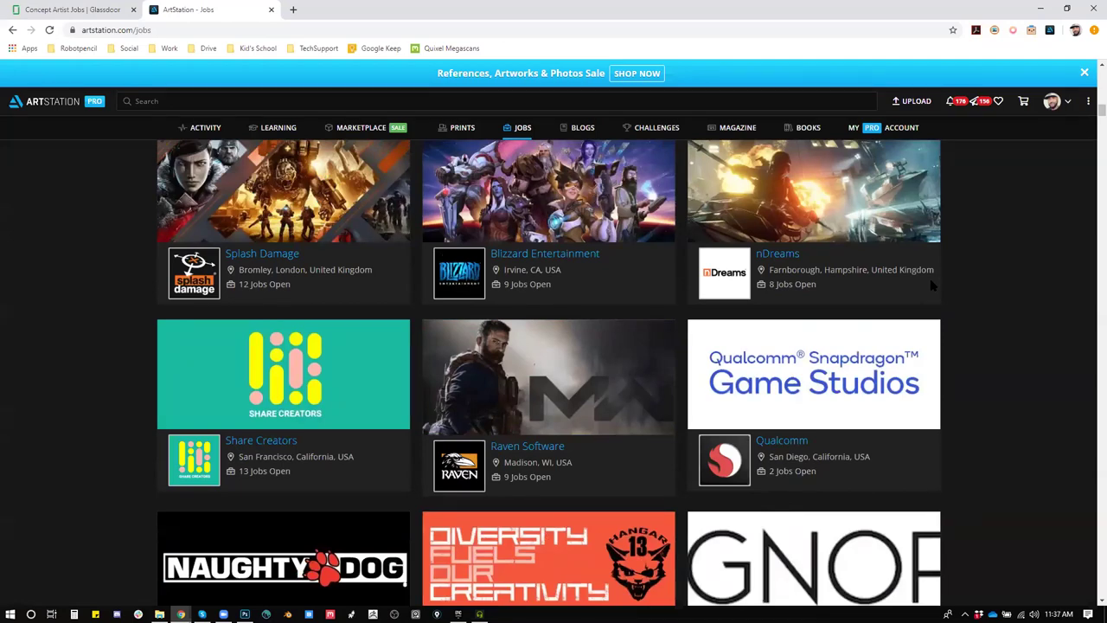
scroll(922, 295, "up", 3)
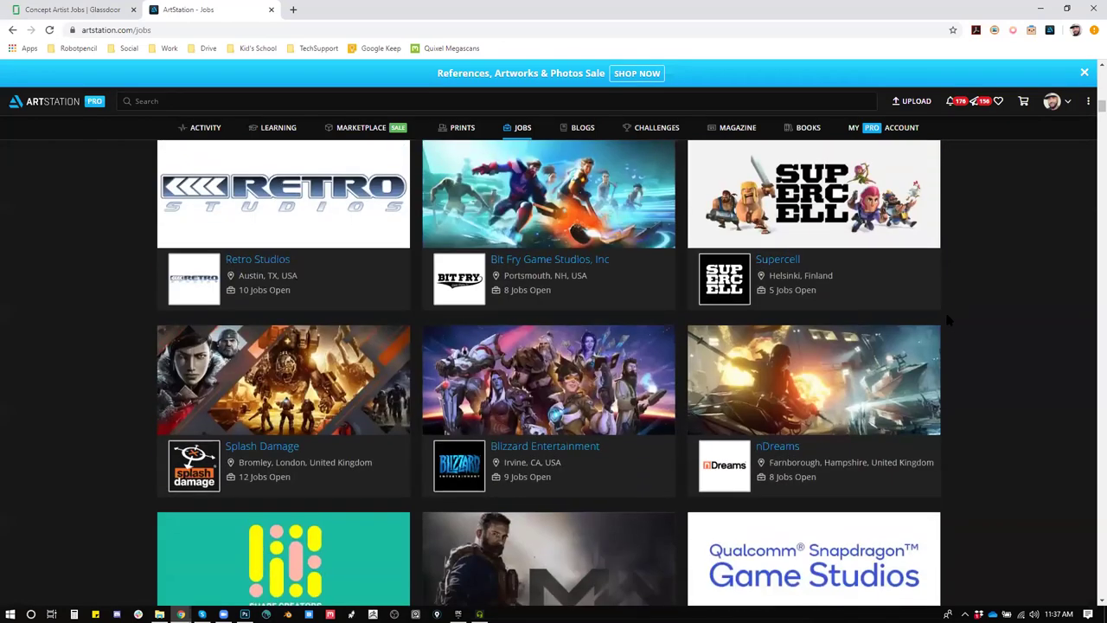
scroll(935, 333, "down", 1)
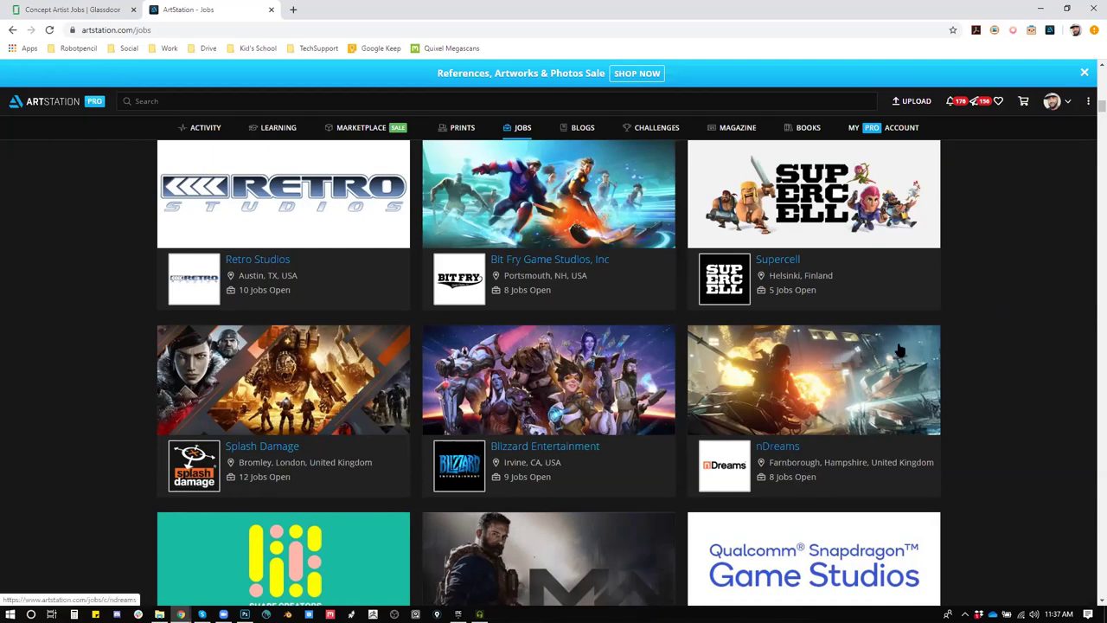
Step: Open the nDreams studio page and examine its job openings and company description
scroll(856, 363, "up", 1)
scroll(865, 371, "down", 2)
left_click(911, 399)
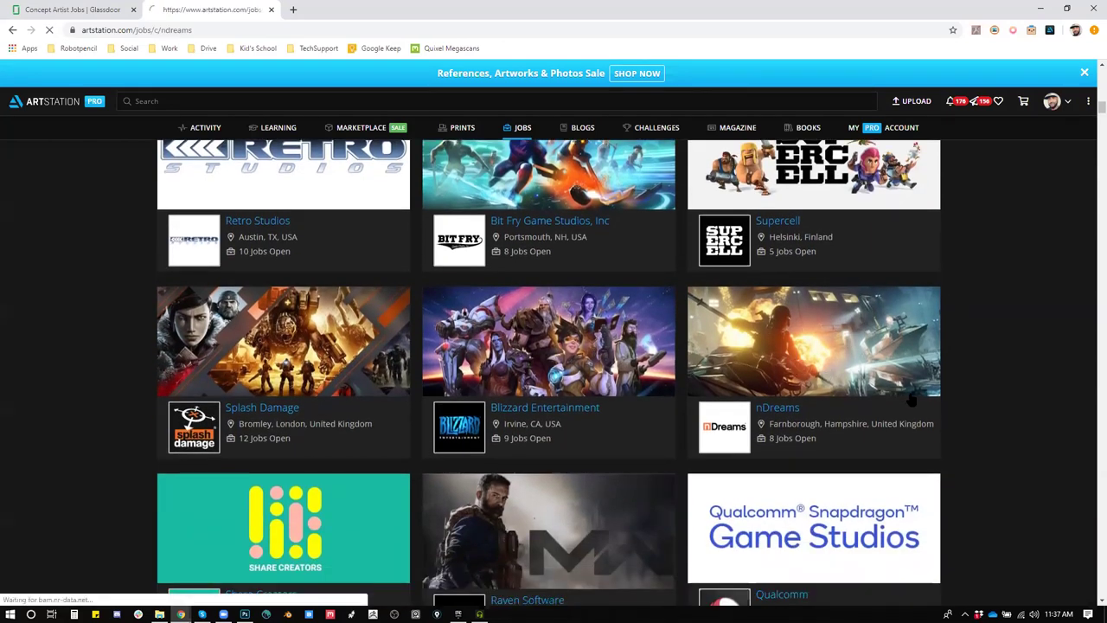
scroll(428, 454, "down", 6)
scroll(442, 453, "down", 2)
scroll(583, 345, "down", 5)
scroll(583, 347, "down", 1)
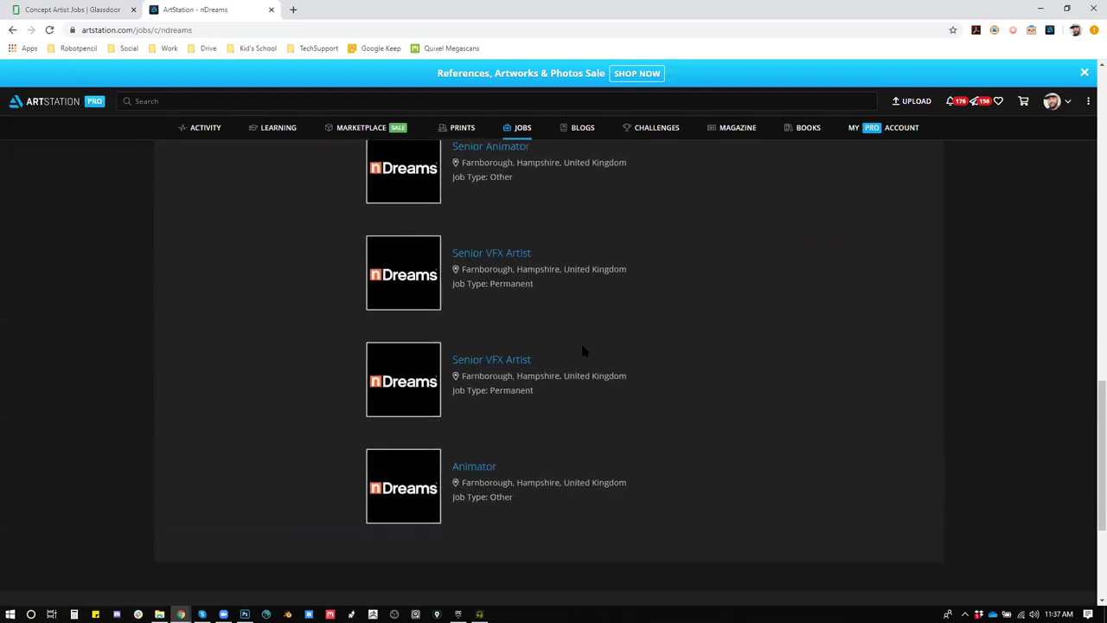
scroll(535, 307, "up", 3)
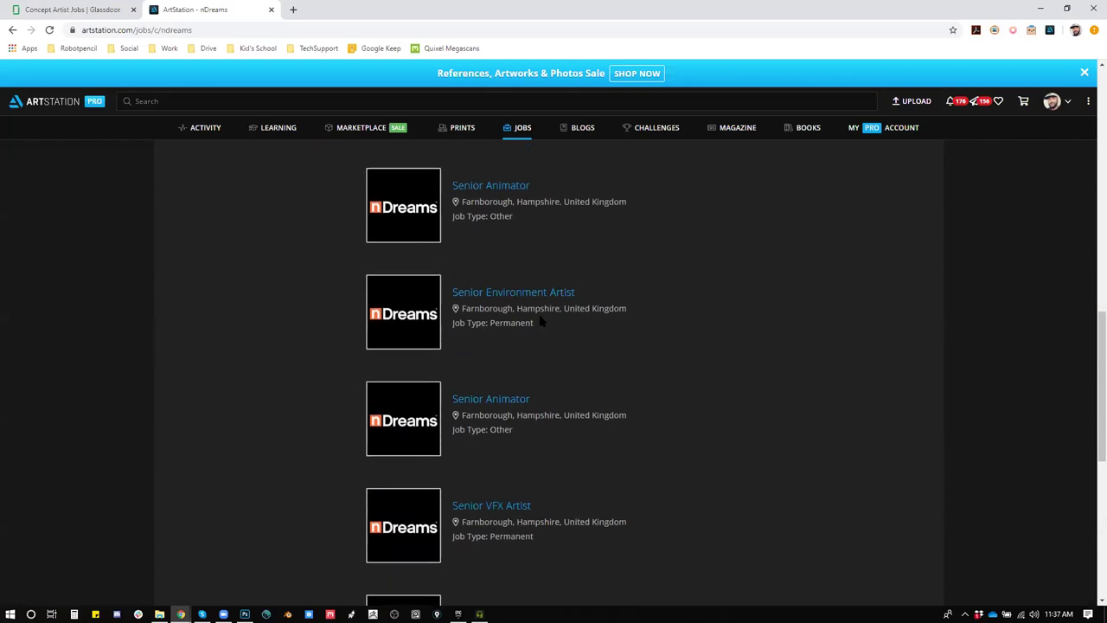
scroll(706, 400, "up", 3)
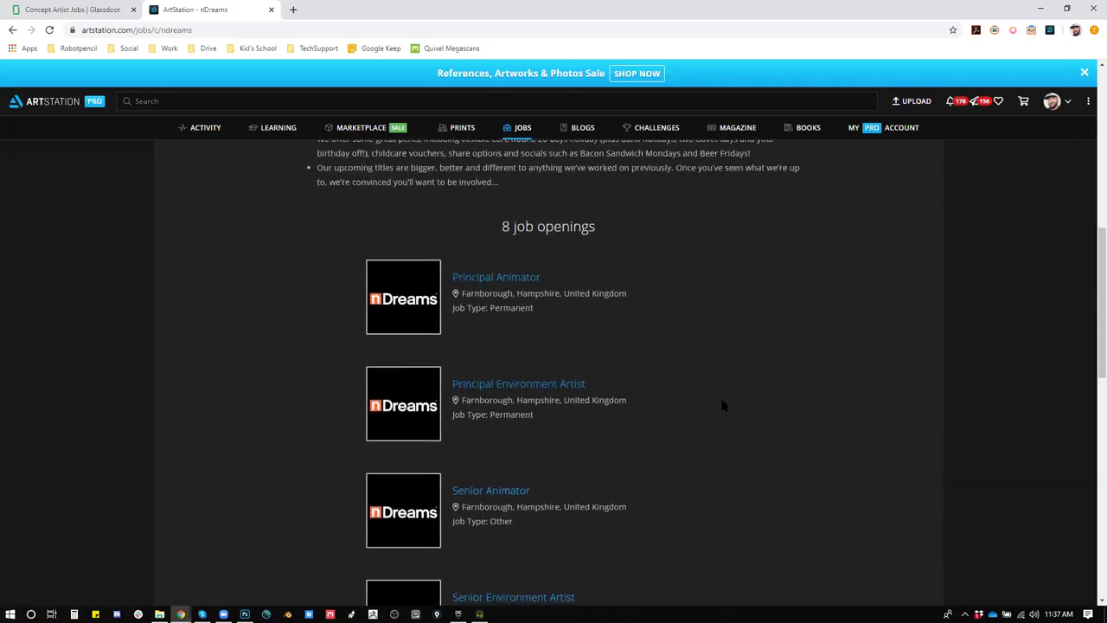
scroll(723, 403, "up", 2)
scroll(724, 405, "up", 5)
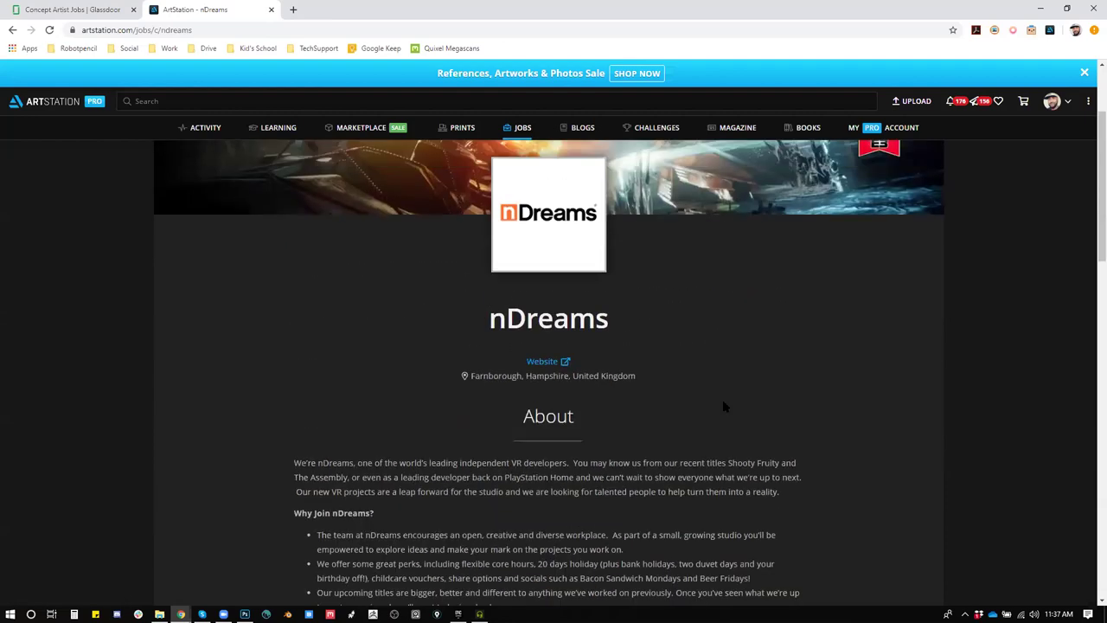
scroll(724, 404, "down", 9)
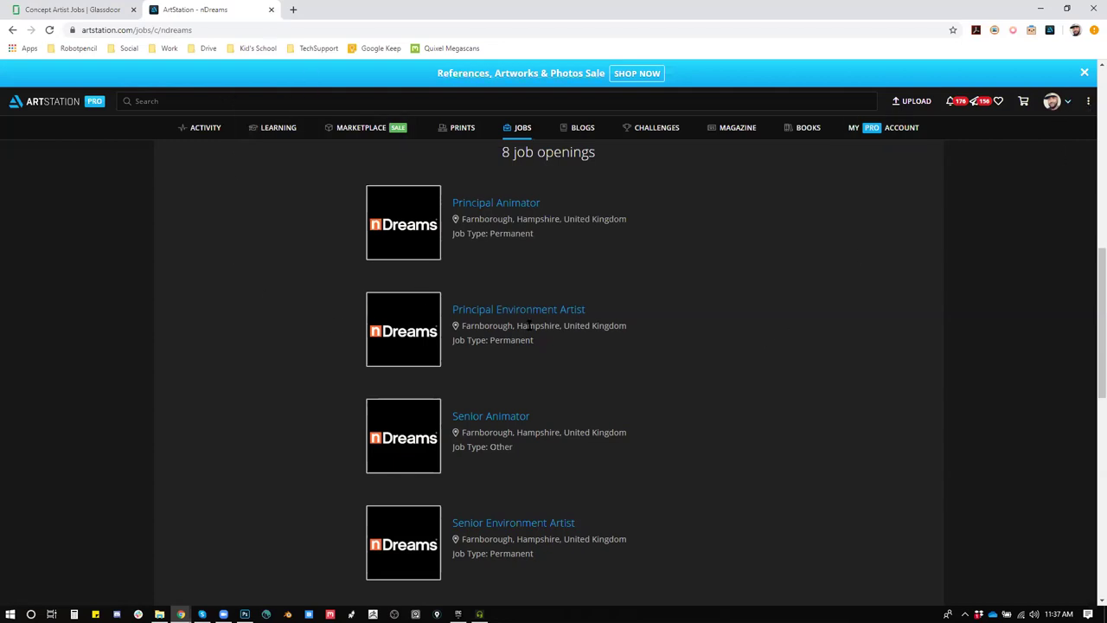
scroll(519, 324, "up", 2)
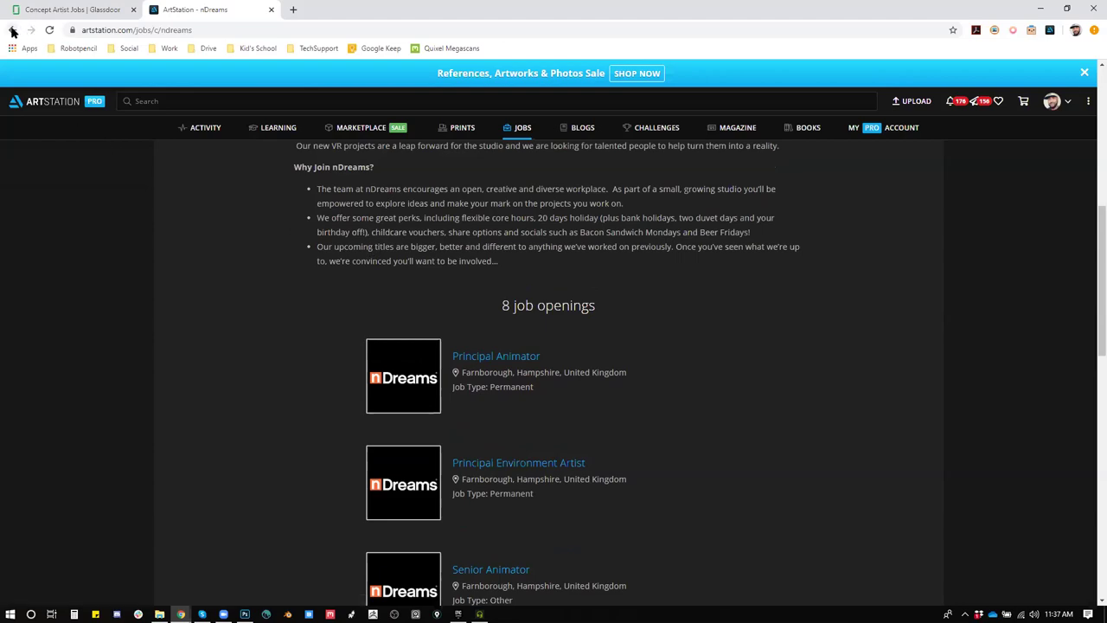
Step: Return to the Jobs page and look through the remaining featured studios up to the start of the list
left_click(12, 30)
scroll(612, 366, "up", 3)
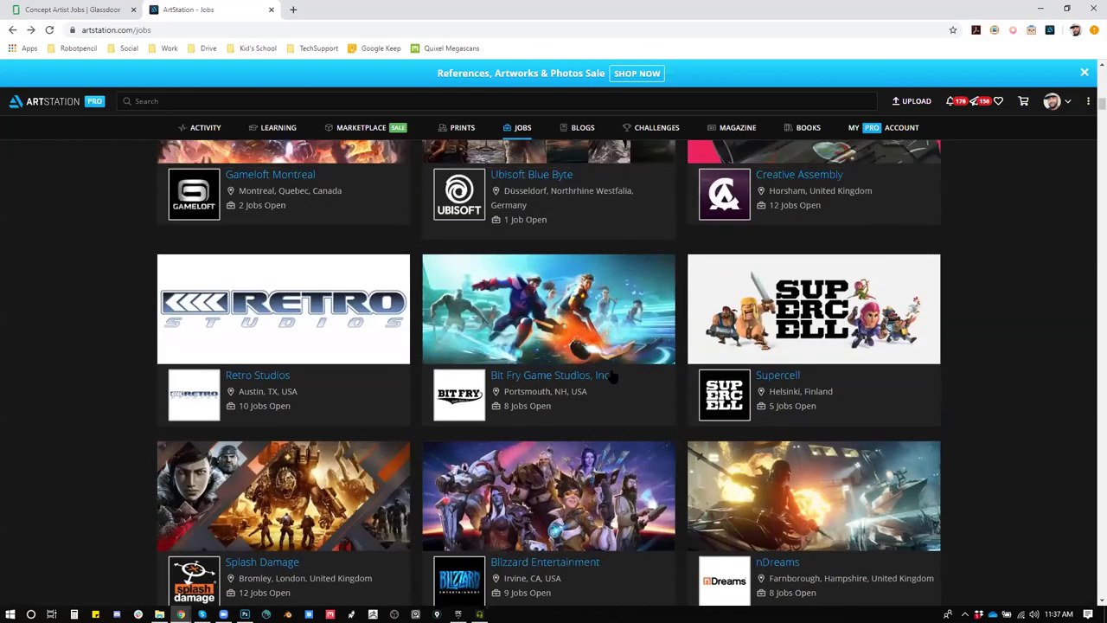
scroll(617, 381, "up", 3)
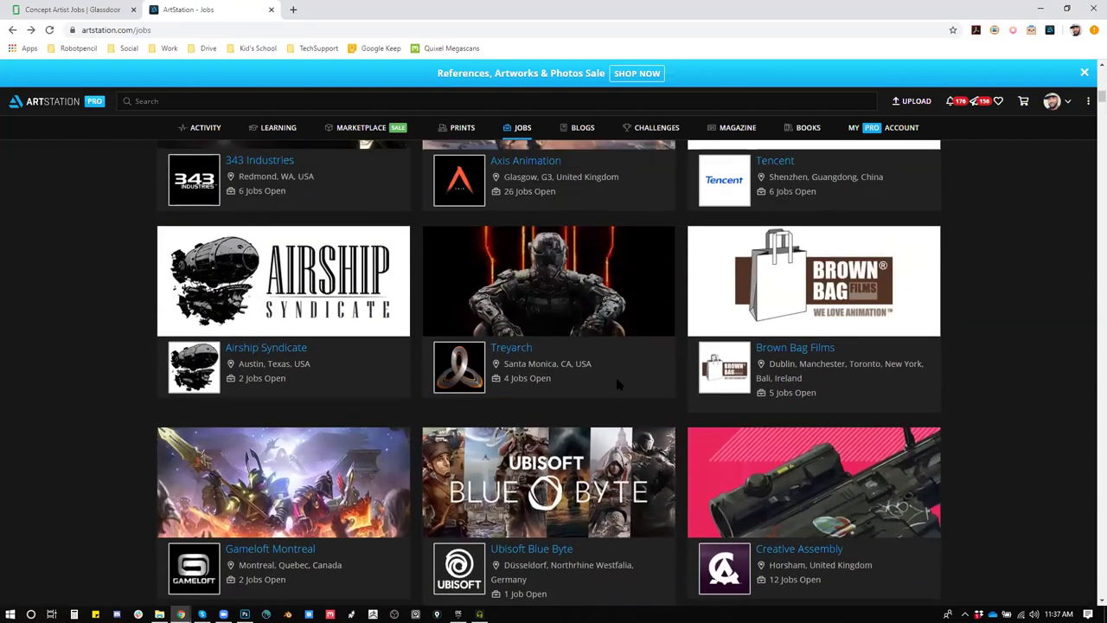
scroll(619, 388, "up", 3)
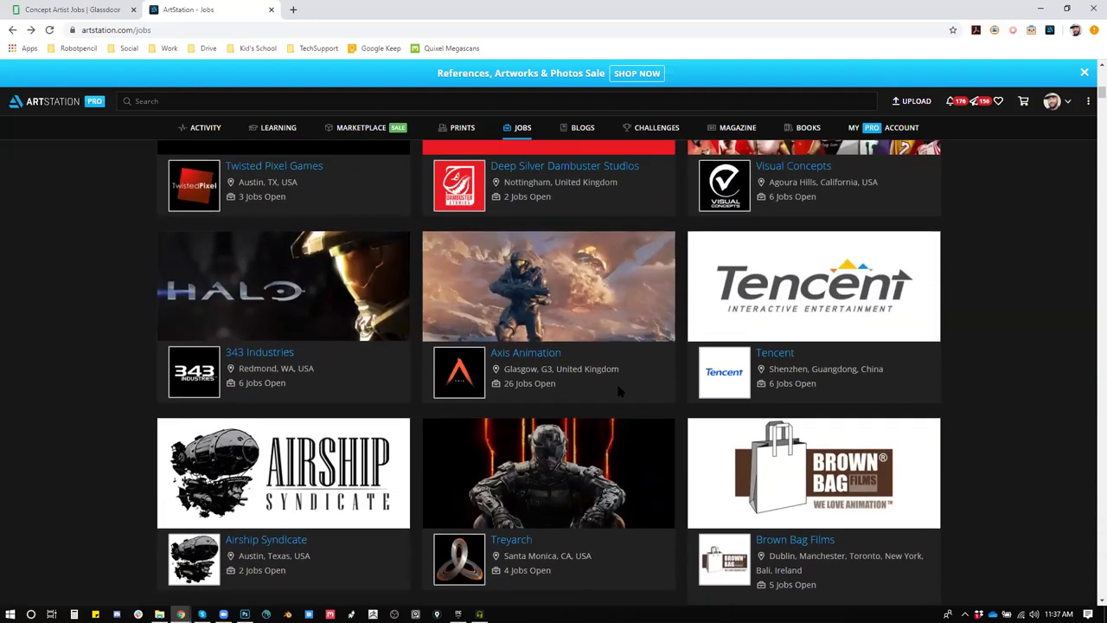
scroll(618, 389, "up", 5)
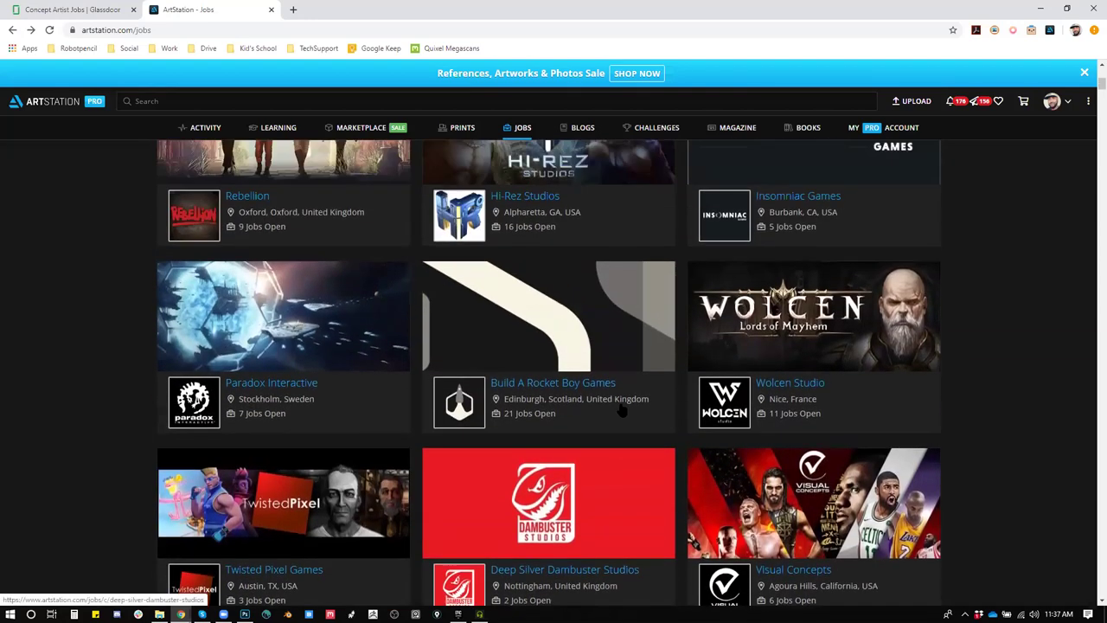
scroll(620, 413, "up", 4)
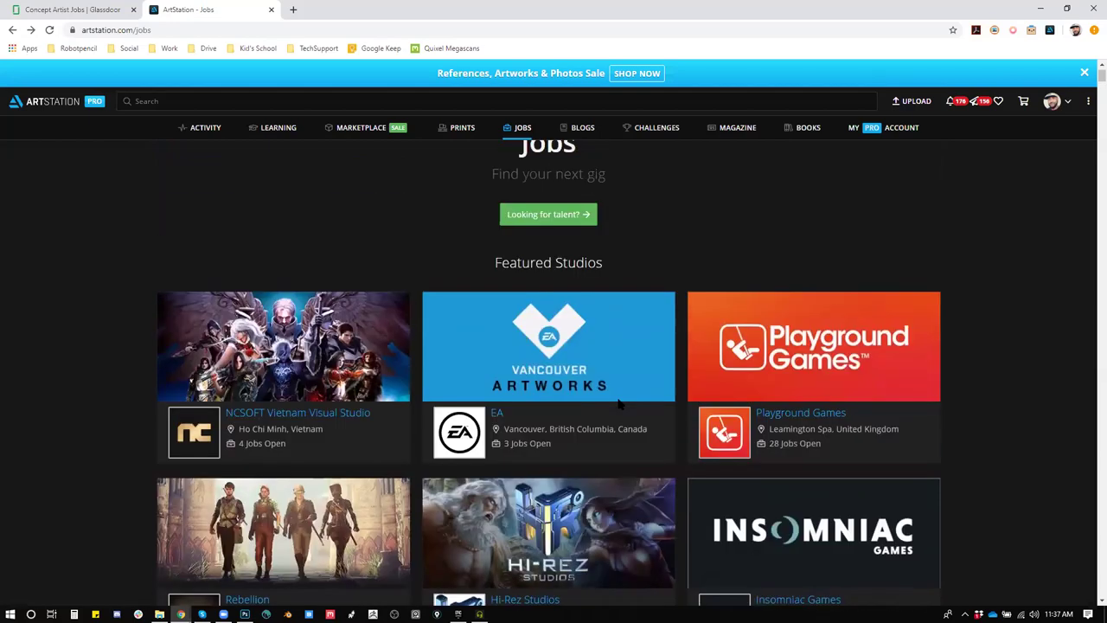
Step: Open the Hi-Rez Studios page and examine its job openings, including the concept artist roles
scroll(617, 398, "down", 2)
left_click(618, 397)
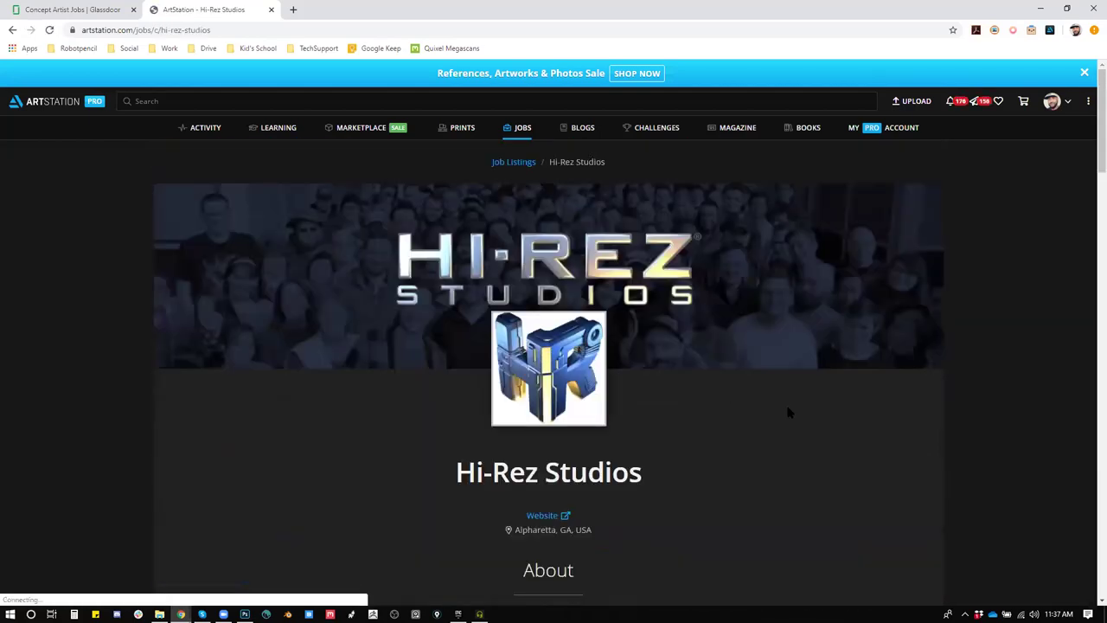
scroll(753, 424, "down", 7)
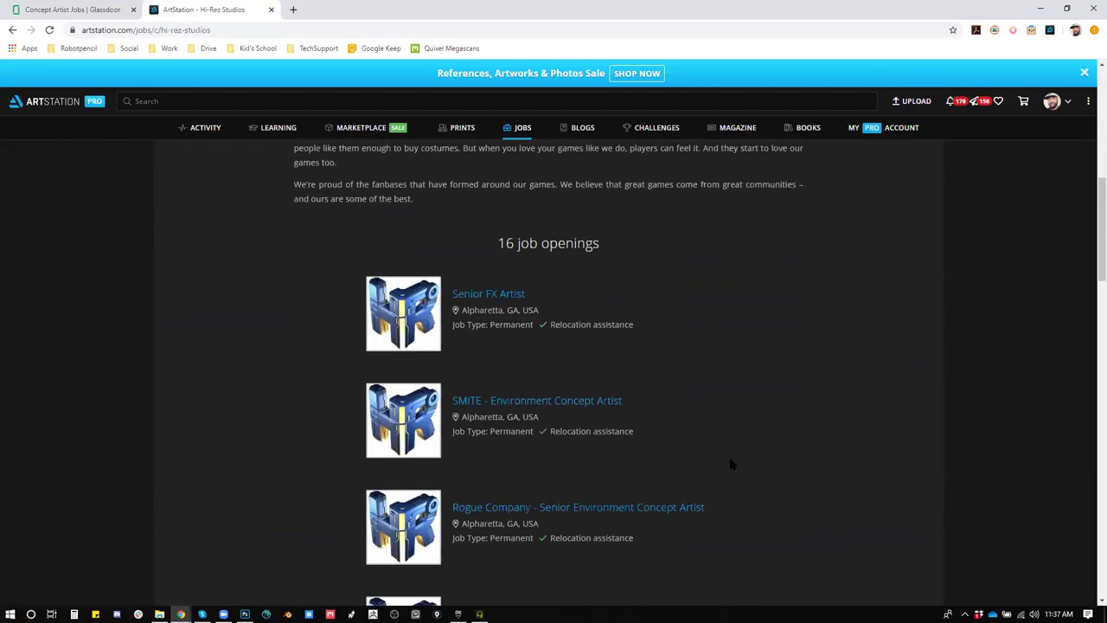
scroll(729, 470, "down", 2)
scroll(728, 474, "down", 1)
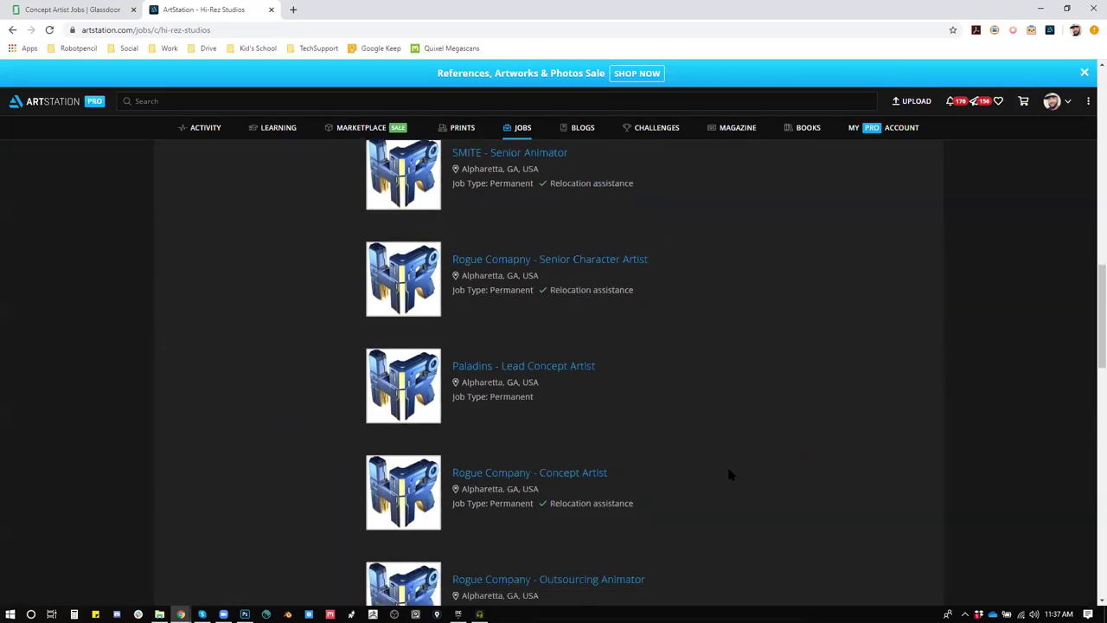
scroll(618, 389, "down", 1)
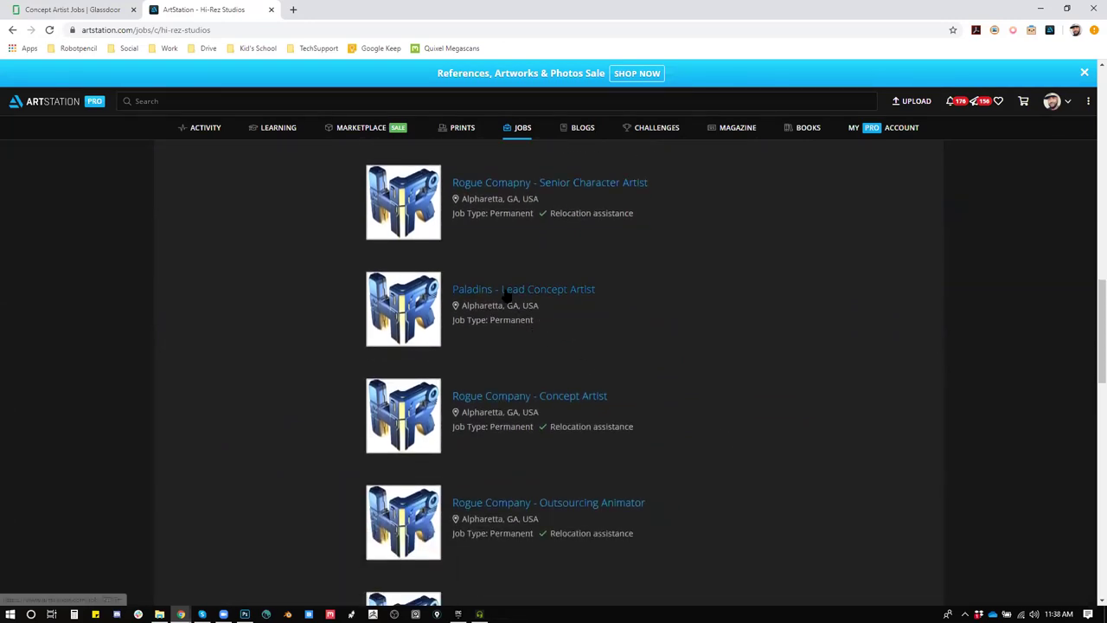
Step: Highlight the Rogue Company - Concept Artist listing and its relocation assistance note among the Hi-Rez Studios openings
left_click_drag(606, 297, 461, 277)
scroll(509, 307, "down", 1)
left_click_drag(613, 281, 449, 281)
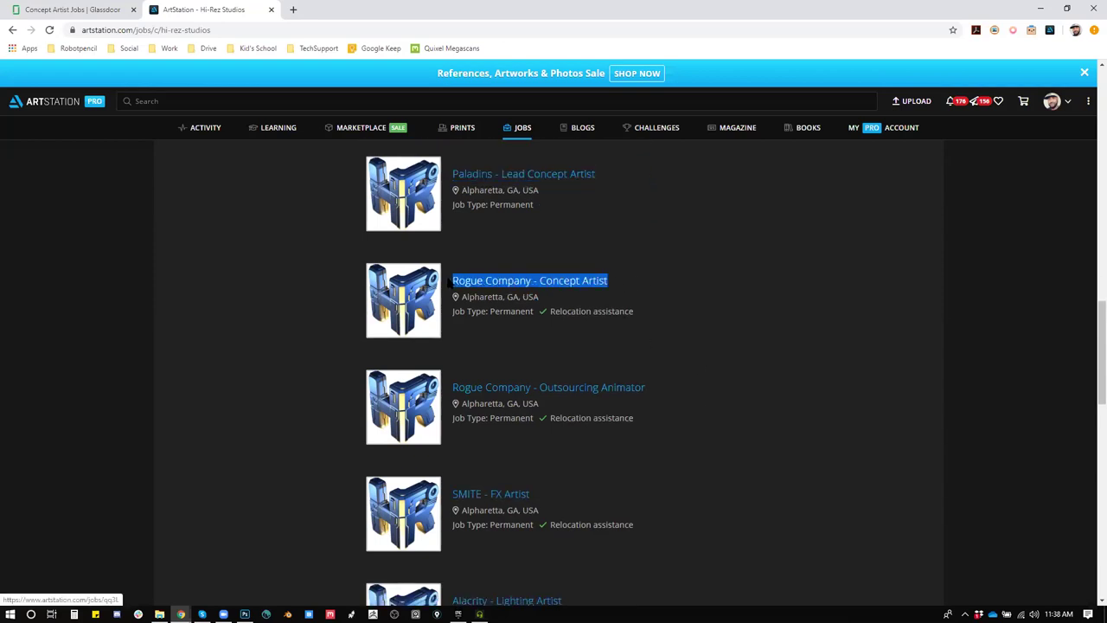
left_click(547, 319)
left_click_drag(551, 312, 637, 317)
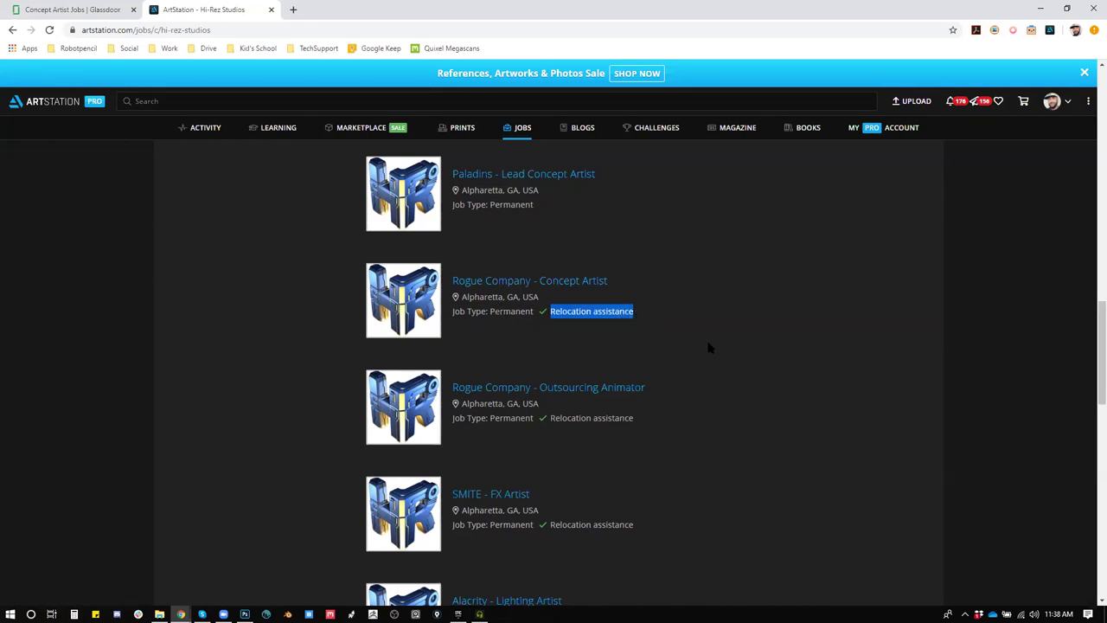
left_click(554, 313)
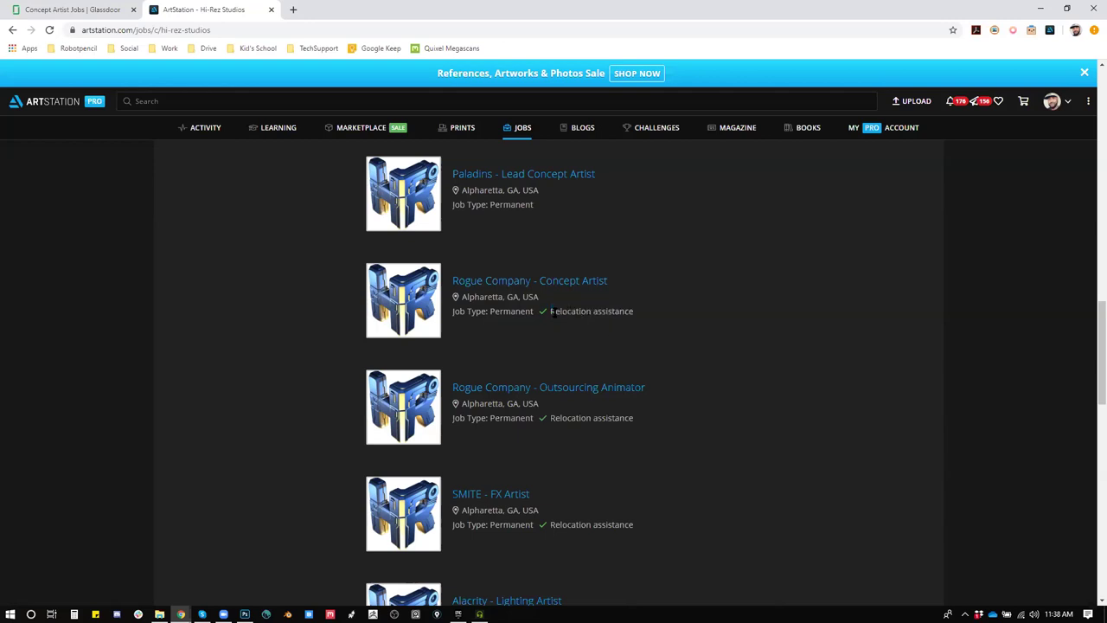
left_click_drag(554, 312, 636, 323)
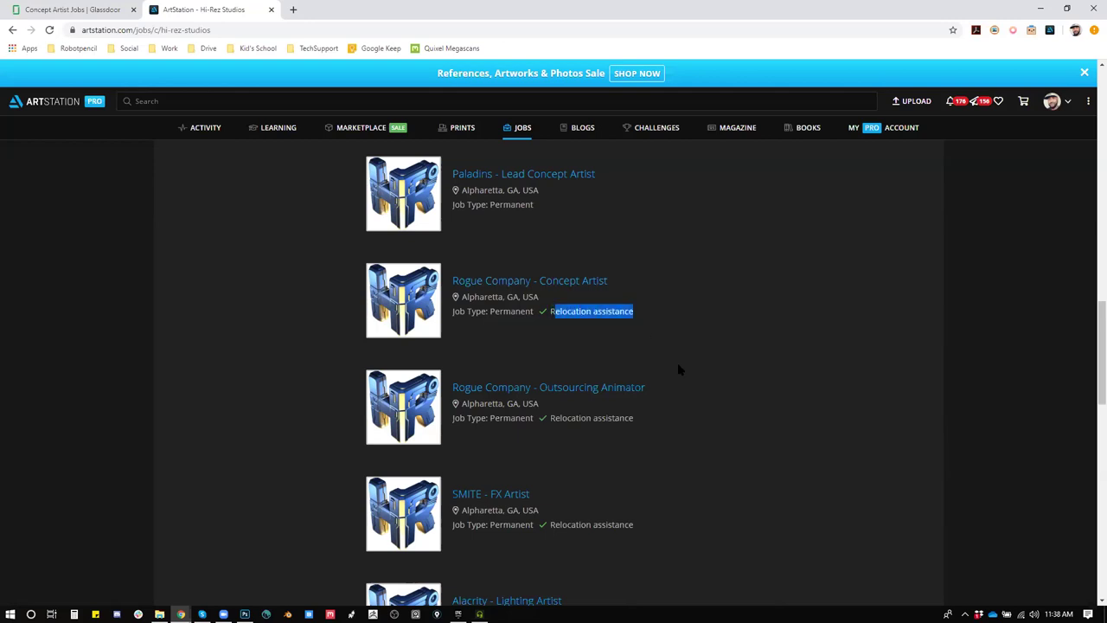
Step: Open the Rogue Company - Concept Artist listing and examine its job description and experience requirements
left_click(533, 283)
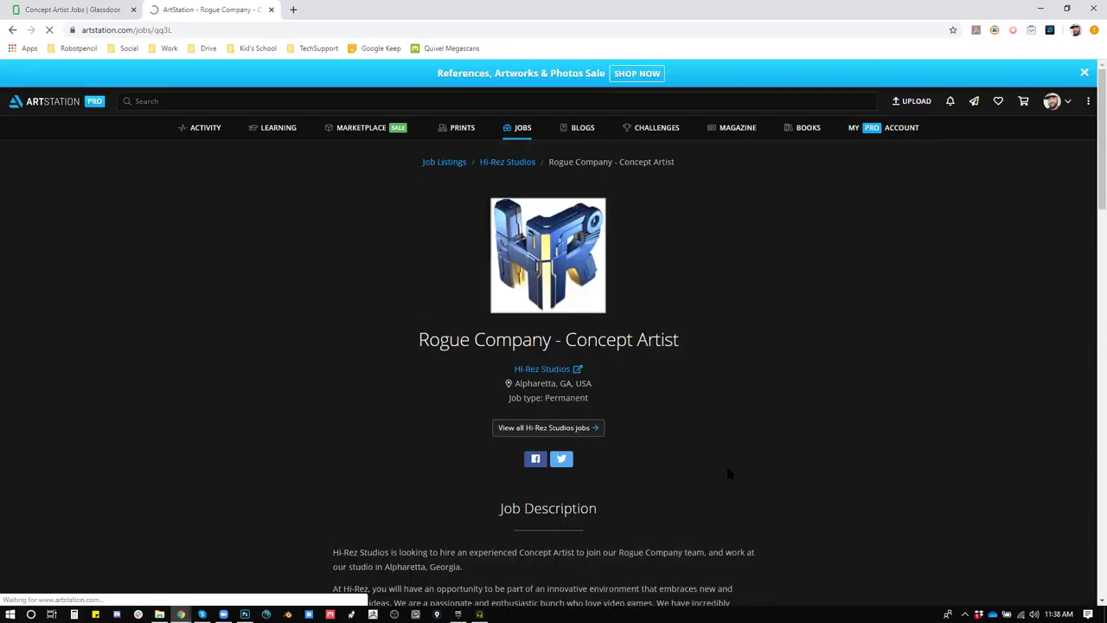
scroll(727, 473, "down", 5)
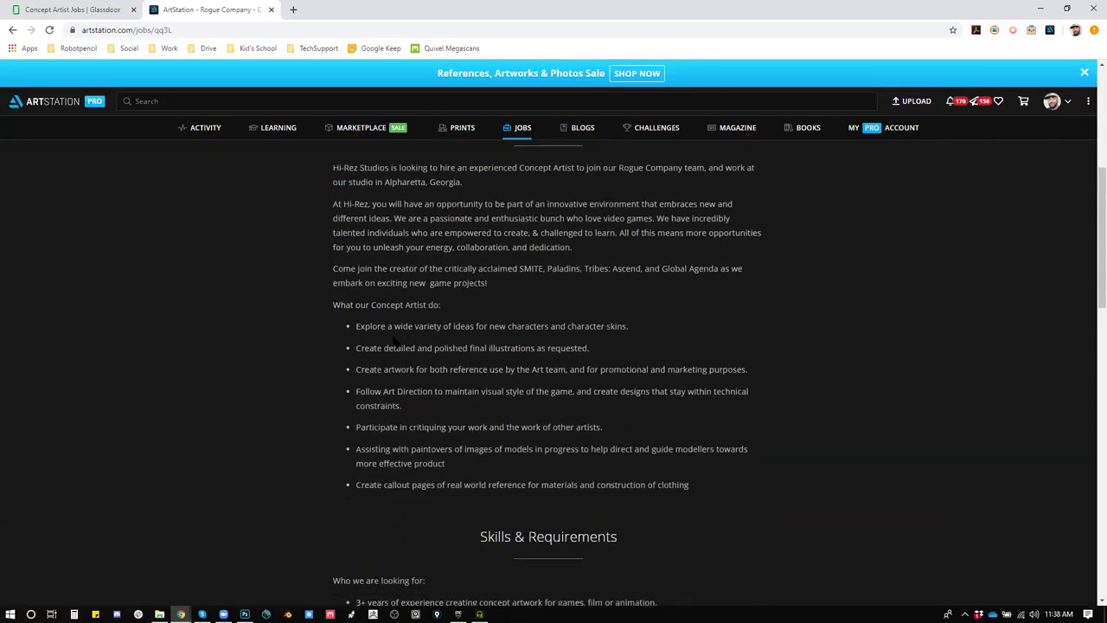
scroll(655, 410, "down", 9)
scroll(655, 411, "up", 5)
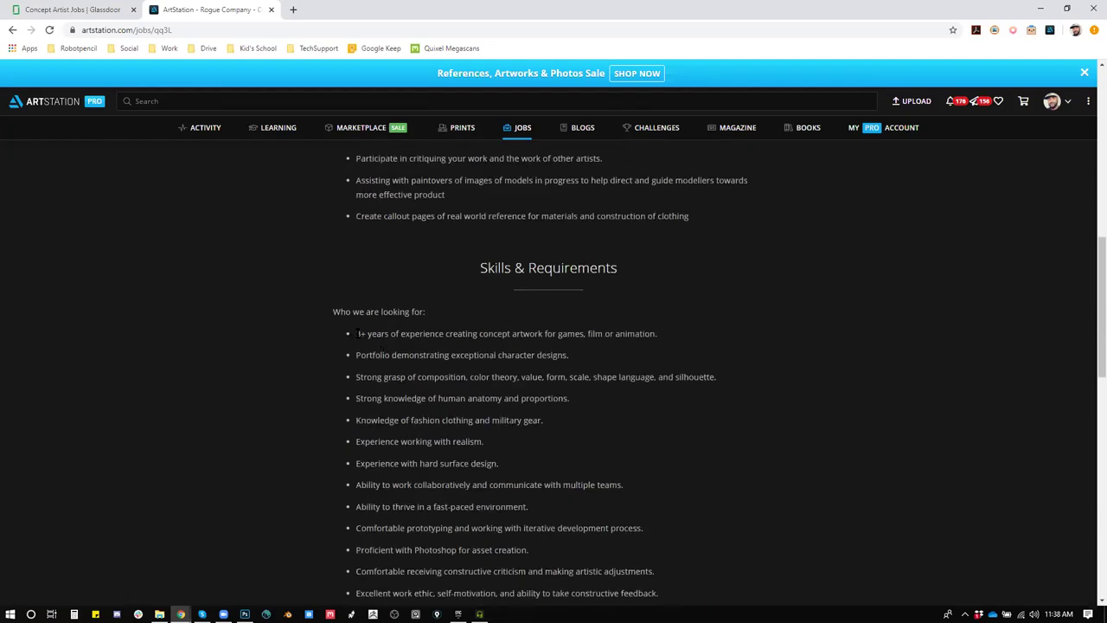
left_click_drag(357, 333, 454, 347)
left_click_drag(632, 347, 394, 339)
Step: Search the web for "dannydraws" in a new browser tab, open dannydraws.com and look over the portfolio thumbnails
left_click(294, 10)
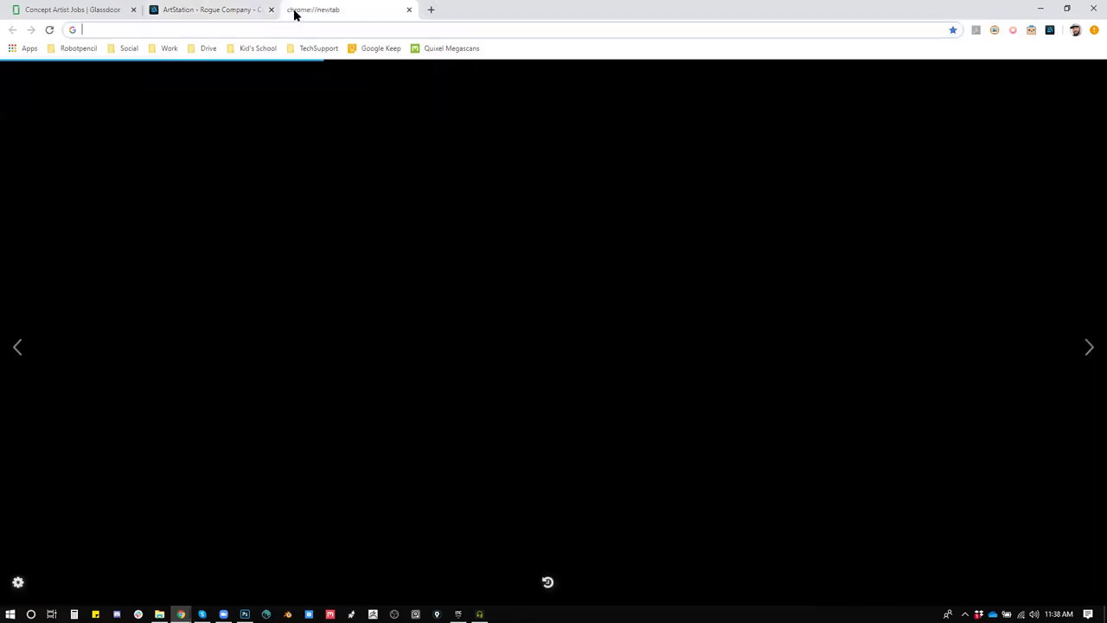
type("dannydraws")
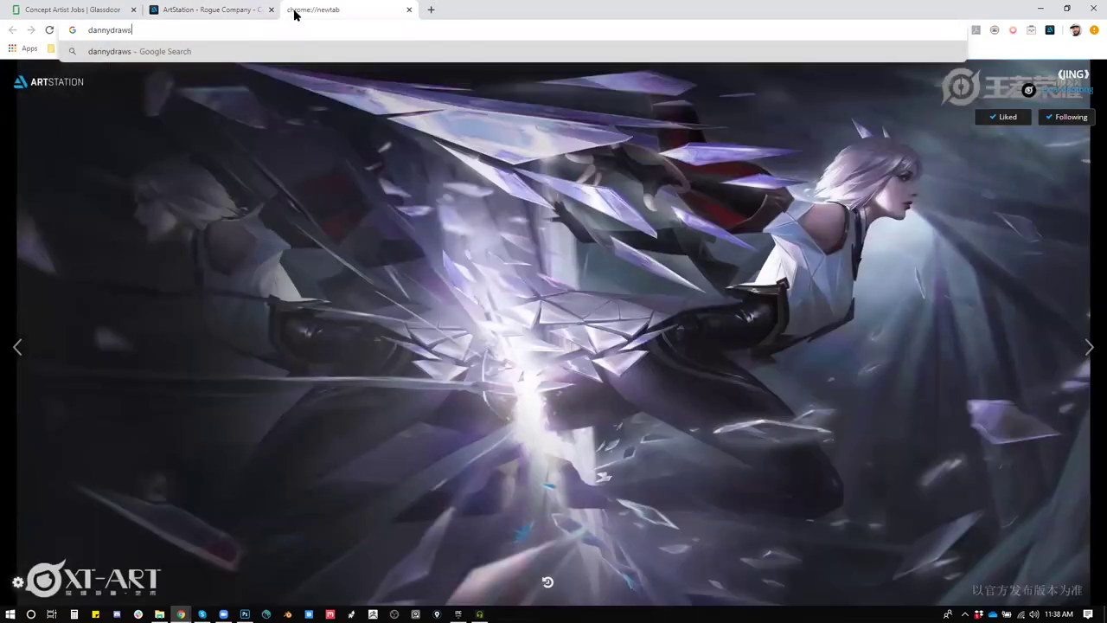
key("Return")
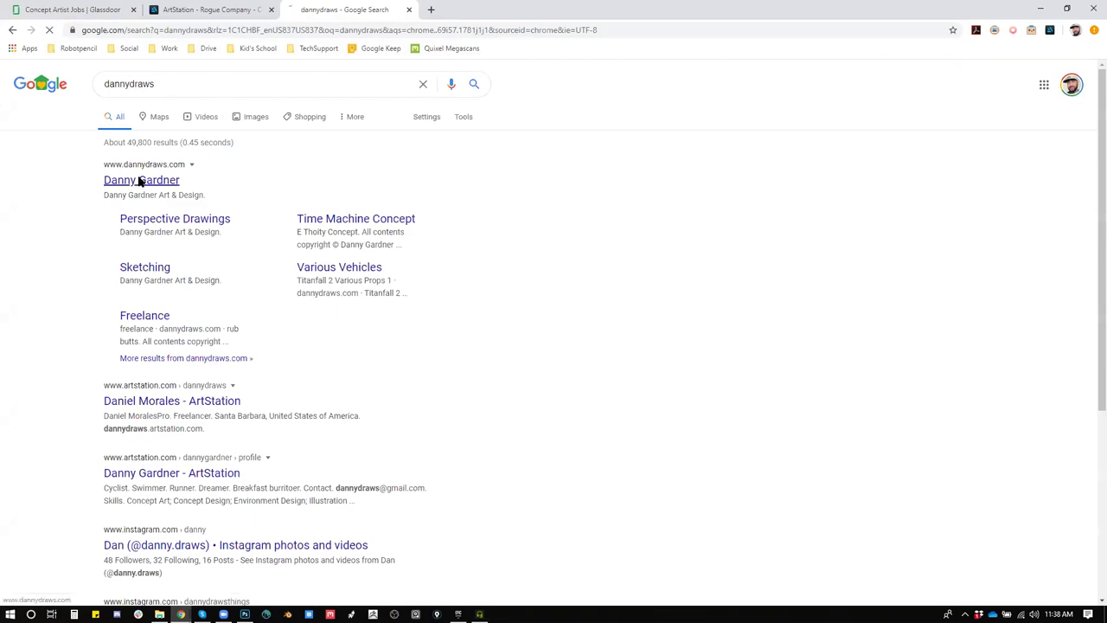
left_click(143, 180)
scroll(783, 323, "down", 3)
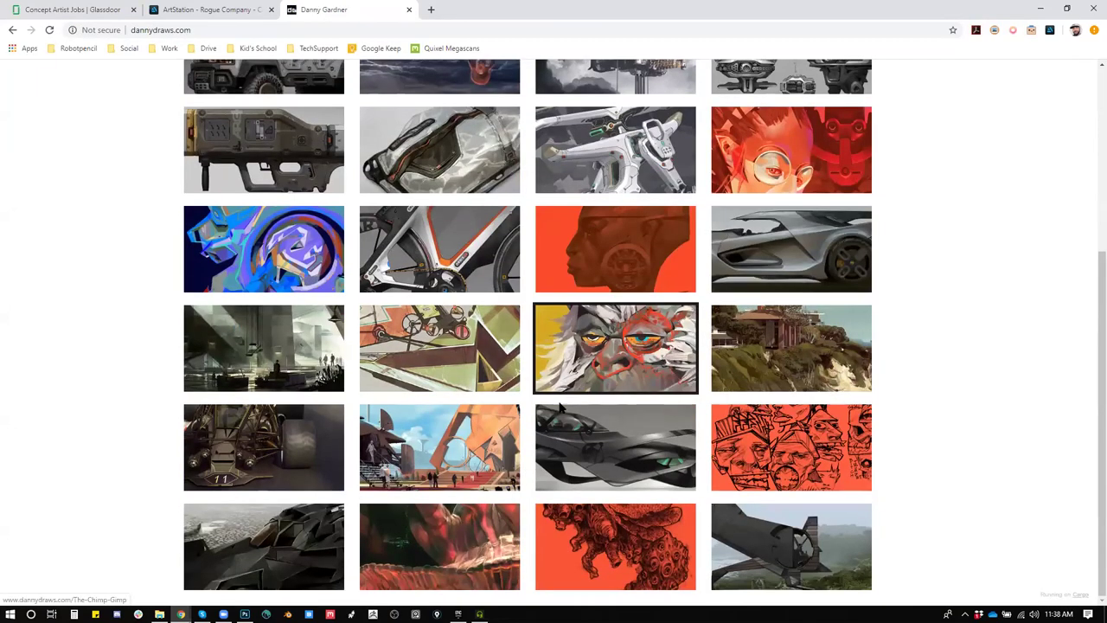
Step: Open the Syd Mead Contest Entry project and examine the finished painting, its preparatory sketches and the thumbnails below
left_click(445, 437)
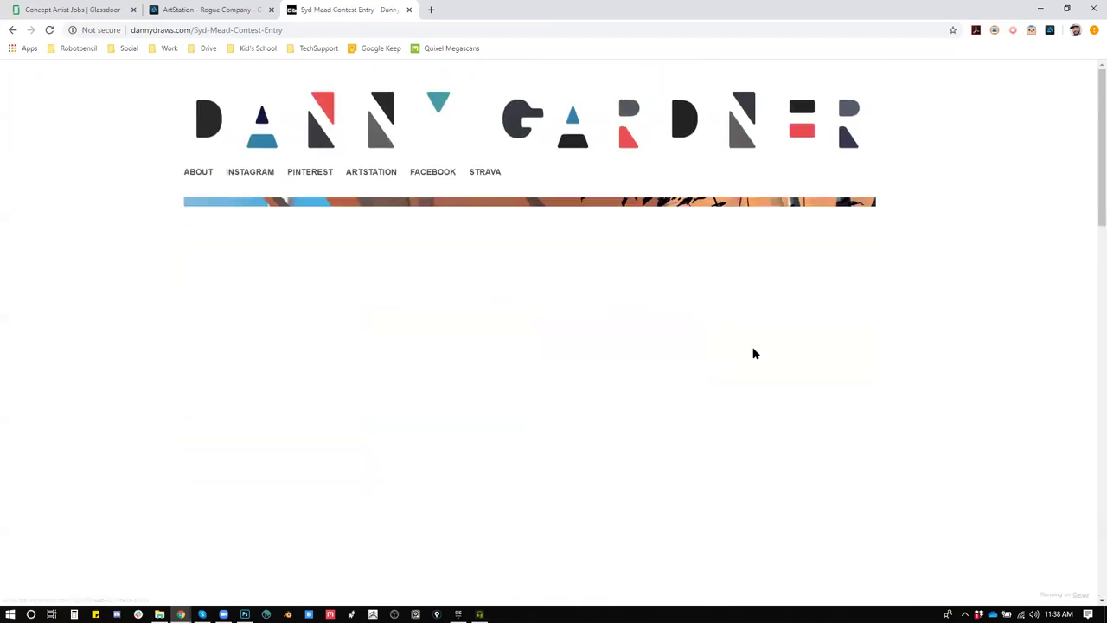
scroll(753, 353, "down", 1)
scroll(753, 353, "down", 1)
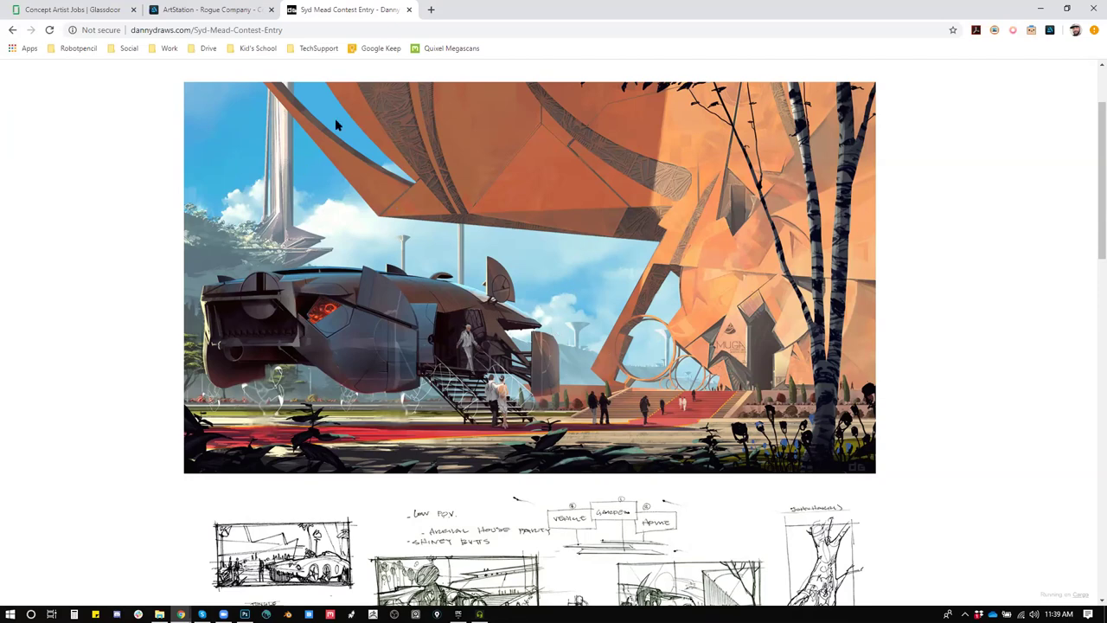
scroll(466, 316, "down", 4)
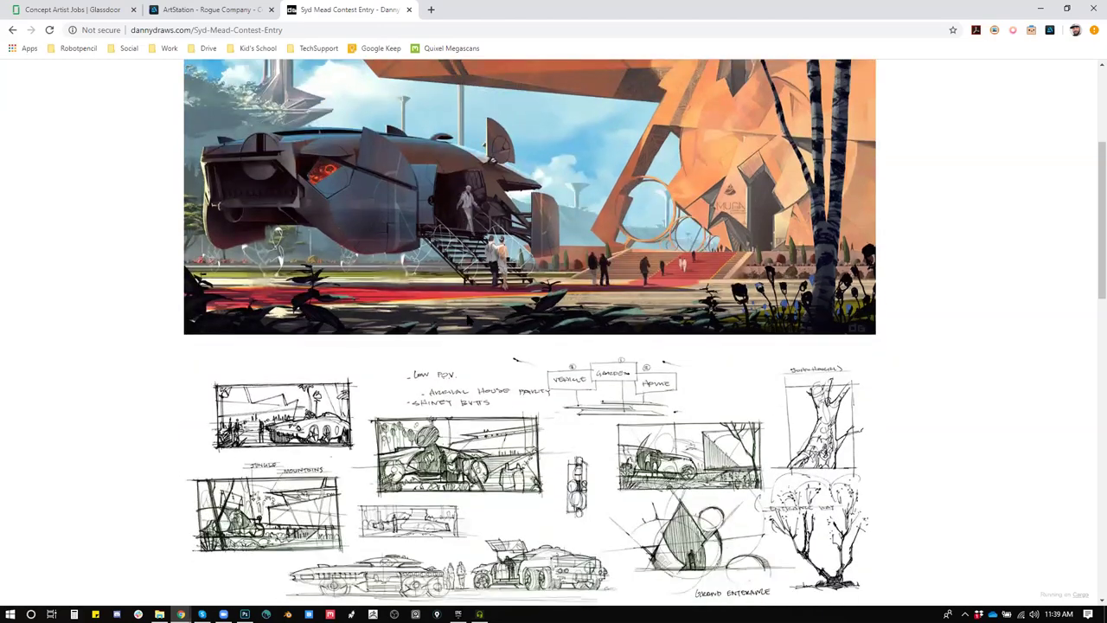
scroll(470, 324, "down", 5)
scroll(493, 305, "up", 3)
scroll(731, 353, "down", 1)
scroll(731, 353, "down", 2)
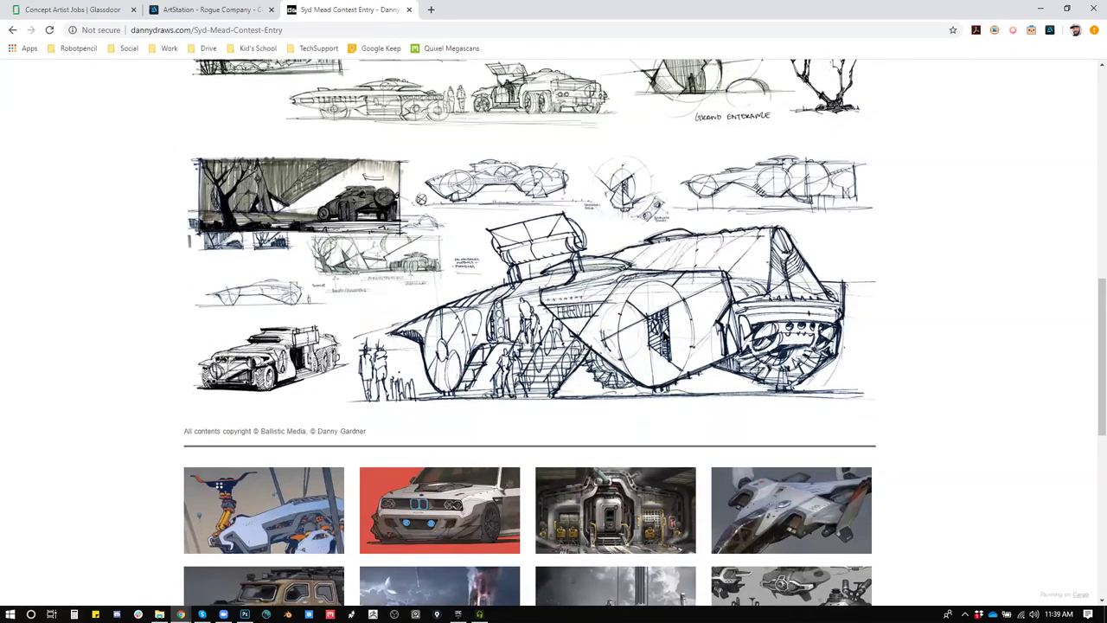
scroll(510, 307, "down", 3)
scroll(595, 355, "down", 3)
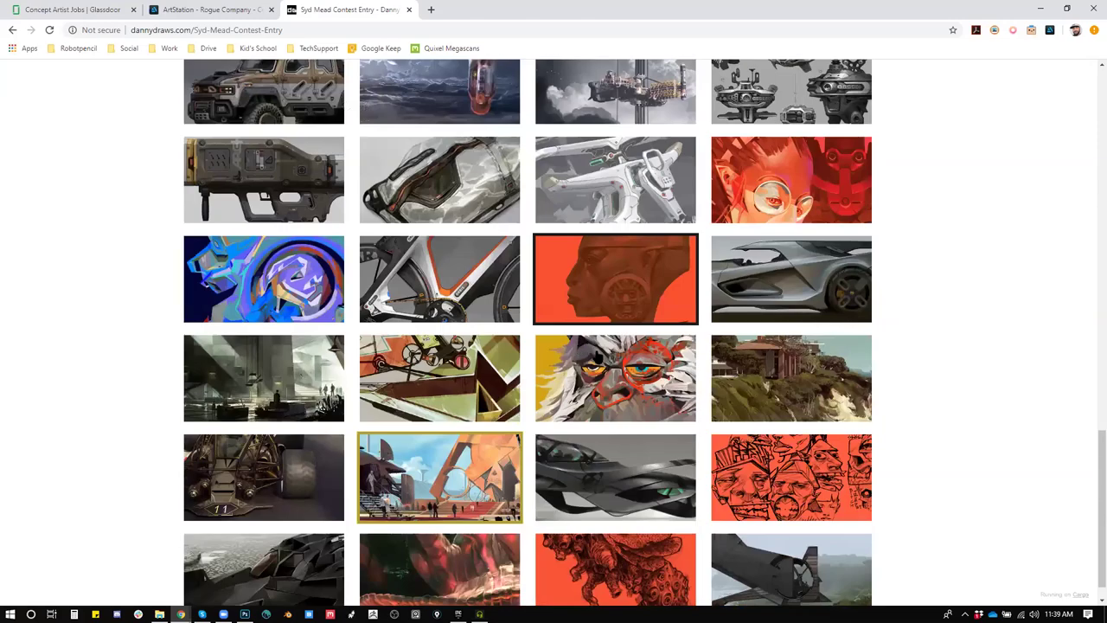
scroll(595, 354, "down", 1)
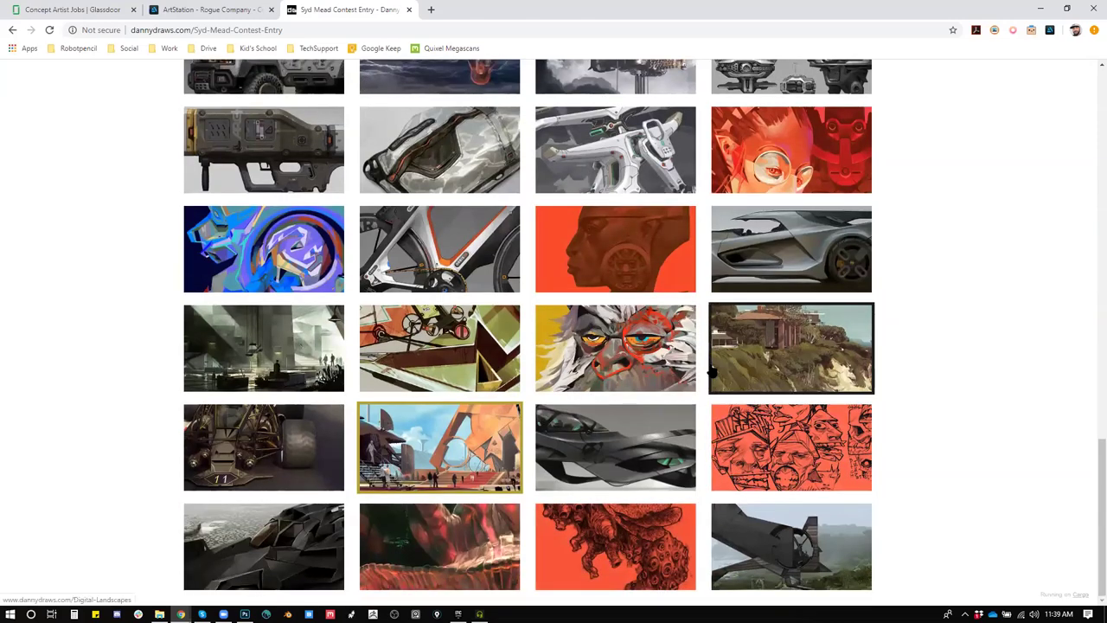
Step: Open the Otto Vuoto project and look through its page down to the portfolio thumbnails
left_click(776, 359)
scroll(776, 363, "down", 3)
scroll(776, 372, "down", 15)
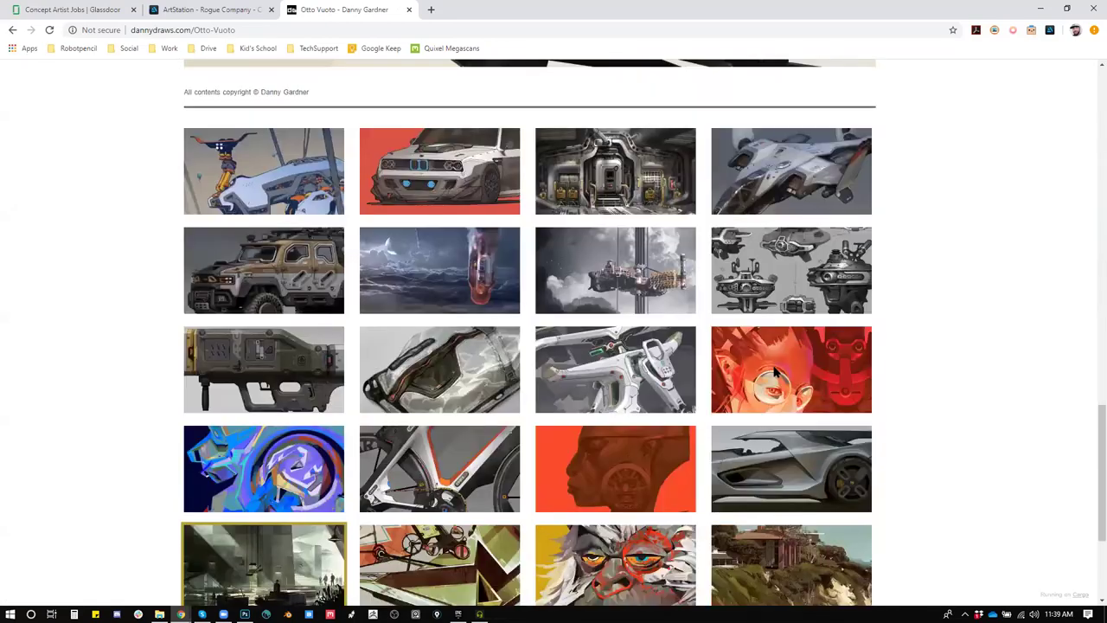
Step: Open the Nuthin' But Mech 4 project and look through its robot illustrations
scroll(563, 303, "up", 2)
left_click(310, 297)
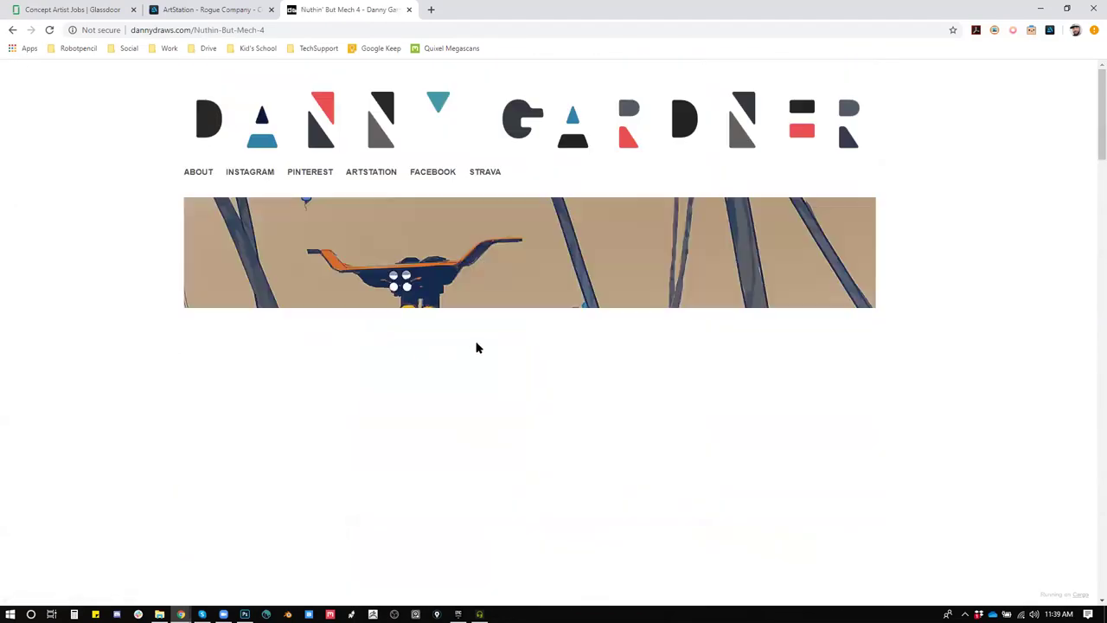
scroll(474, 348, "down", 8)
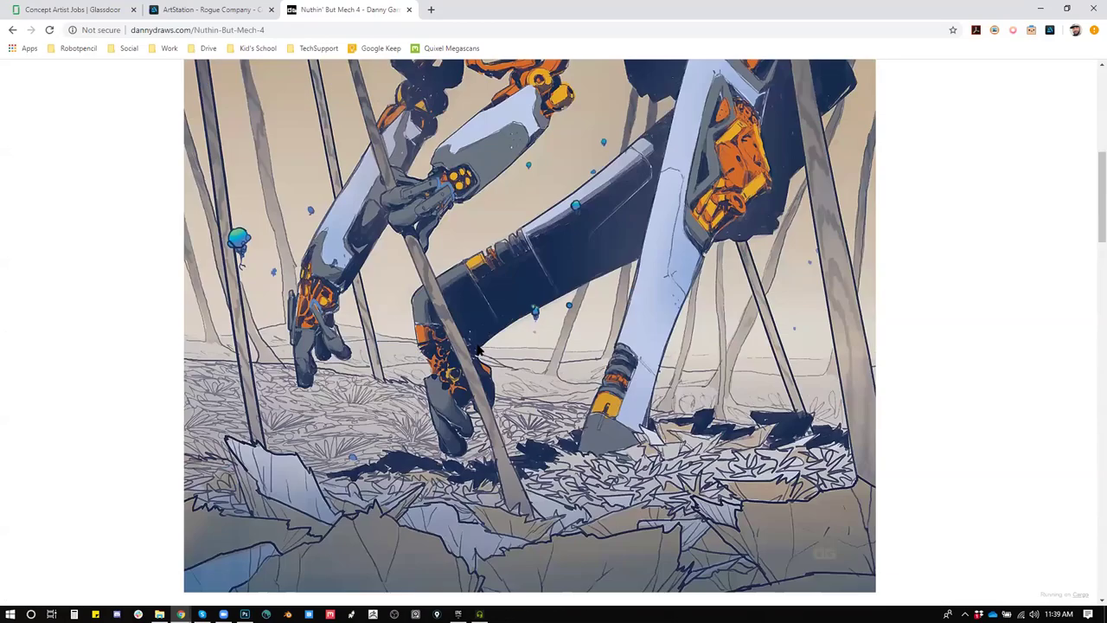
scroll(479, 348, "down", 20)
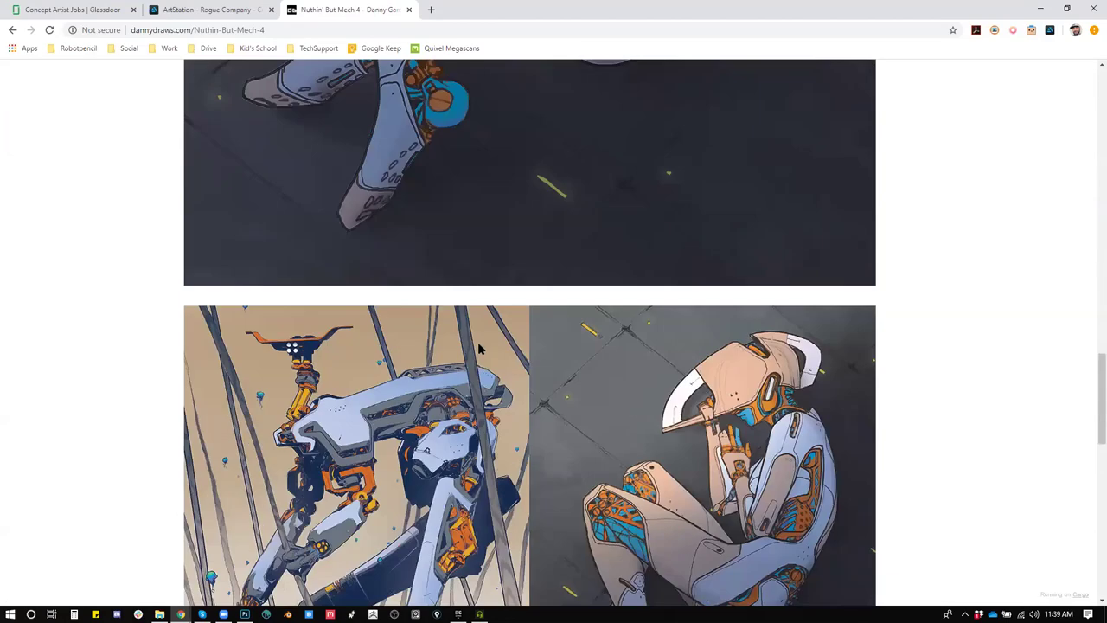
scroll(478, 342, "down", 10)
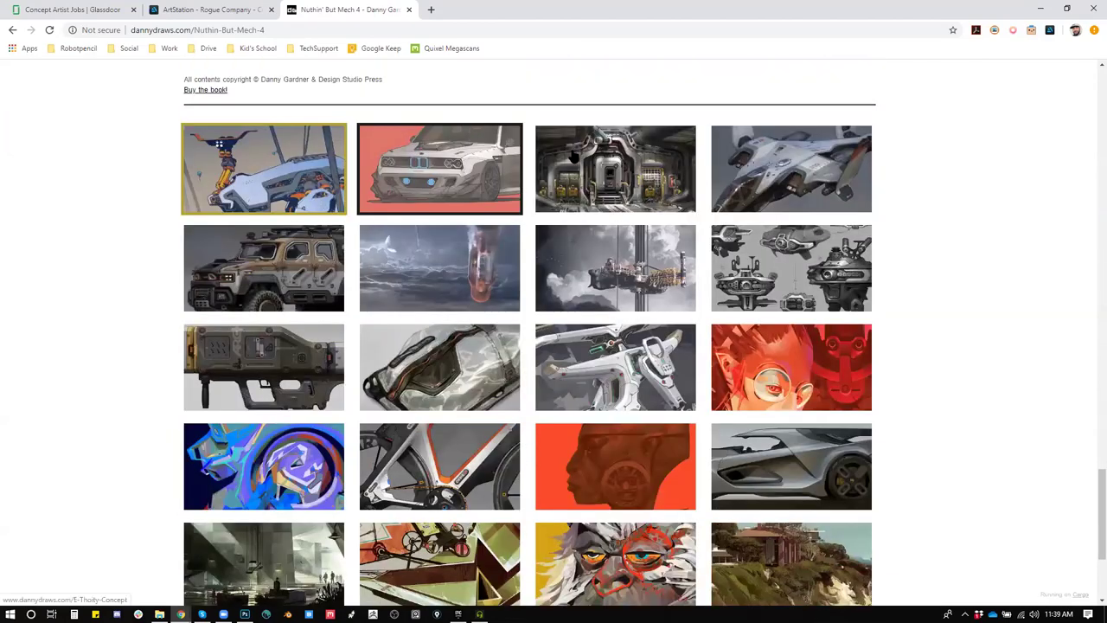
Step: Open the Titanfall 2 Various Enviros 2 project and examine its interior and hangar environment paintings
left_click(661, 194)
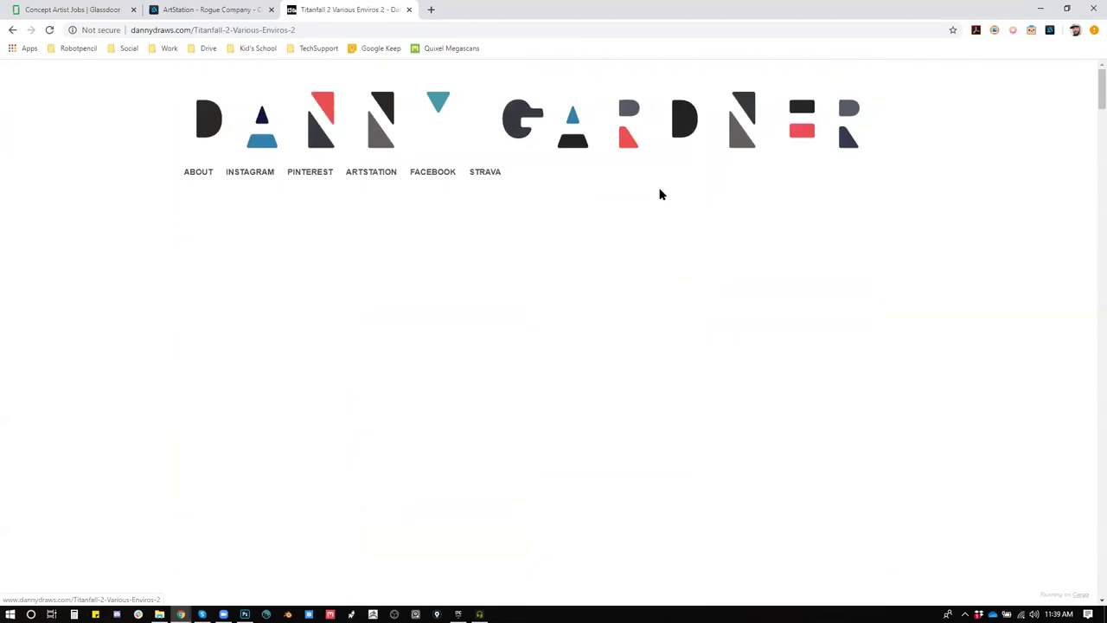
scroll(655, 259, "down", 7)
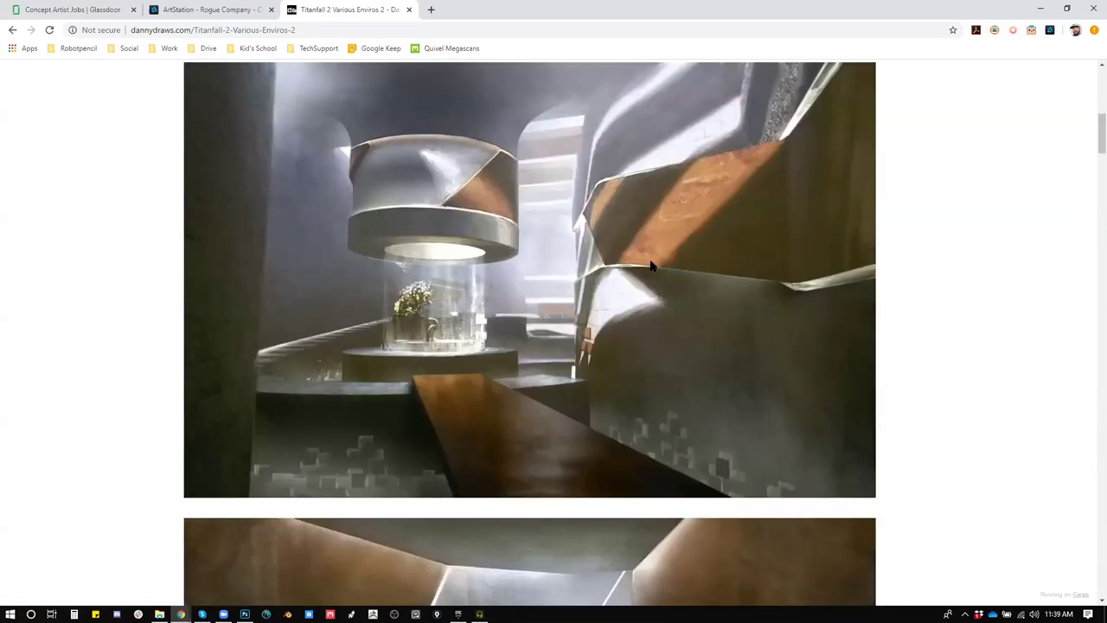
scroll(652, 265, "down", 10)
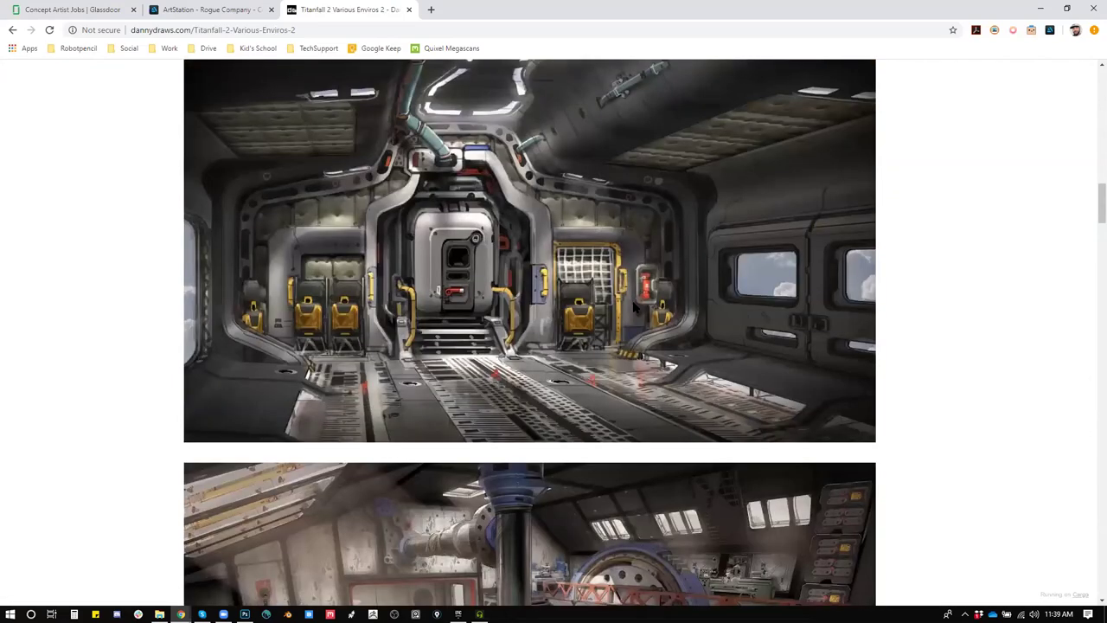
scroll(636, 307, "down", 2)
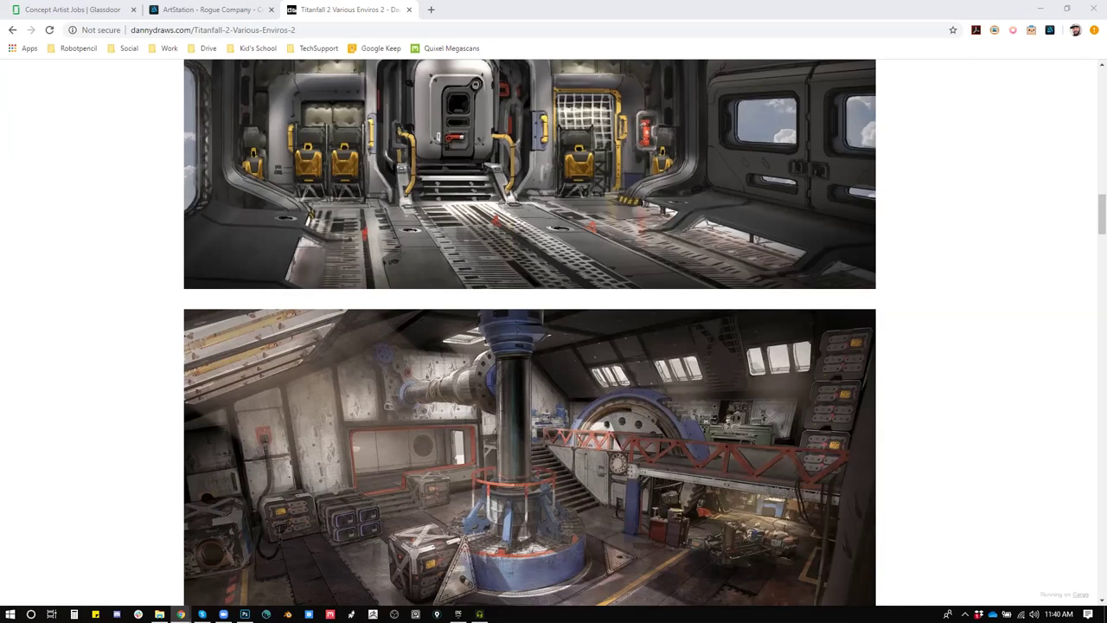
scroll(723, 236, "down", 5)
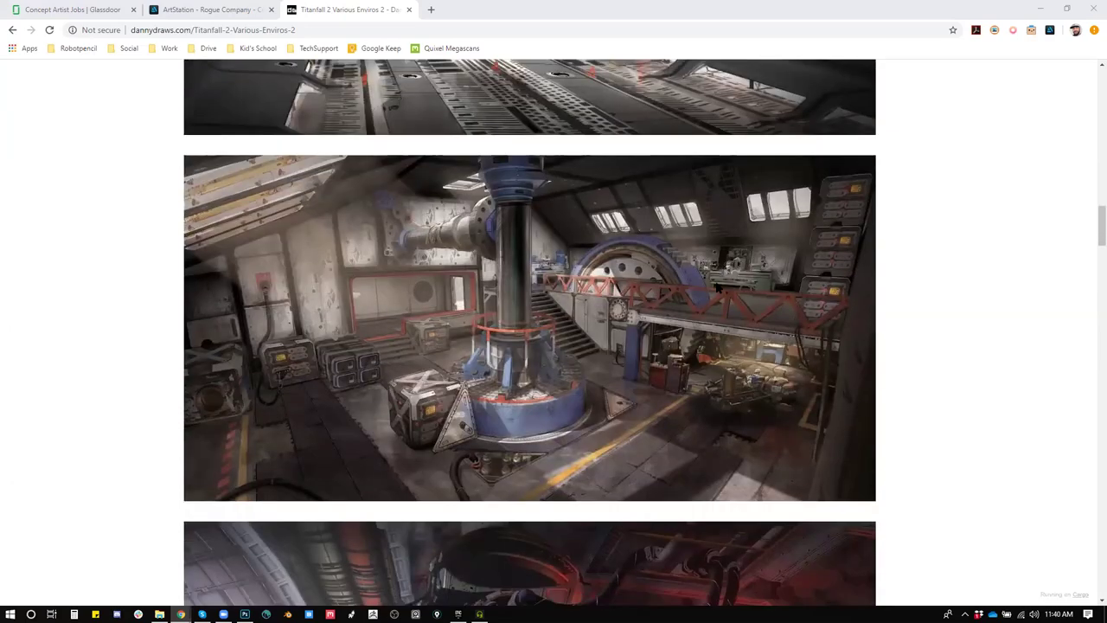
scroll(713, 320, "down", 11)
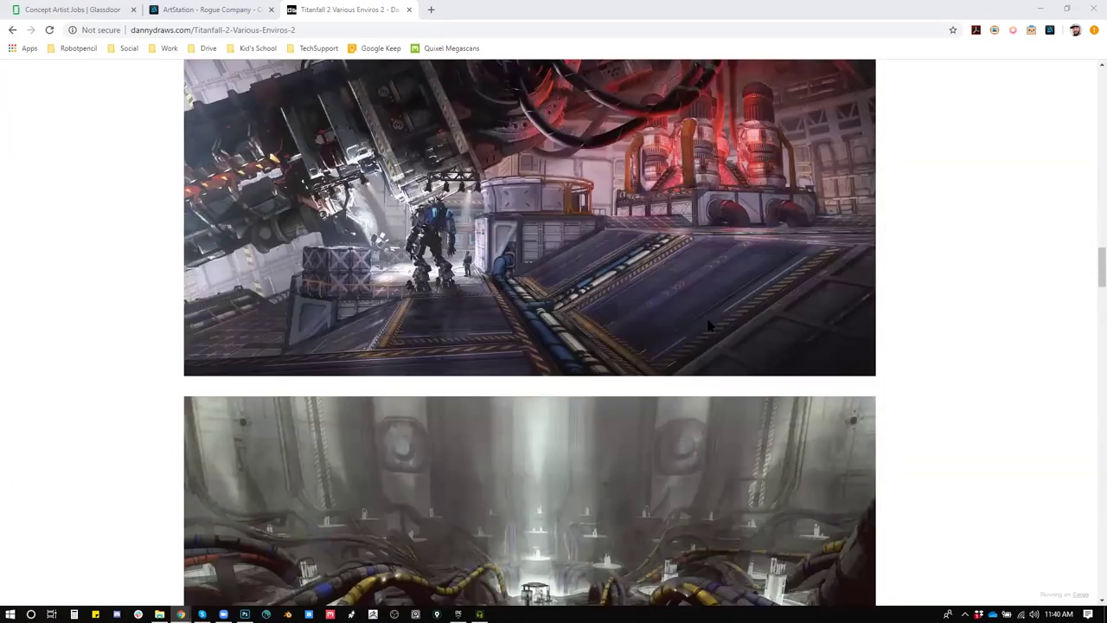
scroll(715, 335, "down", 5)
scroll(720, 338, "up", 3)
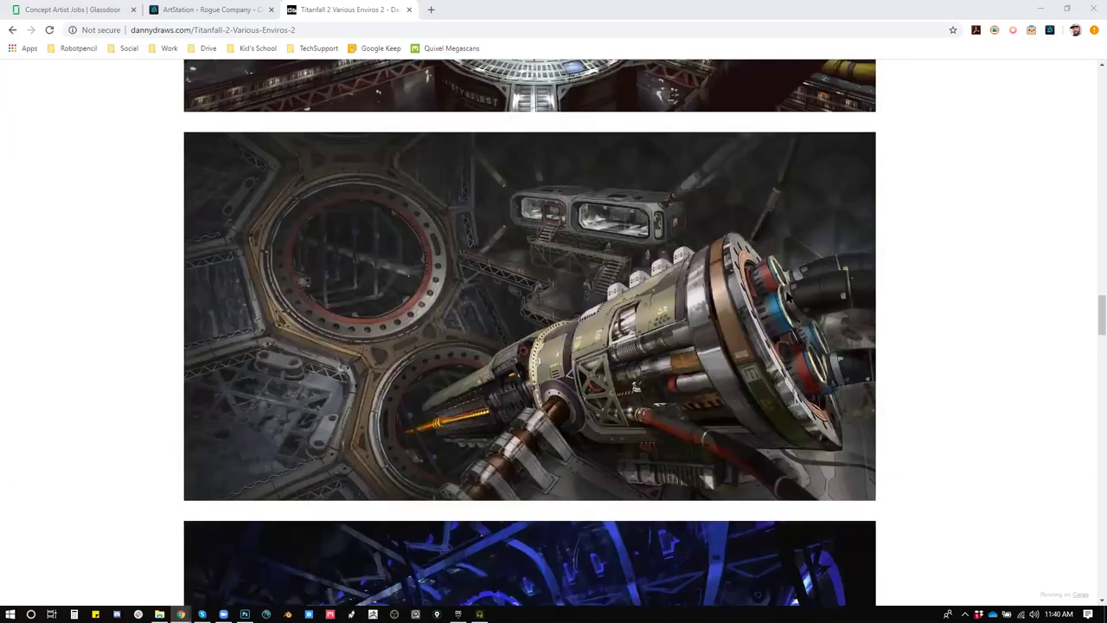
scroll(800, 405, "down", 5)
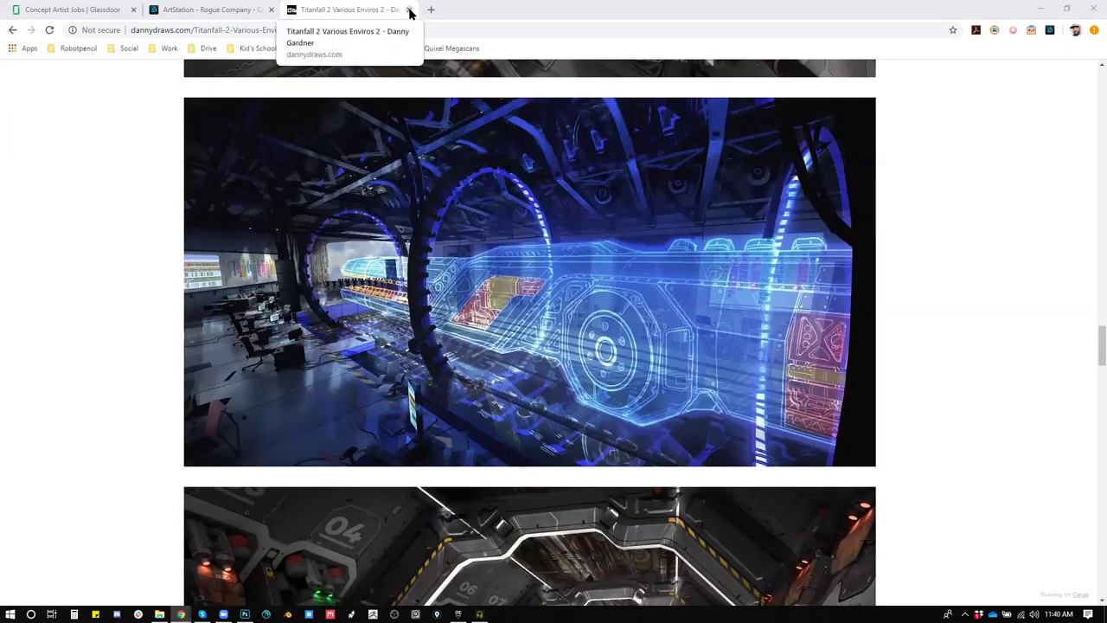
Step: Close the portfolio site, go from the job listing to the ArtStation home page and look through the Community artwork
left_click(410, 10)
scroll(807, 288, "up", 10)
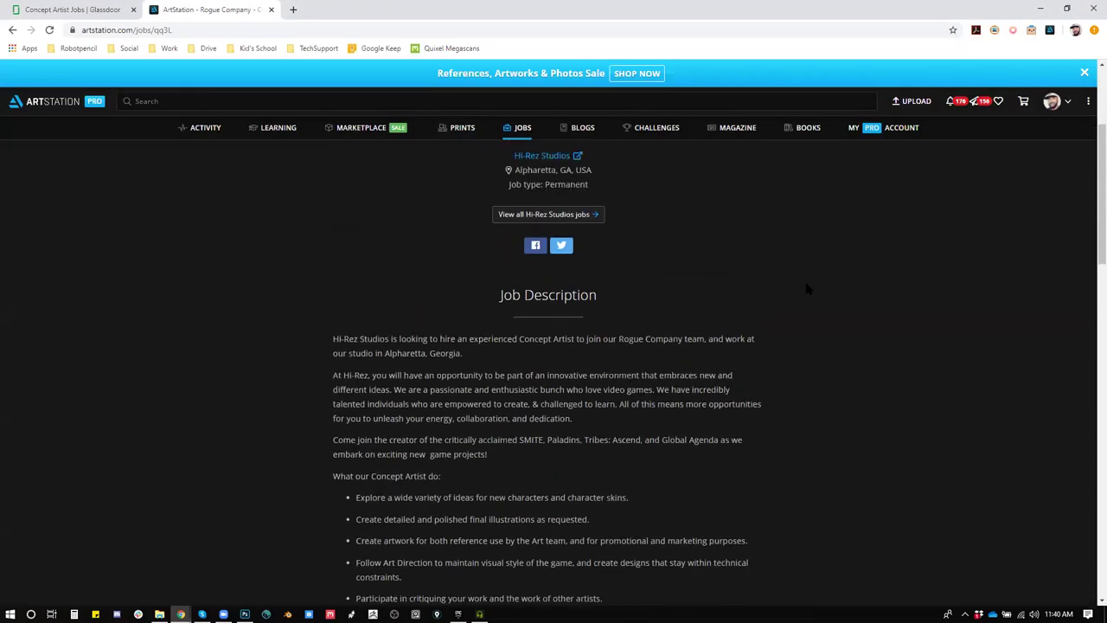
left_click(52, 101)
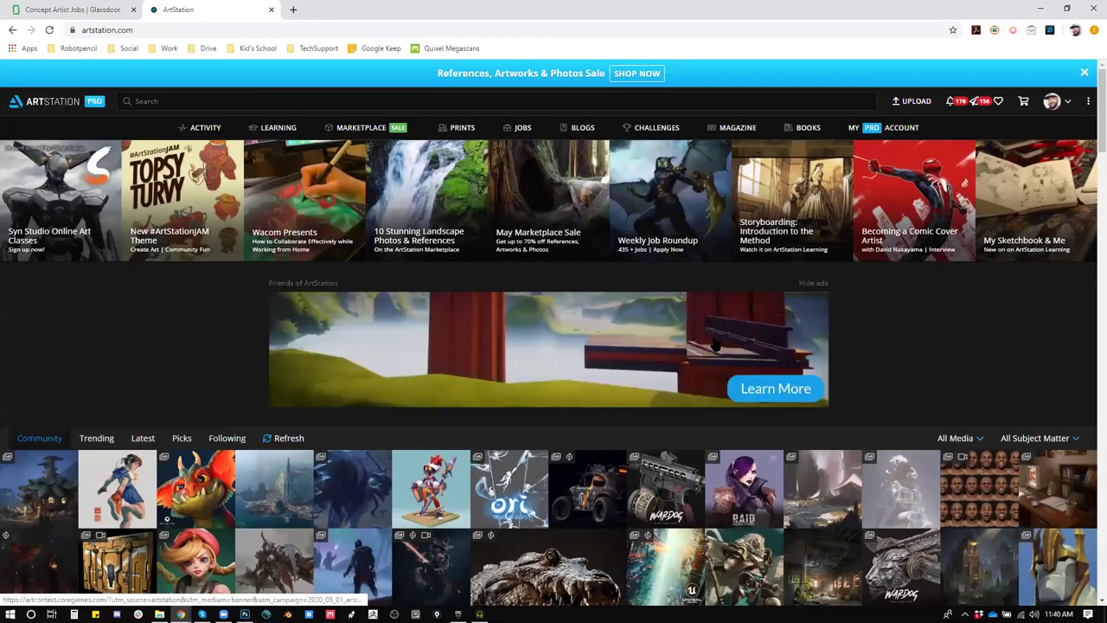
scroll(716, 346, "down", 3)
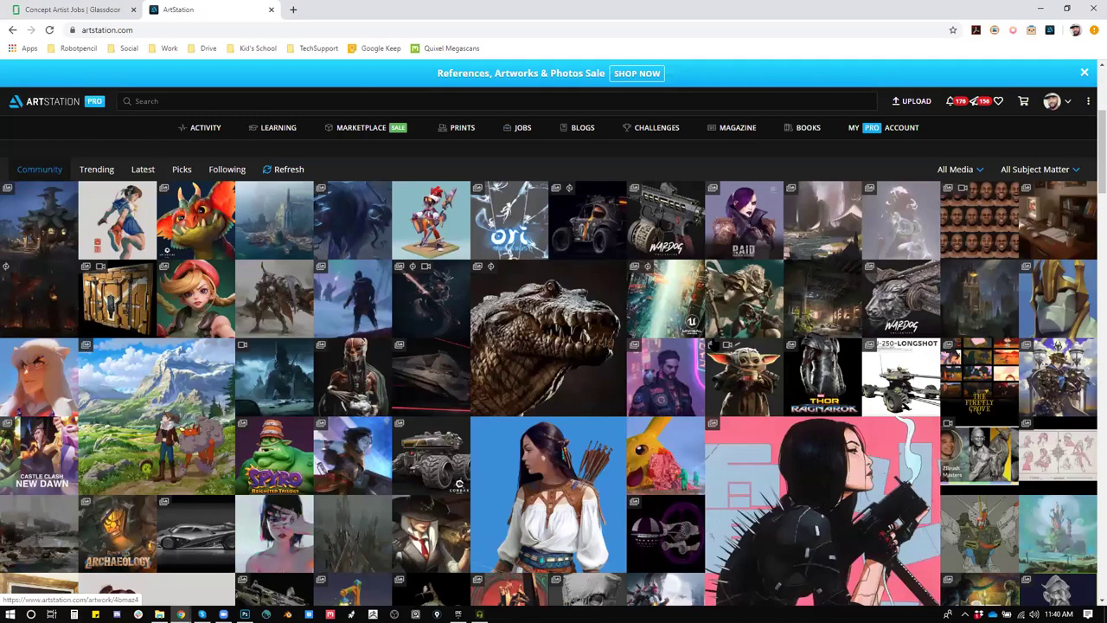
scroll(711, 344, "down", 1)
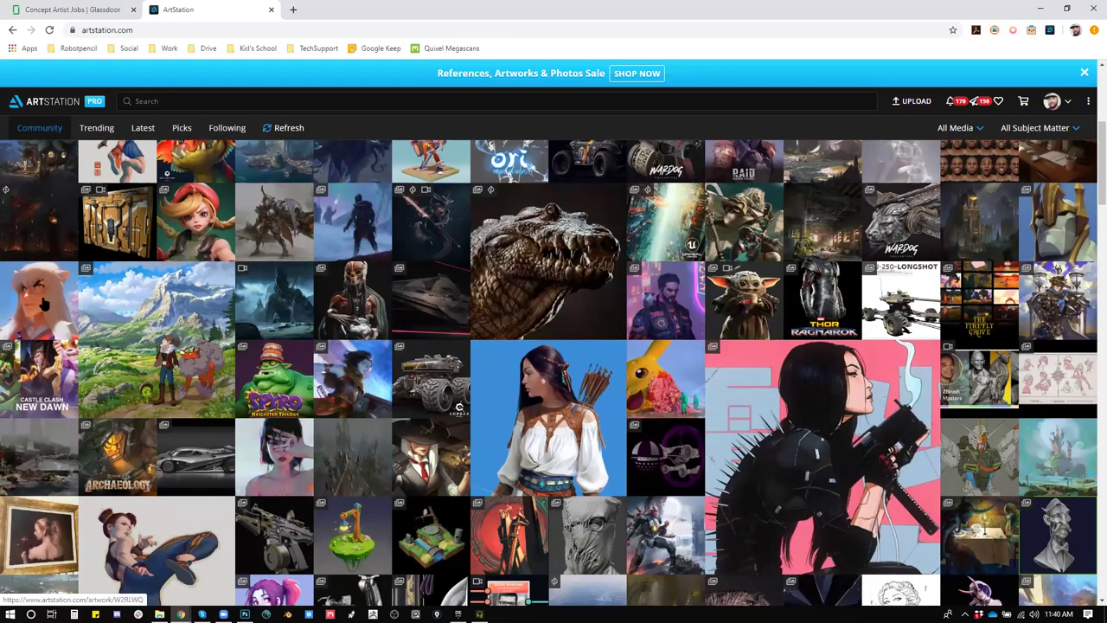
scroll(407, 364, "down", 1)
scroll(415, 367, "down", 1)
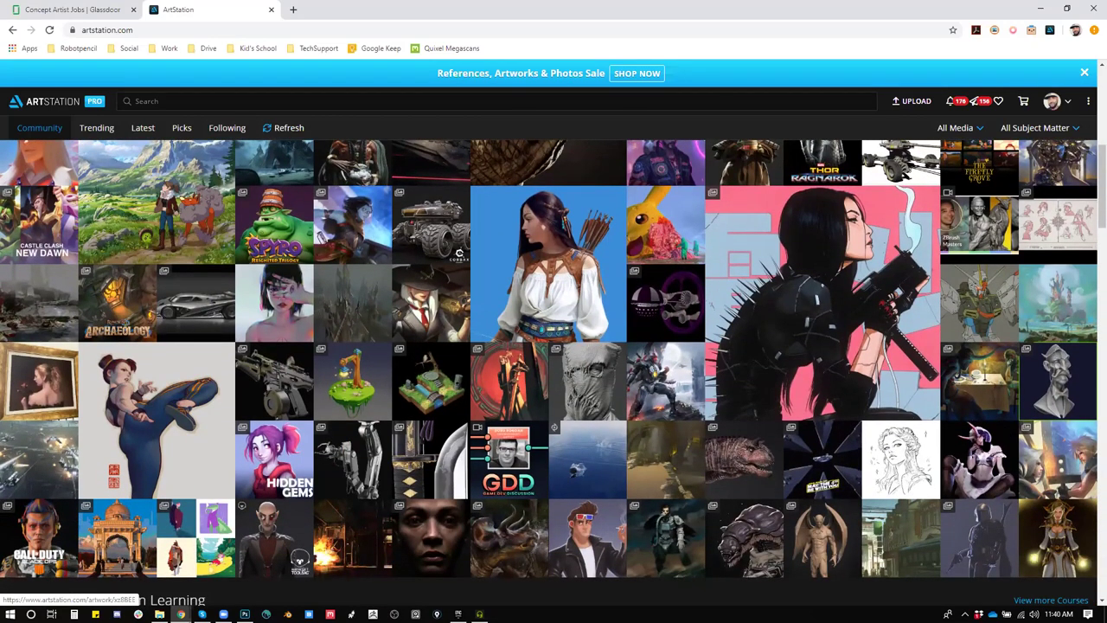
Step: Open the purple-haired Raid character artwork from the Community feed and go to its artist's profile
scroll(984, 446, "up", 2)
scroll(796, 394, "up", 2)
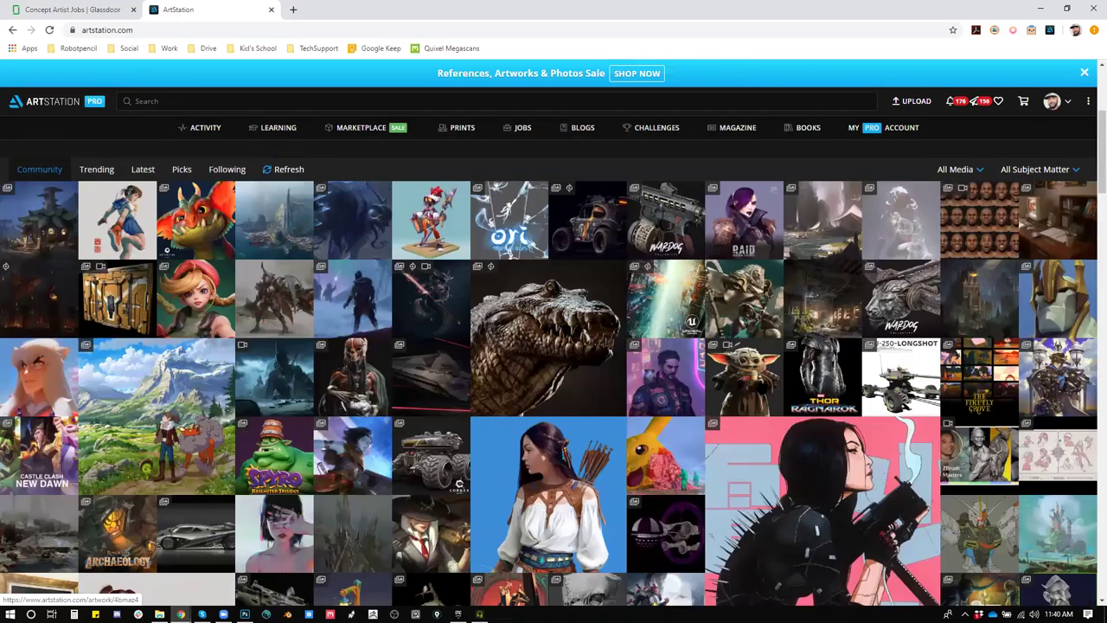
left_click(746, 233)
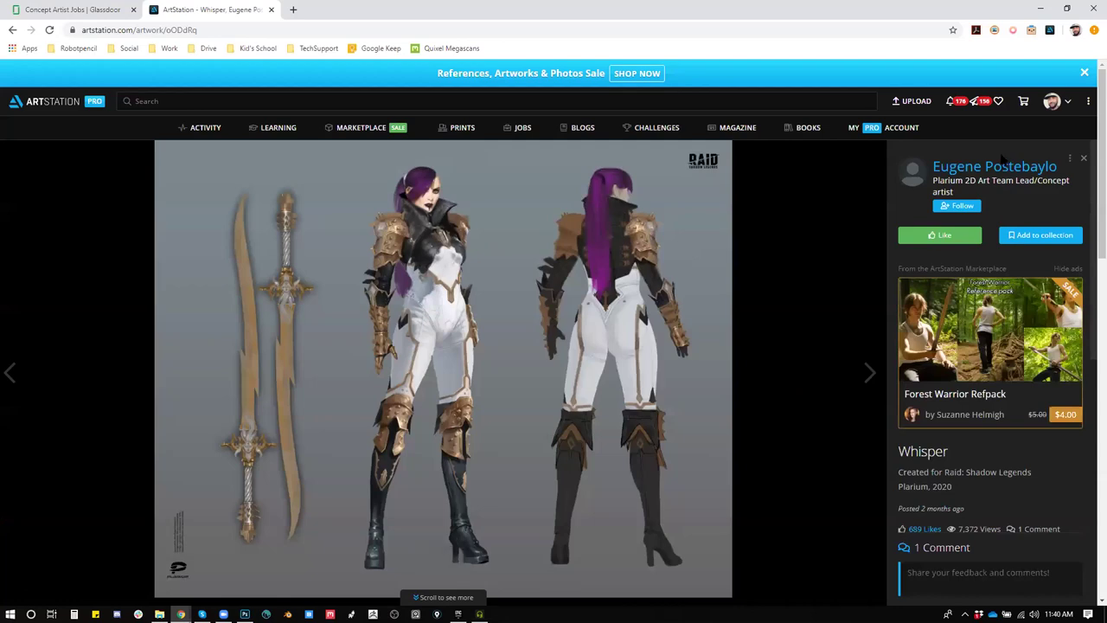
left_click(965, 167)
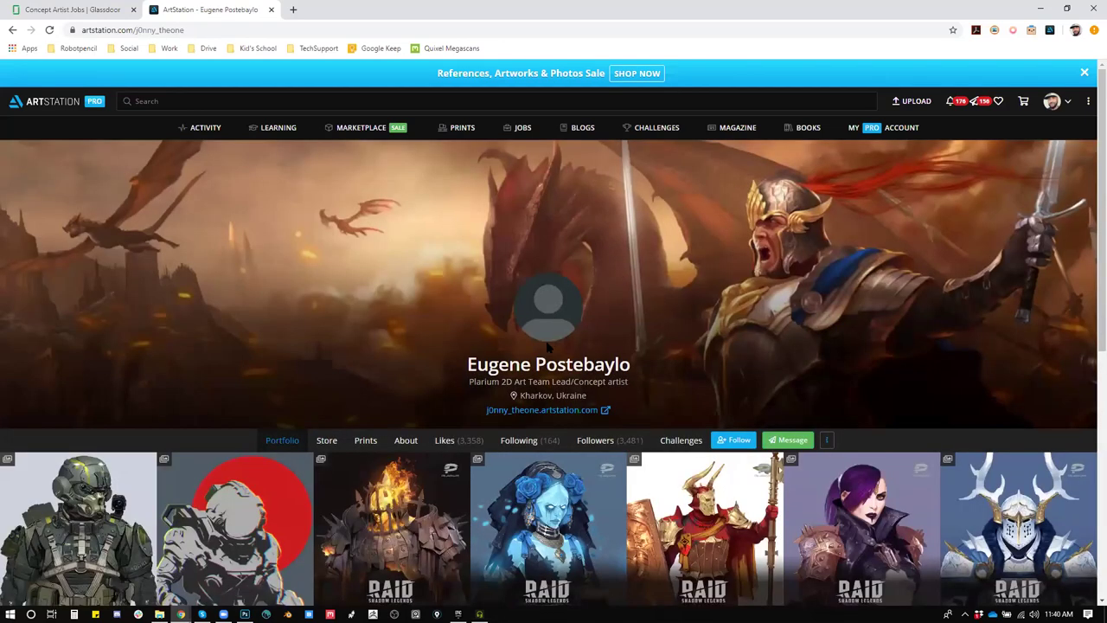
Step: Look through the artist's portfolio thumbnails and highlight the country in the profile's location
scroll(551, 346, "down", 1)
scroll(586, 343, "down", 3)
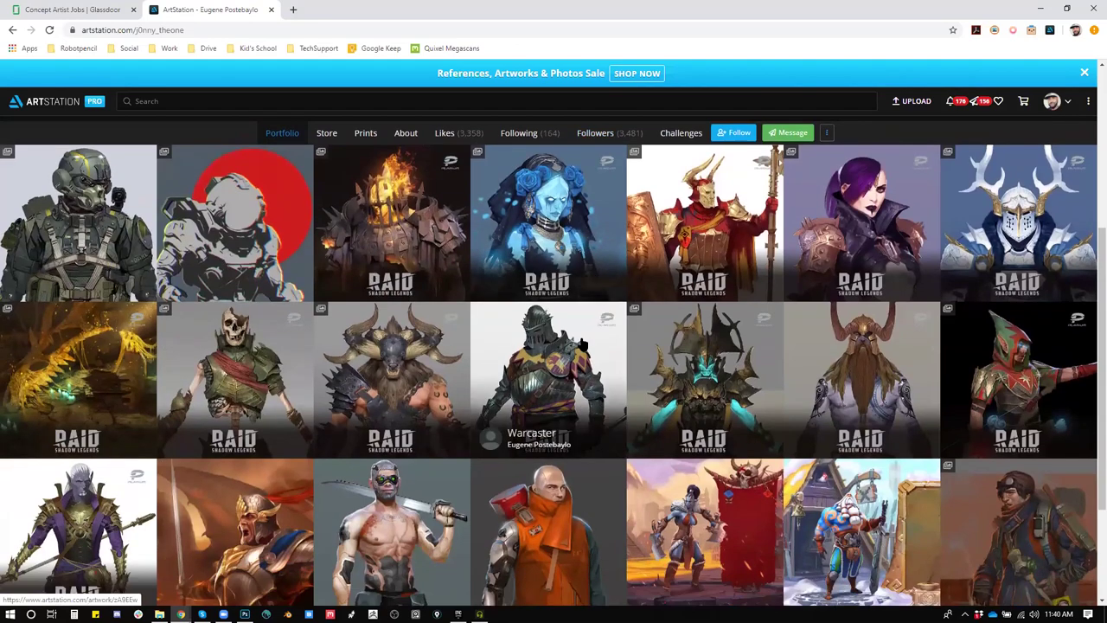
scroll(580, 346, "down", 2)
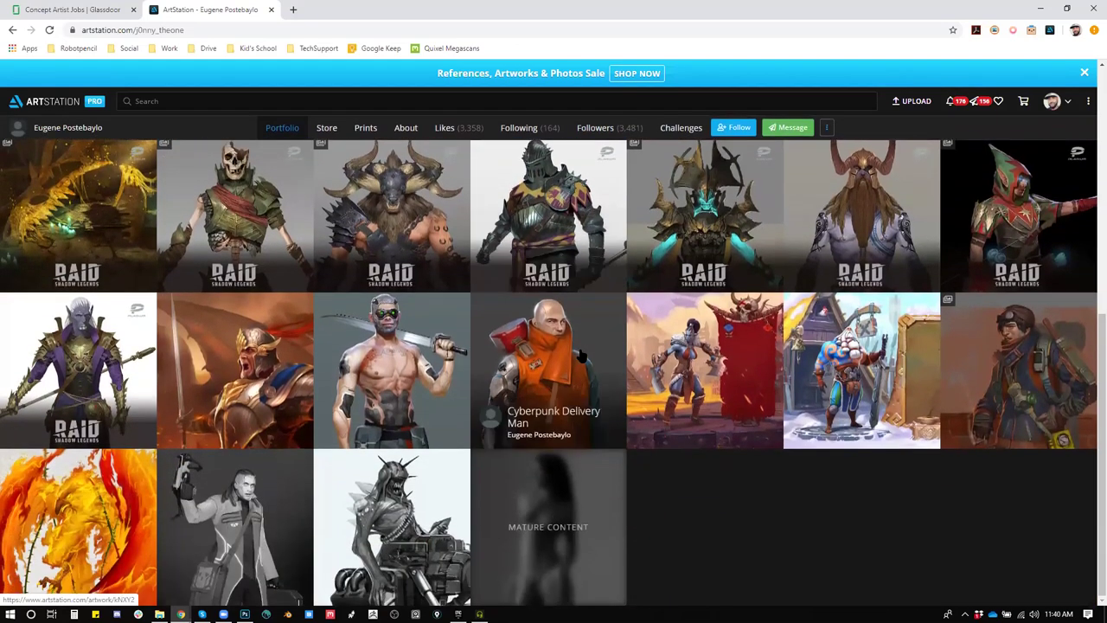
scroll(582, 350, "up", 1)
scroll(581, 353, "up", 3)
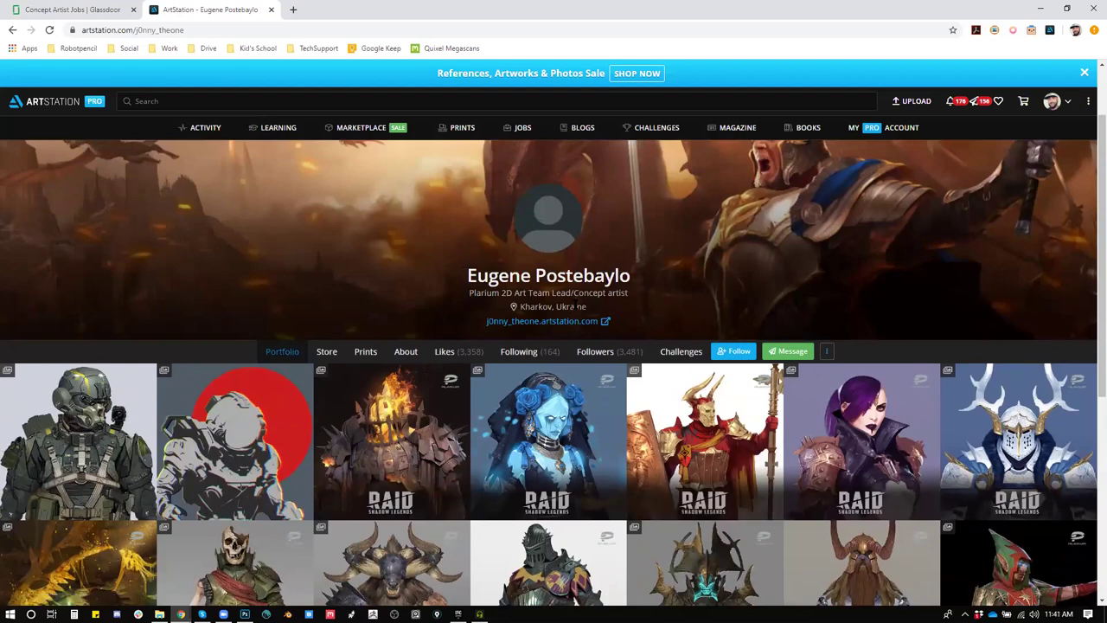
double_click(575, 306)
scroll(640, 247, "down", 1)
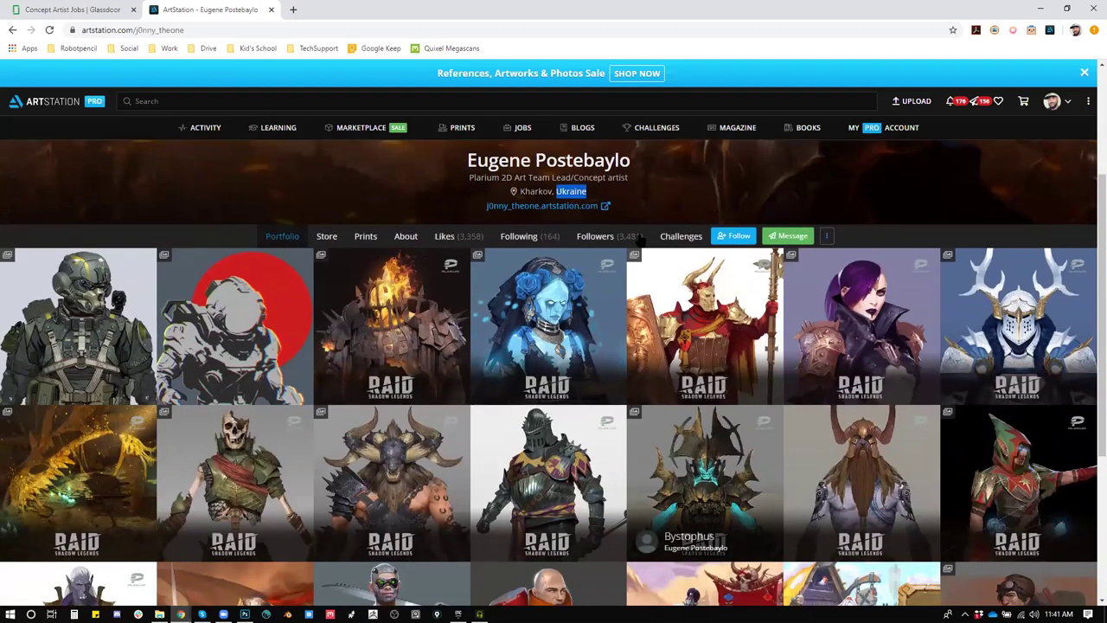
Step: Search the web for "raid shadow legends developer" in a new tab
left_click(294, 11)
type("ra")
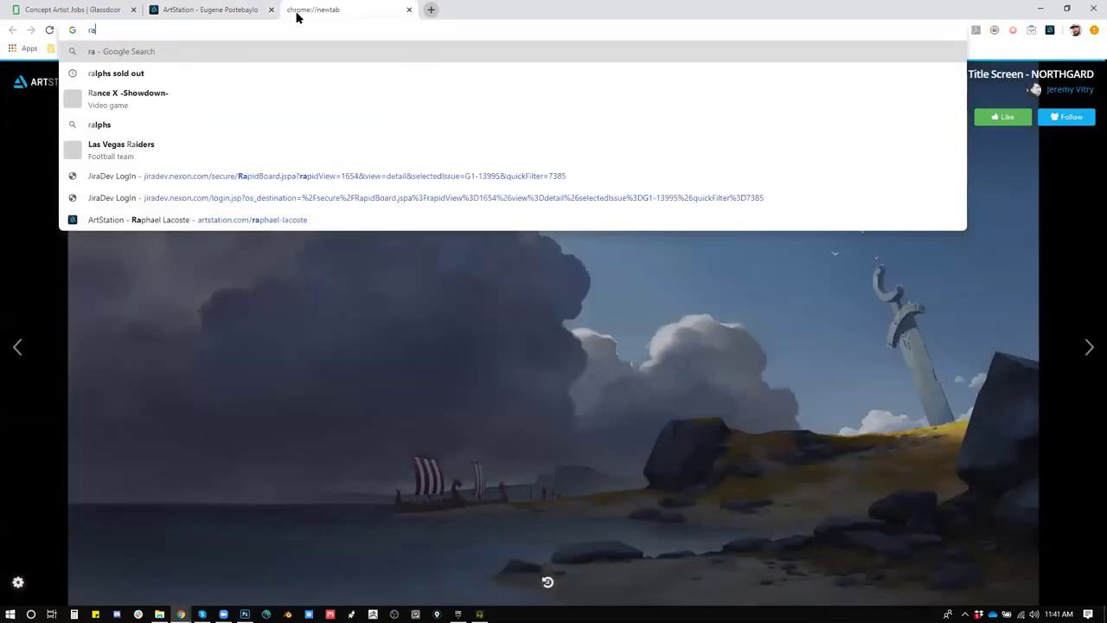
type("id shadow l")
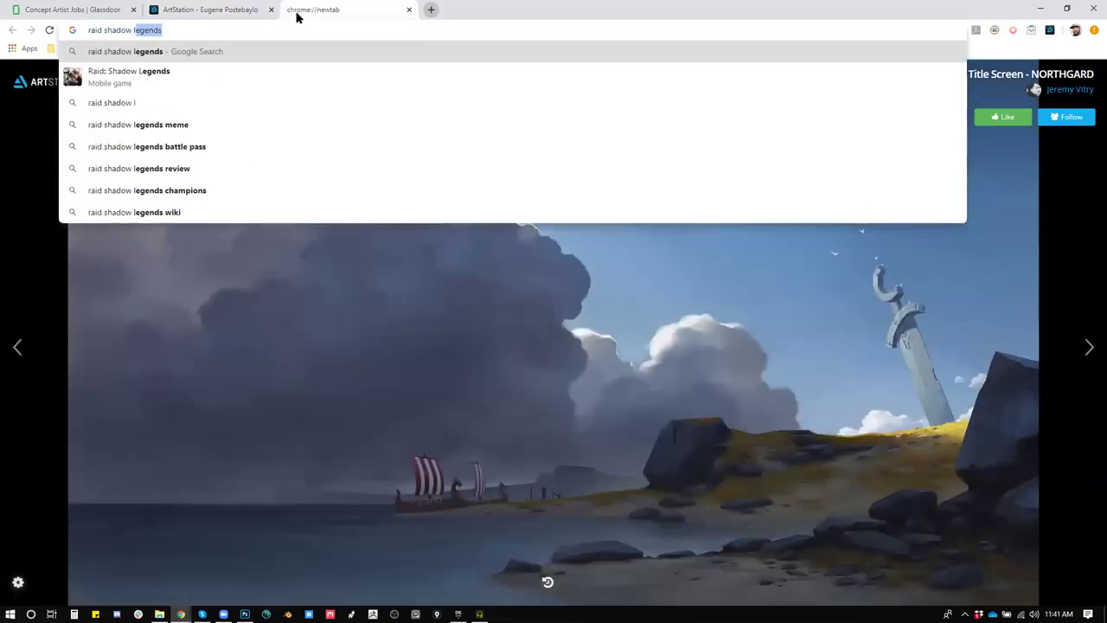
type("egends")
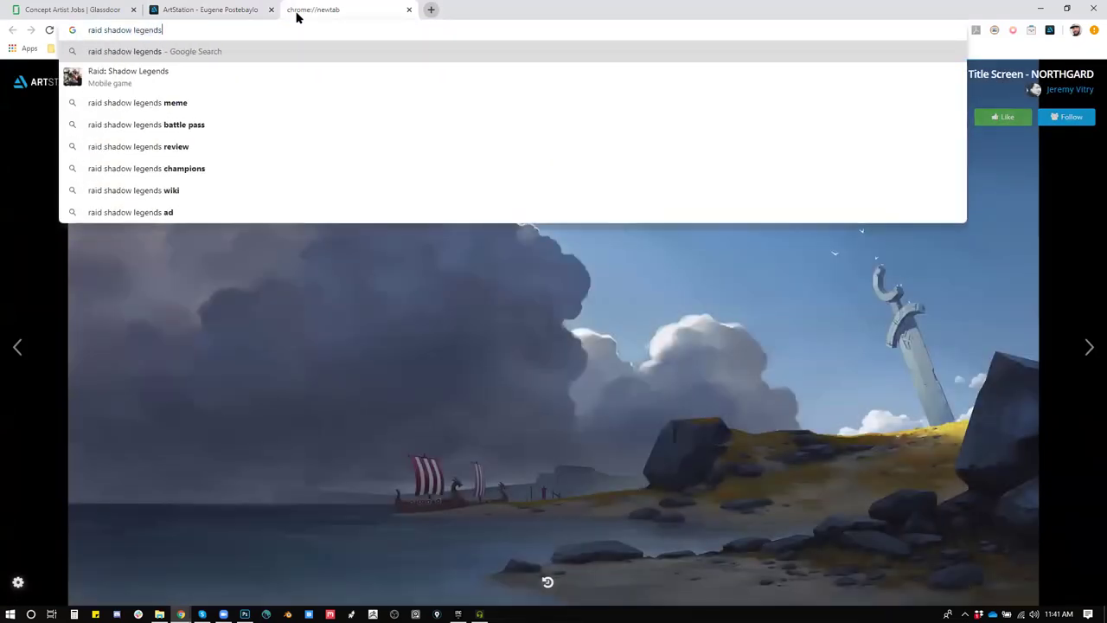
type(" develop")
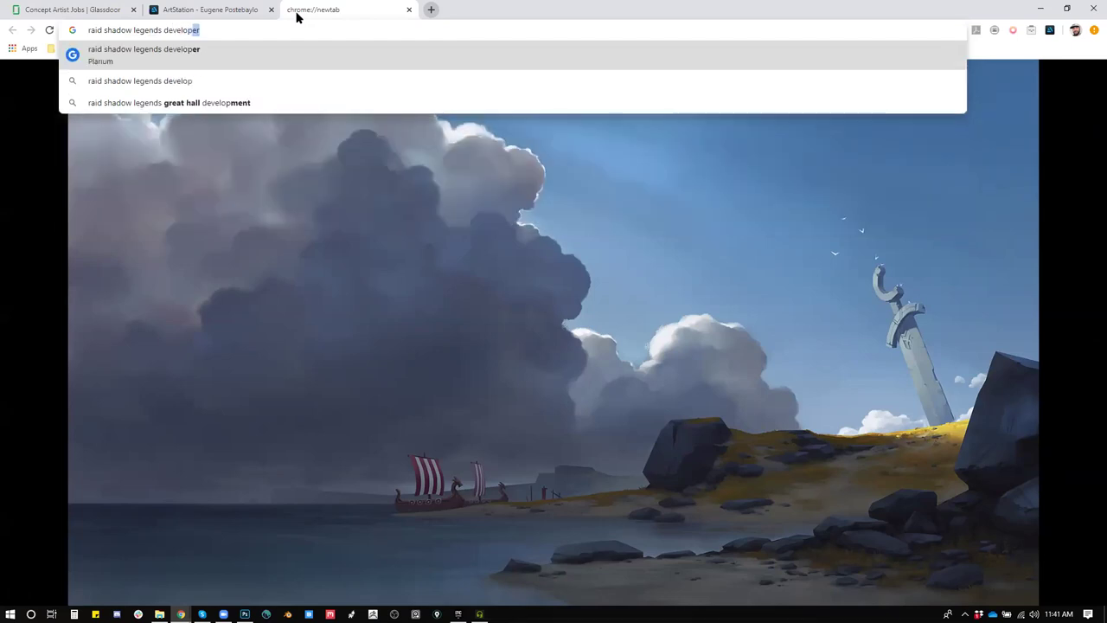
key("Return")
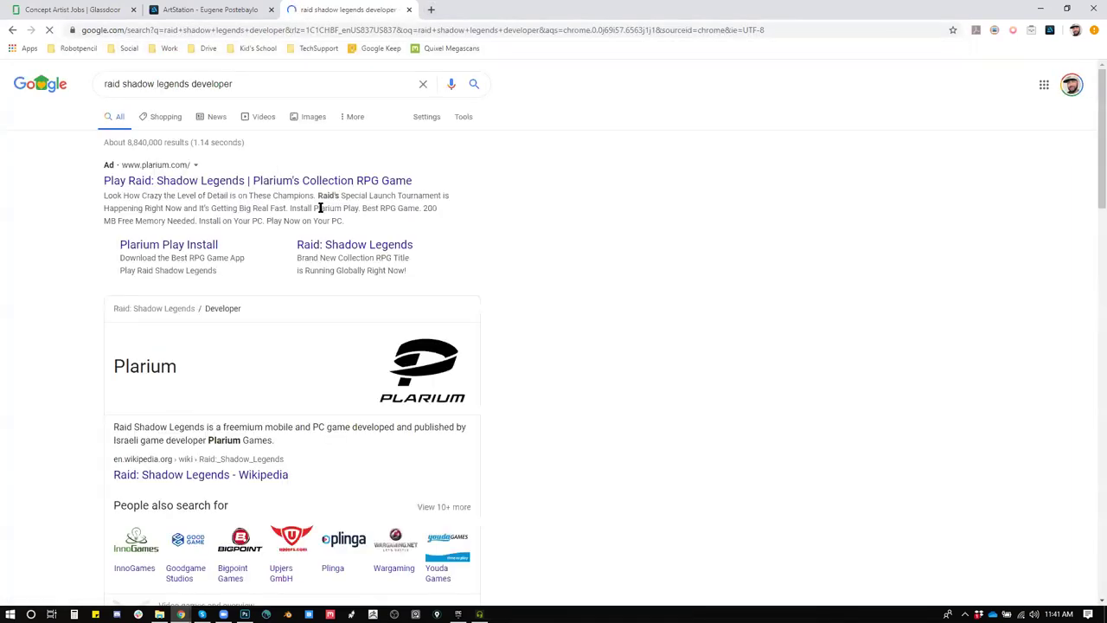
Step: Open the Raid: Shadow Legends Wikipedia article from the results and read about the game and its developer
scroll(116, 287, "down", 1)
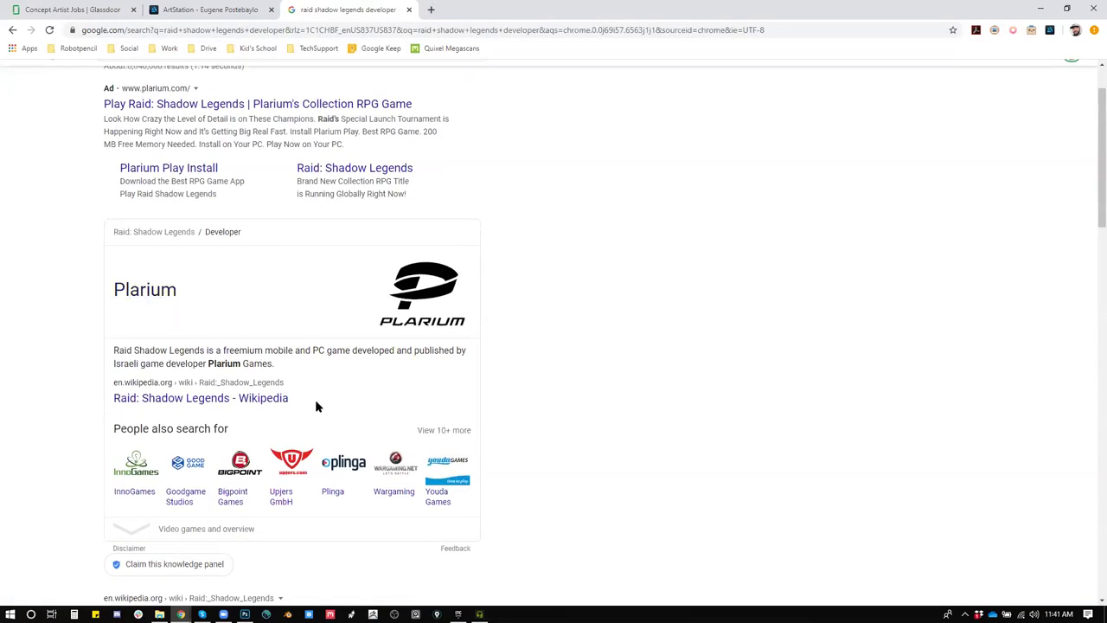
left_click(229, 400)
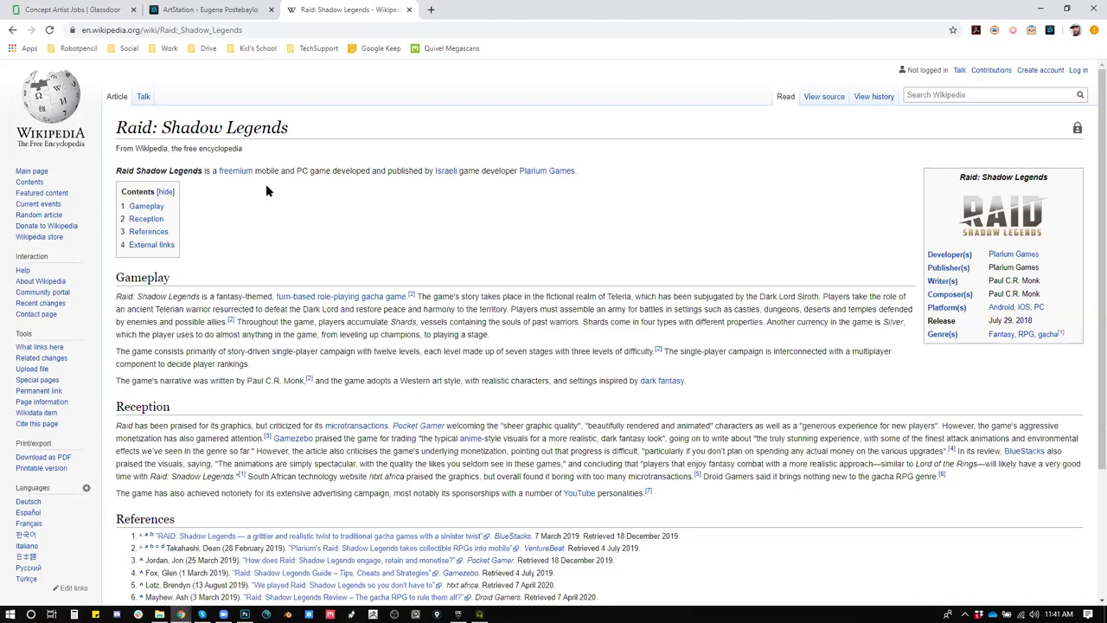
scroll(266, 183, "down", 1)
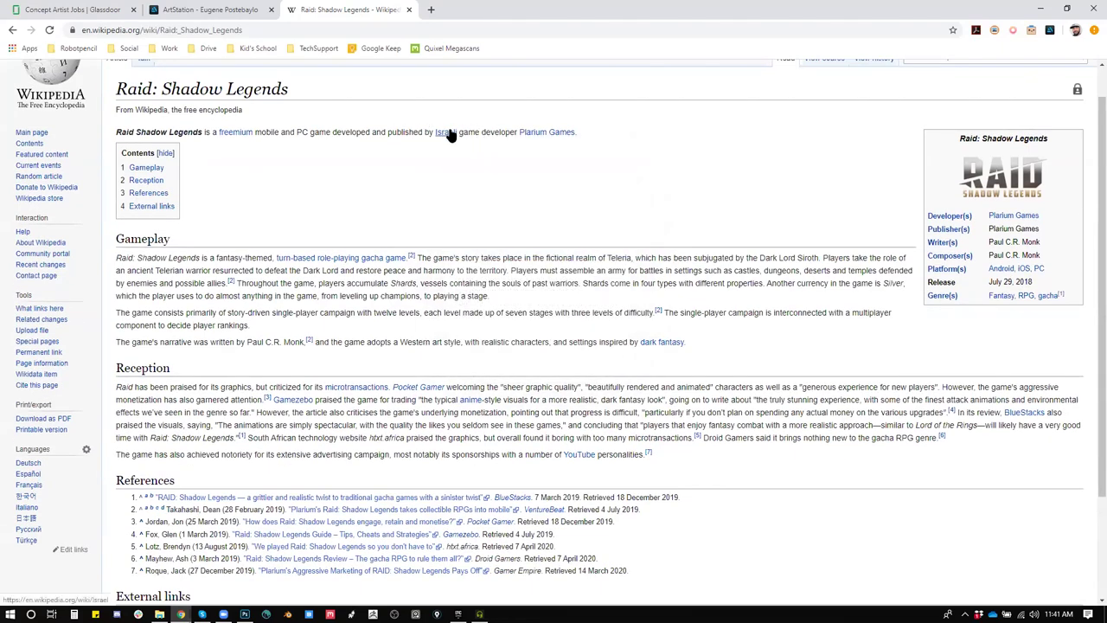
mouse_move(449, 134)
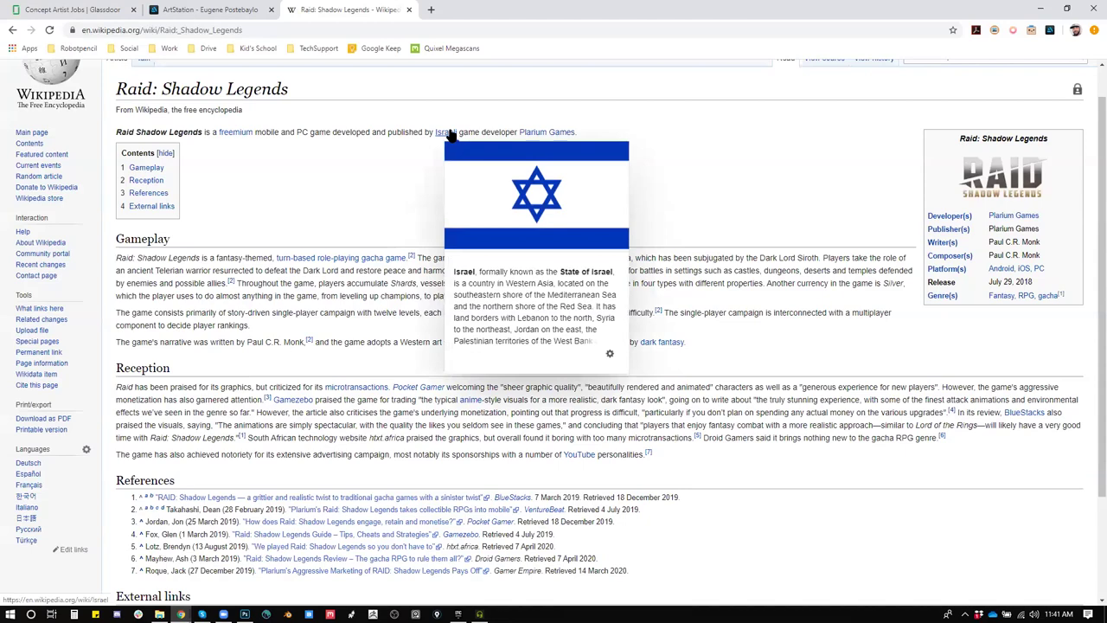
scroll(625, 307, "down", 2)
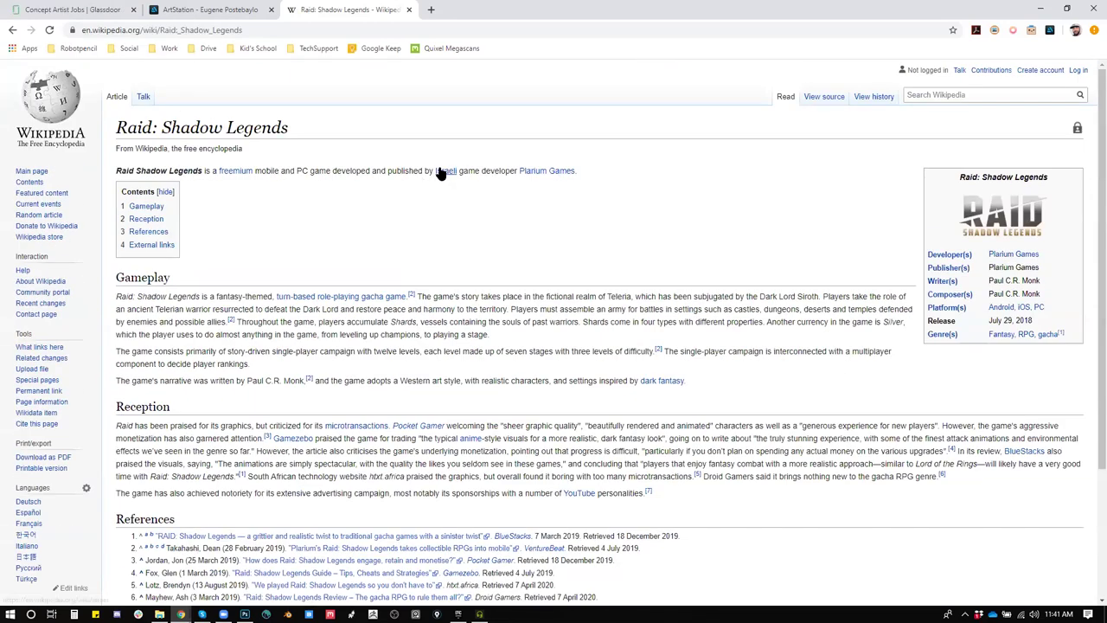
mouse_move(441, 173)
mouse_move(554, 179)
scroll(843, 325, "down", 1)
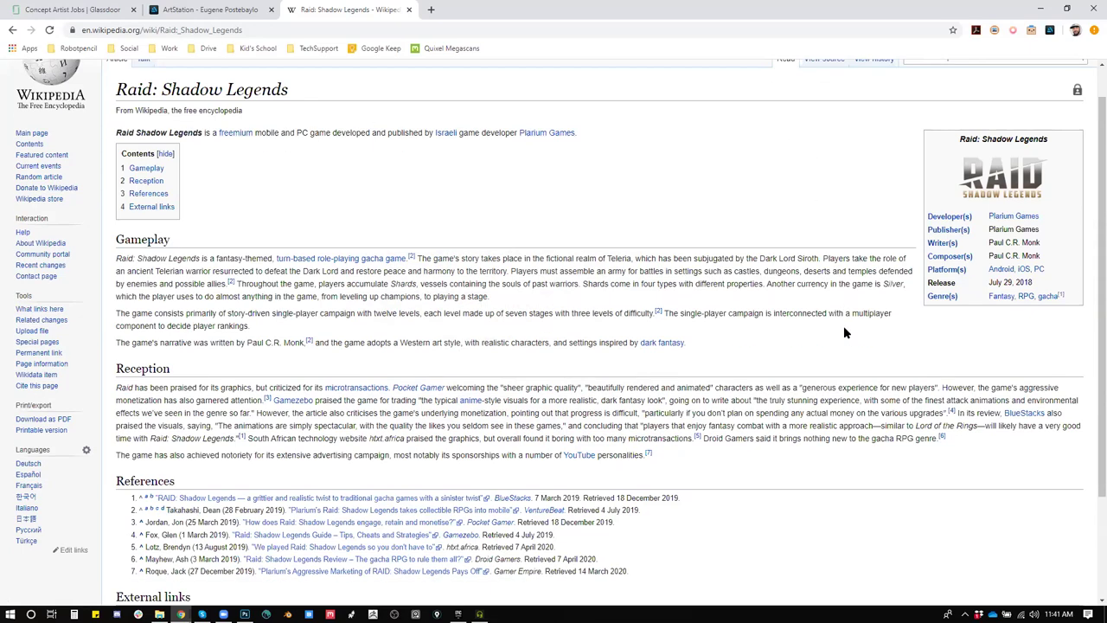
scroll(507, 168, "up", 1)
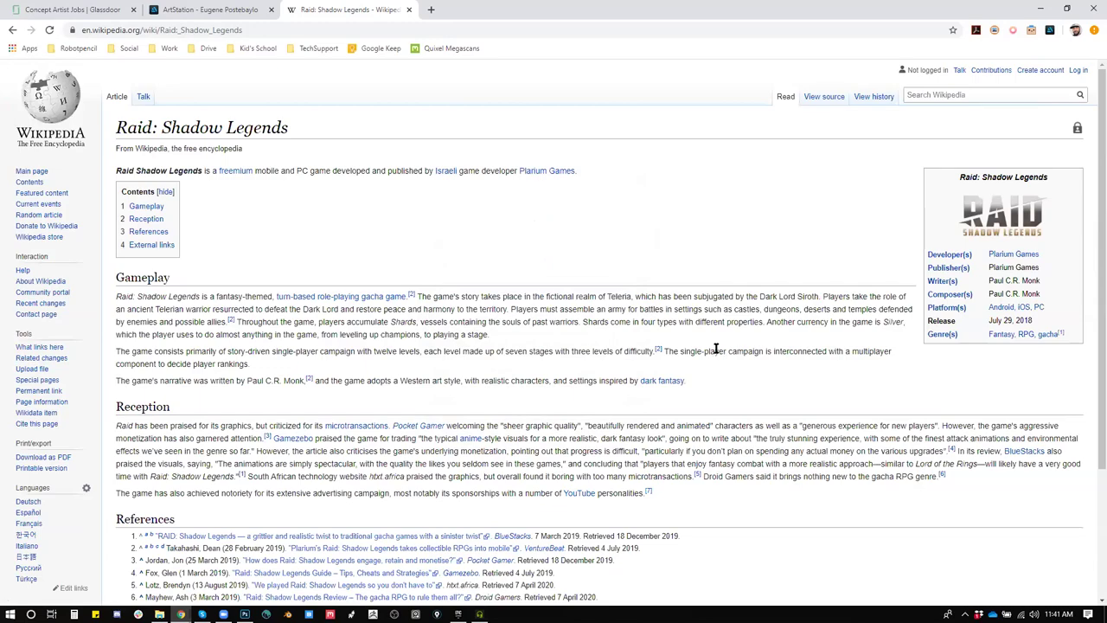
scroll(712, 351, "down", 3)
scroll(712, 351, "up", 3)
Step: Leave the browser for the Photoshop painting and cover the dark mark on the lower abdomen with sampled pink skin tones
key("ctrl+shift+Tab")
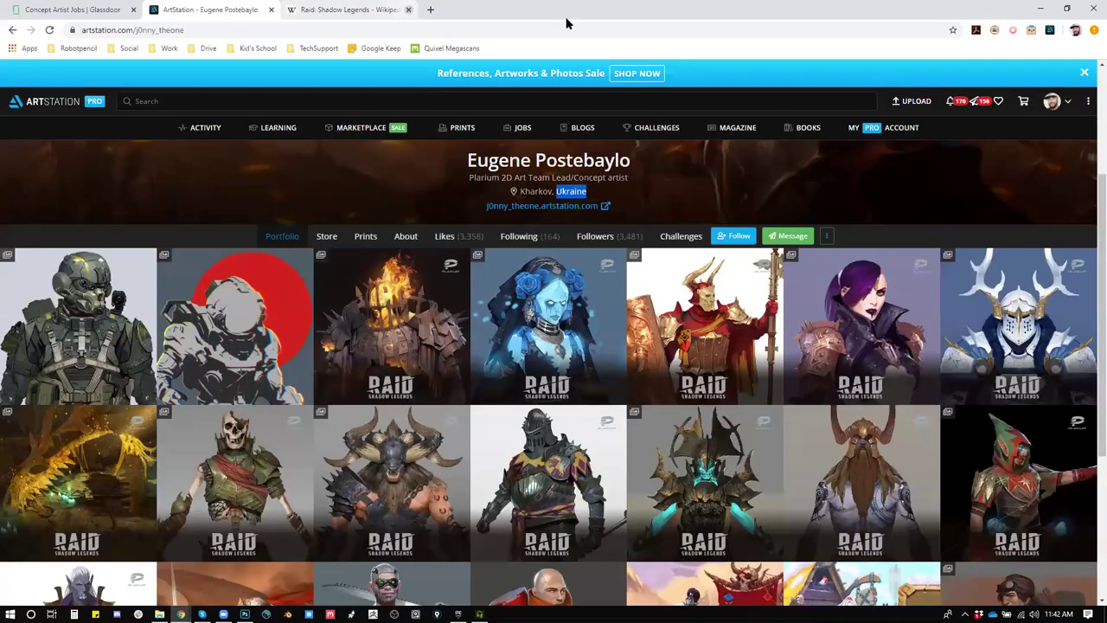
left_click(1041, 8)
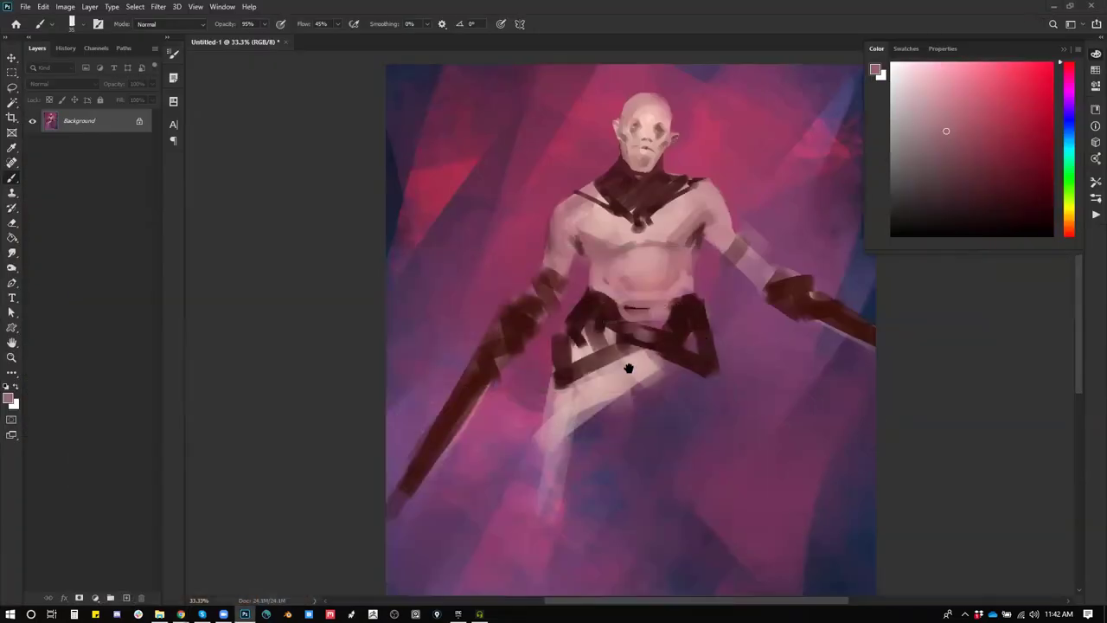
left_click_drag(638, 383, 563, 308)
left_click(545, 221, "alt")
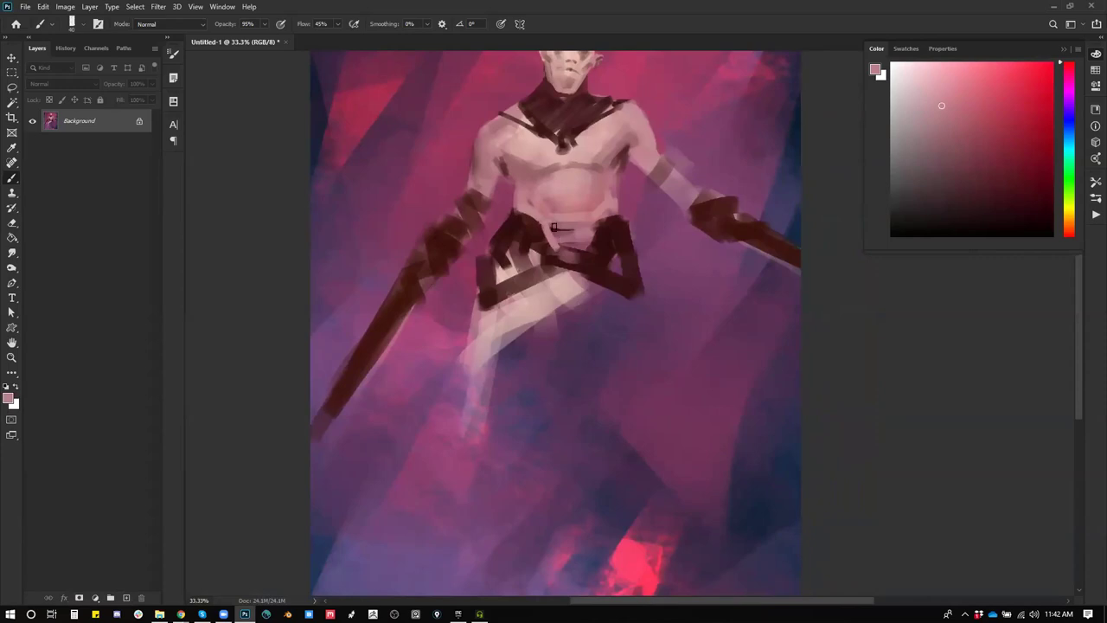
left_click(553, 226, "alt")
left_click(545, 220, "alt")
mouse_move(545, 220)
left_mouse_down()
mouse_move(566, 245)
mouse_move(544, 225)
mouse_move(583, 242)
mouse_move(544, 215)
mouse_move(590, 216)
mouse_move(571, 250)
mouse_move(615, 192)
mouse_move(591, 265)
left_mouse_up()
Step: Refine the figure's upper arm beside the dark, lowered forearm with sampled pink skin tones
key("space")
left_click(471, 229, "alt")
left_click_drag(473, 258, 459, 281)
left_click_drag(601, 234, 648, 286)
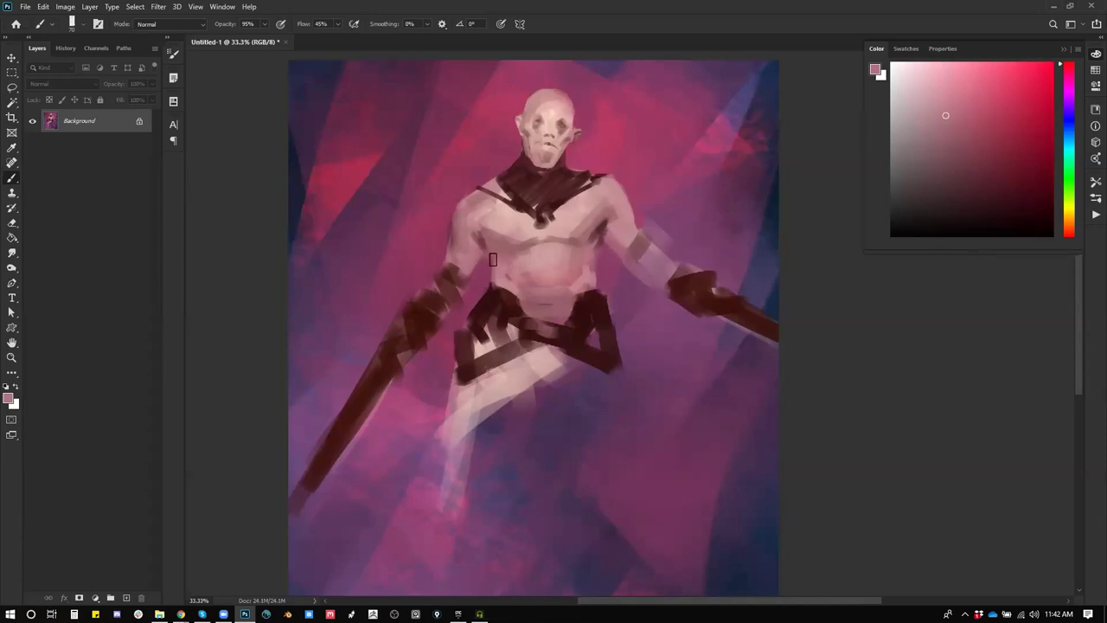
left_click(465, 227, "alt")
left_click_drag(467, 242, 460, 269)
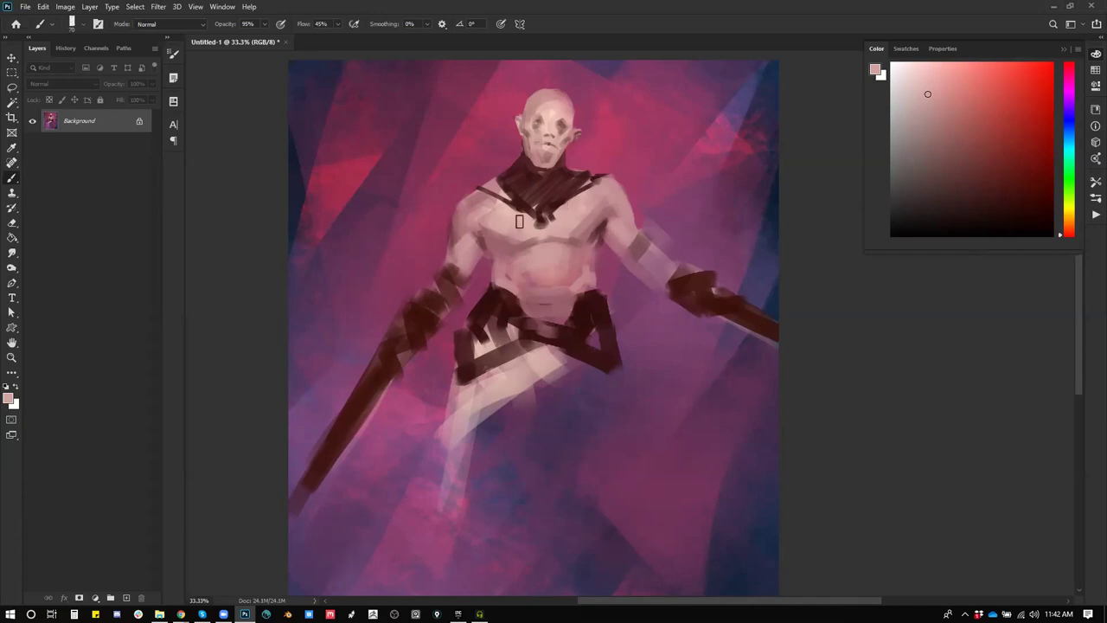
left_click(490, 228, "alt")
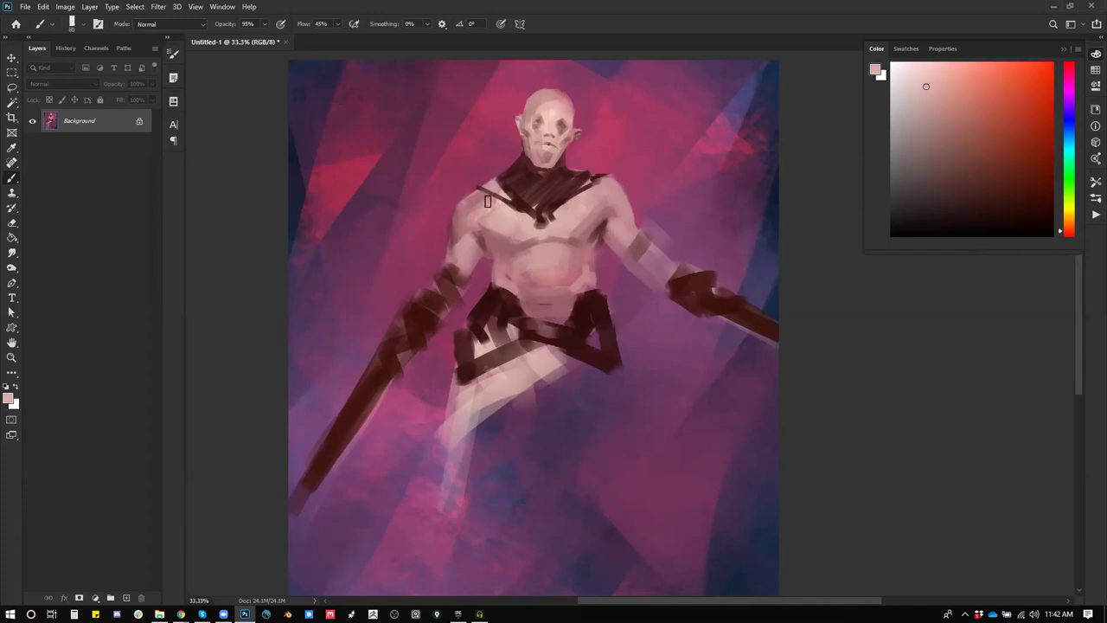
Step: Build up the scarf around the neck in sampled dark brown and clean up its strap ends at the shoulders
left_click(575, 170, "alt")
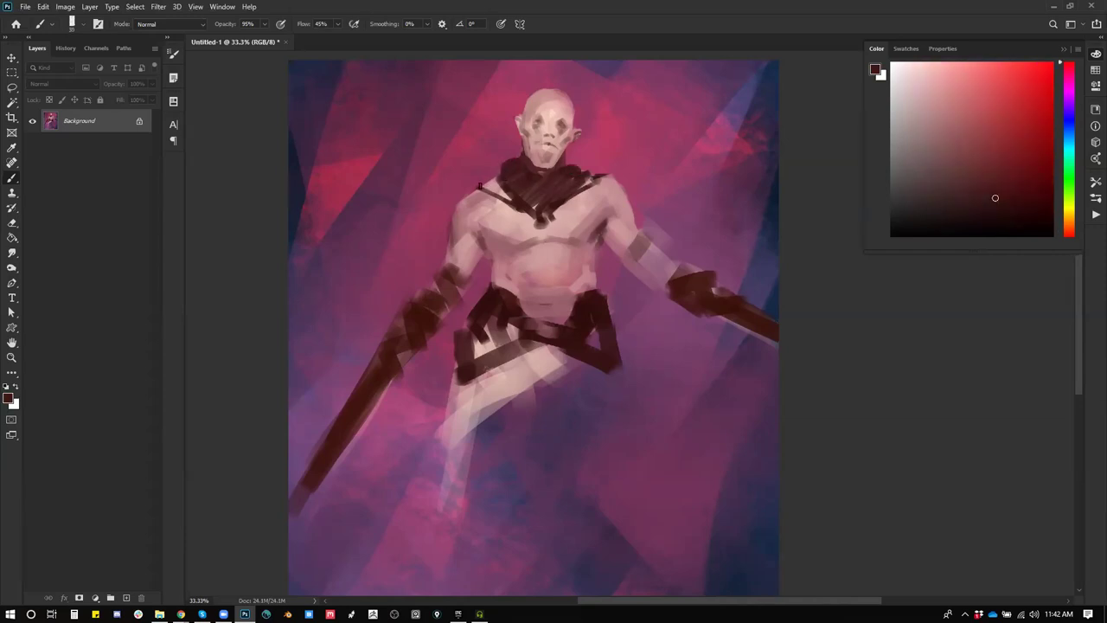
left_click(481, 185, "alt")
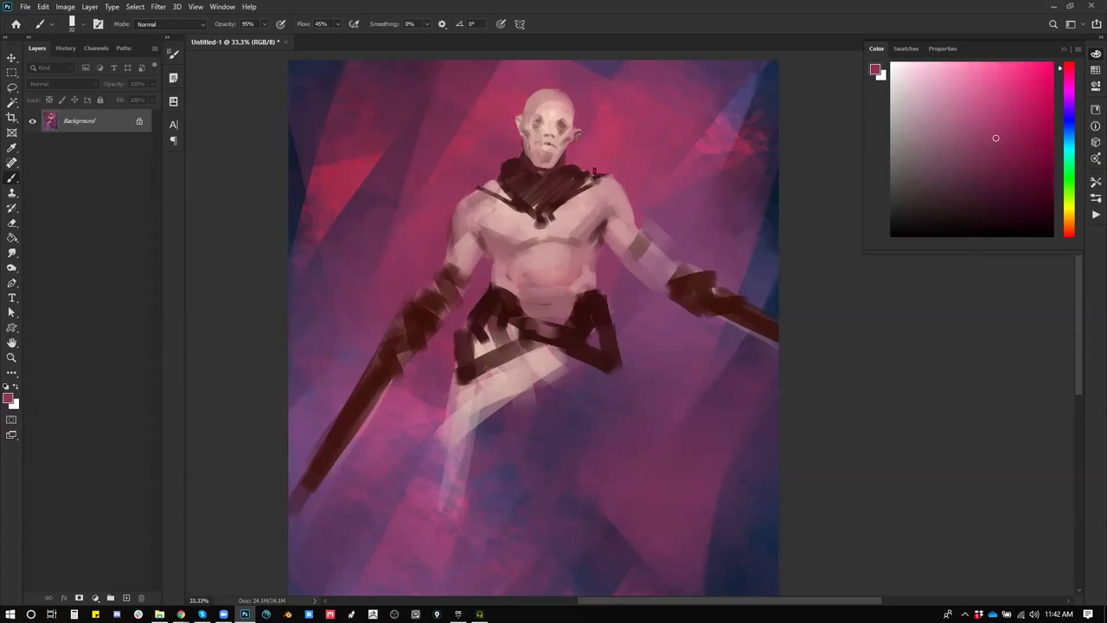
left_click(609, 173, "alt")
Step: Enlarge the brush and repaint the chest and upper torso with skin tones sampled from the figure
left_click(452, 241, "alt")
left_click(485, 235, "alt")
key("bracketright")
key("bracketright")
key("bracketright")
key("bracketright")
key("bracketright")
left_click_drag(498, 207, 497, 200)
left_click(504, 236, "alt")
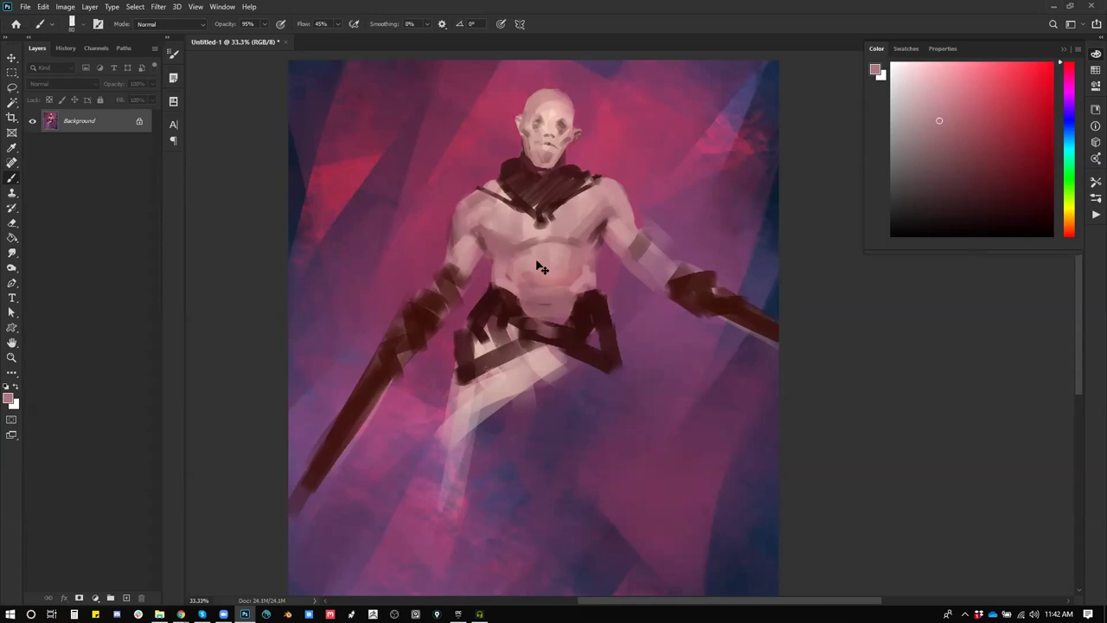
left_click(528, 254, "alt")
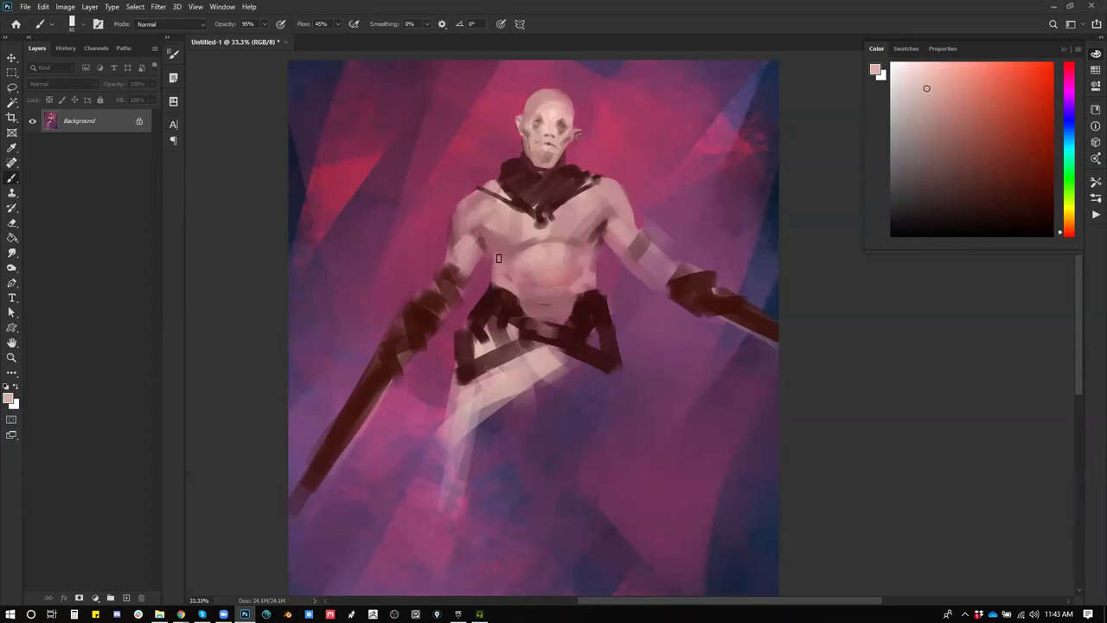
Step: Shade the armpit in sampled dark brown and refine the gap between arm and torso with sampled surrounding colours
left_click(568, 176, "alt")
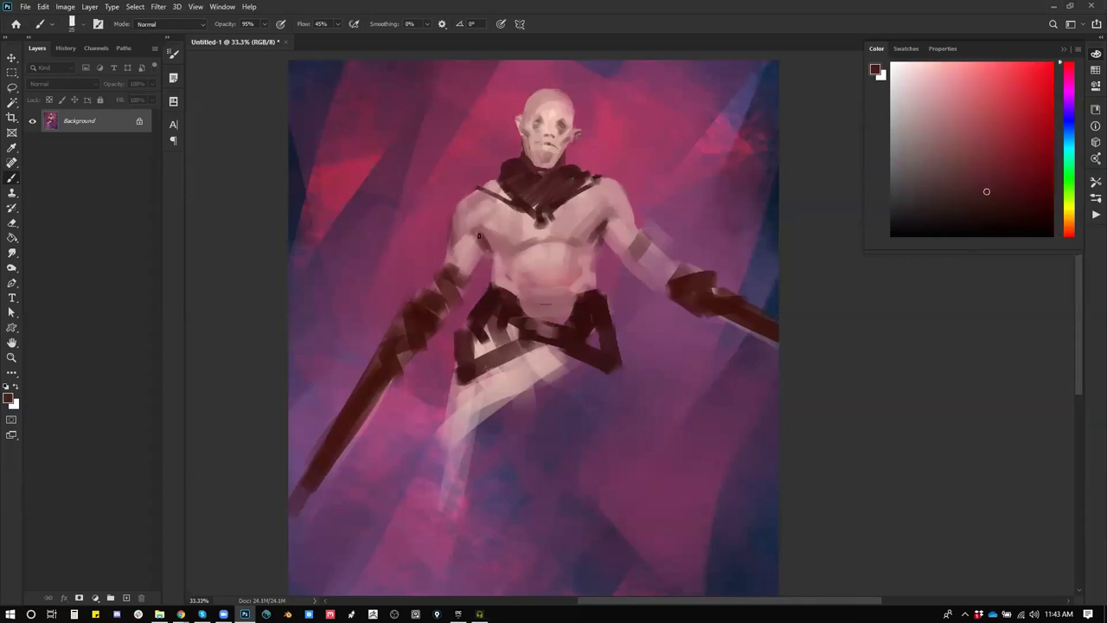
left_click_drag(479, 235, 490, 249)
left_click(480, 246, "alt")
left_click_drag(477, 257, 460, 292)
left_click(479, 259, "alt")
left_click(607, 239, "alt")
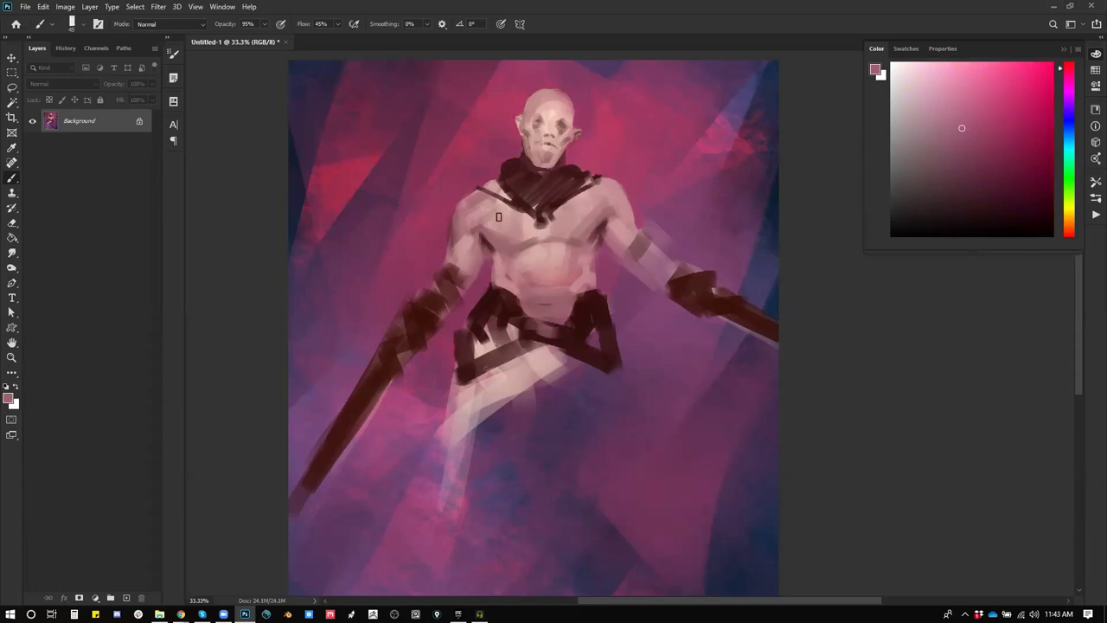
Step: Draw a ring-shaped pendant around the scarf's knot, with thin straps running to the waist and across the shoulders
left_click(521, 304, "alt")
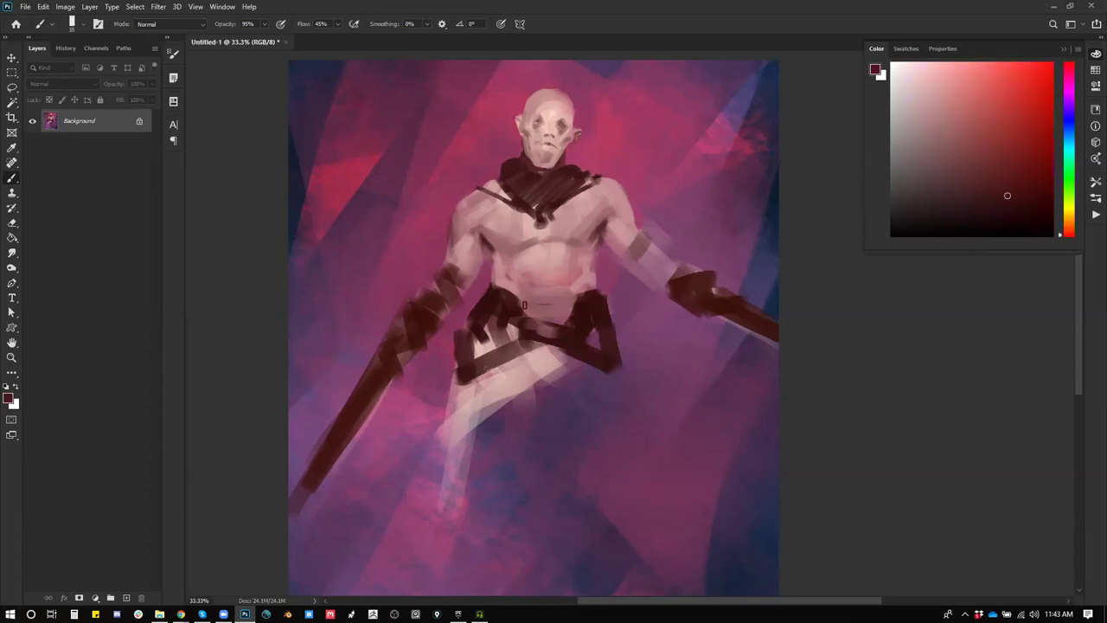
left_click(548, 222, "alt")
left_click(538, 211, "alt")
key("ctrl+z")
key("ctrl+z")
left_click_drag(533, 220, 555, 216)
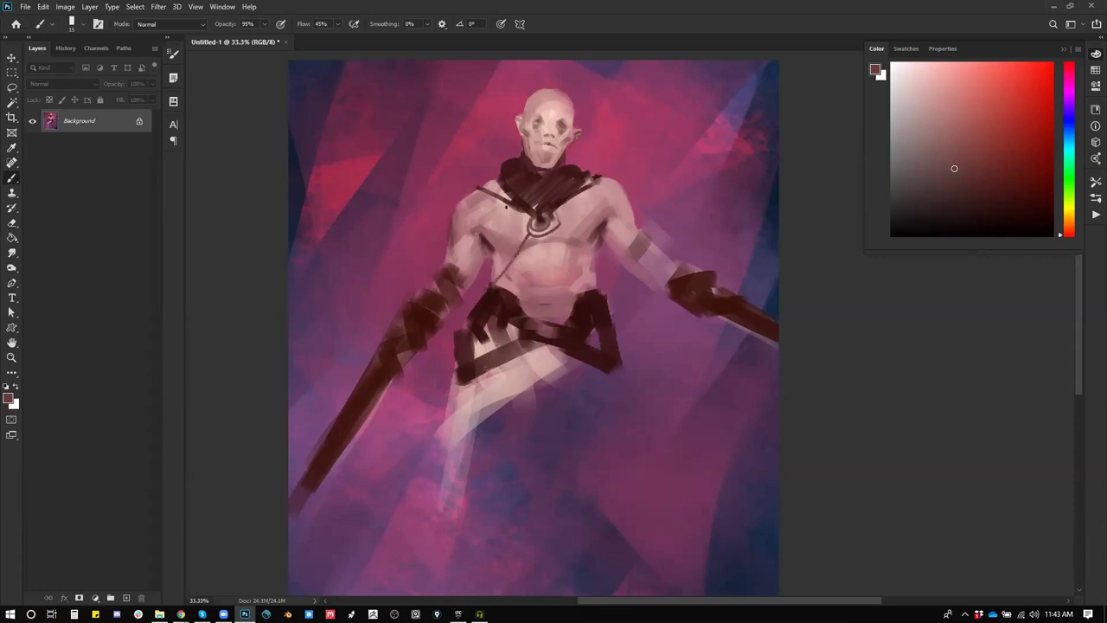
mouse_move(528, 216)
left_mouse_down()
mouse_move(463, 197)
mouse_move(519, 211)
mouse_move(616, 181)
left_mouse_up()
Step: Fill the scarf with solid sampled dark brown and deepen its neck area with a darker red-brown
left_click(578, 171, "alt")
key("]")
left_click(529, 174, "alt")
mouse_move(511, 178)
left_mouse_down()
mouse_move(527, 199)
mouse_move(548, 197)
left_mouse_up()
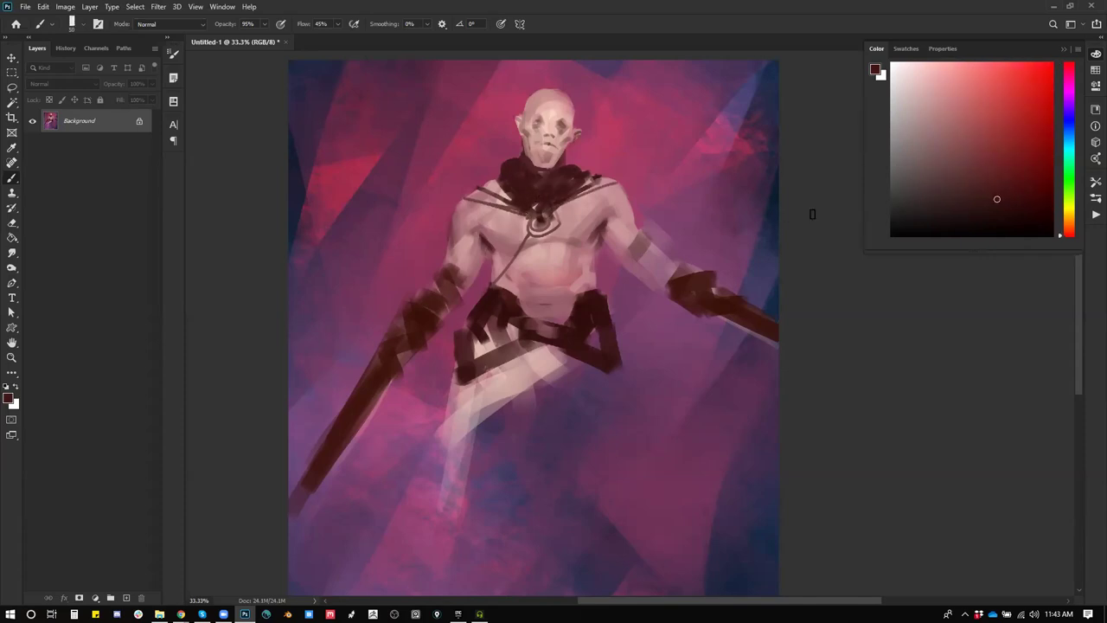
left_click(1003, 212)
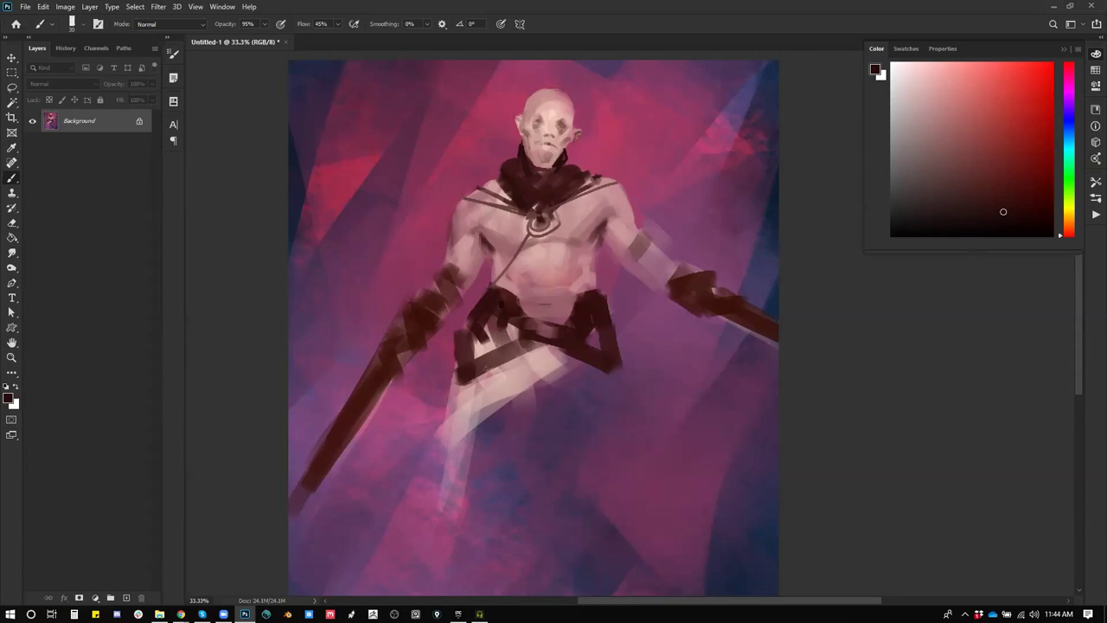
Step: Add dark buckle details around the pendant and shoulder straps, and layer dark brown wrappings over both gauntlets
mouse_move(535, 220)
left_mouse_down()
mouse_move(543, 229)
mouse_move(552, 214)
left_mouse_up()
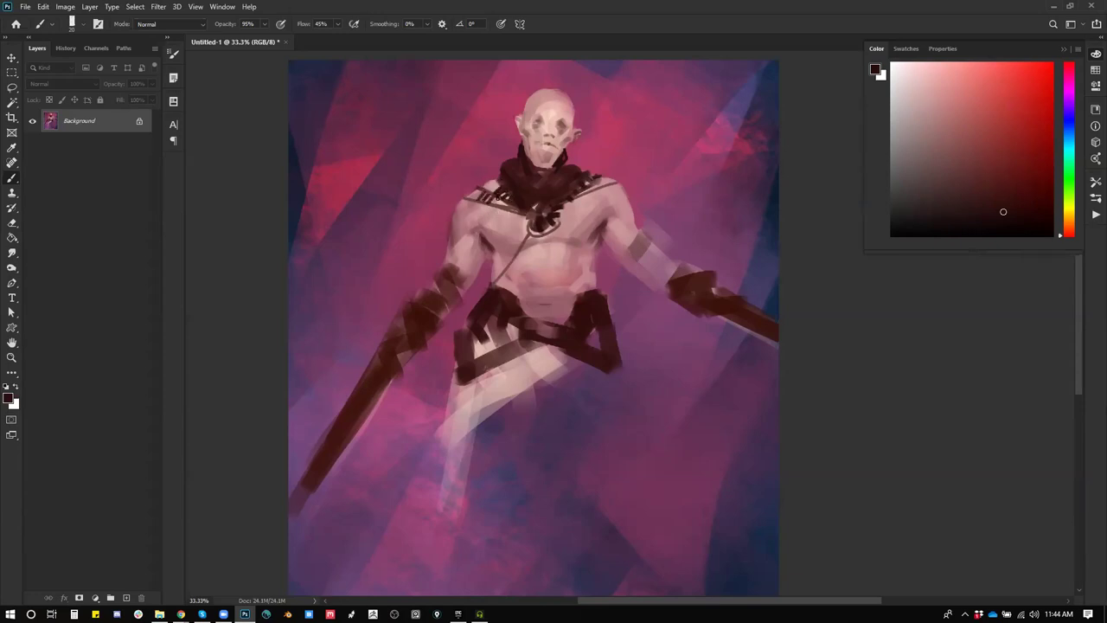
mouse_move(443, 269)
left_mouse_down()
mouse_move(452, 277)
mouse_move(462, 293)
mouse_move(431, 295)
mouse_move(440, 287)
mouse_move(425, 299)
mouse_move(443, 318)
mouse_move(413, 332)
mouse_move(443, 291)
mouse_move(447, 311)
mouse_move(461, 299)
mouse_move(419, 350)
mouse_move(422, 312)
mouse_move(400, 320)
mouse_move(429, 334)
mouse_move(383, 344)
mouse_move(401, 371)
left_mouse_up()
mouse_move(699, 275)
left_mouse_down()
mouse_move(674, 302)
mouse_move(716, 290)
mouse_move(728, 324)
left_mouse_up()
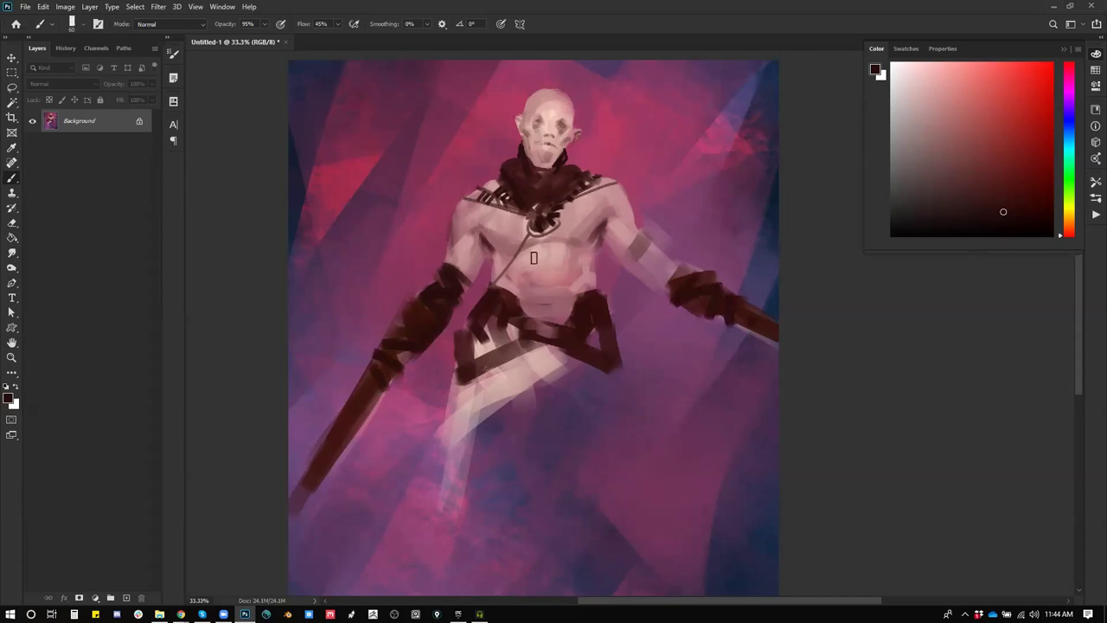
Step: Thicken the belt with solid dark brown and refine the waist above it with sampled mauve skin tones
mouse_move(513, 308)
left_mouse_down()
mouse_move(472, 339)
mouse_move(565, 323)
left_mouse_up()
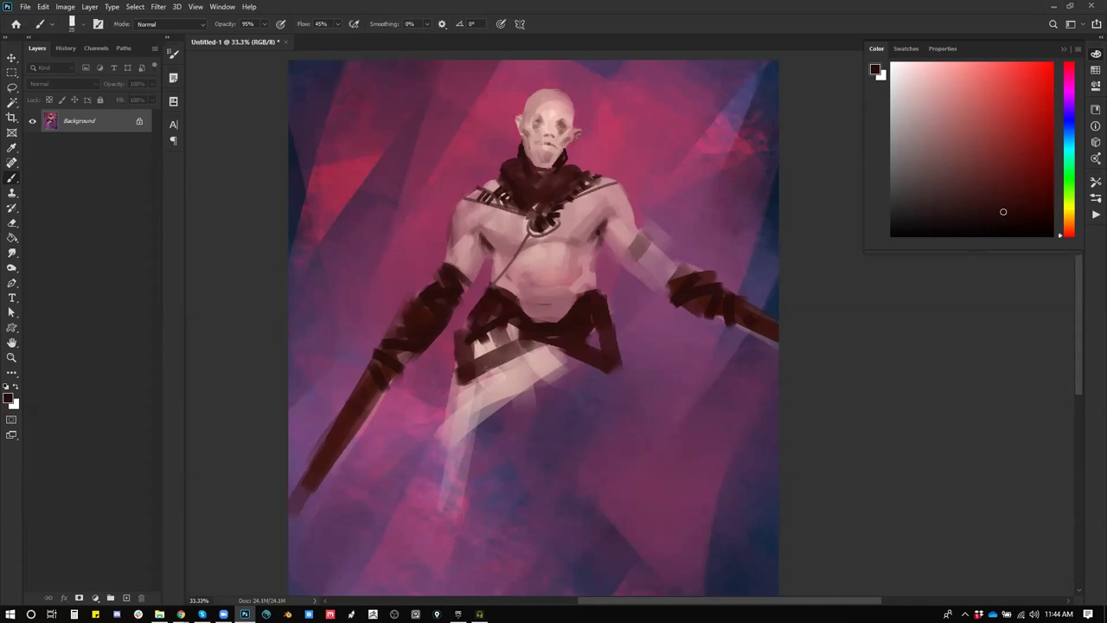
left_click(597, 257, "alt")
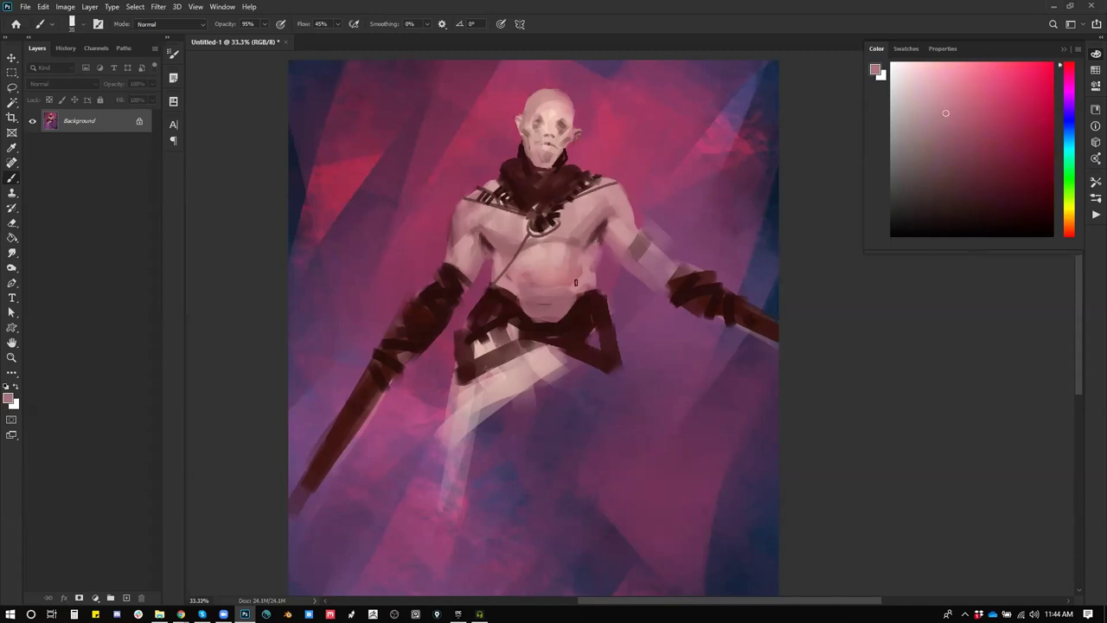
left_click(498, 261, "alt")
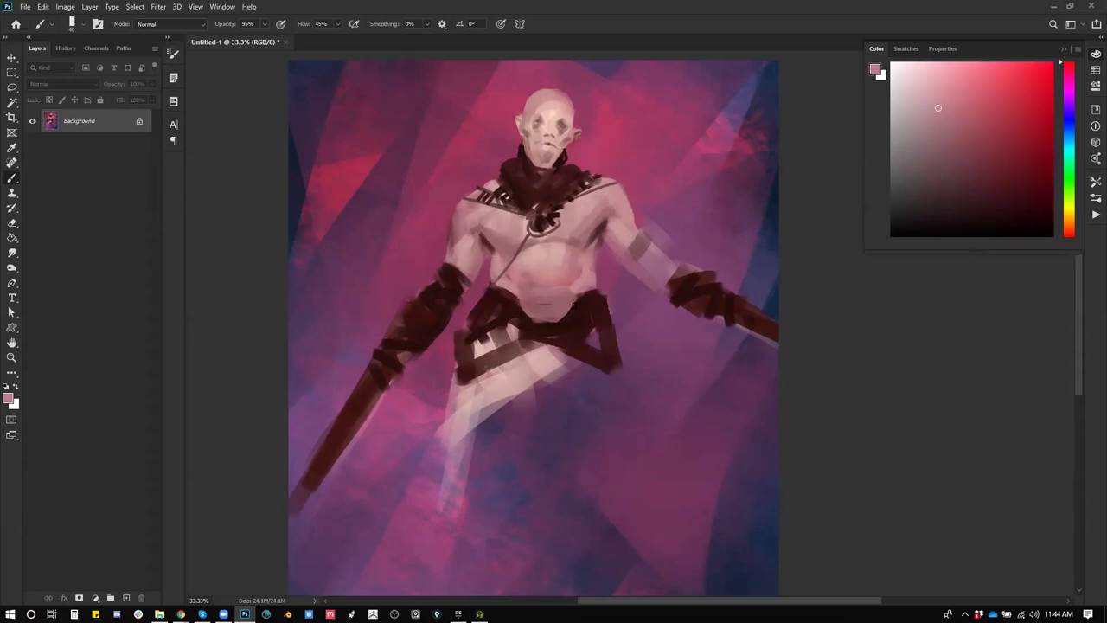
Step: Pick a darker muted red and remodel the face, blending it with pale and shadow tones sampled from the head
left_click_drag(964, 152, 961, 168)
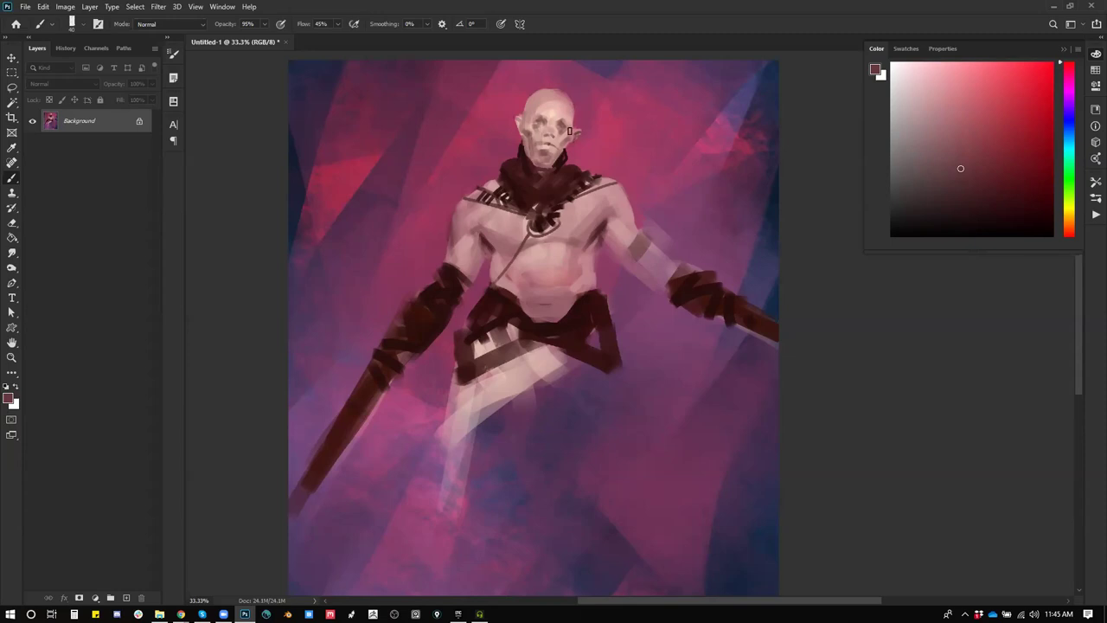
left_click(567, 102, "alt")
left_click(567, 110, "alt")
left_click_drag(545, 104, 555, 107)
left_click(553, 108, "alt")
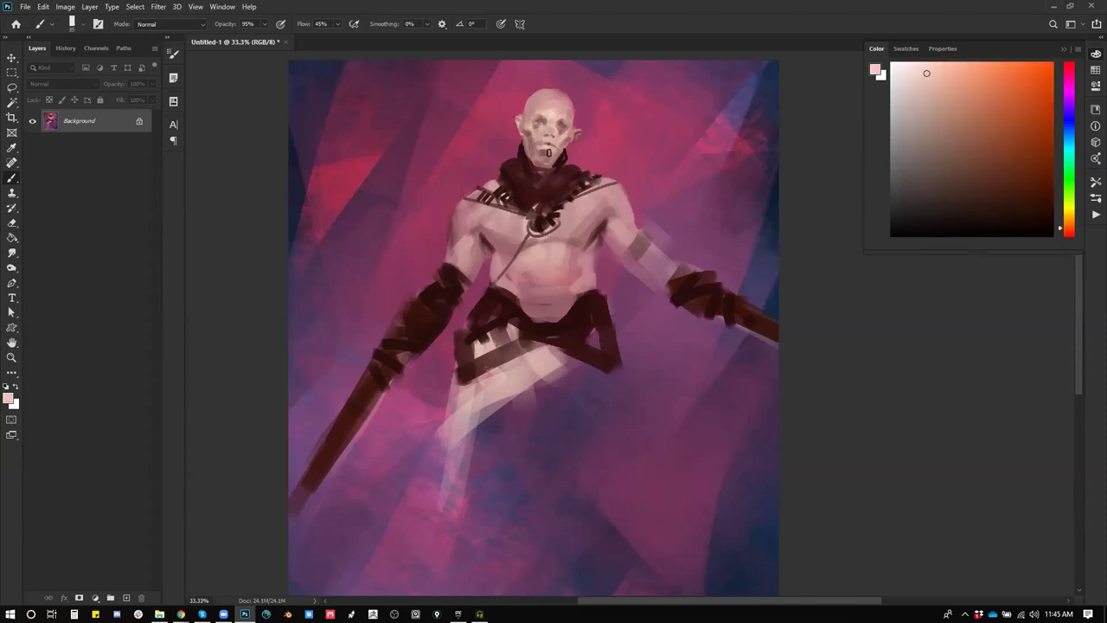
left_click(566, 137, "alt")
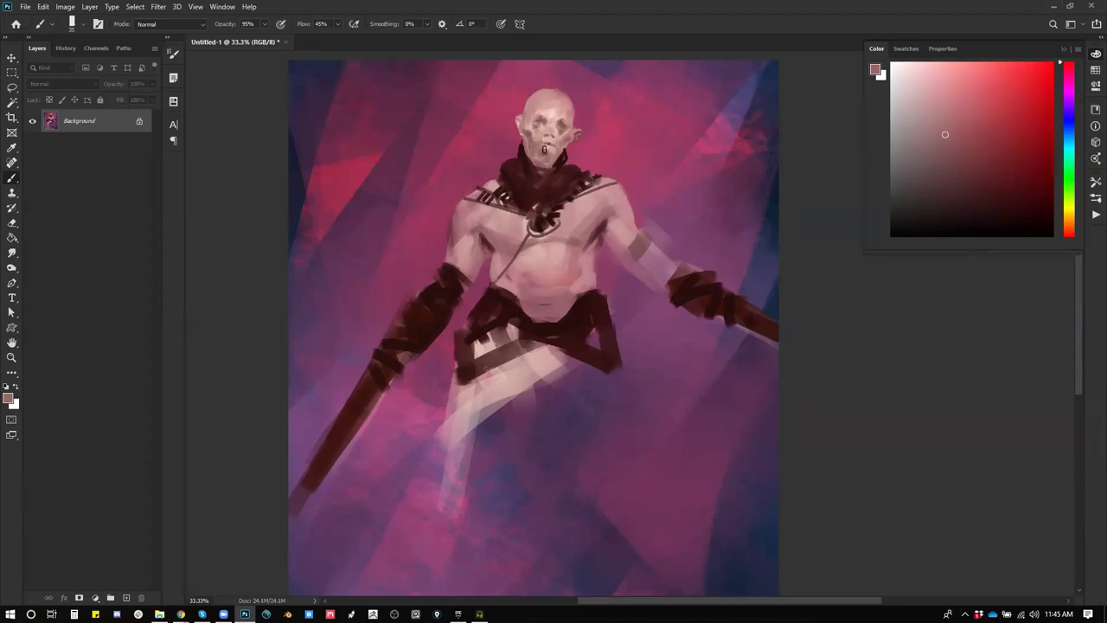
left_click(569, 131, "alt")
Step: Reduce the brush, flip the canvas horizontally and refine the head's contour and facial shadows with sampled colours
key("bracketleft")
key("bracketleft")
key("bracketleft")
key("bracketleft")
key("bracketleft")
key("ctrl+shift+h")
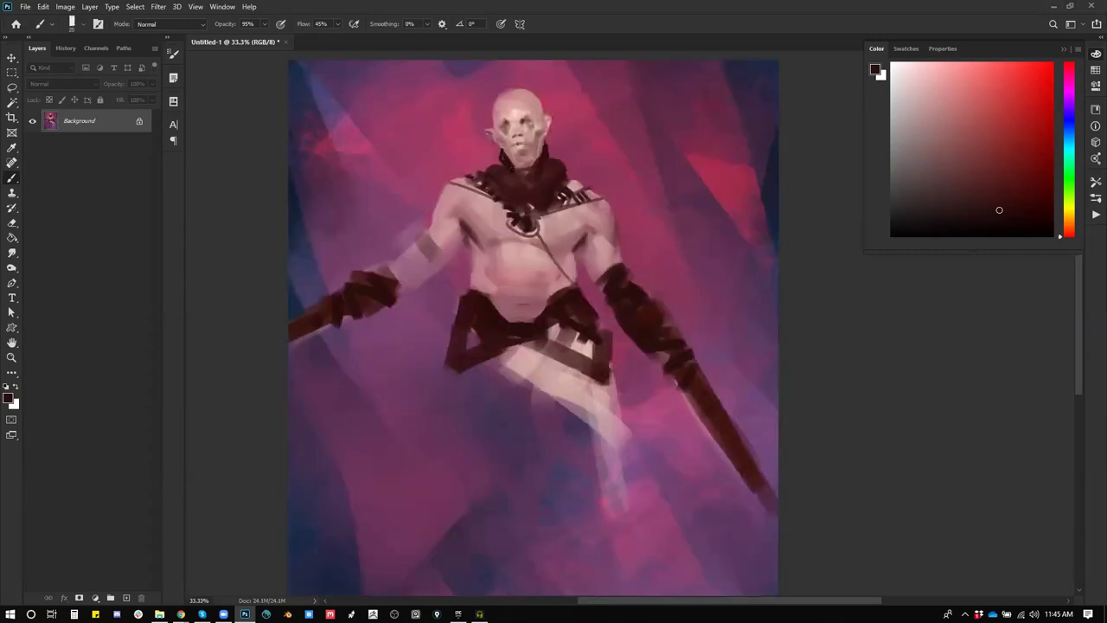
left_click(487, 121, "alt")
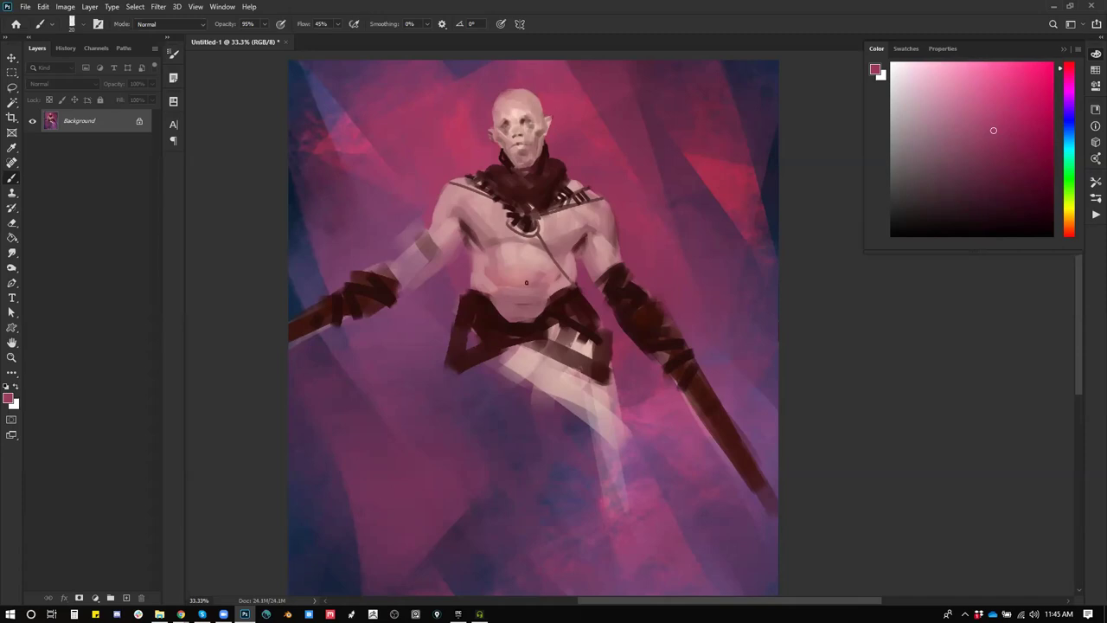
left_click(540, 131, "alt")
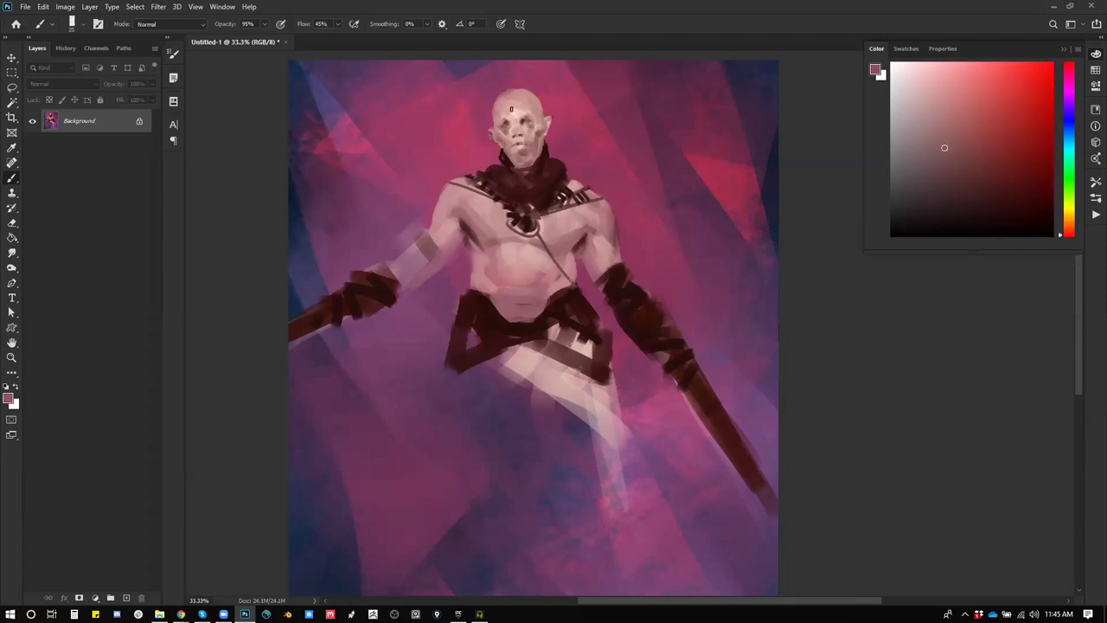
Step: Enlarge the brush and lighten the shoulder and upper belly with pale skin sampled from the forehead, undoing the last stroke
left_click(529, 112, "alt")
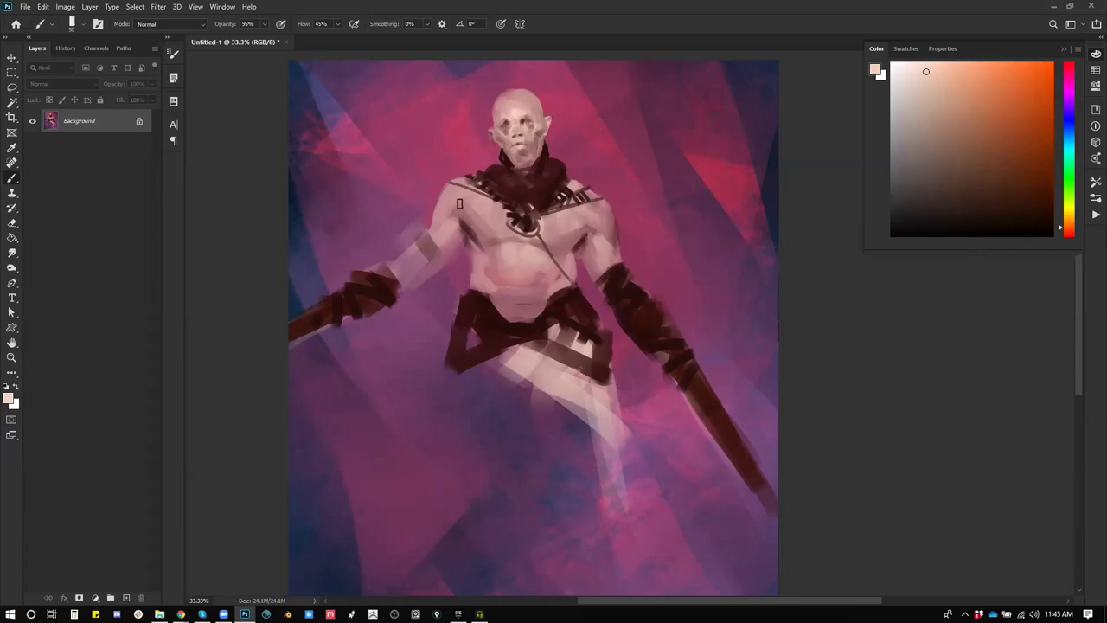
key("bracketright")
key("bracketright")
key("bracketright")
key("bracketright")
key("bracketright")
key("bracketright")
left_click_drag(460, 206, 486, 227)
key("ctrl+z")
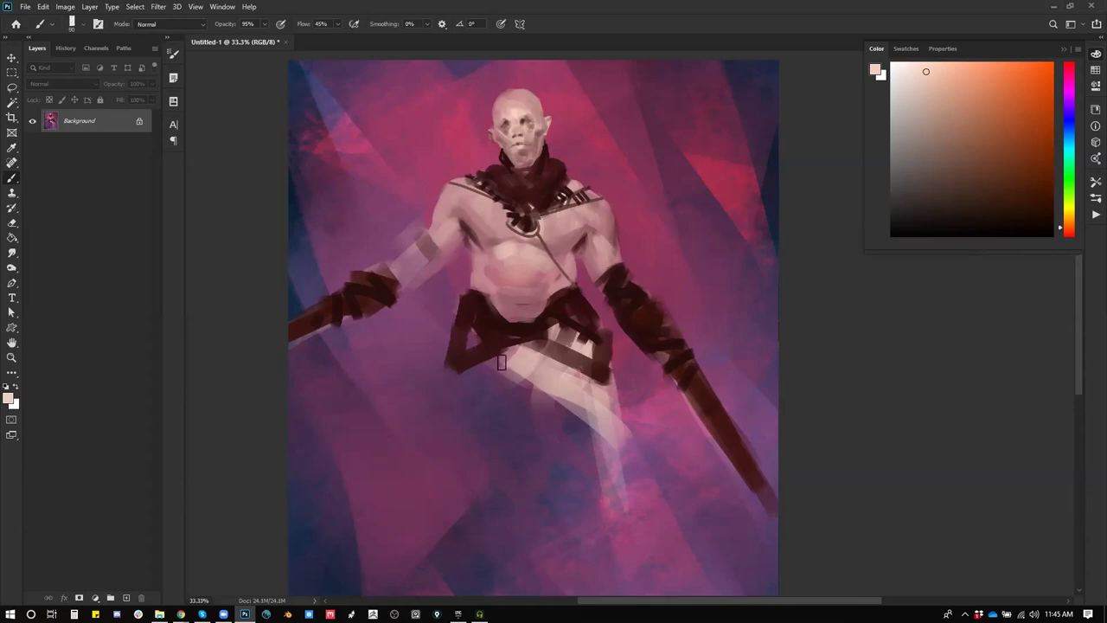
Step: Build up the hip wraps on both sides with broad sampled dark brown strokes, extending the cloth outward past the hip
left_click(504, 329, "alt")
mouse_move(520, 380)
left_mouse_down()
mouse_move(556, 280)
mouse_move(483, 299)
left_mouse_up()
left_click(536, 231, "alt")
mouse_move(490, 243)
left_mouse_down()
mouse_move(521, 241)
mouse_move(512, 280)
mouse_move(558, 337)
mouse_move(493, 361)
mouse_move(513, 377)
mouse_move(463, 341)
mouse_move(511, 354)
left_mouse_up()
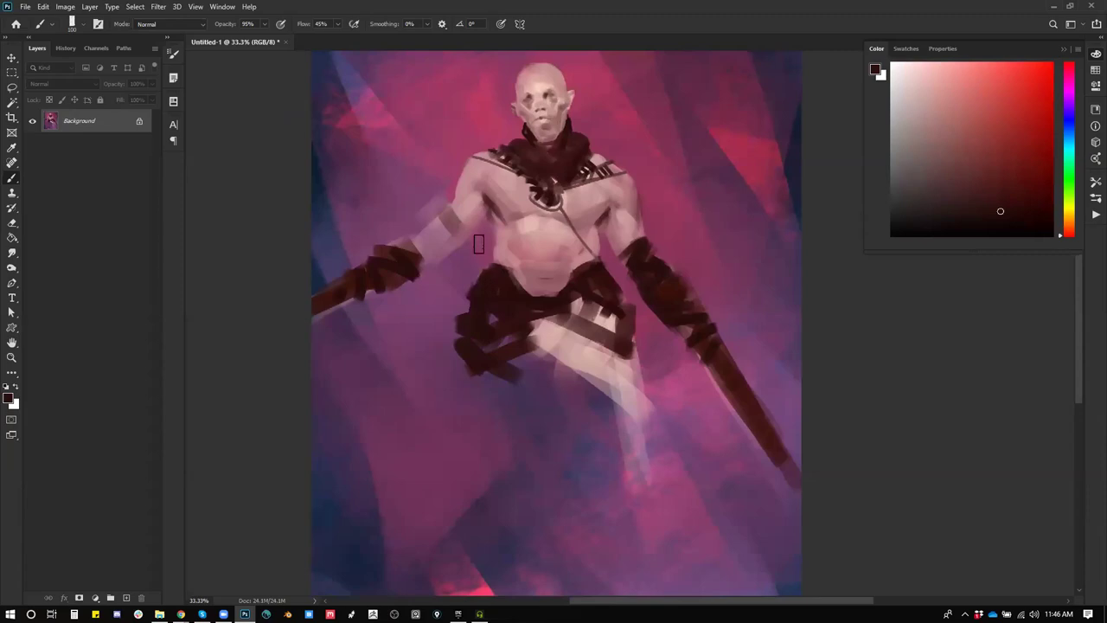
mouse_move(577, 348)
left_mouse_down()
mouse_move(587, 312)
mouse_move(578, 327)
mouse_move(617, 314)
mouse_move(628, 341)
left_mouse_up()
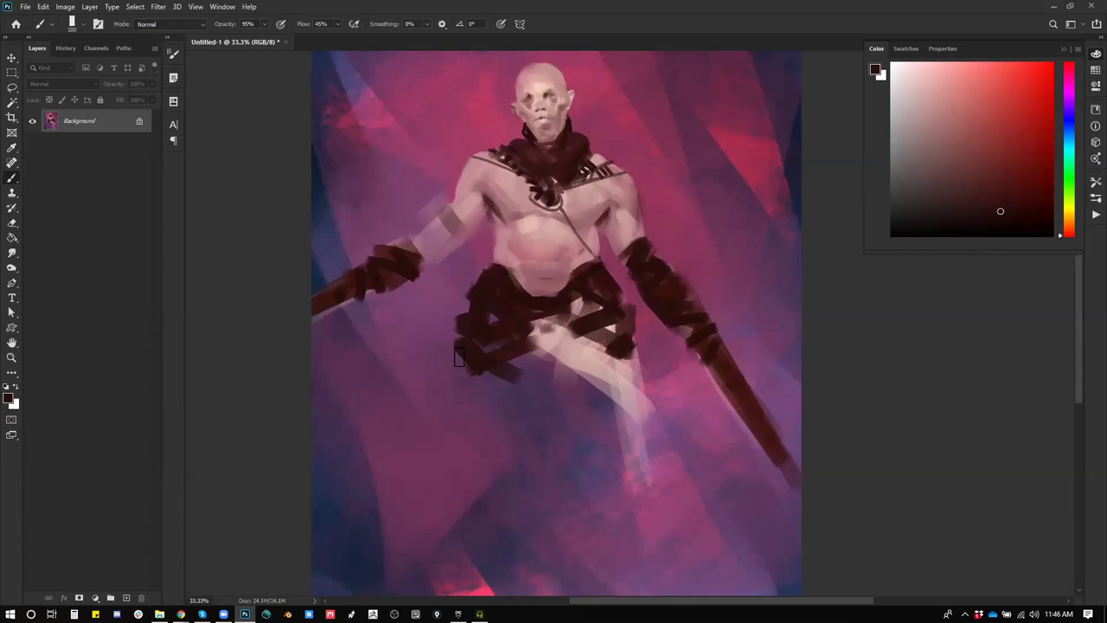
left_click_drag(430, 336, 465, 358)
Step: Reduce the brush and clean up the edge of the outstretched upper arm with sampled surrounding colours
left_click(463, 202, "alt")
key("bracketleft")
key("bracketleft")
key("bracketleft")
key("bracketleft")
key("bracketleft")
key("bracketleft")
left_click(445, 190, "alt")
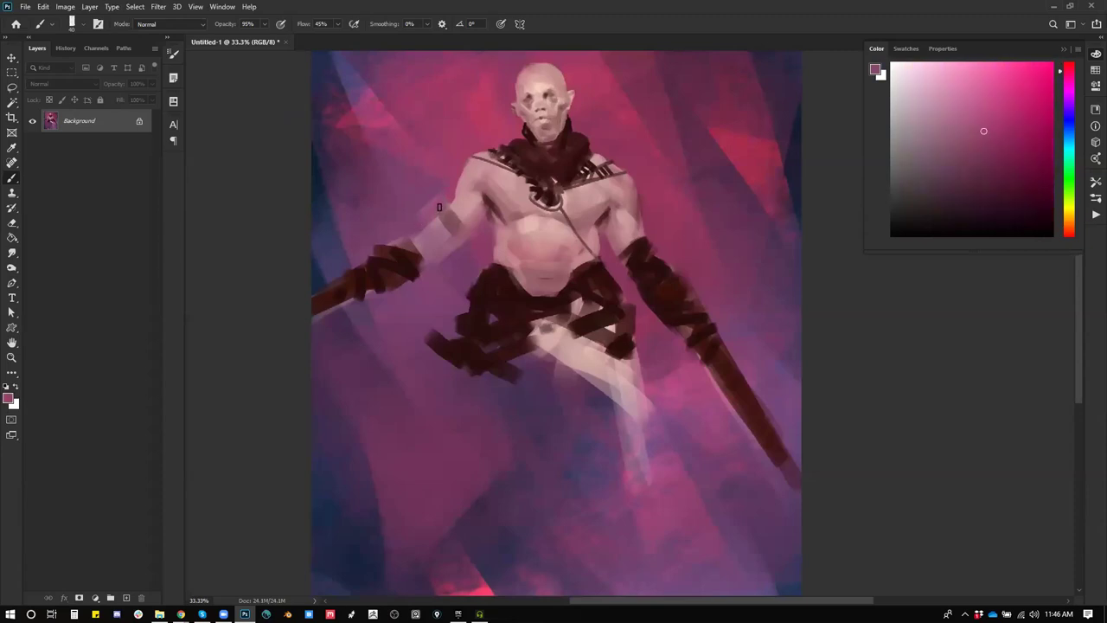
left_click(447, 196, "alt")
Step: Enlarge the brush and paint long, dark purple streaks down the background beside the outstretched arm using sampled colours
key("bracketright")
key("bracketright")
key("bracketright")
key("bracketright")
key("bracketright")
key("bracketright")
left_click(374, 148, "alt")
left_click_drag(333, 101, 383, 221)
left_click(364, 200, "alt")
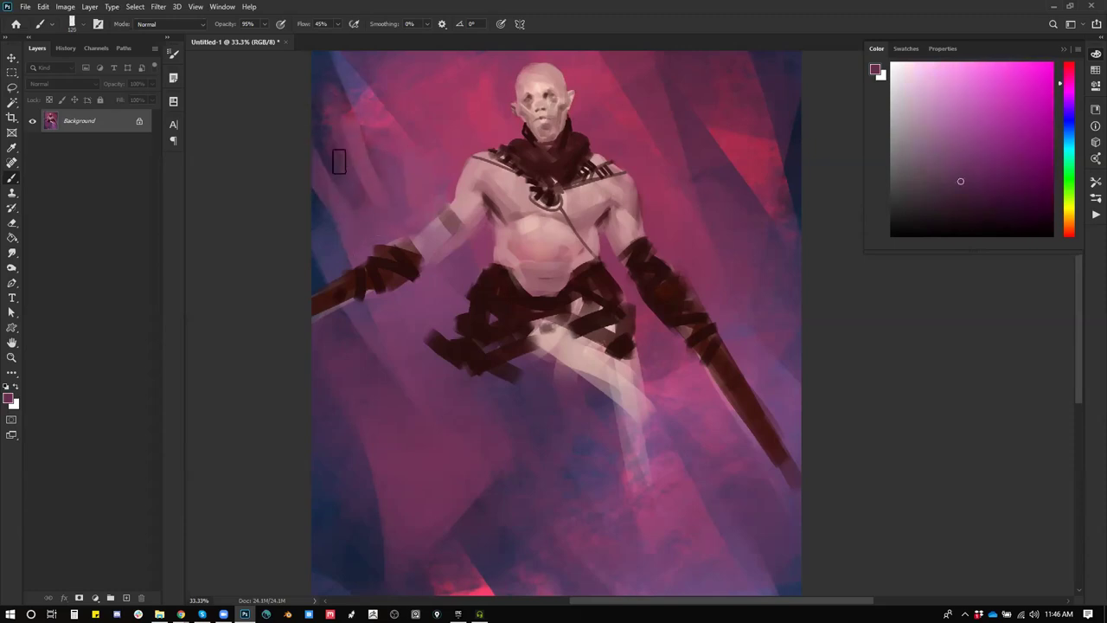
left_click_drag(339, 120, 371, 189)
left_click_drag(393, 63, 396, 164)
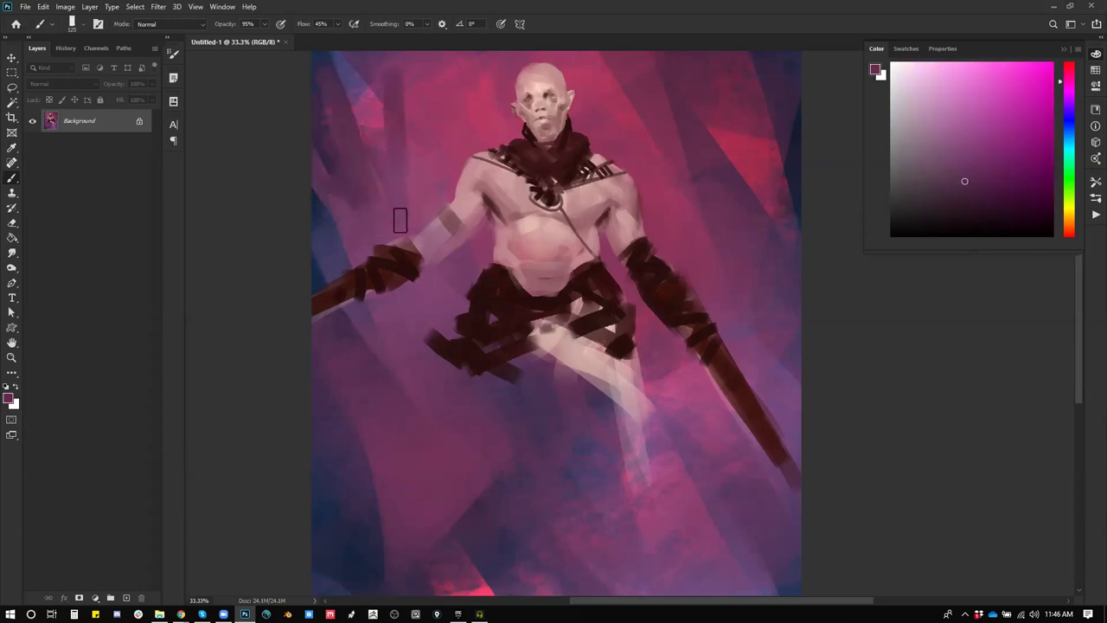
mouse_move(377, 388)
left_mouse_down()
mouse_move(306, 538)
mouse_move(346, 551)
left_mouse_up()
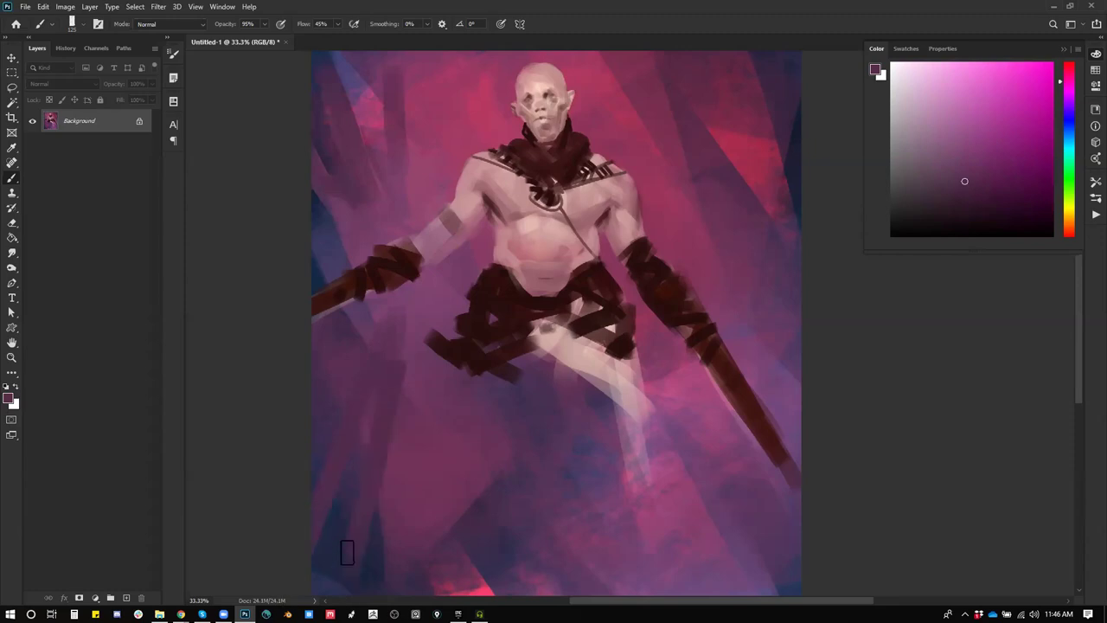
left_click_drag(483, 401, 467, 347)
Step: Extend the hip cloth's outer end downward in dark brown and hide the interface panels
left_click(461, 257, "alt")
left_click_drag(410, 321, 423, 314)
left_click_drag(445, 264, 422, 320)
key("Tab")
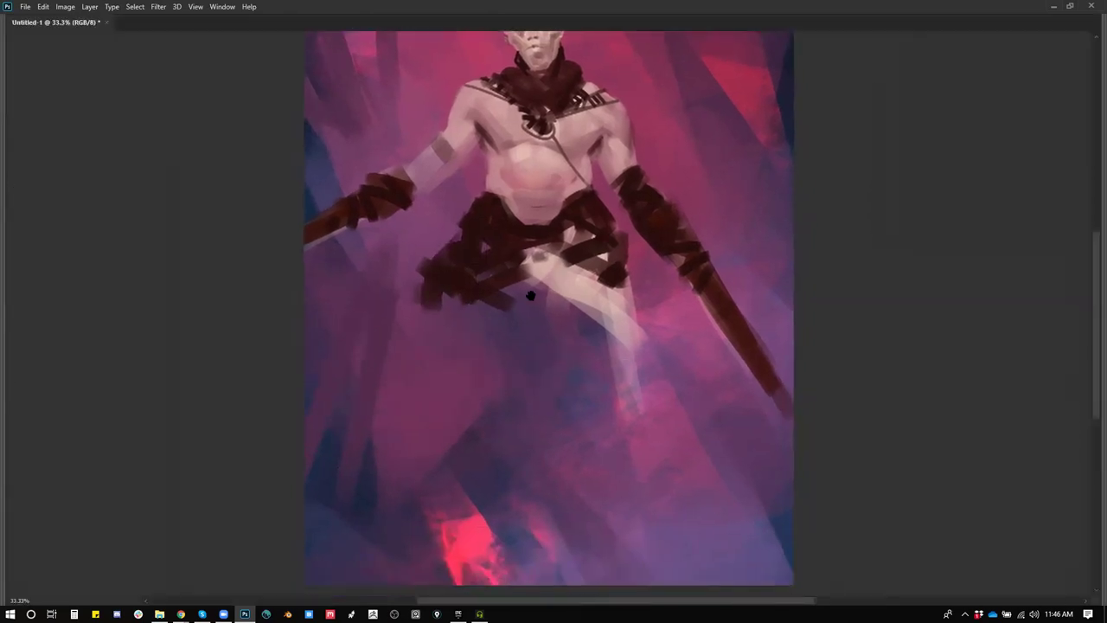
Step: Block in the missing bent leg below the hip cloth with broad strokes of sampled pale skin tone
left_click_drag(556, 267, 545, 231)
left_click(545, 230, "alt")
left_click_drag(442, 297, 500, 251)
mouse_move(500, 252)
left_mouse_down()
mouse_move(474, 257)
mouse_move(491, 273)
mouse_move(444, 308)
mouse_move(400, 395)
left_mouse_up()
mouse_move(450, 282)
left_mouse_down()
mouse_move(395, 384)
mouse_move(490, 286)
left_mouse_up()
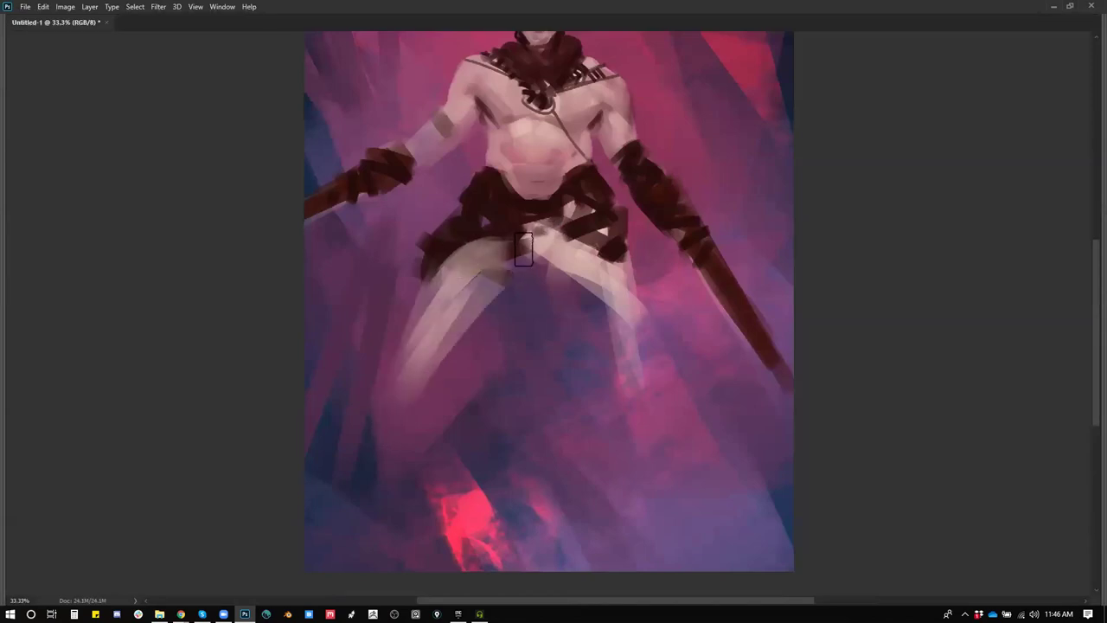
Step: Paint a dark brown loincloth hanging from the centre of the belt between the thighs
left_click_drag(506, 242, 492, 348)
mouse_move(528, 221)
left_mouse_down()
mouse_move(524, 343)
mouse_move(545, 304)
mouse_move(550, 225)
mouse_move(573, 235)
mouse_move(578, 299)
left_mouse_up()
mouse_move(567, 227)
left_mouse_down()
mouse_move(581, 291)
mouse_move(574, 442)
left_mouse_up()
Step: Paint dark bands around both upper arms and lay broad straps from the scarf across both shoulders
mouse_move(397, 314)
left_mouse_down()
mouse_move(385, 309)
mouse_move(409, 294)
mouse_move(419, 304)
mouse_move(416, 290)
mouse_move(440, 310)
mouse_move(430, 290)
mouse_move(458, 281)
mouse_move(477, 290)
left_mouse_up()
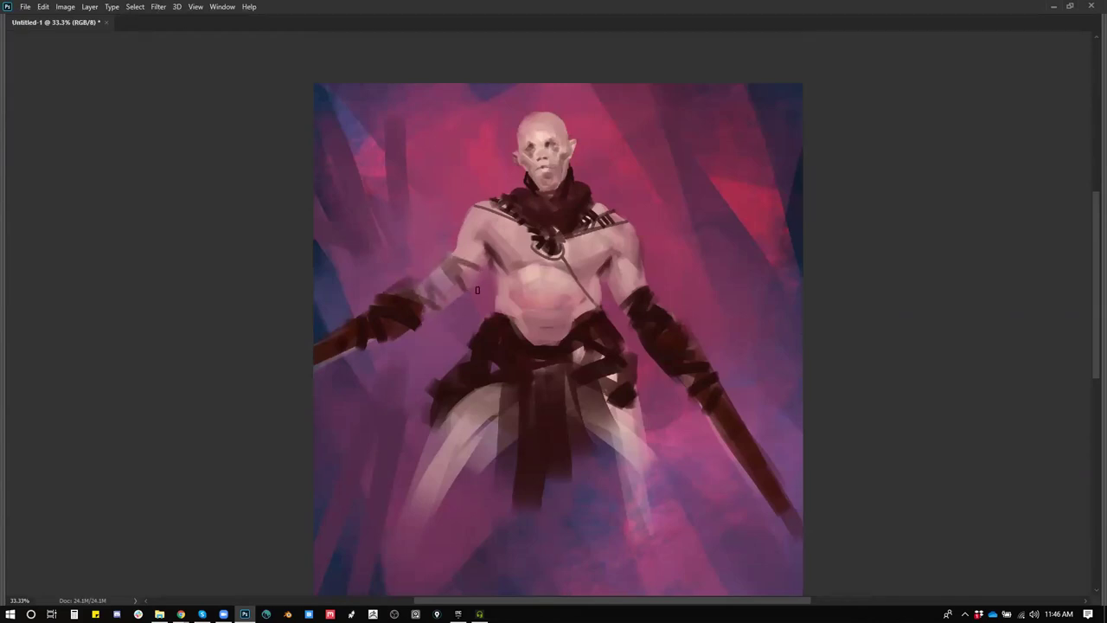
left_click_drag(618, 295, 640, 292)
mouse_move(511, 213)
left_mouse_down()
mouse_move(460, 239)
mouse_move(515, 215)
left_mouse_up()
left_click_drag(463, 239, 520, 214)
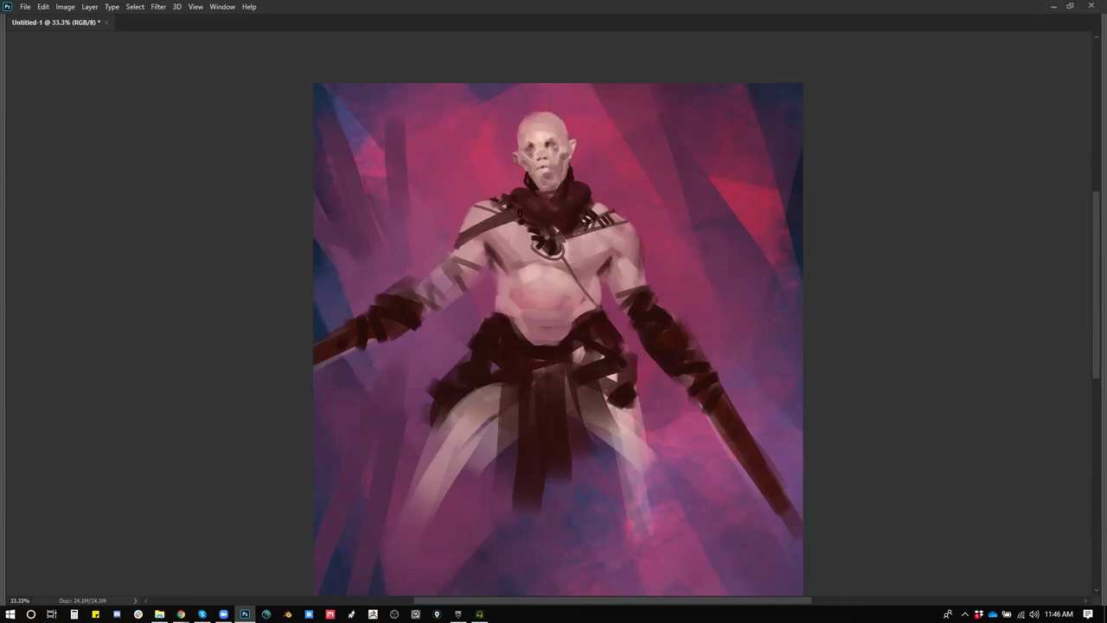
left_click_drag(604, 223, 636, 264)
key("ctrl+z")
left_click_drag(590, 216, 641, 249)
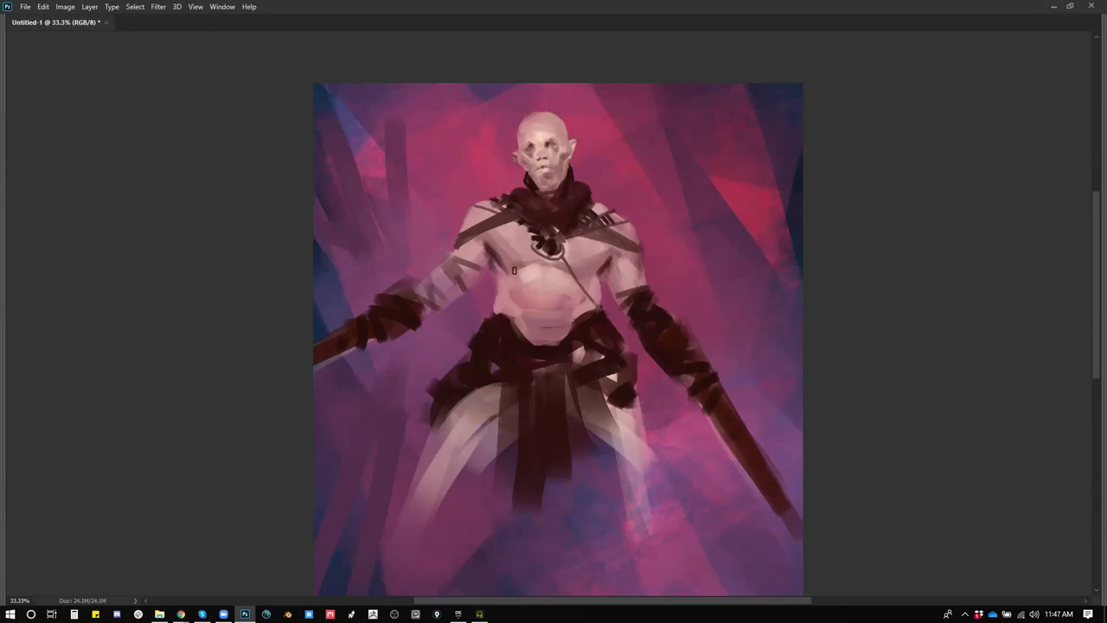
key("ctrl+z")
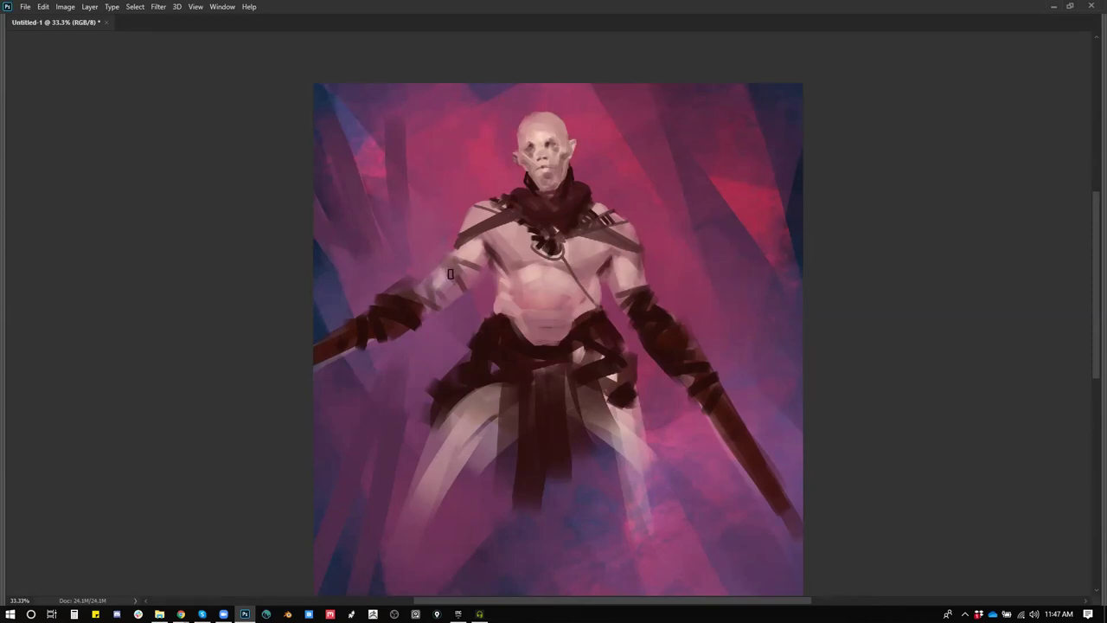
Step: Extend the outstretched arm's gauntlet toward the elbow with dark strokes, and undo the trial strokes on the other arm and shoulder
mouse_move(418, 305)
left_mouse_down()
mouse_move(429, 321)
mouse_move(446, 317)
left_mouse_up()
left_click_drag(411, 284, 450, 314)
left_click_drag(609, 289, 651, 280)
key("ctrl+z")
left_click_drag(471, 209, 460, 243)
key("ctrl+z")
Step: Add pale highlight strokes along the outer edge of the bent leg, from the thigh down to the shin
left_click_drag(504, 349, 514, 297)
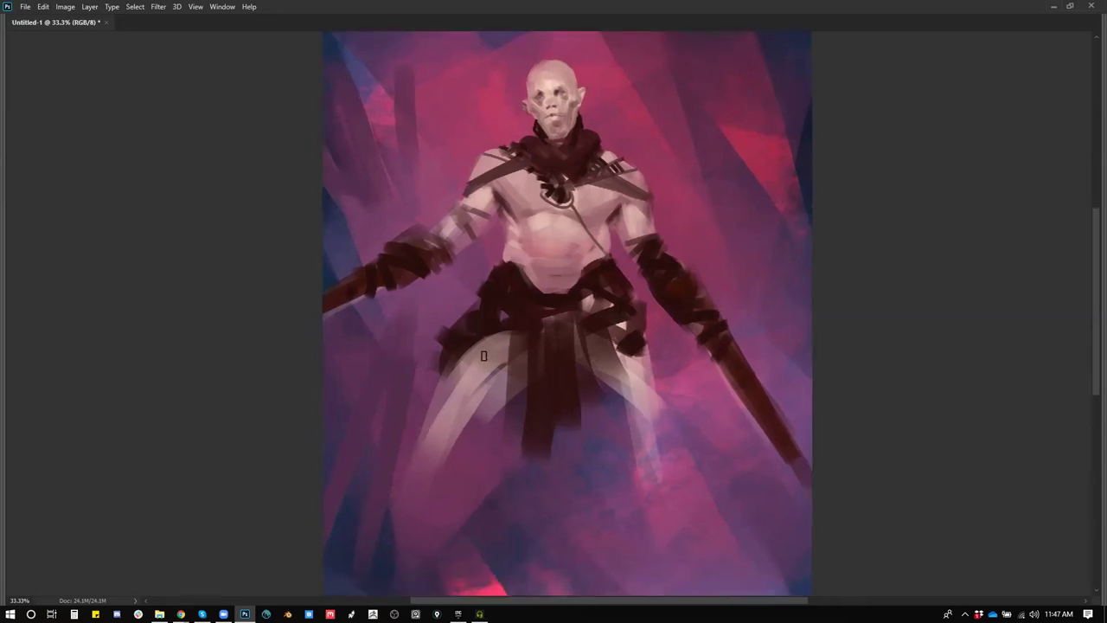
left_click_drag(438, 394, 485, 341)
mouse_move(413, 423)
left_mouse_down()
mouse_move(435, 399)
mouse_move(470, 398)
mouse_move(421, 426)
mouse_move(432, 455)
mouse_move(388, 497)
left_mouse_up()
left_click_drag(426, 426, 365, 500)
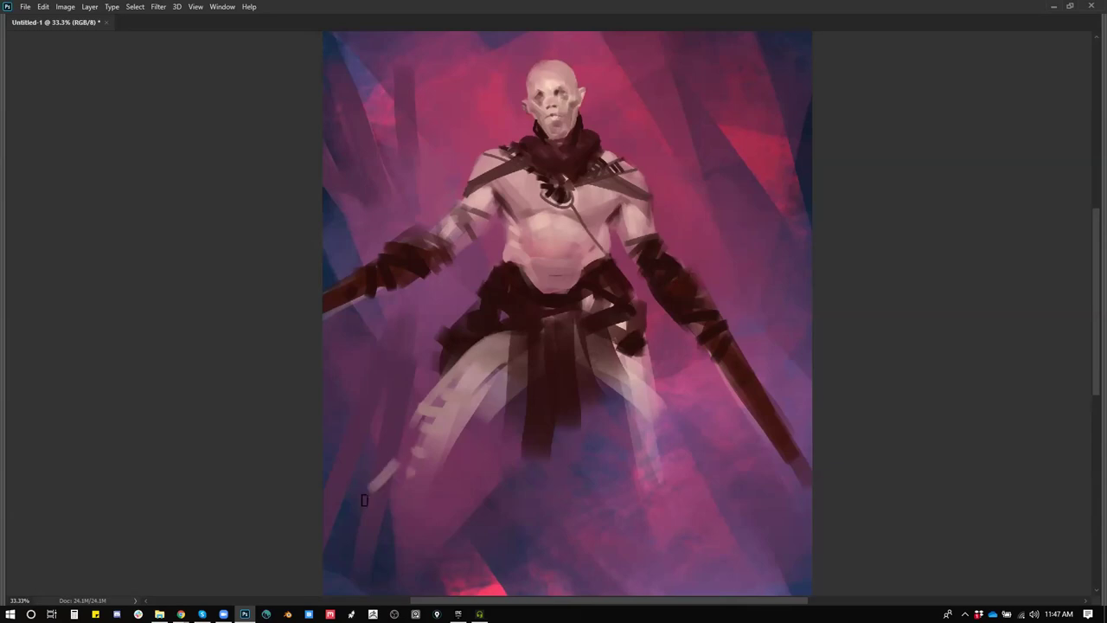
Step: Reinforce the outstretched forearm's gauntlet with long dark brown strokes running from the canvas edge to the elbow
left_click_drag(450, 424, 412, 480)
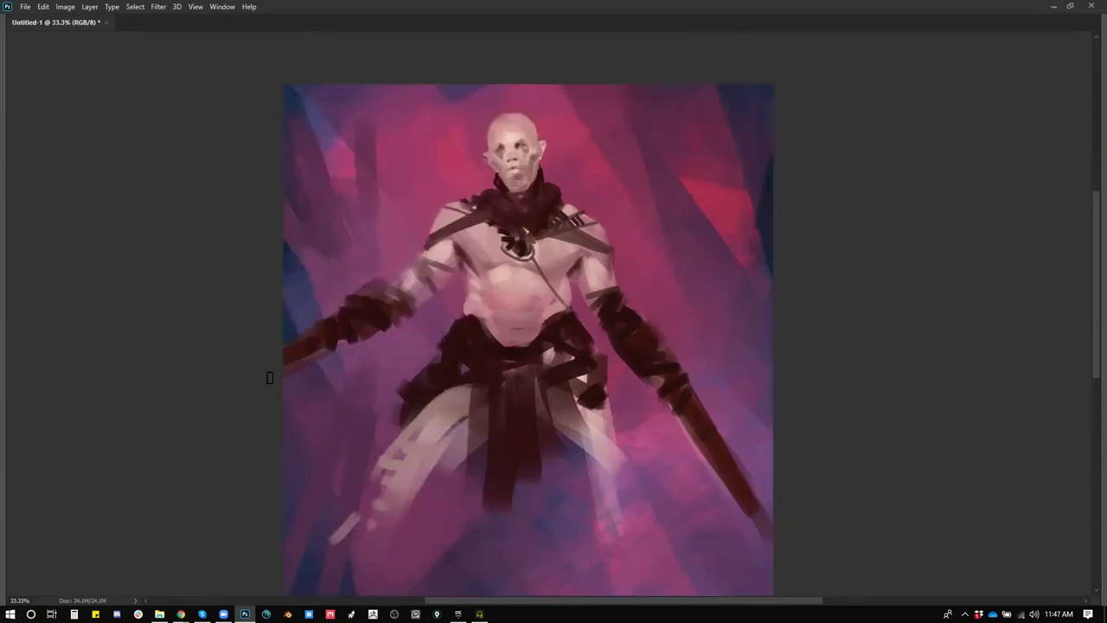
left_click_drag(294, 359, 372, 324)
left_click_drag(297, 361, 423, 300)
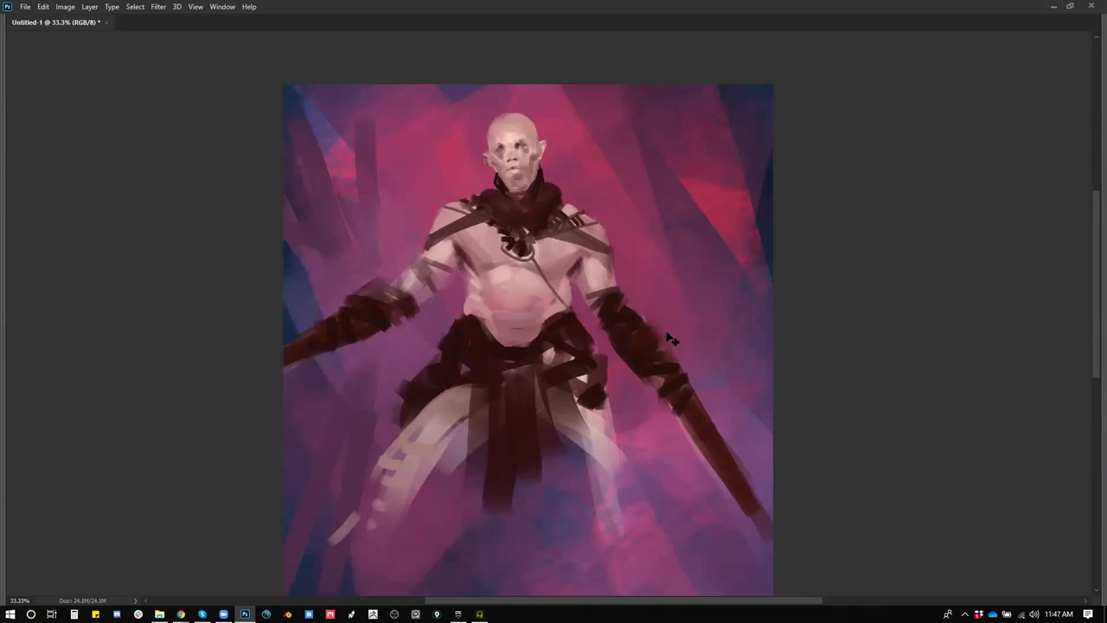
Step: Flip the canvas horizontally and give the lowered gauntlet a dark lower edge, a clawed hand and an elbow spike
key("ctrl+shift+h")
left_click_drag(351, 439, 416, 344)
left_click_drag(502, 264, 371, 416)
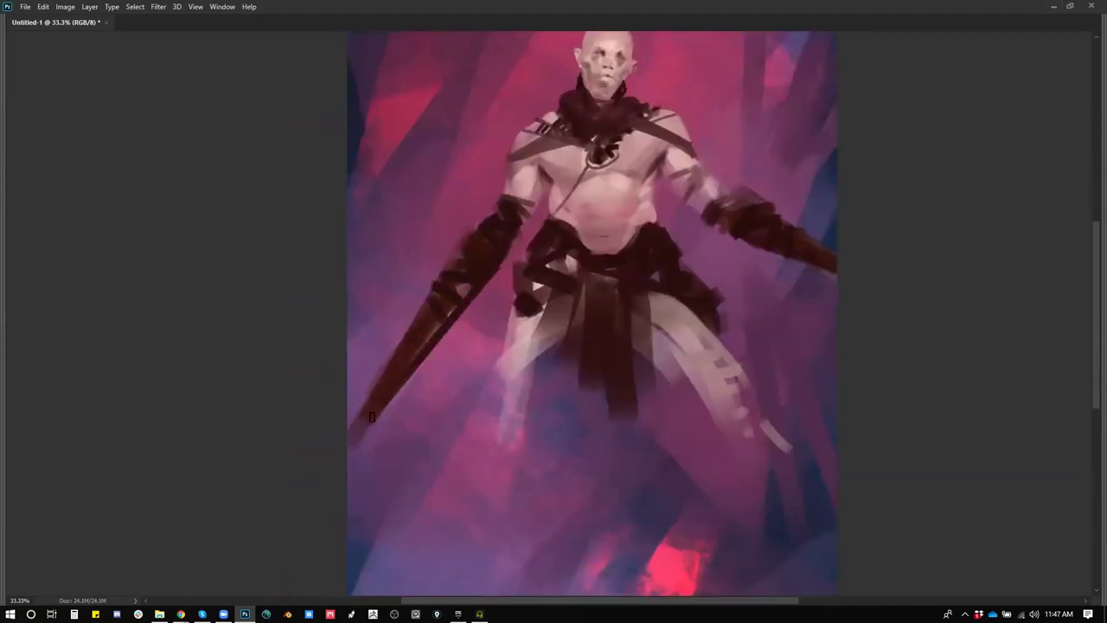
mouse_move(394, 378)
left_mouse_down()
mouse_move(351, 417)
mouse_move(362, 432)
mouse_move(346, 451)
mouse_move(365, 434)
mouse_move(372, 443)
mouse_move(351, 475)
mouse_move(374, 516)
left_mouse_up()
left_click_drag(541, 335, 496, 394)
mouse_move(409, 305)
left_mouse_down()
mouse_move(450, 211)
mouse_move(421, 308)
mouse_move(396, 328)
mouse_move(439, 276)
left_mouse_up()
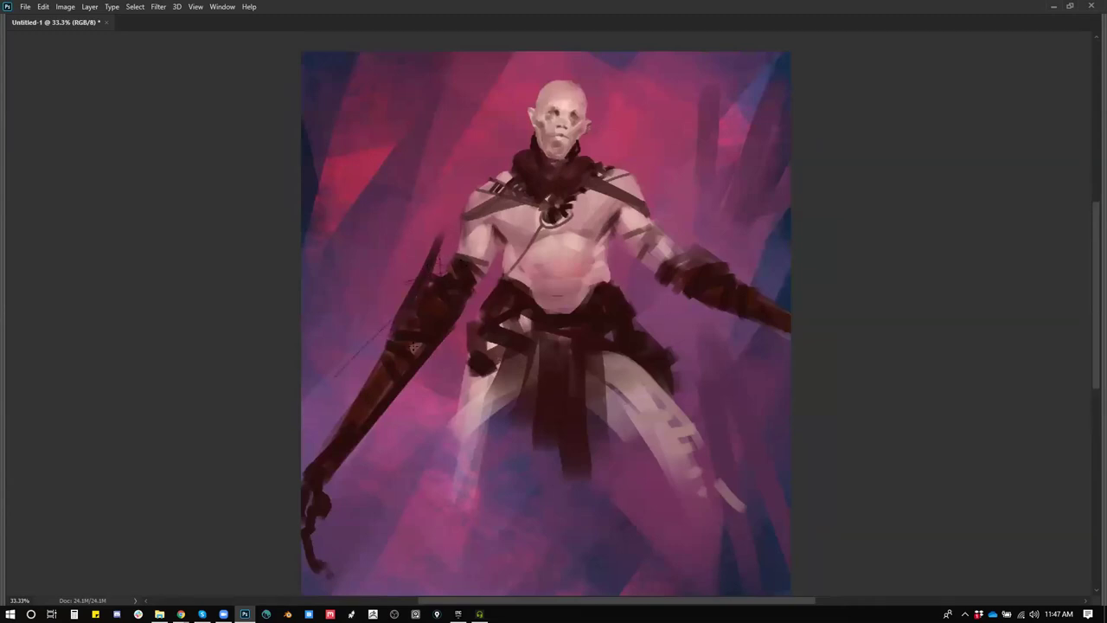
Step: Paint narrow dark straps hanging diagonally from the hip beside the thigh
left_click_drag(469, 356, 416, 424)
left_click_drag(468, 348, 424, 433)
left_click_drag(478, 371, 429, 469)
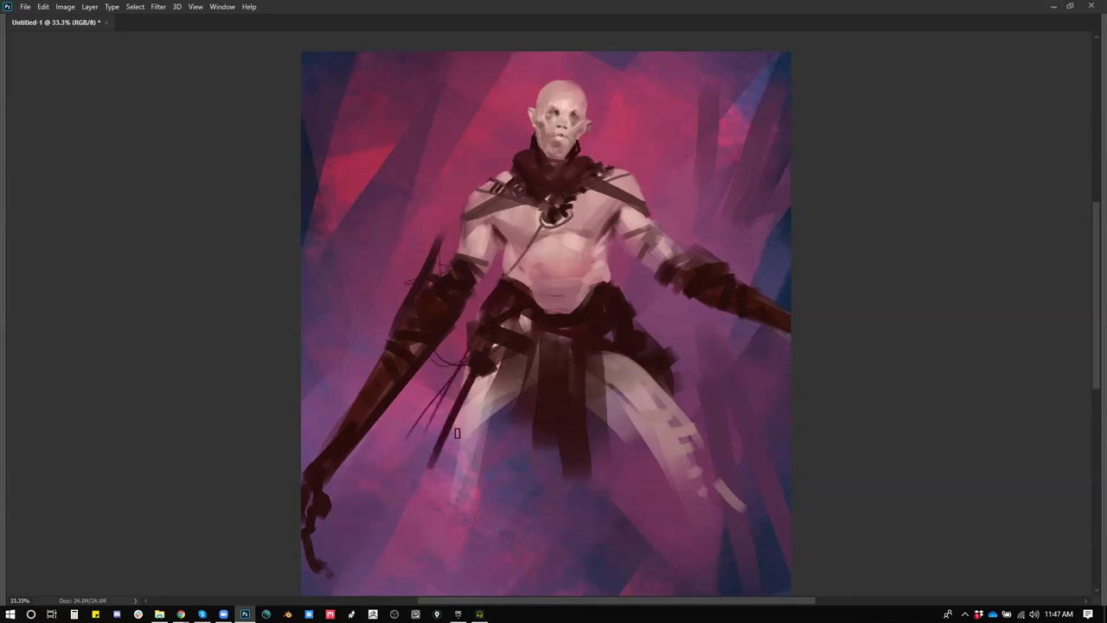
left_click_drag(486, 338, 414, 447)
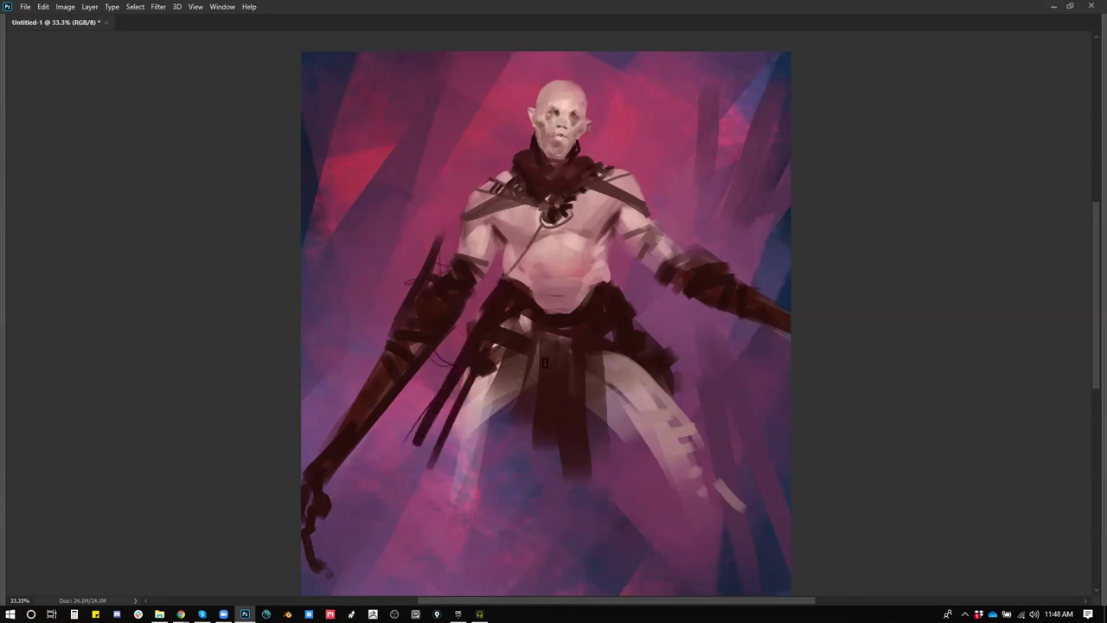
Step: Enlarge the brush and fill out the straight leg below the hanging straps with pale skin tone
mouse_move(490, 378)
left_mouse_down()
mouse_move(515, 361)
mouse_move(466, 490)
left_mouse_up()
key("bracketright")
key("bracketright")
key("bracketright")
key("bracketright")
key("bracketright")
left_click_drag(510, 395, 448, 533)
Step: Reduce the brush and wrap dark brown straps across the thighs on both sides of the loincloth
mouse_move(563, 353)
left_mouse_down()
mouse_move(577, 308)
mouse_move(549, 351)
left_mouse_up()
key("bracketleft")
key("bracketleft")
key("bracketleft")
key("bracketleft")
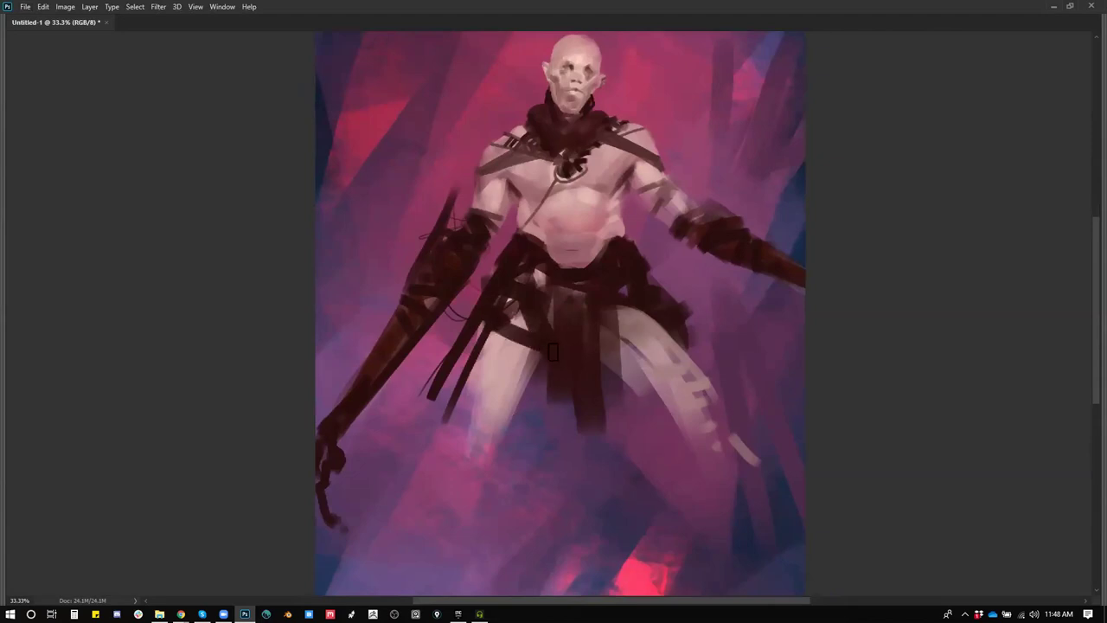
left_click_drag(604, 327, 658, 315)
left_click_drag(604, 363, 668, 338)
left_click_drag(583, 349, 578, 377)
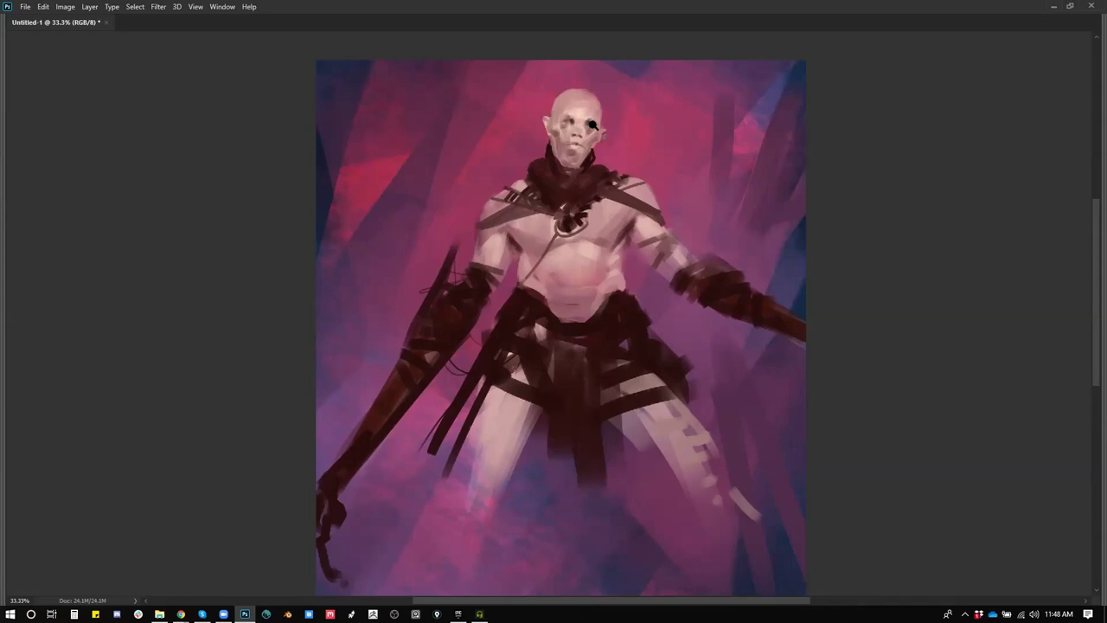
Step: Flip the canvas horizontally and place small dark accents on both sides of the chest
scroll(592, 127, "up", 1)
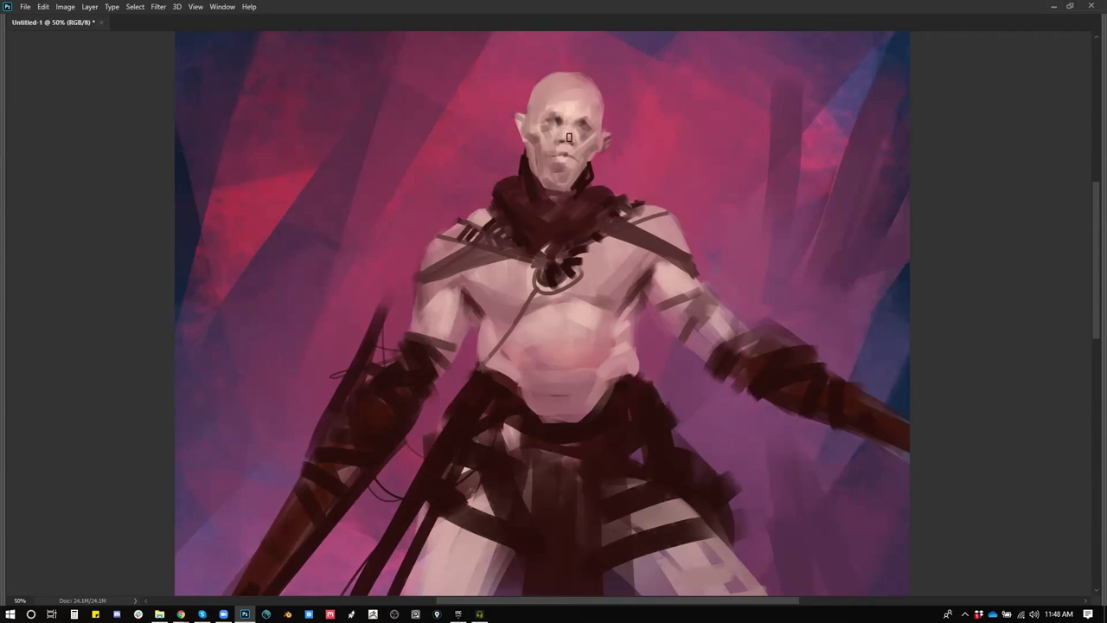
key("ctrl+shift+h")
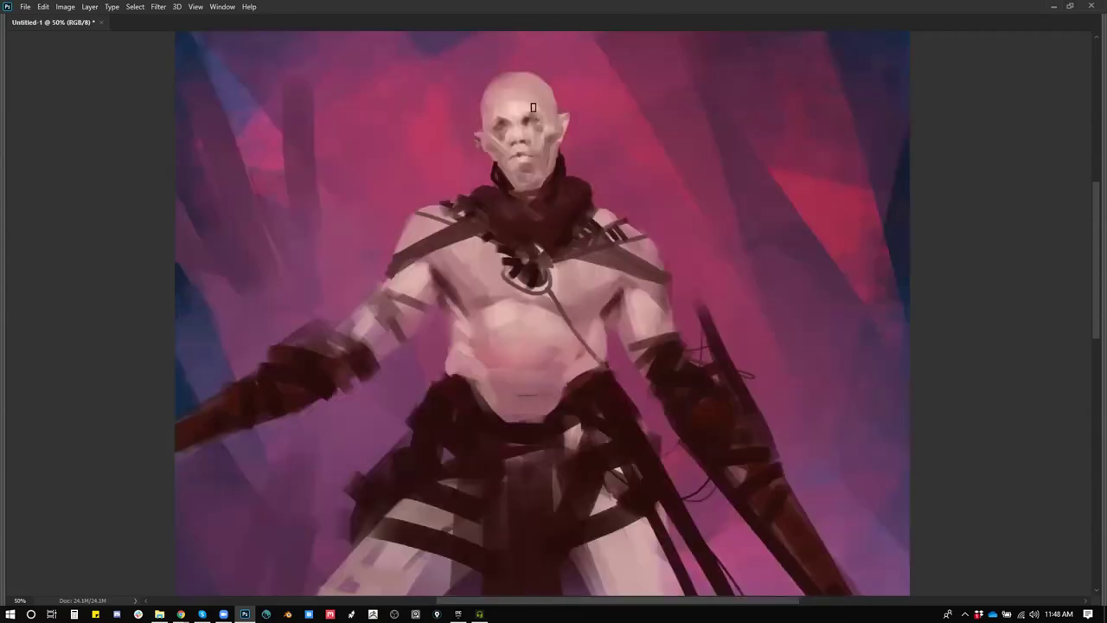
key("ctrl+minus")
key("ctrl+minus")
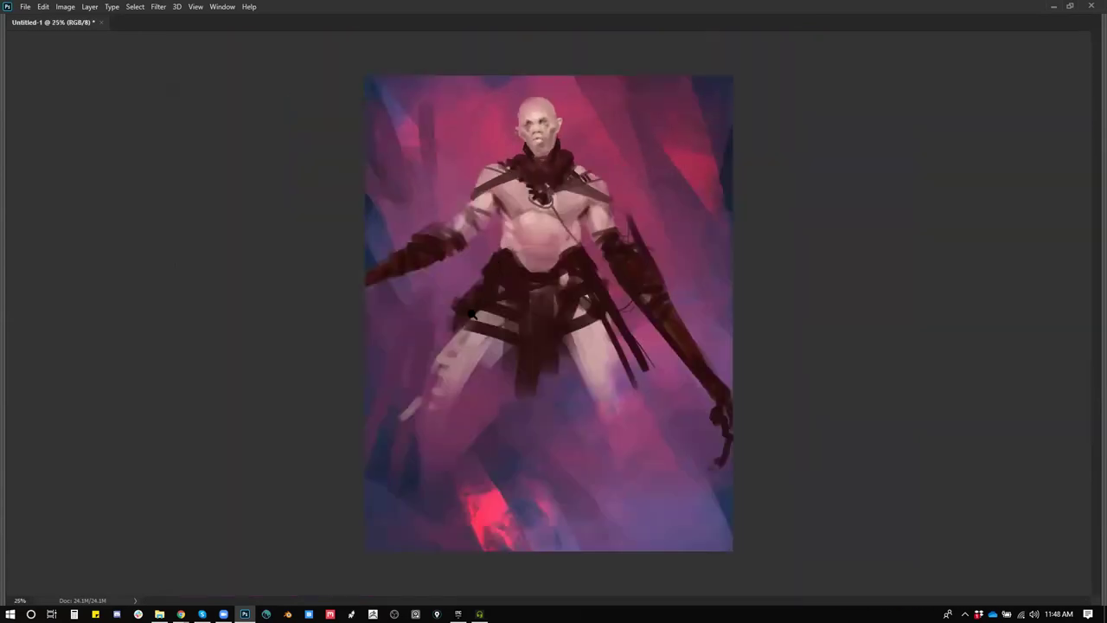
key("ctrl+plus")
key("ctrl+plus")
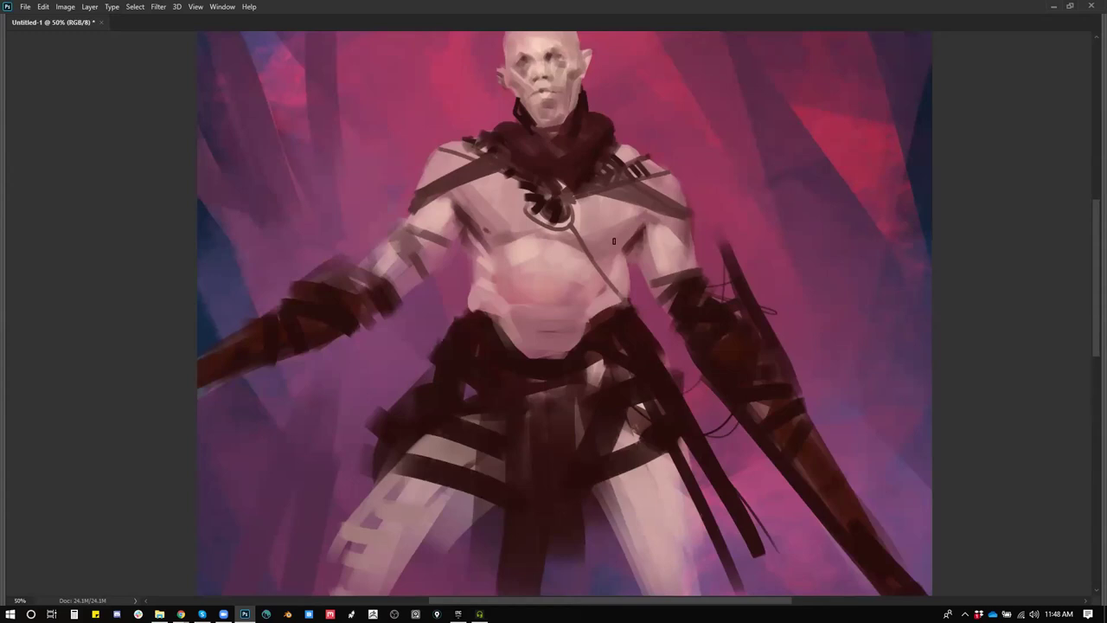
key("ctrl+minus")
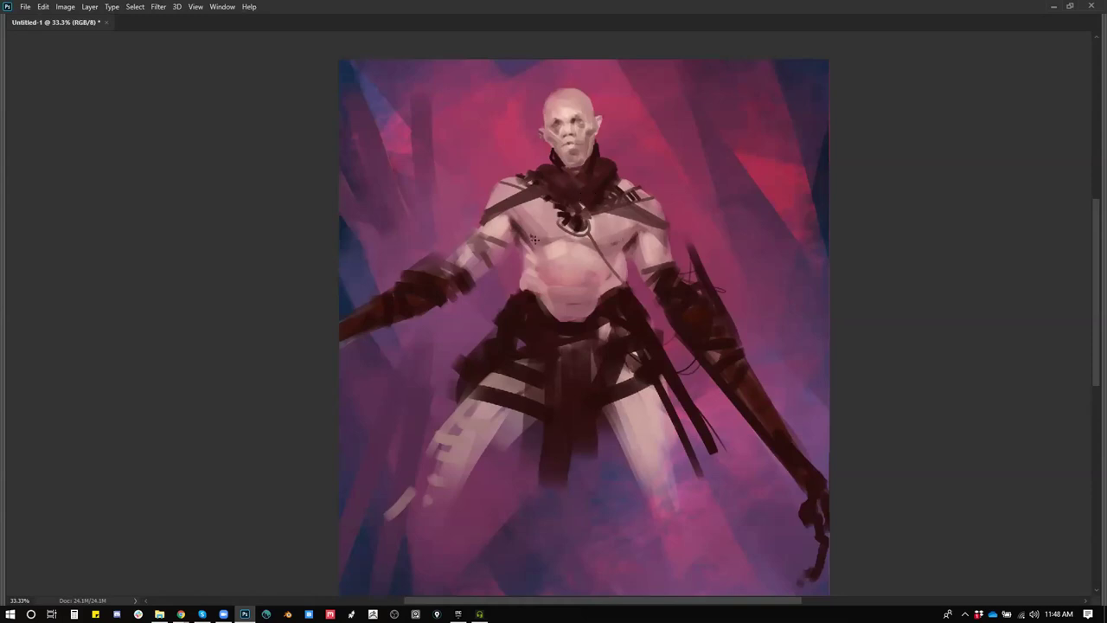
scroll(515, 253, "up", 1)
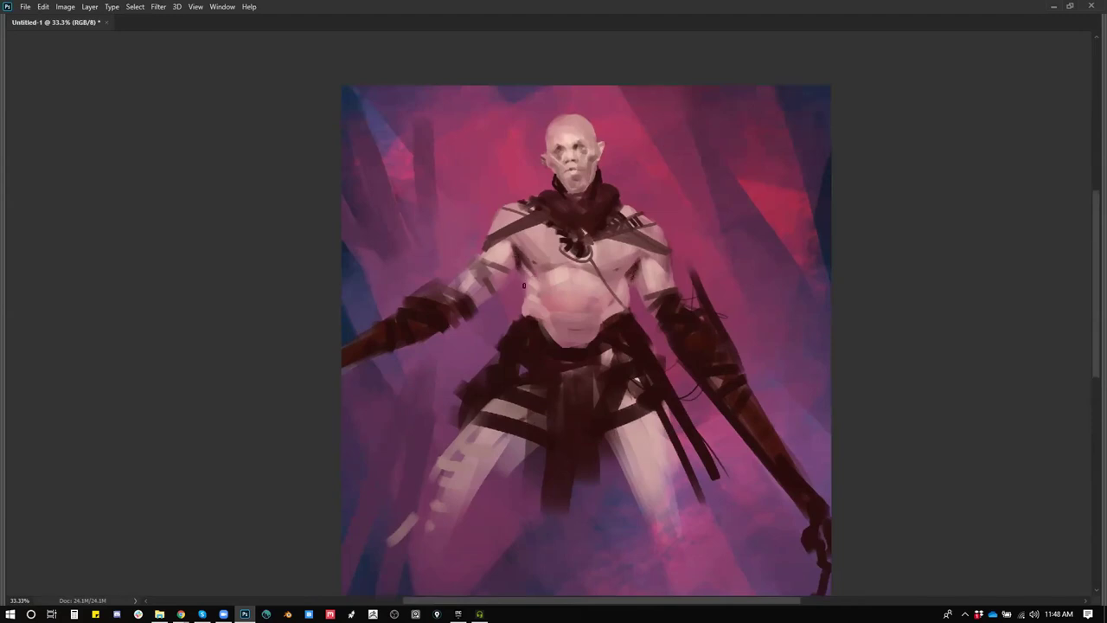
left_click_drag(579, 288, 539, 226)
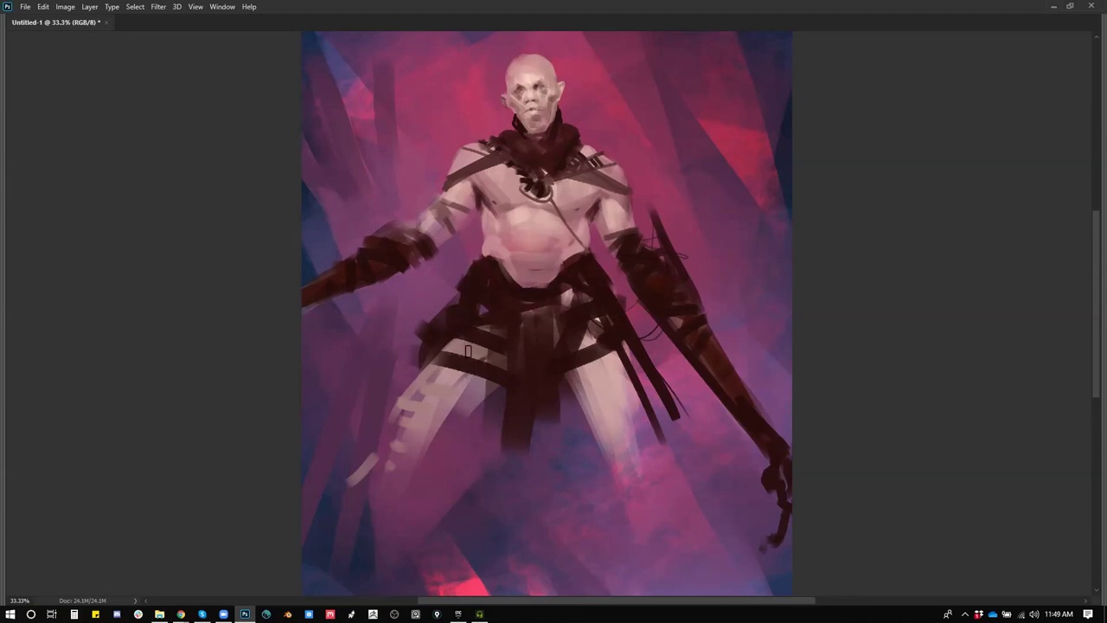
Step: Enlarge the brush and blend pinkish tones over the outer edge of the bent leg, trimming the thigh straps
key("]")
key("]")
key("]")
left_click_drag(445, 350, 396, 465)
left_click_drag(443, 373, 468, 383)
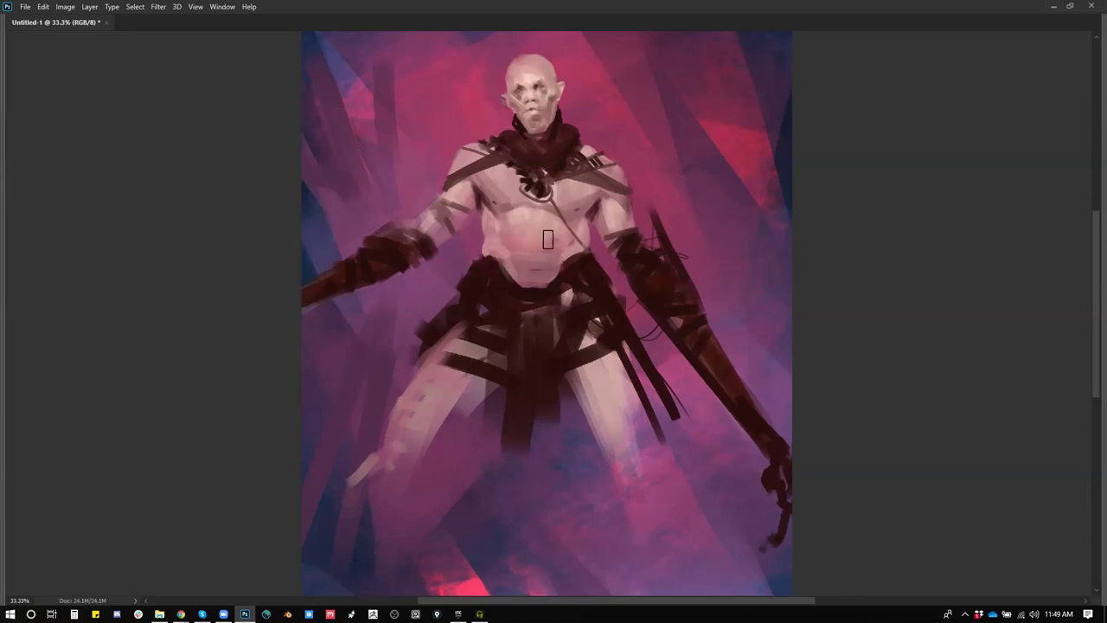
scroll(475, 207, "up", 2)
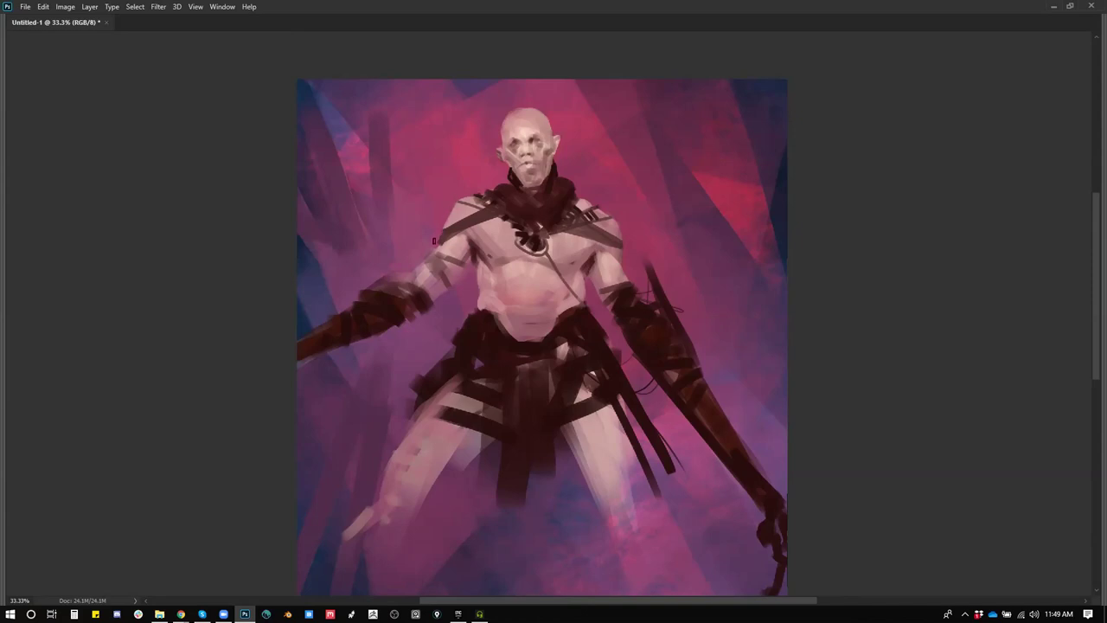
Step: Paint crossed dark straps on the bent leg's thigh and thin dark lines across both thighs
key("ctrl+minus")
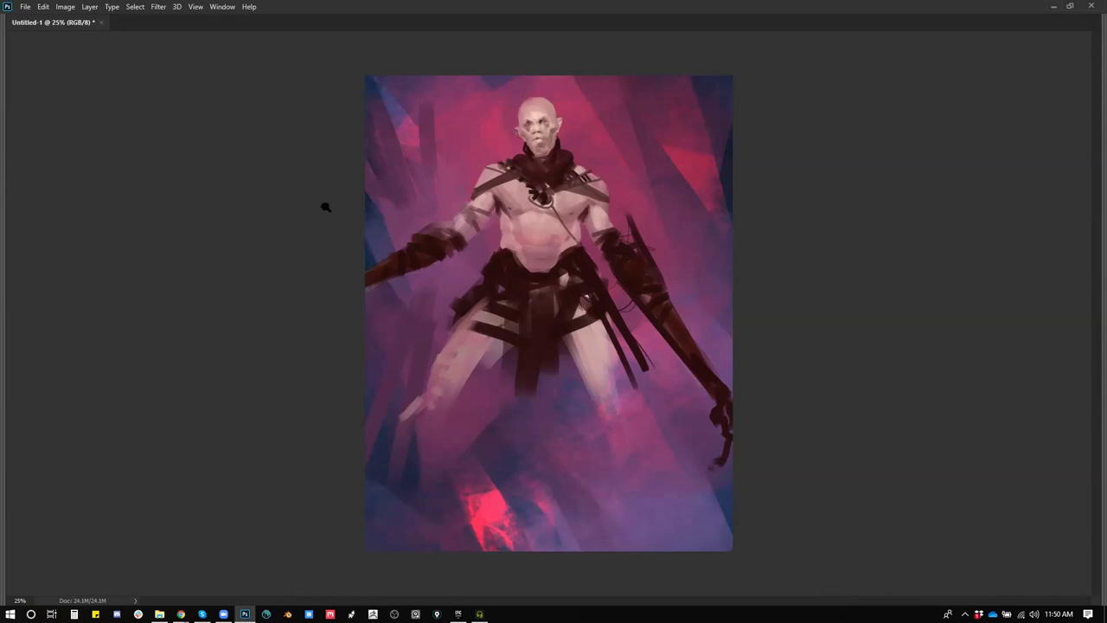
left_click(560, 246)
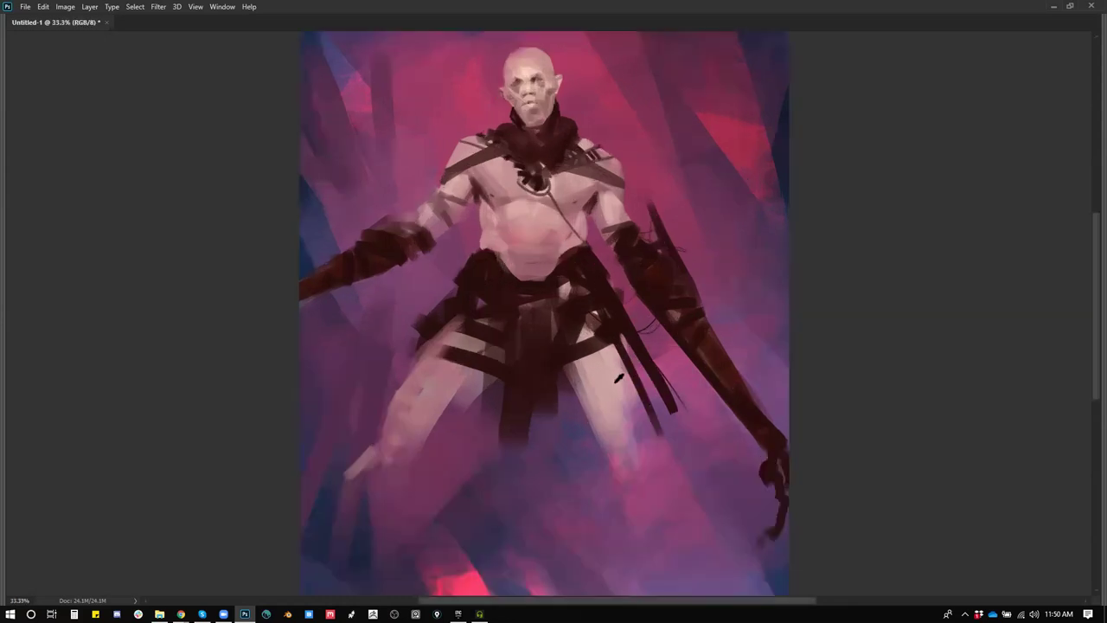
mouse_move(431, 339)
left_mouse_down()
mouse_move(473, 321)
mouse_move(424, 386)
mouse_move(396, 398)
mouse_move(421, 420)
left_mouse_up()
left_click_drag(593, 418, 608, 348)
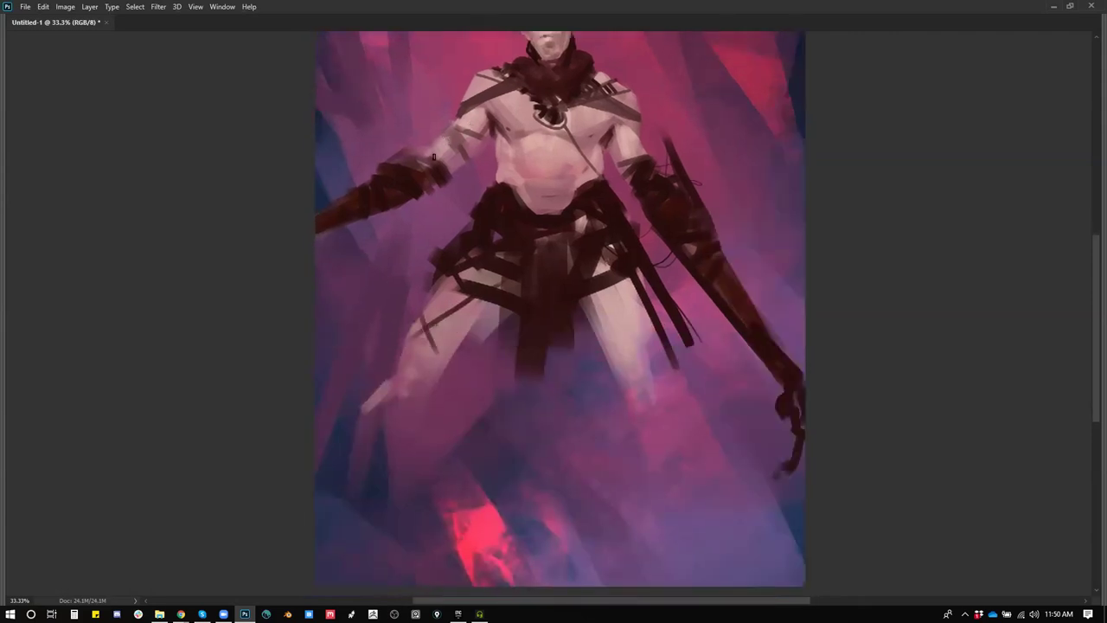
left_click_drag(548, 188, 525, 260)
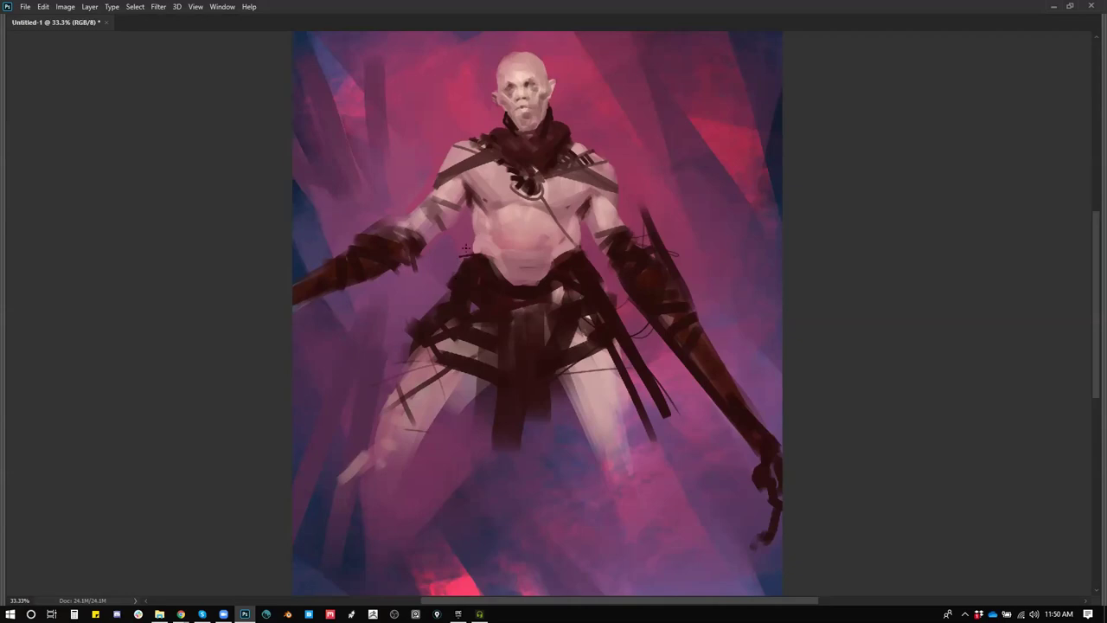
Step: Add dark pointed strokes at the sides of the belt and define the bent leg's knee in pale skin tone
left_click_drag(451, 251, 495, 263)
left_click_drag(558, 303, 574, 231)
left_click_drag(445, 275, 472, 309)
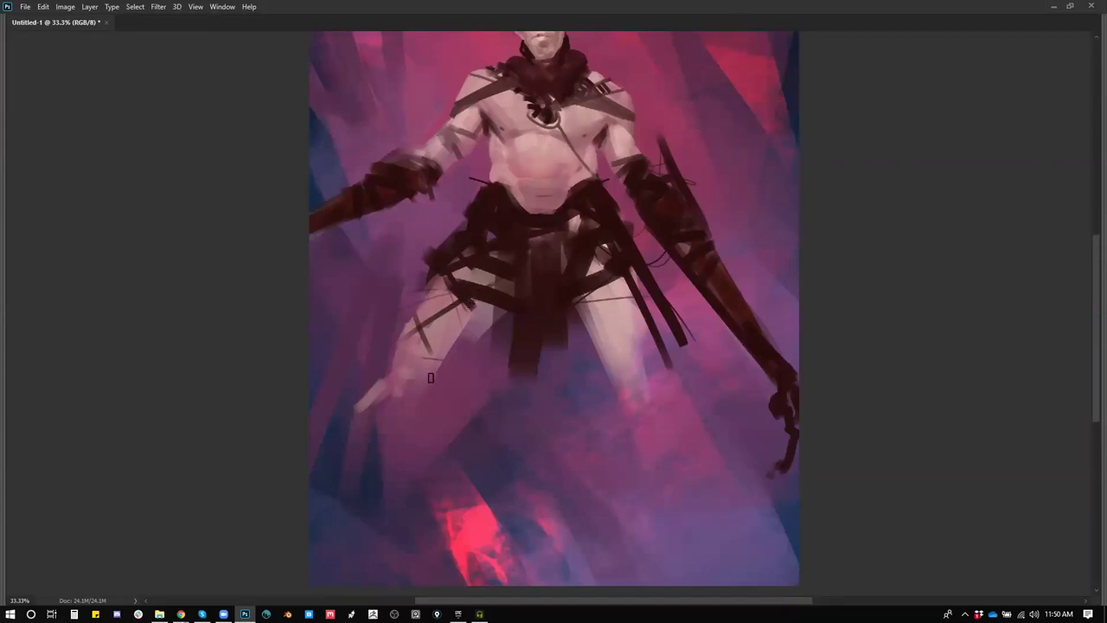
left_click_drag(414, 384, 399, 400)
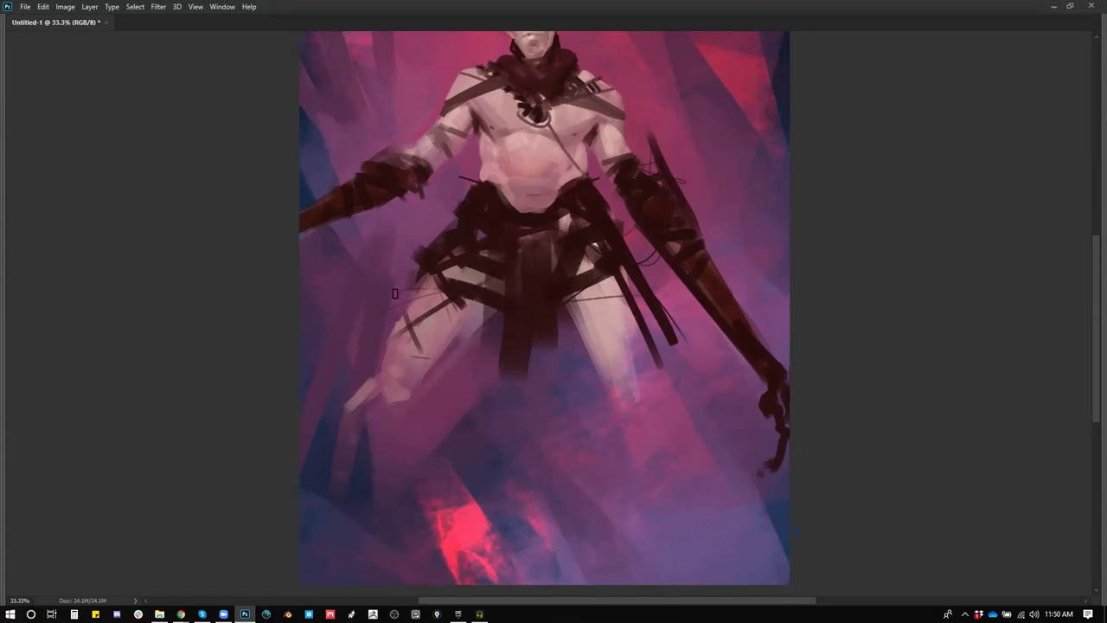
right_click(551, 251)
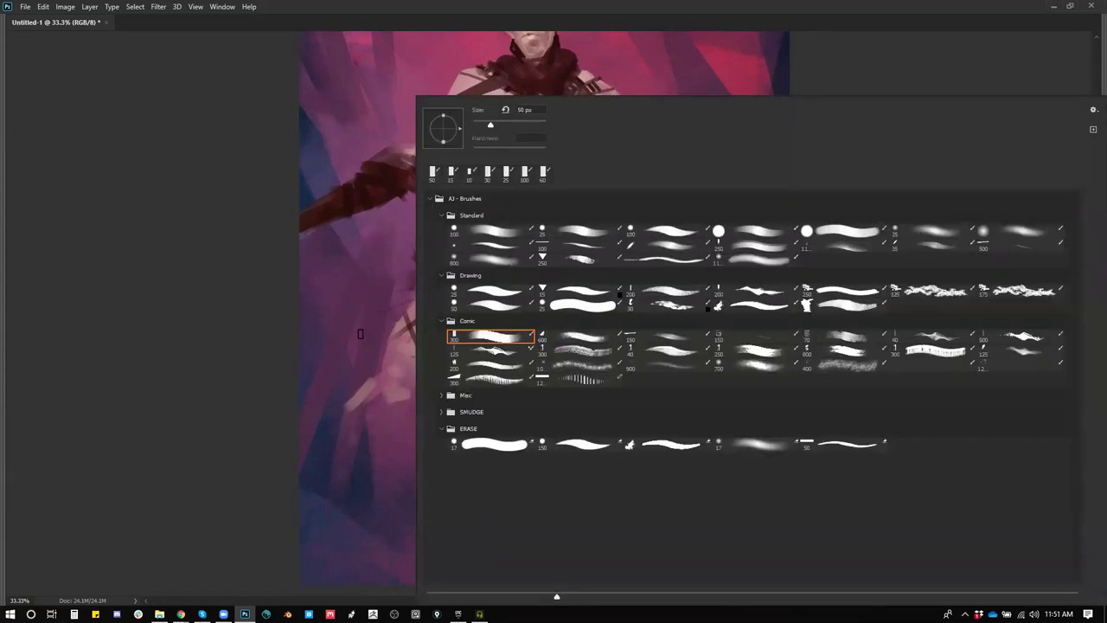
key("Escape")
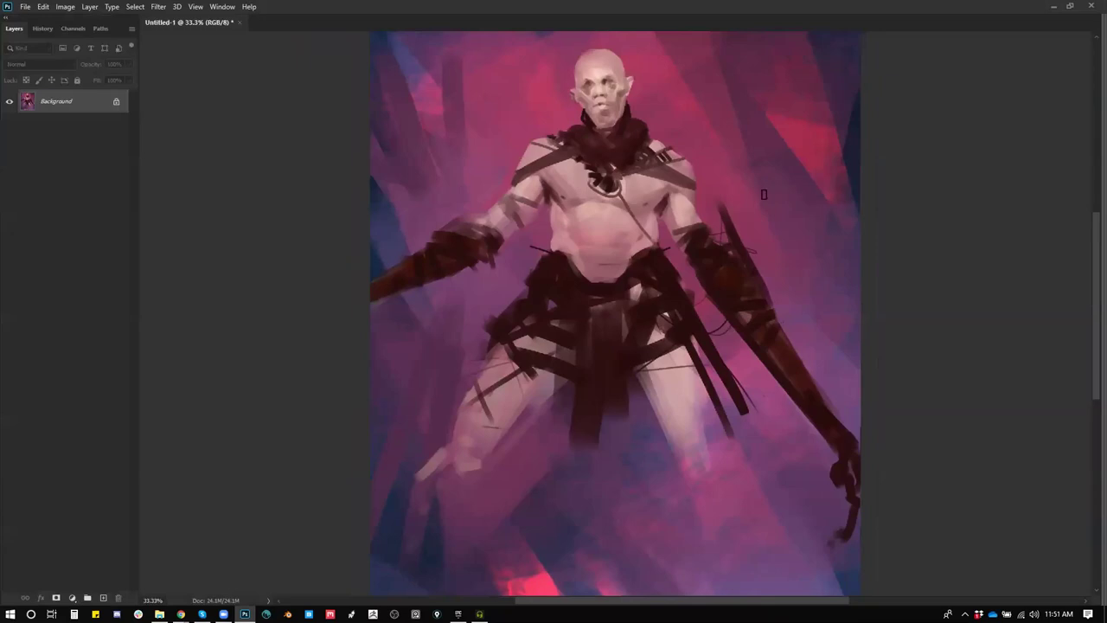
Step: Choose a bright crimson and brush it over the dark hip cloth and loincloth
key("F7")
key("F6")
left_click(1028, 79)
left_click(1050, 48)
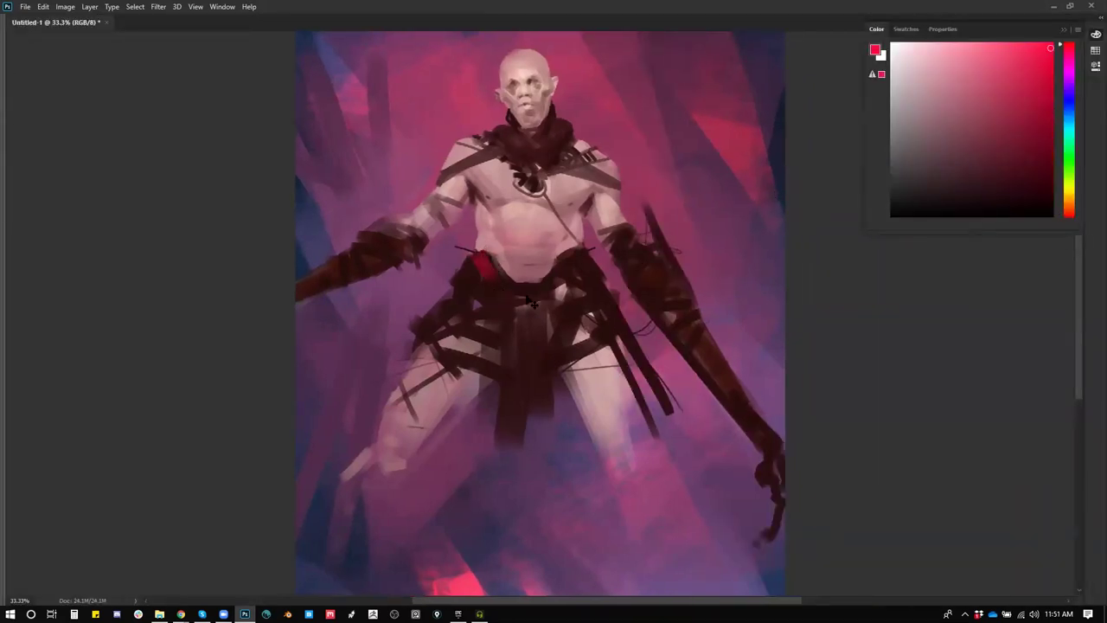
left_click_drag(477, 257, 547, 362)
left_click_drag(491, 278, 553, 343)
Step: Sample dark reds from the cloth and paint shadowed folds across the crimson loincloth
left_click(509, 306, "alt")
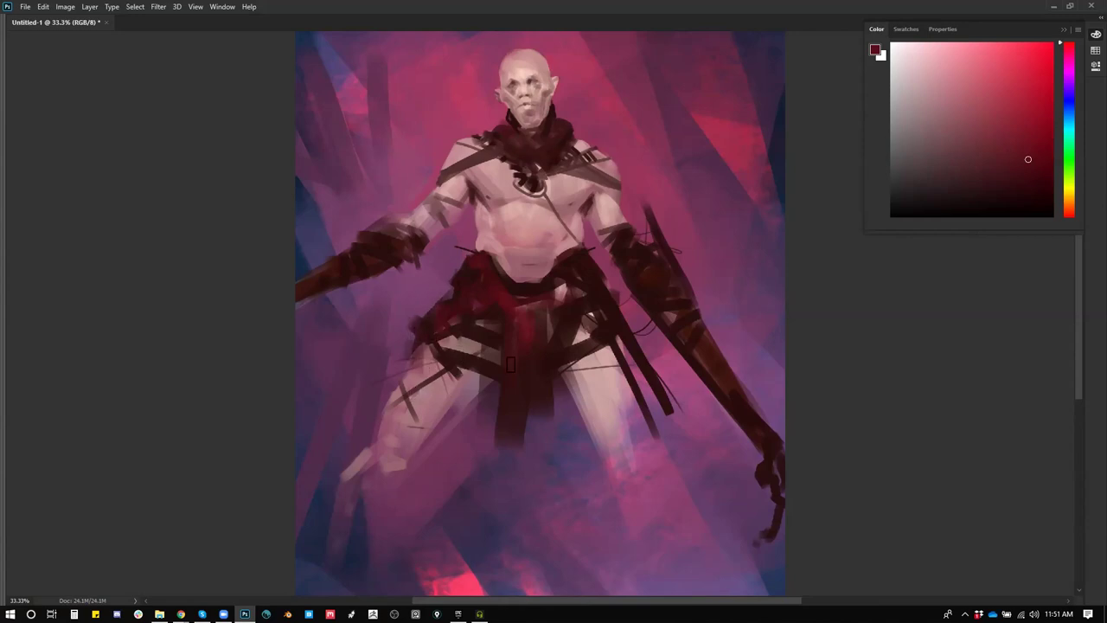
left_click(502, 299, "alt")
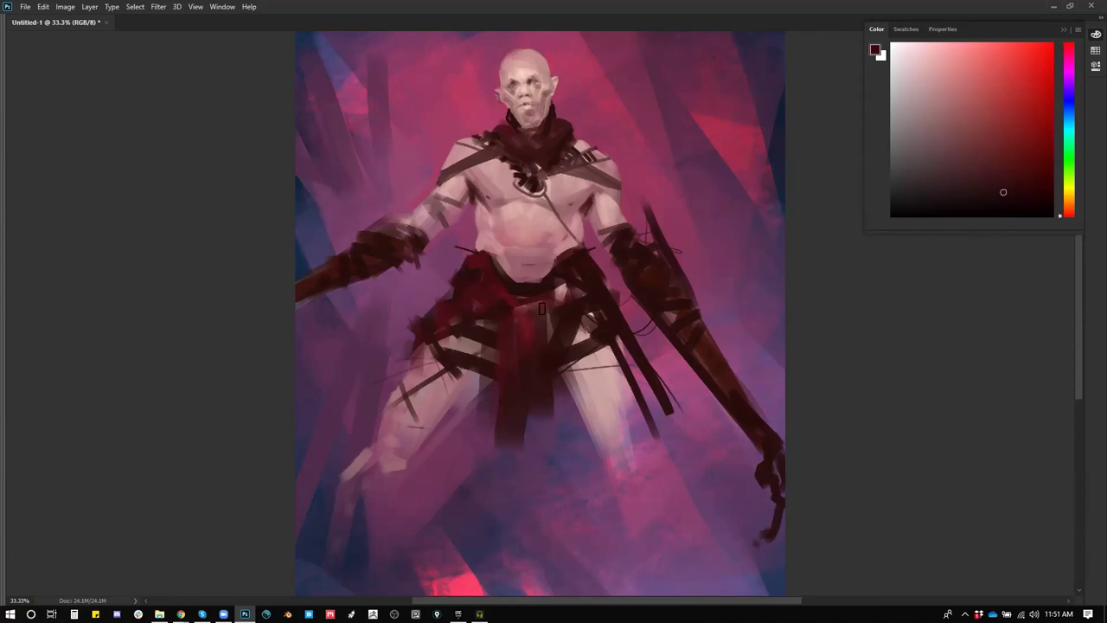
left_click_drag(510, 349, 534, 334)
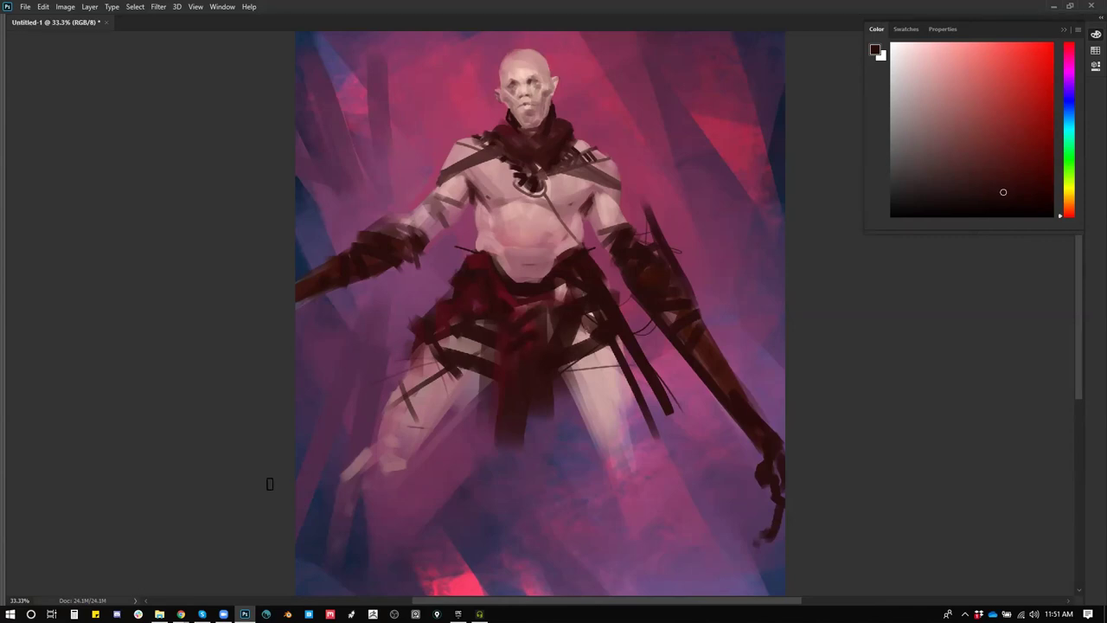
left_click(548, 281, "alt")
left_click(476, 193, "alt")
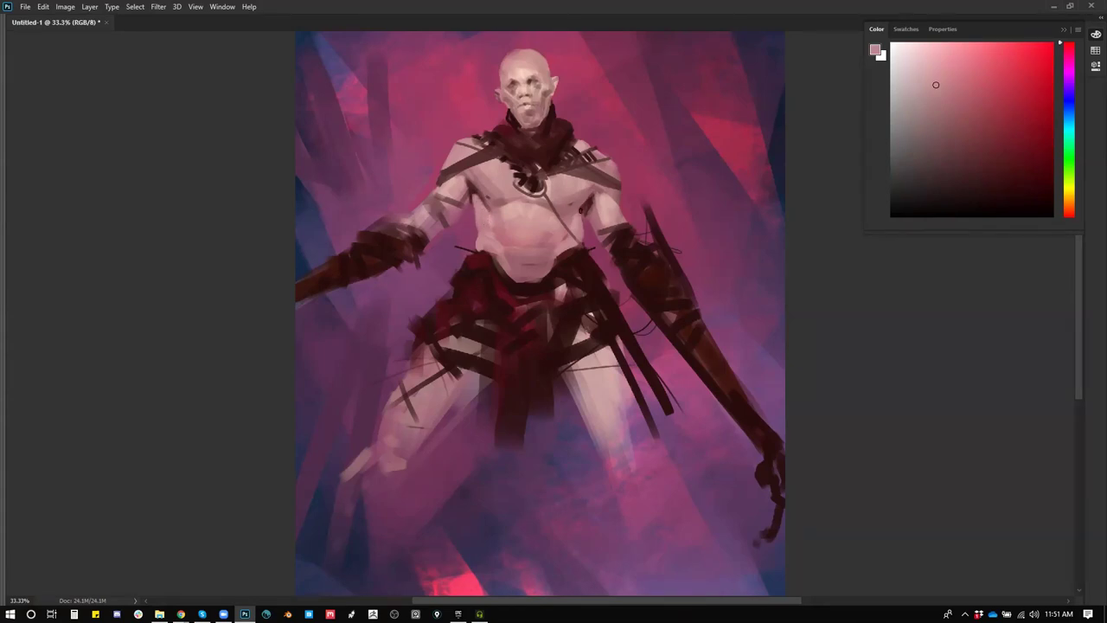
Step: Flip the canvas horizontally, enlarge the brush and shade the straight leg's thigh, adding a dark patch below the knee
key("ctrl+minus")
key("ctrl+minus")
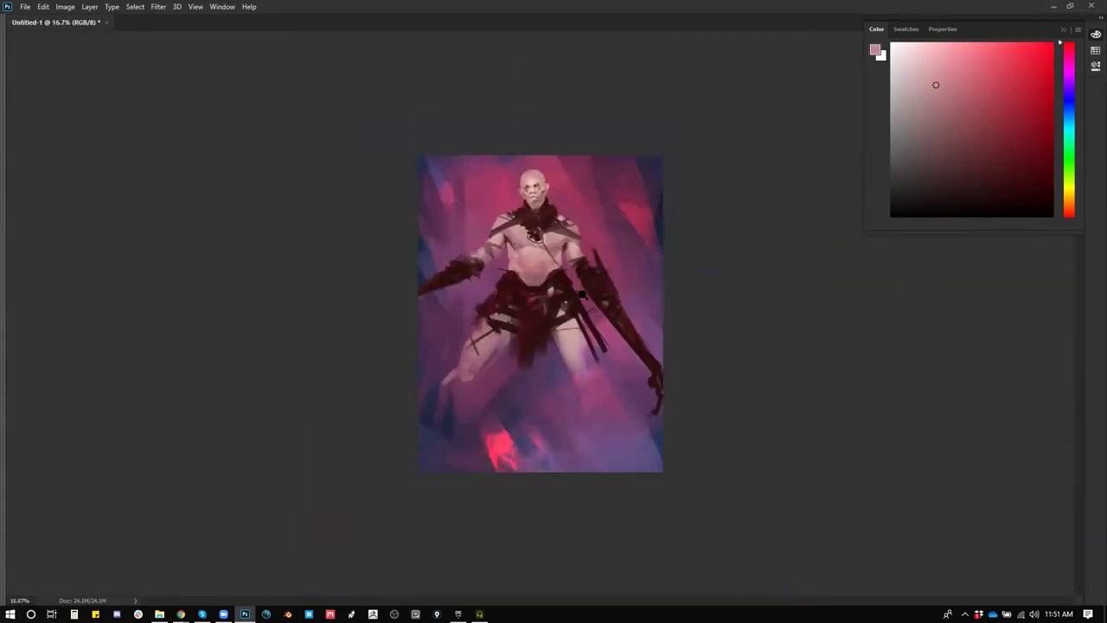
key("ctrl+shift+h")
key("ctrl+plus")
key("ctrl+plus")
left_click(507, 312, "alt")
key("]")
key("]")
key("]")
key("]")
key("]")
key("]")
key("]")
key("]")
mouse_move(445, 328)
left_mouse_down()
mouse_move(491, 338)
mouse_move(456, 348)
mouse_move(429, 376)
mouse_move(452, 423)
mouse_move(424, 407)
mouse_move(408, 421)
mouse_move(407, 452)
left_mouse_up()
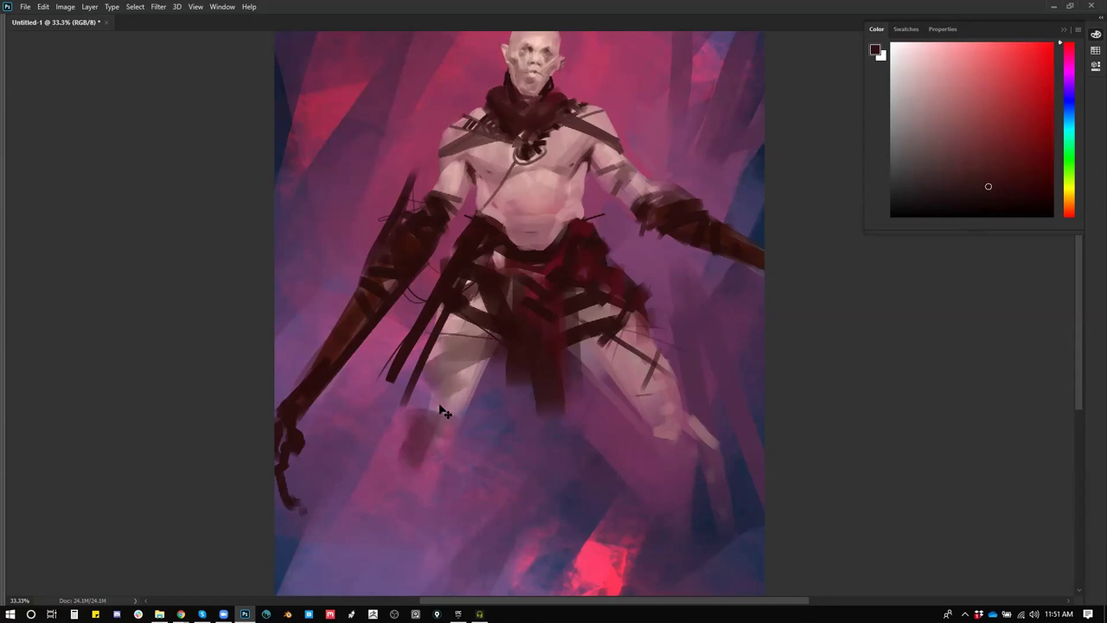
Step: Darken the lowered forearm's gauntlet with sampled dark brown and wrap a dark strap around the outstretched upper arm
key("ctrl+minus")
key("ctrl+plus")
left_click(440, 294, "alt")
mouse_move(421, 295)
left_mouse_down()
mouse_move(444, 288)
mouse_move(411, 325)
left_mouse_up()
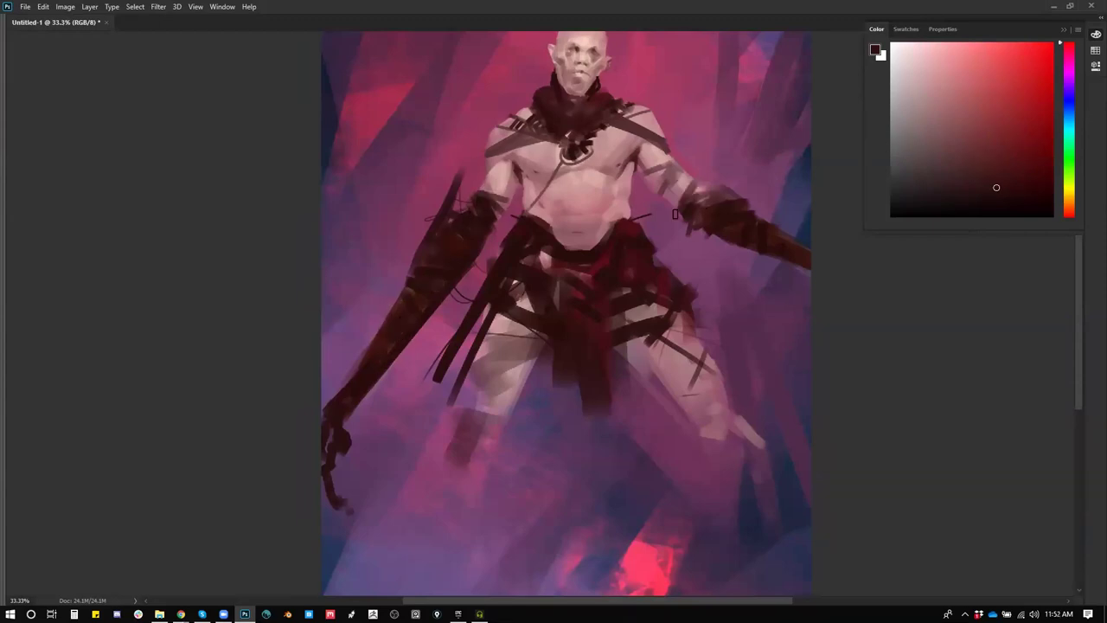
left_click_drag(662, 193, 698, 181)
left_click_drag(567, 130, 565, 170)
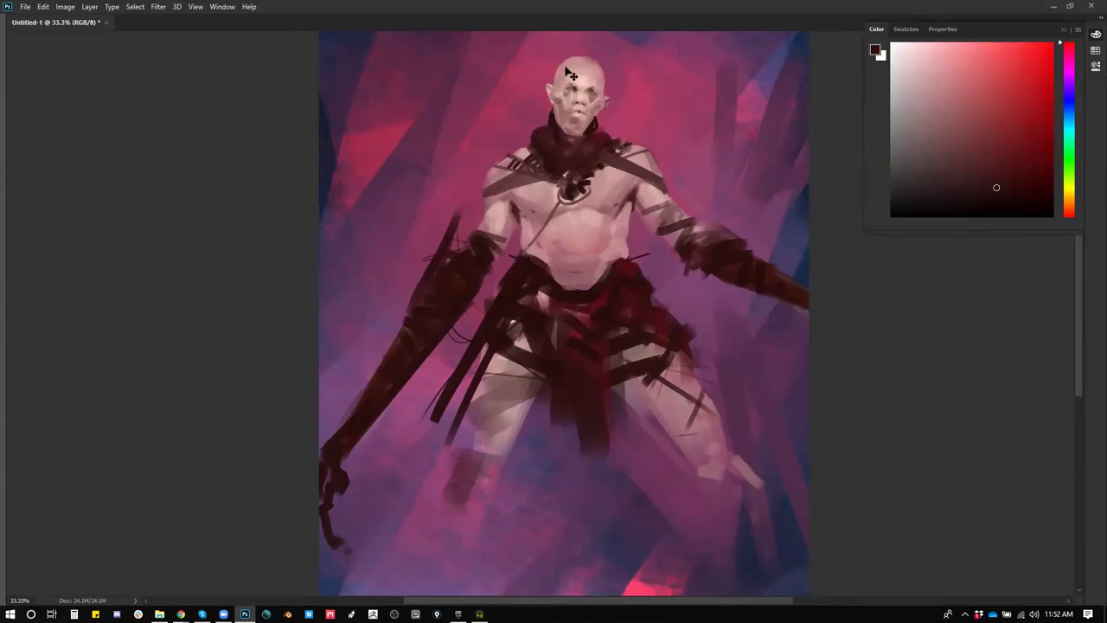
Step: Try a stroke beside the ear with a colour sampled from the figure
left_click(566, 64, "alt")
left_click(562, 71, "alt")
left_click(550, 73, "alt")
left_click(593, 126, "alt")
left_click_drag(600, 93, 614, 112)
key("ctrl+z")
Step: Sample pale skin tones from the torso and forehead and dab light highlights onto the torso
left_click_drag(593, 194, 557, 206)
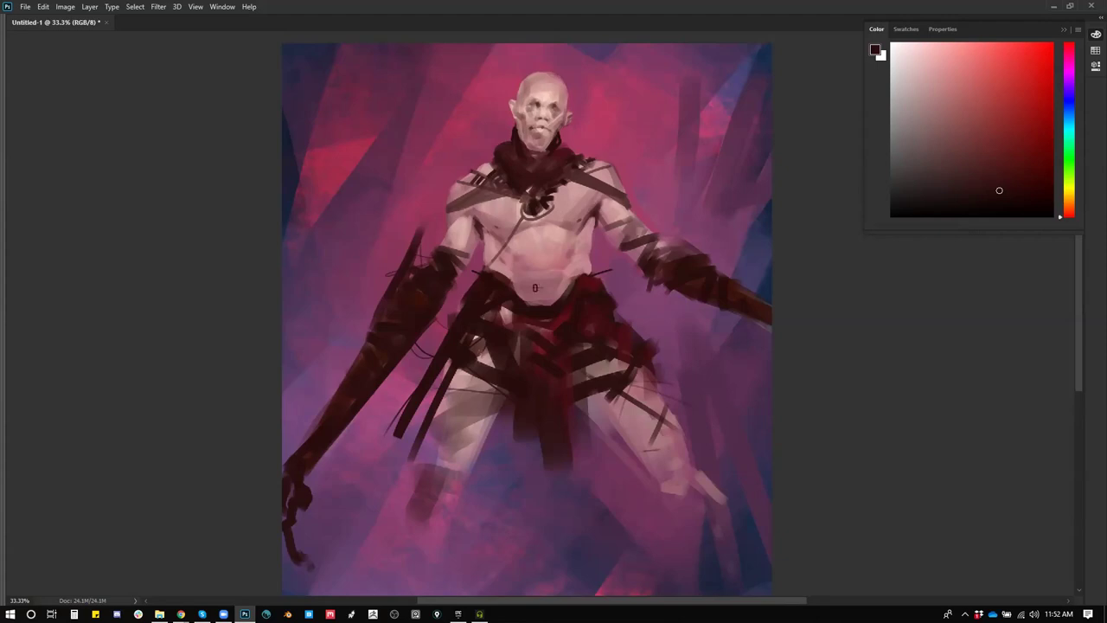
left_click(550, 235, "alt")
left_click(541, 227, "alt")
left_click_drag(482, 211, 449, 185)
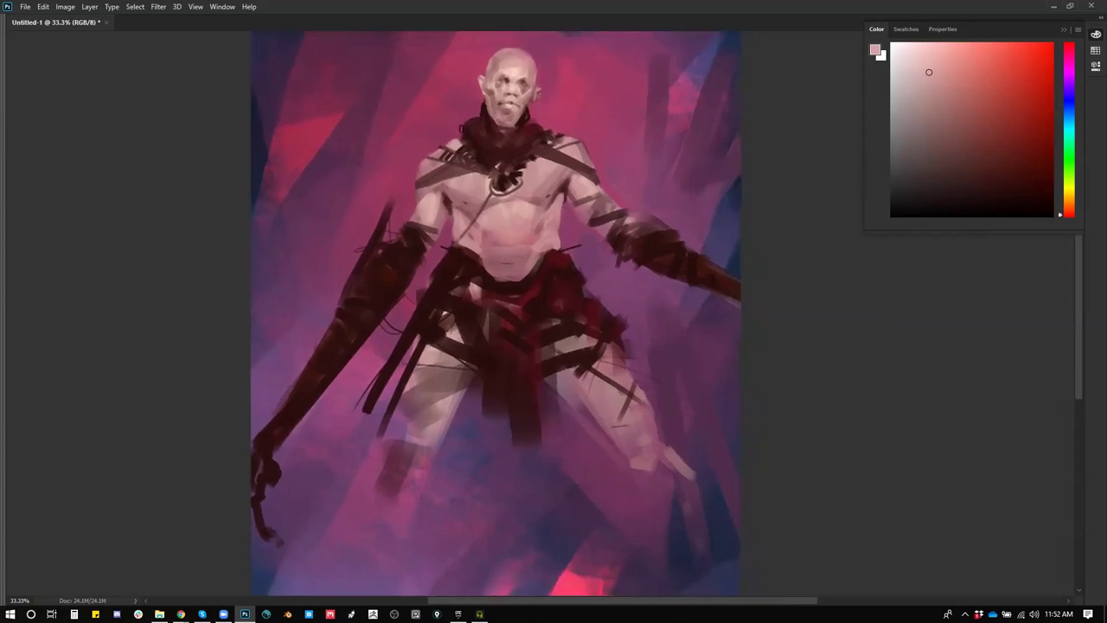
left_click(517, 71, "alt")
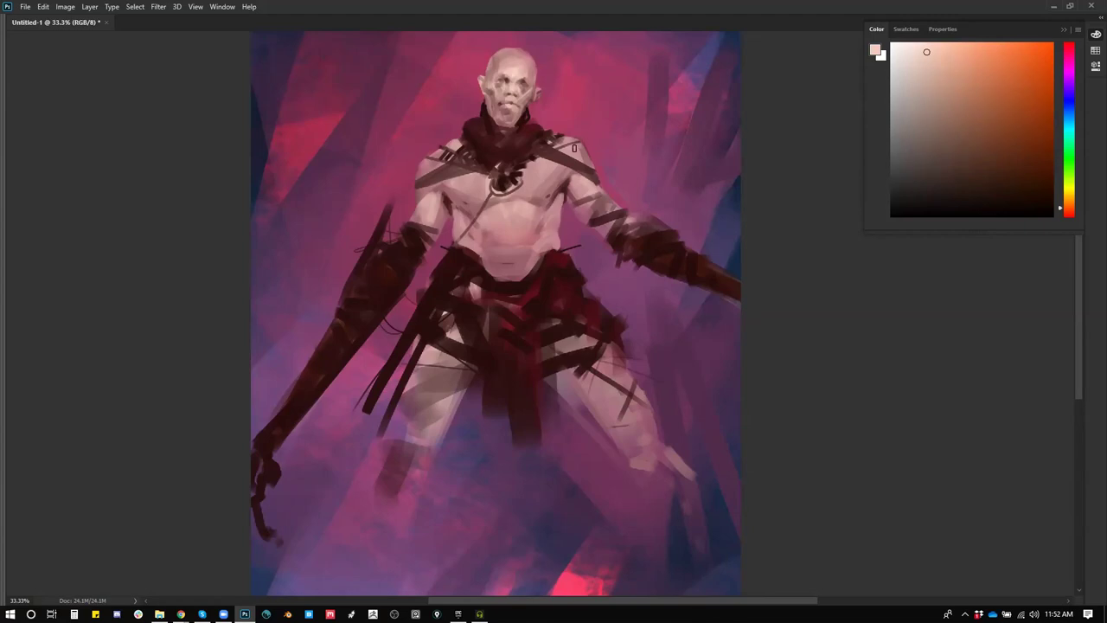
left_click_drag(559, 244, 573, 237)
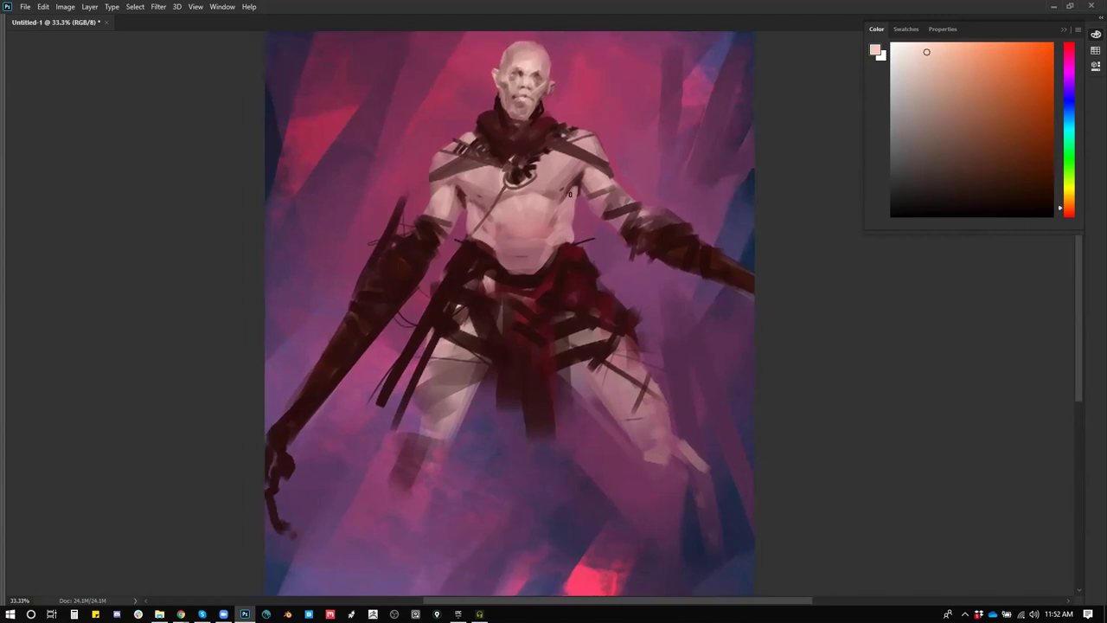
left_click(561, 215)
left_click(545, 230)
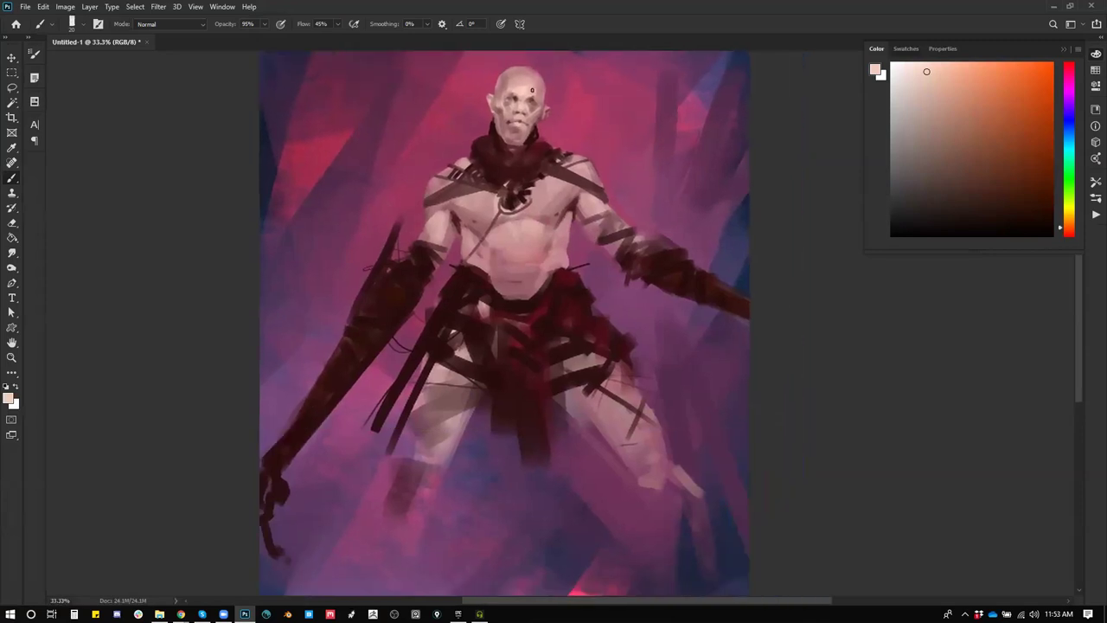
scroll(528, 93, "up", 1)
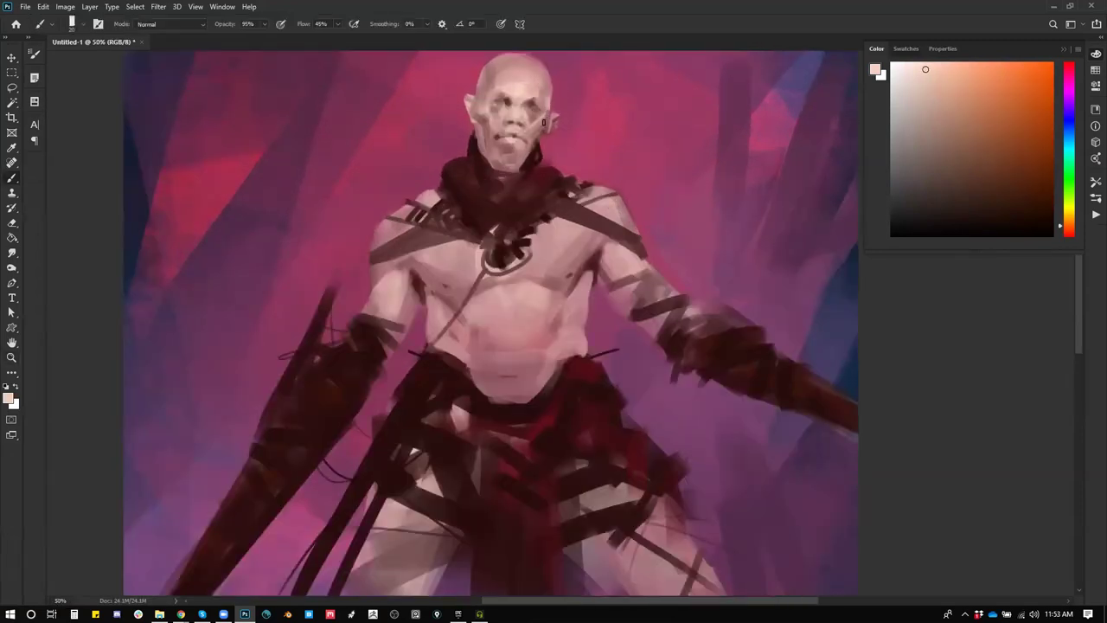
key("z")
left_click(578, 147, "alt")
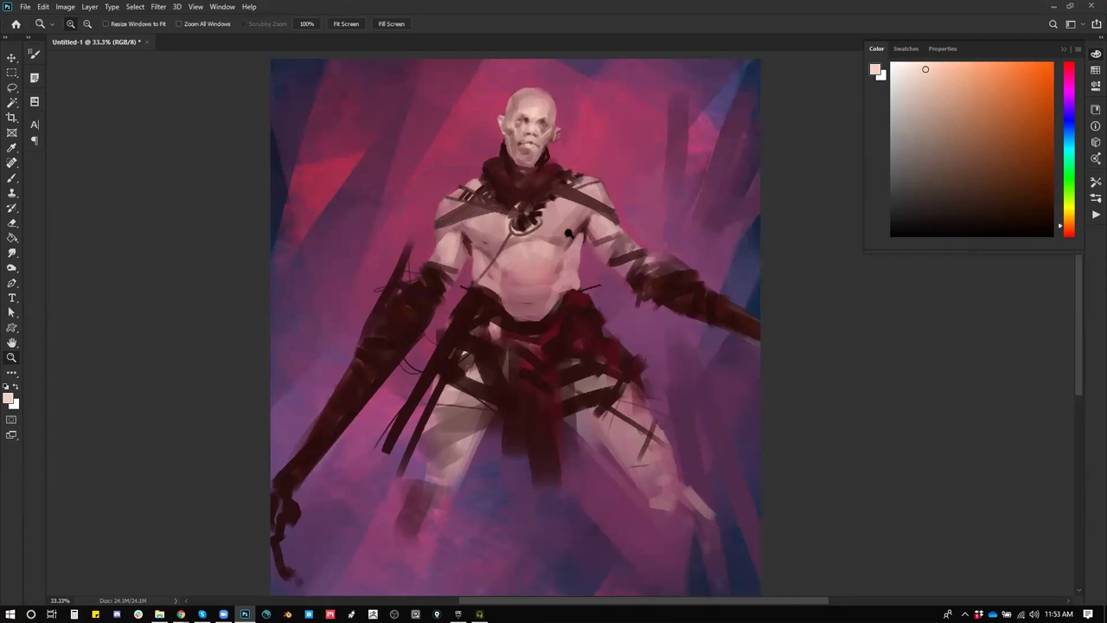
left_click_drag(531, 139, 543, 122)
key("b")
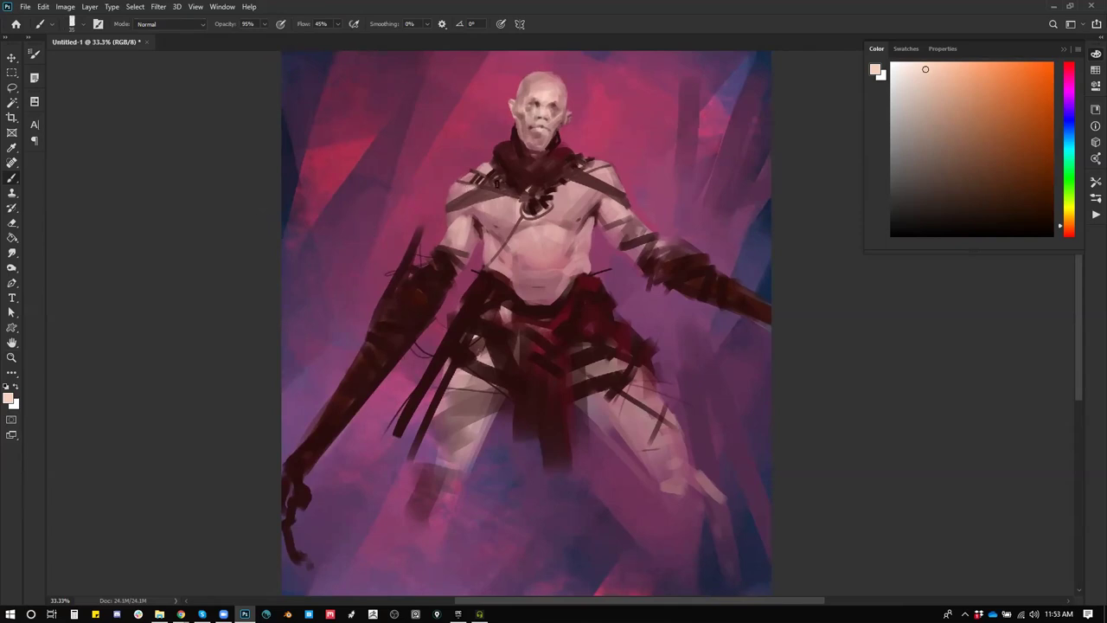
left_click_drag(538, 260, 548, 248)
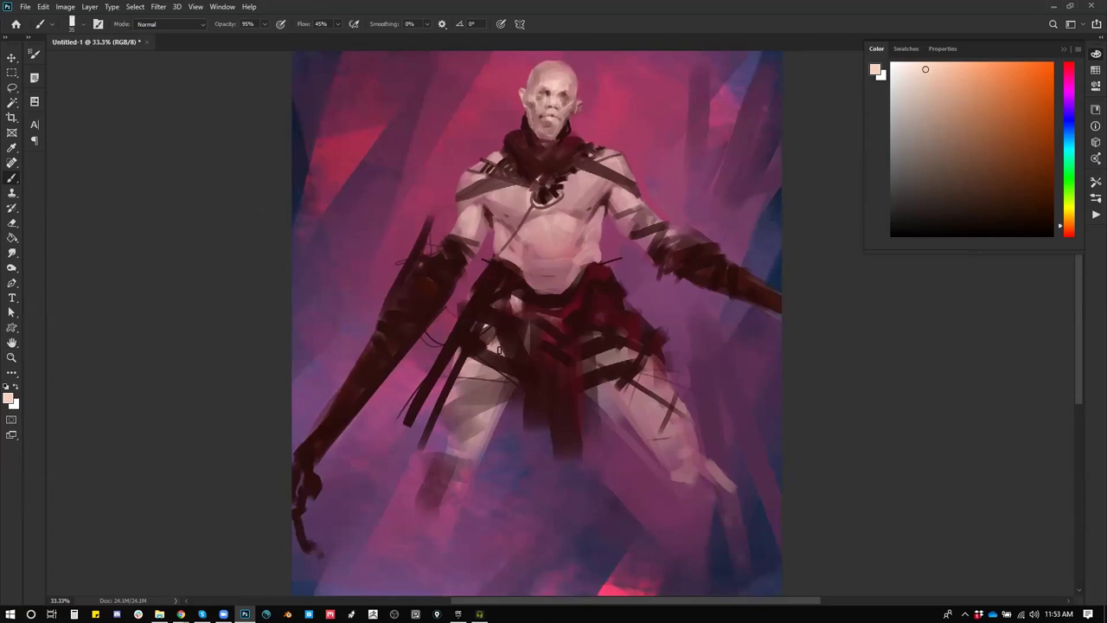
Step: Touch up the pale skin on the torso and face with tones sampled from the forehead
left_click_drag(524, 203, 491, 204)
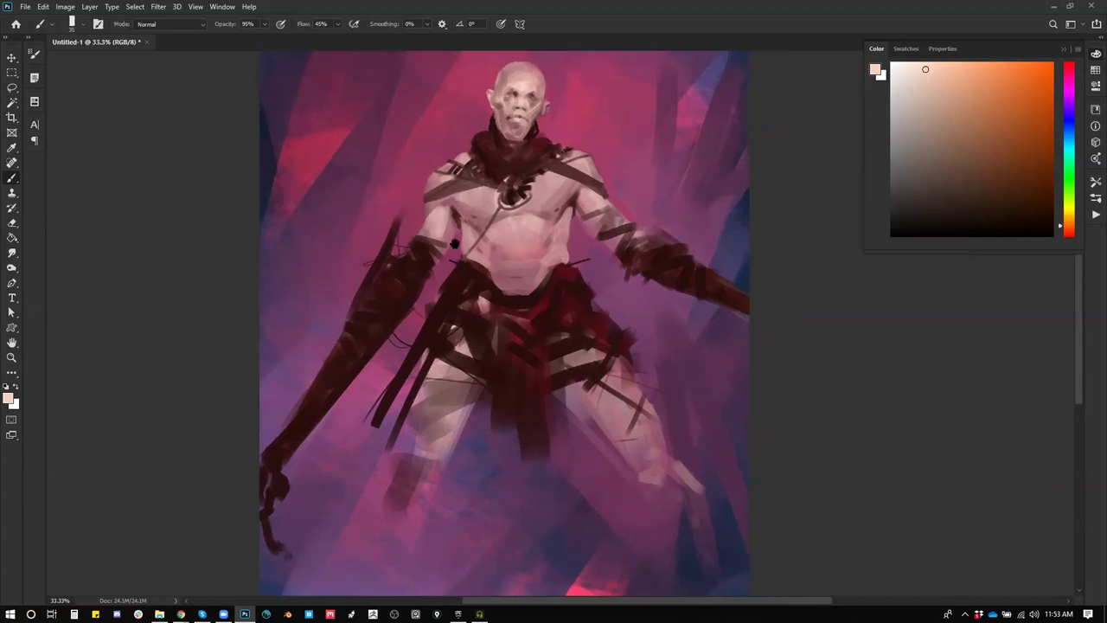
left_click_drag(496, 224, 509, 185)
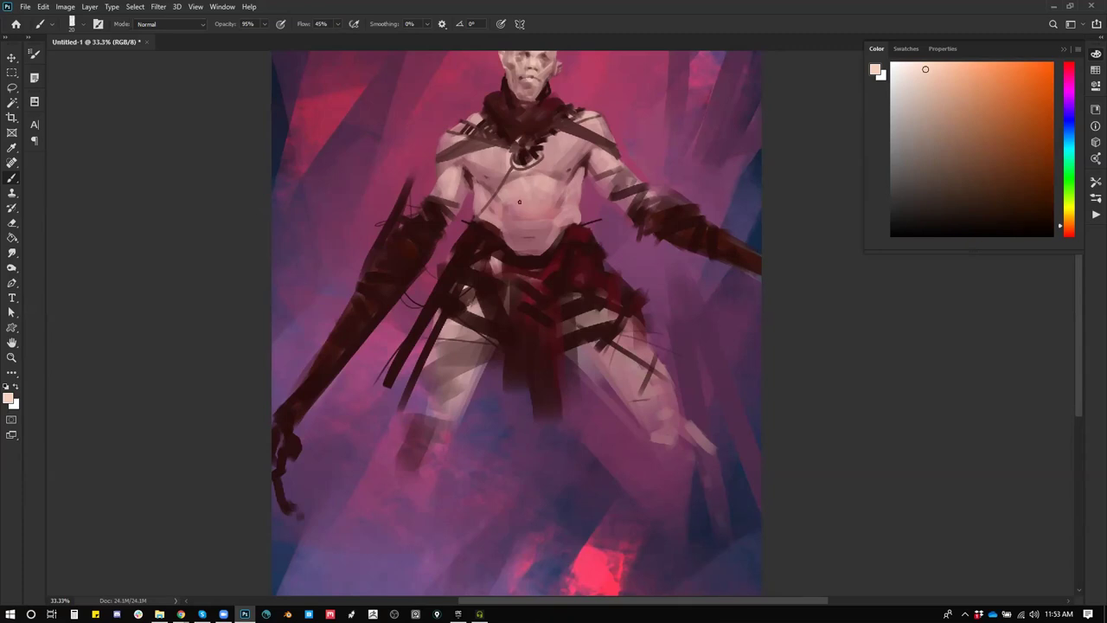
left_click_drag(575, 205, 562, 262)
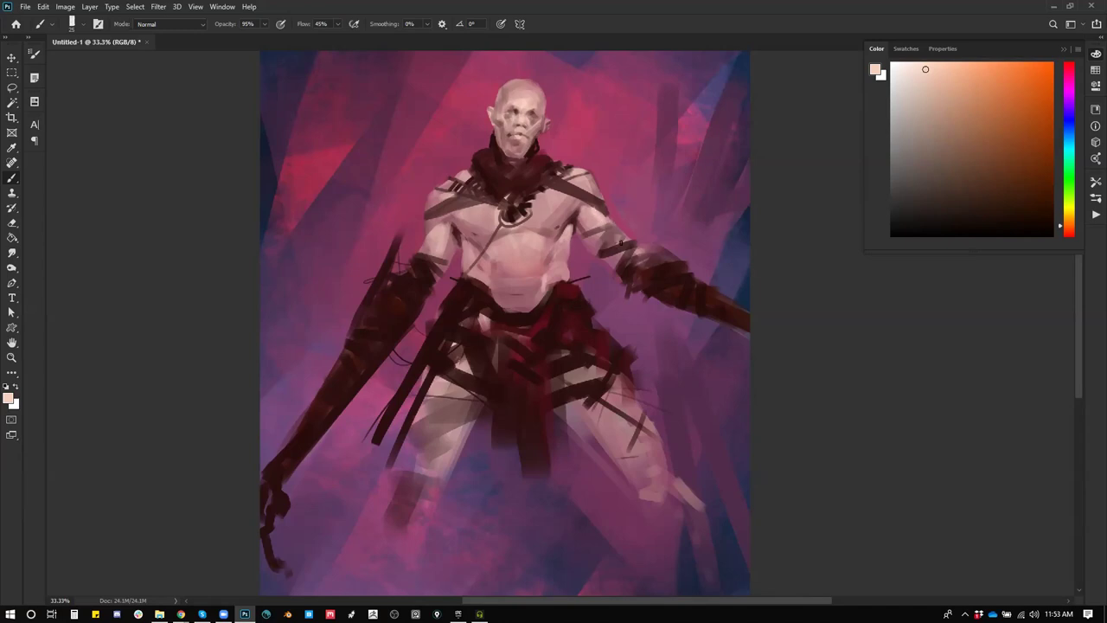
left_click_drag(571, 270, 560, 320)
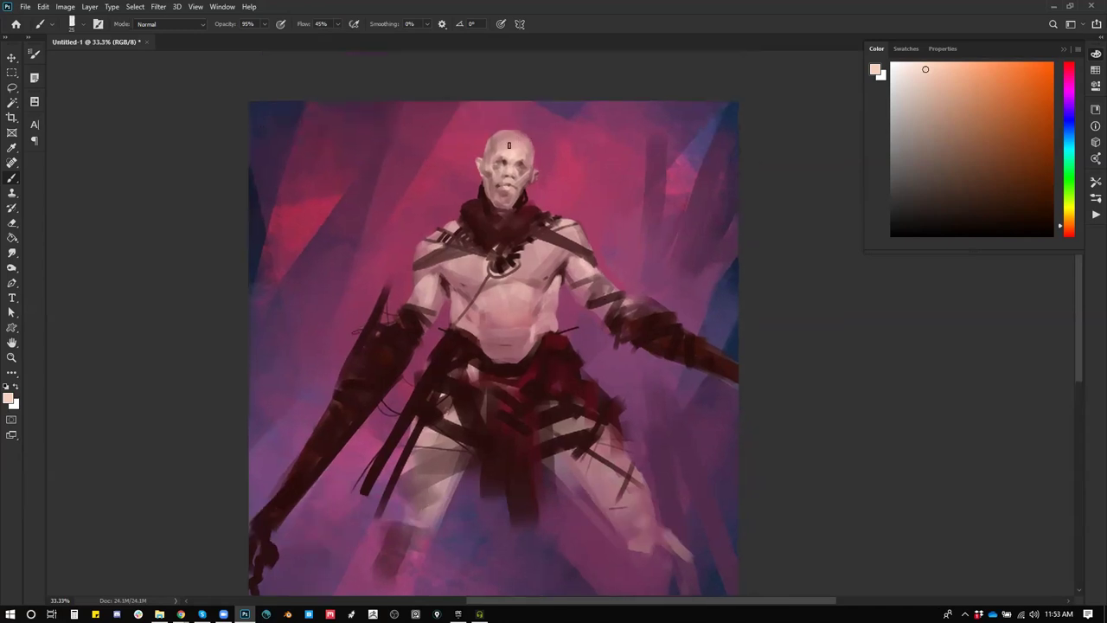
left_click(517, 144, "alt")
left_click(502, 146, "alt")
left_click(498, 142, "alt")
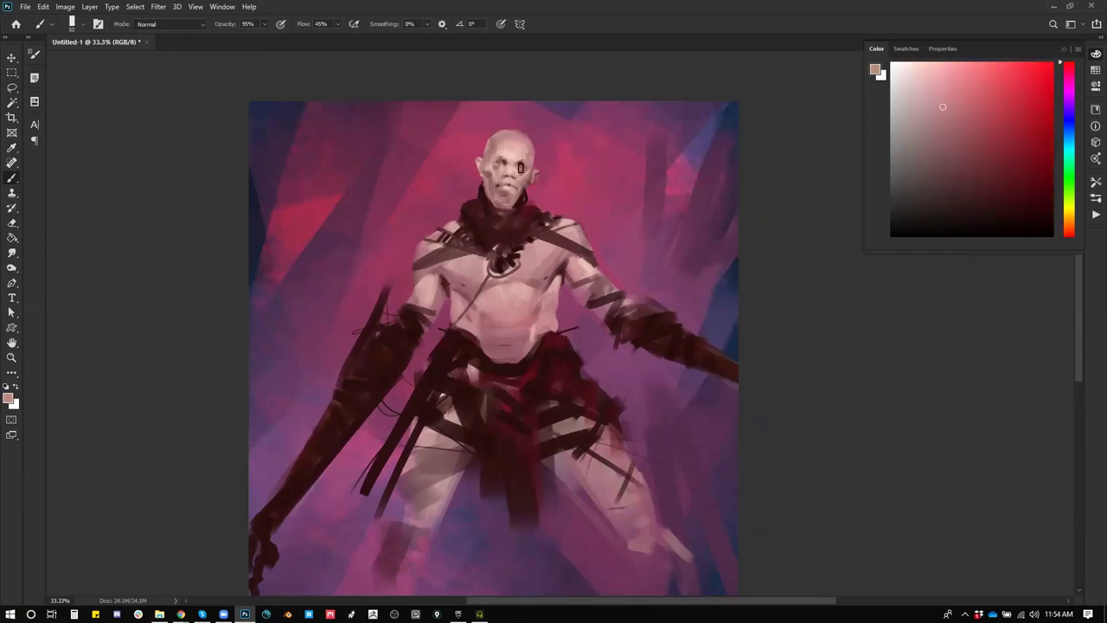
scroll(498, 197, "down", 1)
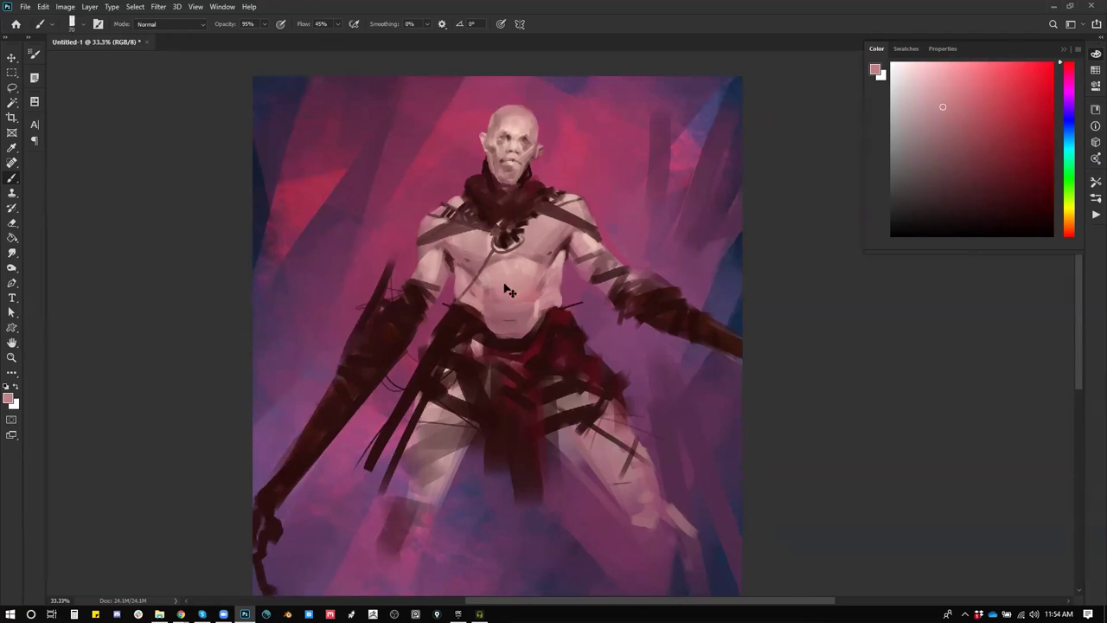
Step: Pick a deep crimson, enlarge the brush to 200 and wash red over the straight leg's lower thigh and shin
left_click(451, 247, "alt")
left_click_drag(523, 309, 539, 236)
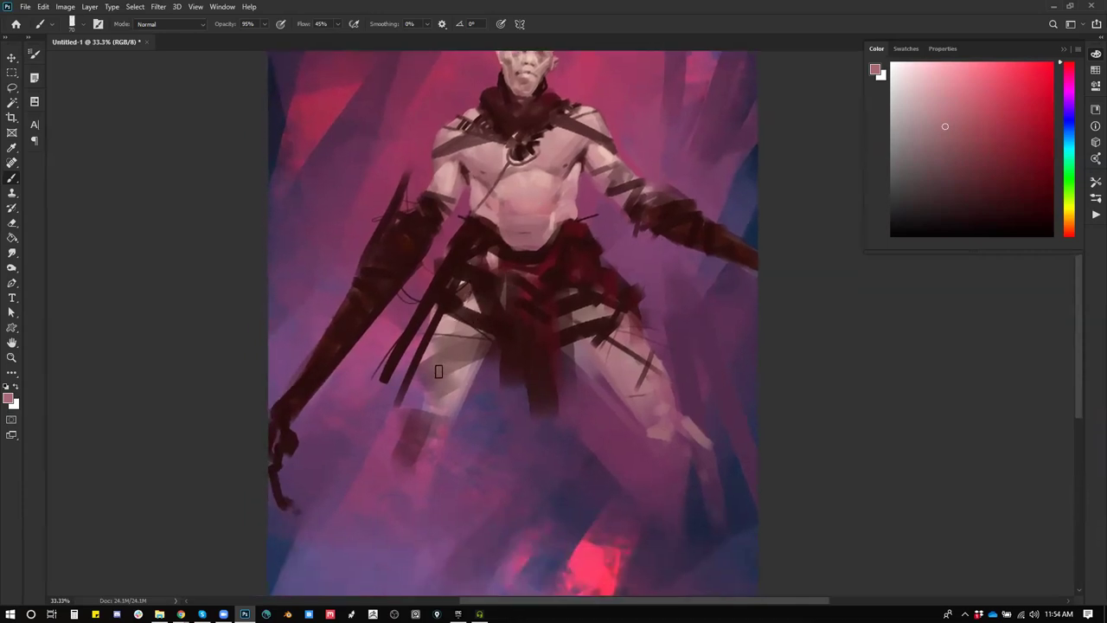
left_click_drag(985, 163, 1038, 151)
mouse_move(408, 404)
left_mouse_down()
mouse_move(432, 314)
mouse_move(461, 325)
mouse_move(454, 256)
mouse_move(447, 366)
left_mouse_up()
key("]")
key("]")
key("]")
key("]")
key("]")
key("]")
key("]")
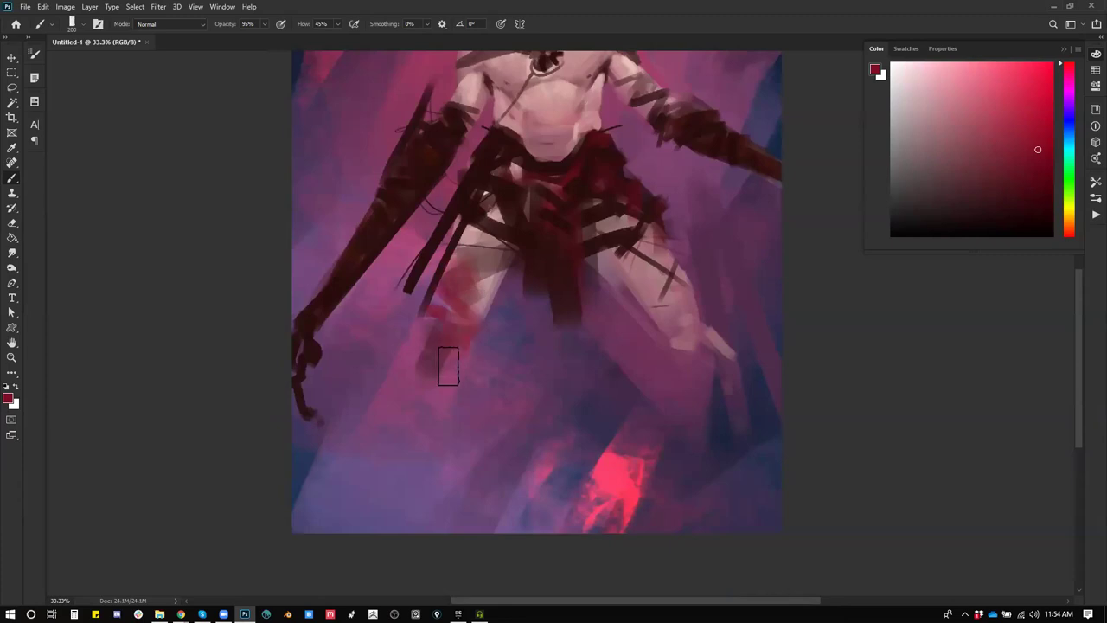
left_click_drag(455, 291, 437, 400)
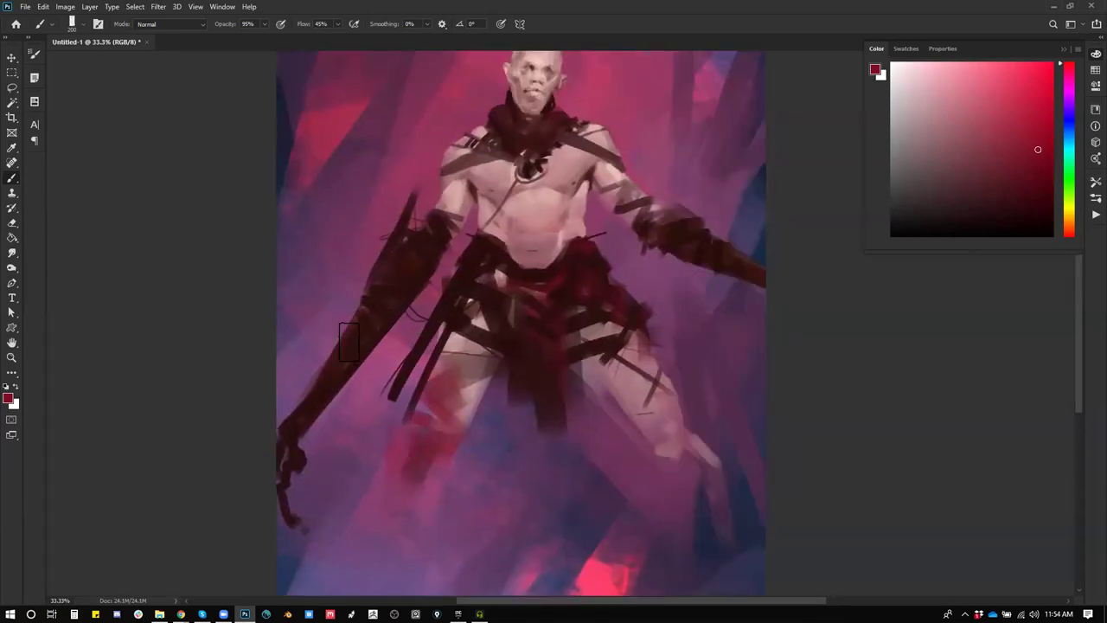
Step: Glaze the deep crimson over the lowered arm's gauntlet, the scarf and the cloth around the waist
mouse_move(320, 396)
left_mouse_down()
mouse_move(382, 320)
mouse_move(395, 280)
left_mouse_up()
left_click_drag(526, 150, 531, 192)
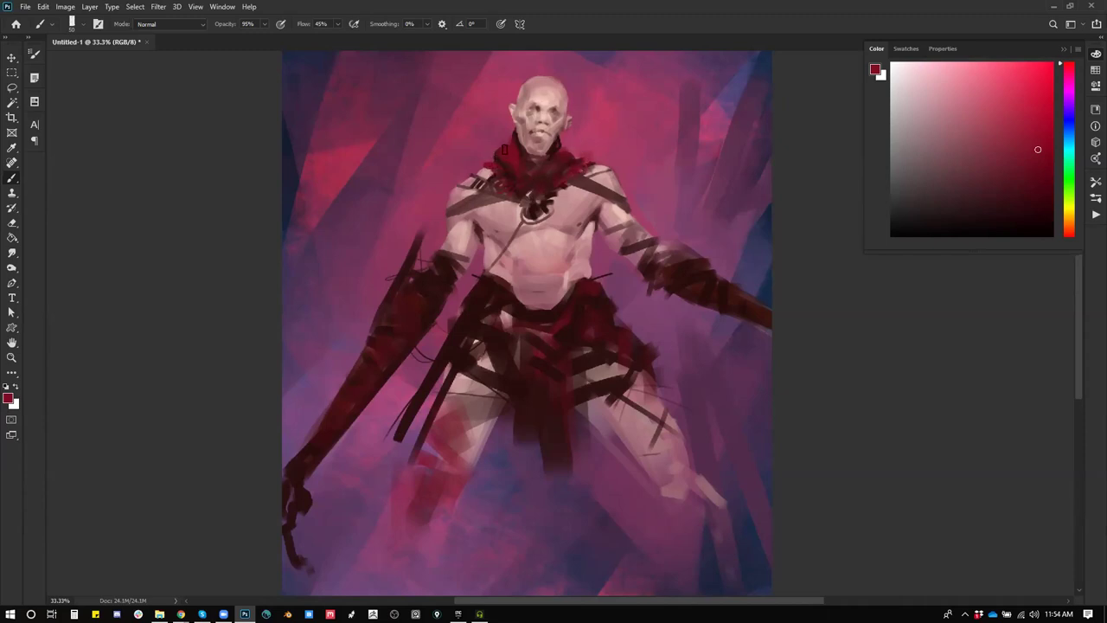
left_click_drag(416, 275, 406, 241)
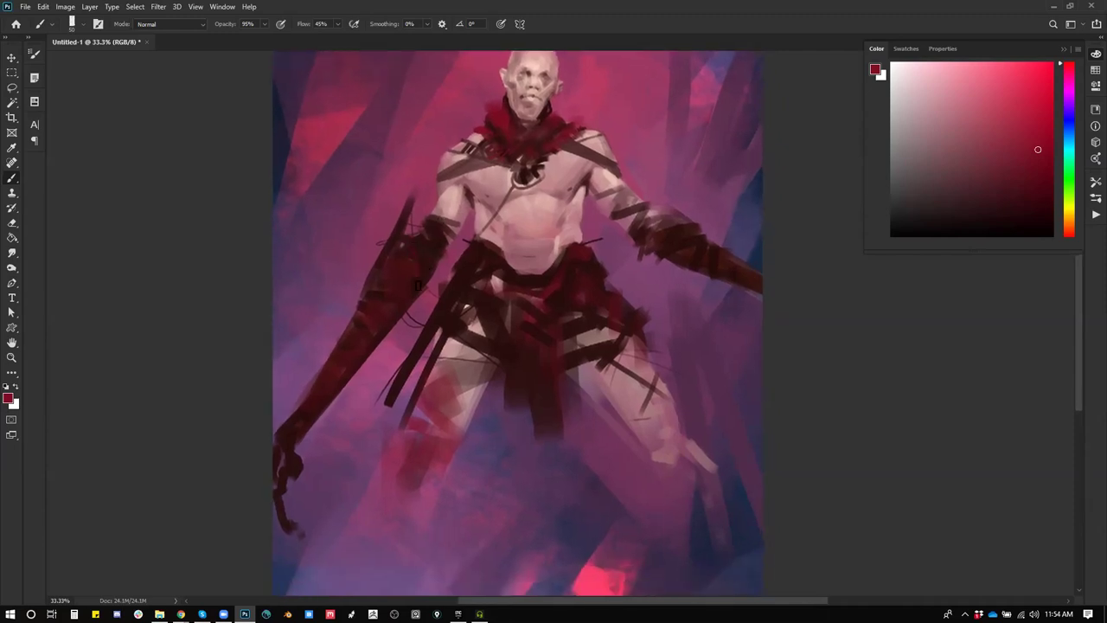
left_click_drag(451, 228, 479, 276)
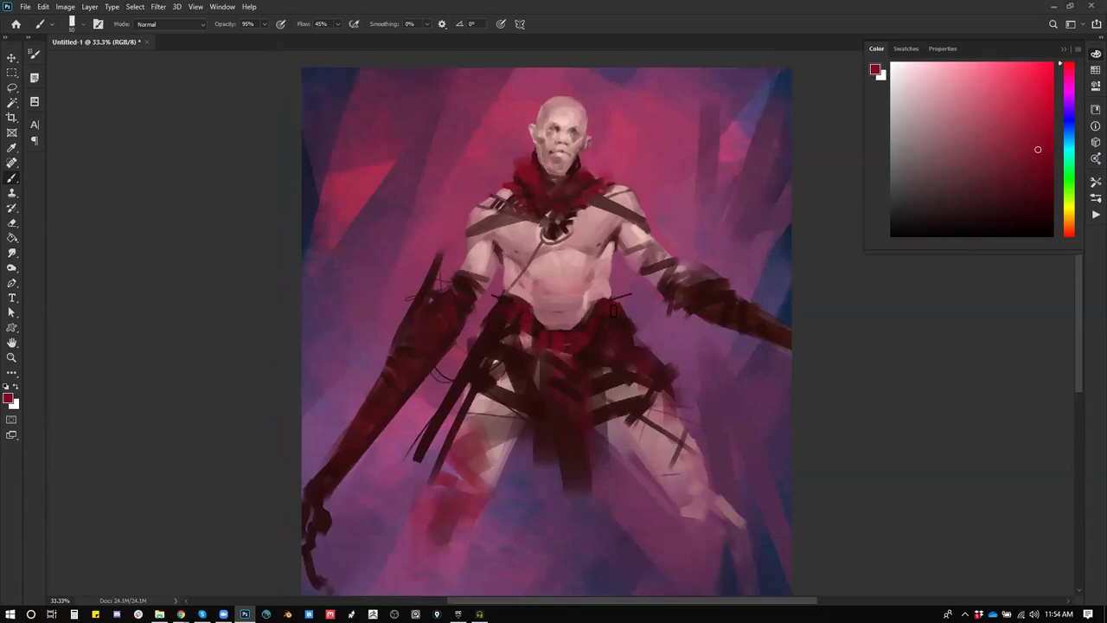
left_click_drag(614, 335, 599, 292)
key("[")
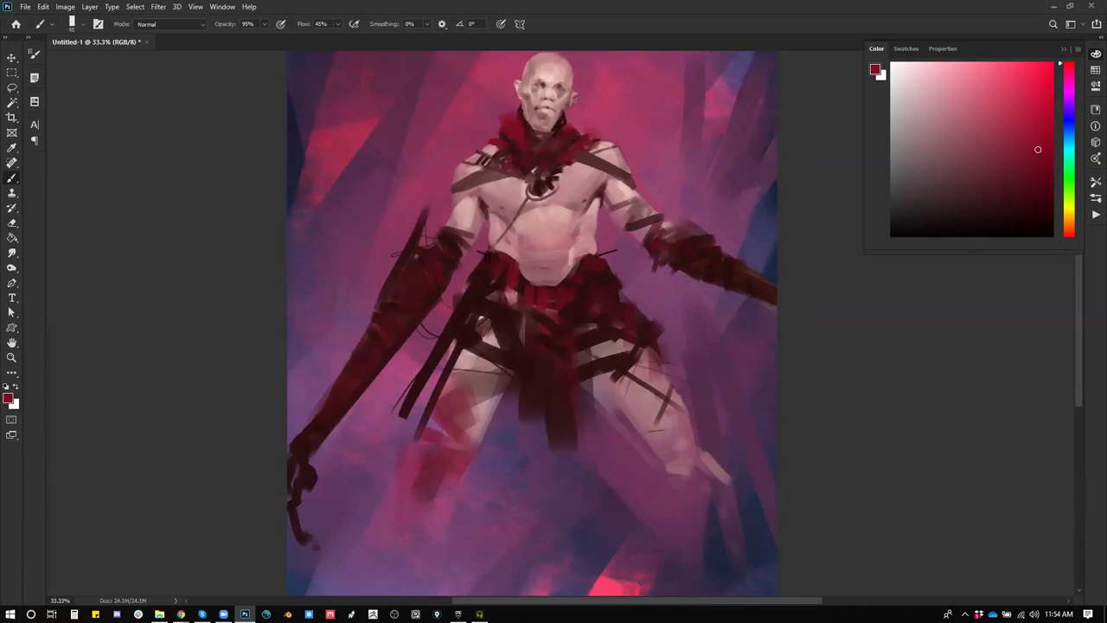
Step: Enlarge the brush and extend the crimson loincloth over the top of the straight leg's thigh
key("]")
key("]")
key("]")
key("]")
key("]")
key("]")
key("]")
left_click_drag(508, 351, 510, 374)
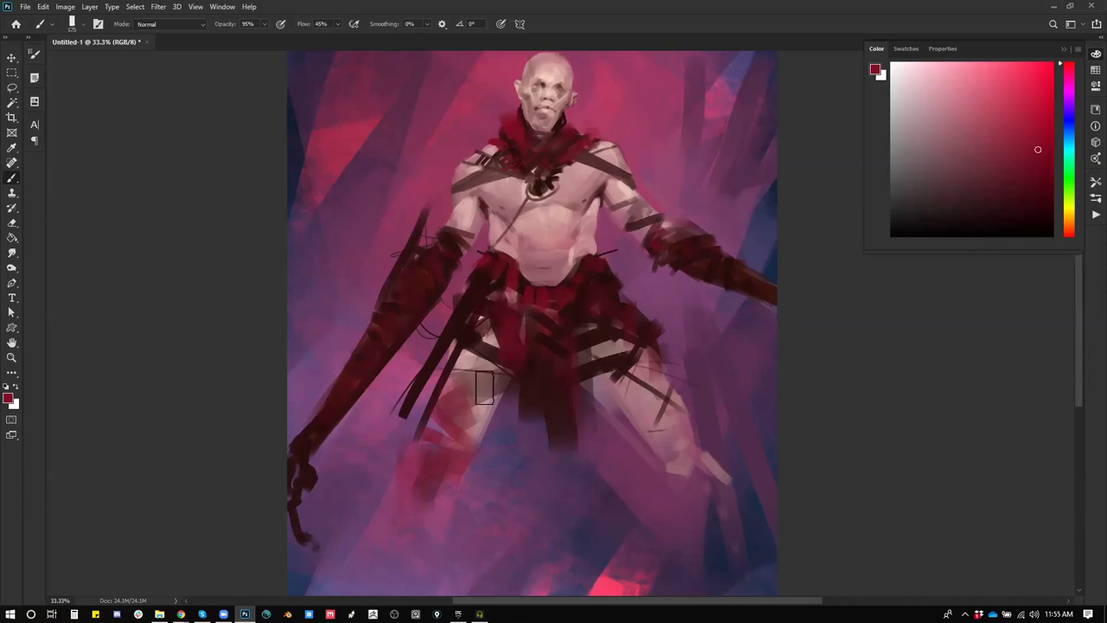
Step: Reset to black, shade the straight leg's upper thigh and darken the chest strap on that side with a smaller brush
key("d")
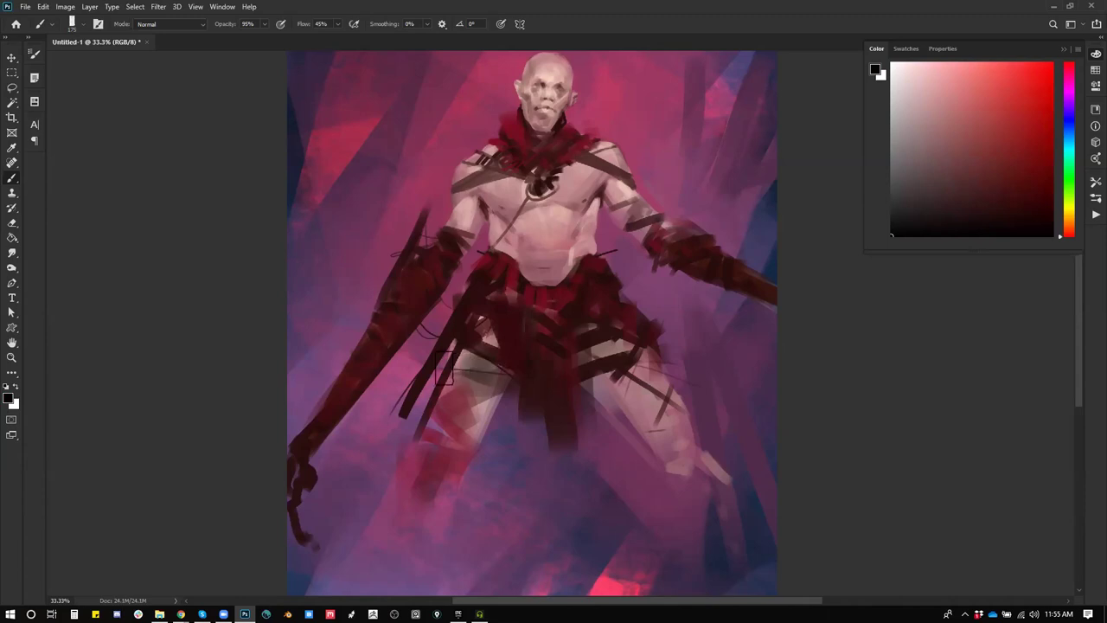
left_click_drag(440, 372, 493, 357)
key("[")
key("[")
key("[")
left_click_drag(456, 188, 517, 170)
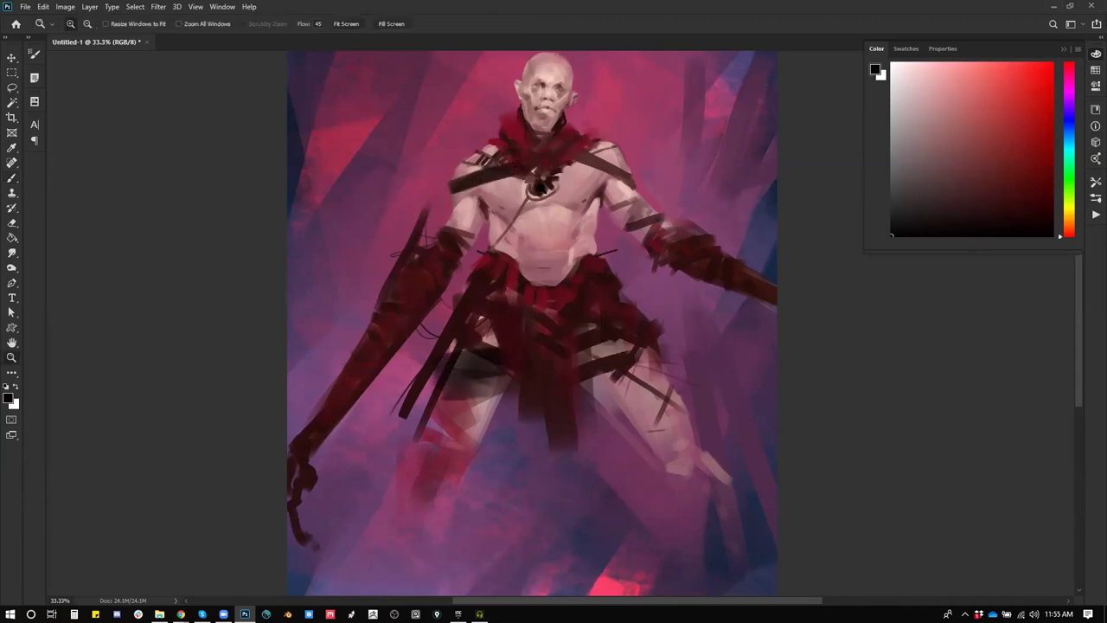
Step: Flip the canvas horizontally and view the whole painting at 12.5% zoom
left_click(526, 222, "alt")
left_click(525, 223, "alt")
key("ctrl+shift+h")
left_click(576, 316, "ctrl")
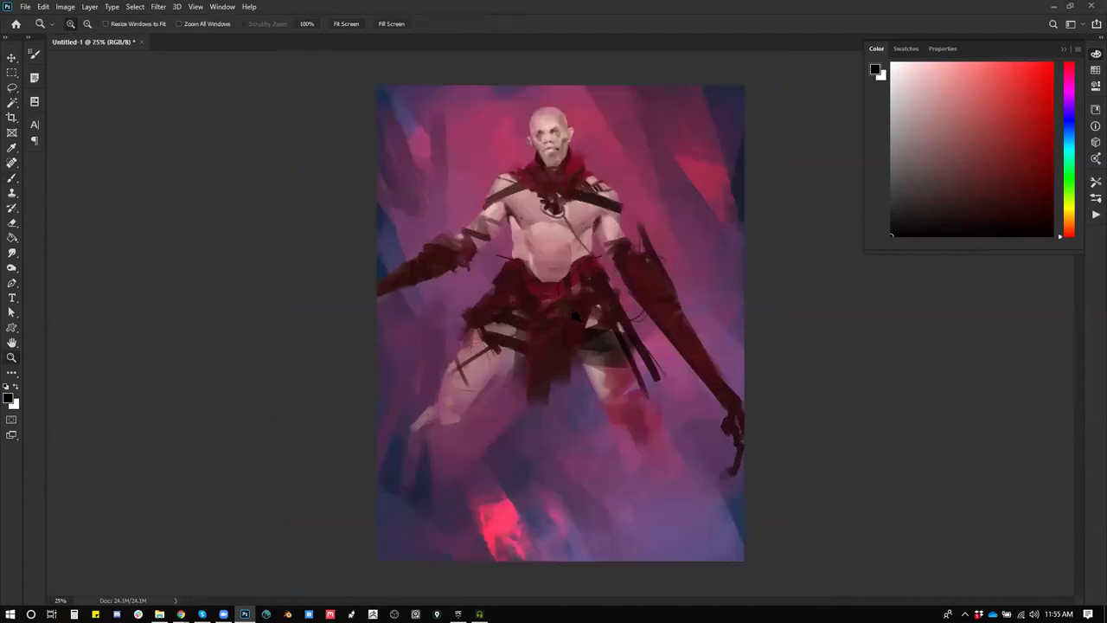
left_click(586, 289, "alt")
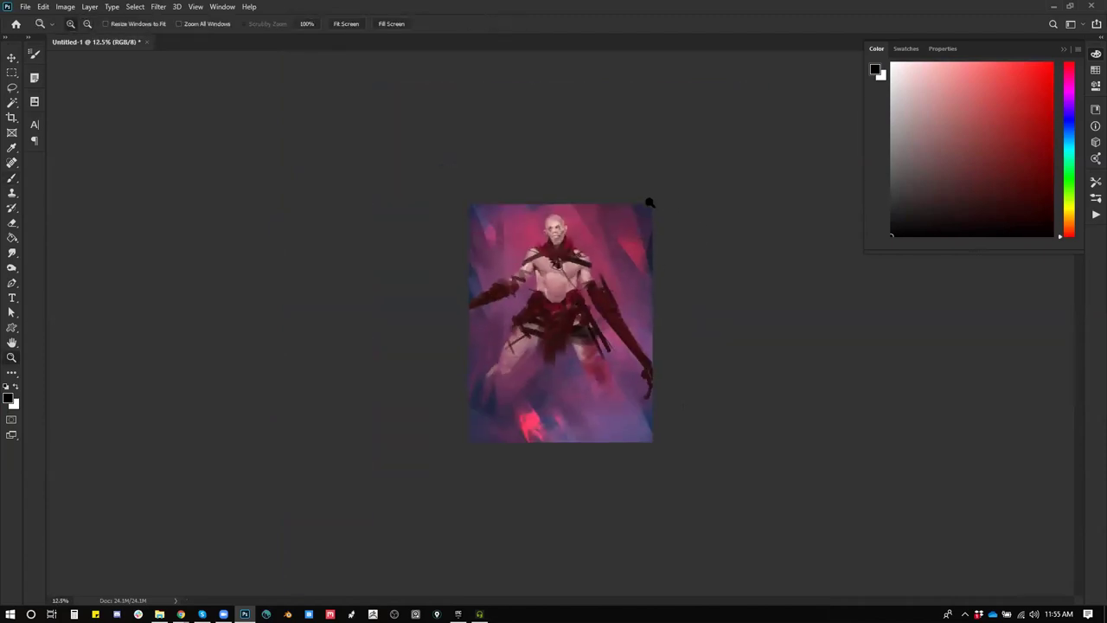
Step: Duplicate the painting onto a new layer and scale it proportionally to about 115% from the top edge
key("ctrl+j")
key("ctrl+t")
mouse_move(653, 205)
left_mouse_down()
mouse_move(667, 181)
mouse_move(658, 225)
mouse_move(667, 205)
left_mouse_up()
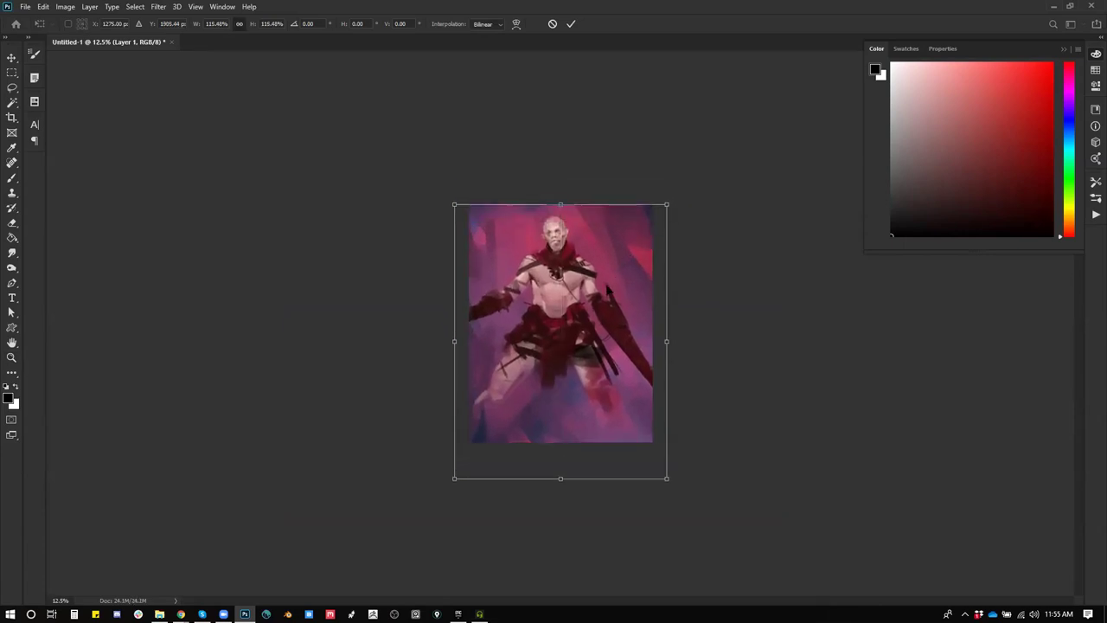
key("Escape")
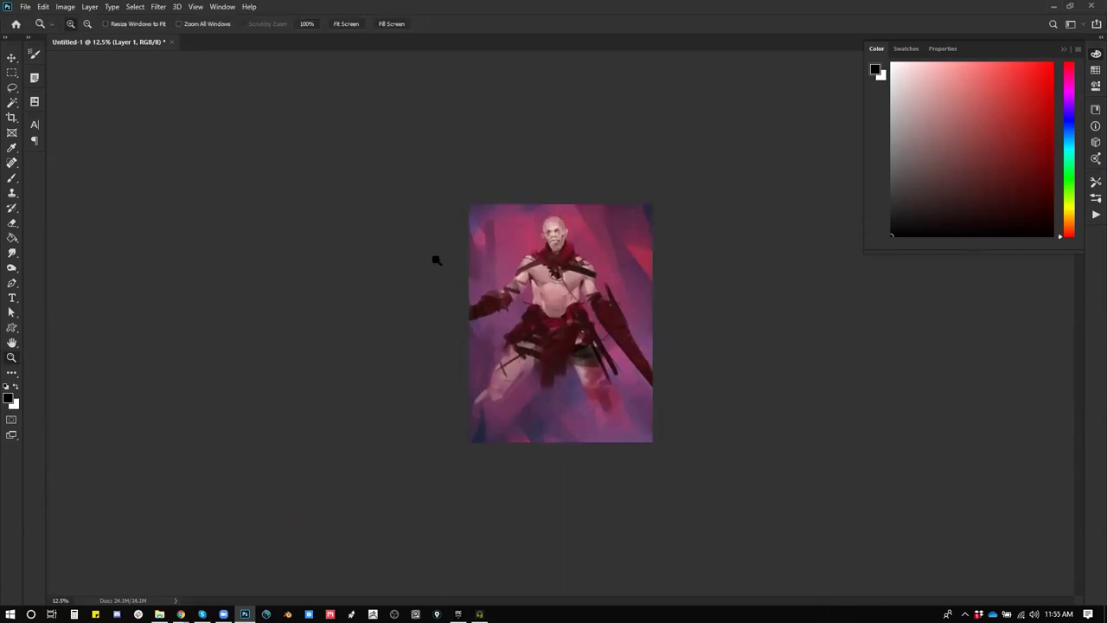
key("ctrl+plus")
key("ctrl+plus")
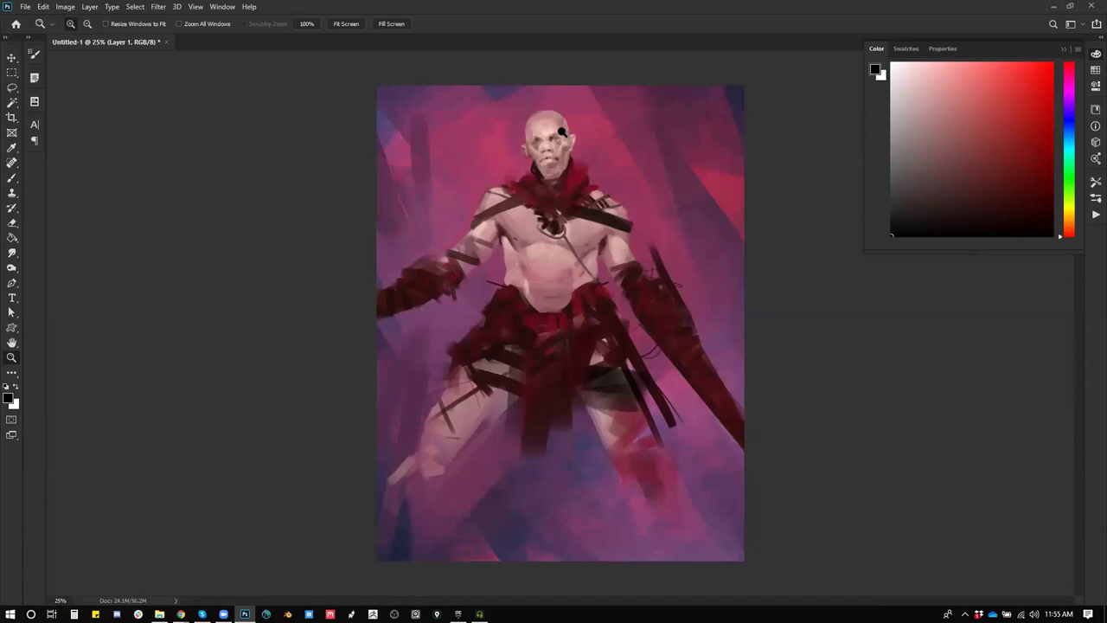
Step: Mix a greyer pale skin tone from the sampled brow colour and brush it over the chest at size 100
key("ctrl+space")
left_click(555, 139)
left_click(543, 130, "alt")
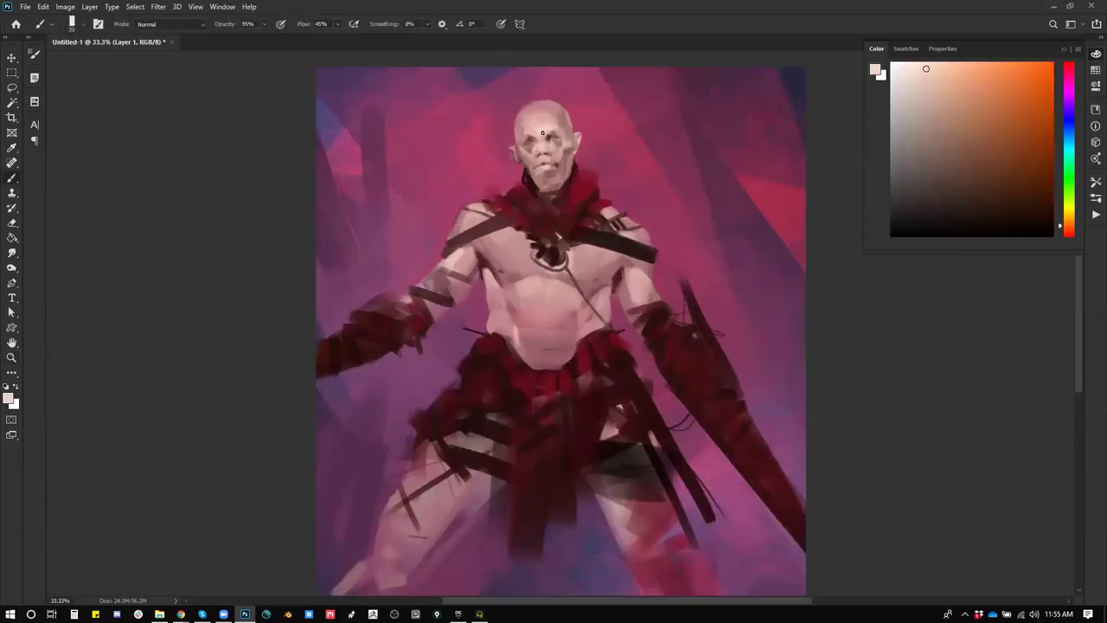
left_click_drag(944, 118, 903, 95)
left_click_drag(1065, 227, 1064, 231)
left_click_drag(929, 78, 904, 94)
key("bracketright")
key("bracketright")
key("bracketright")
key("bracketright")
key("bracketright")
key("bracketright")
key("bracketright")
key("bracketright")
key("bracketright")
key("bracketright")
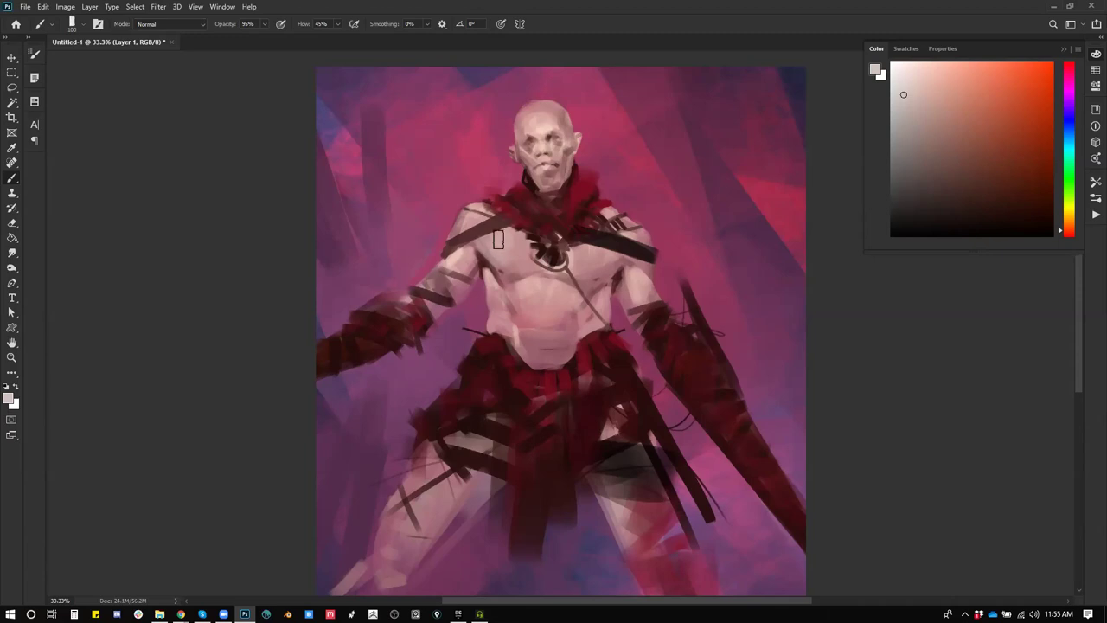
left_click(510, 251, "alt")
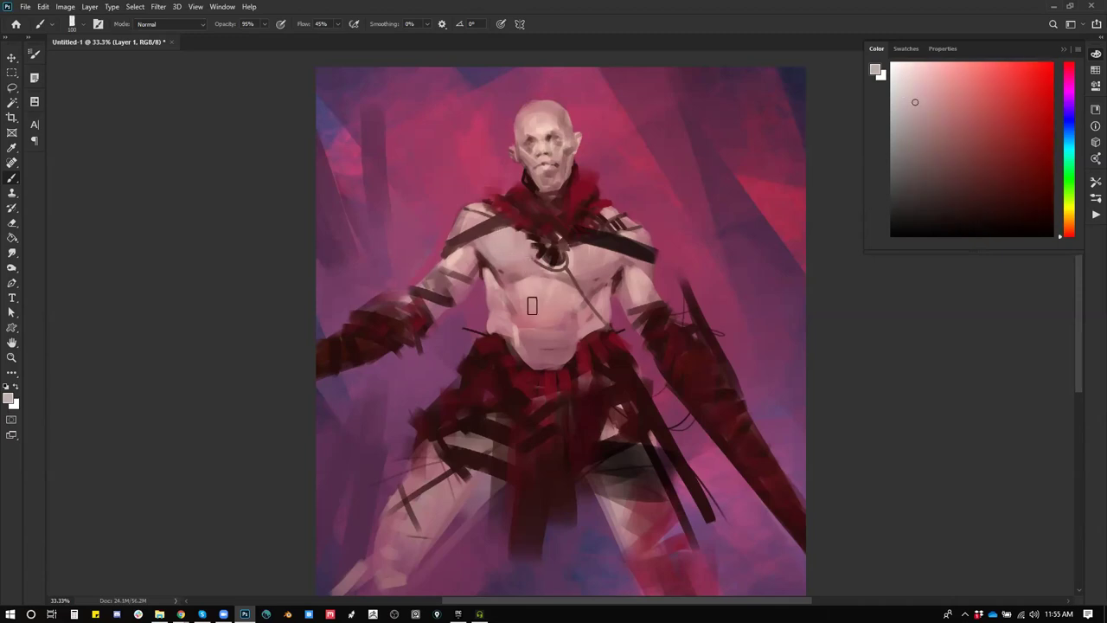
Step: Reduce the brush size and refine the outstretched arm's shoulder and chest with tones sampled around the shoulder
key("bracketleft")
key("bracketleft")
key("bracketleft")
key("bracketleft")
key("bracketleft")
key("bracketleft")
key("bracketright")
key("bracketright")
left_click(446, 232, "alt")
left_click(471, 216, "alt")
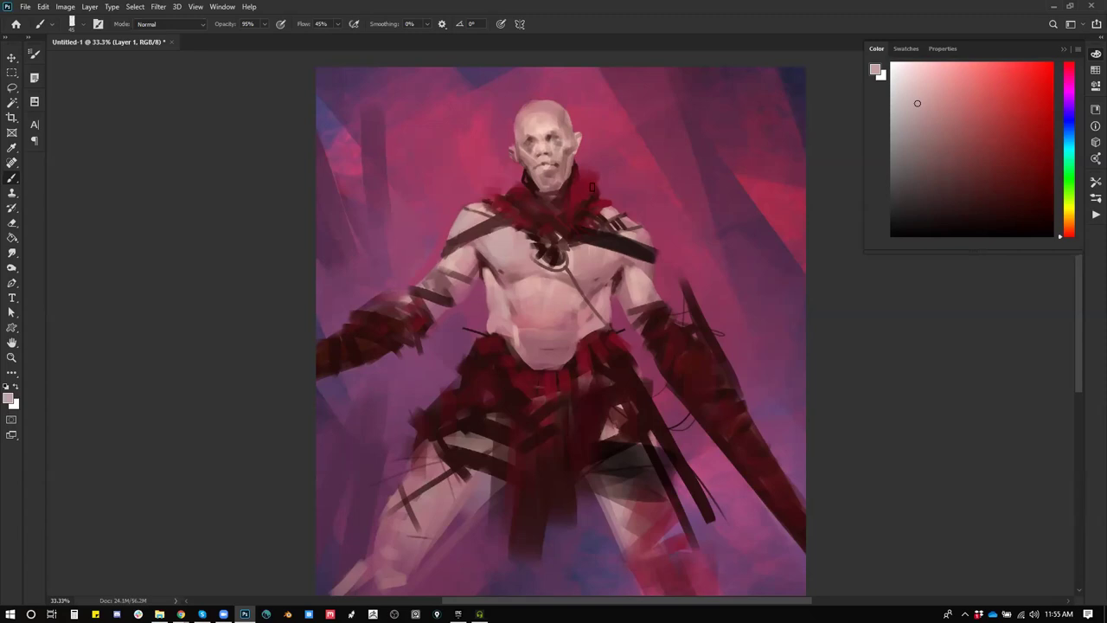
Step: Clean up the head's edge with sampled skin and background pinks, and flip the canvas horizontally to retouch the shoulder
left_click(528, 117, "alt")
left_click(506, 114, "alt")
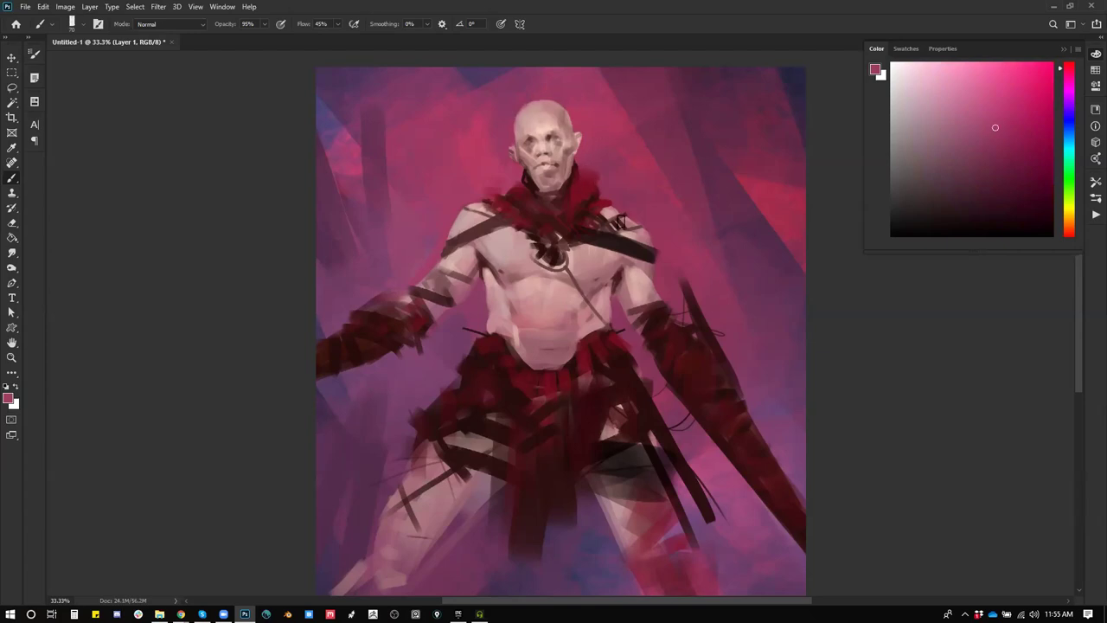
key("ctrl+shift+h")
left_click(662, 217, "alt")
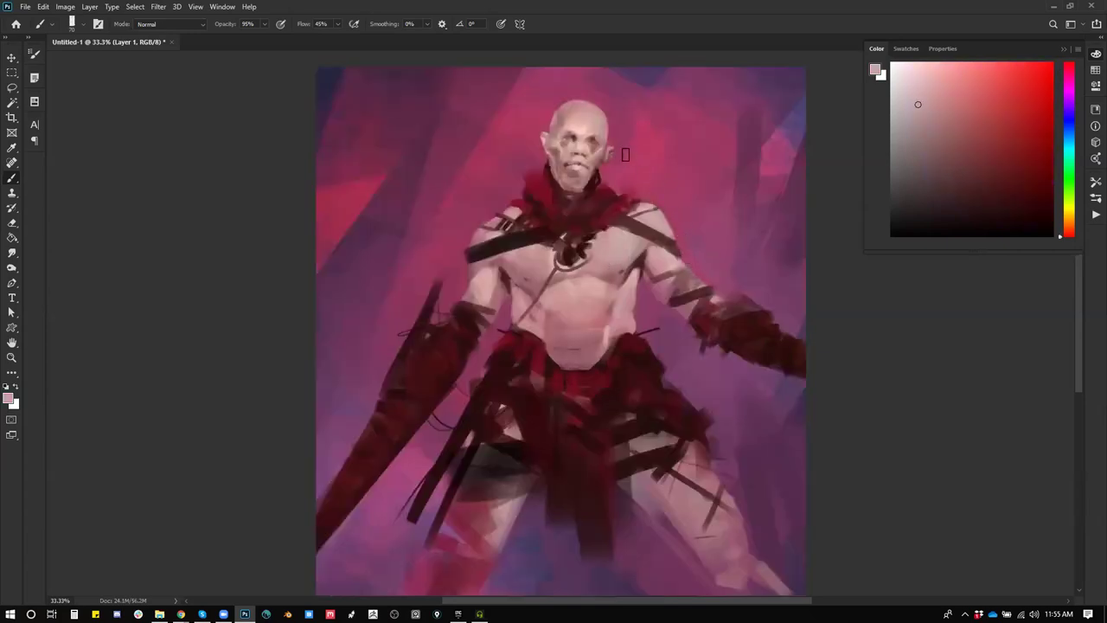
Step: Define the eyes, nostrils and mouth with small dark red and black strokes, and soften them with sampled skin tones
left_click(554, 148, "alt")
left_click(1030, 192)
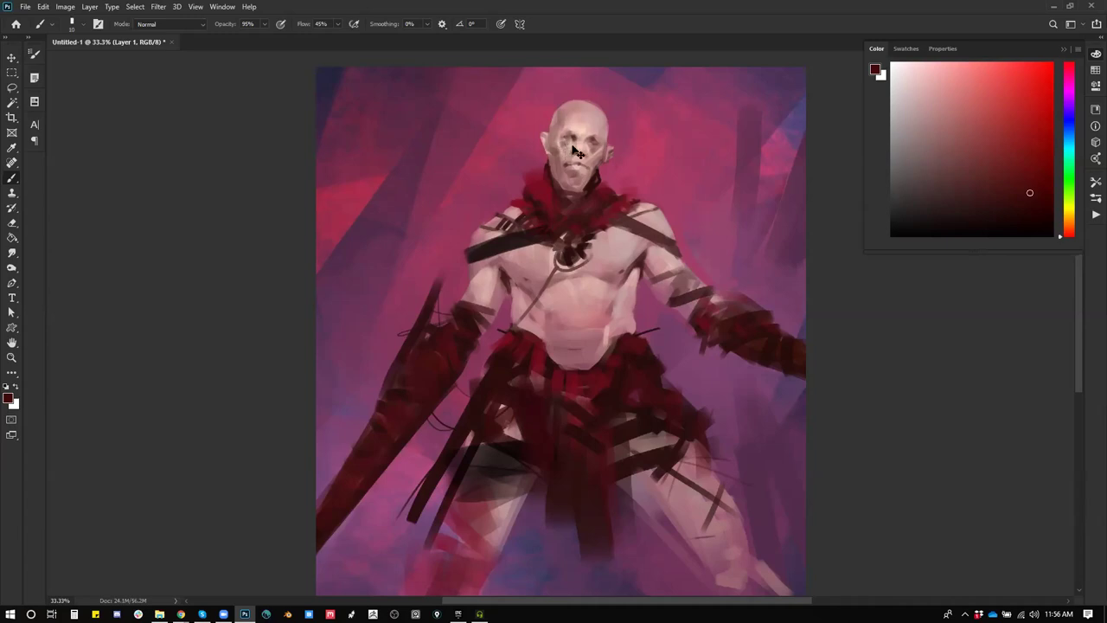
left_click(561, 139, "ctrl")
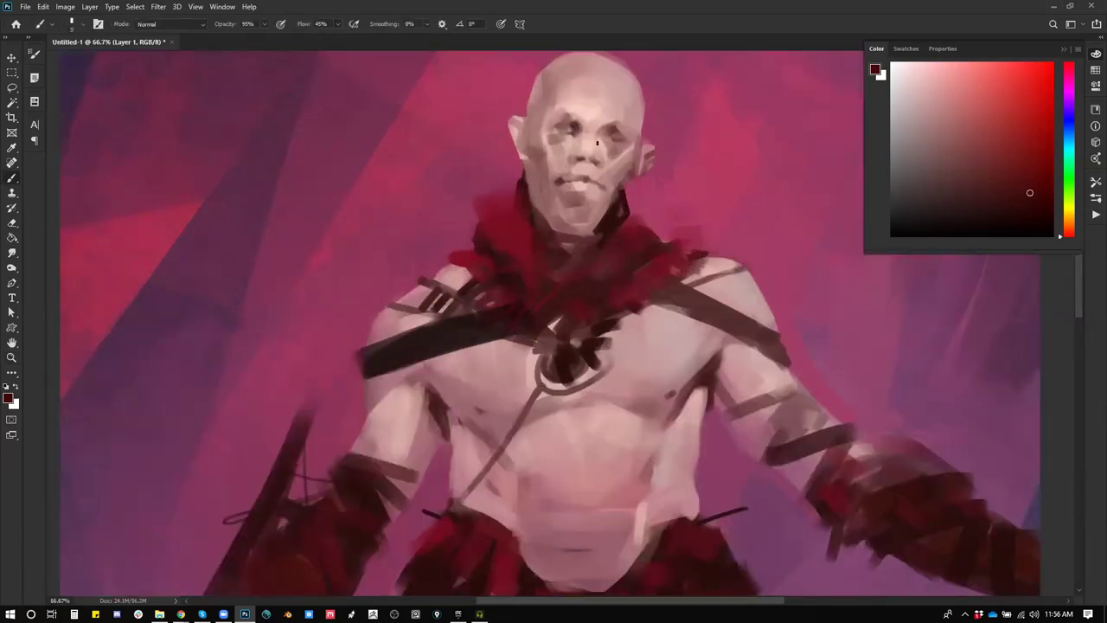
left_click(622, 134, "alt")
key("d")
key("bracketleft")
key("bracketright")
left_click_drag(566, 182, 582, 174)
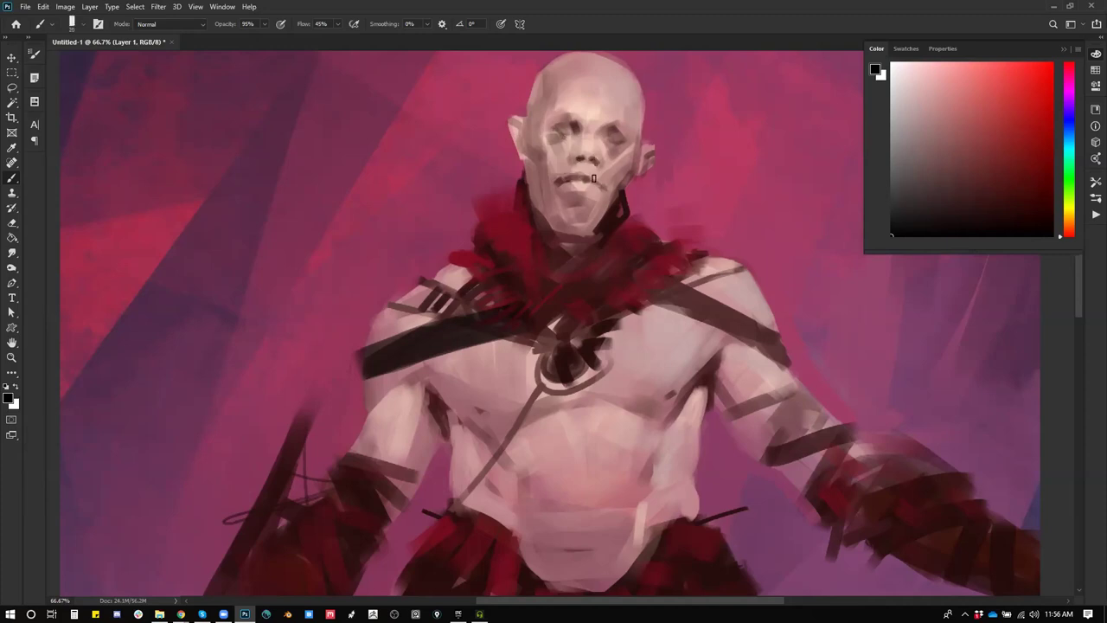
left_click(596, 107, "alt")
left_click(549, 159, "alt")
Step: Flip the canvas horizontally and view the upper body at 50% zoom
key("z")
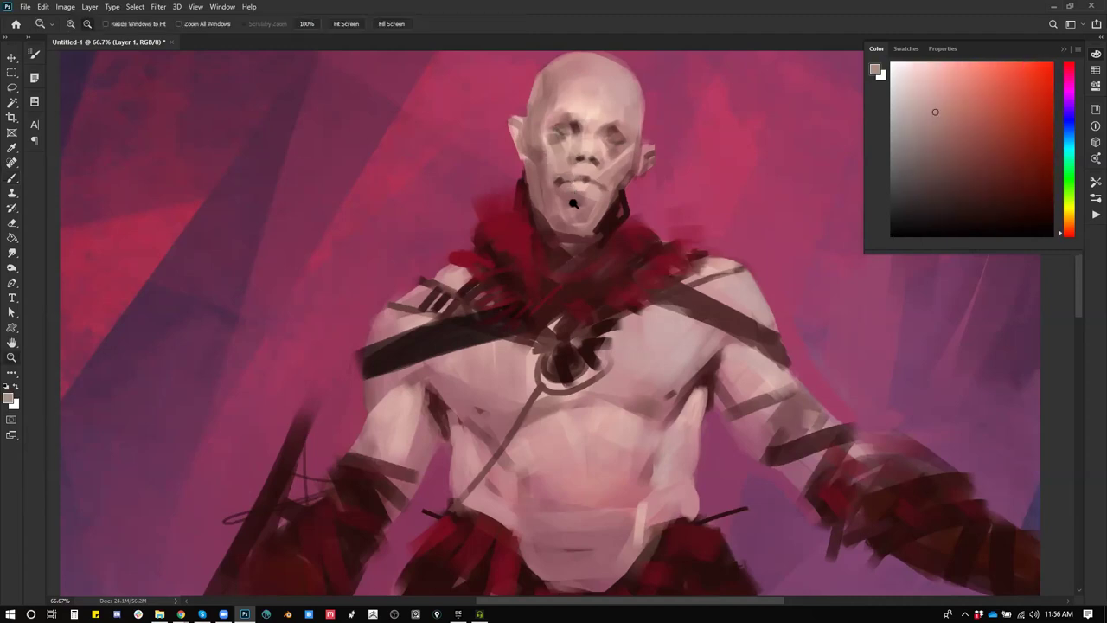
left_click(574, 202, "alt")
left_click(574, 202, "alt")
left_click(573, 201, "alt")
key("ctrl+shift+h")
left_click(580, 162)
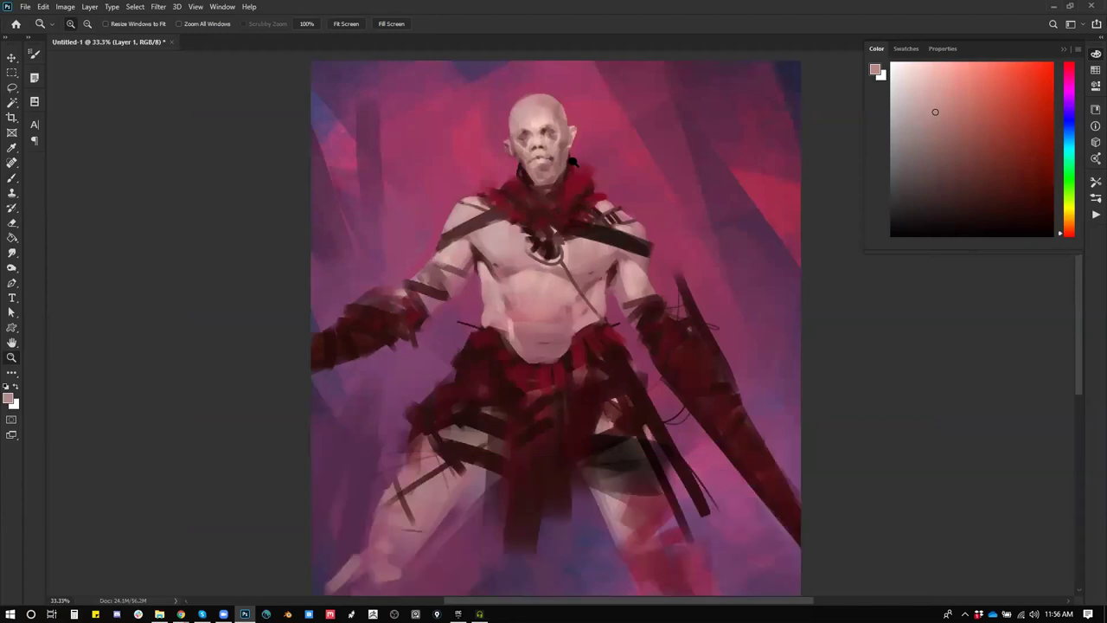
left_click(578, 162)
Step: Refine the eye sockets, brow and nose with light and dark tones sampled from the face
key("b")
left_click(543, 122, "alt")
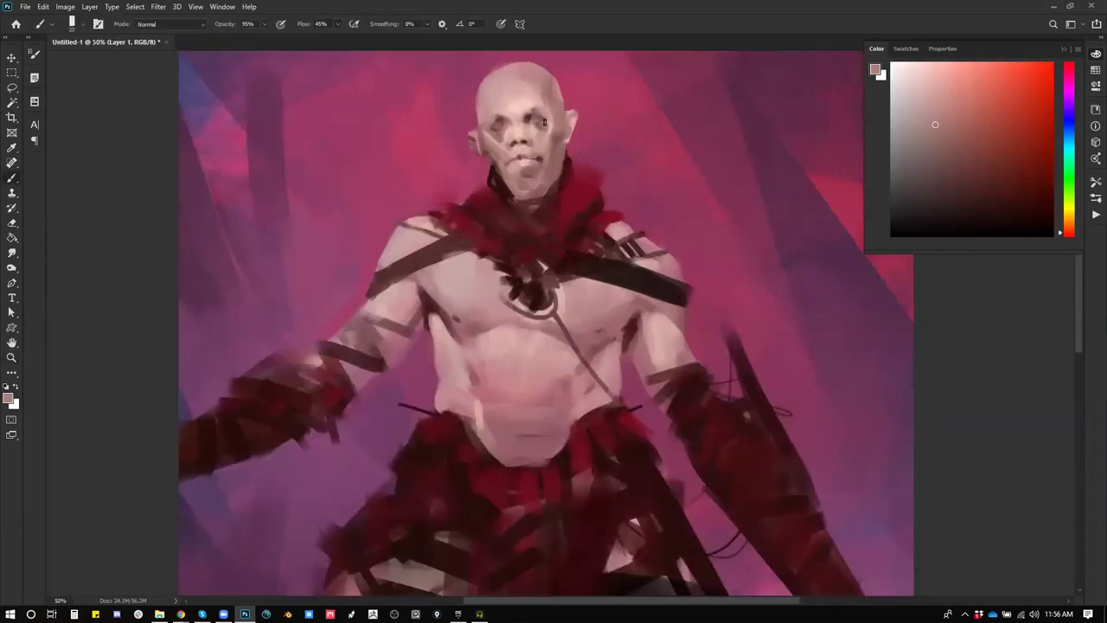
left_click(497, 122, "alt")
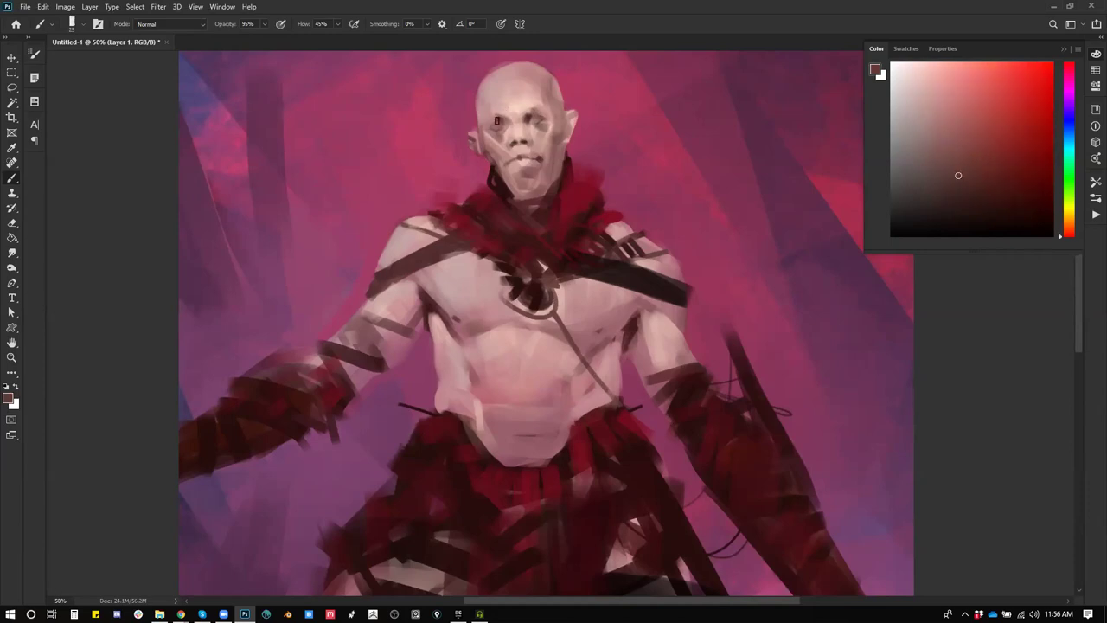
left_click(527, 116, "alt")
left_click(510, 141, "alt")
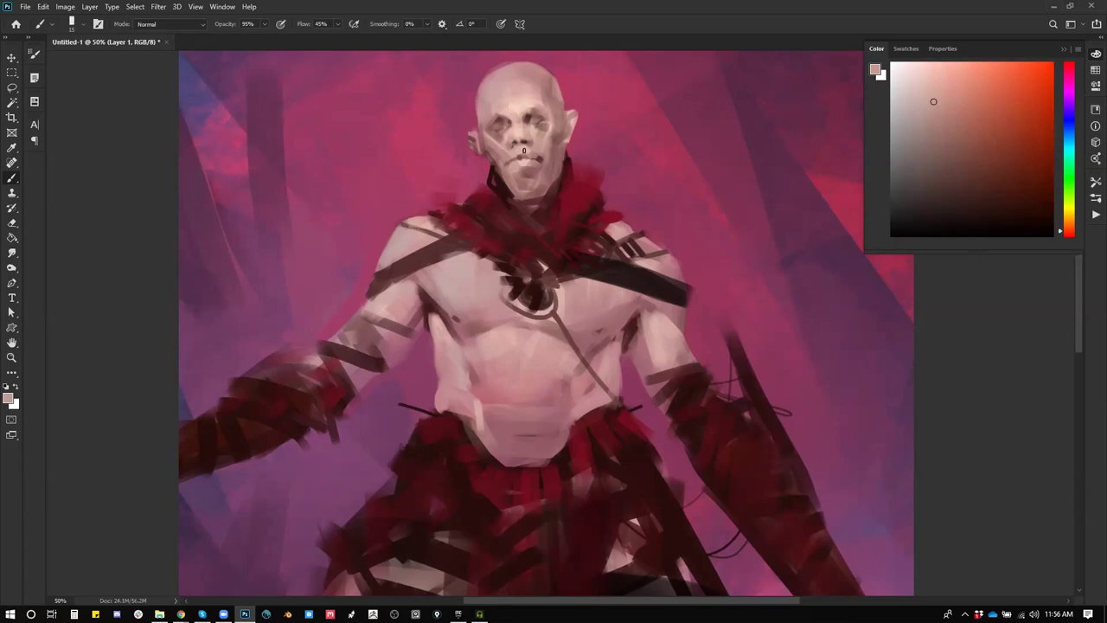
Step: Soften the cheek beside the eye with sampled skin tones, and trim the head's edge near the ear with background pink
left_click(505, 134, "alt")
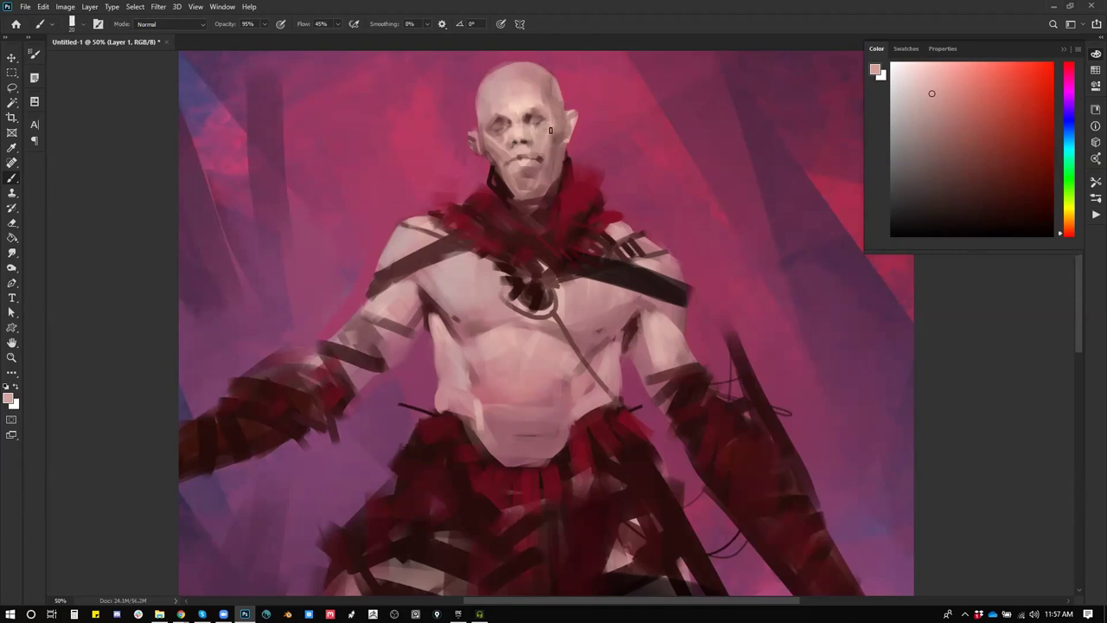
left_click(551, 143, "alt")
left_click(564, 95, "alt")
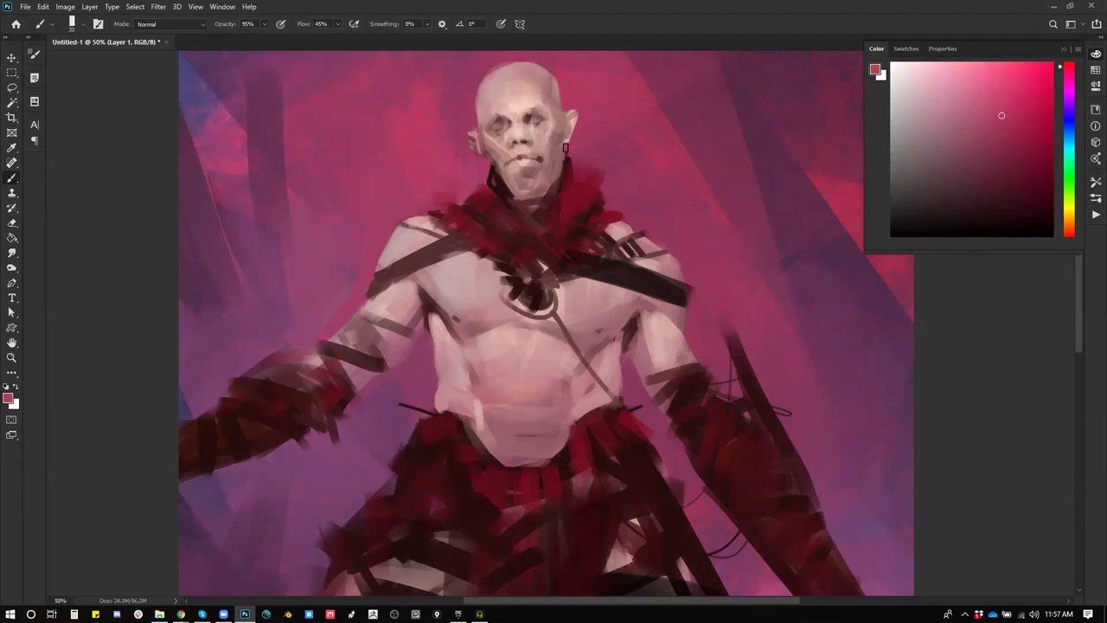
Step: Strengthen the collar around the neck and under the jaw with near-black and crimson strokes
left_click(564, 174, "alt")
key("d")
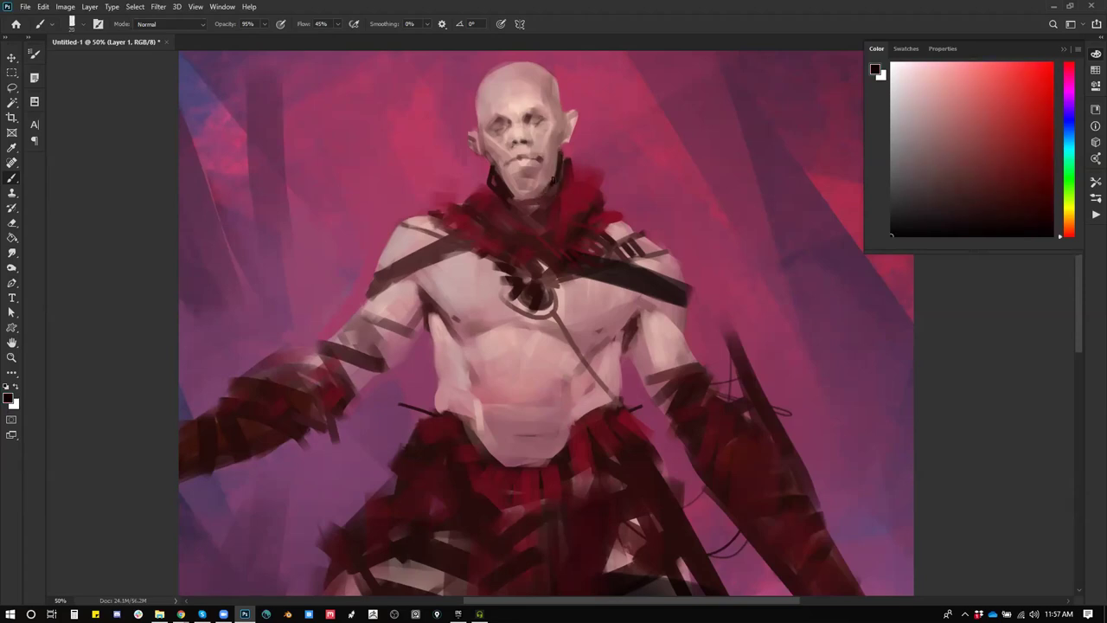
left_click(563, 154, "alt")
left_click(572, 173, "alt")
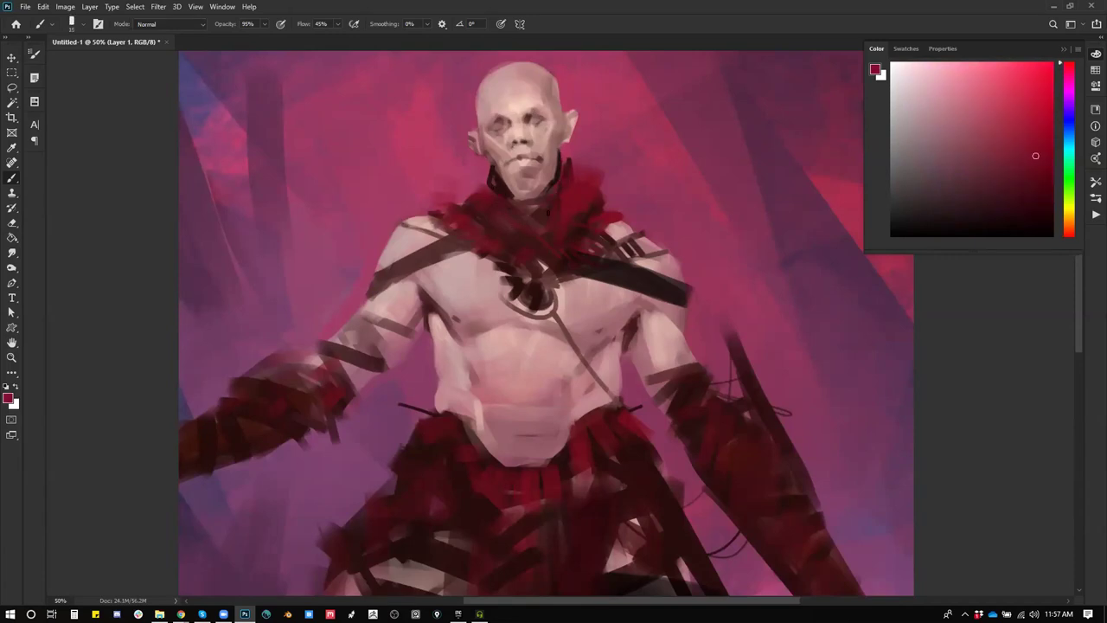
key("d")
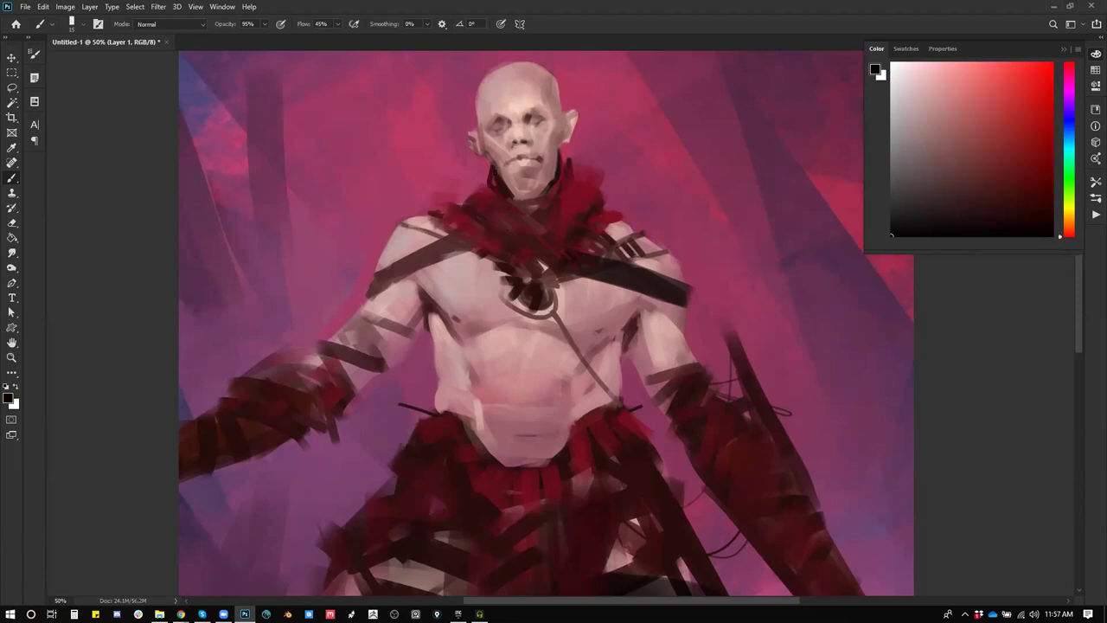
mouse_move(498, 161)
left_mouse_down()
mouse_move(517, 205)
mouse_move(541, 199)
left_mouse_up()
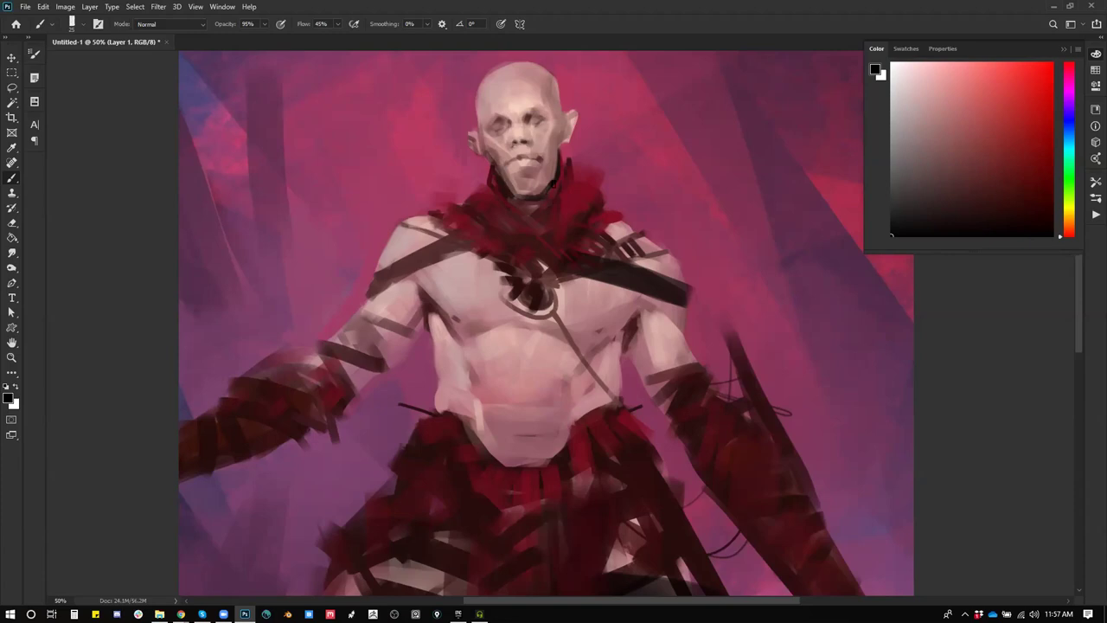
Step: Zoom out to check the whole figure, flip the canvas horizontally, and return to the upper body at 50% zoom
key("z")
key("ctrl+minus")
key("ctrl+minus")
key("ctrl+minus")
key("ctrl+shift+h")
key("ctrl+shift+h")
key("h")
key("b")
key("ctrl+plus")
key("ctrl+plus")
key("ctrl+plus")
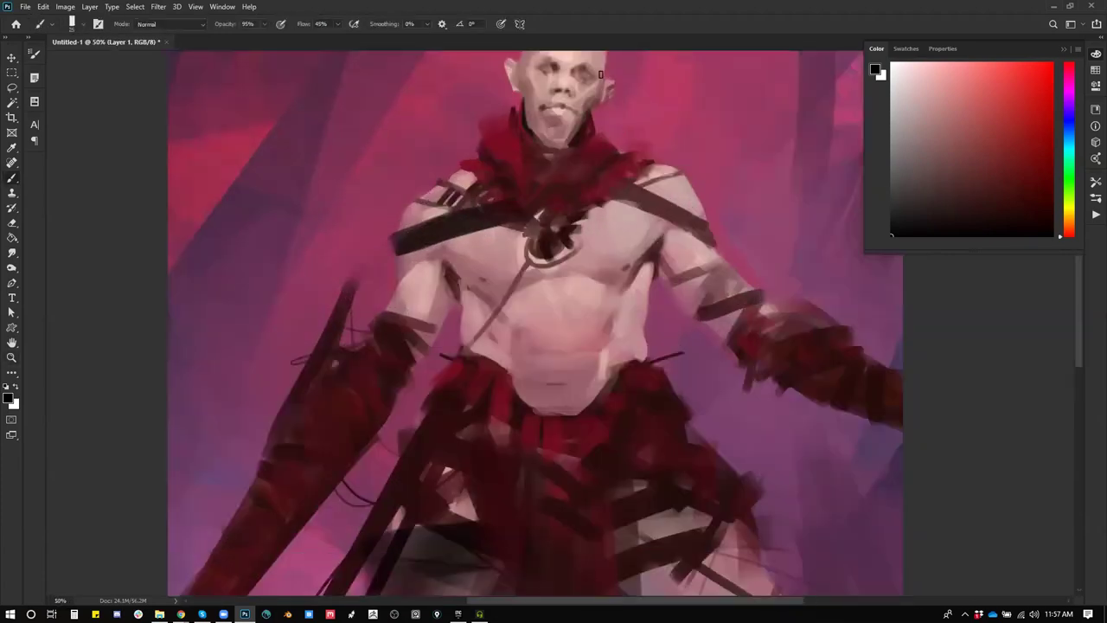
Step: Refine the forehead and lower face with pale skin tones, and deepen the shadow beside the jaw with near-black
left_click_drag(600, 75, 574, 156)
left_click(573, 148, "alt")
left_click(915, 100)
left_click(910, 102)
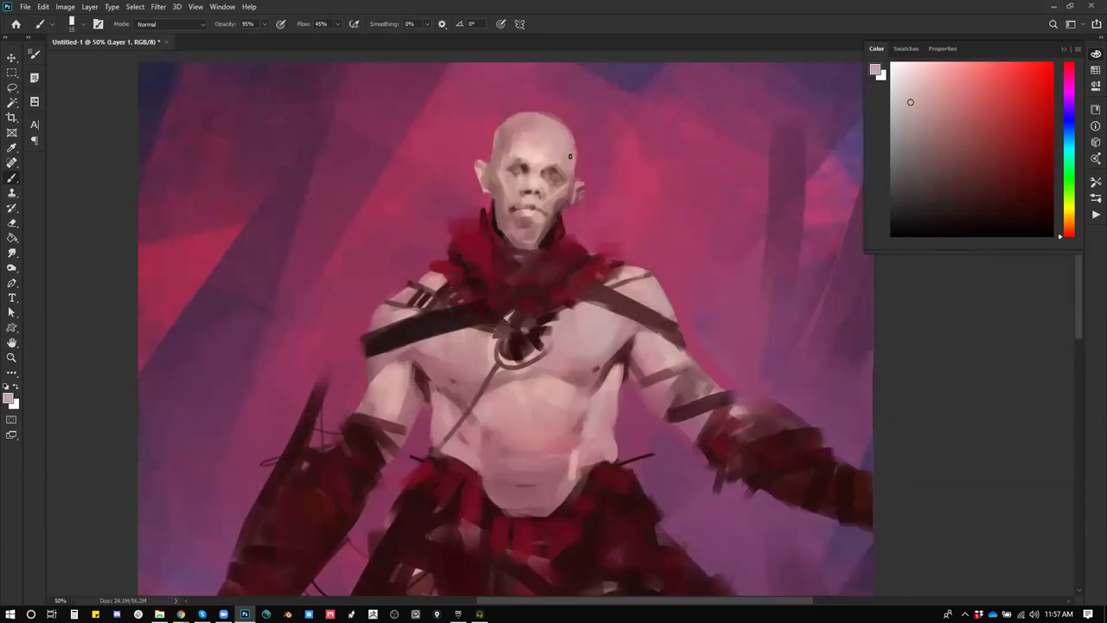
key("]")
left_click(544, 230, "alt")
key("d")
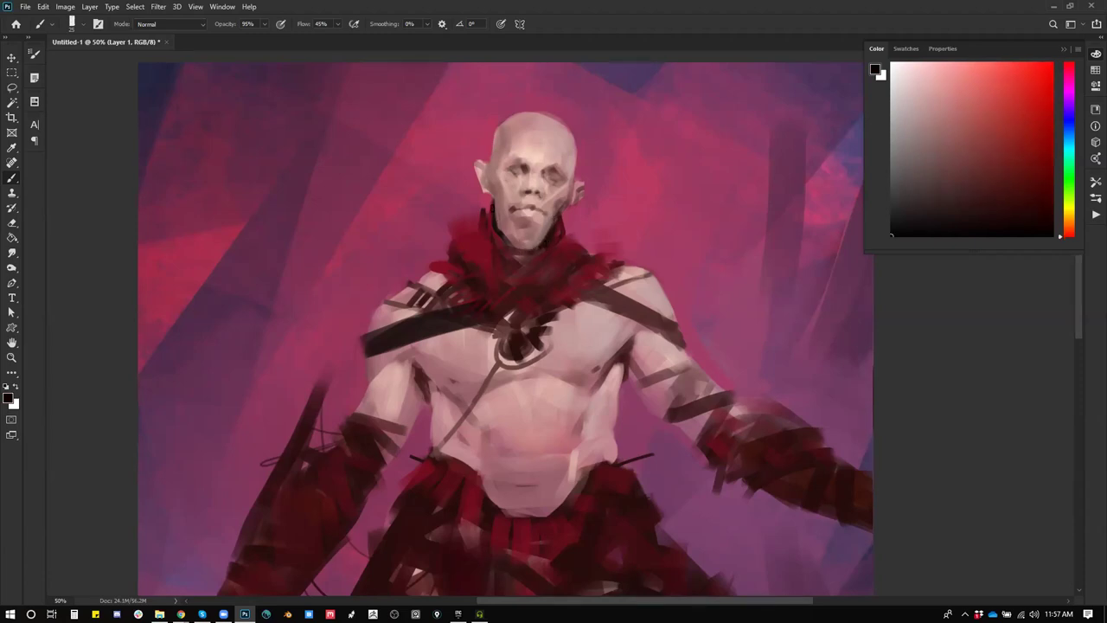
left_click(519, 199, "alt")
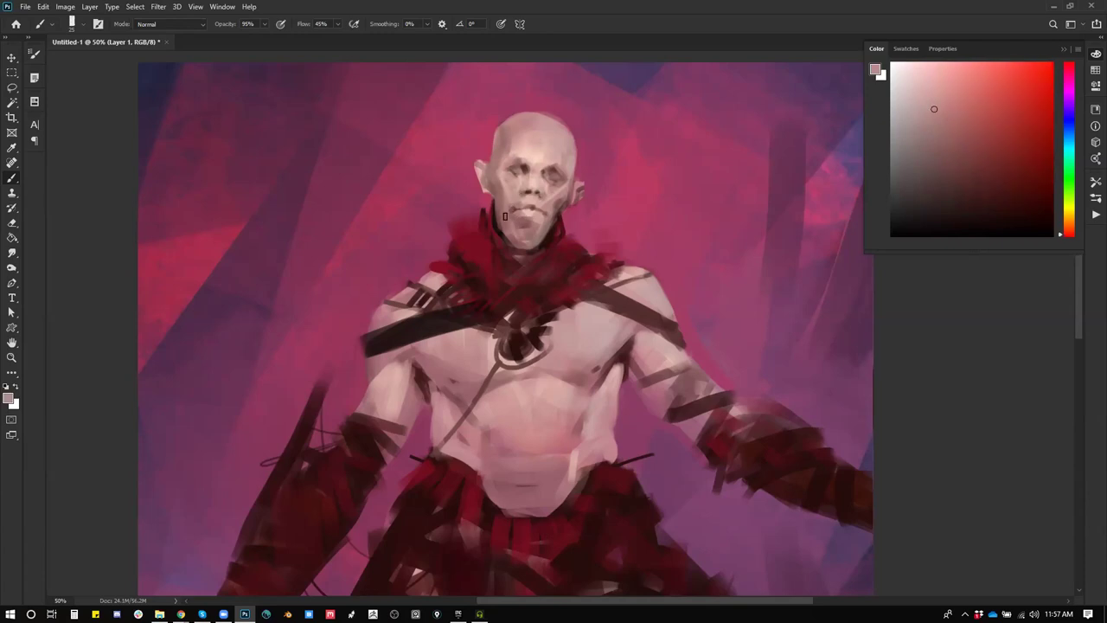
Step: Flip the canvas horizontally and inspect the full figure at 16.7% zoom, returning to the head at 50%
key("z")
left_click(545, 239, "alt")
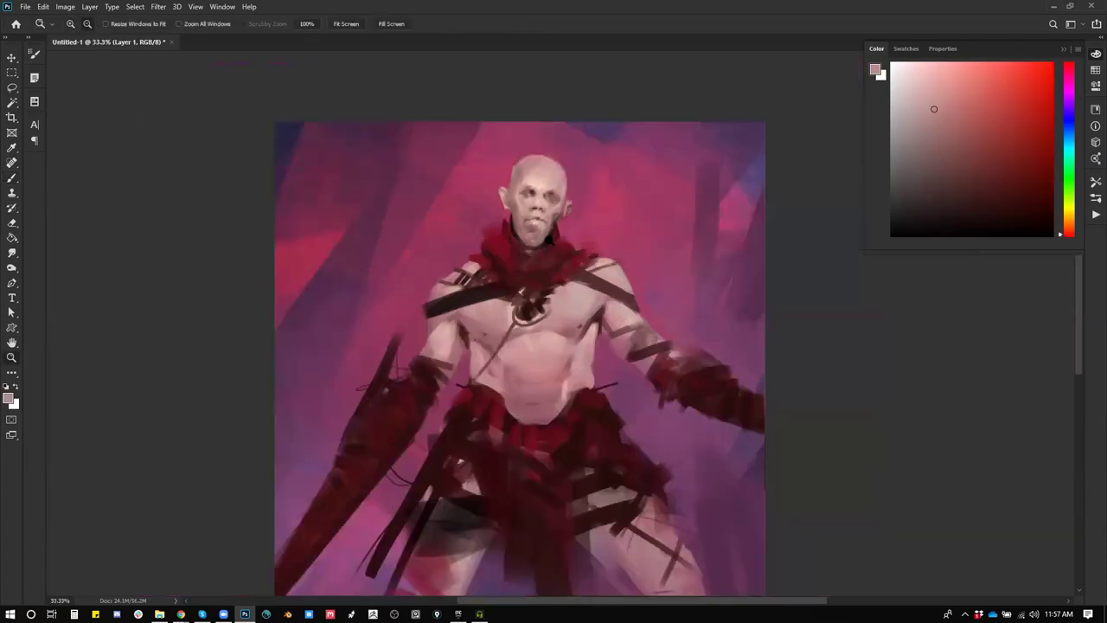
left_click(547, 267, "alt")
left_click(547, 268, "alt")
key("ctrl+shift+h")
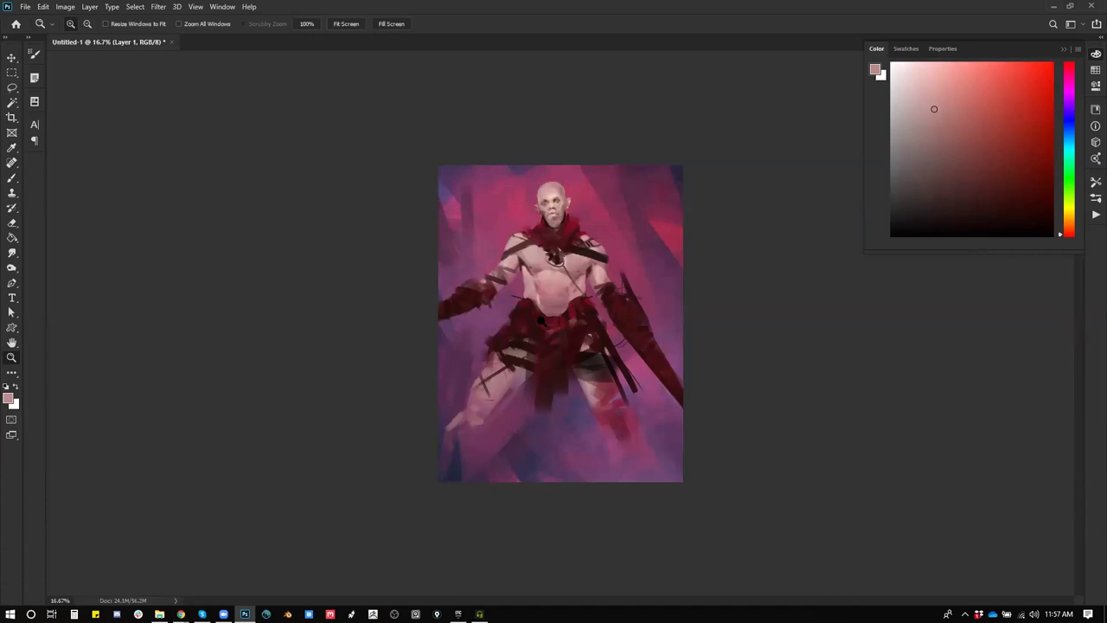
left_click(578, 183)
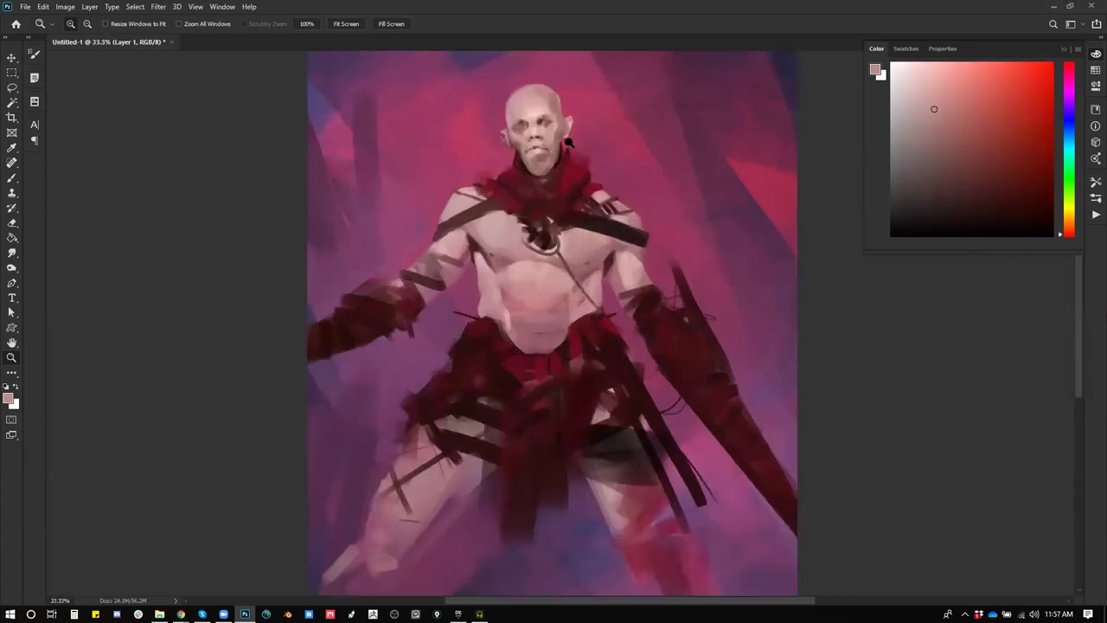
left_click(568, 141)
key("b")
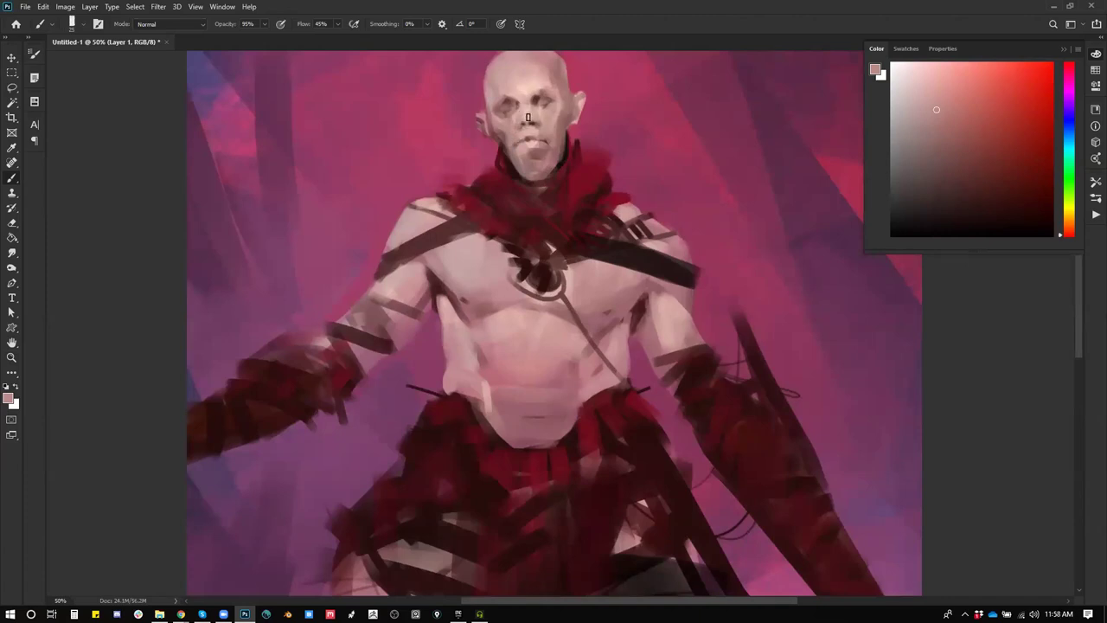
left_click_drag(527, 97, 522, 133)
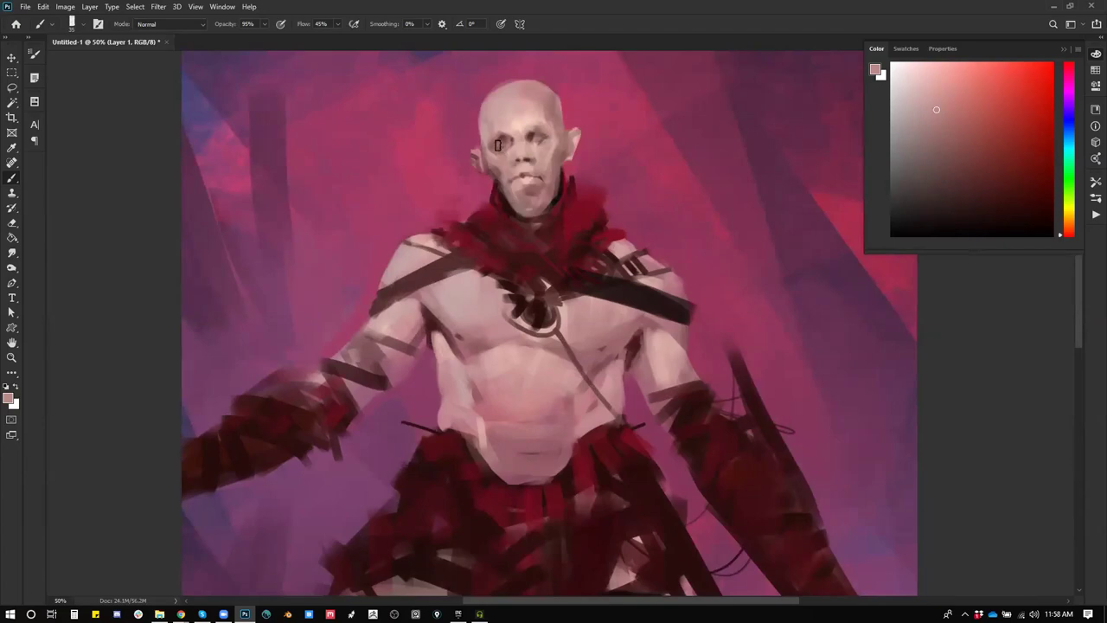
Step: Select a freehand area around the head and scarf and open it in Liquify
key("l")
mouse_move(611, 83)
left_mouse_down()
mouse_move(403, 201)
mouse_move(667, 79)
left_mouse_up()
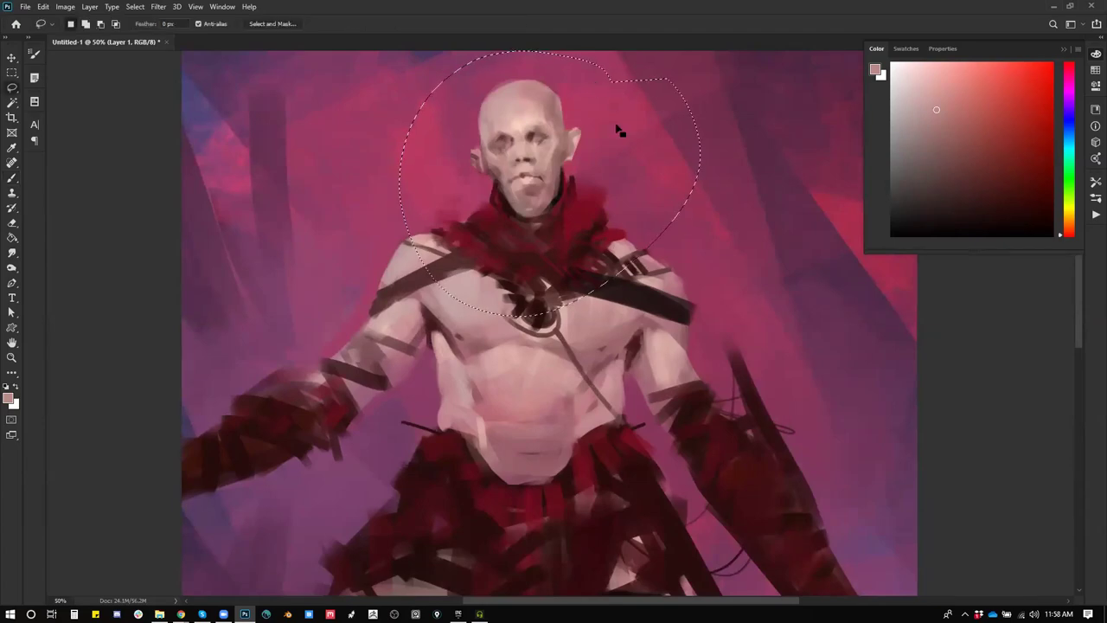
key("ctrl+shift+x")
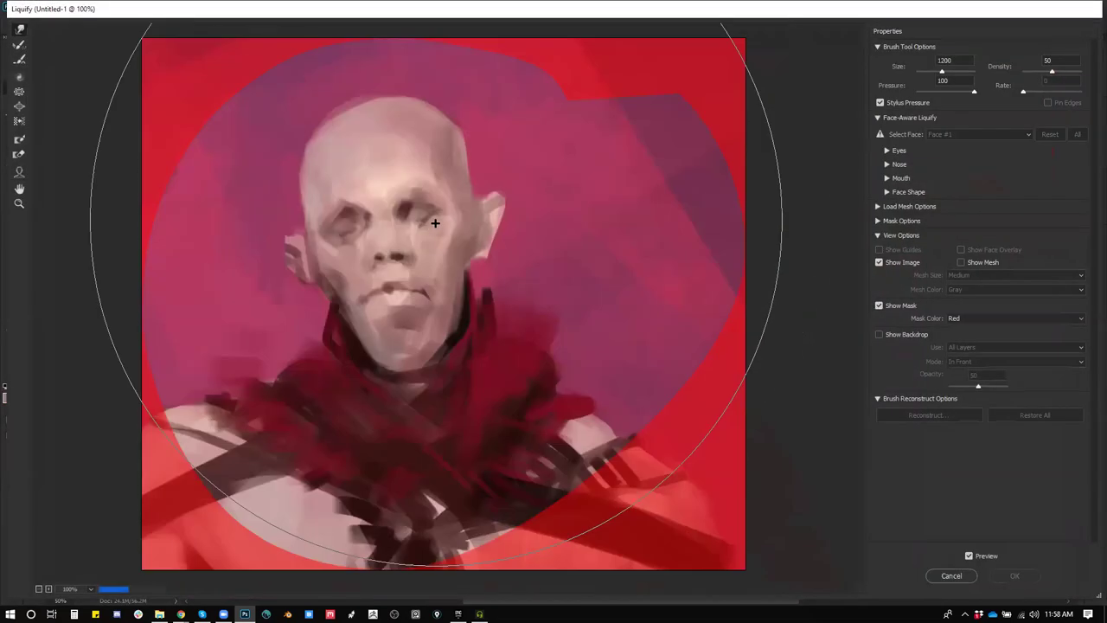
Step: Set the Liquify brush size to 400 and push the face from the eye toward the forehead
key("bracketleft")
key("bracketleft")
key("bracketleft")
key("bracketleft")
key("bracketleft")
key("bracketleft")
key("bracketleft")
key("bracketleft")
key("bracketleft")
key("bracketleft")
key("bracketleft")
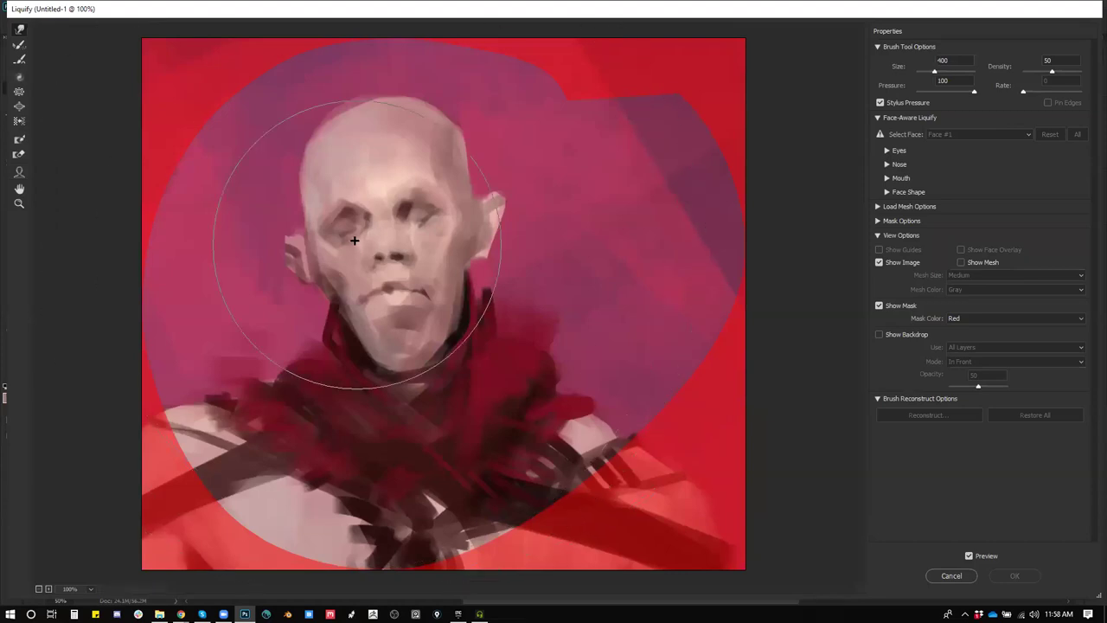
mouse_move(332, 223)
left_mouse_down()
mouse_move(353, 213)
mouse_move(334, 198)
mouse_move(368, 163)
left_mouse_up()
Step: Reshape the nose, mouth corner and chin with Liquify brushes between sizes 100 and 200
key("bracketleft")
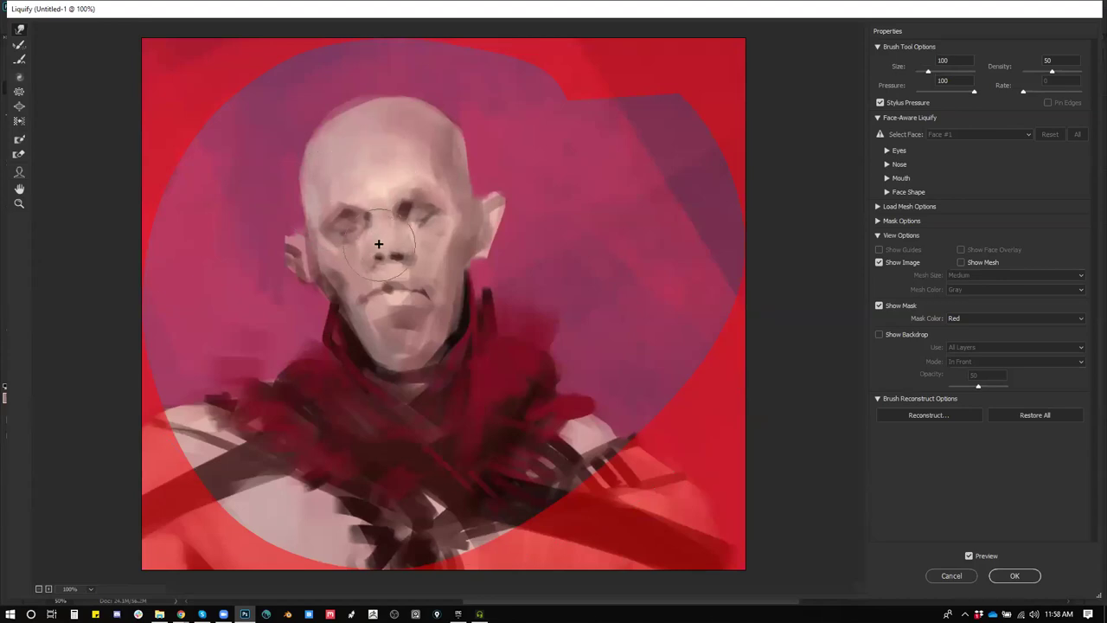
mouse_move(377, 259)
left_mouse_down()
mouse_move(408, 263)
mouse_move(373, 290)
mouse_move(422, 282)
left_mouse_up()
key("bracketright")
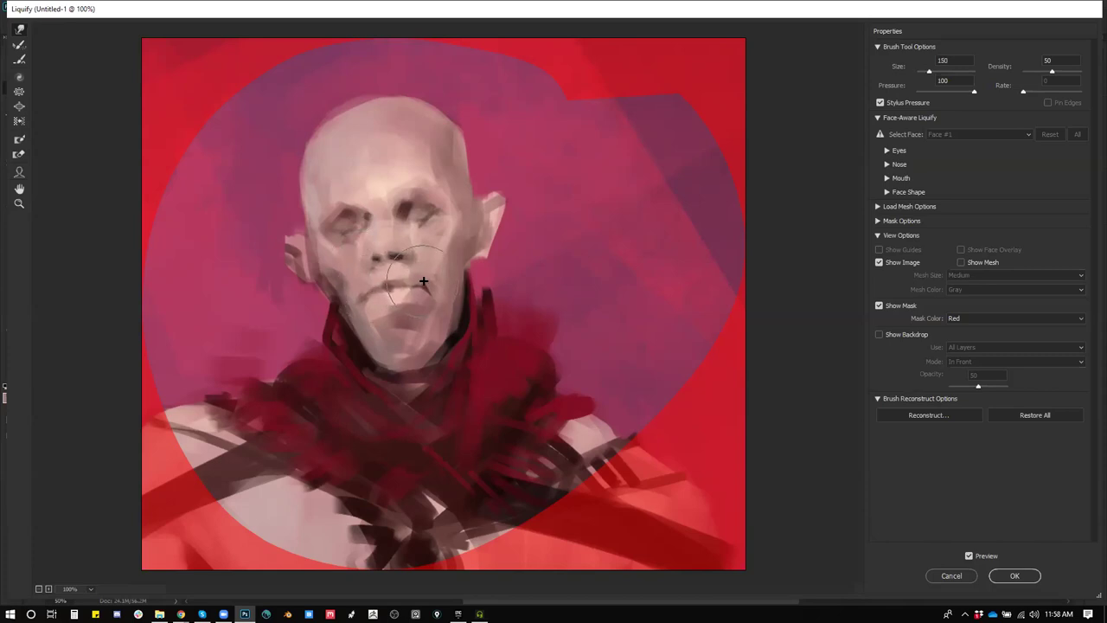
key("bracketright")
key("bracketright")
left_click_drag(443, 367, 394, 371)
Step: Pull in the jawline and tuck both ears closer to the head with smaller Liquify brushes, down to size 90
key("bracketright")
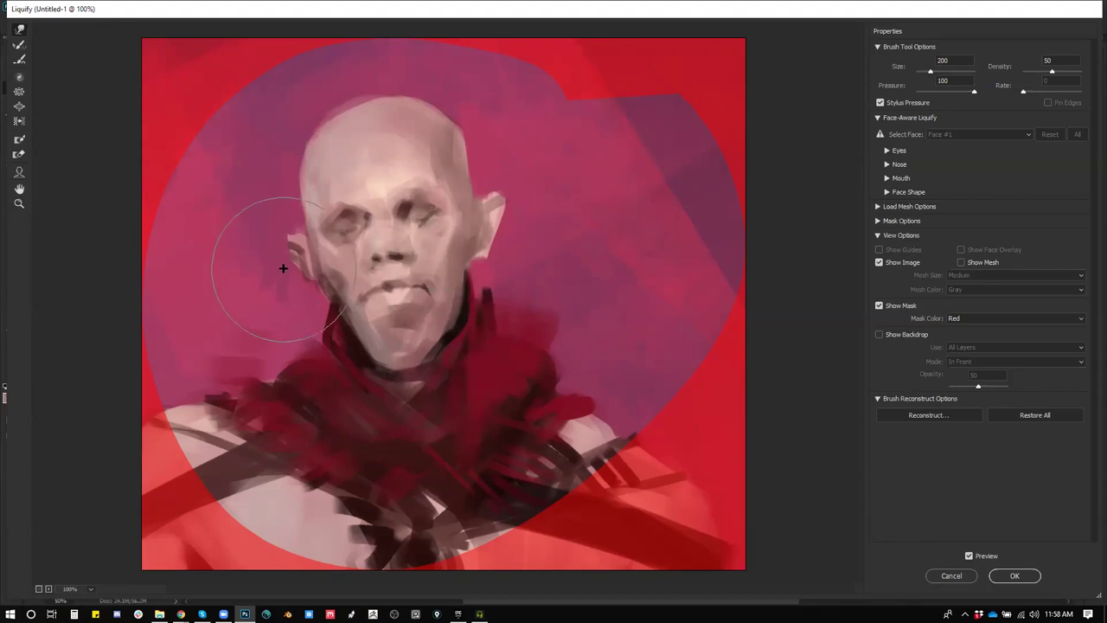
key("bracketleft")
key("bracketleft")
key("bracketleft")
key("bracketleft")
mouse_move(307, 280)
left_mouse_down()
mouse_move(326, 280)
mouse_move(324, 314)
mouse_move(379, 367)
left_mouse_up()
key("bracketleft")
key("bracketleft")
key("bracketleft")
left_click_drag(512, 187, 507, 190)
key("bracketleft")
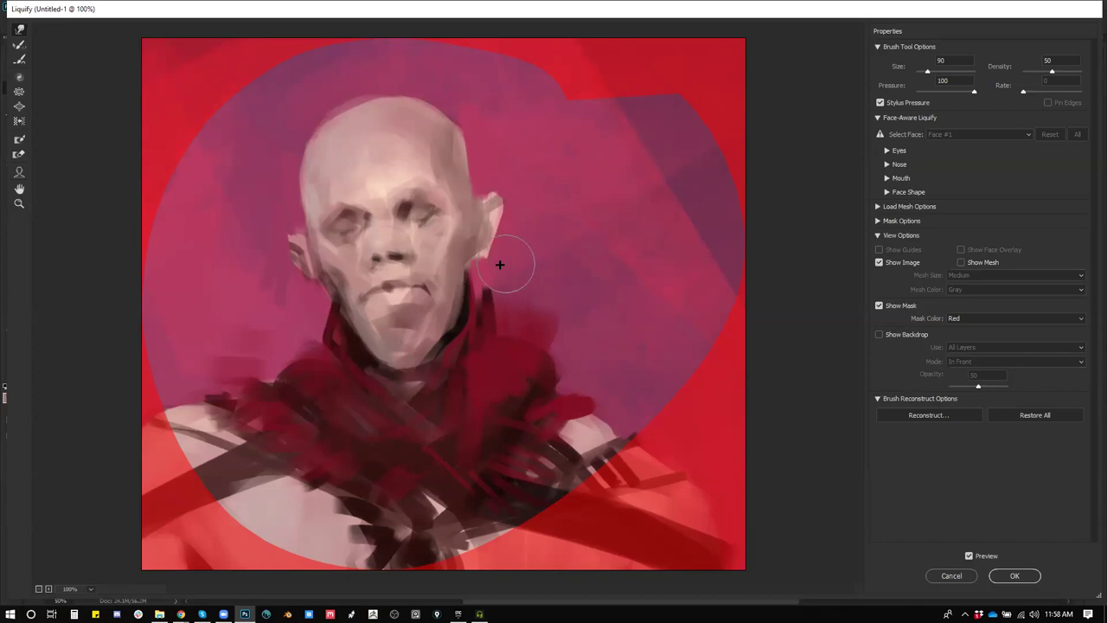
left_click_drag(489, 271, 485, 257)
left_click_drag(272, 232, 277, 229)
Step: Push the side of the skull slightly inward with the Liquify brush at size 200
key("bracketright")
key("bracketright")
key("bracketright")
key("bracketright")
key("bracketright")
key("bracketright")
left_click_drag(296, 141, 303, 138)
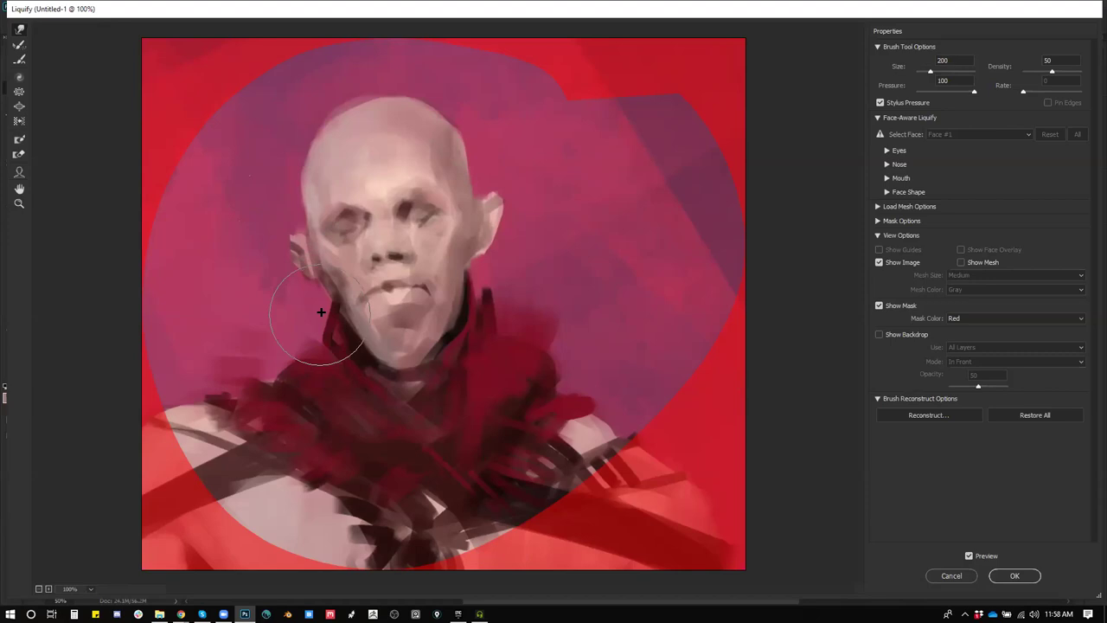
Step: Reshape the lower jaw and chin in Liquify, starting with a size 100 brush and finishing with a larger one
key("bracketleft")
key("bracketleft")
key("bracketleft")
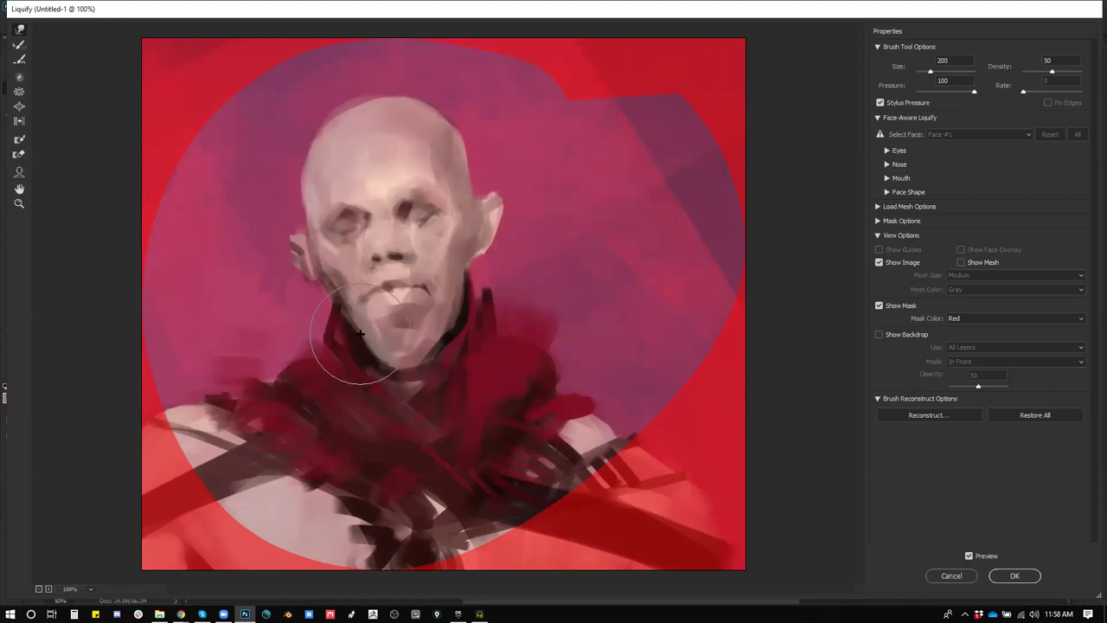
key("bracketleft")
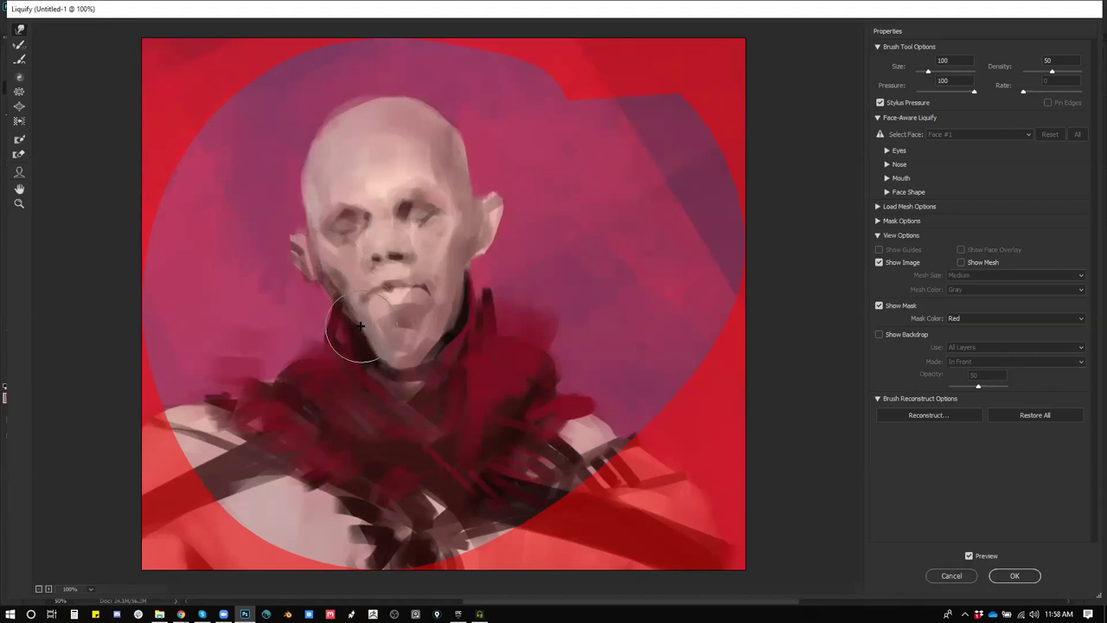
mouse_move(360, 327)
left_mouse_down()
mouse_move(364, 364)
mouse_move(410, 375)
mouse_move(406, 360)
left_mouse_up()
key("bracketright")
key("bracketright")
key("bracketright")
key("bracketright")
left_click_drag(409, 360, 403, 360)
Step: Nudge the jaw corner and nose upward with smaller Liquify brushes, apply the distortion and clear the selection
key("bracketleft")
key("bracketleft")
key("bracketleft")
key("bracketleft")
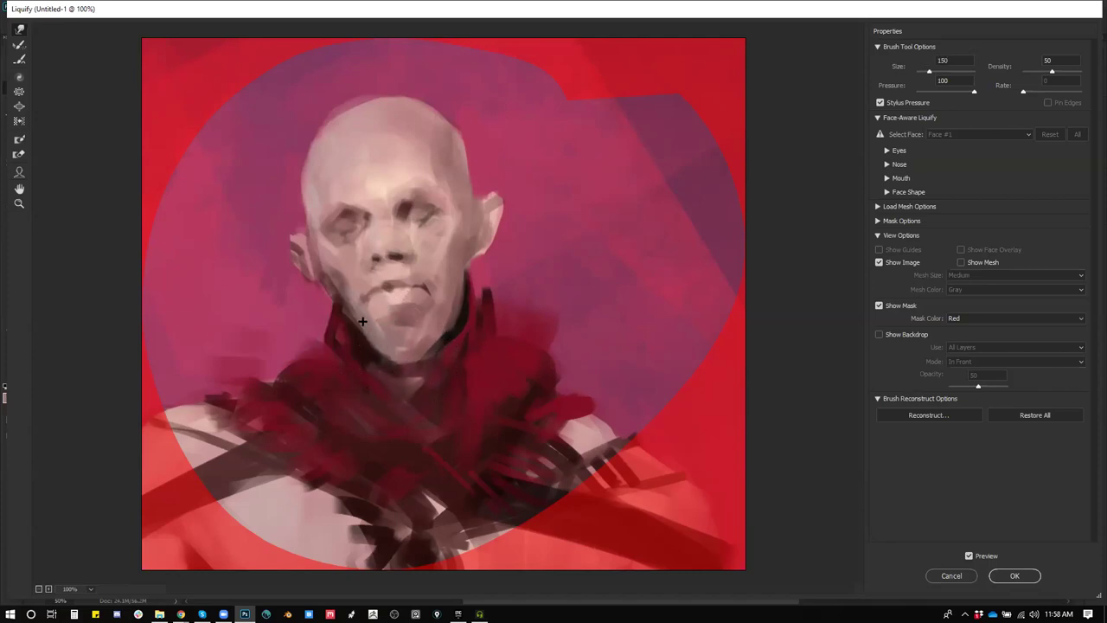
left_click_drag(352, 317, 366, 300)
key("bracketleft")
key("bracketleft")
key("bracketleft")
key("bracketleft")
left_click_drag(393, 260, 394, 247)
left_click(1028, 578)
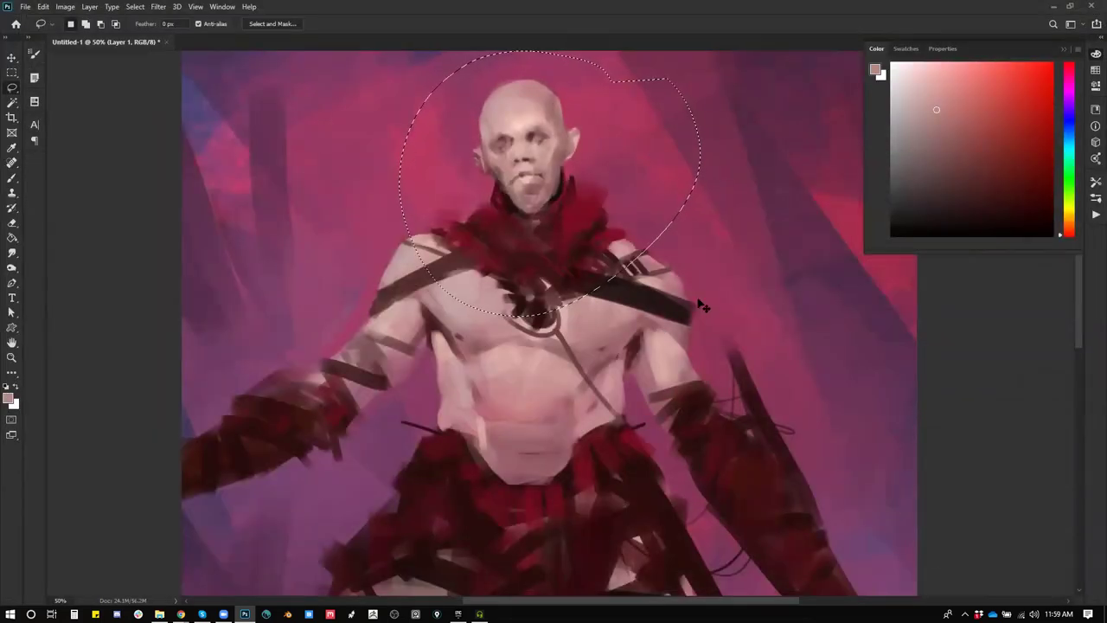
key("ctrl+d")
Step: Flip the canvas horizontally and repaint the eye socket and brow at 66.7% zoom with sampled and lighter skin tones
key("ctrl+shift+h")
key("z")
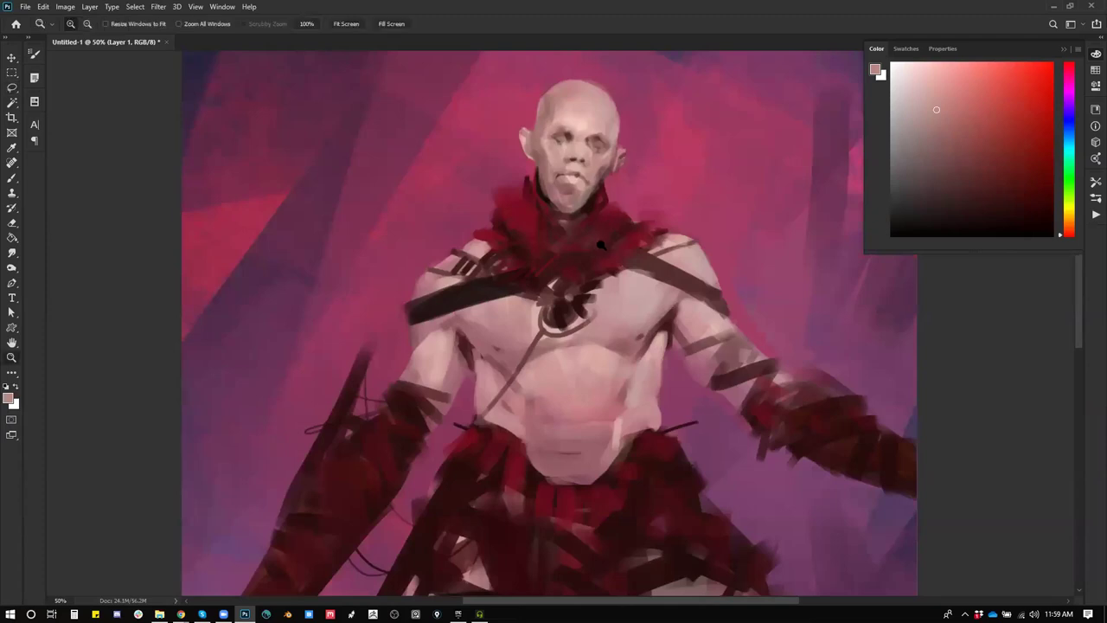
left_click(601, 245, "alt")
left_click(612, 200)
left_click(606, 162)
key("b")
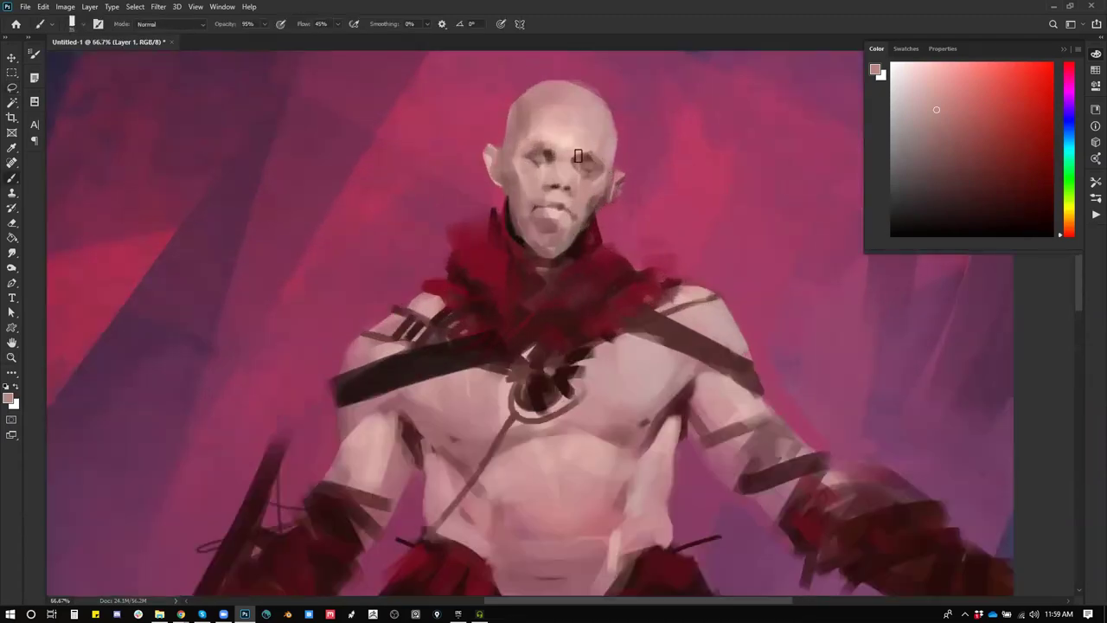
left_click(587, 158, "alt")
left_click(599, 164, "alt")
left_click(907, 93)
Step: Shape the ears with sampled skin, dark and background pink tones, flipping the canvas horizontally to clean the head's edge
left_click(615, 184, "alt")
left_click(616, 180, "alt")
left_click(626, 164, "alt")
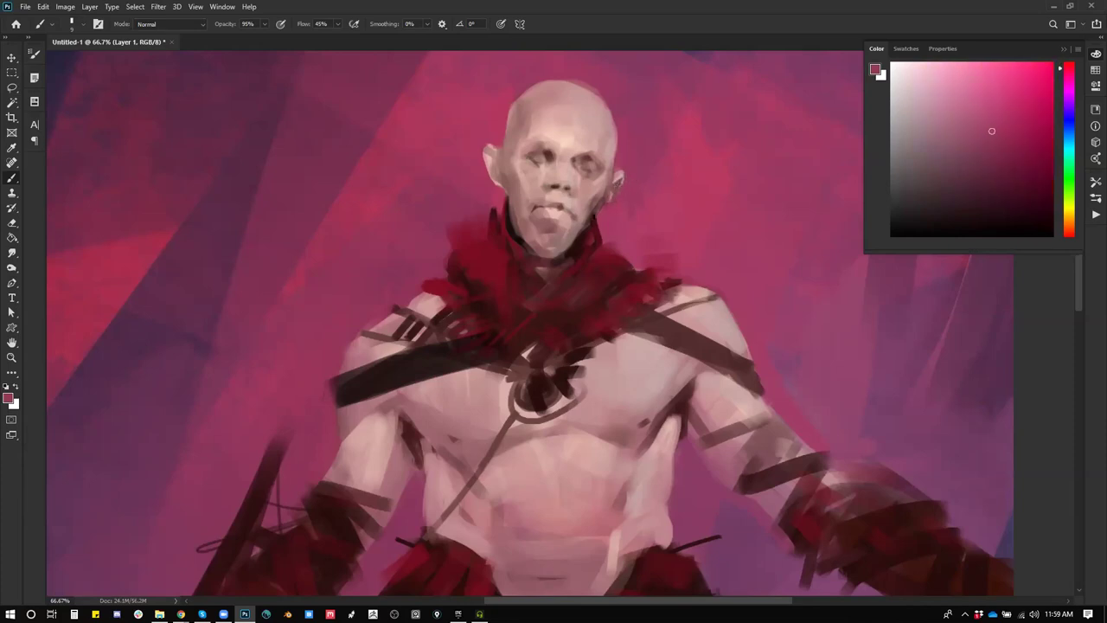
left_click(583, 156, "alt")
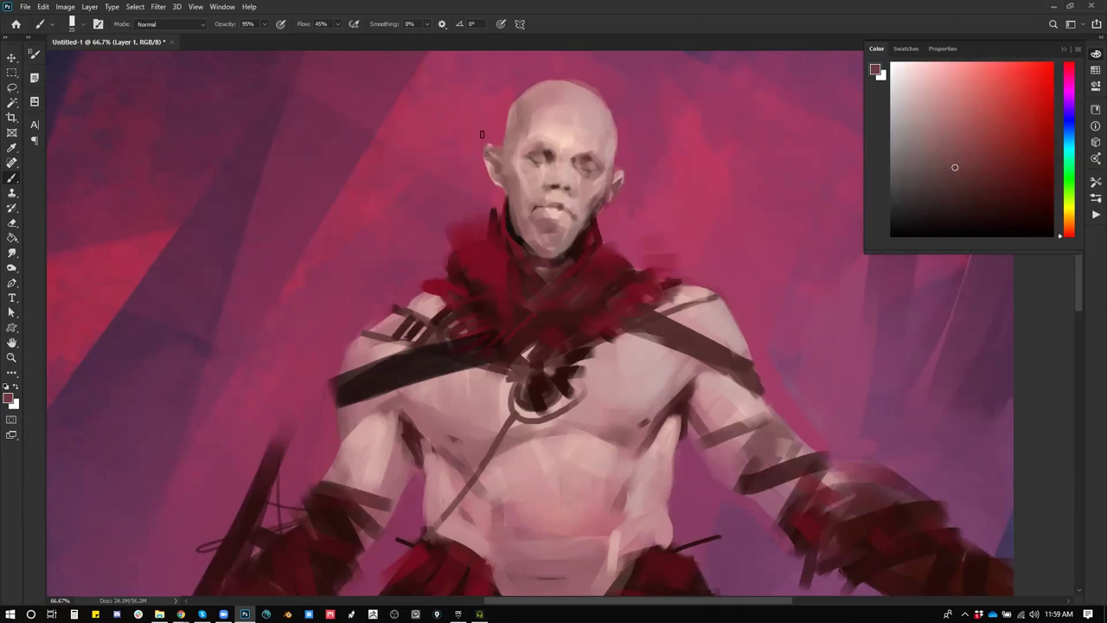
key("ctrl+shift+h")
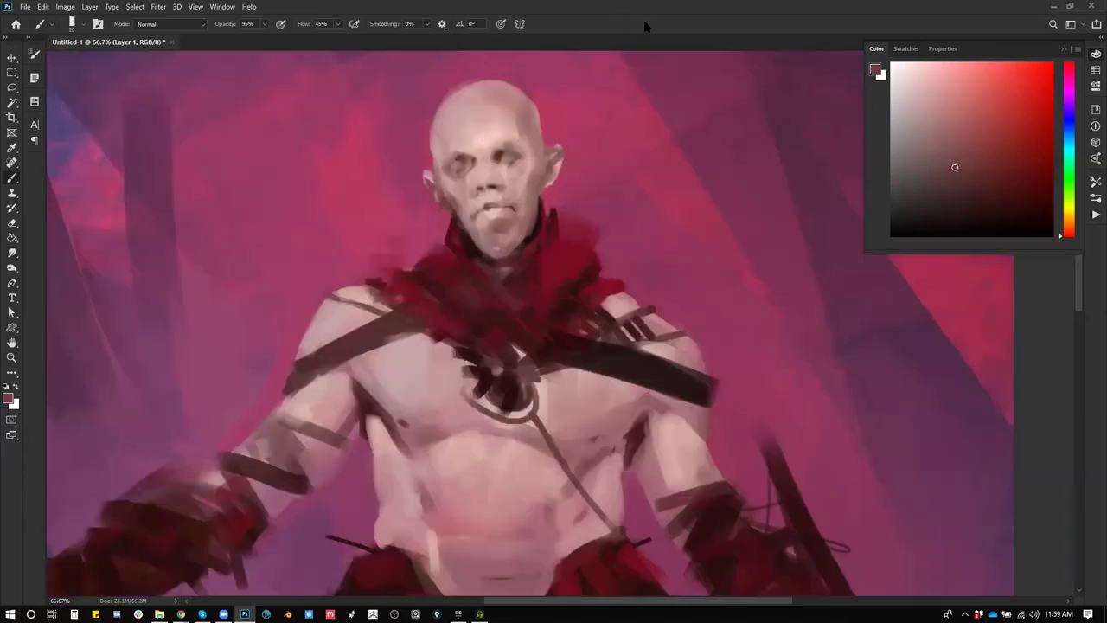
left_click(422, 136, "alt")
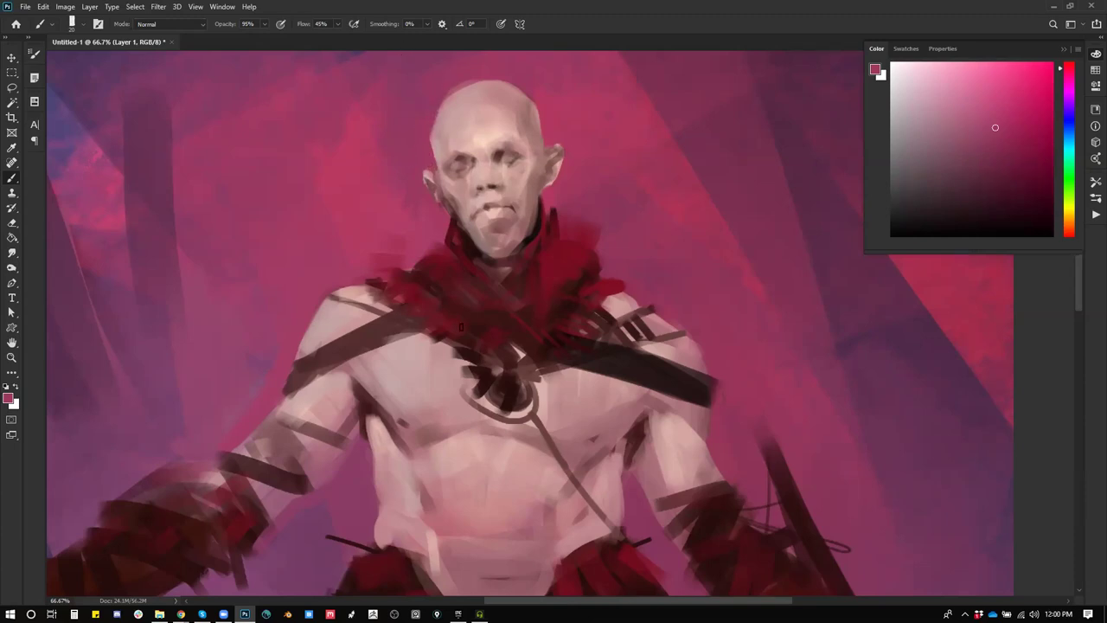
Step: Switch to the Chrome browser and open the Facebook notifications
left_click(181, 614)
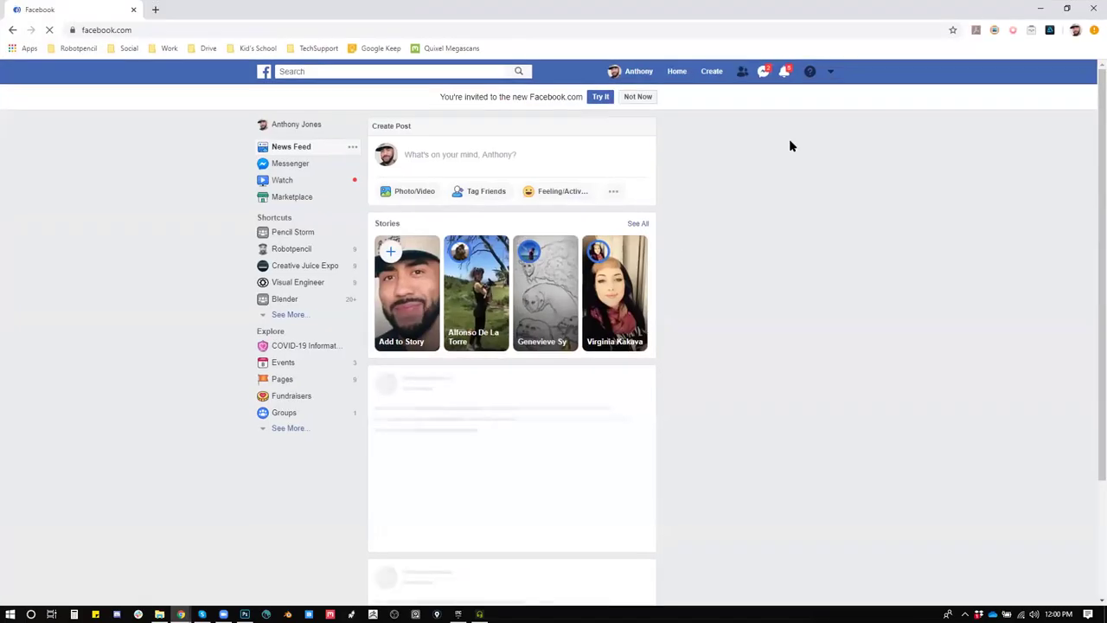
left_click(787, 72)
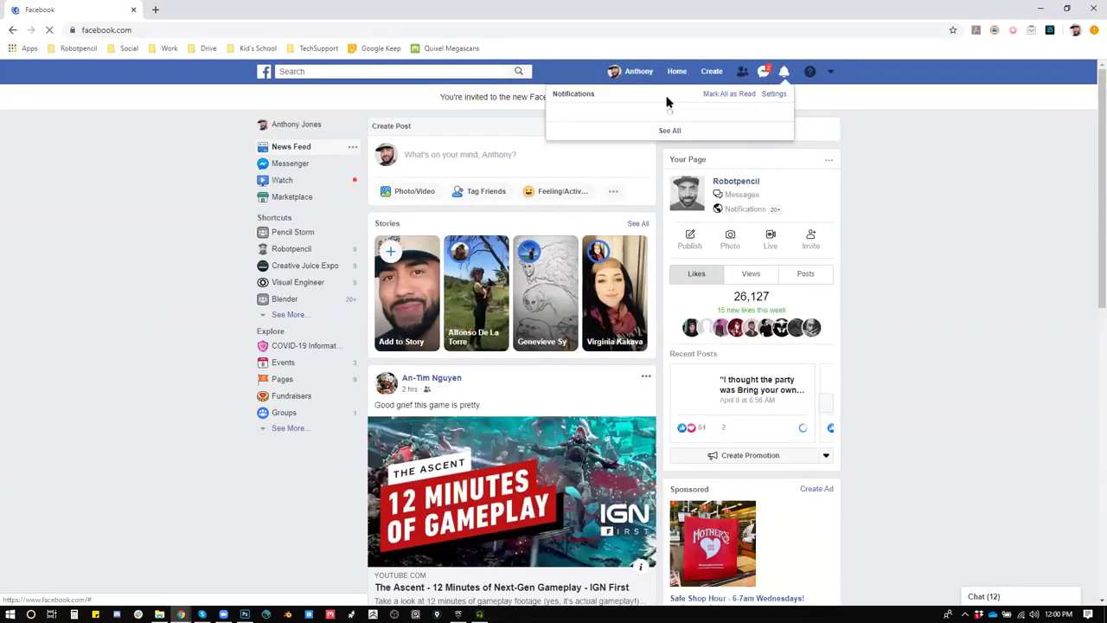
Step: Open the post from the comment notification, view the large photo of the crouching sculpt and close it to return to the post
left_click(738, 141)
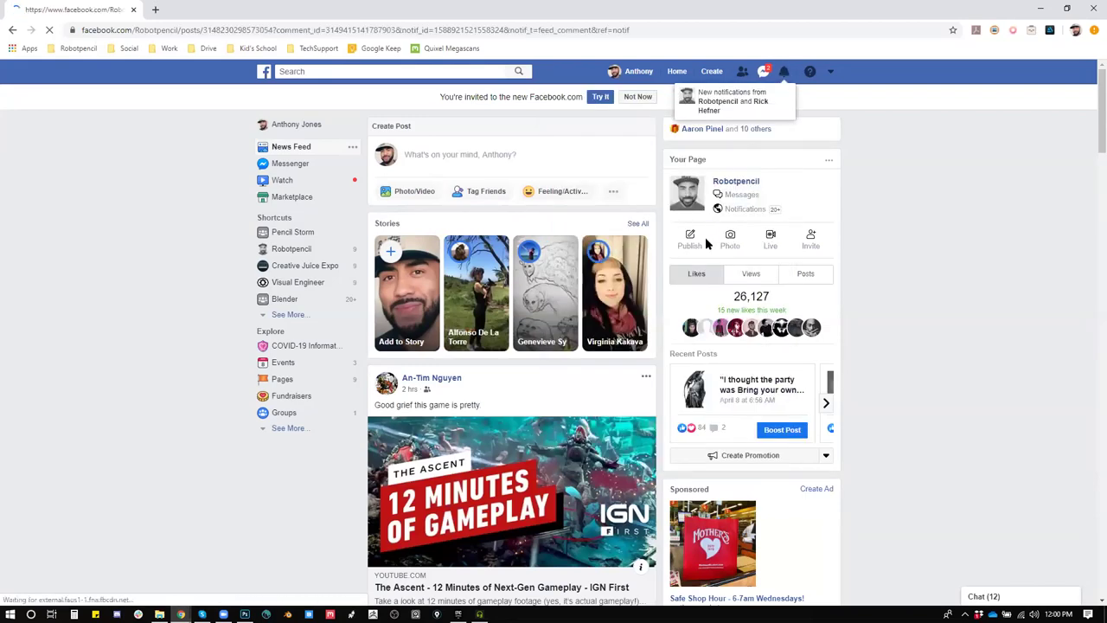
left_click(522, 271)
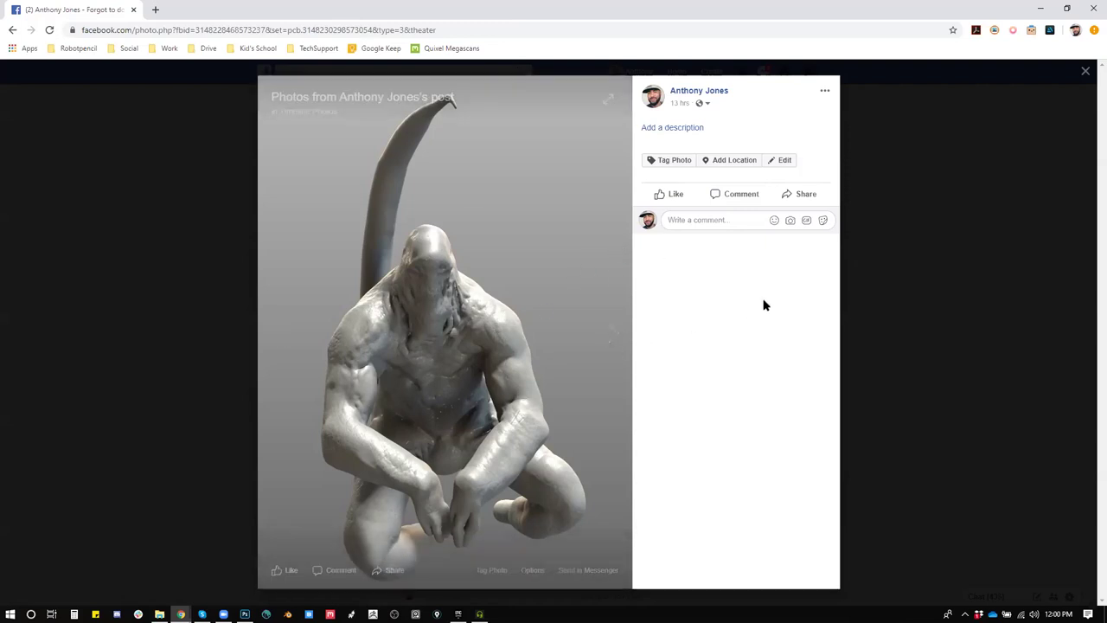
left_click(896, 264)
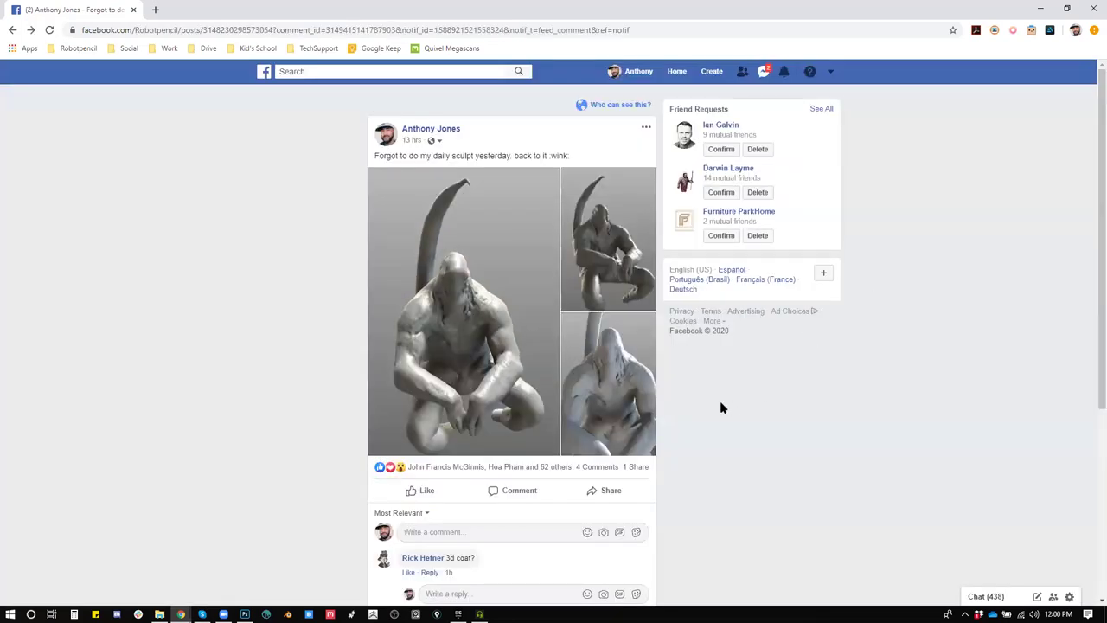
mouse_move(553, 470)
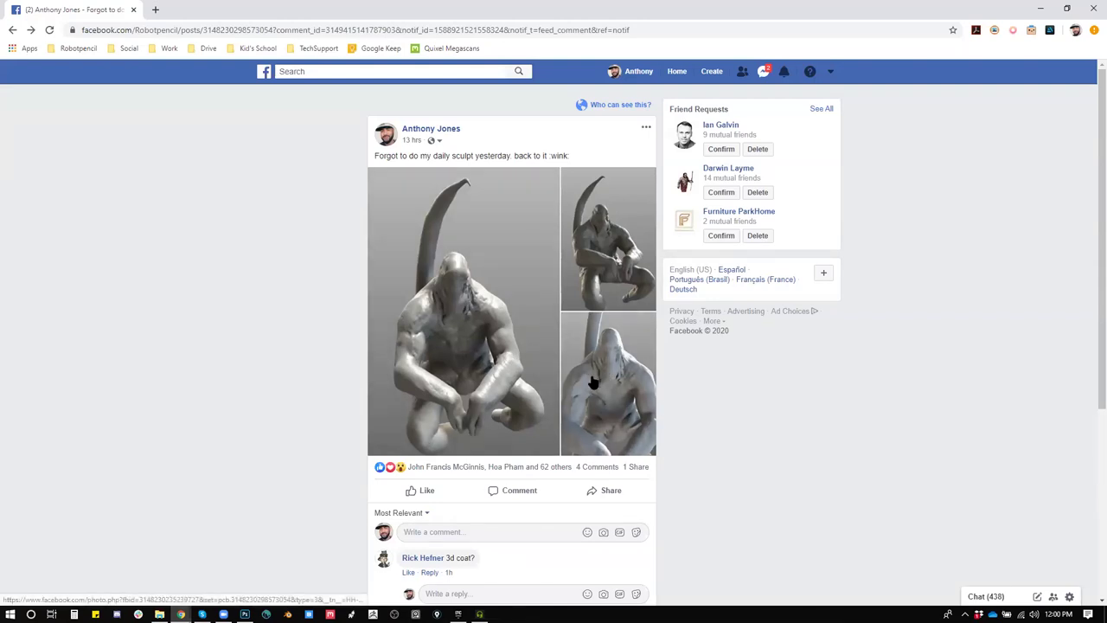
scroll(592, 382, "down", 1)
scroll(511, 439, "up", 1)
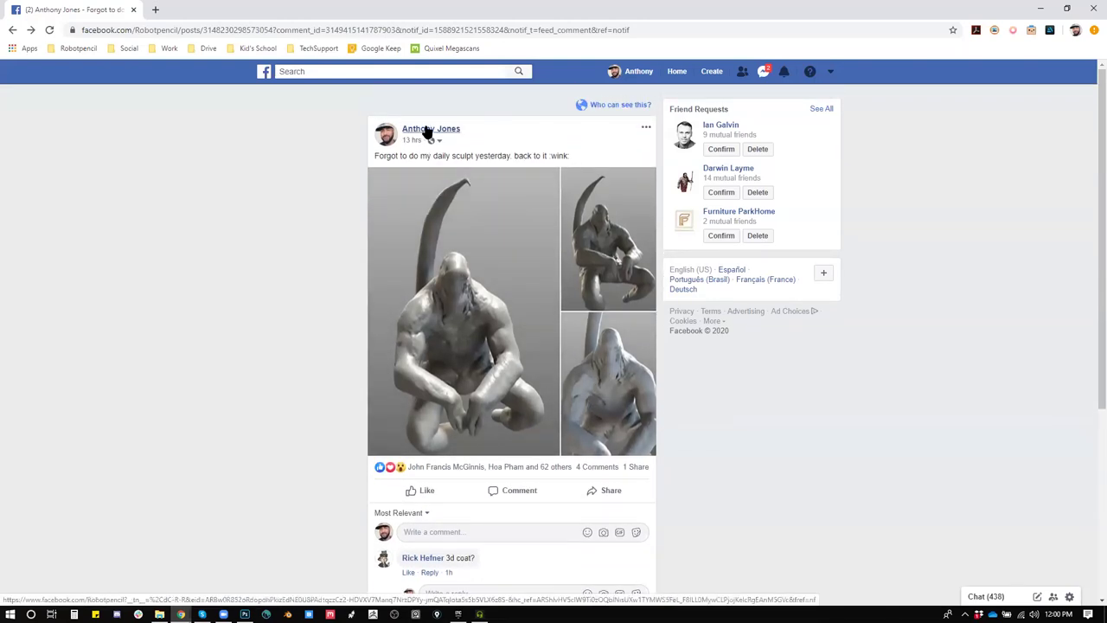
Step: Open the post author's profile and view the daily sculpt post on the timeline, highlighting the word "daily" in its caption
left_click(425, 130)
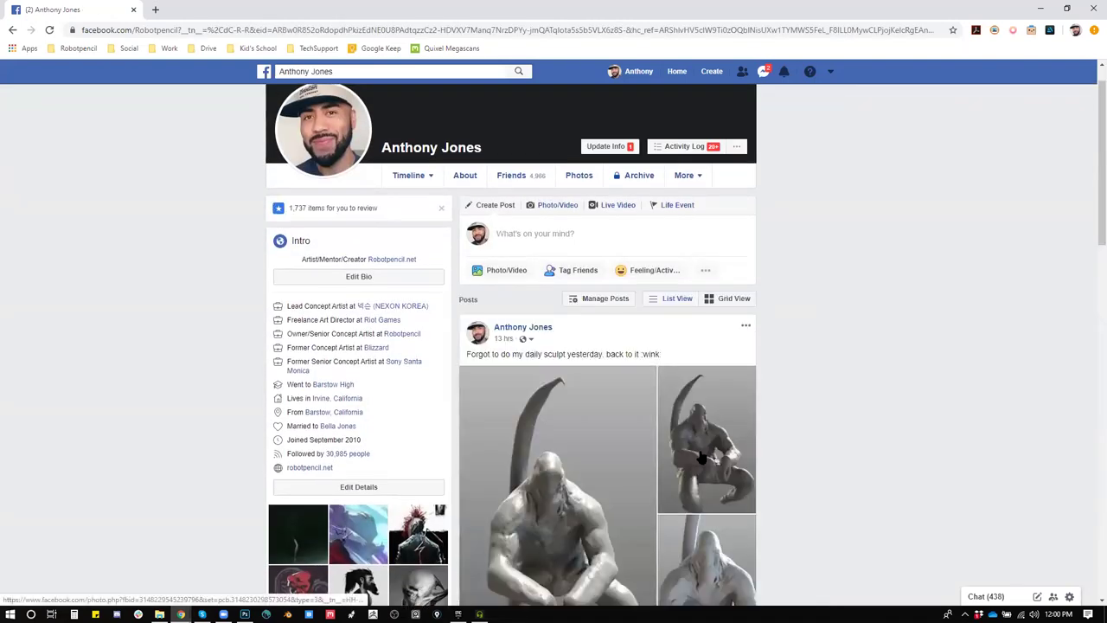
scroll(702, 459, "down", 1)
scroll(709, 457, "down", 1)
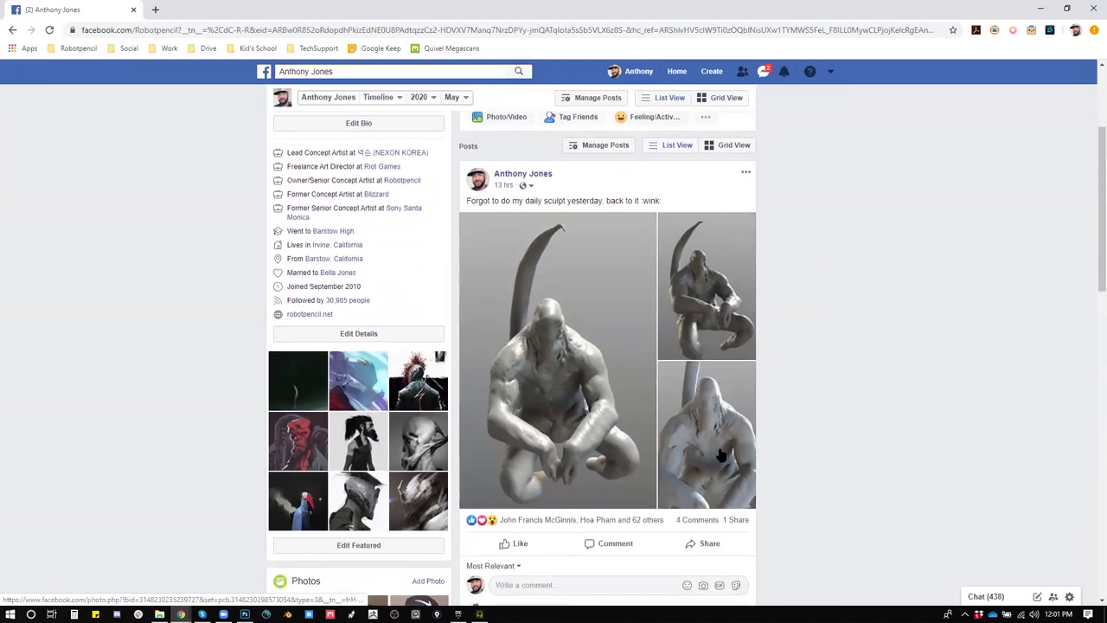
double_click(532, 201)
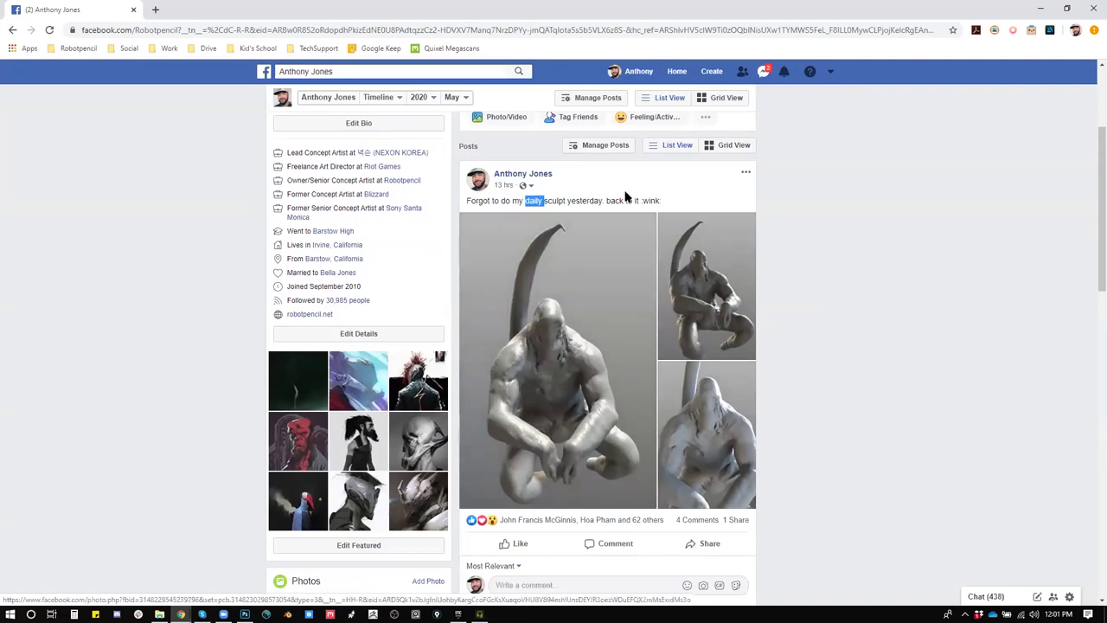
Step: Open the artist's own ArtStation profile in a new browser tab
left_click(155, 9)
type("art")
left_click(195, 55)
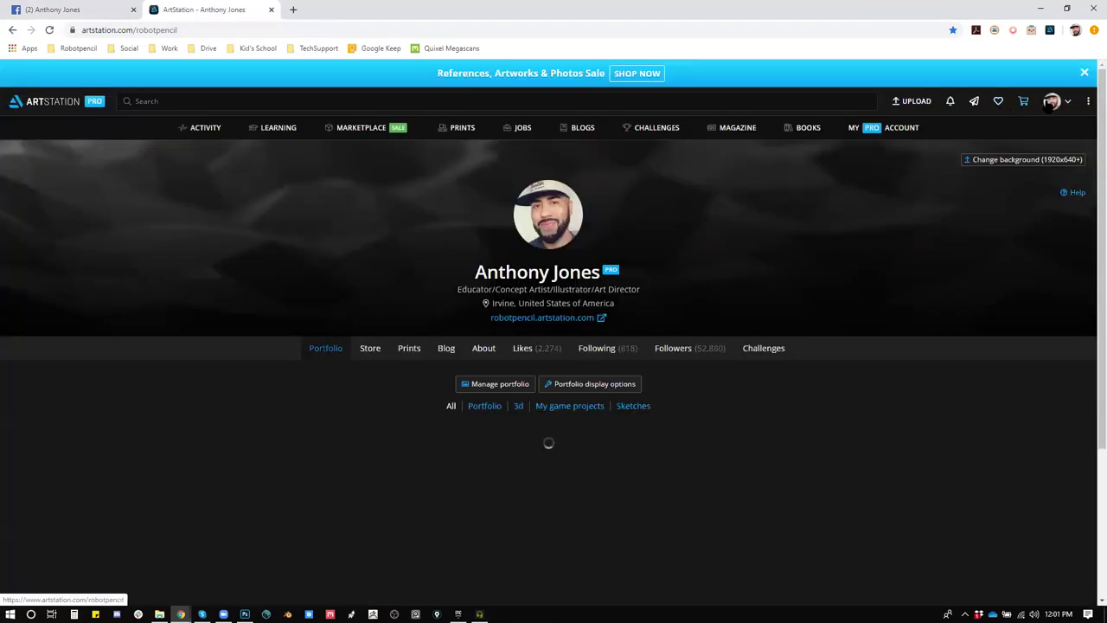
left_click(1049, 102)
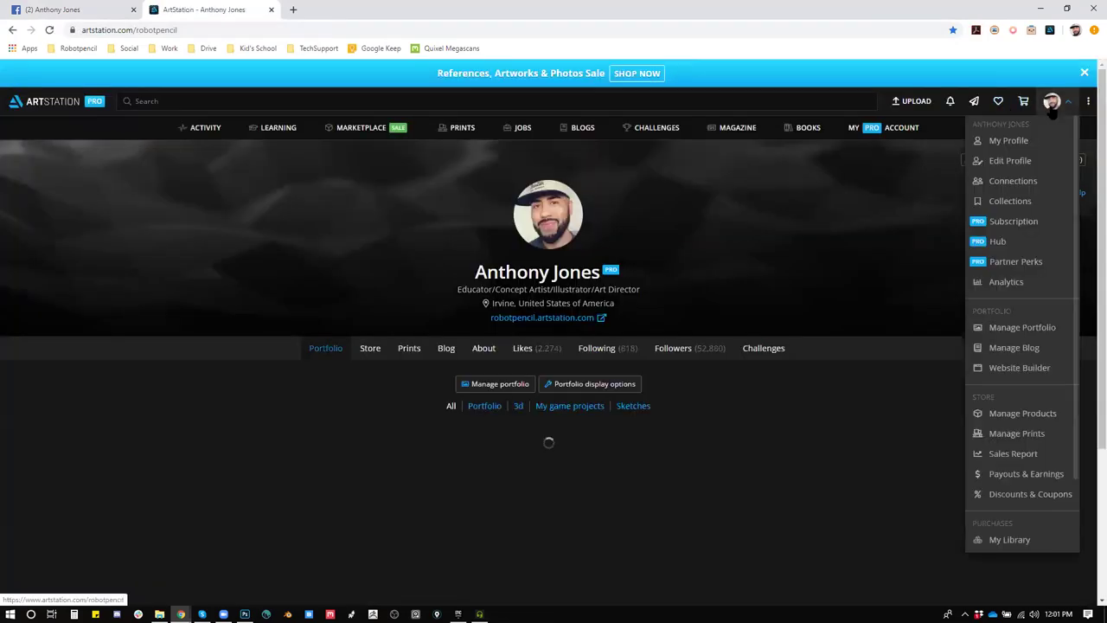
left_click(1006, 140)
Step: Look over the portfolio artworks and filter the portfolio to the 3d album
left_click(518, 405)
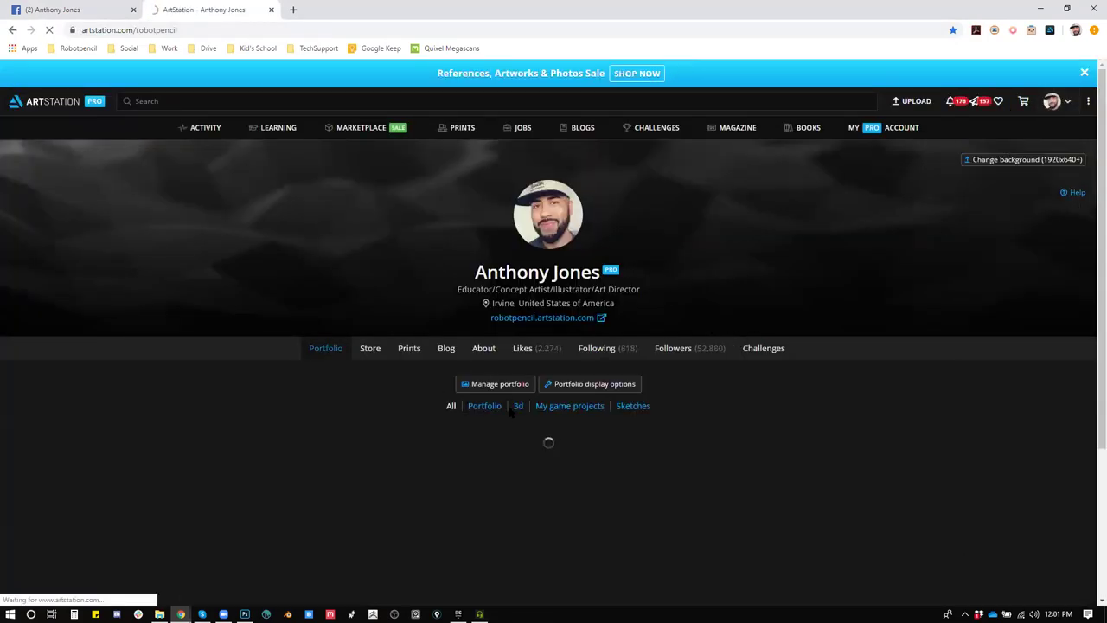
scroll(635, 430, "down", 1)
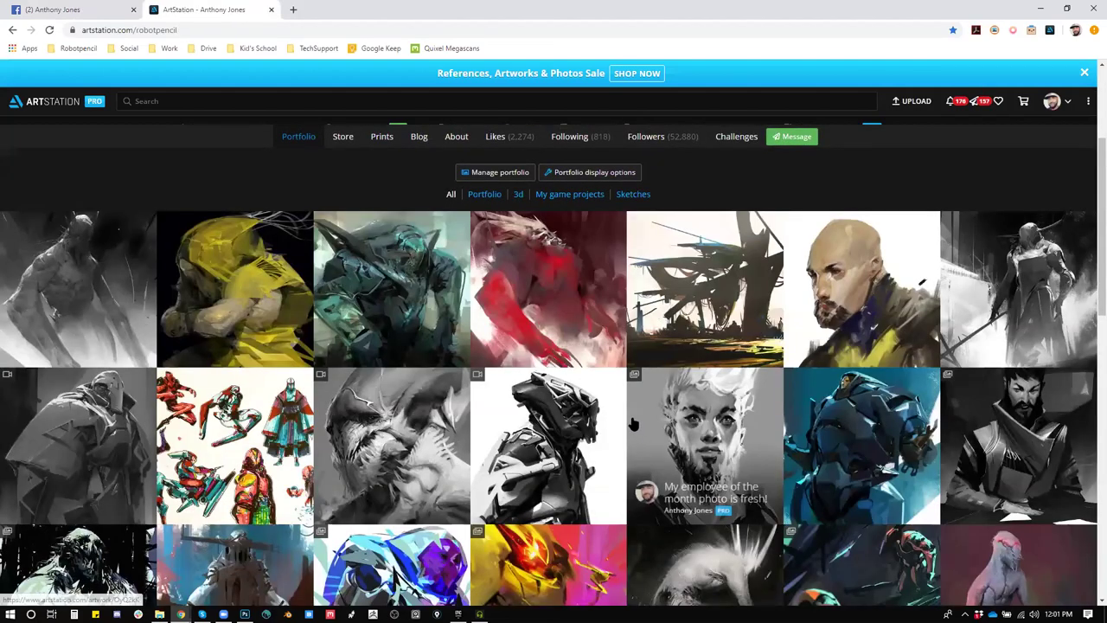
scroll(543, 250, "down", 2)
scroll(543, 250, "up", 2)
left_click(520, 233)
Step: Browse the 3d album's sculpts and open the artwork "Soldier 1 - Iteration 1"
scroll(684, 407, "down", 2)
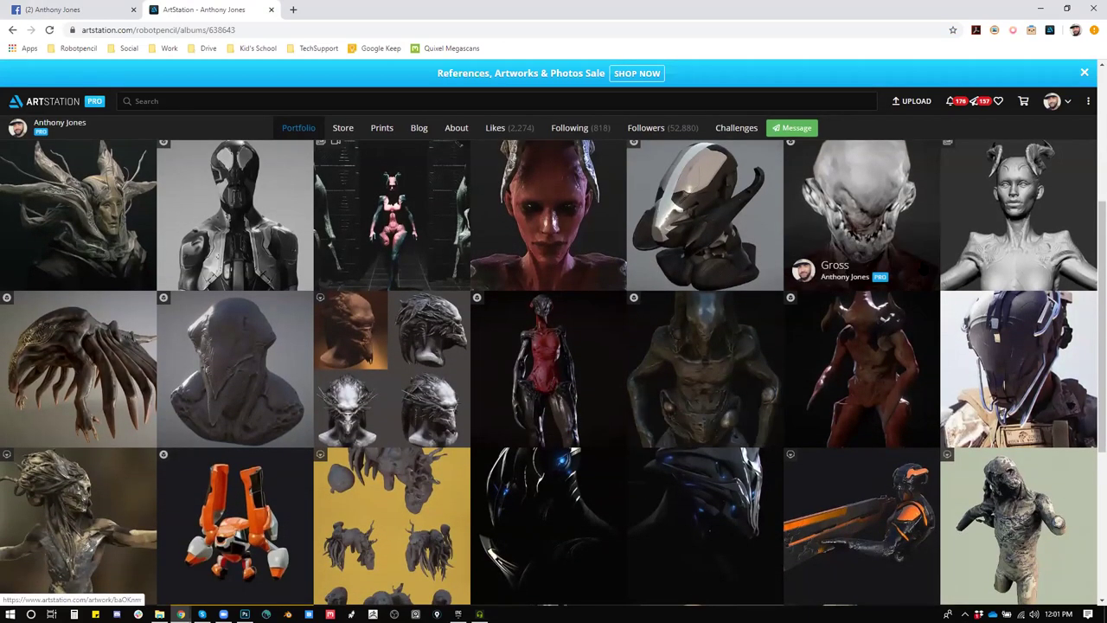
scroll(910, 340, "down", 3)
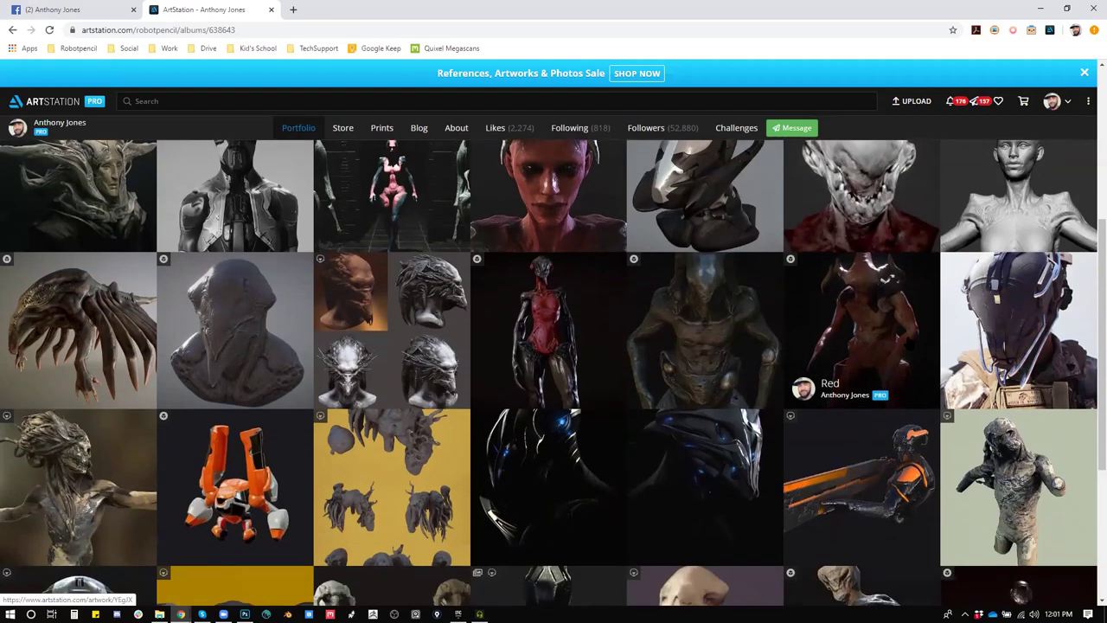
scroll(872, 313, "down", 2)
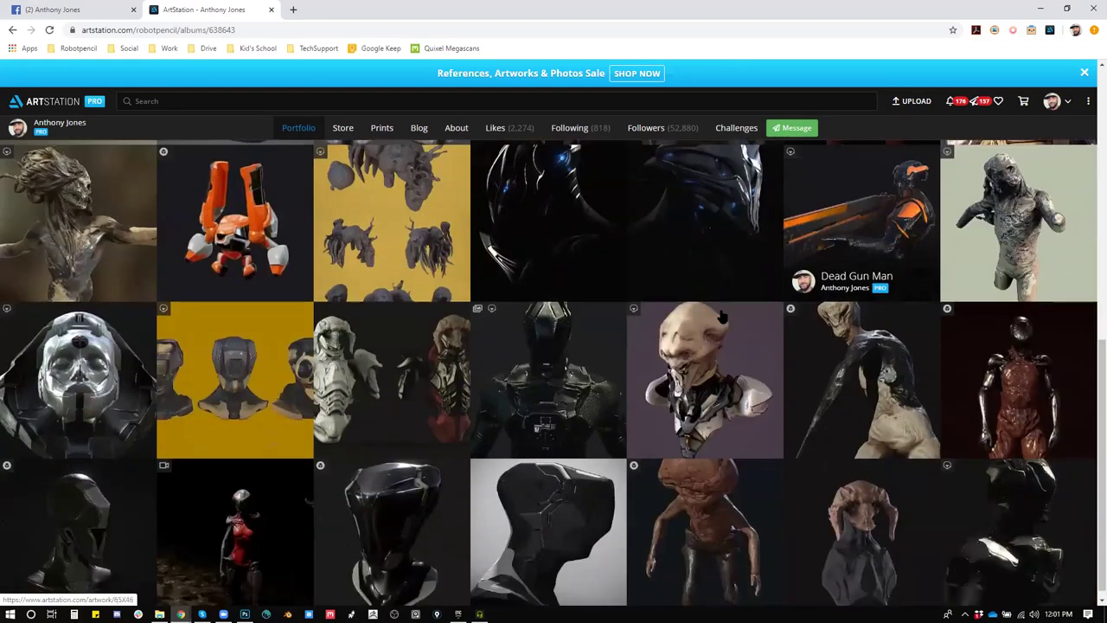
left_click(545, 380)
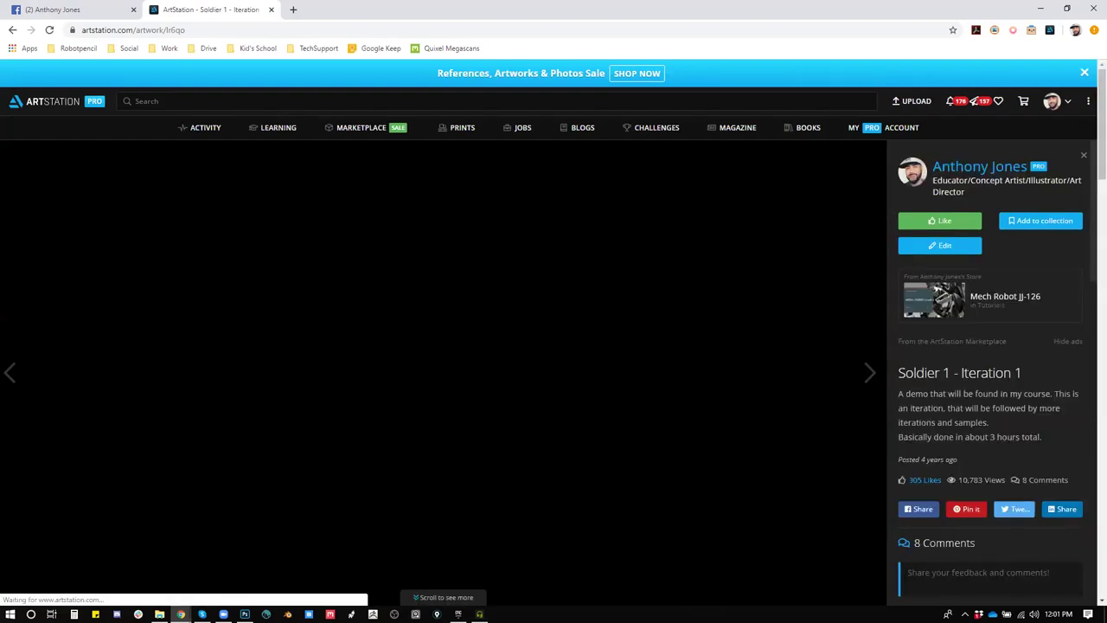
Step: Examine the Soldier 1 - Iteration 1 artwork by rotating its 3D model and checking how long ago it was posted
scroll(531, 358, "down", 5)
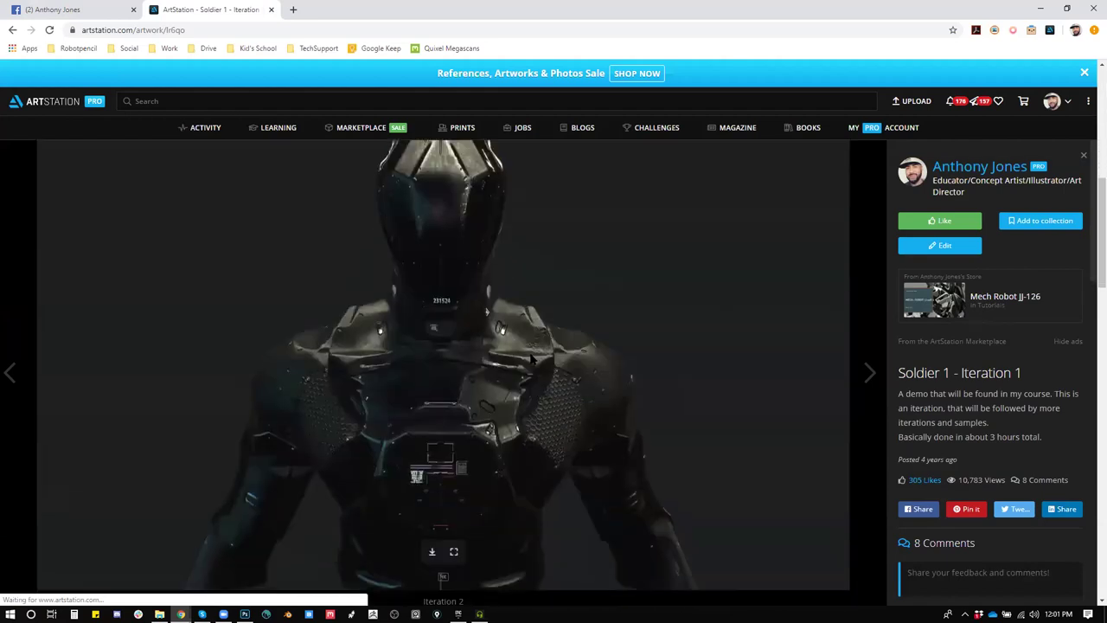
scroll(531, 358, "up", 5)
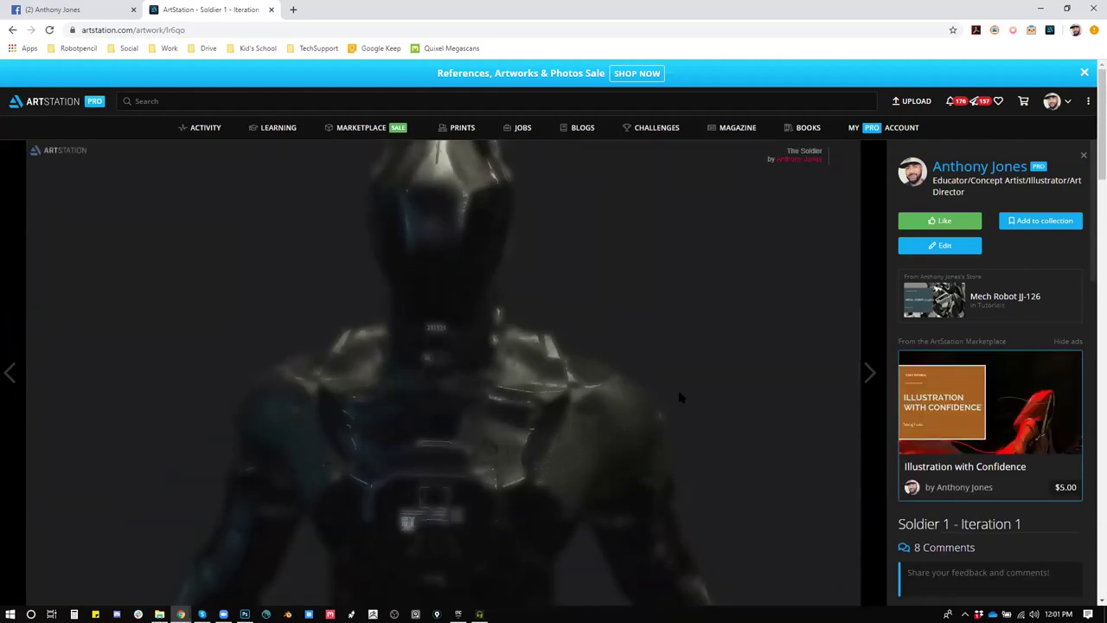
left_click_drag(609, 356, 672, 332)
left_click_drag(572, 346, 455, 372)
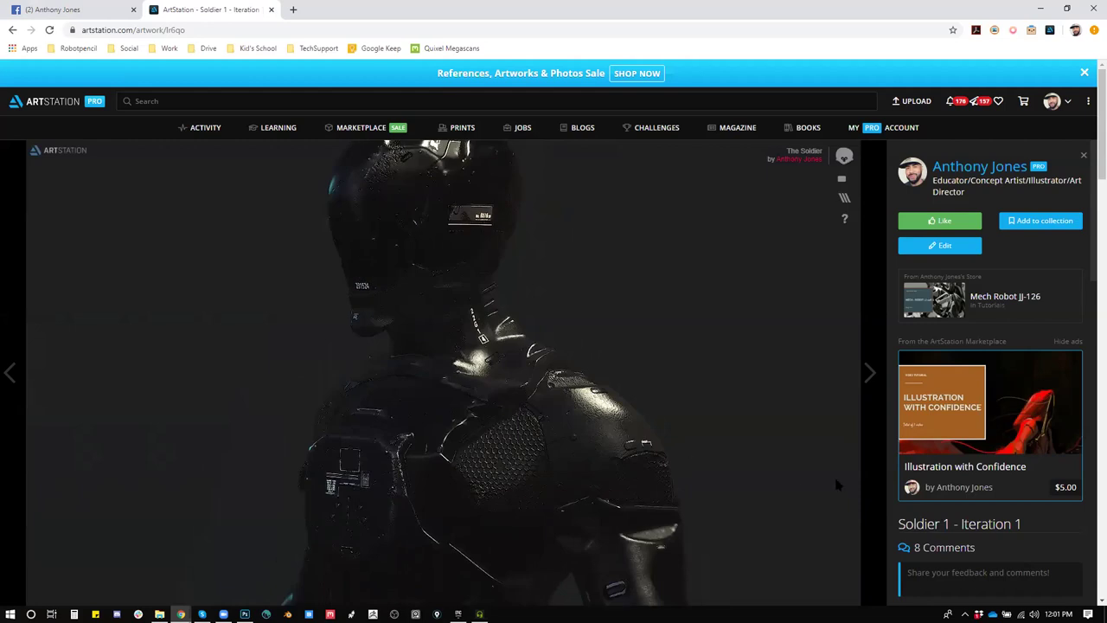
scroll(994, 543, "down", 2)
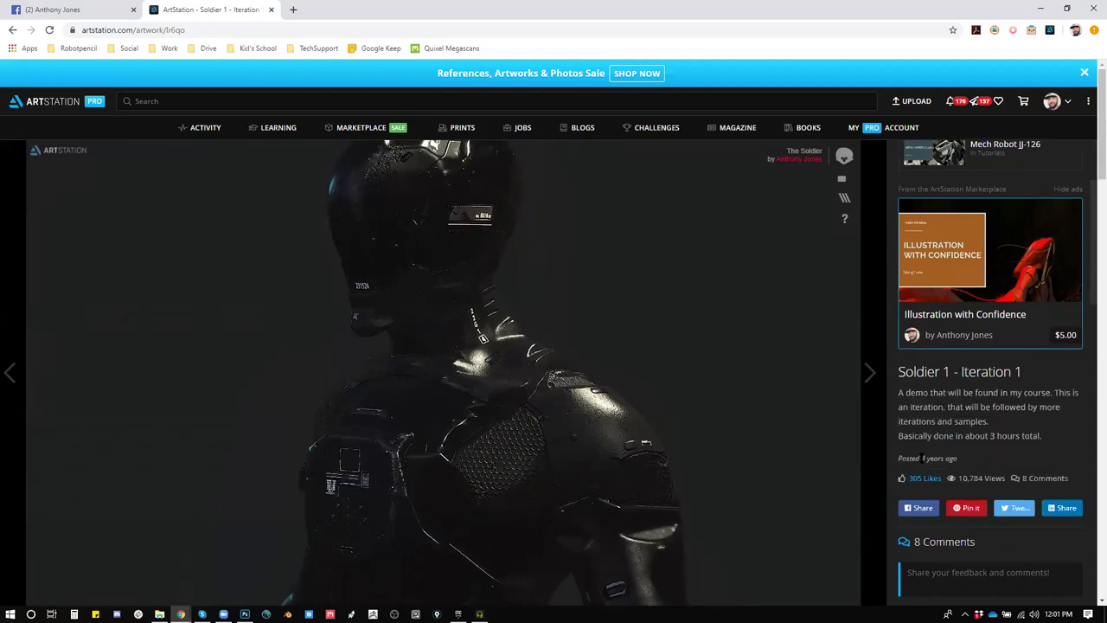
left_click_drag(922, 459, 958, 463)
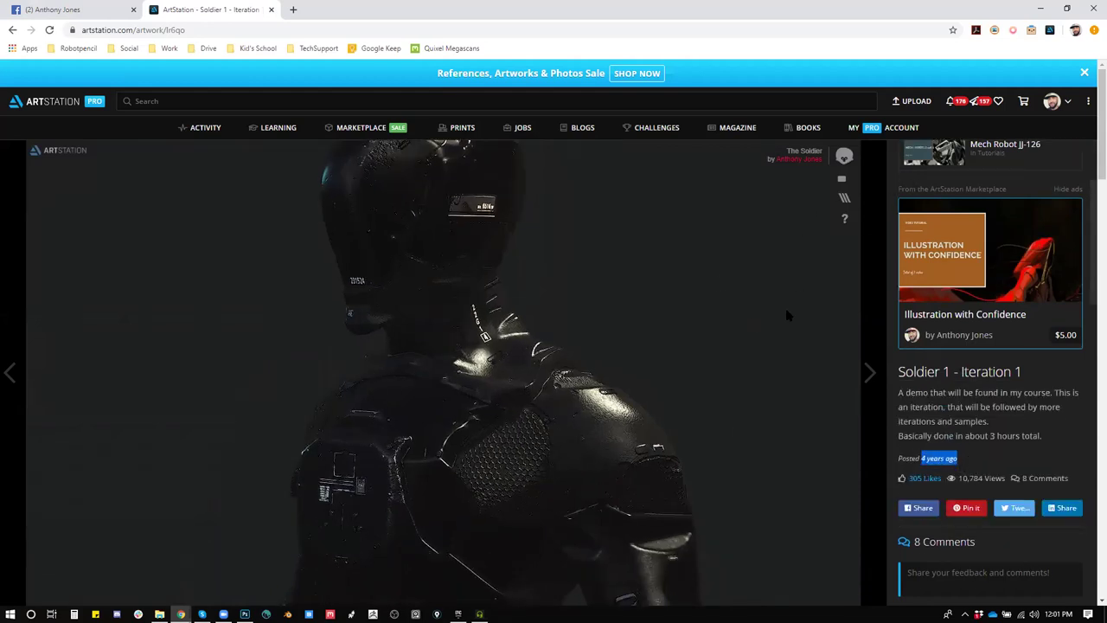
scroll(1038, 240, "up", 3)
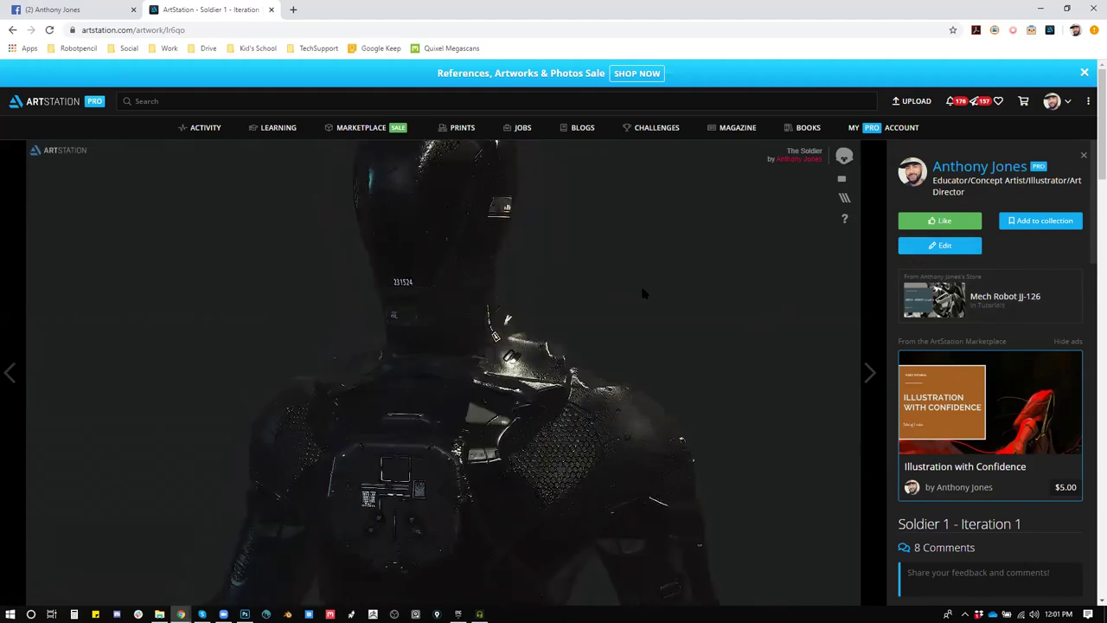
Step: Switch to Facebook to view the crouching creature sculpt photo full size, and return to the ArtStation artwork
left_click(72, 11)
left_click(511, 327)
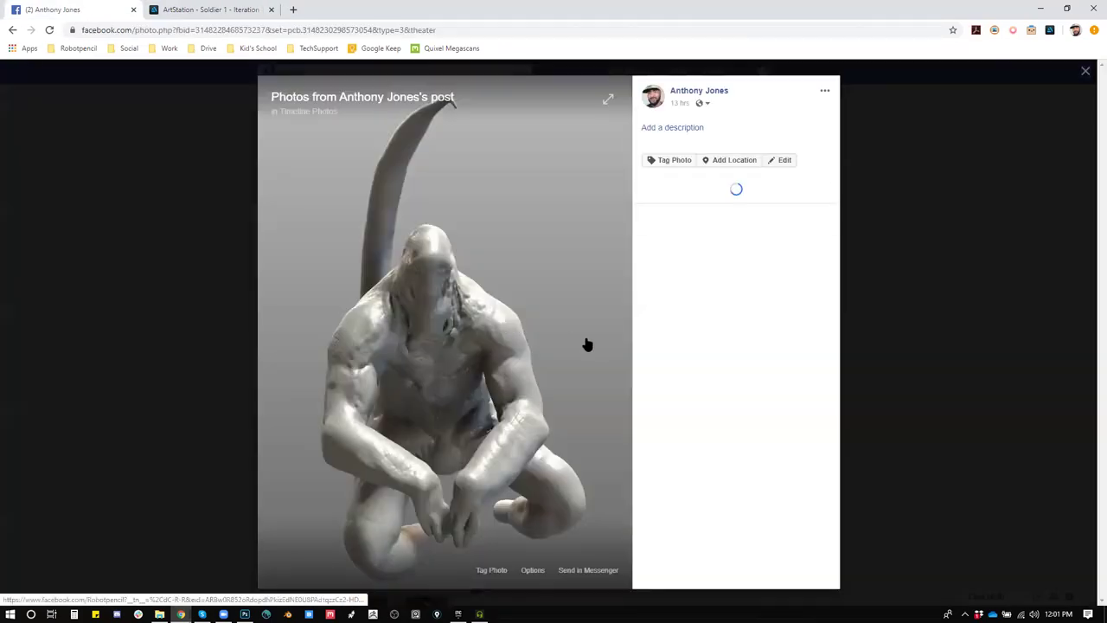
left_click(173, 11)
left_click(74, 9)
left_click(170, 10)
Step: Go to the artist's profile, show the 3d album and open the Zbrush Keyshot artwork
left_click(969, 171)
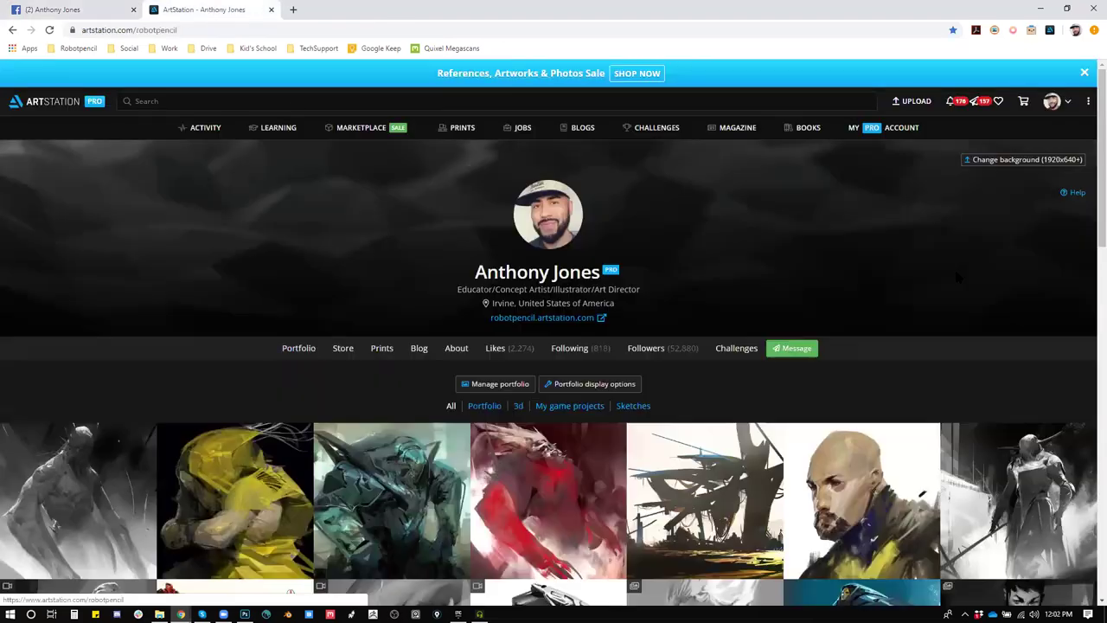
scroll(645, 299, "down", 2)
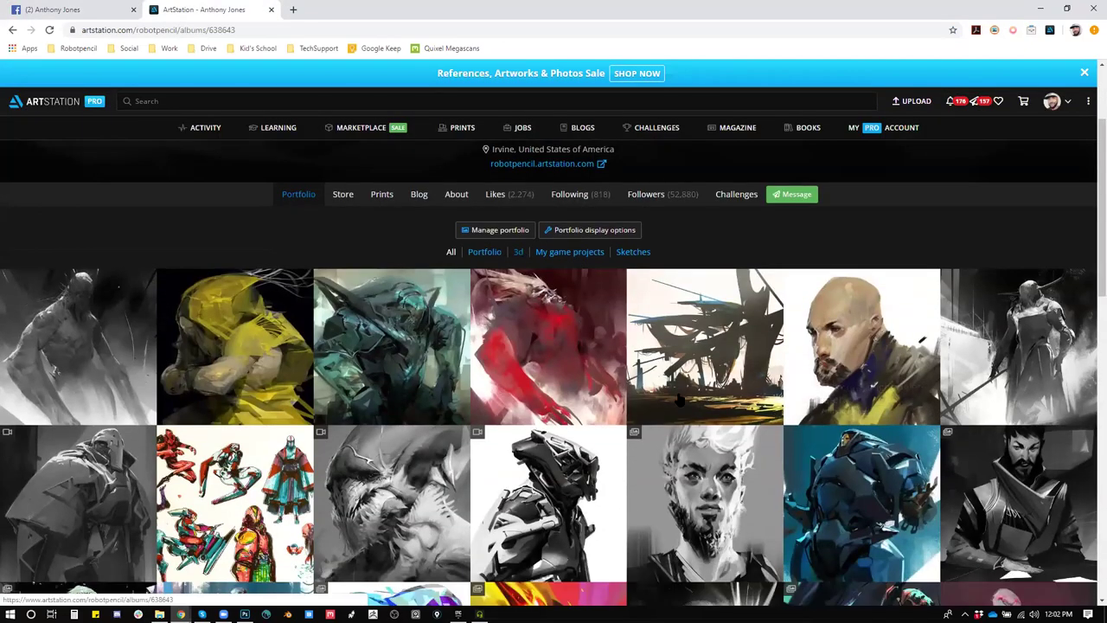
left_click(520, 252)
scroll(599, 418, "up", 1)
left_click(441, 436)
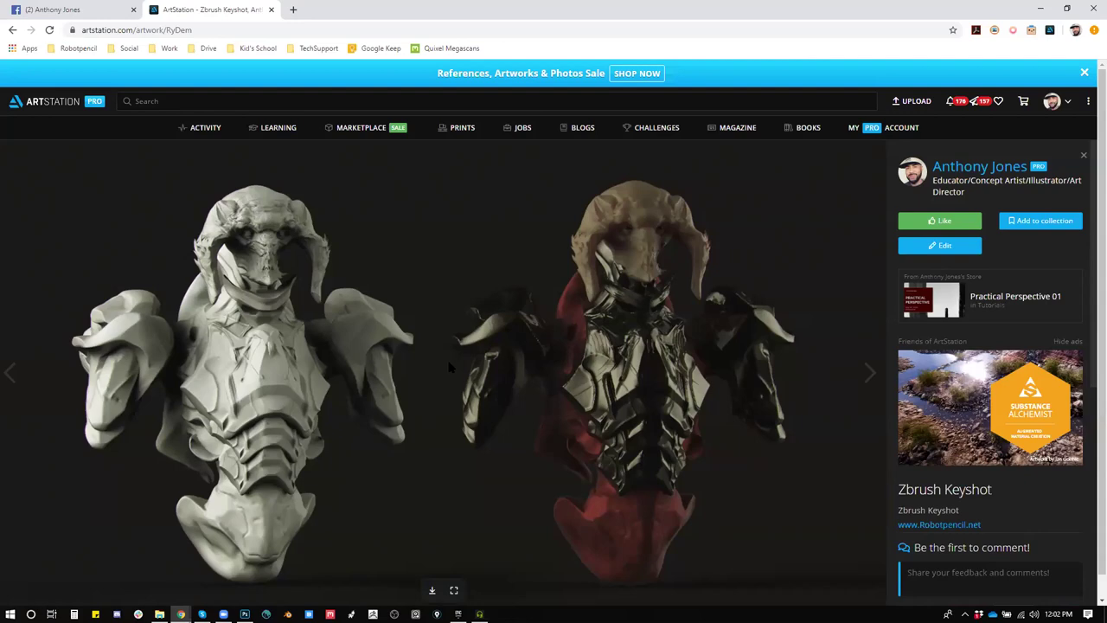
Step: Return to the artist's 3d album, open the Carlos - Statue1 artwork and read its description
left_click(1003, 168)
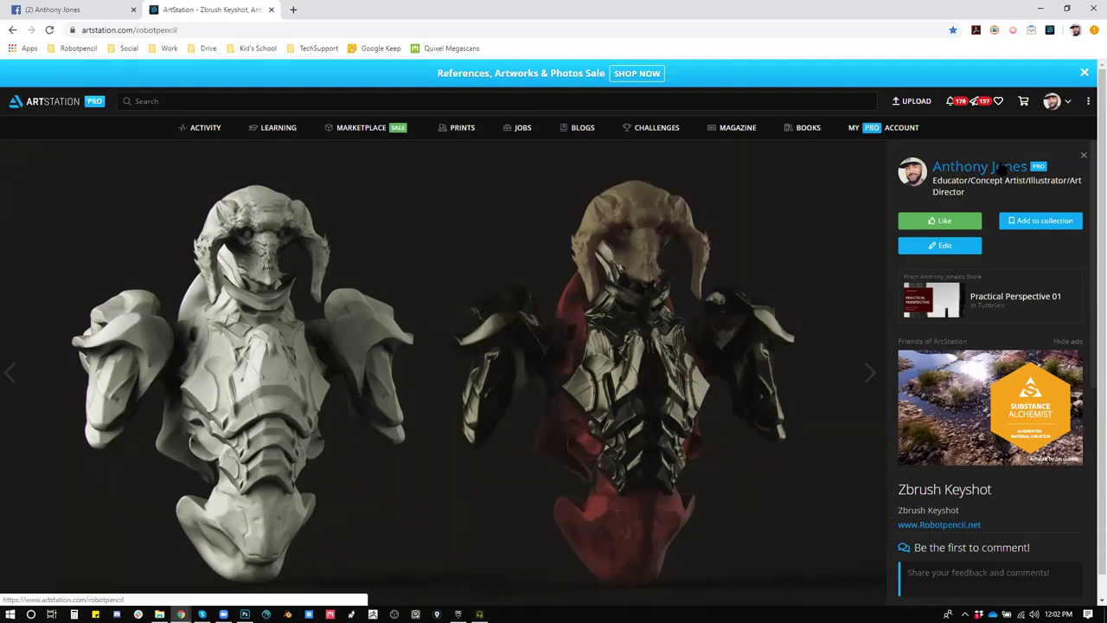
scroll(814, 391, "down", 1)
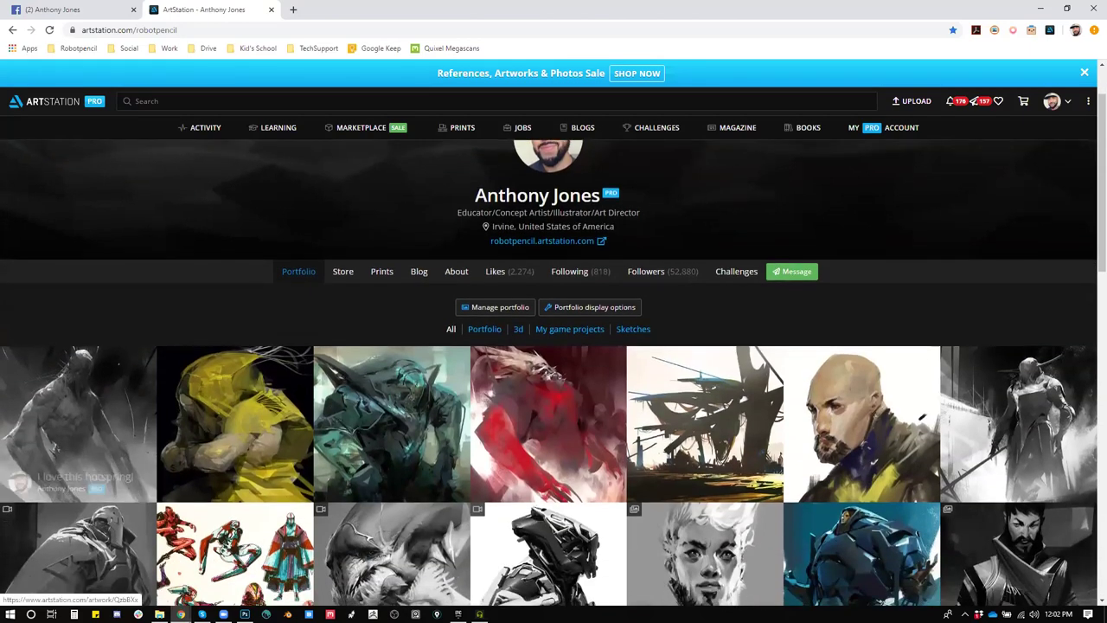
left_click(518, 331)
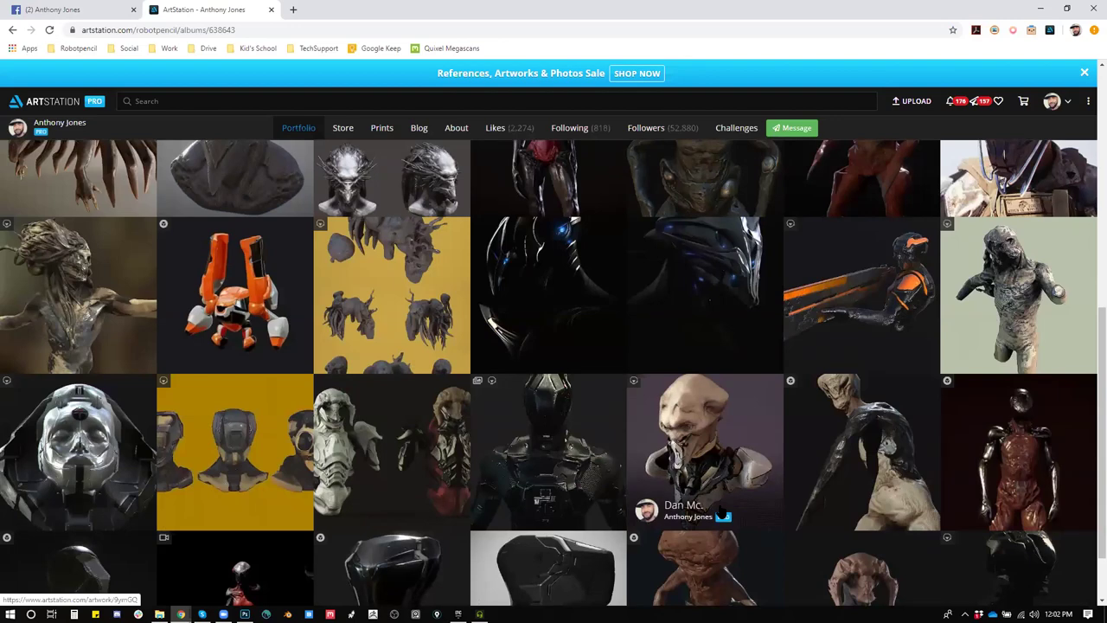
scroll(718, 508, "up", 2)
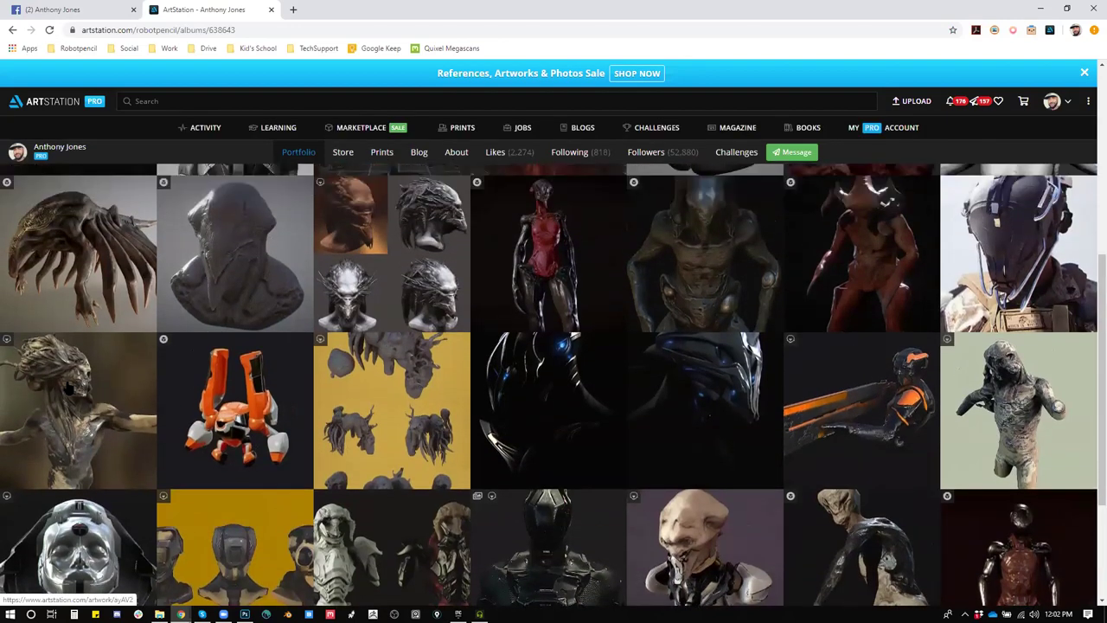
left_click(68, 384)
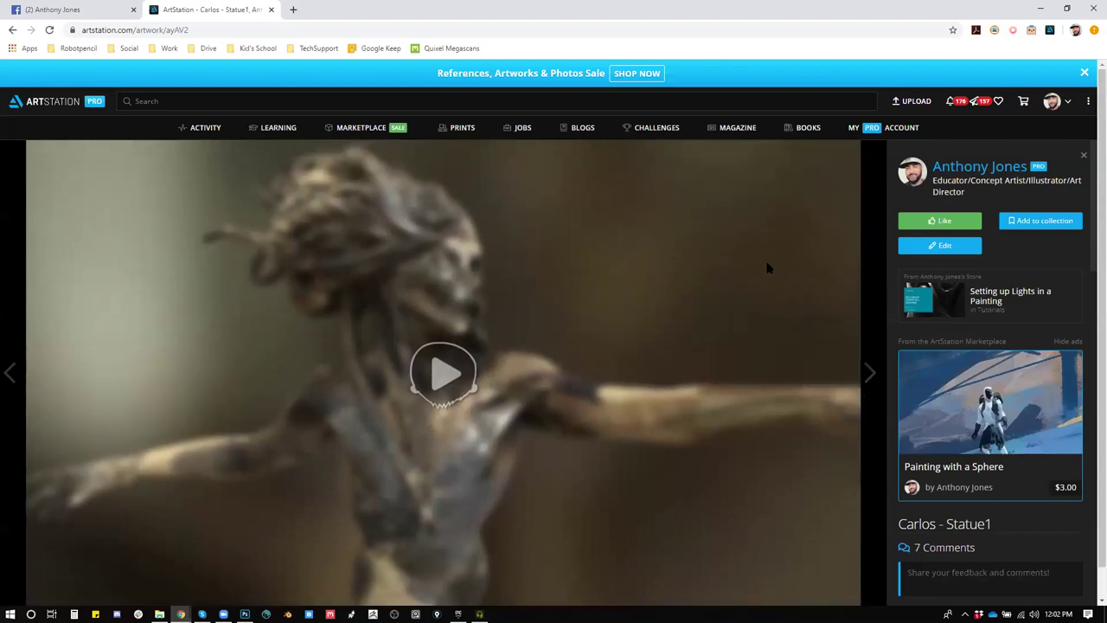
scroll(986, 337, "down", 2)
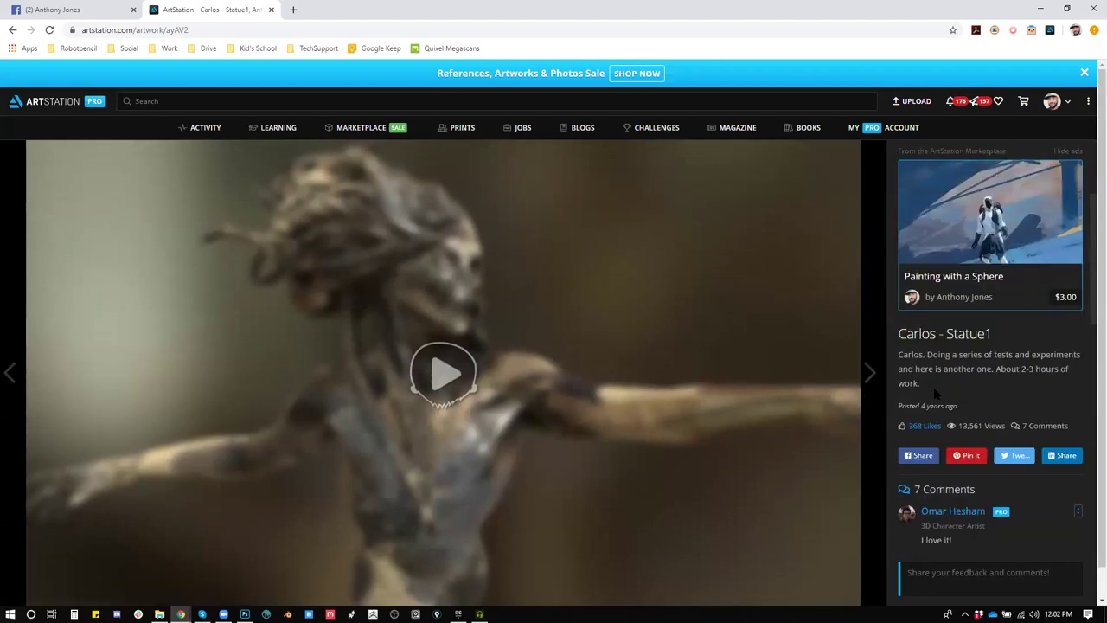
scroll(934, 387, "up", 3)
Step: Go back to the artist's 3d album, open the Dan Mc. artwork and load and rotate its 3D model
left_click(971, 166)
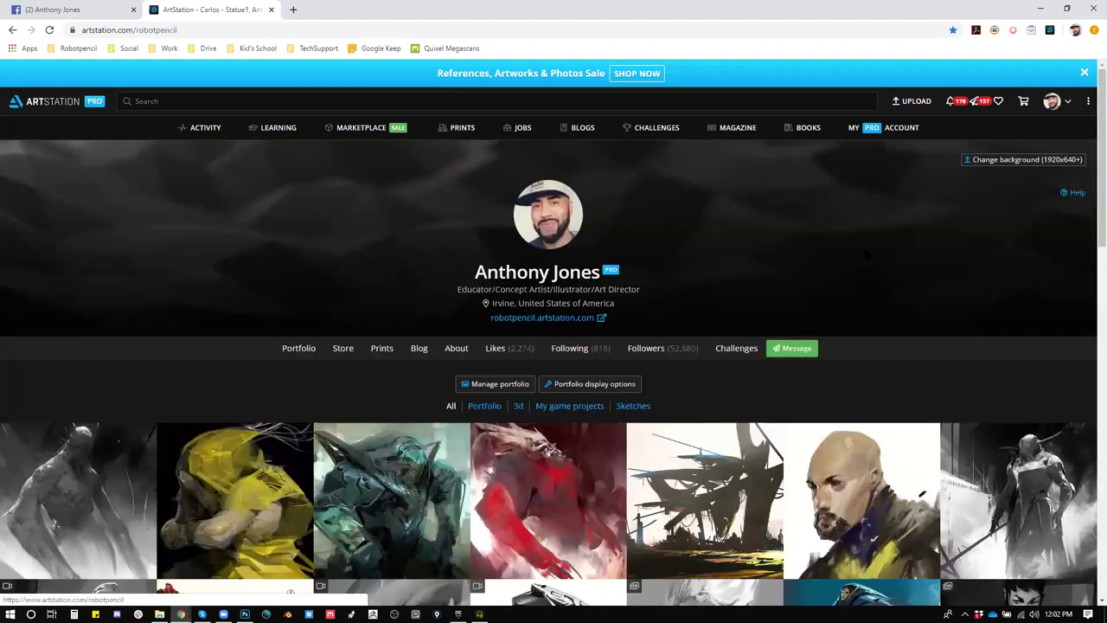
left_click(518, 406)
scroll(517, 405, "down", 2)
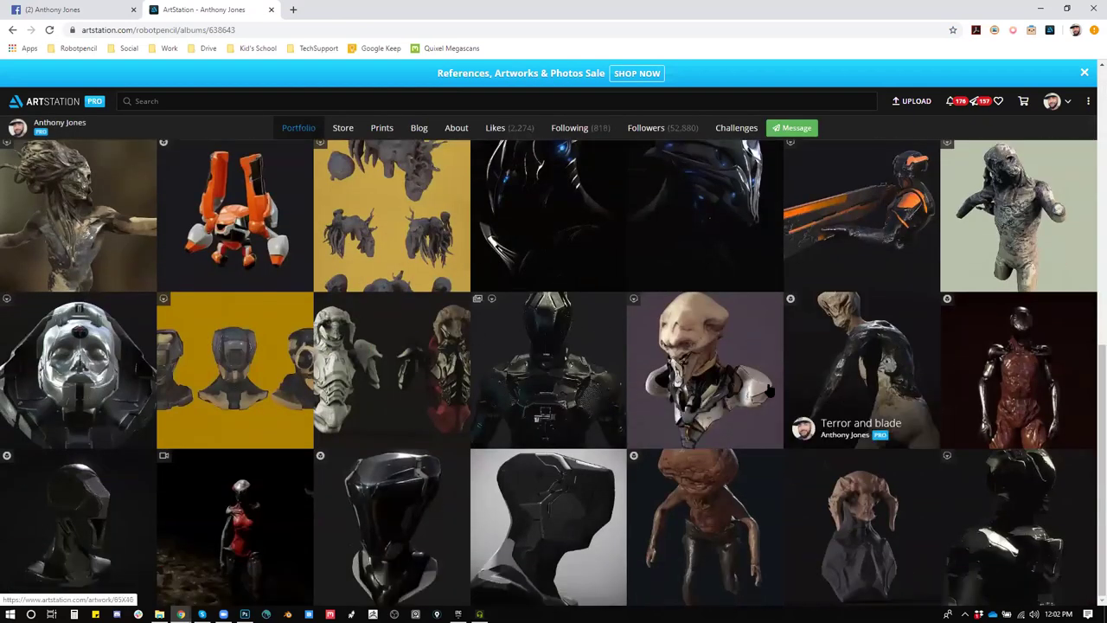
left_click(679, 373)
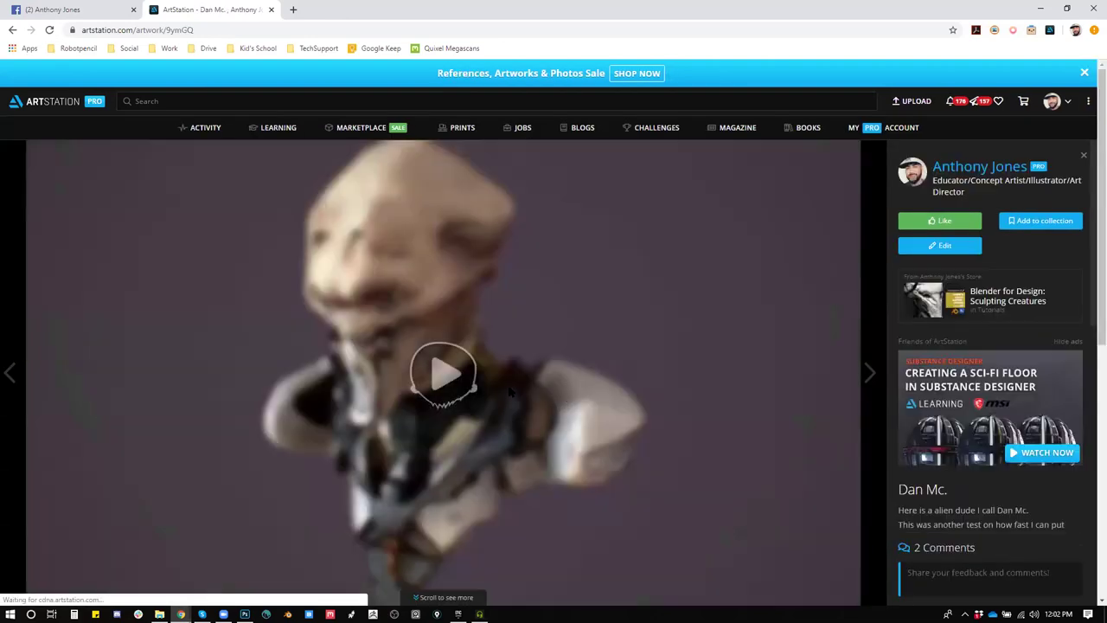
left_click(441, 373)
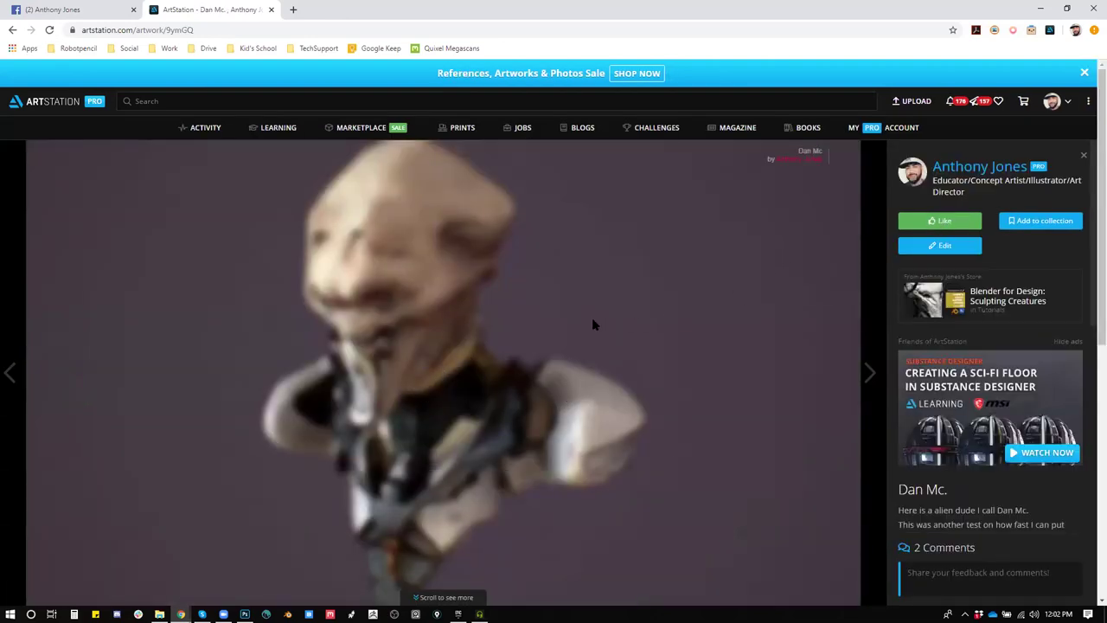
left_click_drag(648, 298, 705, 300)
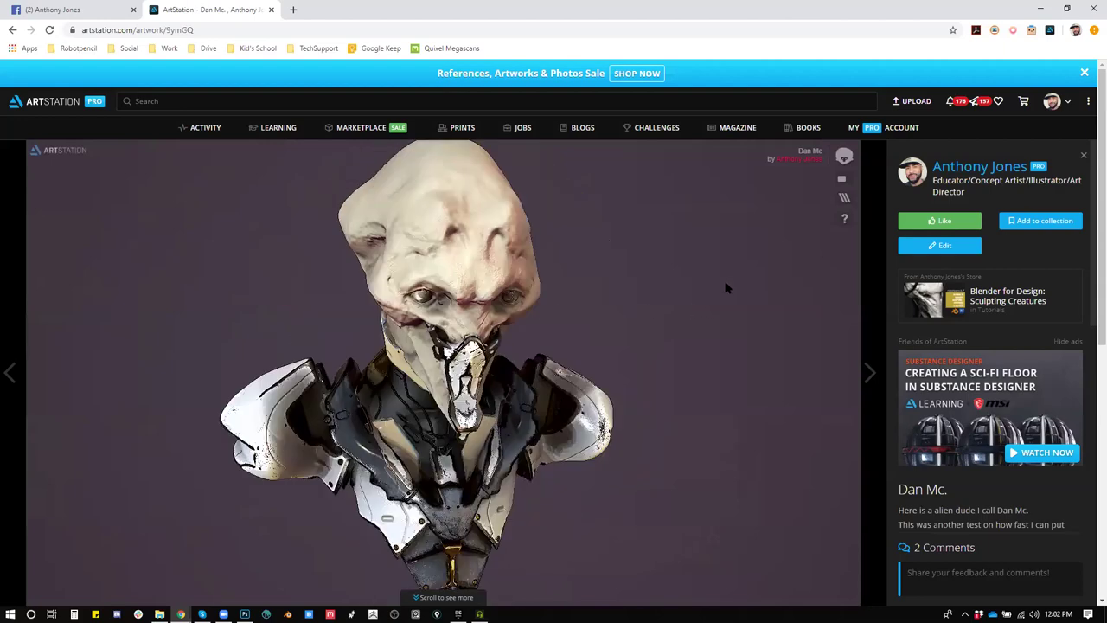
Step: Browse the artist's 3d album again and open the Project: Sin Vida artwork
left_click(936, 170)
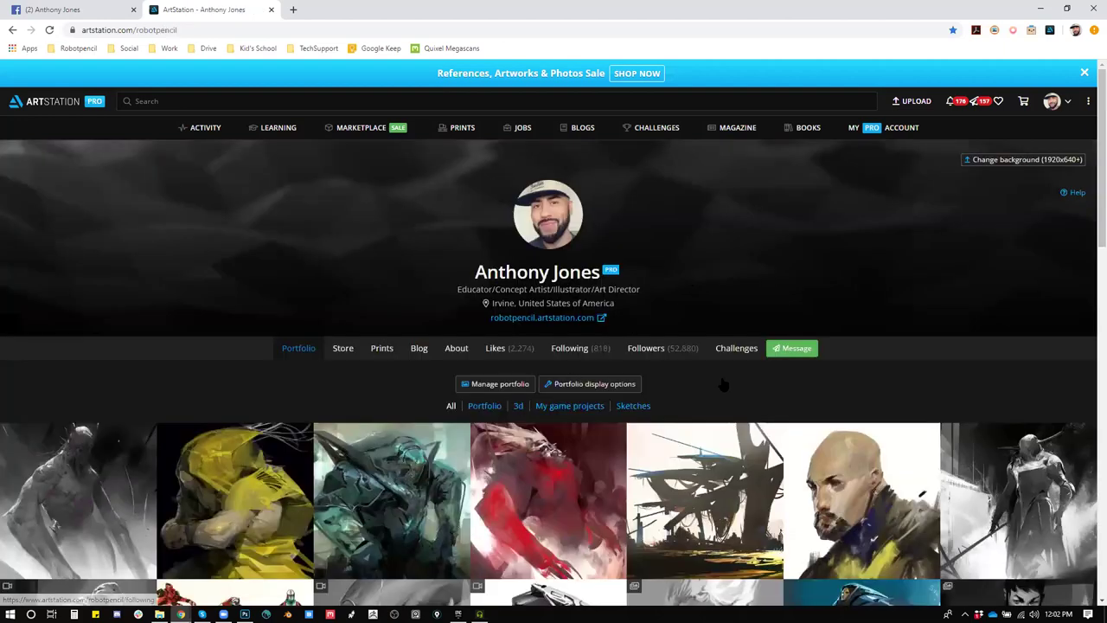
scroll(722, 381, "down", 3)
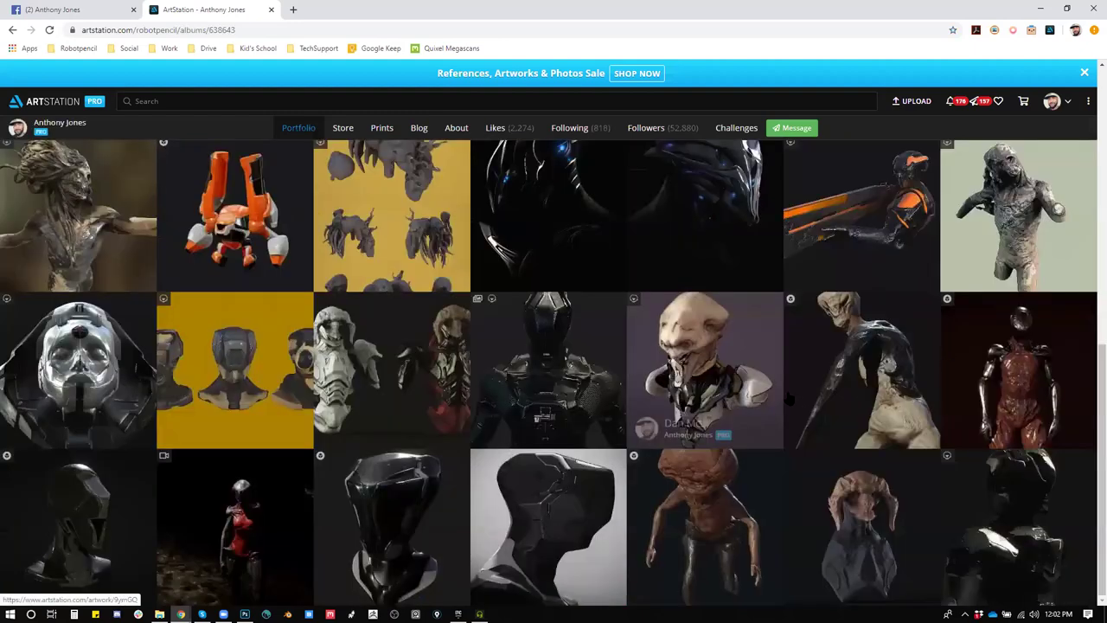
scroll(734, 394, "up", 1)
scroll(737, 394, "up", 3)
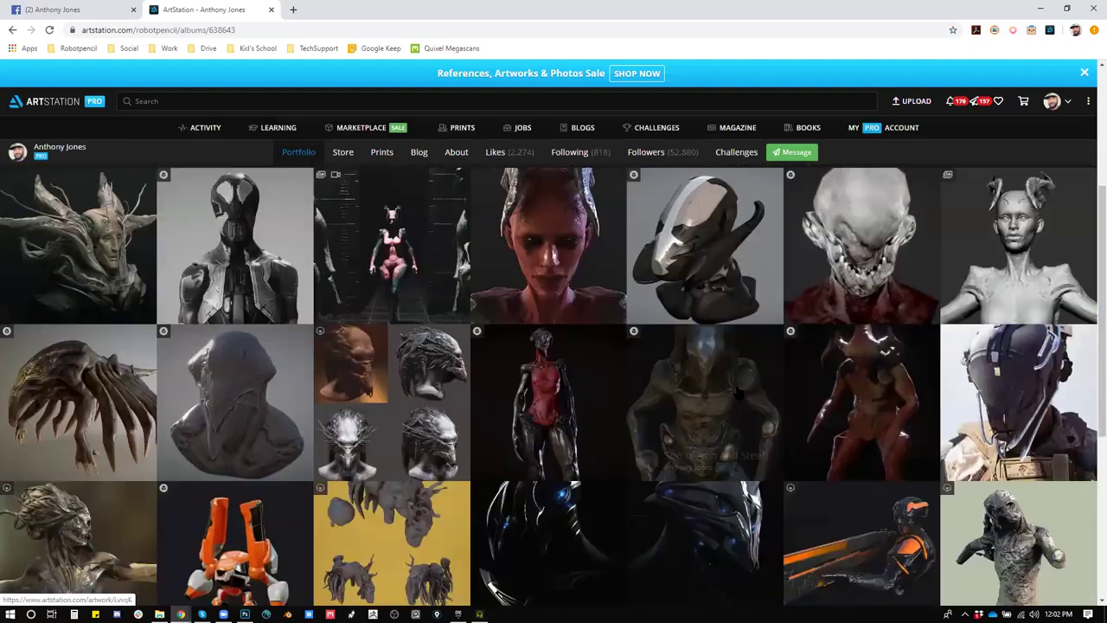
scroll(894, 385, "up", 1)
left_click(548, 370)
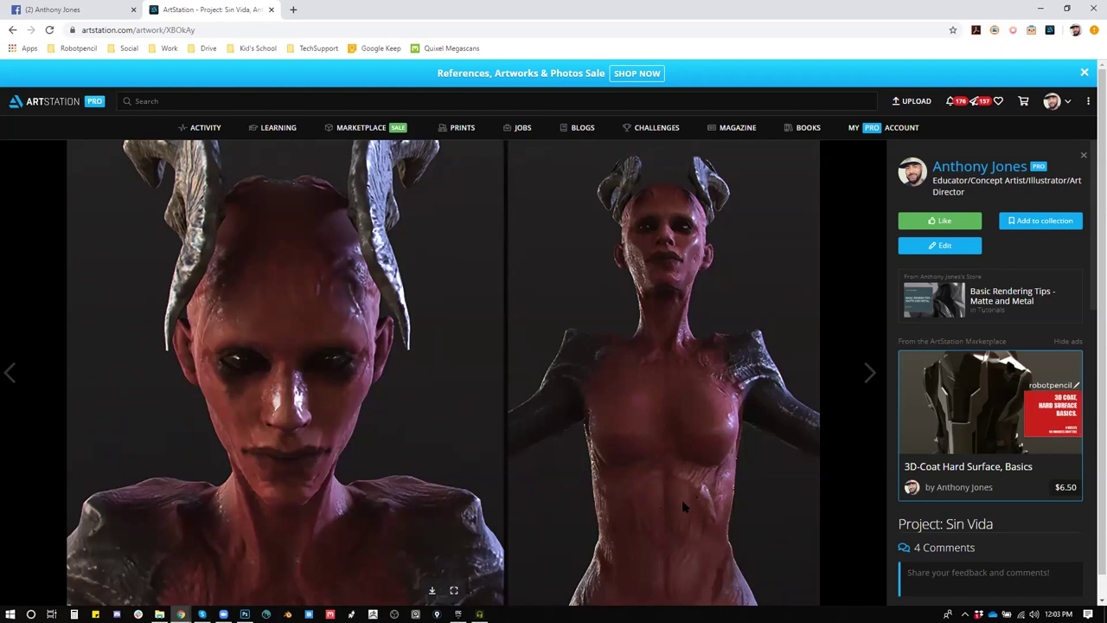
Step: Return to the 3d album, open the 3d Coat Design Tutorial artwork and read its description
left_click(984, 172)
scroll(524, 291, "down", 1)
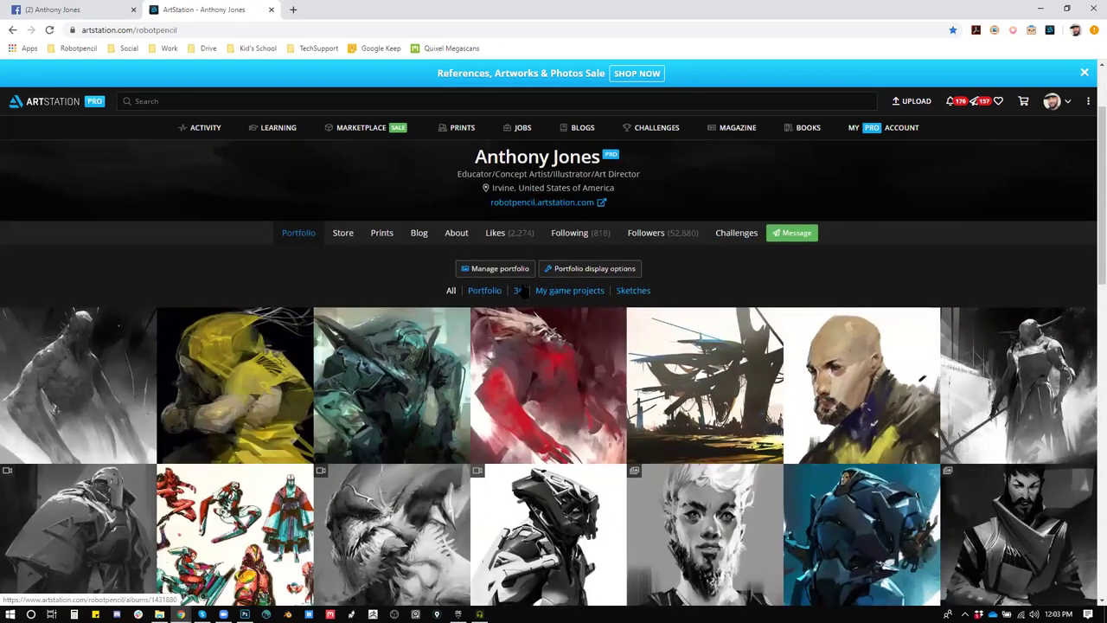
left_click(519, 291)
scroll(773, 355, "down", 2)
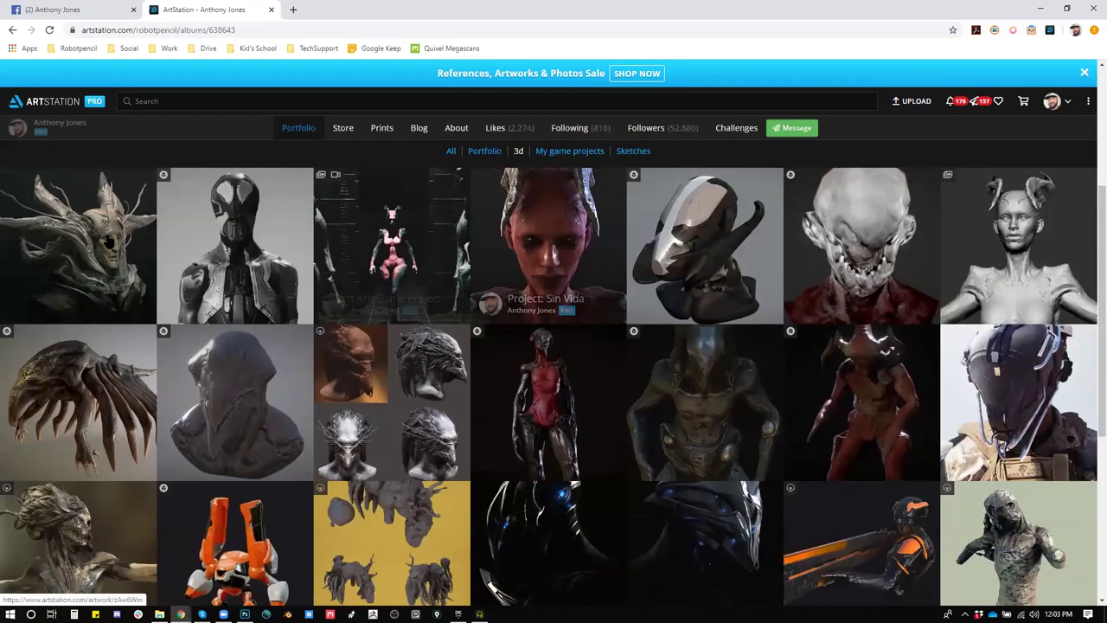
left_click(109, 242)
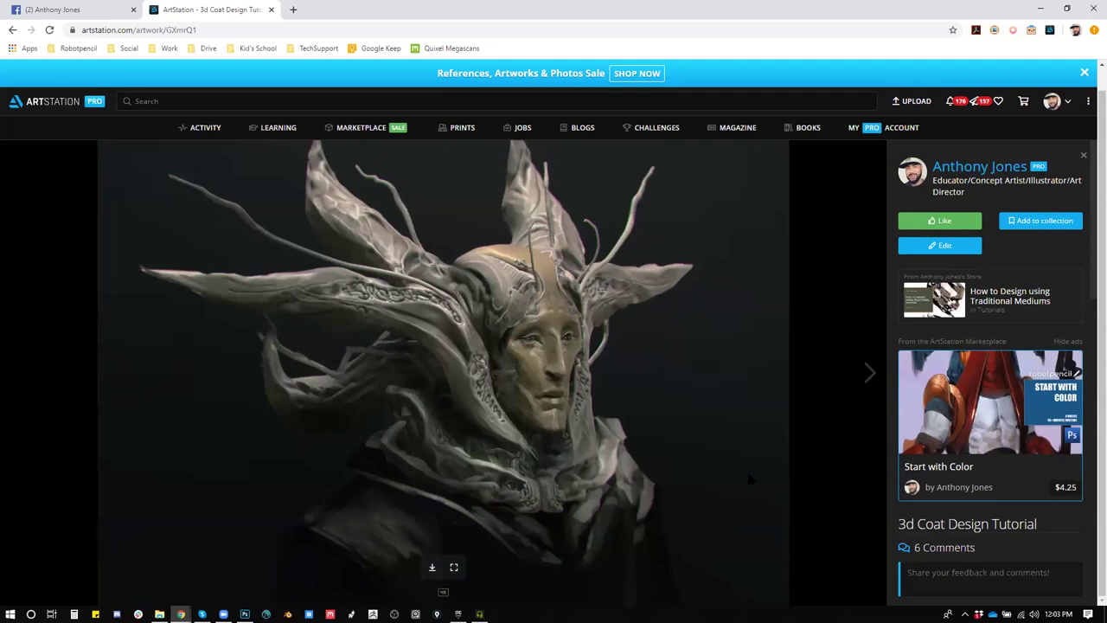
scroll(987, 545, "down", 2)
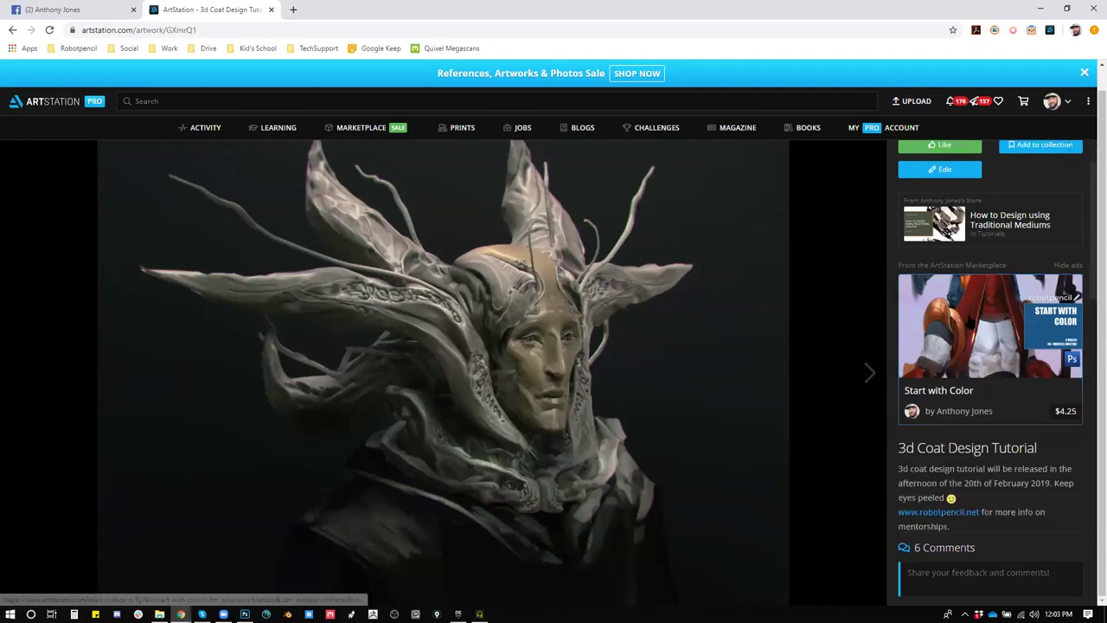
scroll(986, 363, "up", 1)
scroll(1012, 291, "up", 1)
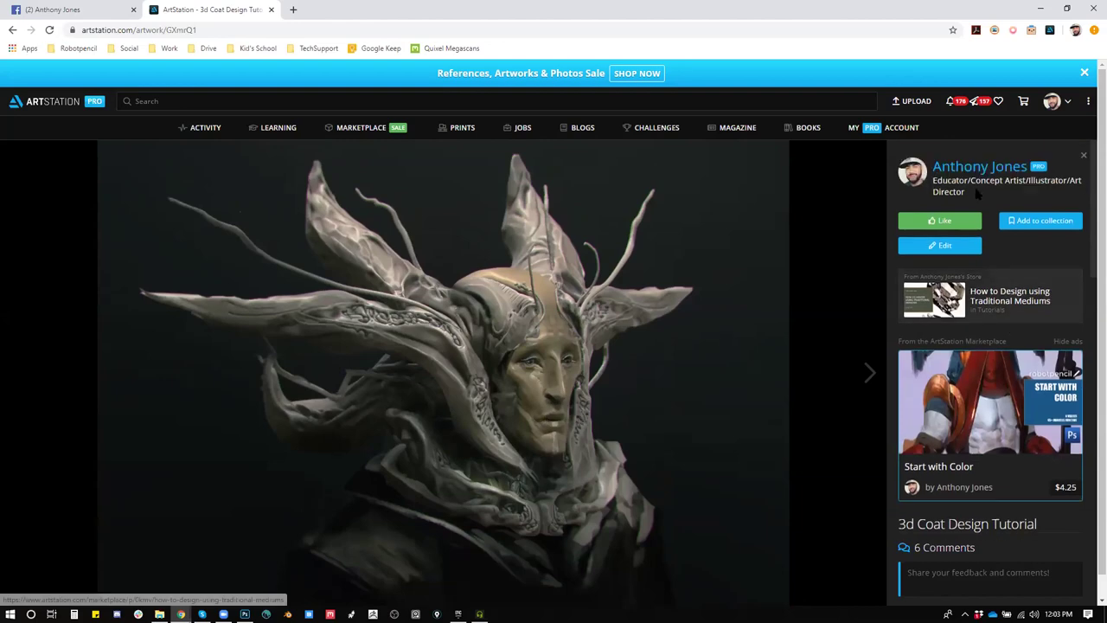
Step: Reopen the artist's 3d album from the profile and look through its sculpture thumbnails
mouse_move(986, 173)
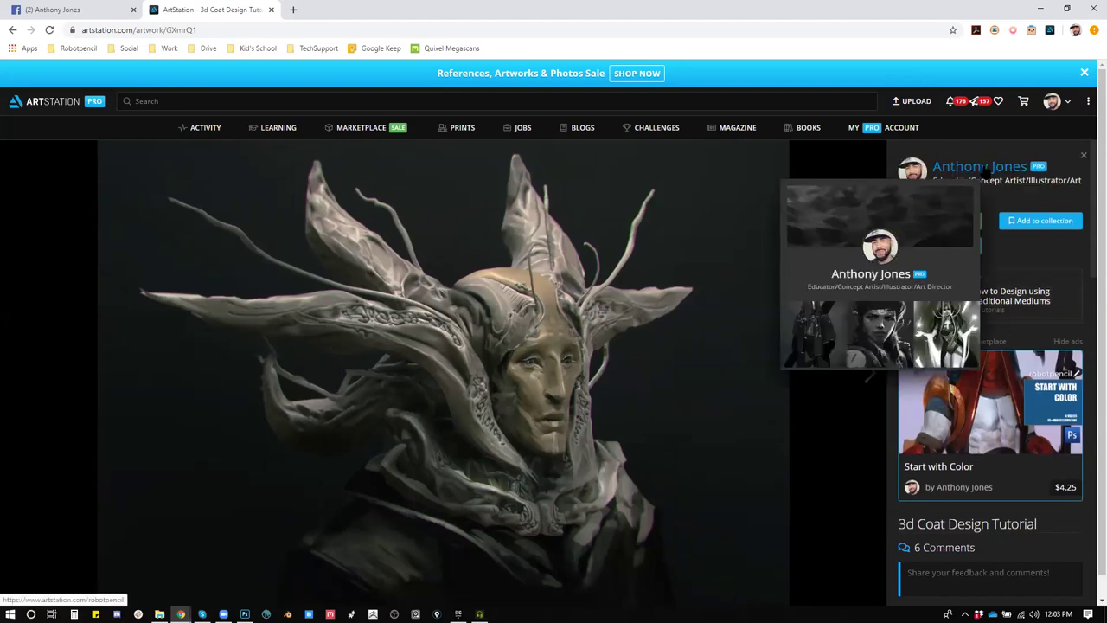
left_click(986, 171)
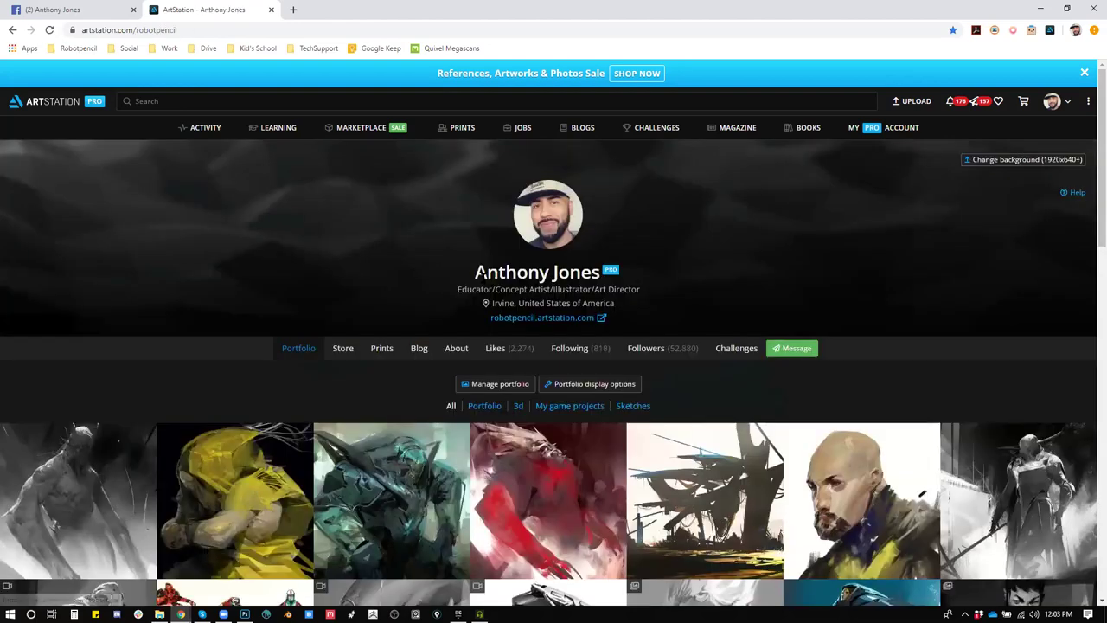
left_click(518, 405)
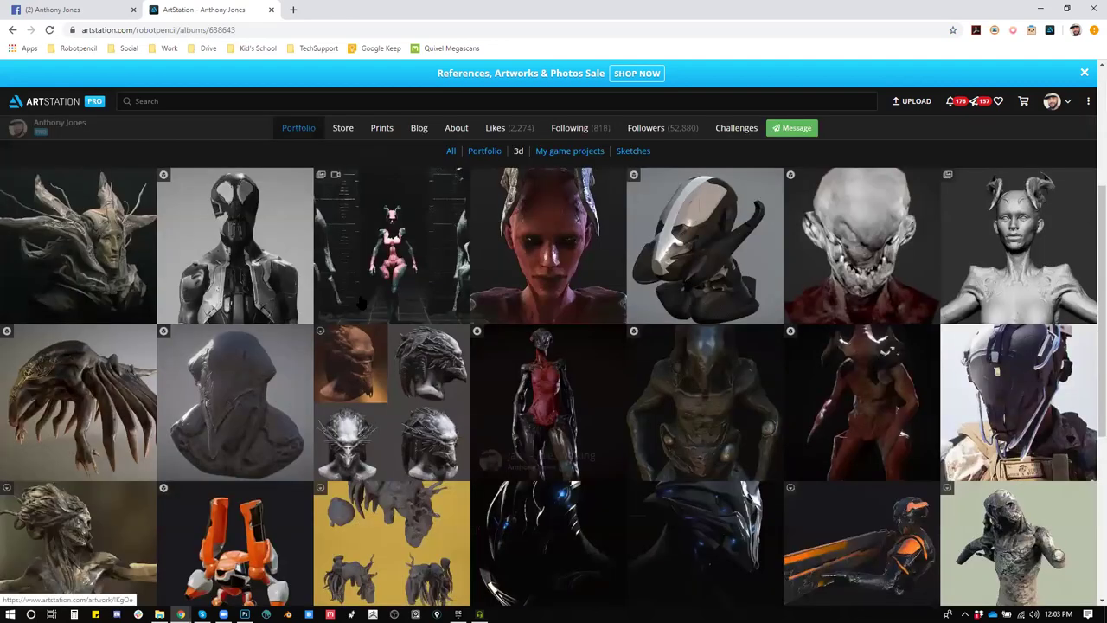
scroll(259, 248, "down", 1)
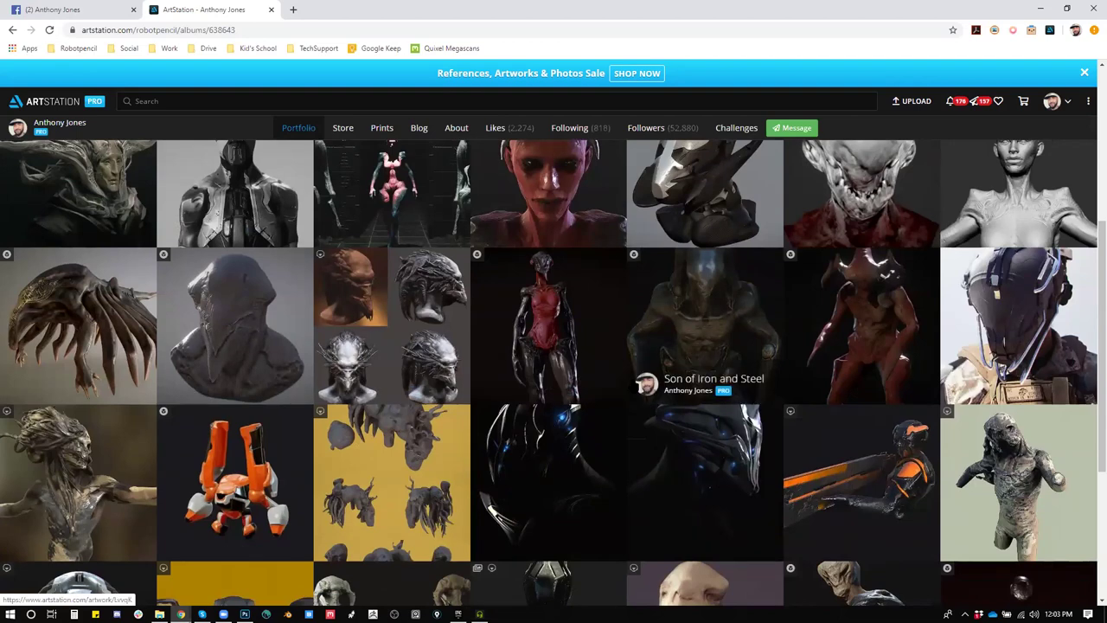
scroll(578, 467, "down", 1)
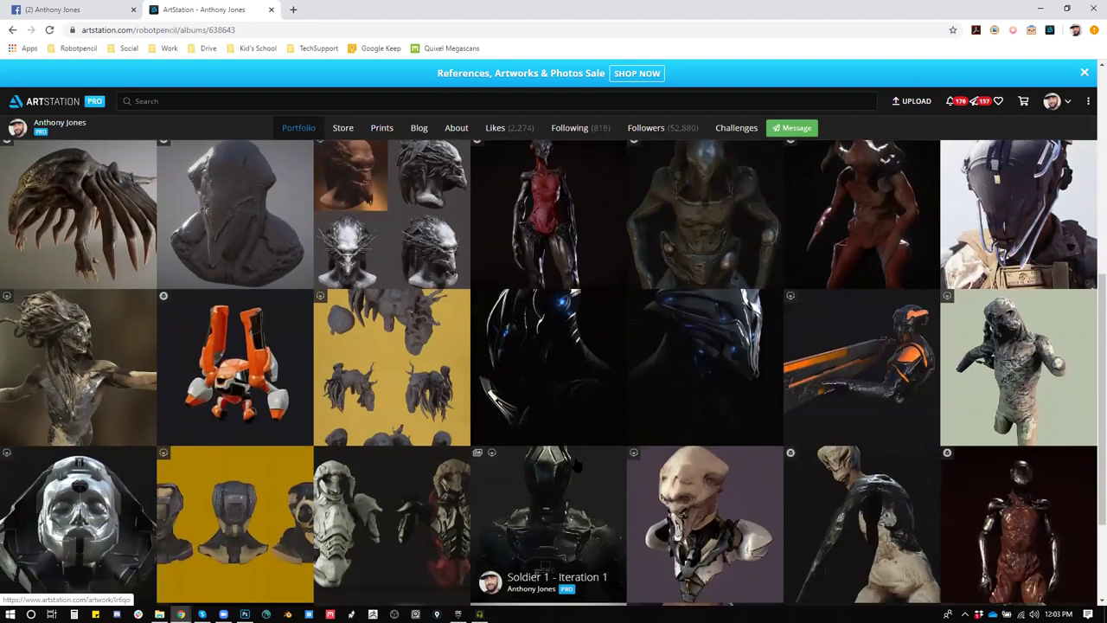
Step: Look over the older sculptures at the end of the 3d album and return to its newest artworks
scroll(540, 465, "down", 1)
scroll(540, 465, "down", 1)
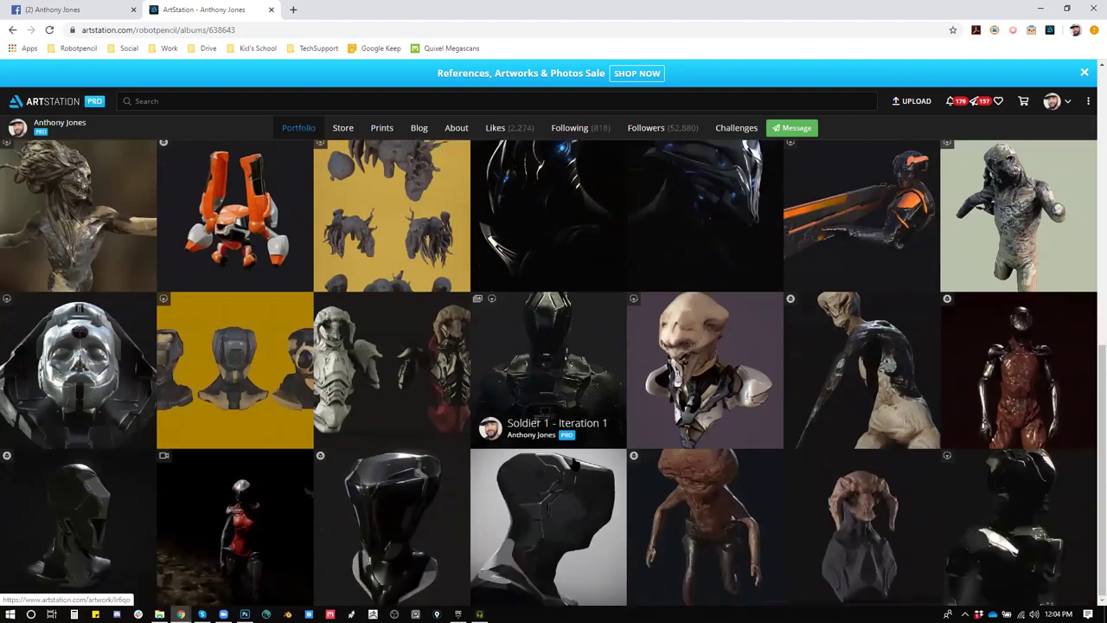
scroll(540, 465, "up", 2)
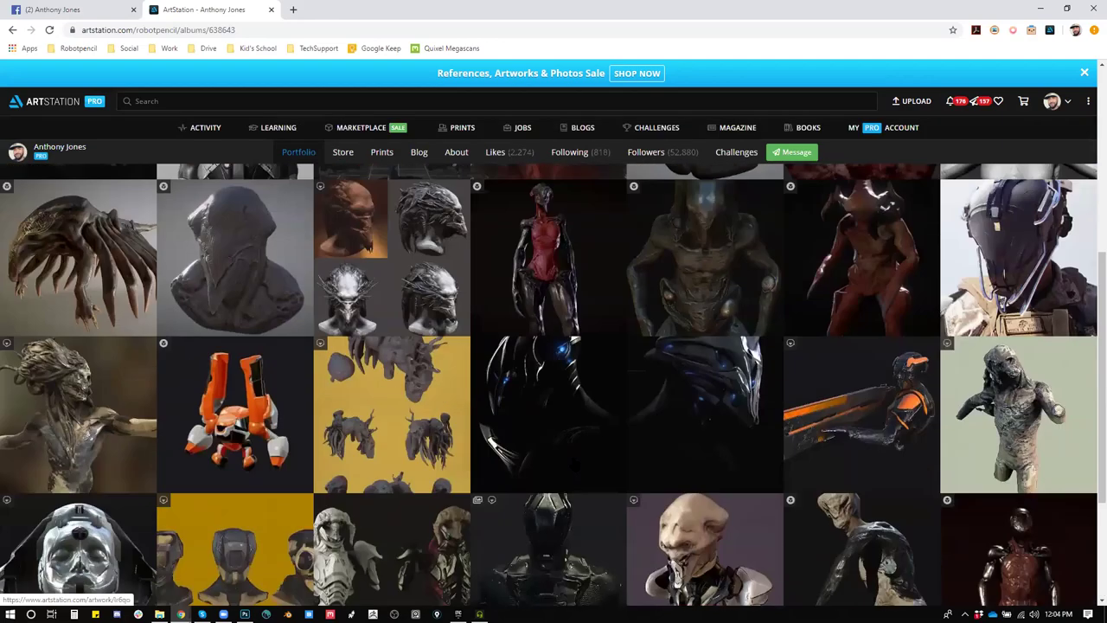
scroll(540, 466, "up", 5)
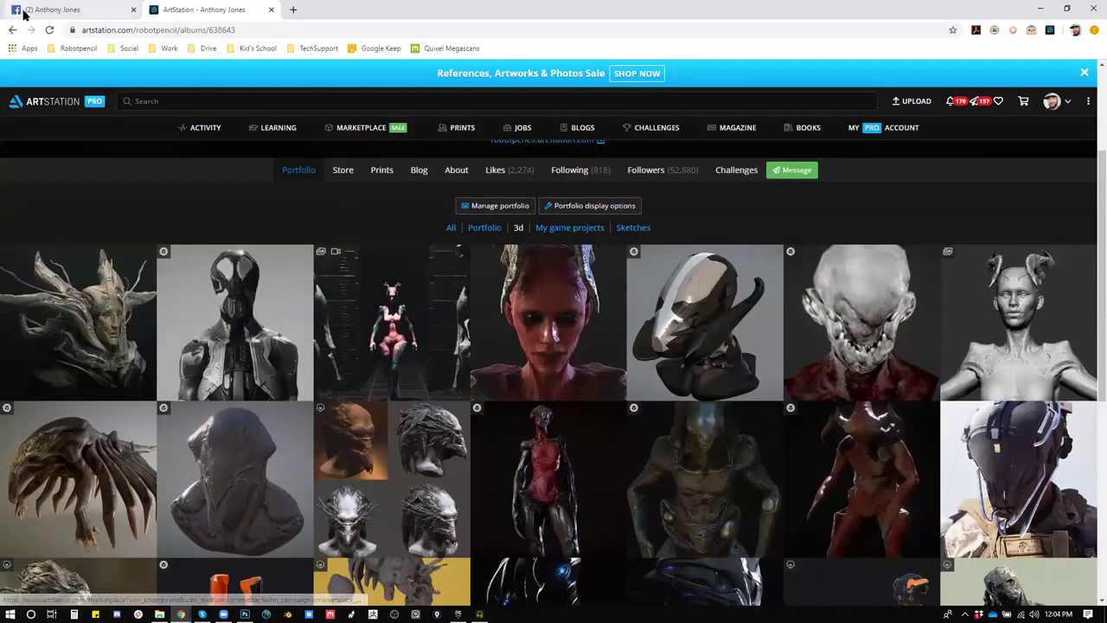
Step: Switch to the artist's Facebook profile and look through the recent daily sculpt posts and their comments
left_click(52, 10)
left_click(930, 235)
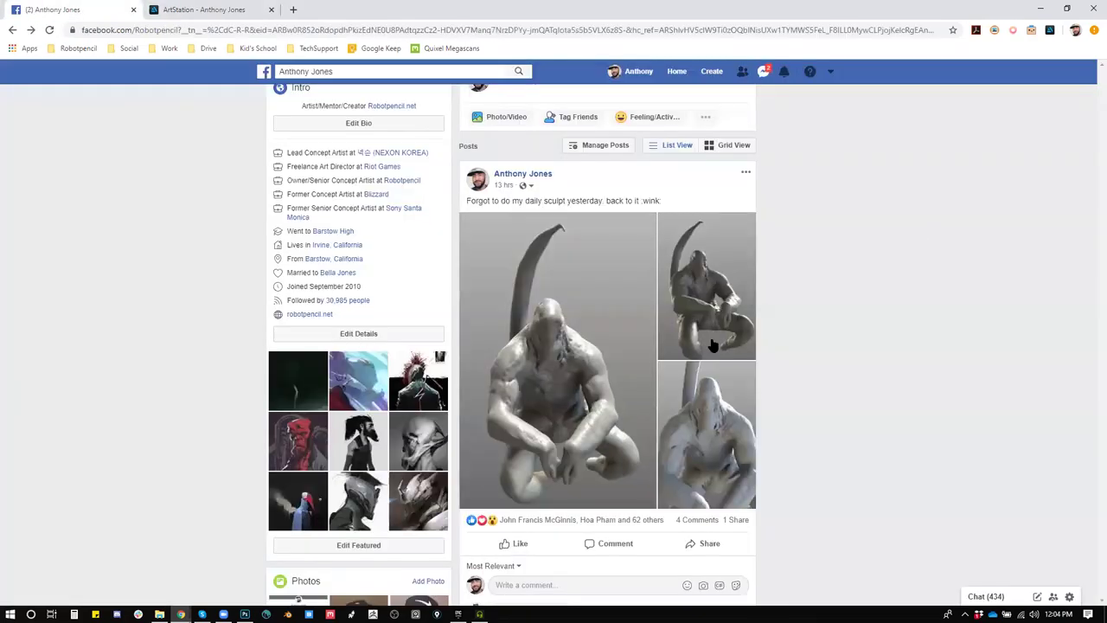
scroll(692, 363, "down", 1)
scroll(662, 381, "down", 3)
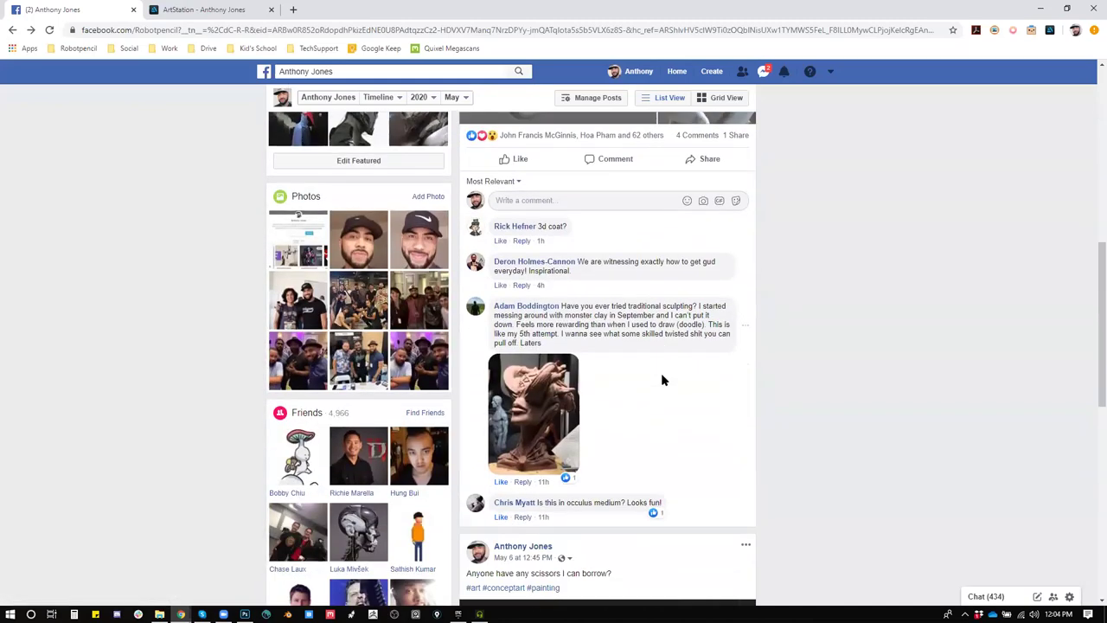
scroll(662, 380, "down", 3)
scroll(662, 380, "down", 9)
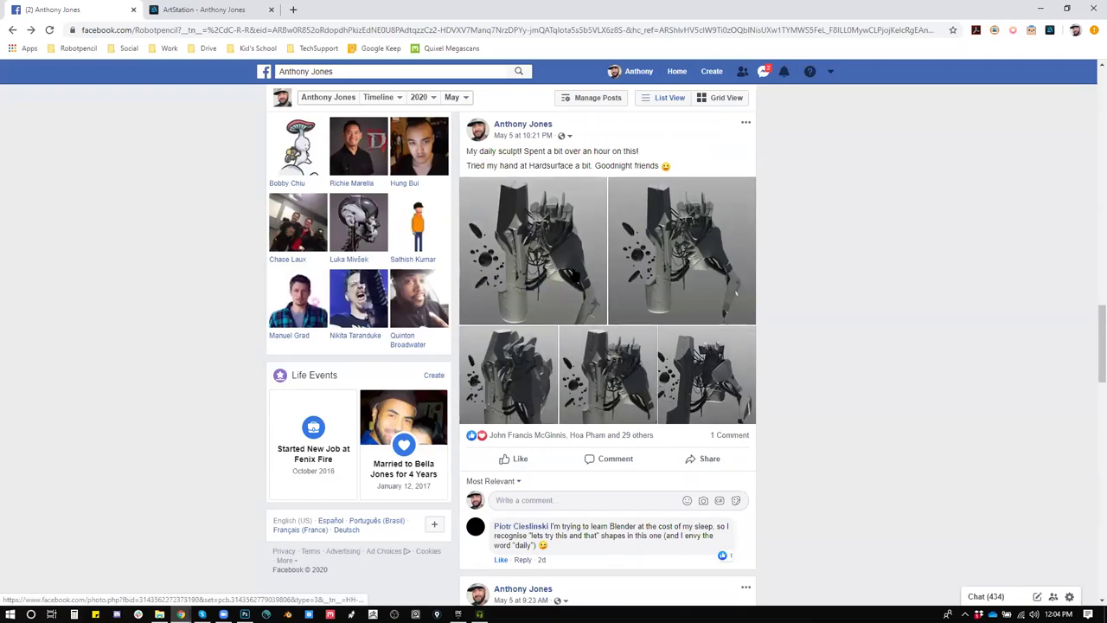
scroll(605, 363, "up", 10)
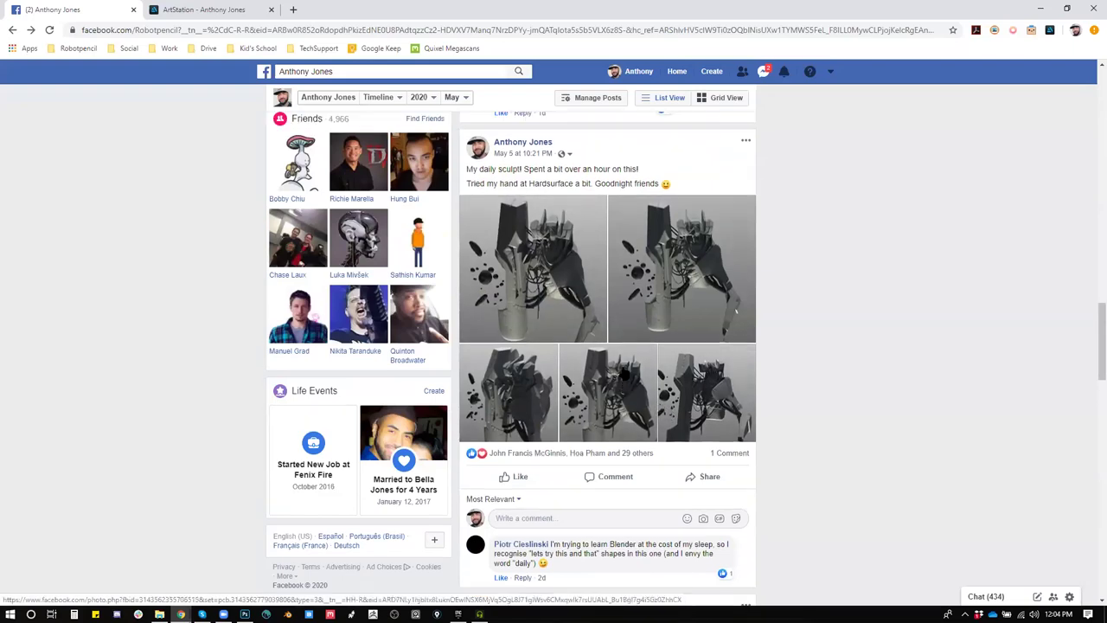
scroll(620, 390, "up", 10)
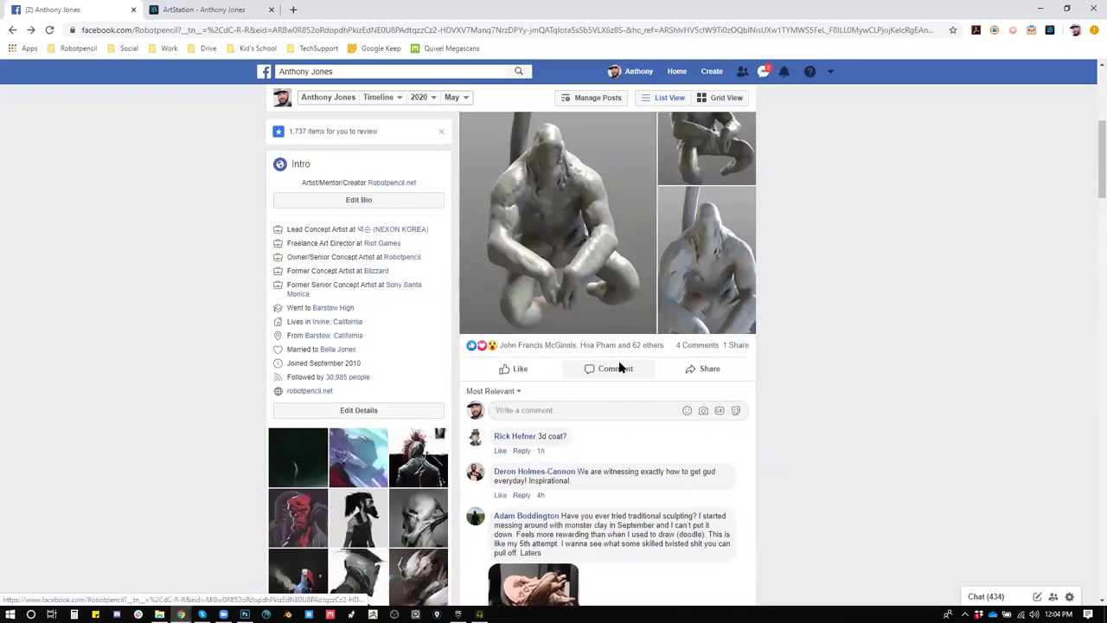
Step: Find the hardsurface daily sculpt post from May 5, view one of its photos enlarged and close it
scroll(591, 366, "down", 2)
scroll(584, 369, "down", 15)
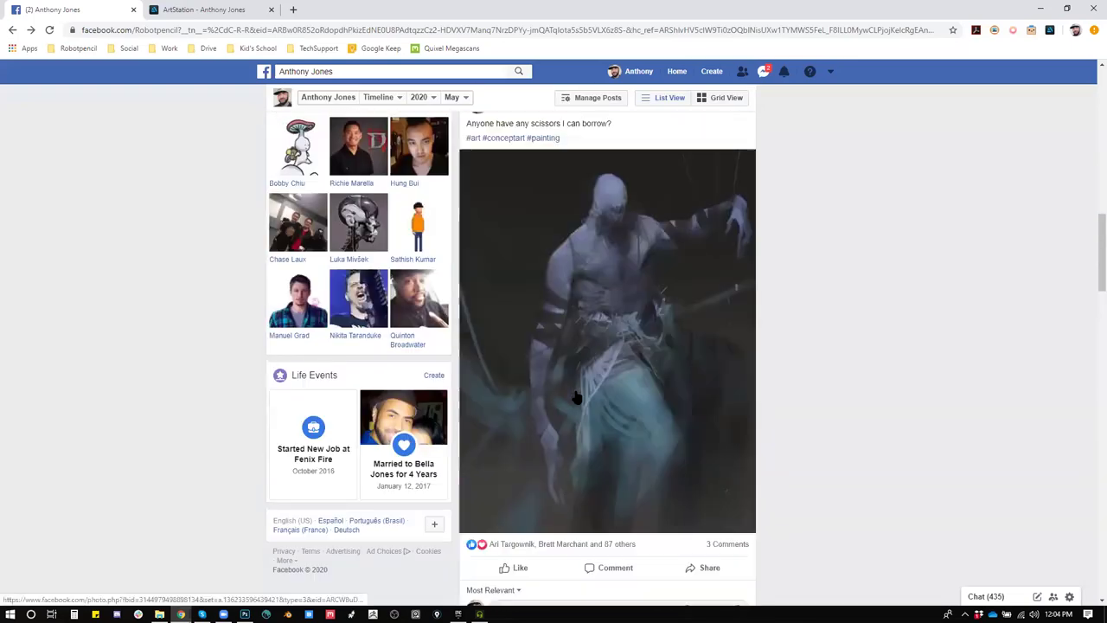
left_click(567, 390)
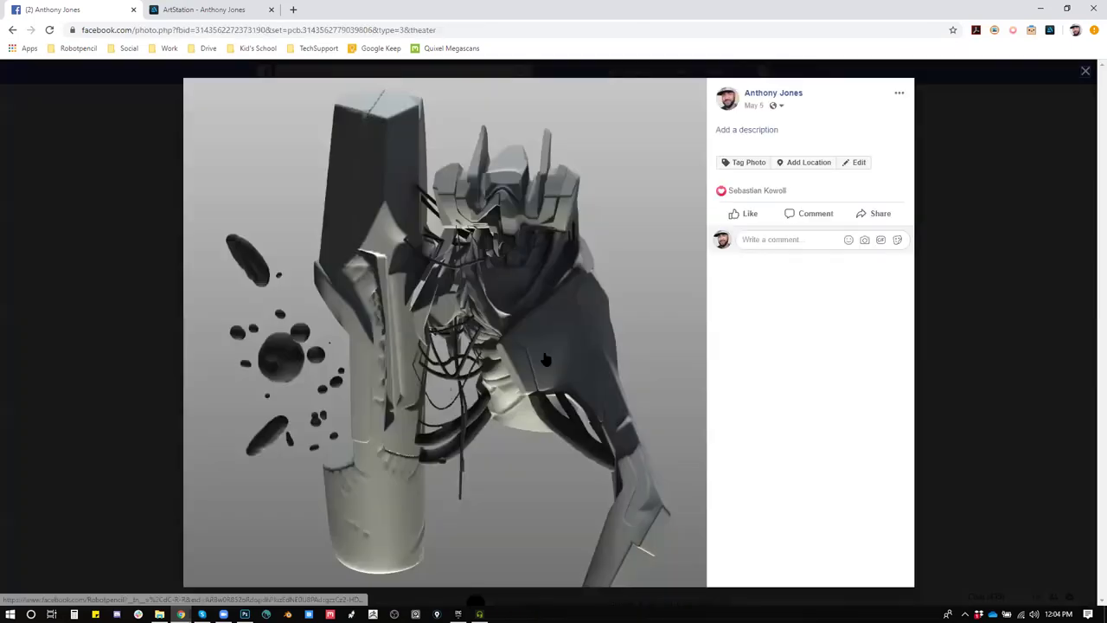
left_click(964, 353)
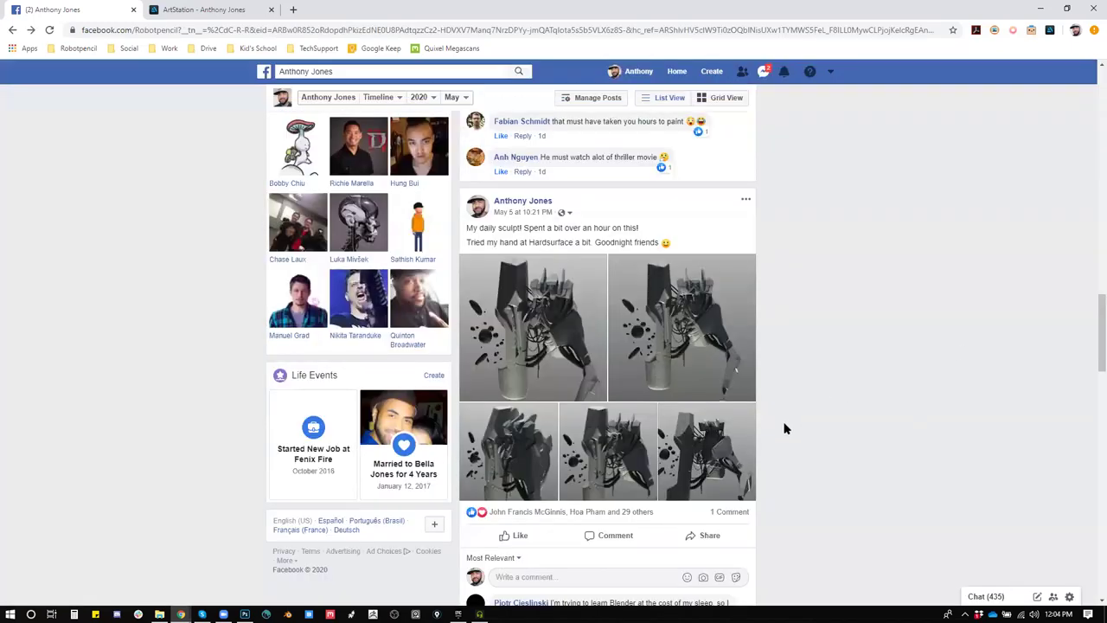
Step: Find the post with Monday's daily sculpt, enlarge the photo of the figure's front and close it
scroll(785, 428, "down", 2)
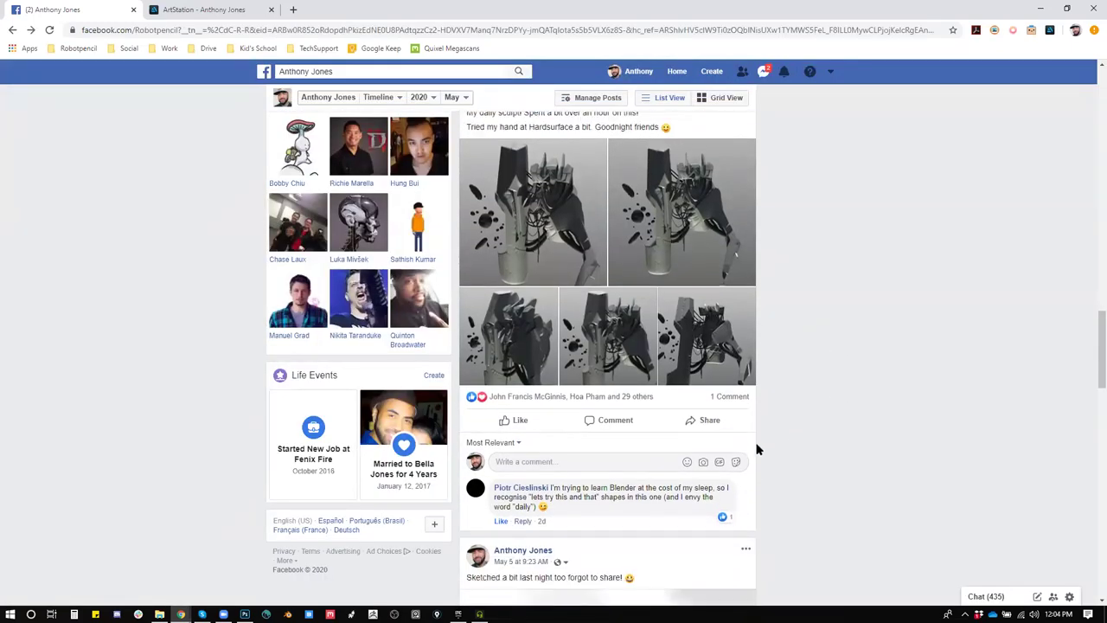
scroll(709, 450, "down", 12)
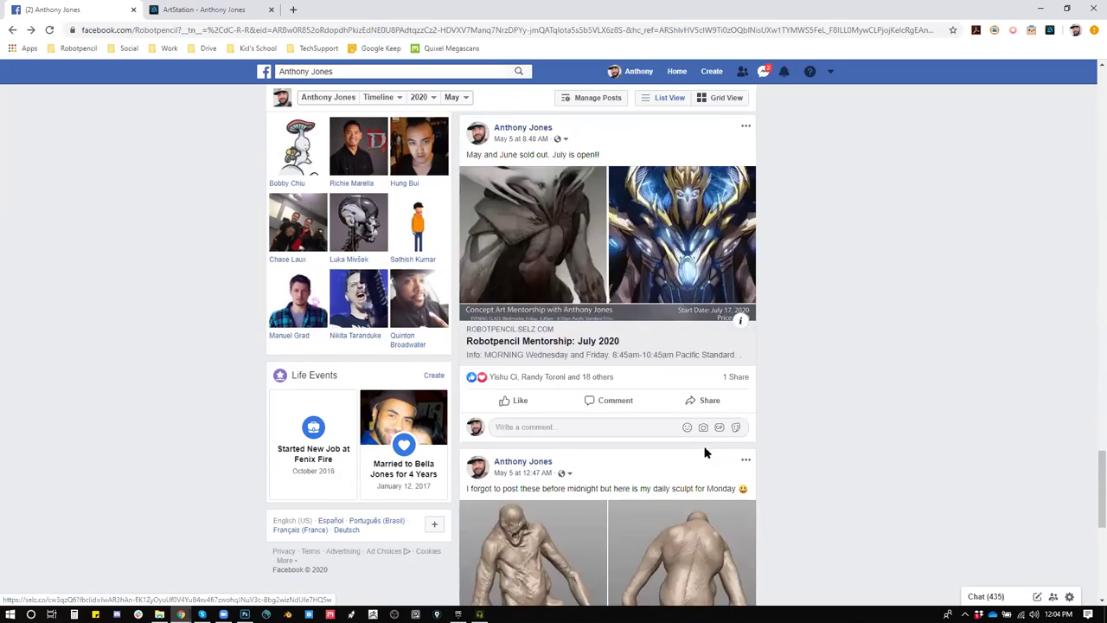
scroll(705, 453, "down", 3)
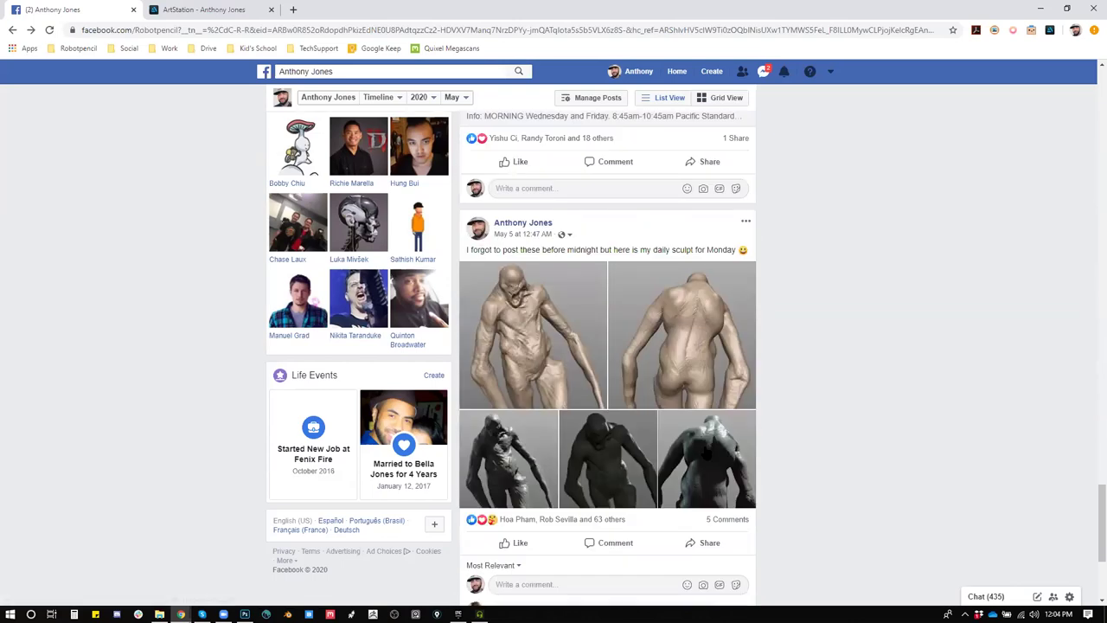
left_click(578, 346)
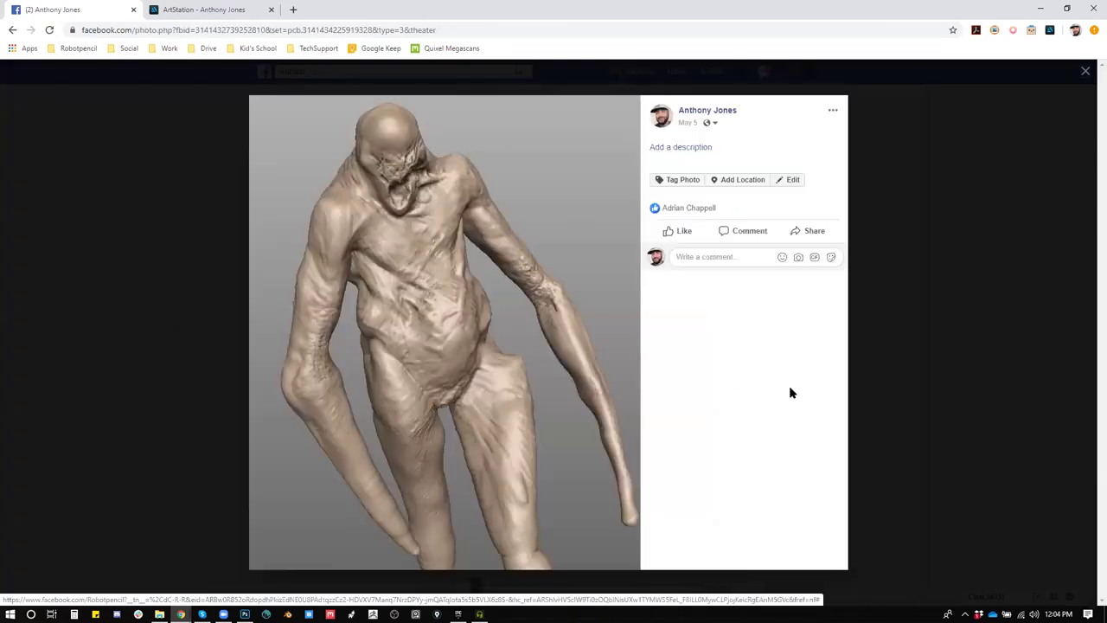
left_click(885, 322)
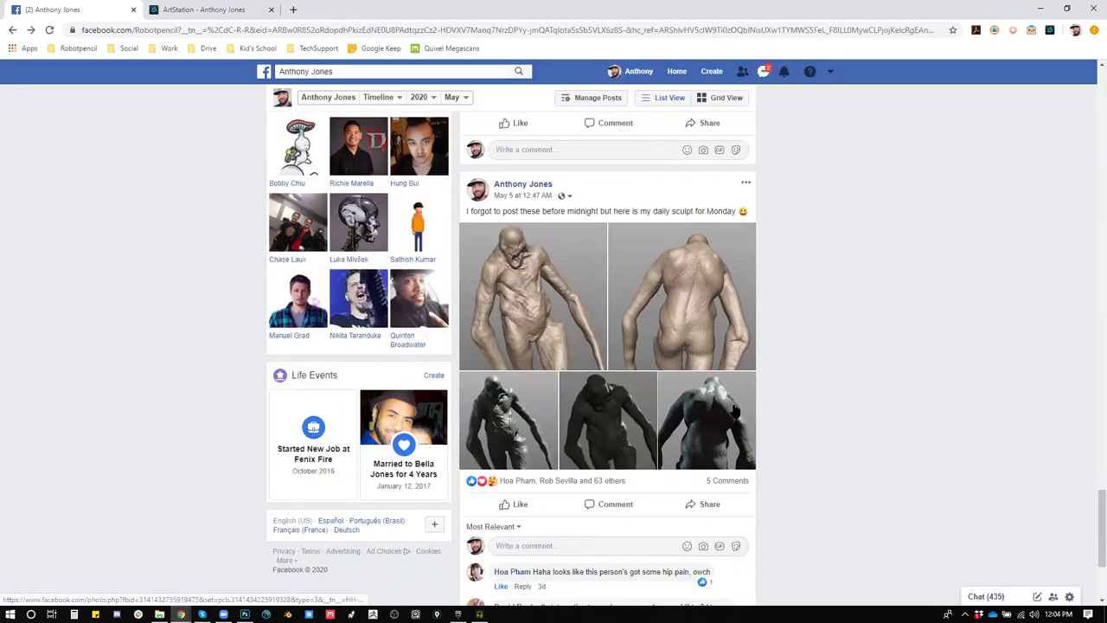
Step: Read the comments under Monday's daily sculpt post
scroll(726, 403, "down", 3)
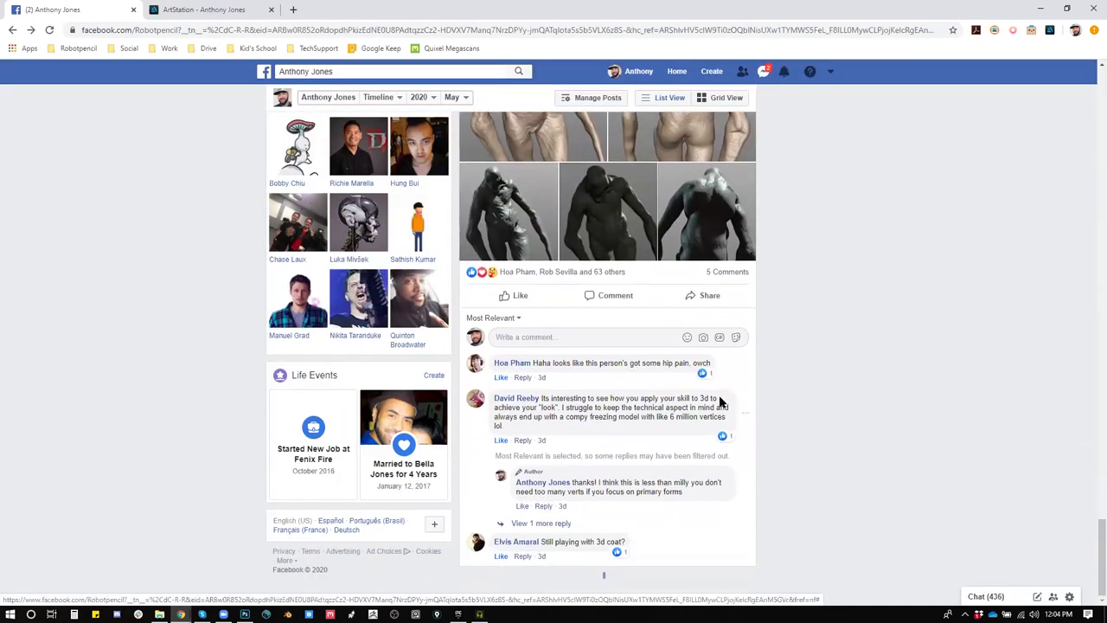
scroll(722, 402, "up", 1)
scroll(720, 402, "up", 1)
scroll(766, 476, "down", 4)
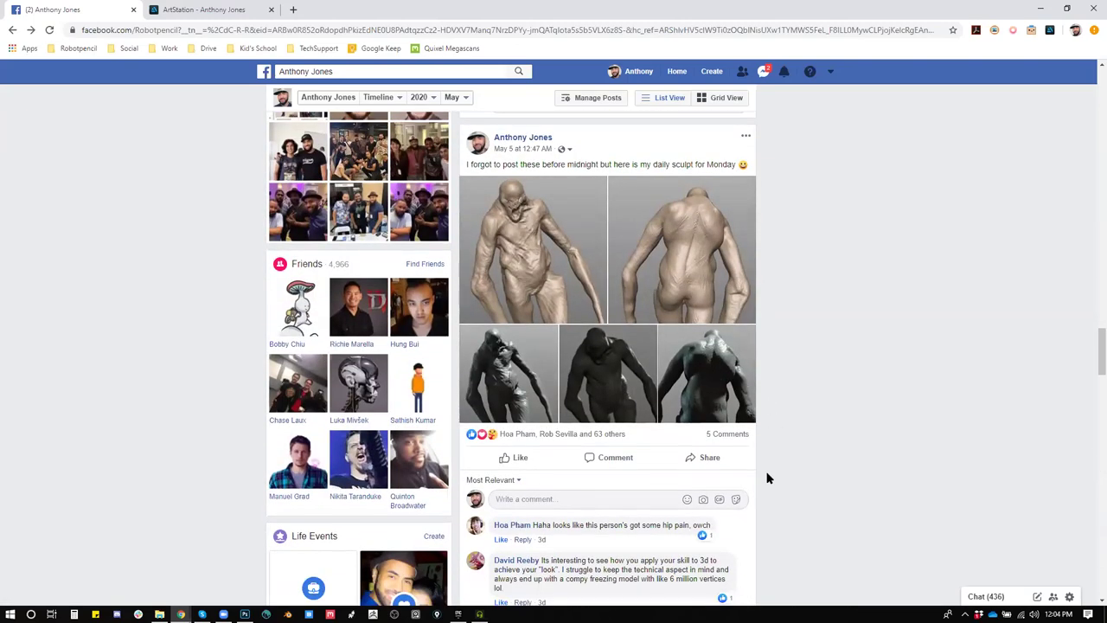
Step: Browse the older posts to the April 30 Lunch Sculpt, view its first photo enlarged and close it
scroll(727, 467, "down", 4)
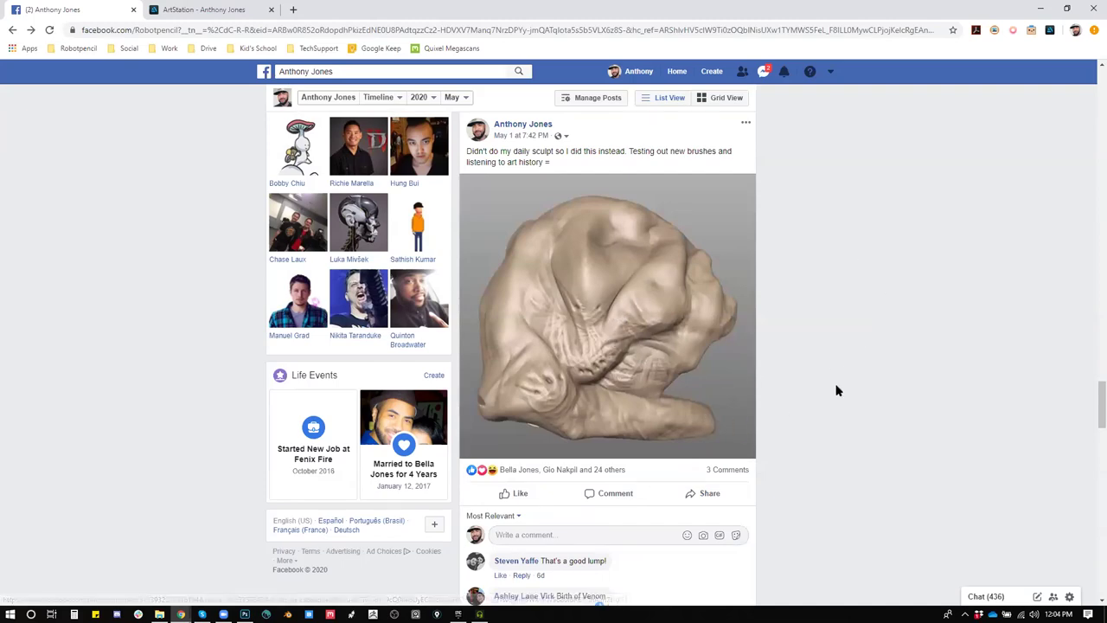
scroll(836, 388, "down", 3)
scroll(836, 392, "down", 8)
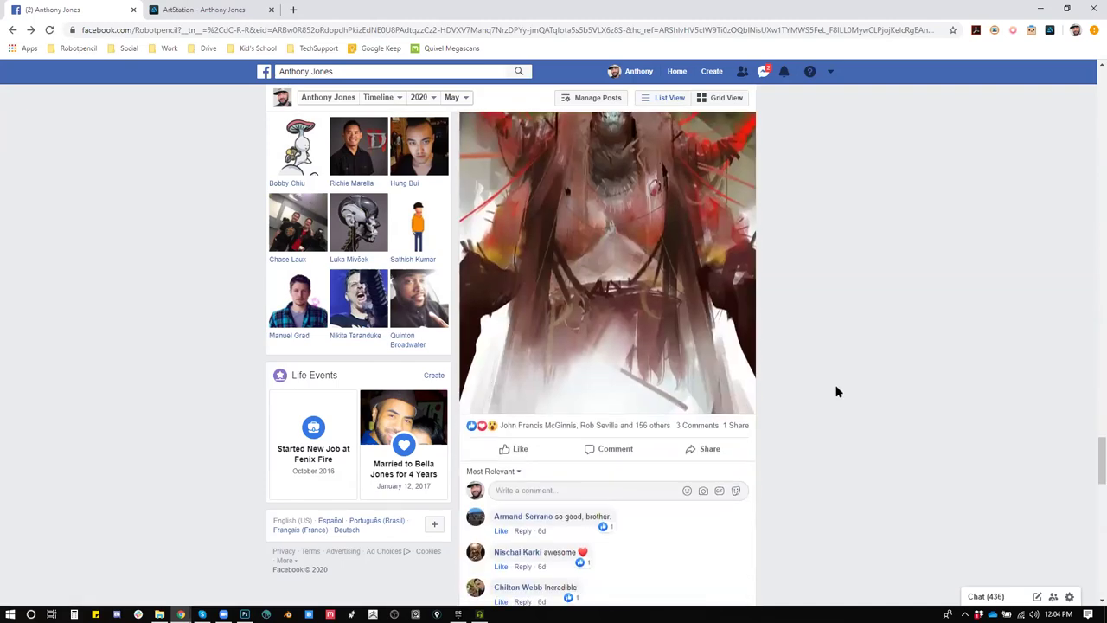
left_click(586, 272)
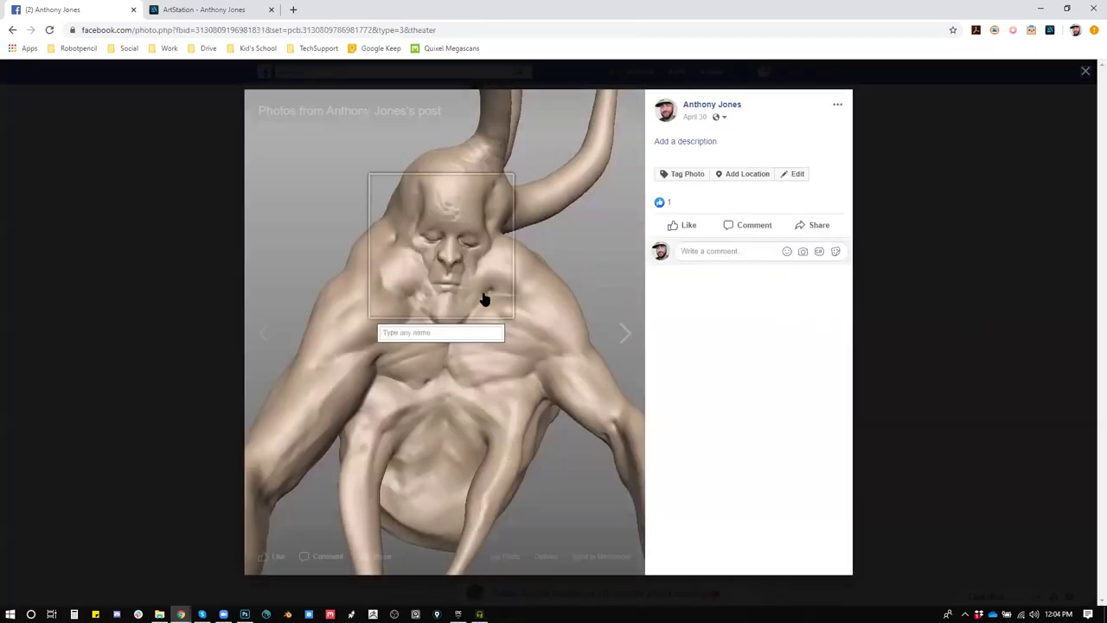
left_click(889, 343)
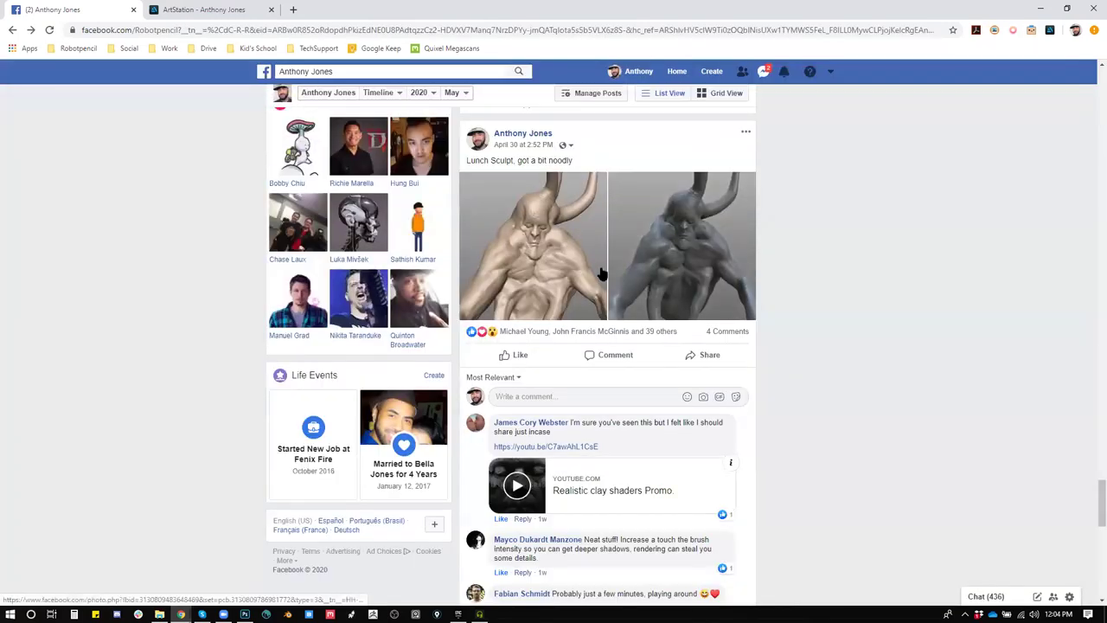
Step: Find the "Late night 1 hour sketch!" post from April 29, enlarge its creature sculpt and close the photo
scroll(674, 415, "down", 4)
scroll(674, 417, "down", 3)
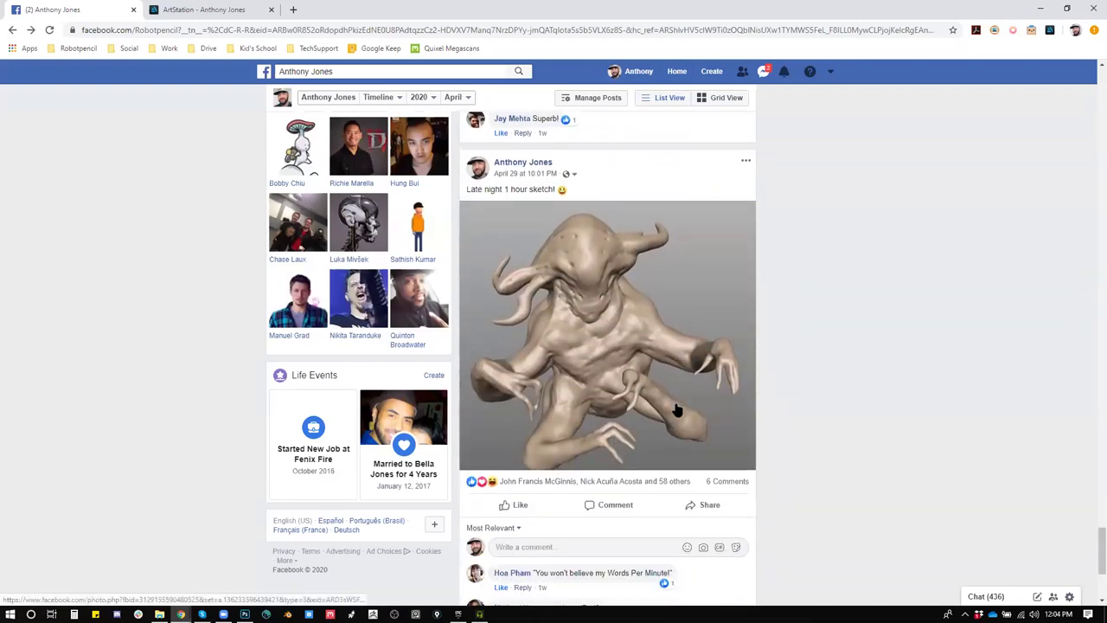
left_click(640, 287)
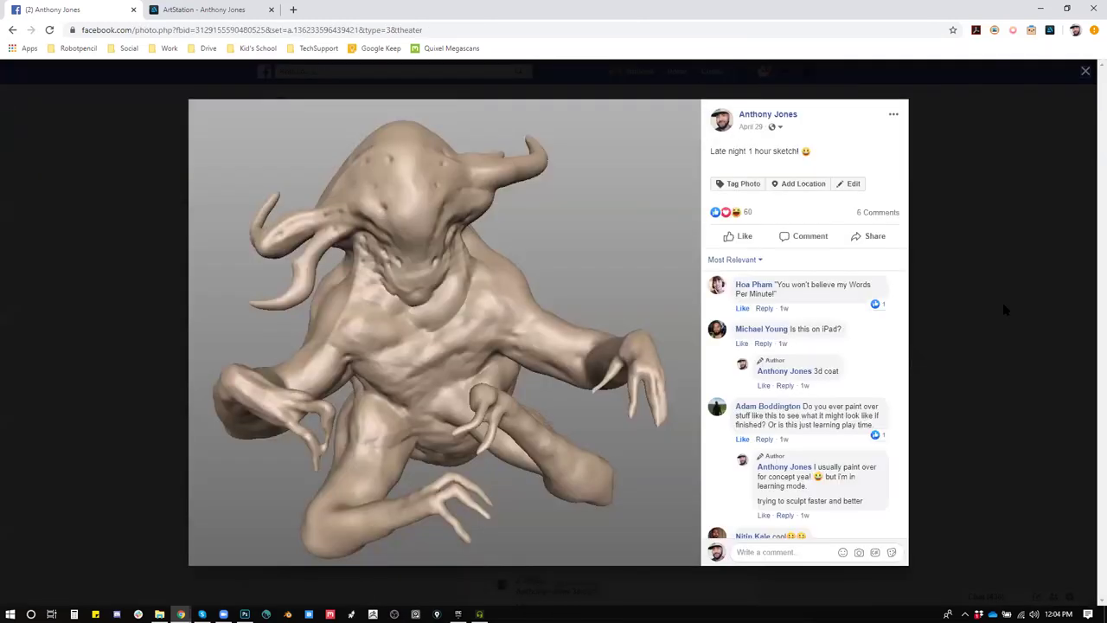
left_click(1003, 305)
Step: Browse the late-April posts to the horned head sculpt from April 27, enlarge its main photo and close it
scroll(722, 466, "down", 5)
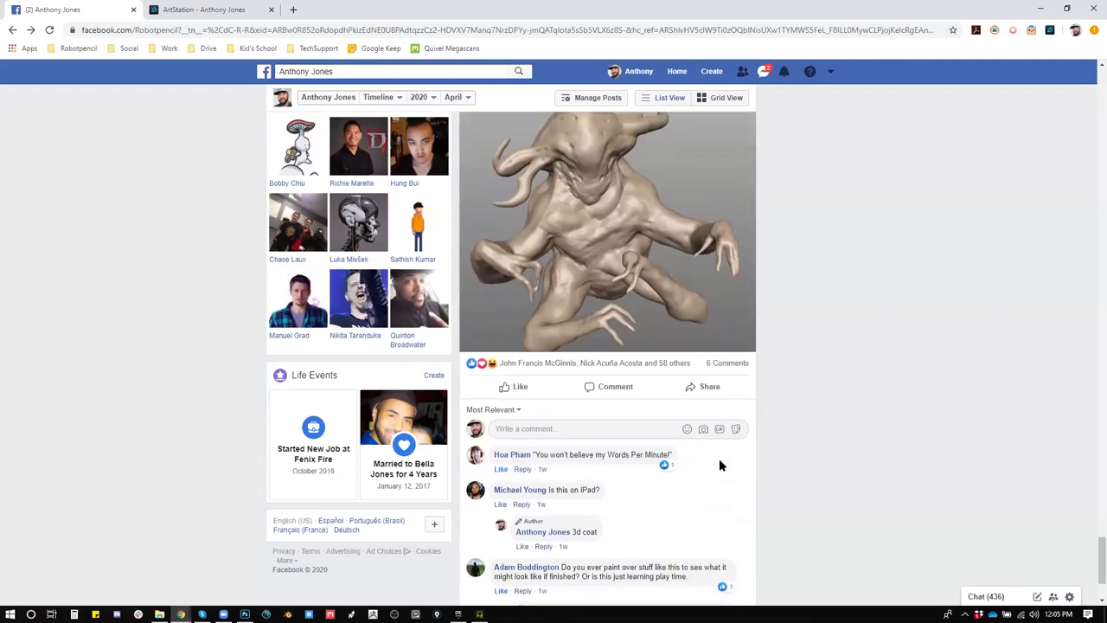
scroll(722, 466, "down", 10)
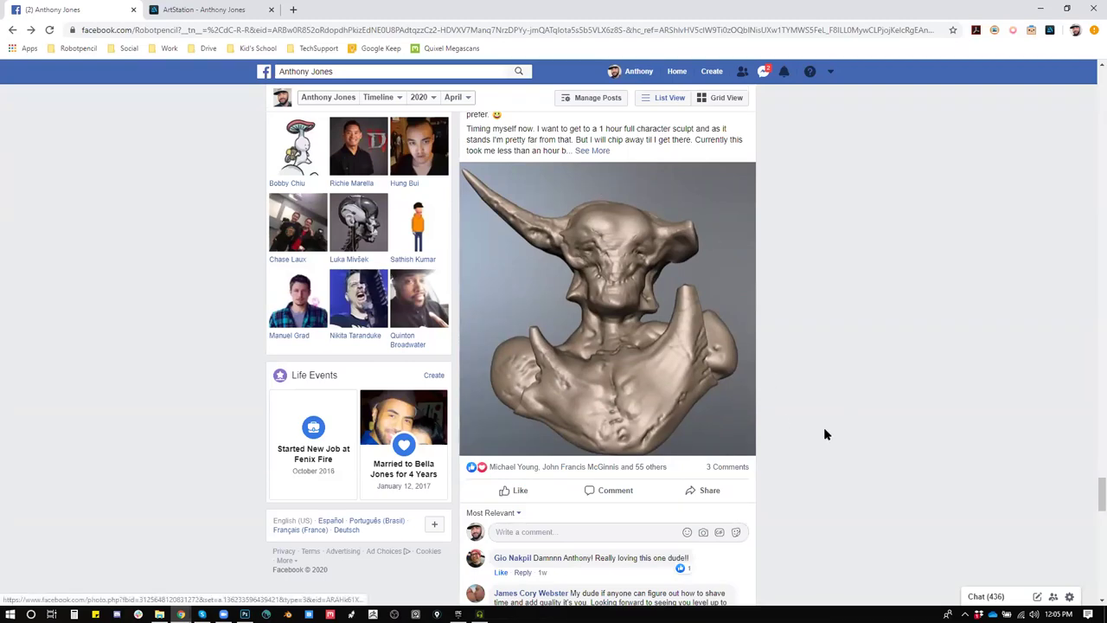
scroll(824, 429, "down", 4)
scroll(826, 437, "up", 5)
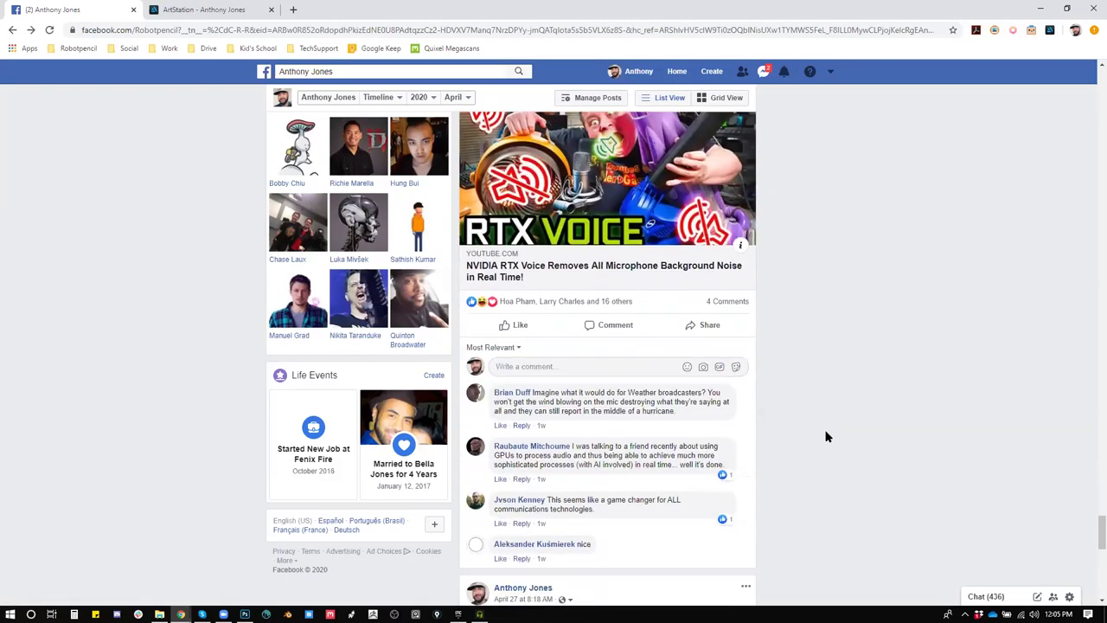
left_click(668, 334)
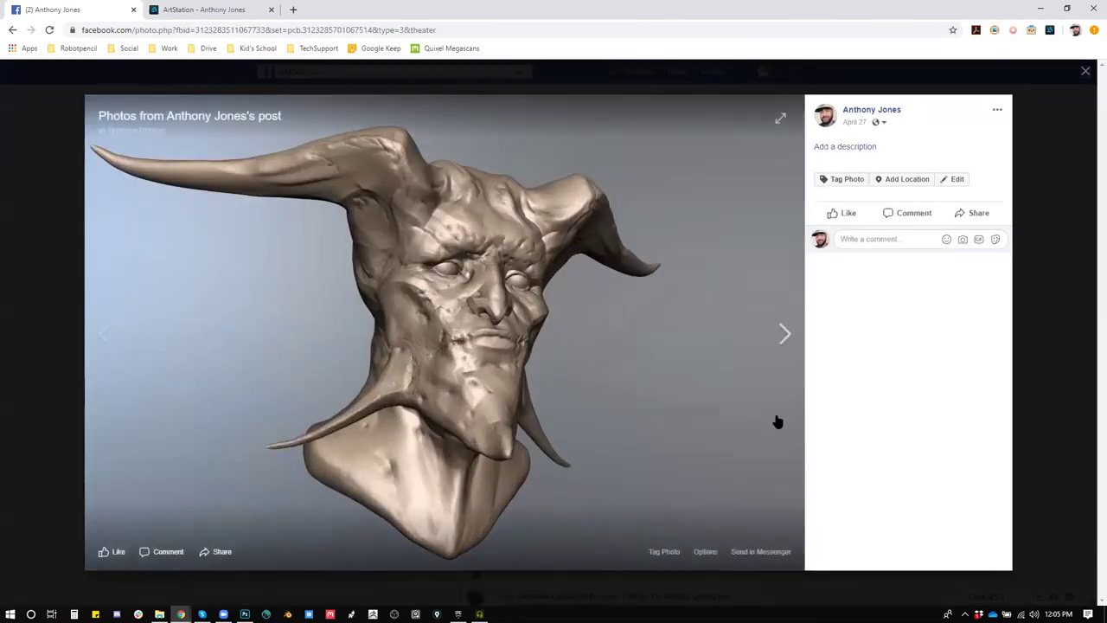
left_click(1040, 312)
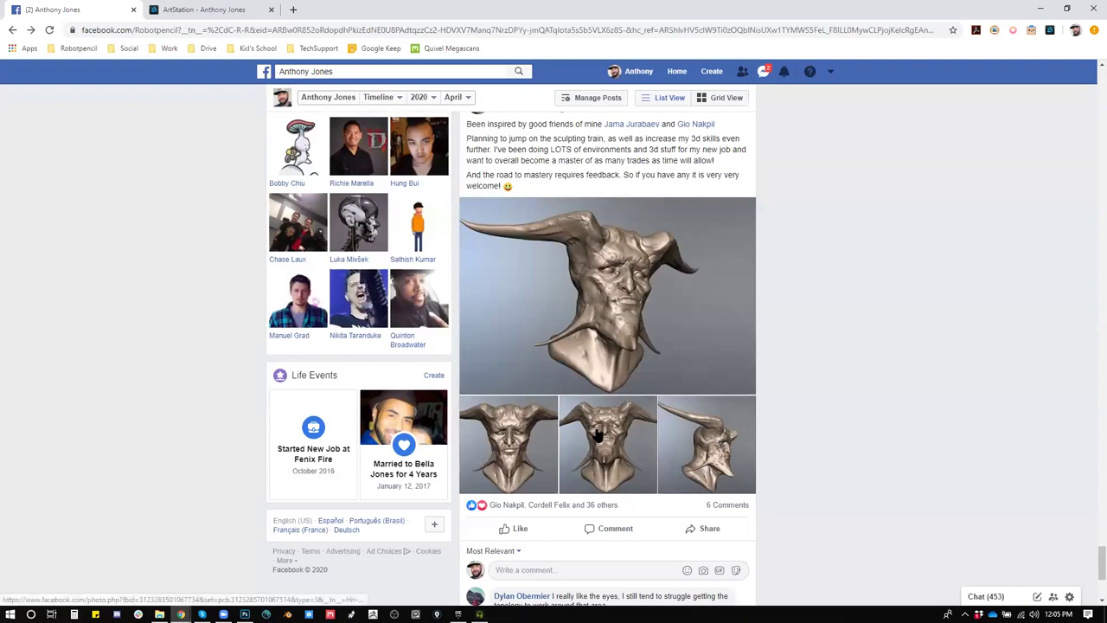
Step: Return to the newest sculpt post, enlarge the crouching figure photo, close it and check who reacted to the post
left_click_drag(1089, 562, 1095, 93)
scroll(853, 272, "down", 3)
left_click(630, 239)
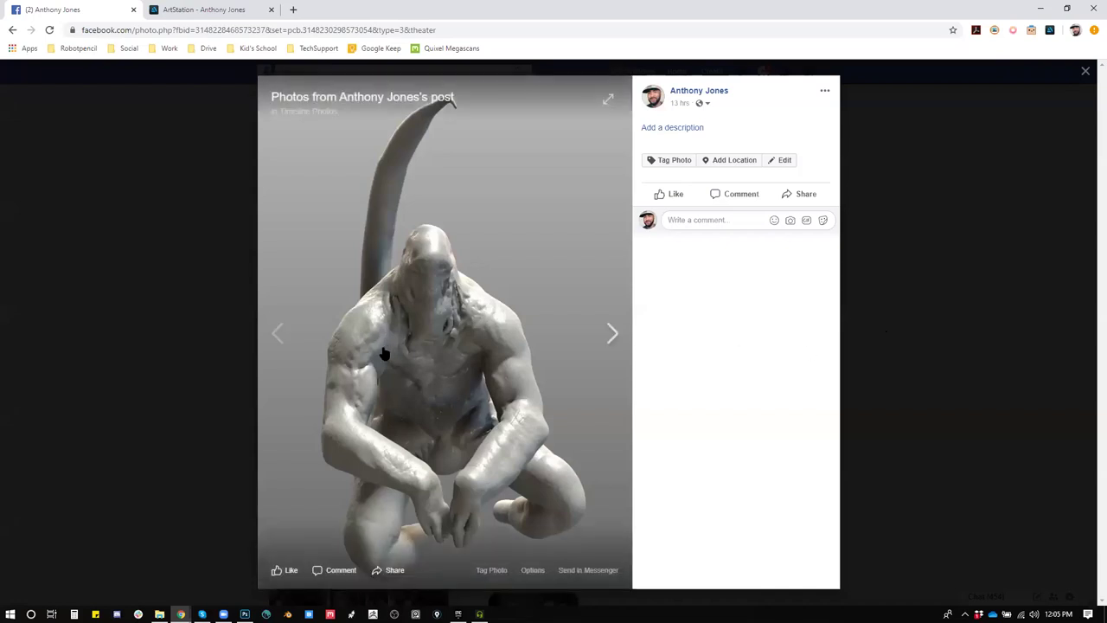
left_click(919, 298)
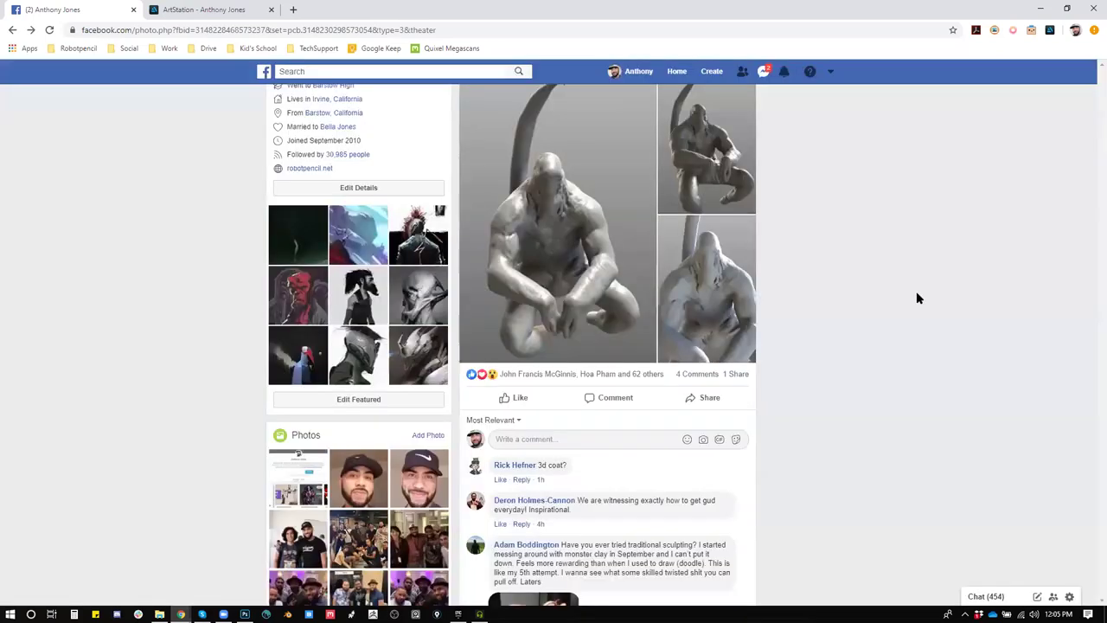
mouse_move(636, 381)
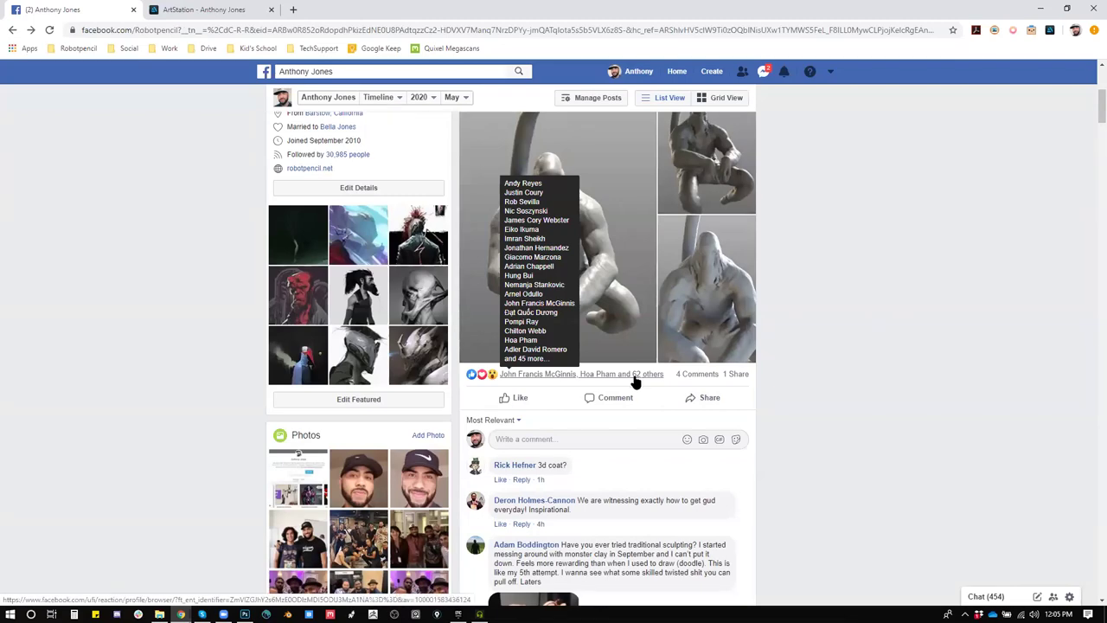
Step: Look back through the timeline from the May sculpts to the posts of April 28
left_click_drag(1096, 118, 1077, 299)
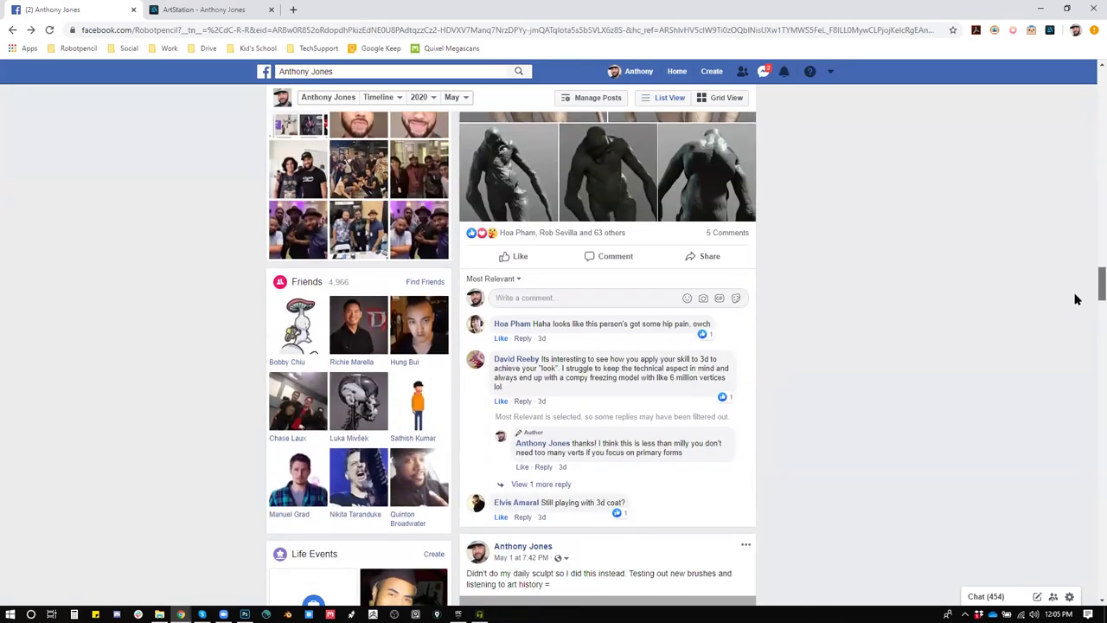
left_click_drag(1077, 303, 1058, 498)
scroll(1056, 502, "down", 2)
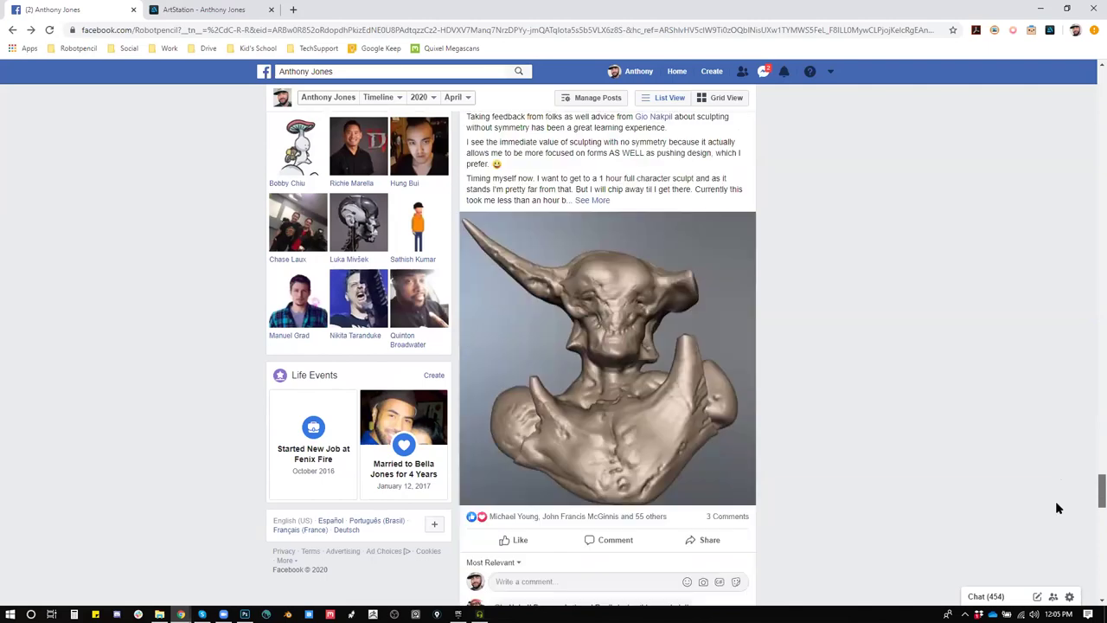
scroll(929, 464, "down", 3)
scroll(828, 403, "down", 3)
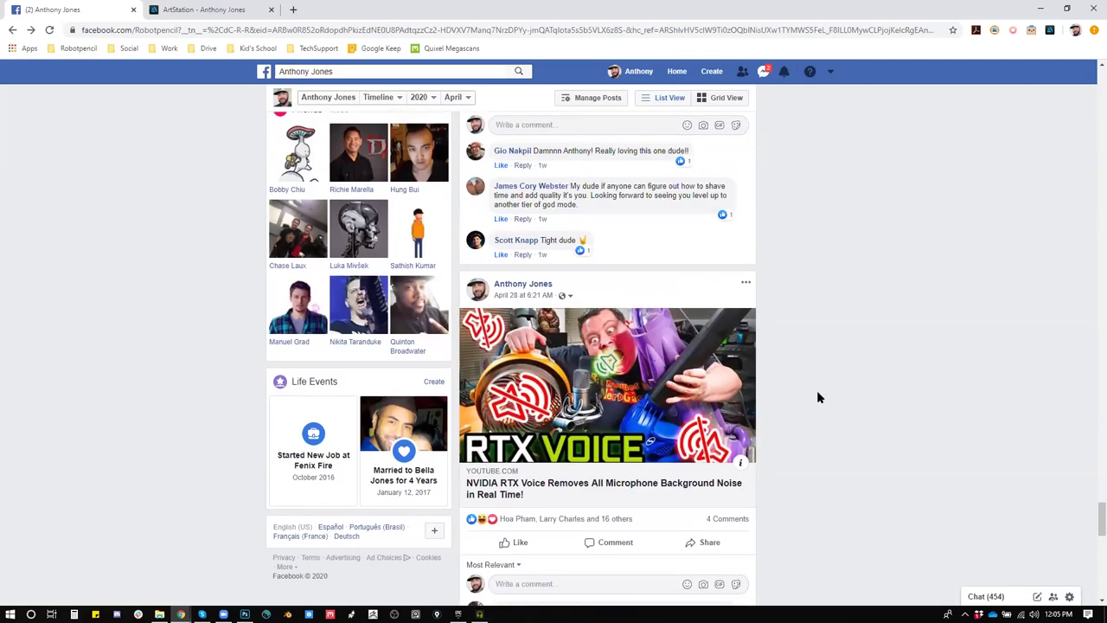
Step: Compare the late-April sculpt posts, enlarge the main photo of the April 27 horned head sculpt and close it
scroll(819, 395, "up", 6)
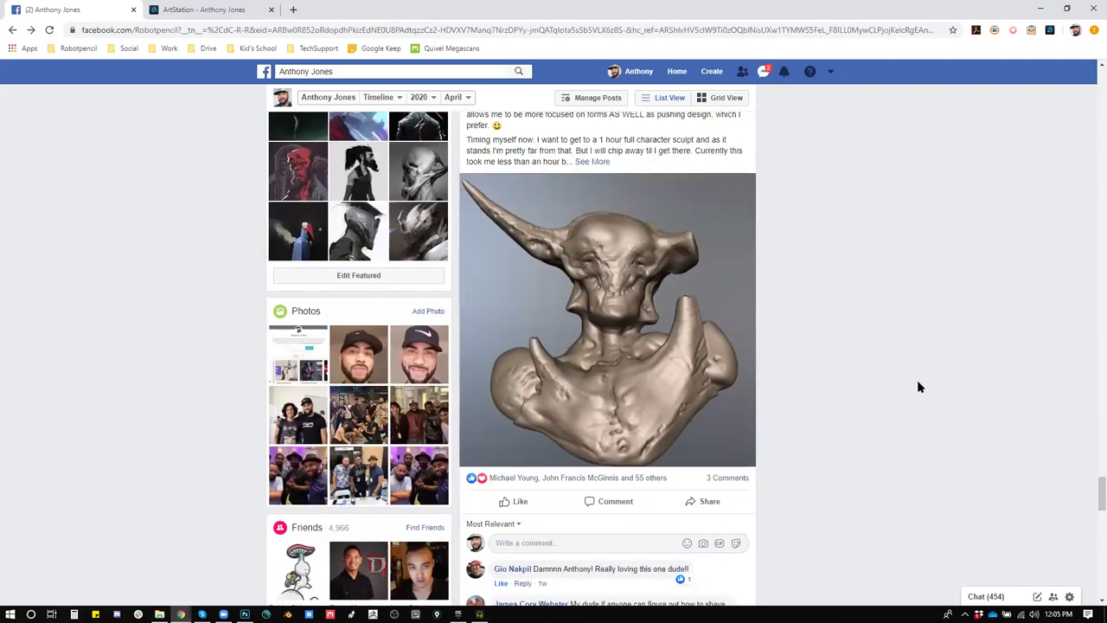
scroll(917, 383, "down", 7)
scroll(923, 387, "up", 7)
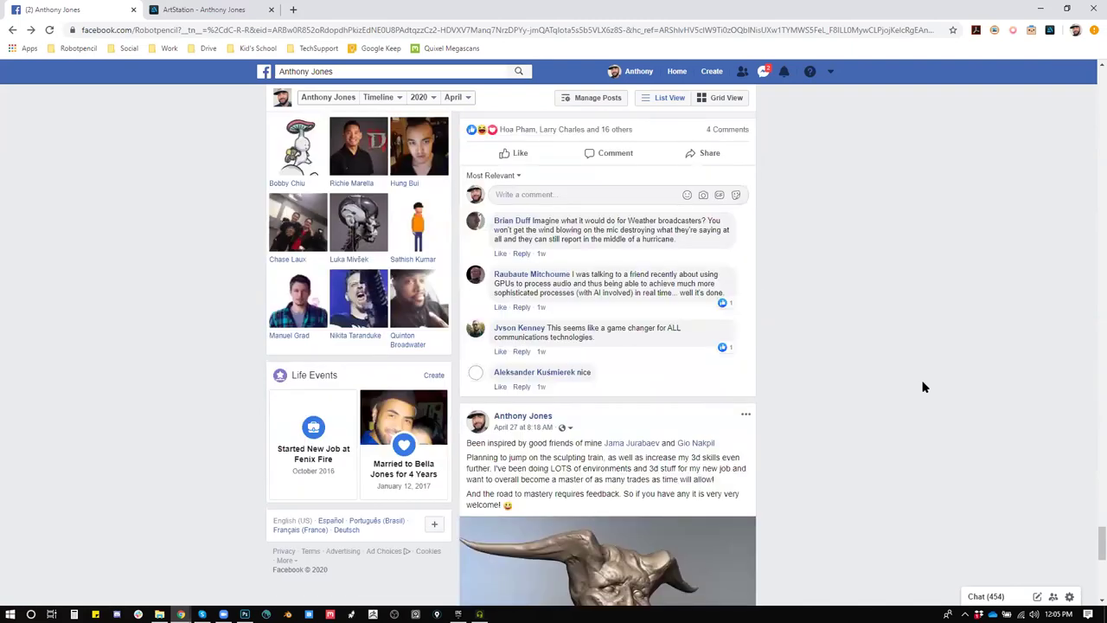
left_click(573, 267)
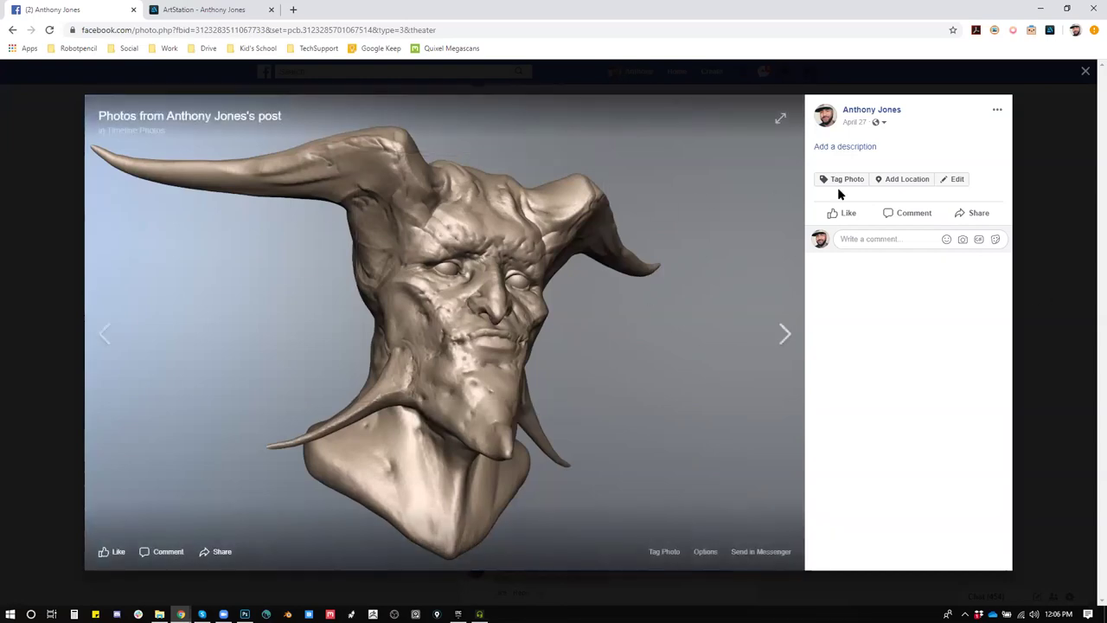
left_click(1063, 260)
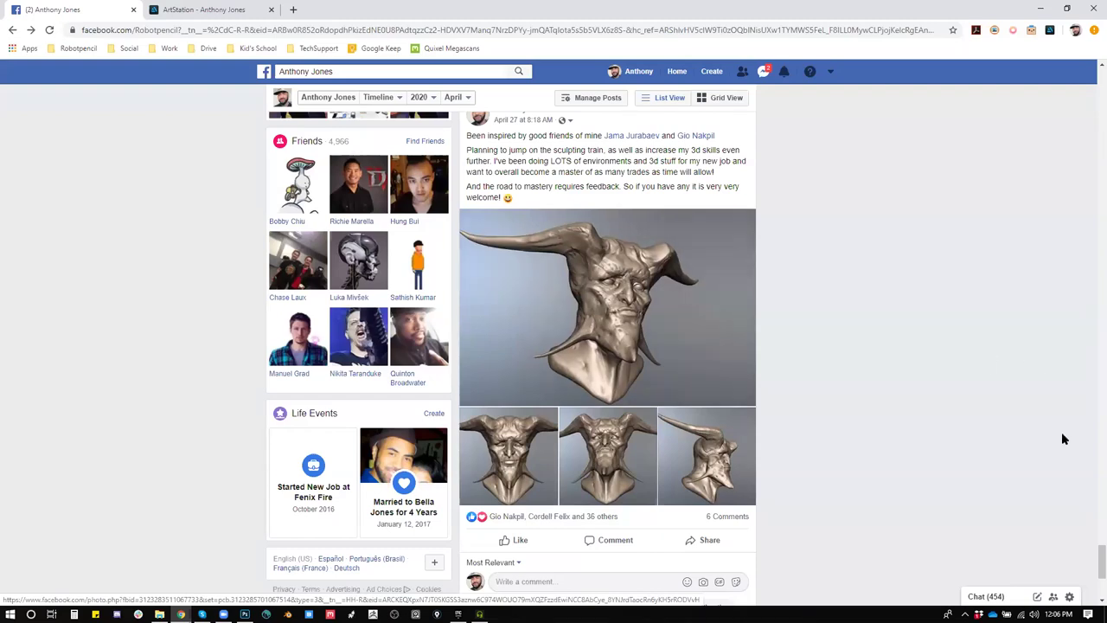
Step: Return to the newest sculpt post, view the close-up photo of the crouching figure, and enlarge the post's main photo
mouse_move(1102, 554)
left_mouse_down()
mouse_move(1092, 57)
mouse_move(1090, 109)
mouse_move(1090, 99)
left_mouse_up()
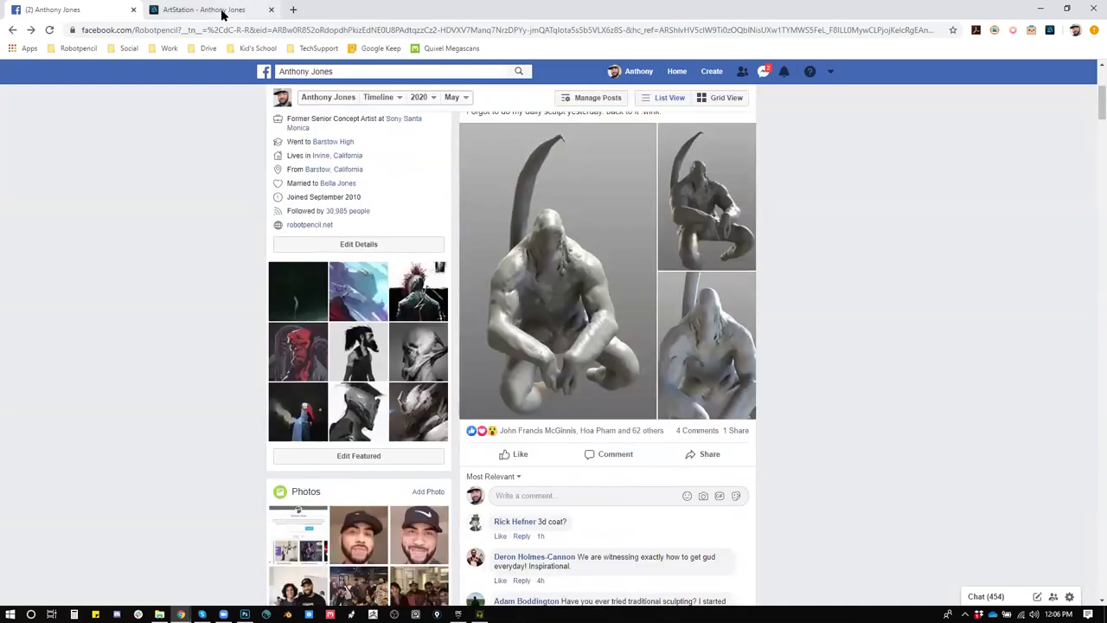
mouse_move(639, 437)
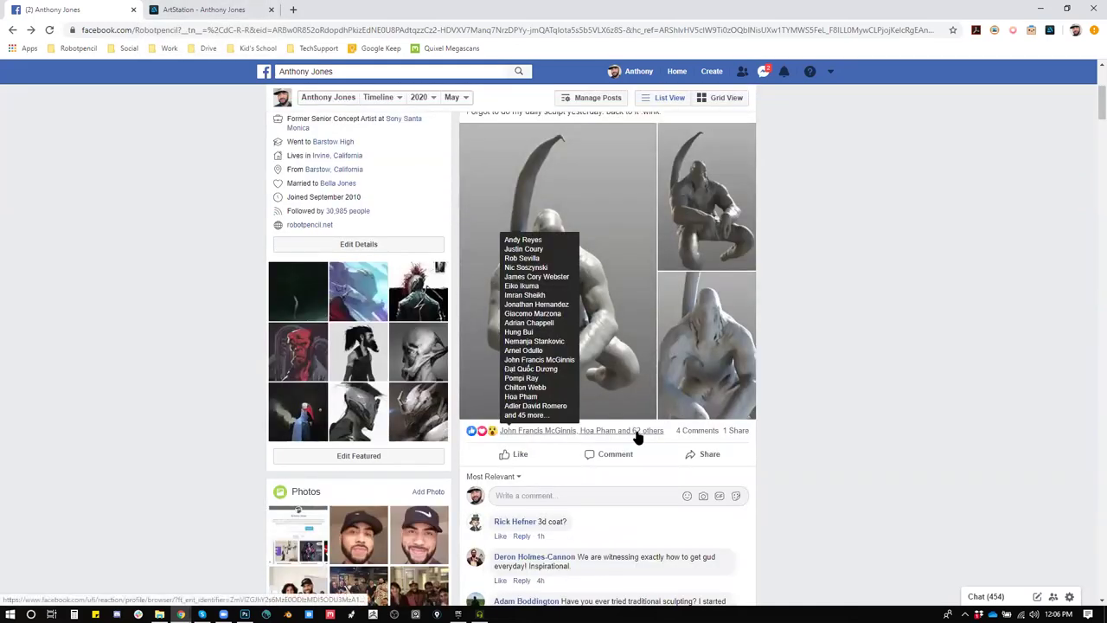
left_click(712, 366)
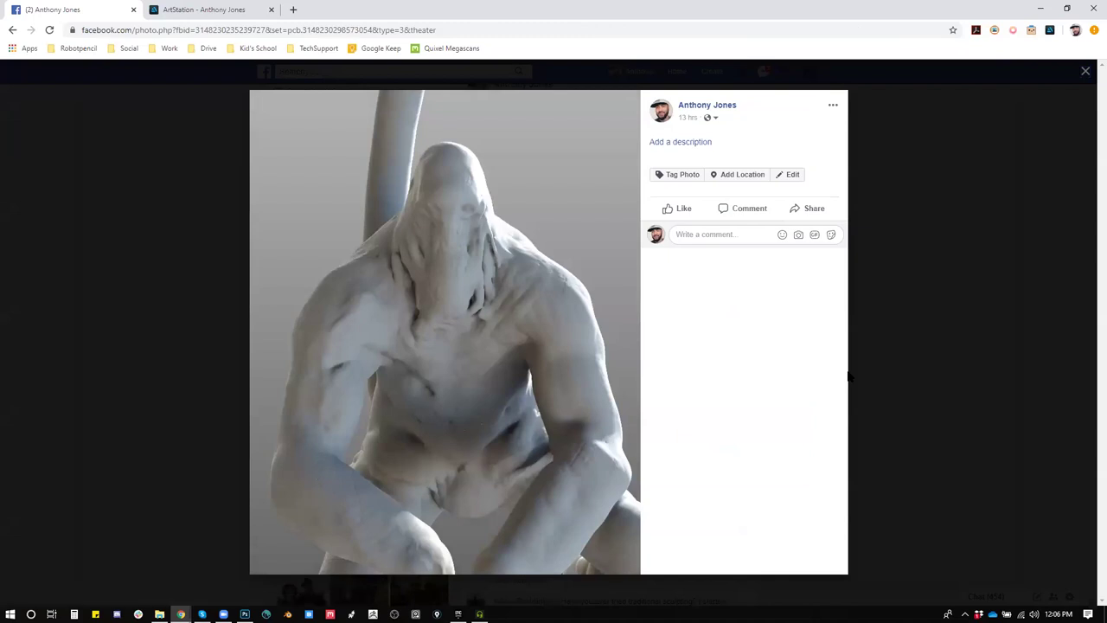
left_click(943, 362)
left_click(562, 277)
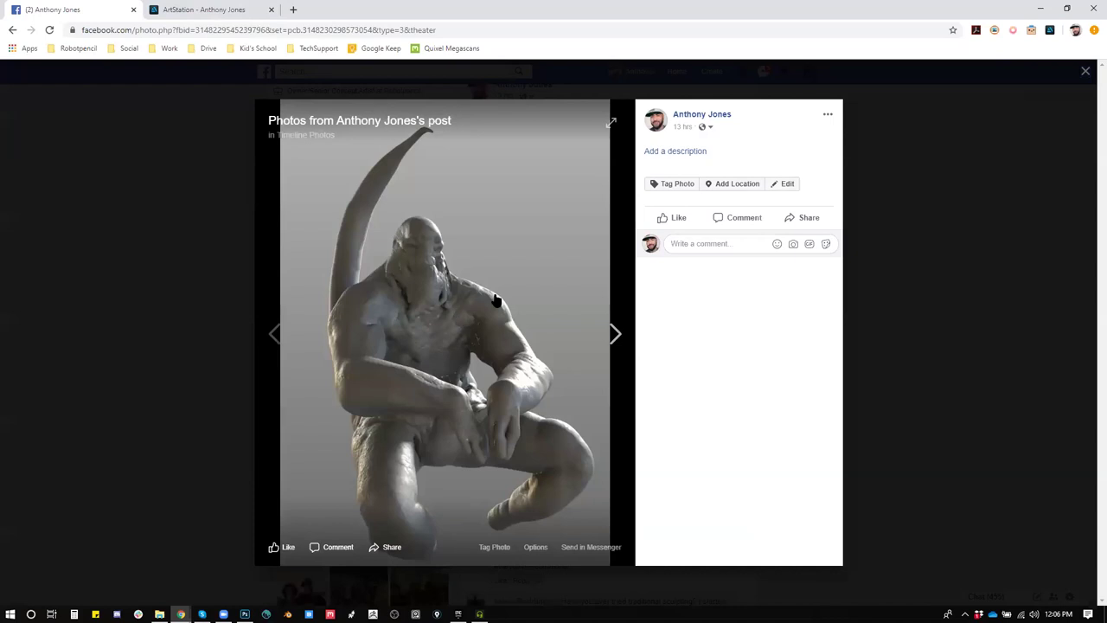
Step: Switch to ArtStation and look over the artworks in the portfolio's 3d album
left_click(205, 16)
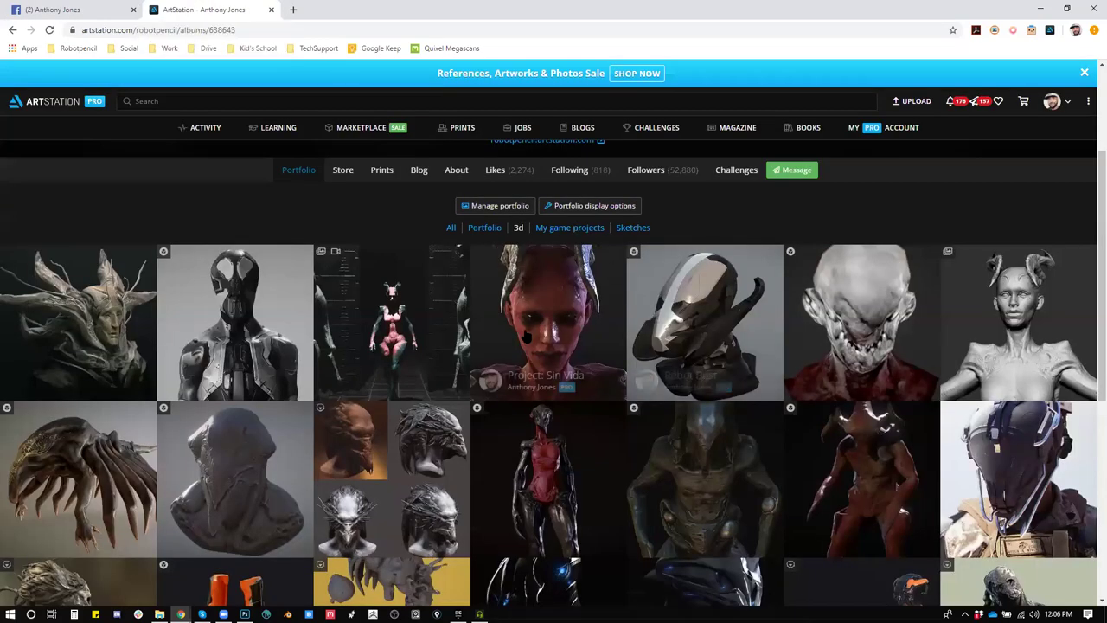
scroll(692, 364, "down", 1)
scroll(856, 450, "up", 1)
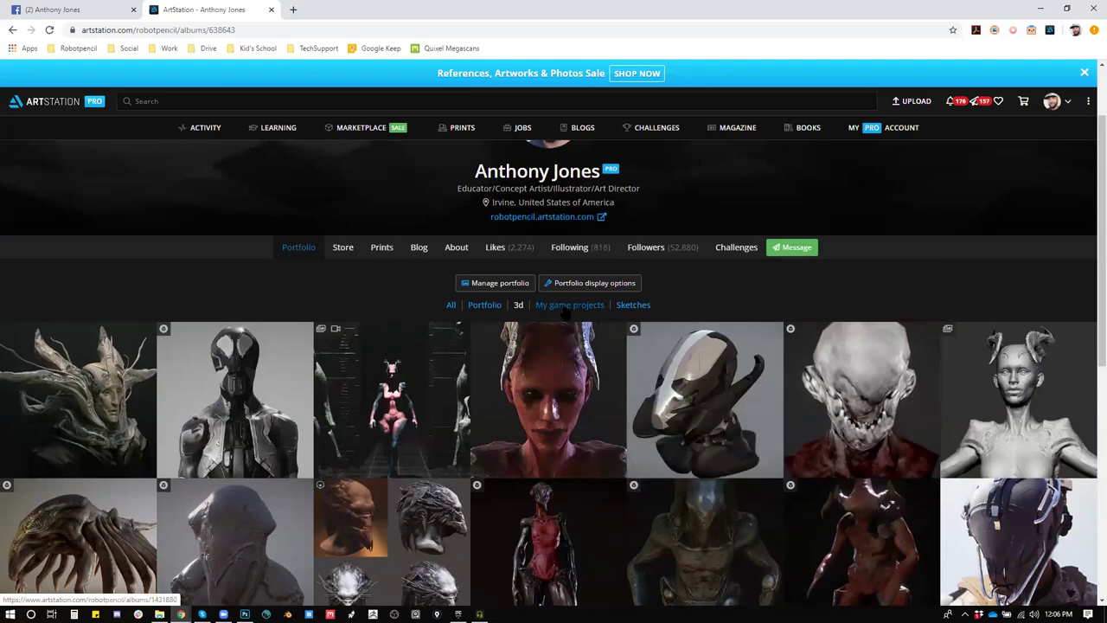
scroll(555, 318, "down", 1)
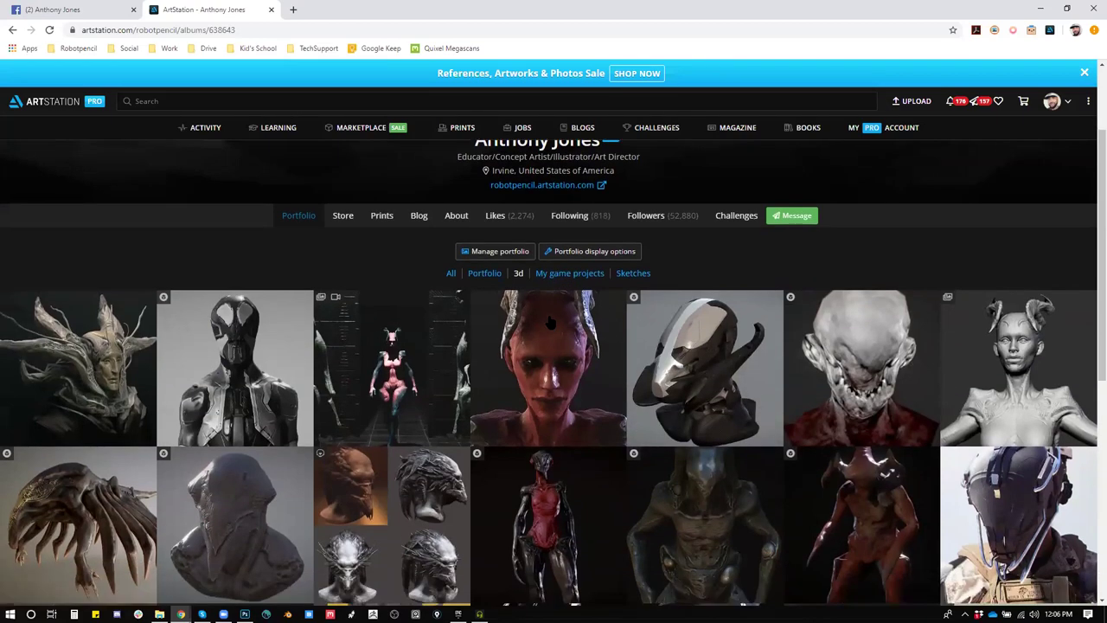
scroll(547, 324, "down", 1)
scroll(562, 319, "up", 1)
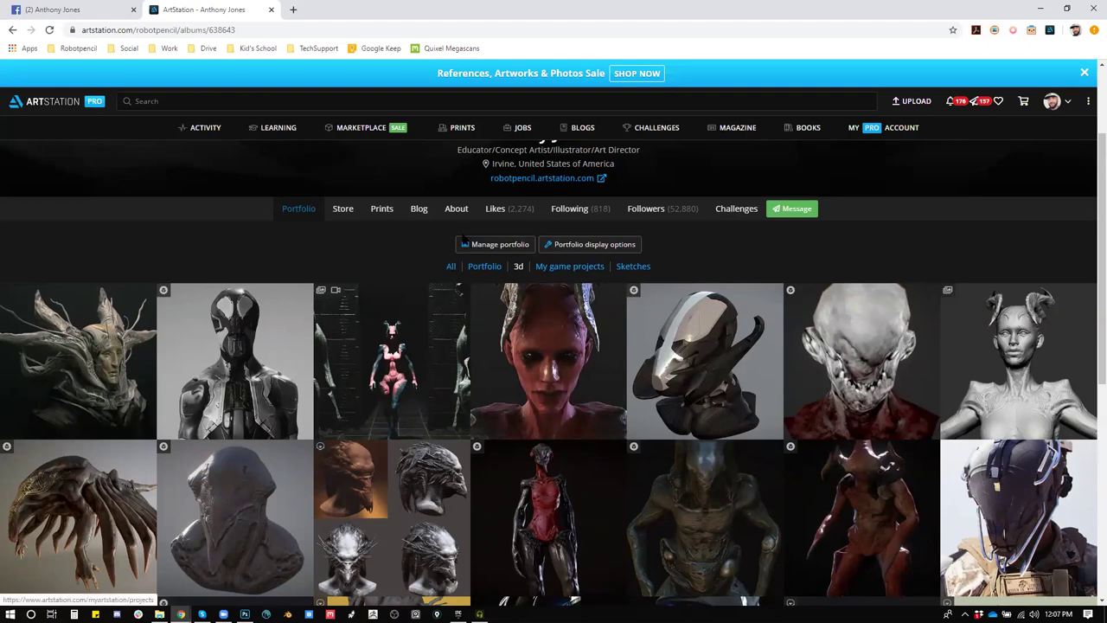
Step: Go from the liked artworks to the 3D Concept collection and open ".18th — lilin." and "Jeezum Crow" in new tabs
left_click(513, 213)
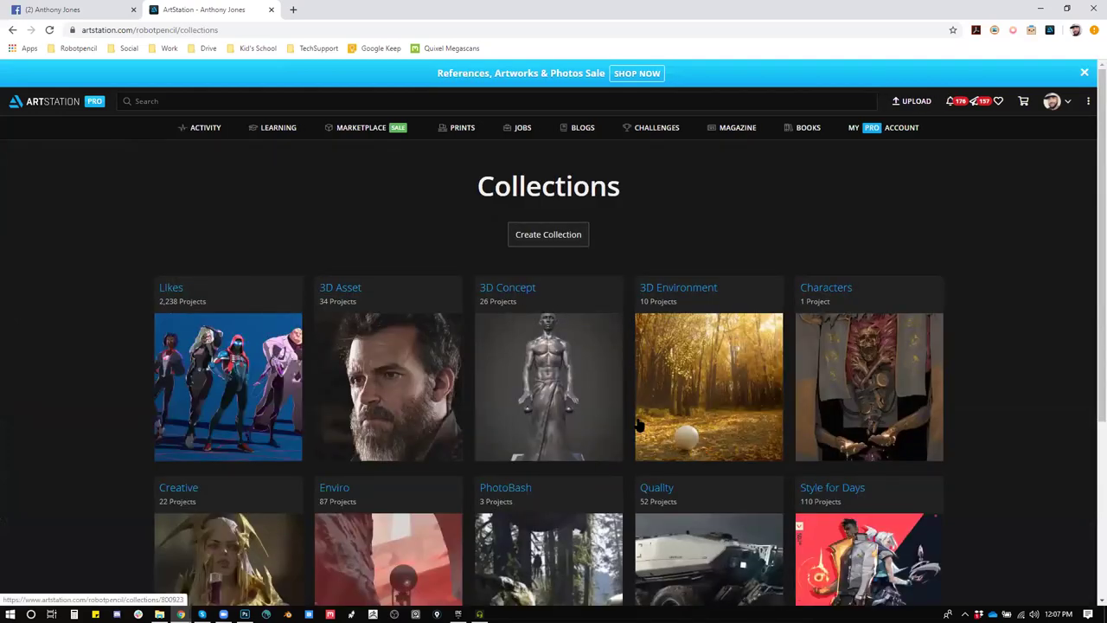
left_click(504, 290)
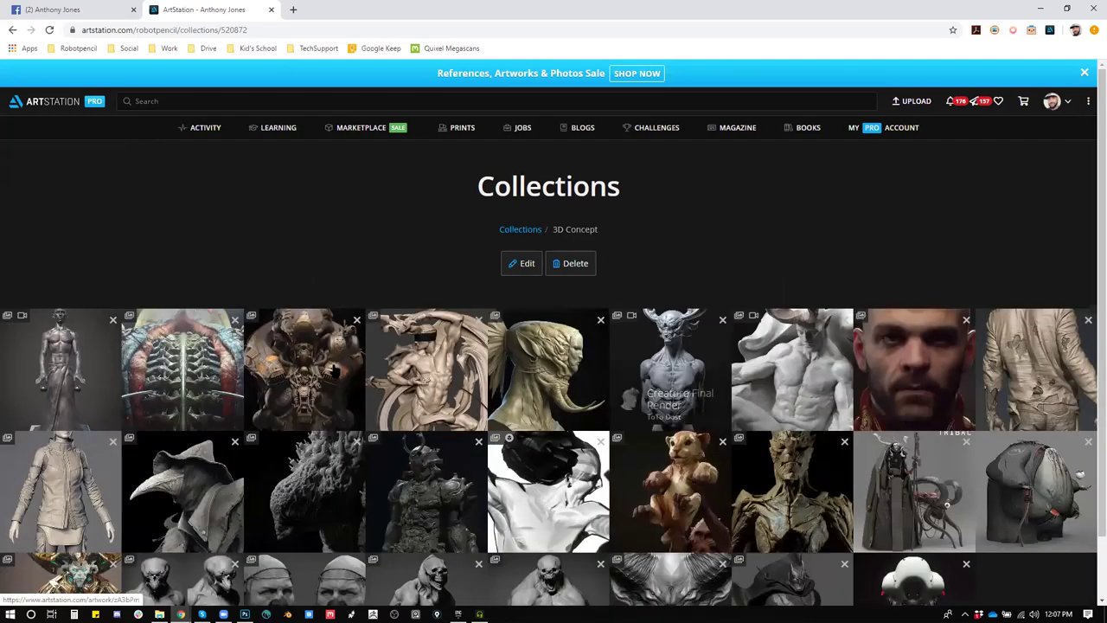
middle_click(173, 367)
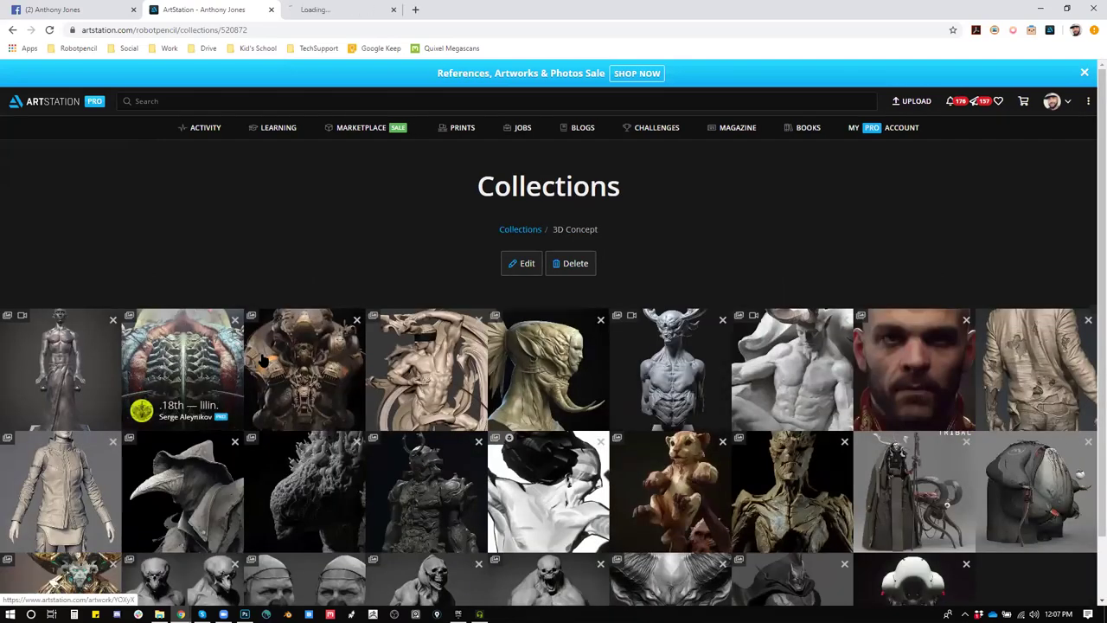
middle_click(265, 361)
Step: Examine all the images of the ".18th — lilin." project, from the opening renders to the sword hilt details
left_click(306, 8)
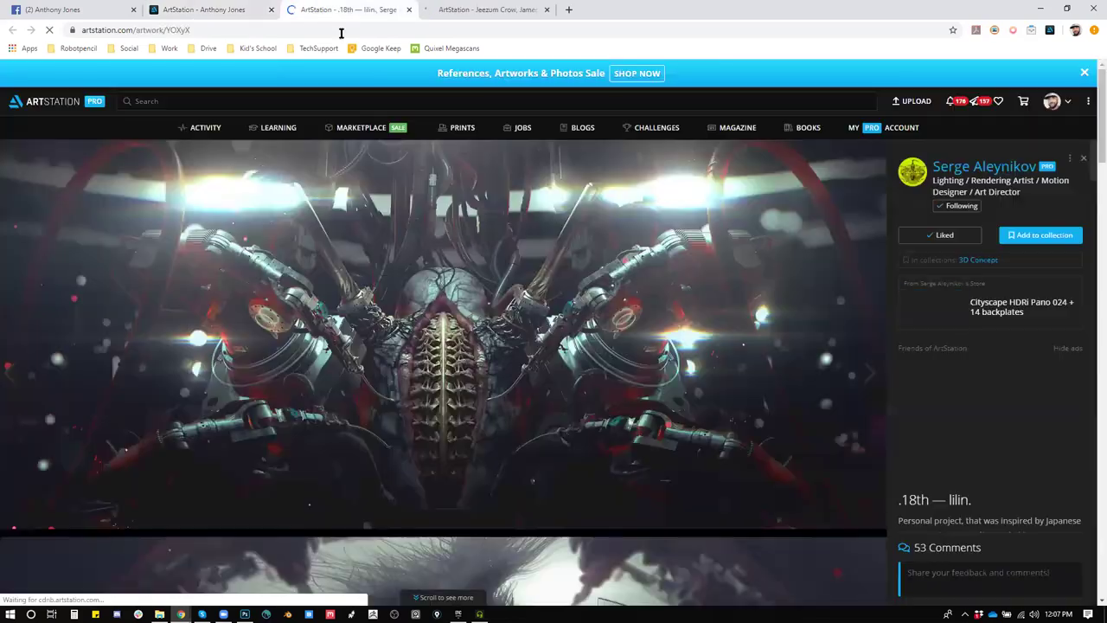
scroll(562, 251, "down", 7)
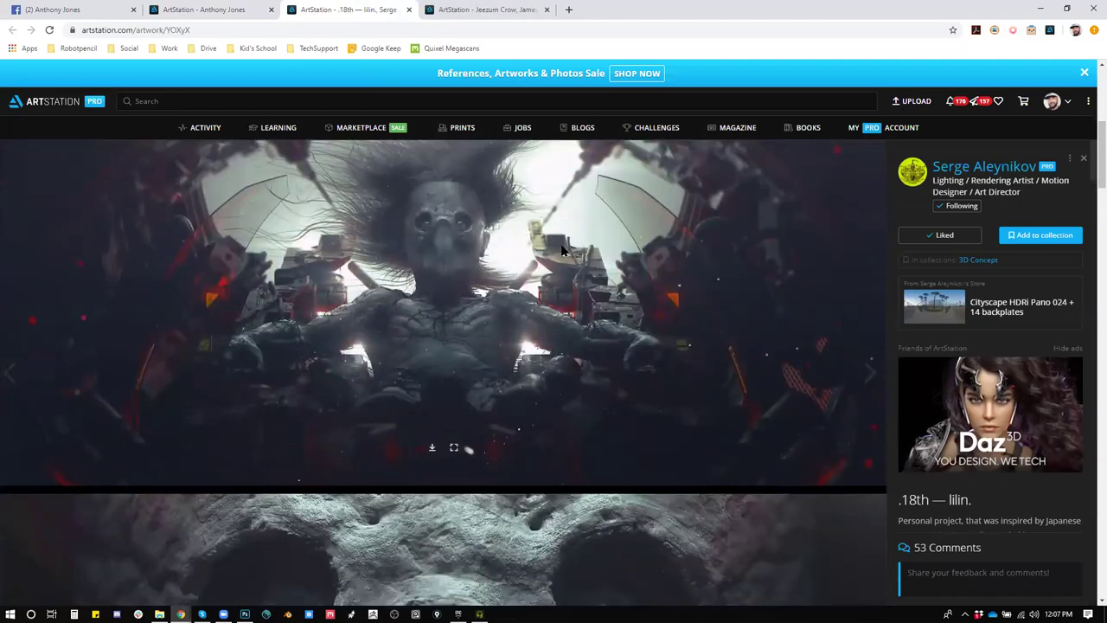
scroll(562, 251, "down", 15)
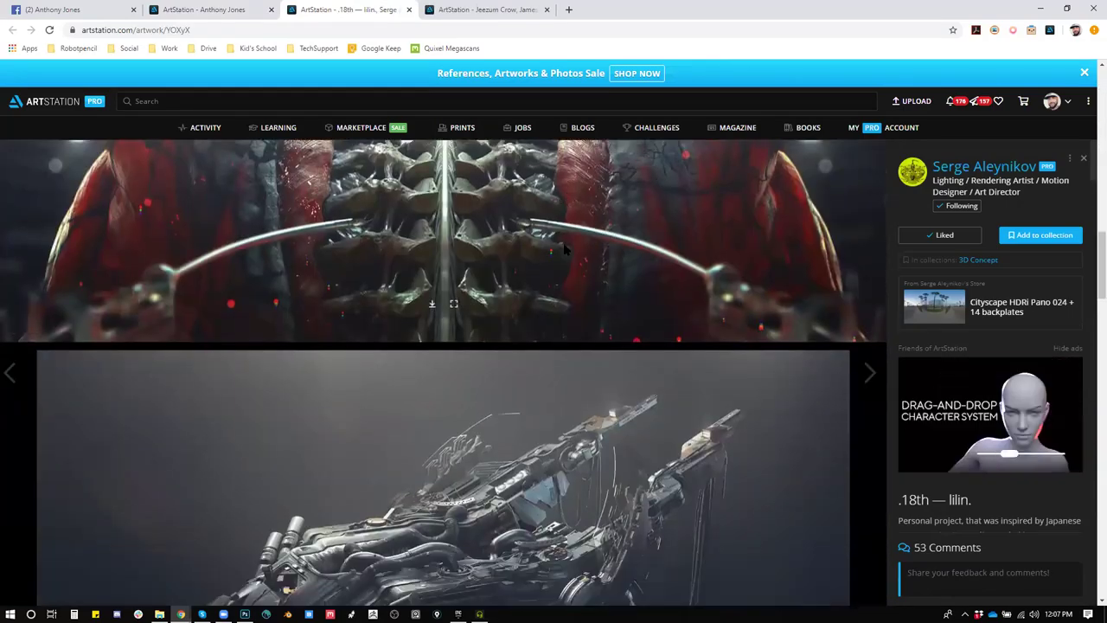
scroll(564, 248, "down", 15)
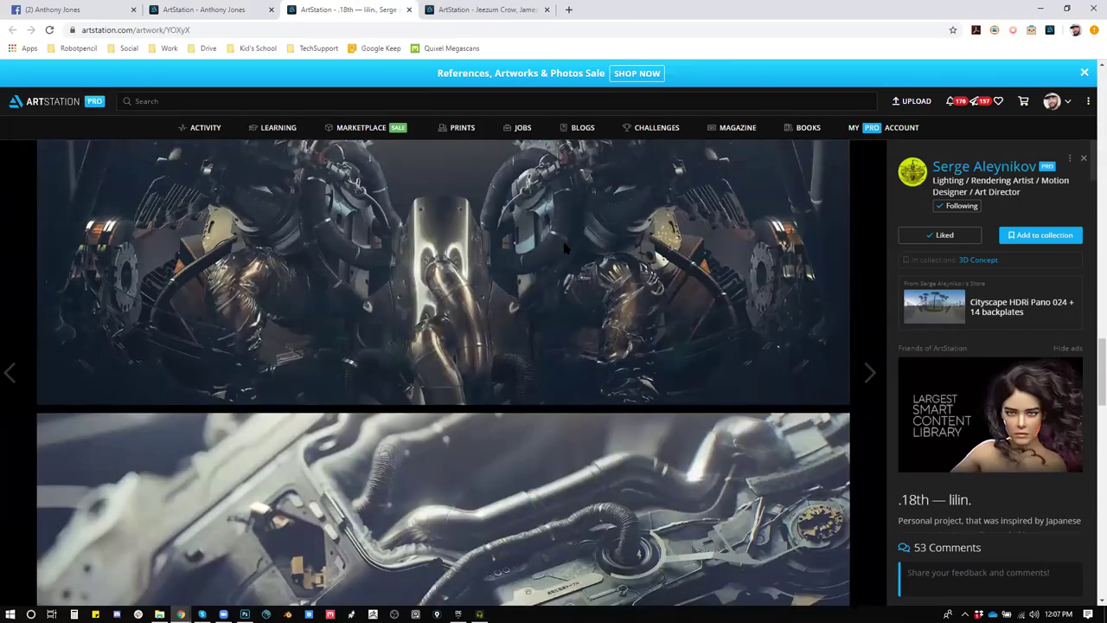
scroll(564, 248, "down", 8)
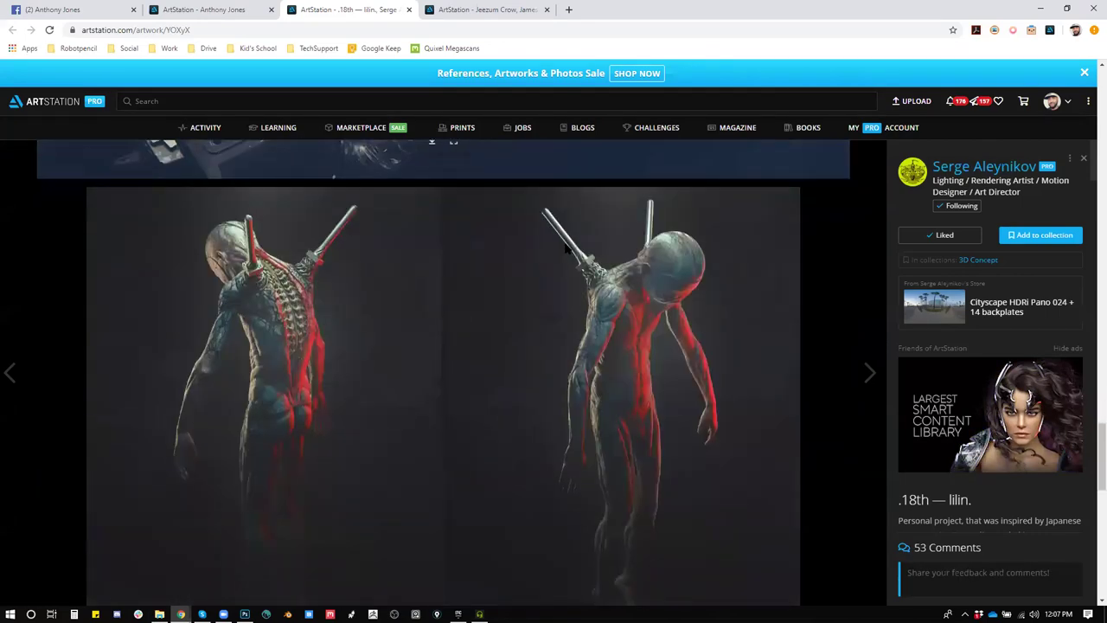
scroll(566, 249, "down", 12)
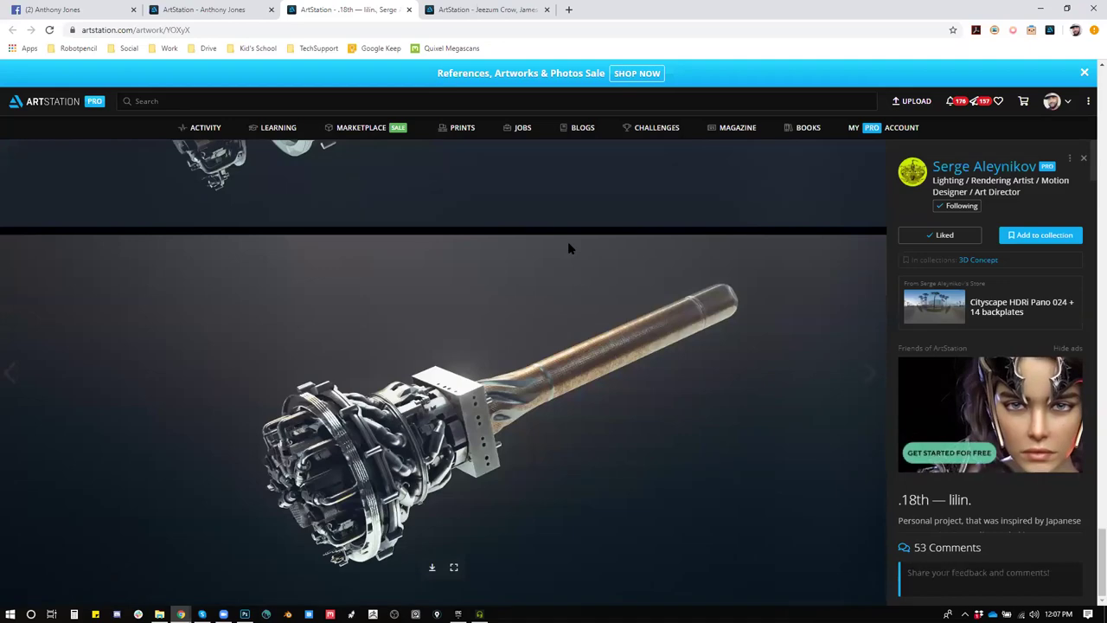
scroll(568, 241, "up", 1)
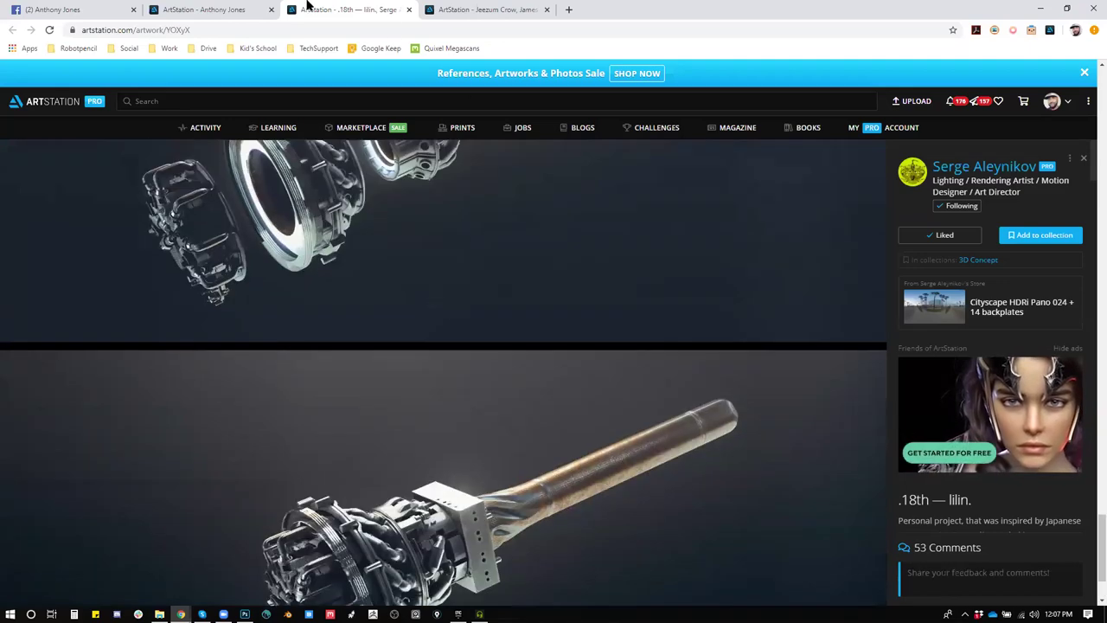
Step: Compare the "Jeezum Crow" mech bust with the crouching figure sculpt on Facebook, and return to the ".18th — lilin." project
left_click(461, 12)
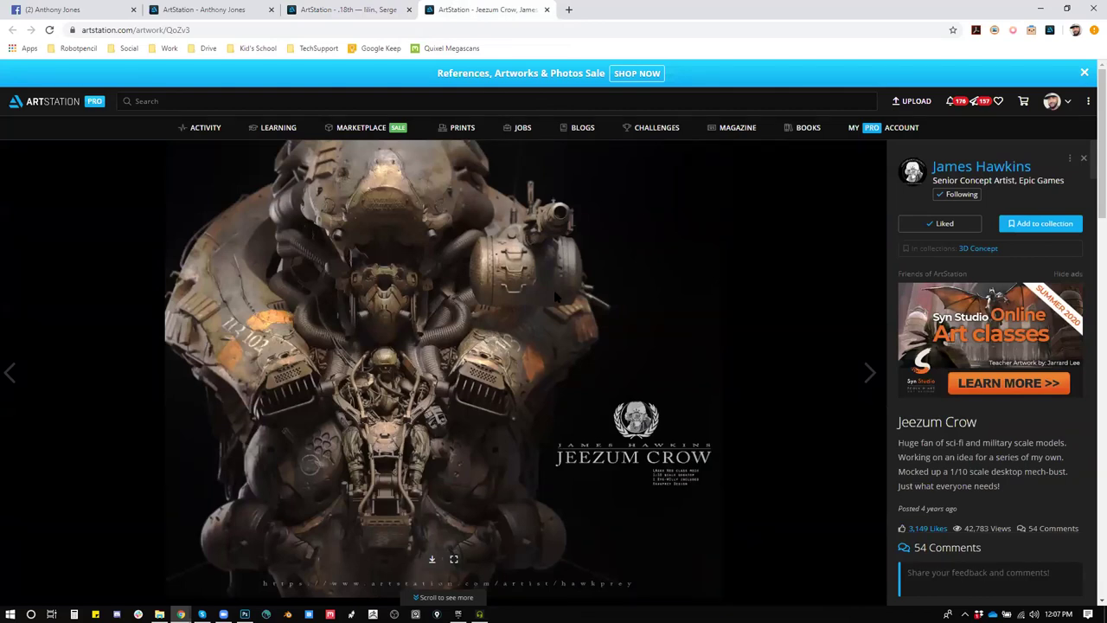
left_click(109, 15)
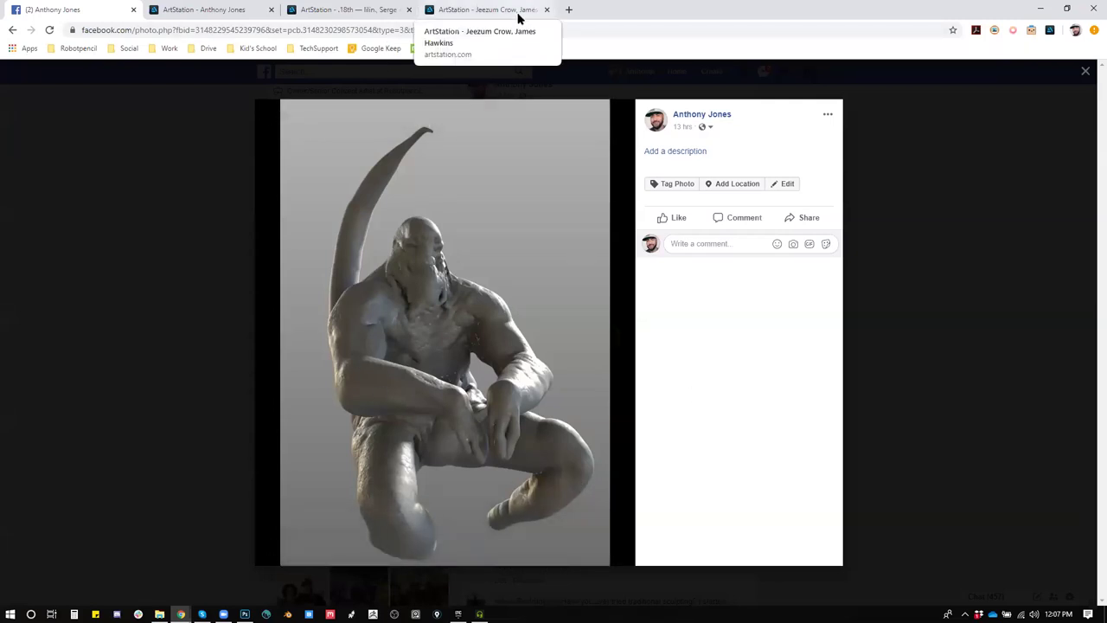
left_click(321, 10)
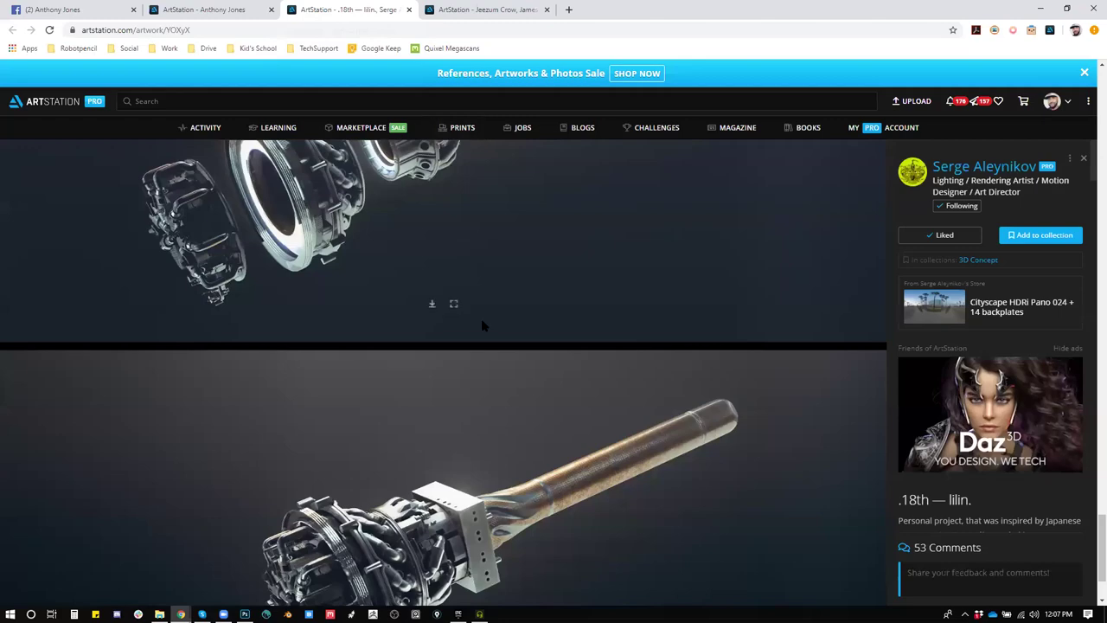
Step: Study the hilt designs and mechanical detail renders in the ".18th — lilin." project
scroll(481, 319, "up", 8)
scroll(487, 328, "down", 4)
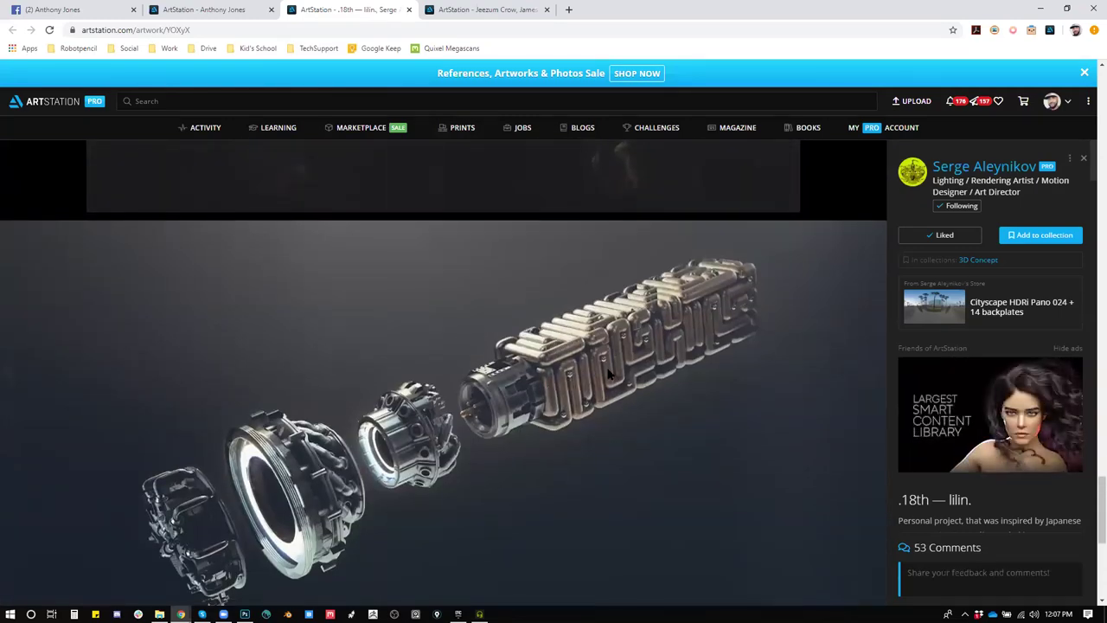
scroll(500, 467, "down", 1)
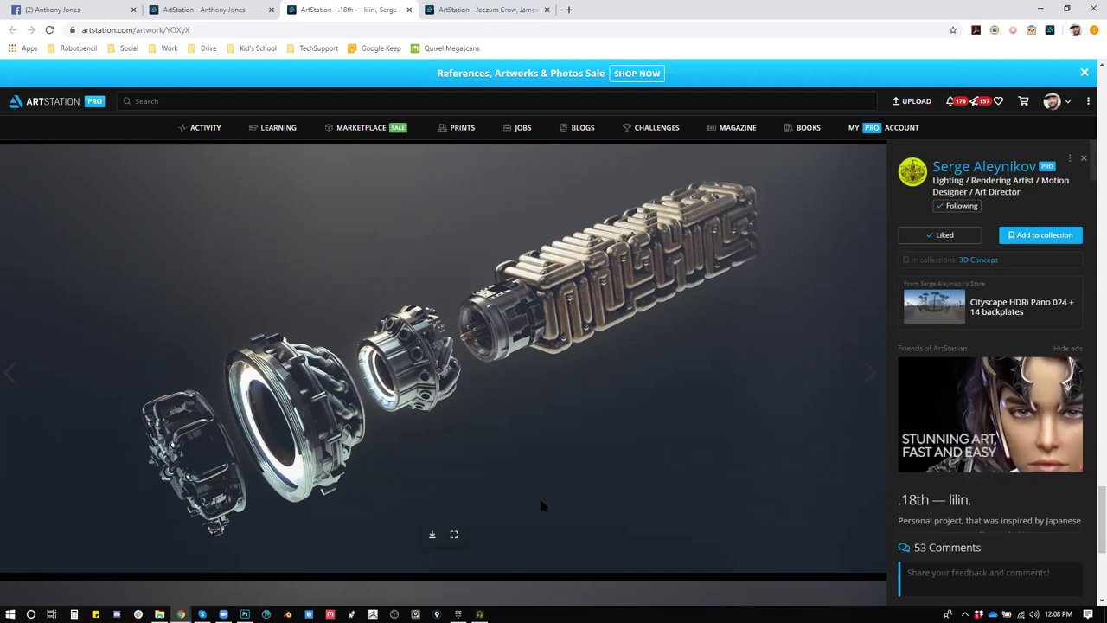
scroll(536, 507, "down", 4)
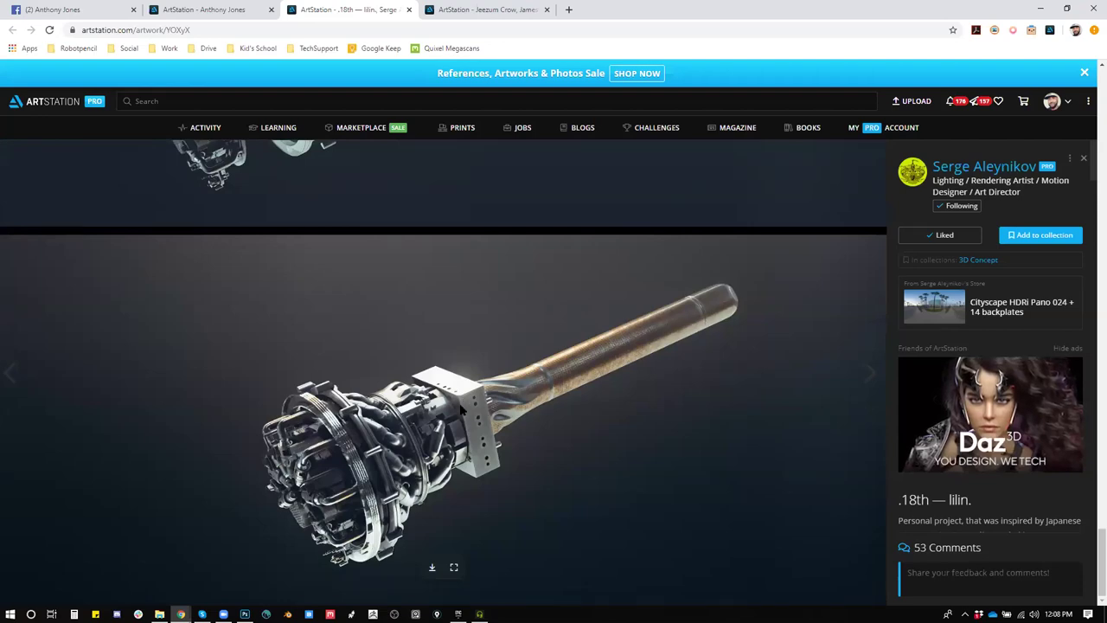
scroll(523, 459, "down", 15)
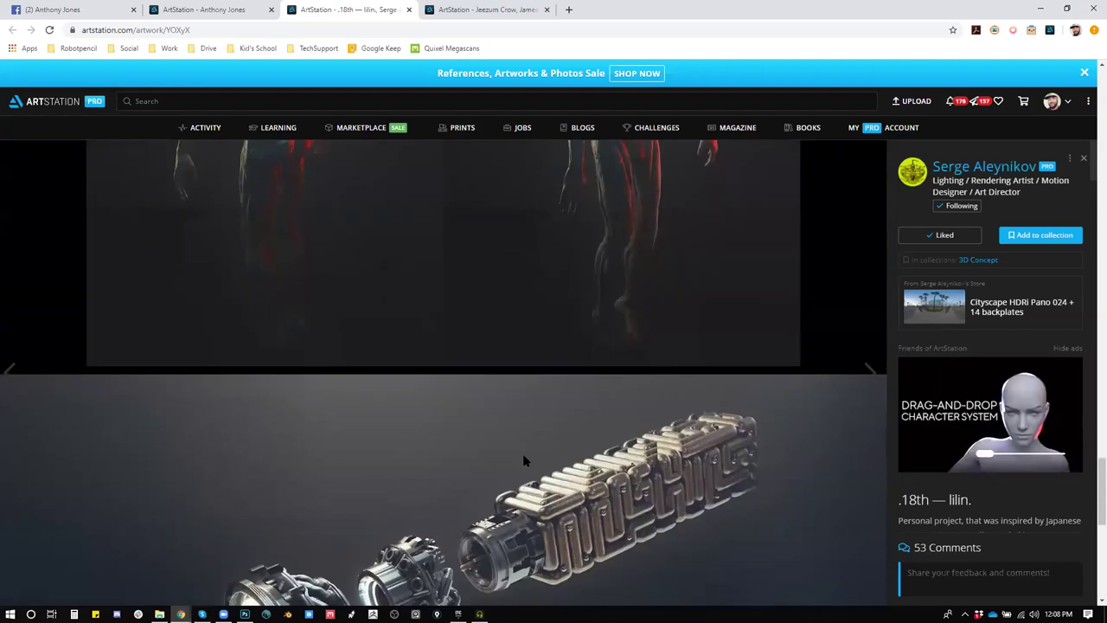
scroll(522, 458, "up", 3)
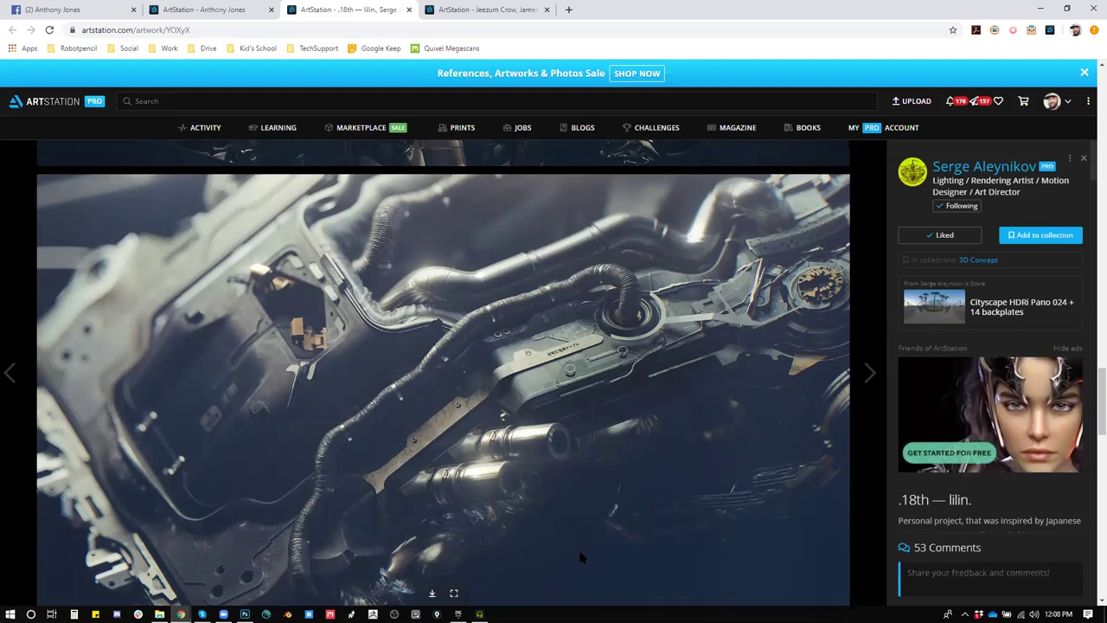
scroll(580, 558, "down", 2)
scroll(580, 558, "down", 5)
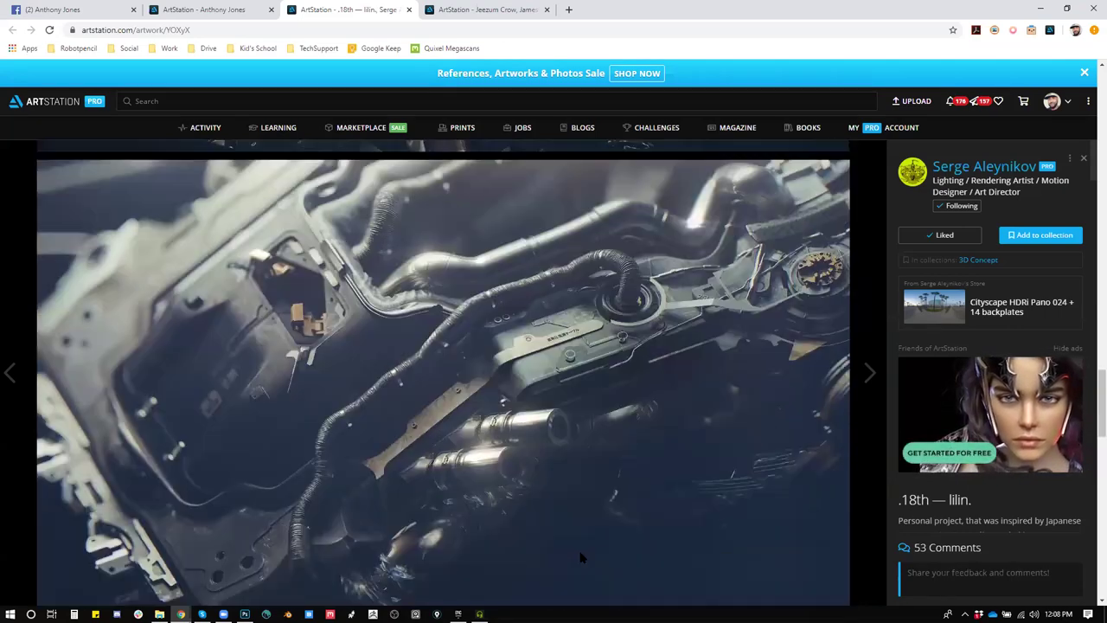
scroll(582, 560, "up", 1)
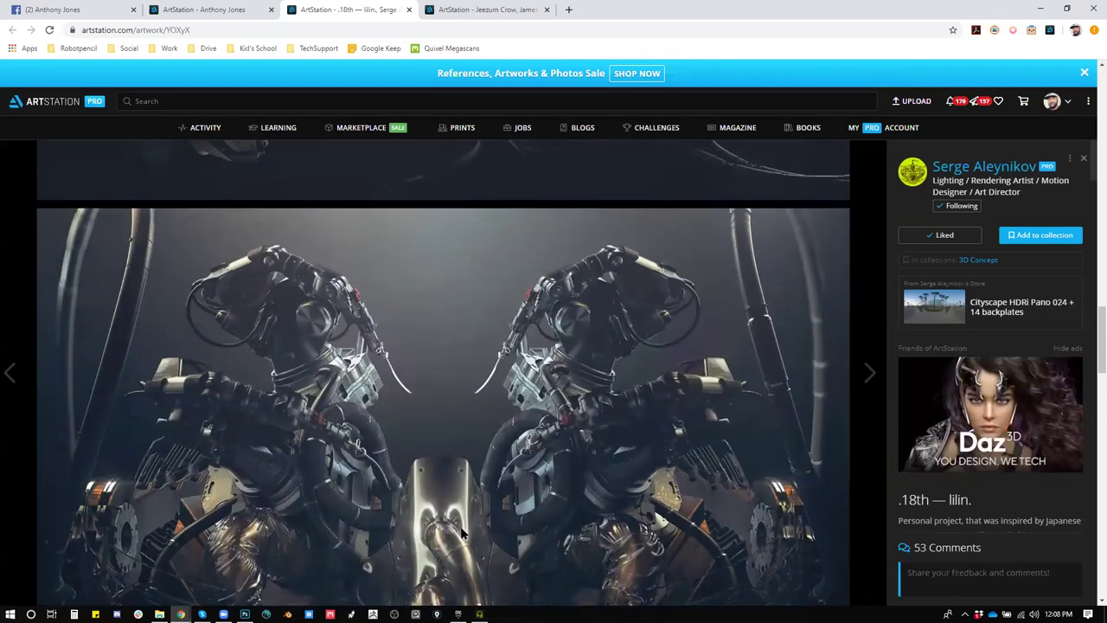
Step: Switch to the warrior painting in Photoshop and sample a dark maroon from it for the brush
left_click(245, 613)
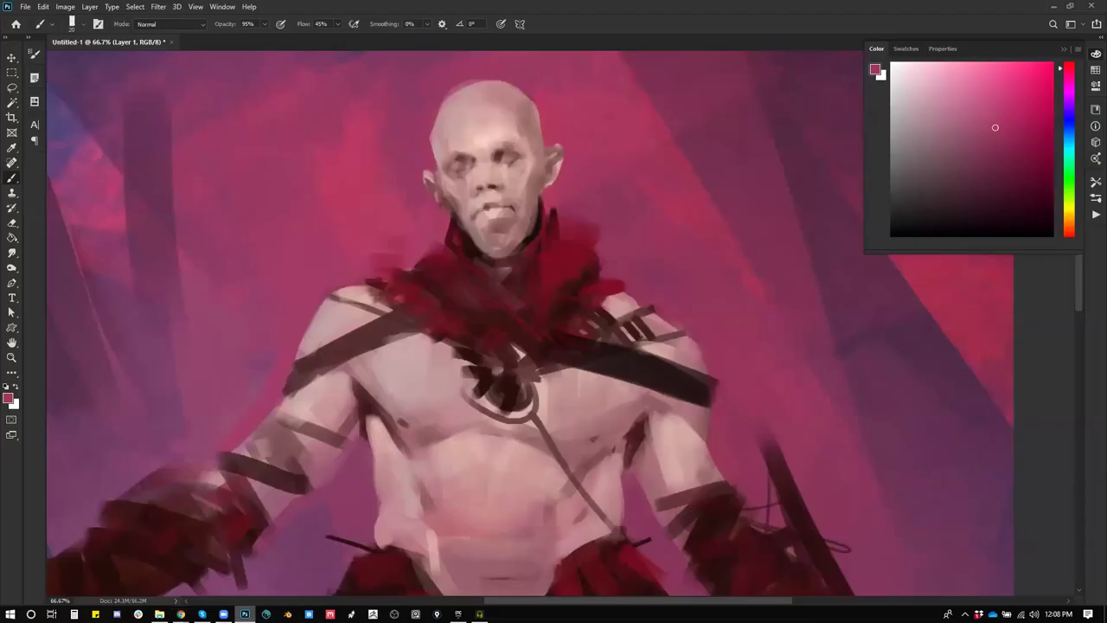
key("z")
left_click(635, 254, "alt")
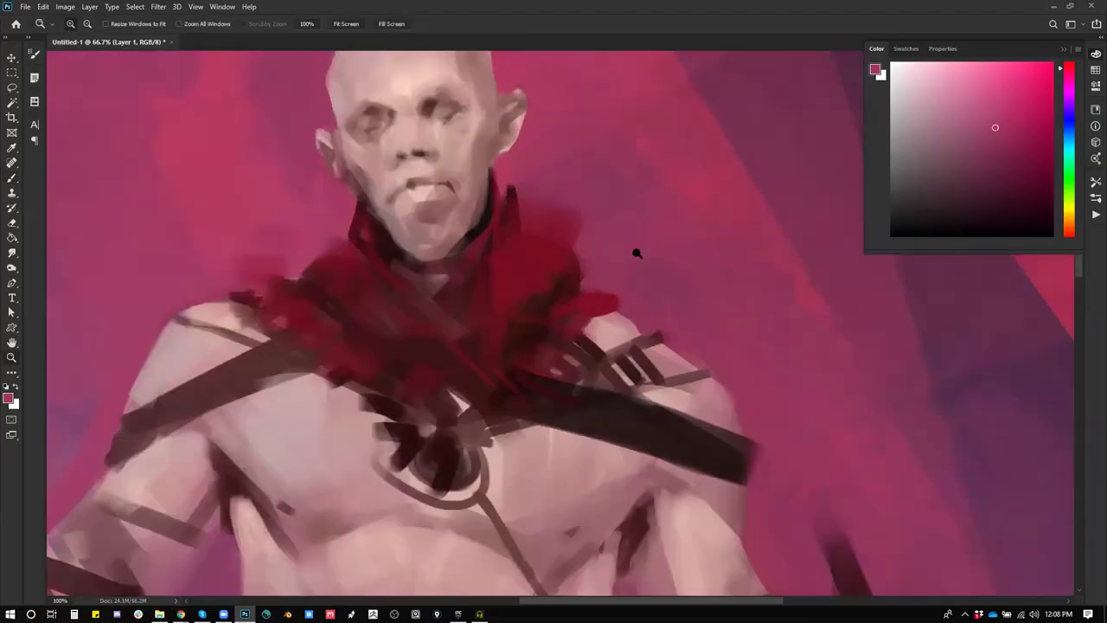
left_click(636, 259, "alt")
left_click(637, 270, "alt")
left_click(567, 189)
left_click_drag(568, 281, 581, 208)
key("b")
left_click(616, 168, "alt")
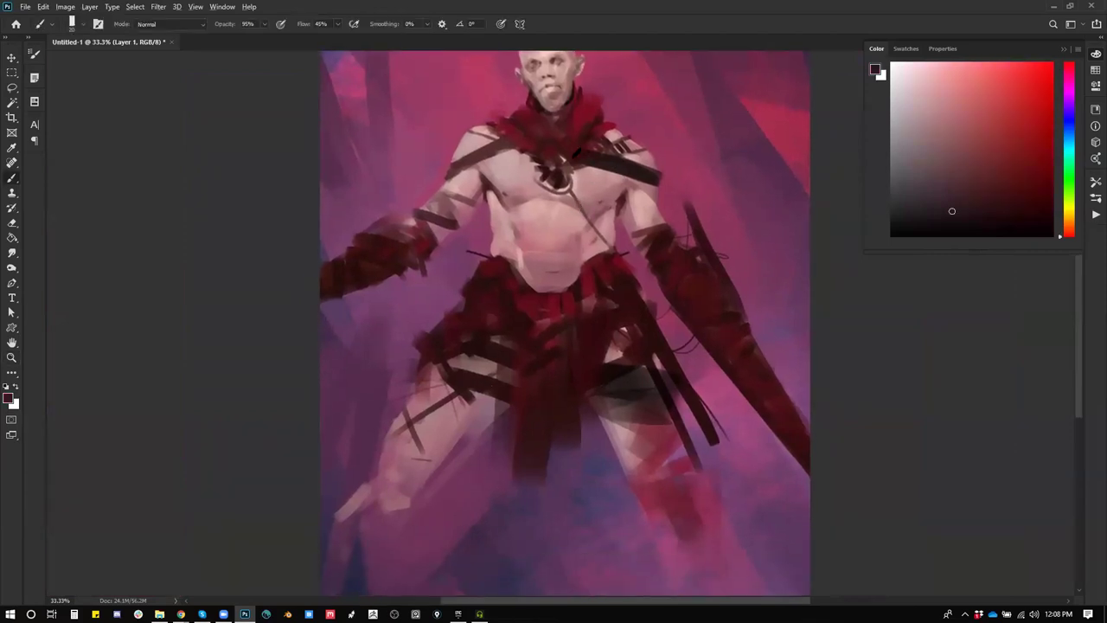
Step: Refine the shoulder straps and the collar pendant with tones sampled from the figure and black
left_click(491, 151, "alt")
left_click(475, 155, "alt")
left_click_drag(579, 200, 539, 249)
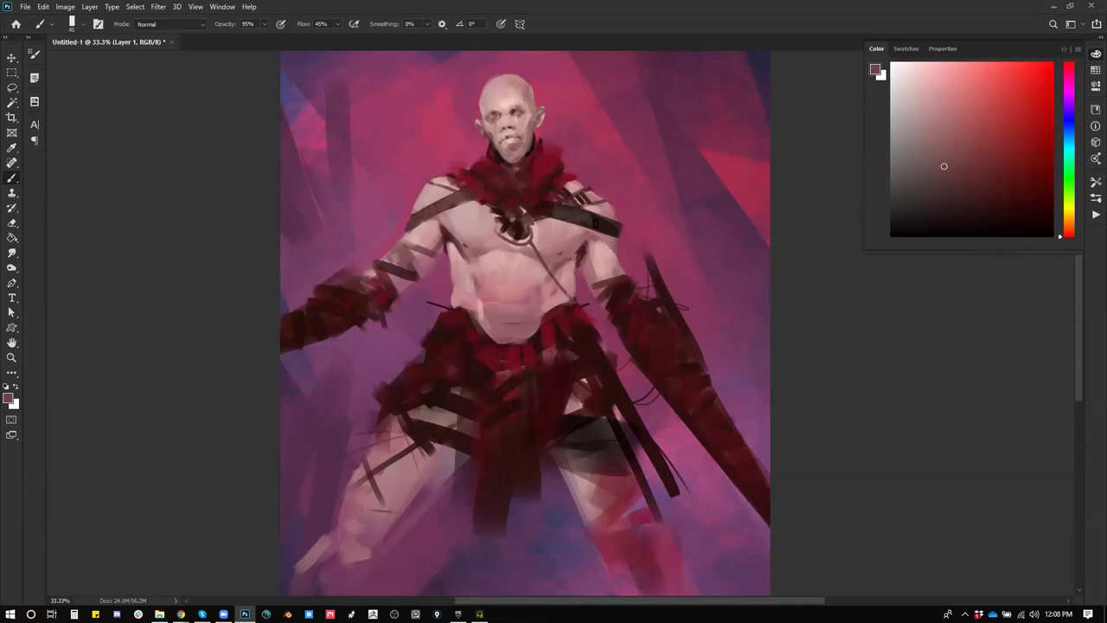
left_click(588, 220, "alt")
left_click(606, 236, "alt")
key("d")
key("r")
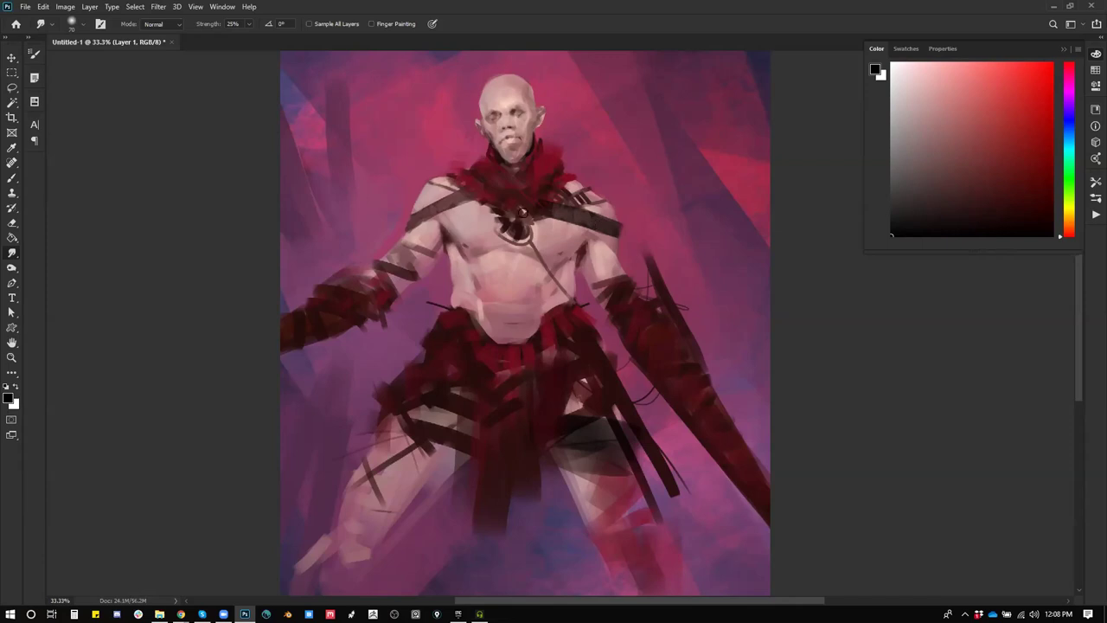
Step: Smooth the abdomen with sampled skin tones and choose a darker mauve with a smaller brush for shading beside the ribs
key("b")
left_click(467, 212, "alt")
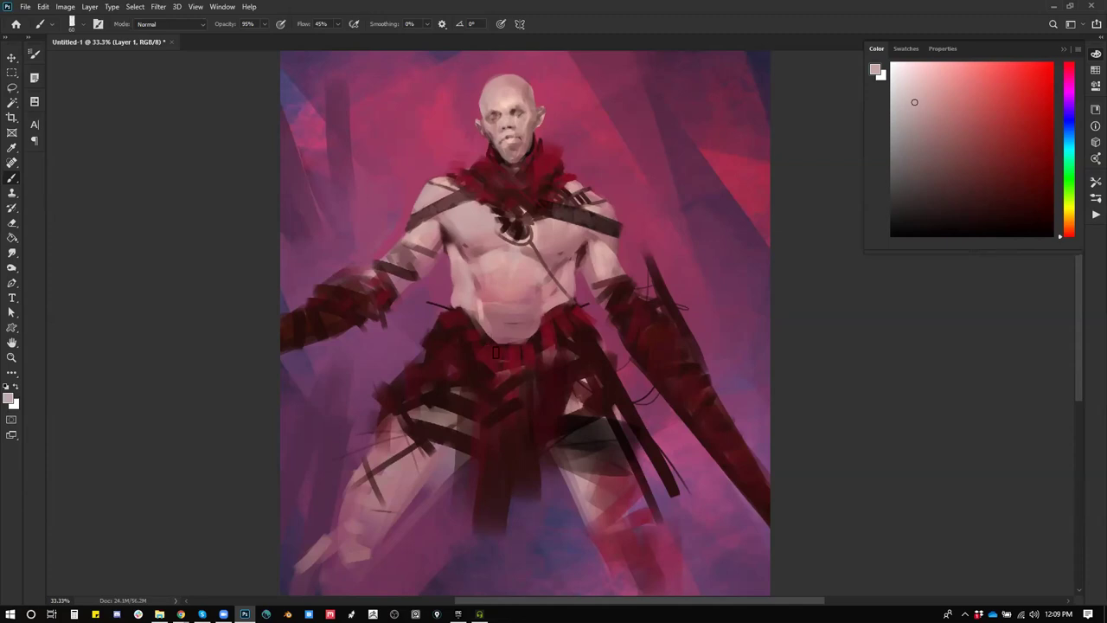
left_click(489, 309, "alt")
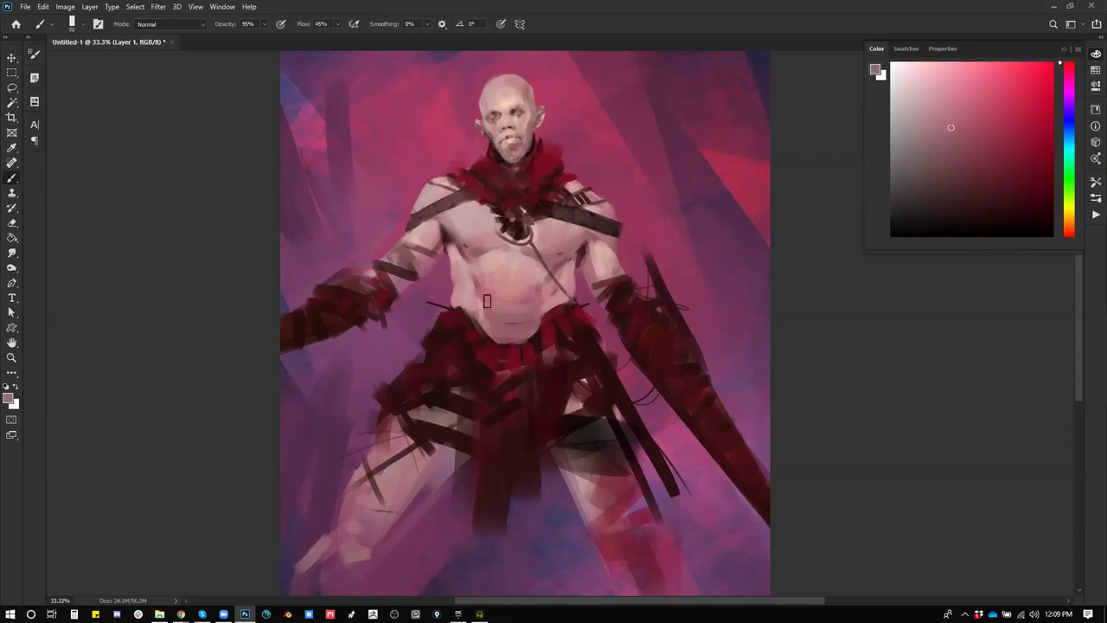
left_click(962, 193)
key("bracketleft")
key("bracketleft")
key("bracketleft")
key("bracketleft")
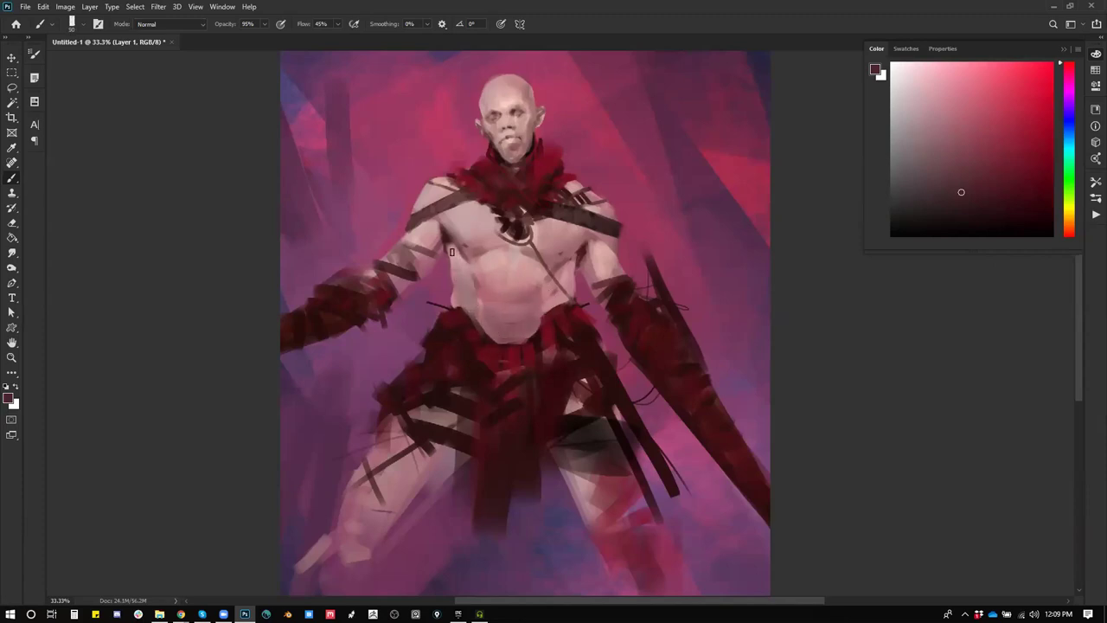
Step: Rework the ribs, armpits and upper arms of the warrior with sampled pink skin tones
left_click(459, 263, "alt")
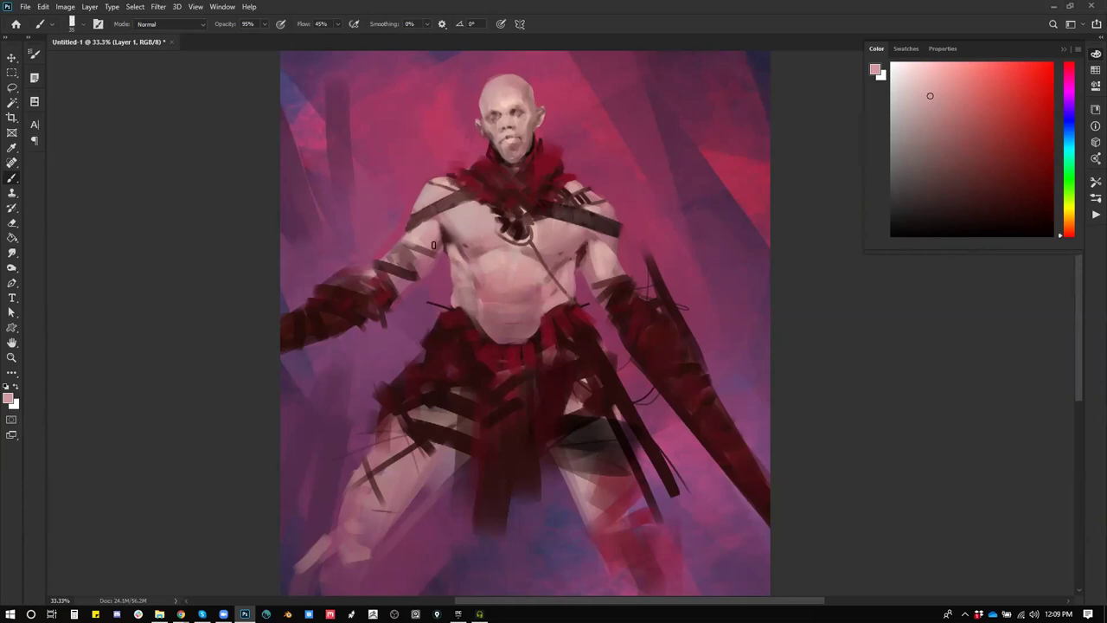
left_click(598, 248, "alt")
left_click(595, 256, "alt")
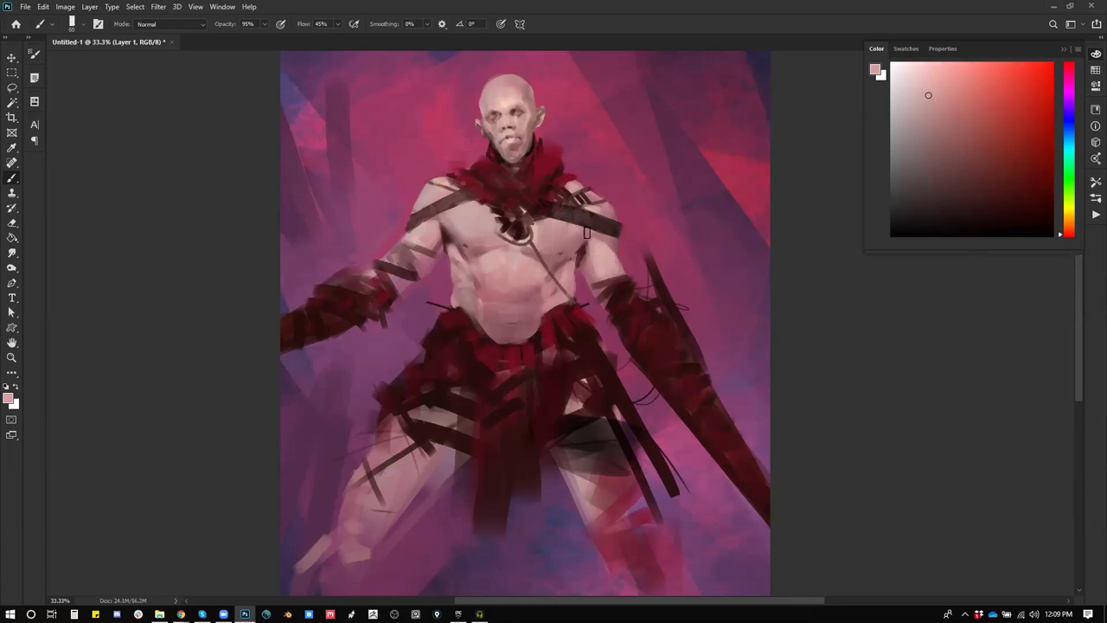
left_click(585, 302, "alt")
left_click(584, 301, "alt")
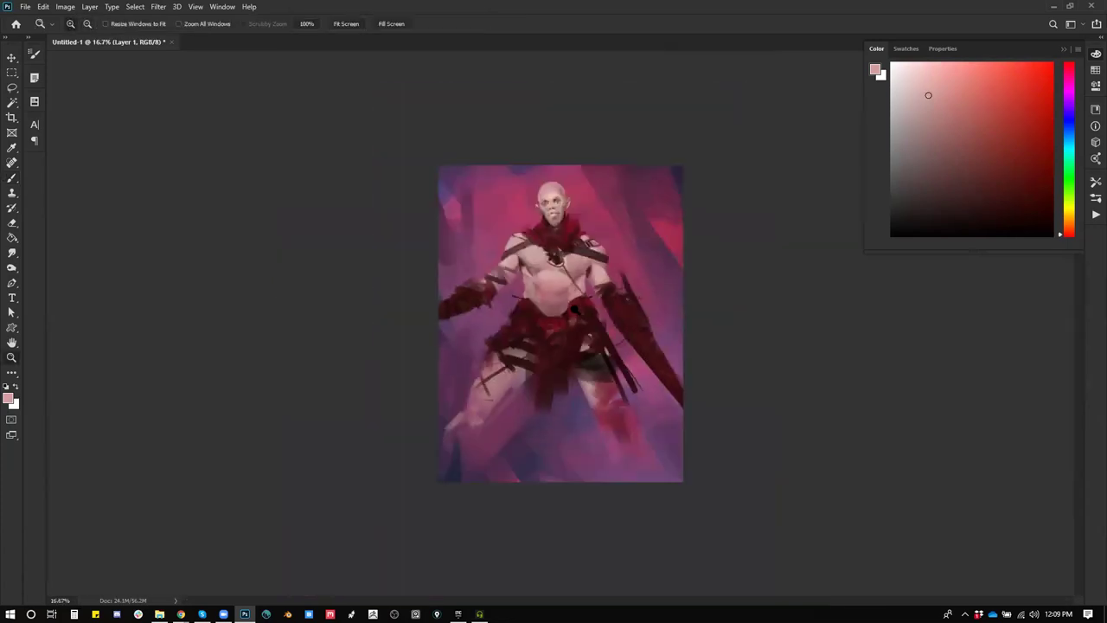
left_click(585, 302, "ctrl")
Step: Touch up the thighs with sampled skin tones and paint a dark red band across the knee opposite the weapon
left_click(512, 352, "alt")
left_click(474, 398, "alt")
left_click(503, 366, "alt")
left_click(604, 419, "alt")
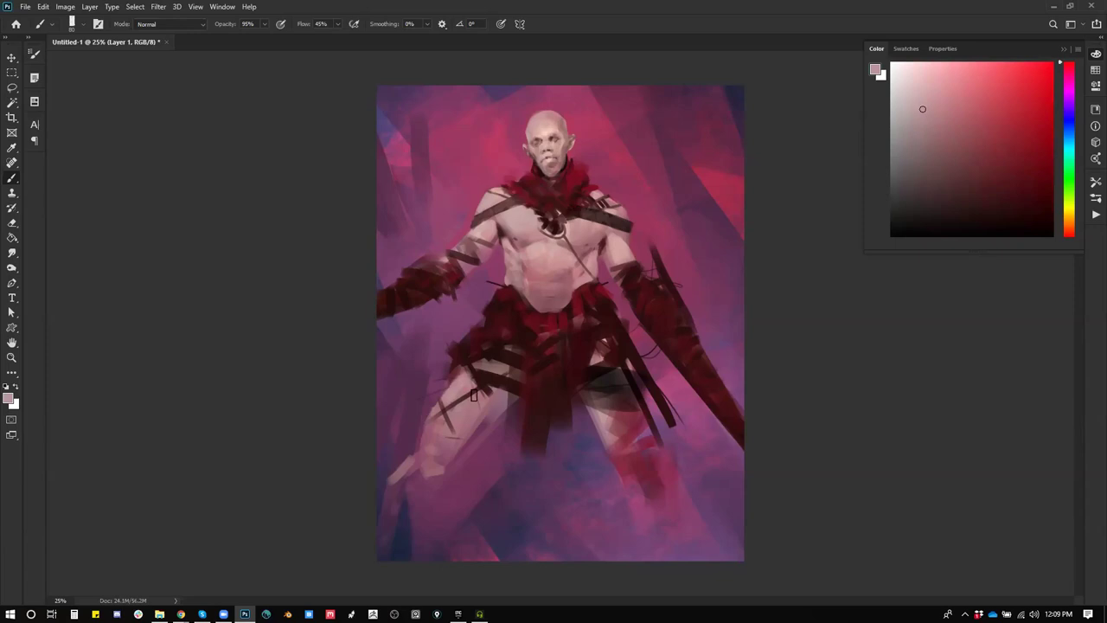
left_click(547, 386, "alt")
mouse_move(417, 448)
left_mouse_down()
mouse_move(440, 458)
mouse_move(439, 476)
left_mouse_up()
key("ctrl+z")
left_click(627, 274, "alt")
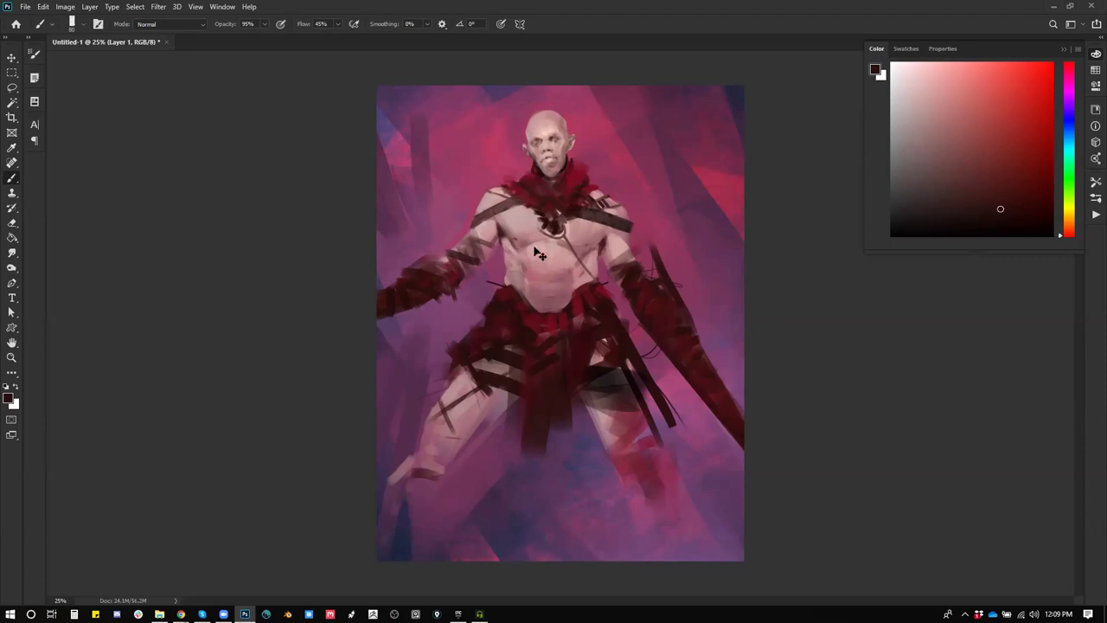
Step: Mirror the canvas horizontally and retouch the weapon-side thigh and the chest with sampled red, skin and shadow tones
key("ctrl+shift+h")
left_click(546, 298, "alt")
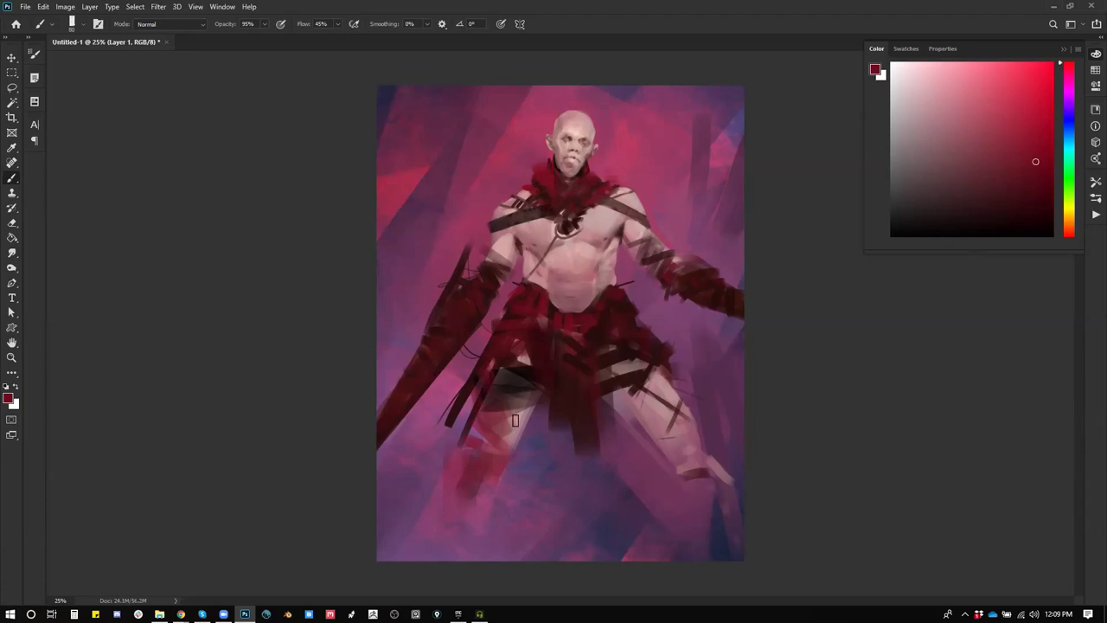
left_click(543, 178, "alt")
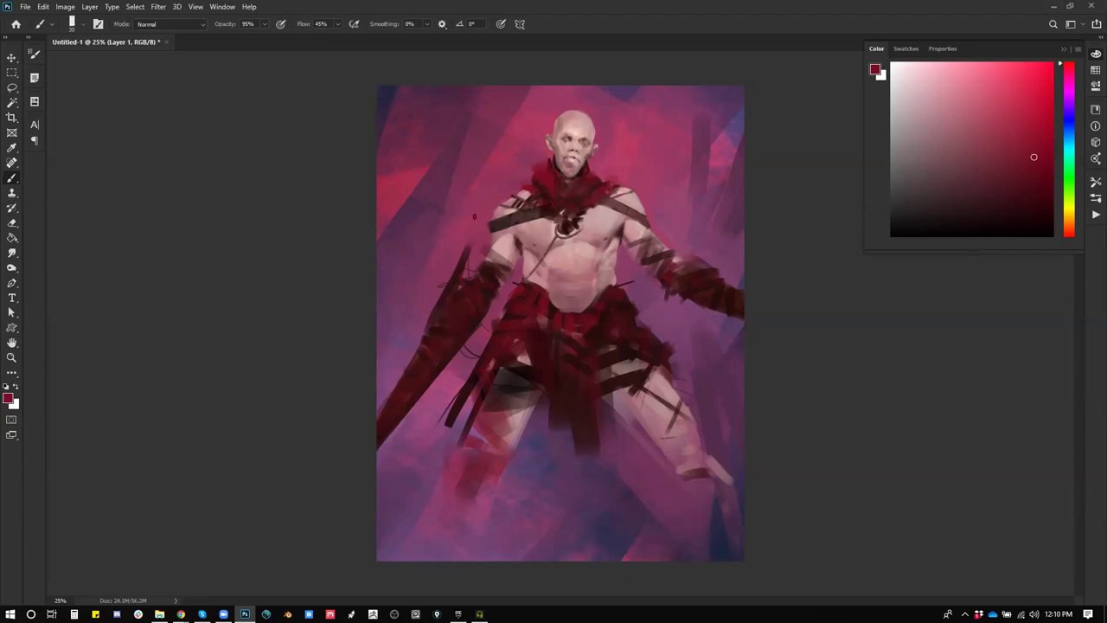
left_click(519, 244, "alt")
left_click(516, 247, "alt")
left_click(624, 228, "alt")
left_click(623, 229, "alt")
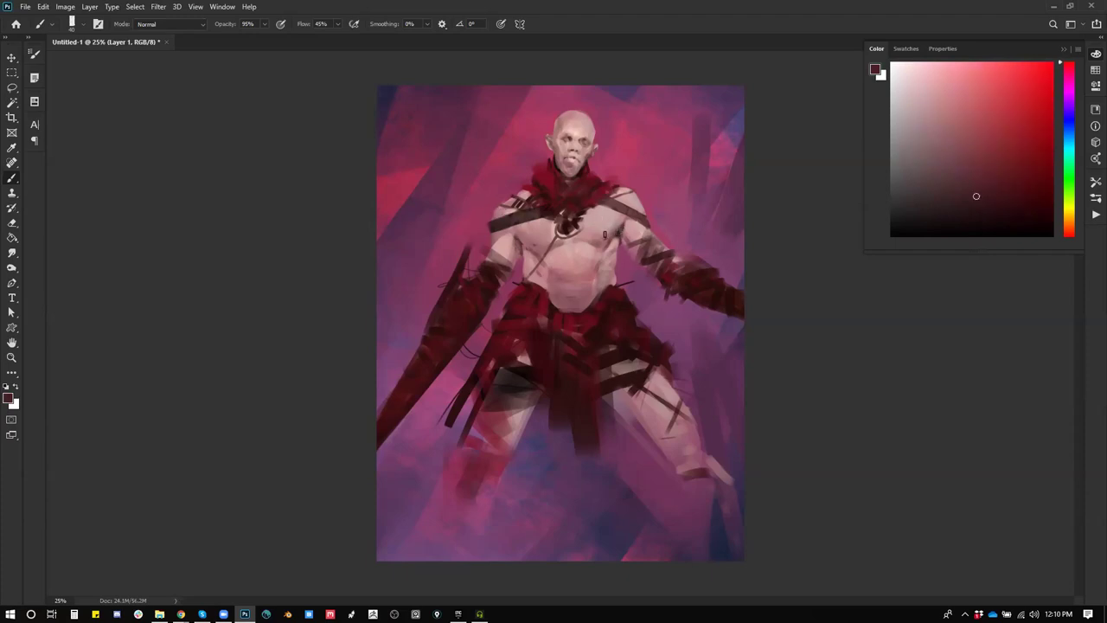
Step: Refine the warrior's nose, mouth and eye sockets with small brush strokes in sampled skin tones
left_click(567, 158, "ctrl")
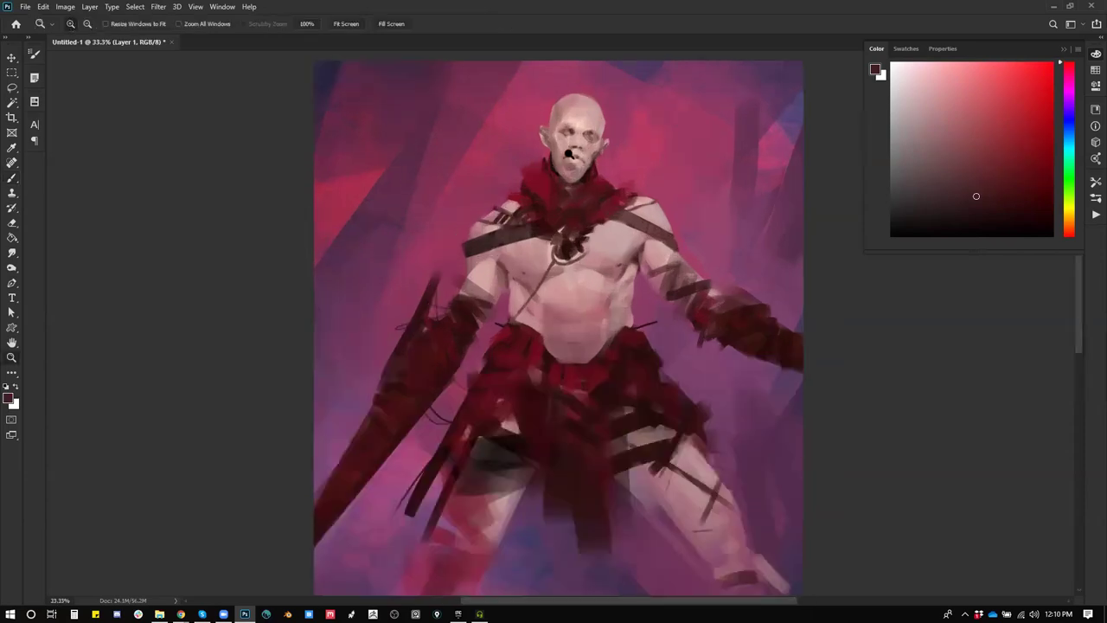
left_click(567, 158, "ctrl")
key("bracketleft")
left_click(575, 146, "alt")
left_click(570, 164, "alt")
left_click(572, 165, "alt")
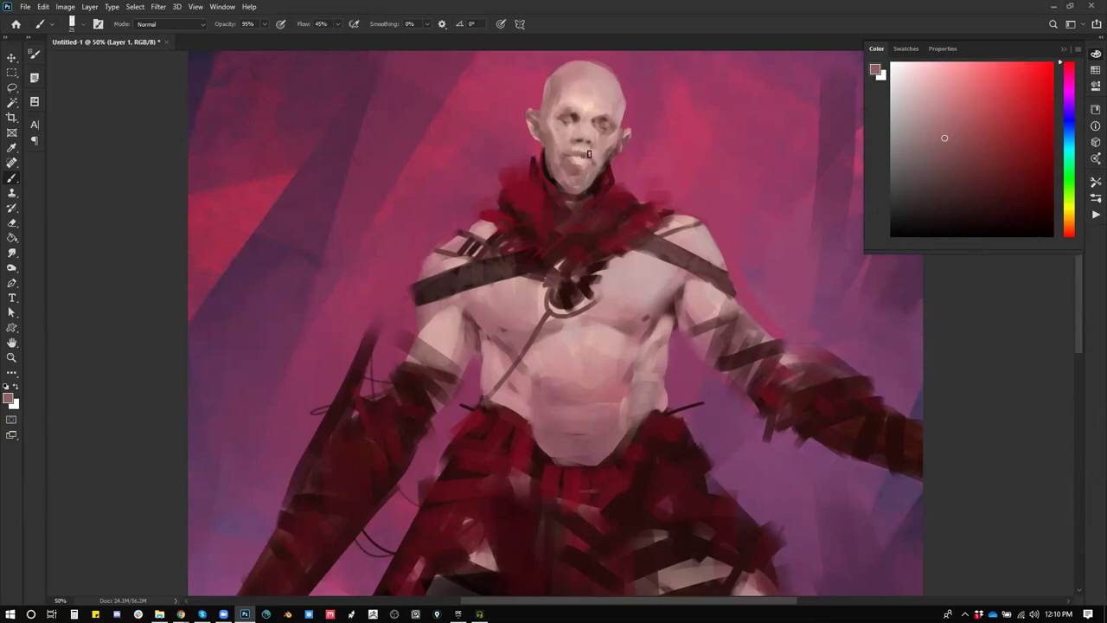
left_click(603, 121, "alt")
key("bracketright")
left_click(585, 111, "alt")
key("bracketright")
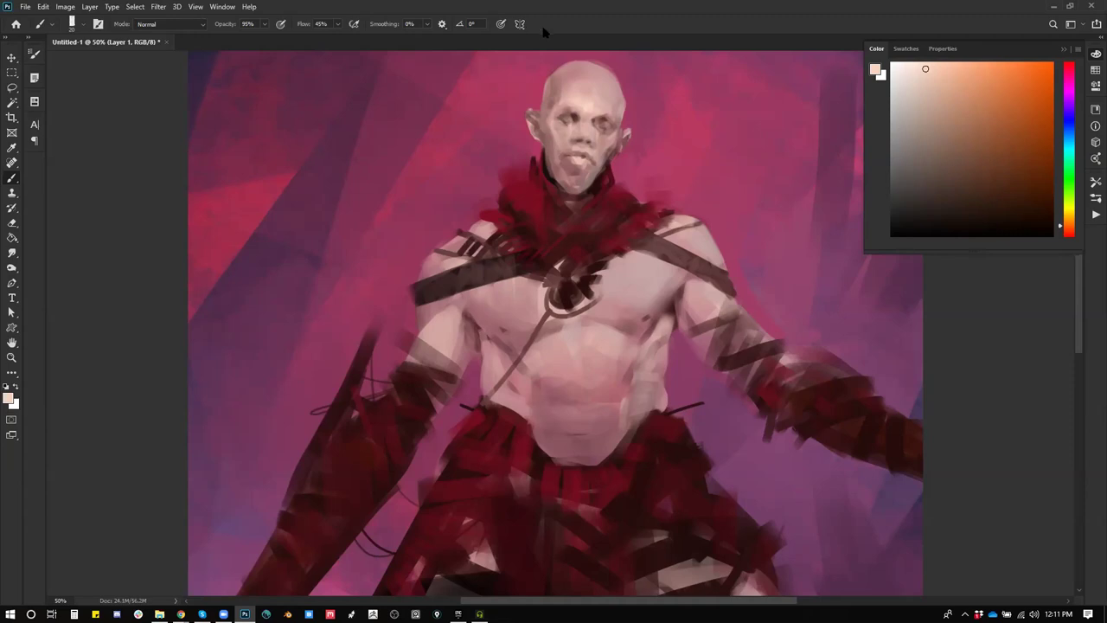
Step: Rework the chest and the side of the torso with sampled light skin and dark mauve tones
left_click_drag(543, 308, 503, 252)
left_click(542, 270, "alt")
left_click(501, 286, "alt")
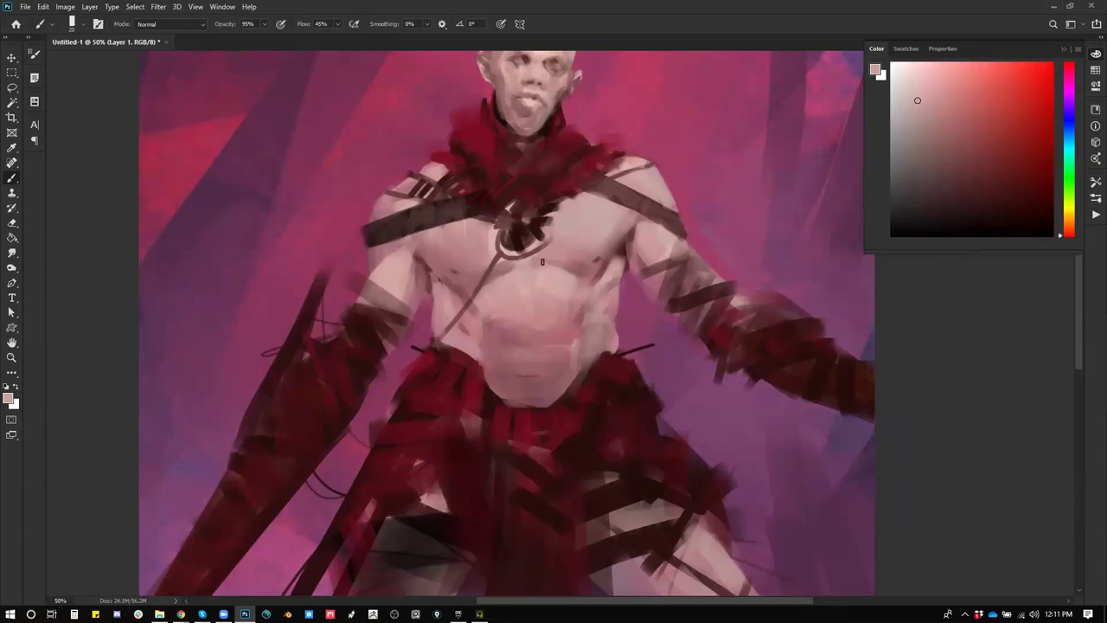
left_click(438, 287, "alt")
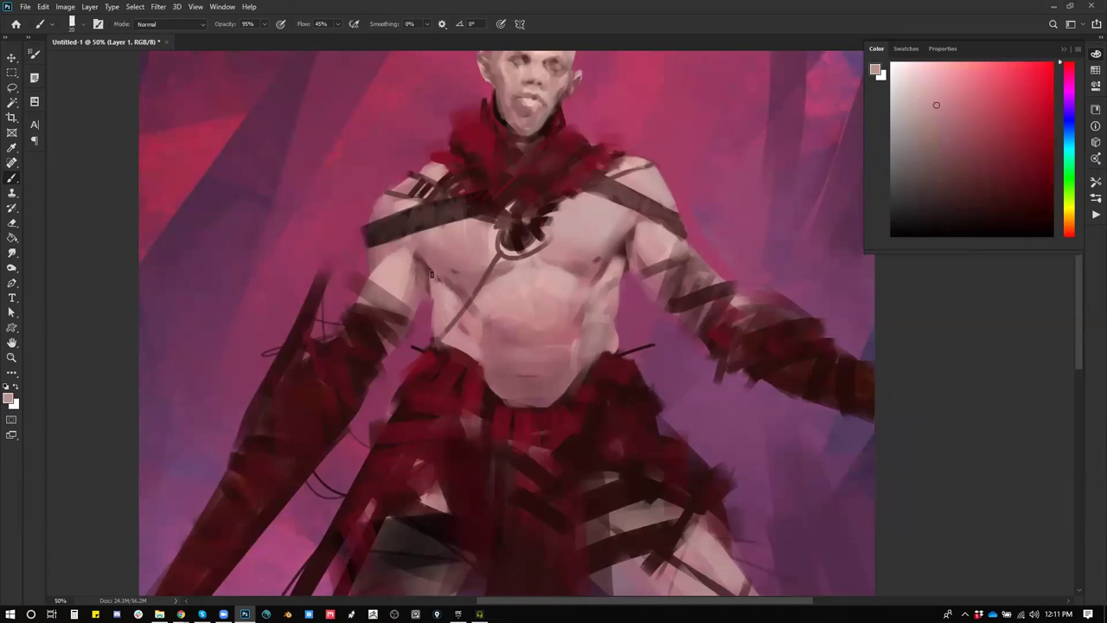
left_click(471, 266, "alt")
Step: Mirror the canvas back and paint dark maroon zigzag wraps down the thigh opposite the weapon
key("z")
left_click(567, 312, "alt")
left_click(568, 311, "alt")
key("ctrl+shift+h")
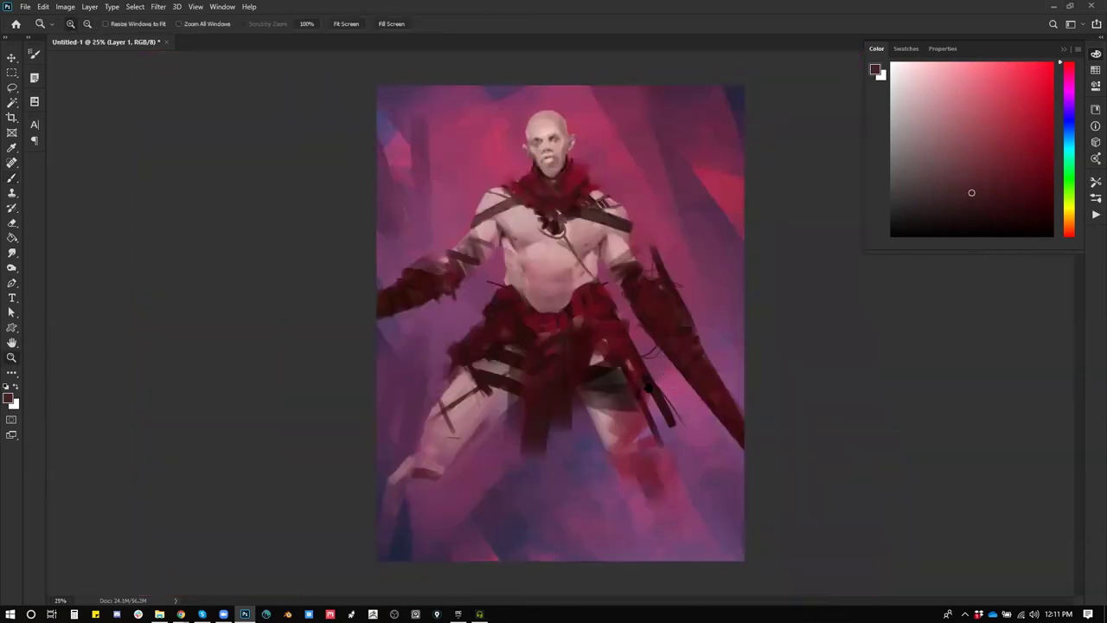
key("b")
left_click(514, 382, "alt")
mouse_move(455, 389)
left_mouse_down()
mouse_move(489, 409)
mouse_move(447, 403)
mouse_move(483, 420)
mouse_move(434, 439)
mouse_move(471, 442)
left_mouse_up()
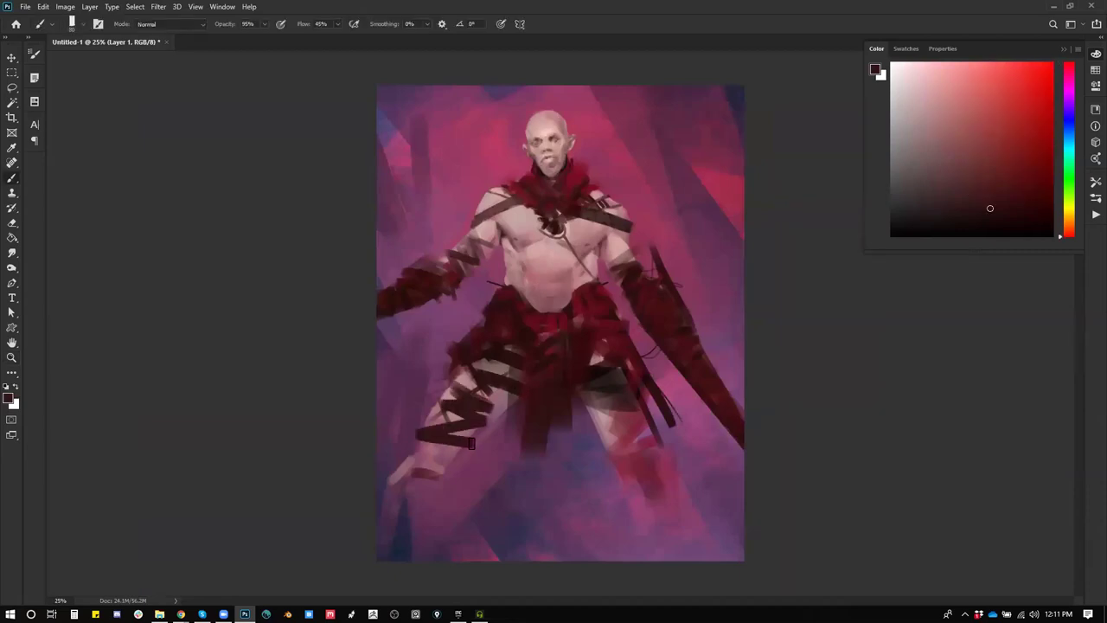
left_click_drag(468, 385, 423, 432)
Step: Cover both legs around the knees and shins with broad dark maroon strokes using a larger brush
key("]")
key("]")
key("]")
key("[")
mouse_move(443, 454)
left_mouse_down()
mouse_move(420, 459)
mouse_move(407, 480)
mouse_move(409, 468)
left_mouse_up()
mouse_move(471, 377)
left_mouse_down()
mouse_move(432, 442)
mouse_move(507, 328)
mouse_move(396, 511)
left_mouse_up()
key("ctrl+z")
left_click_drag(477, 428, 485, 470)
mouse_move(603, 438)
left_mouse_down()
mouse_move(618, 416)
mouse_move(632, 422)
mouse_move(598, 508)
left_mouse_up()
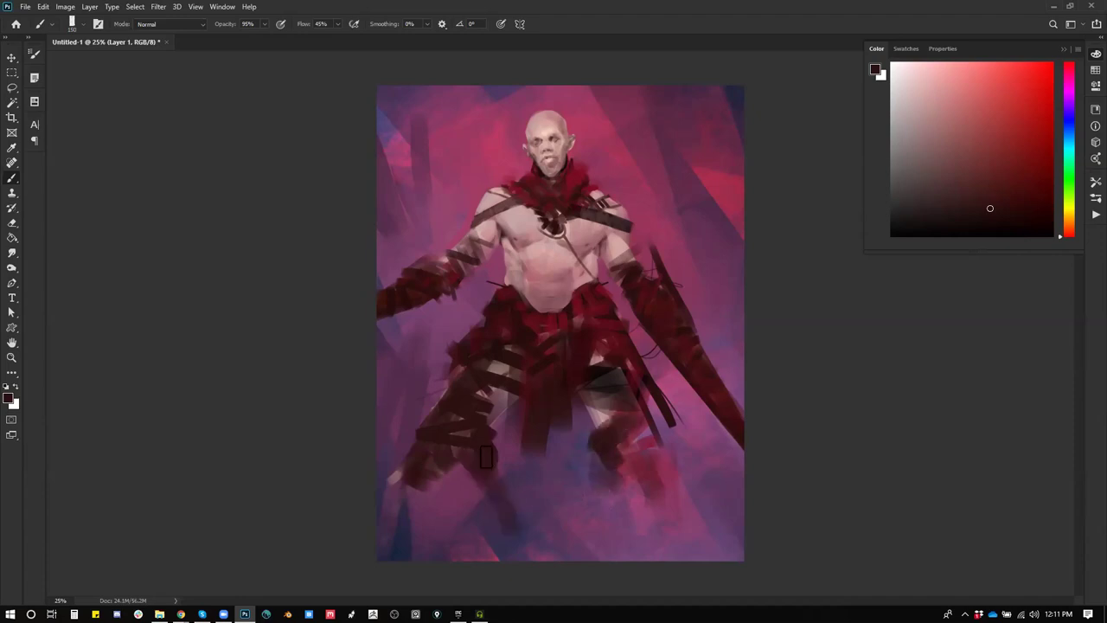
Step: Select the warrior's head and collar with a rectangular marquee and open the selection in Liquify
key("ctrl+plus")
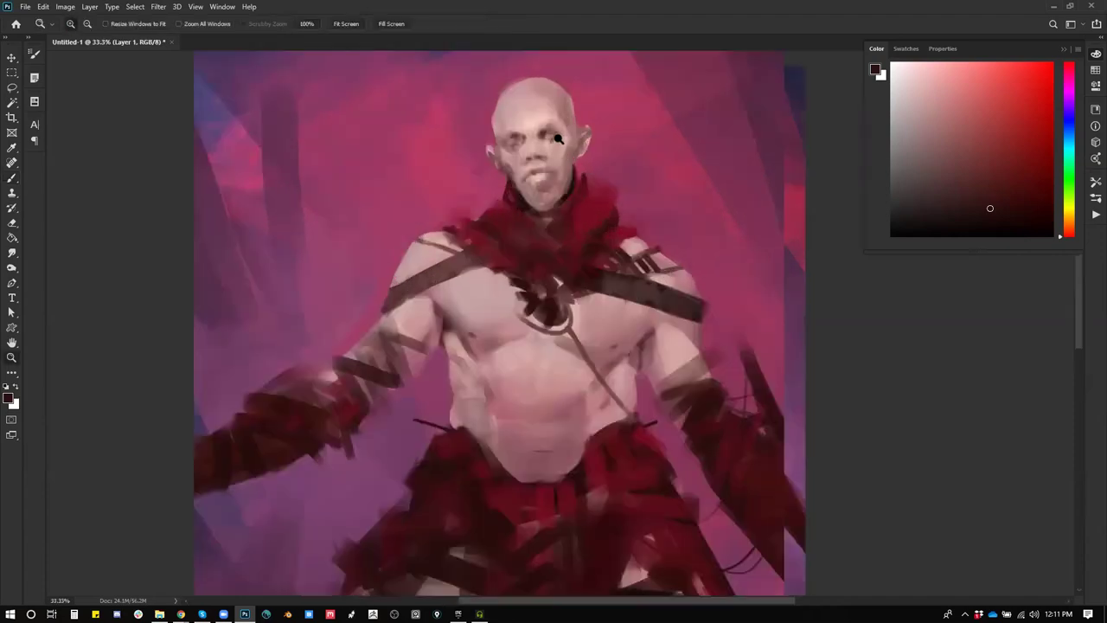
key("m")
mouse_move(465, 62)
left_mouse_down()
mouse_move(610, 260)
mouse_move(606, 247)
mouse_move(578, 251)
mouse_move(626, 276)
left_mouse_up()
key("ctrl+shift+x")
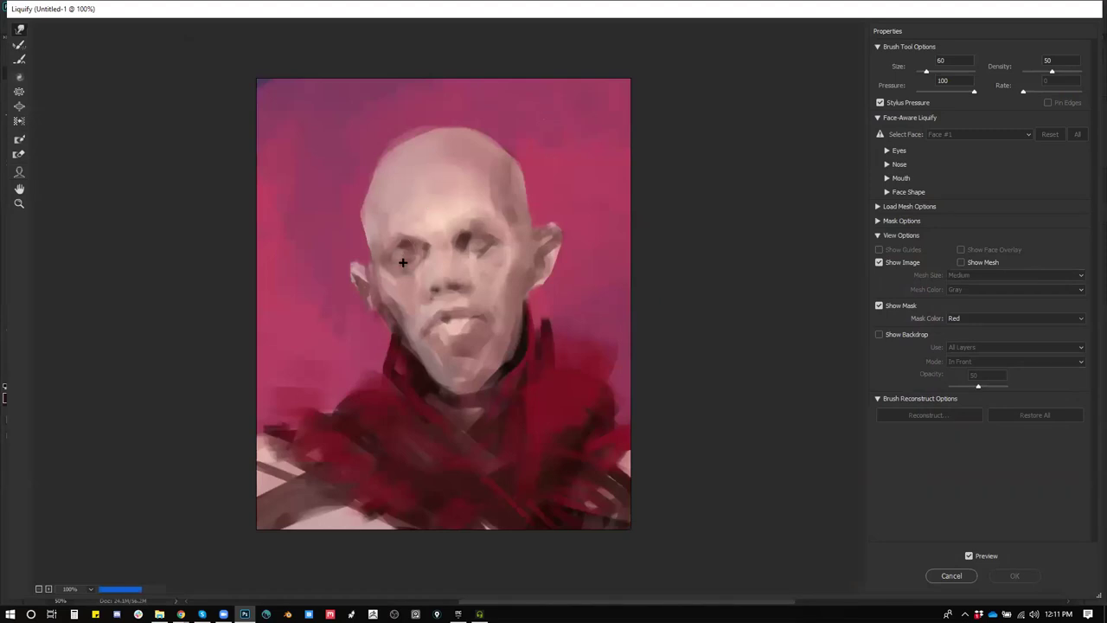
Step: Reshape the eyes and brow with the Forward Warp brush, apply the Liquify changes and clear the selection
key("[")
left_click_drag(410, 253, 407, 264)
key("]")
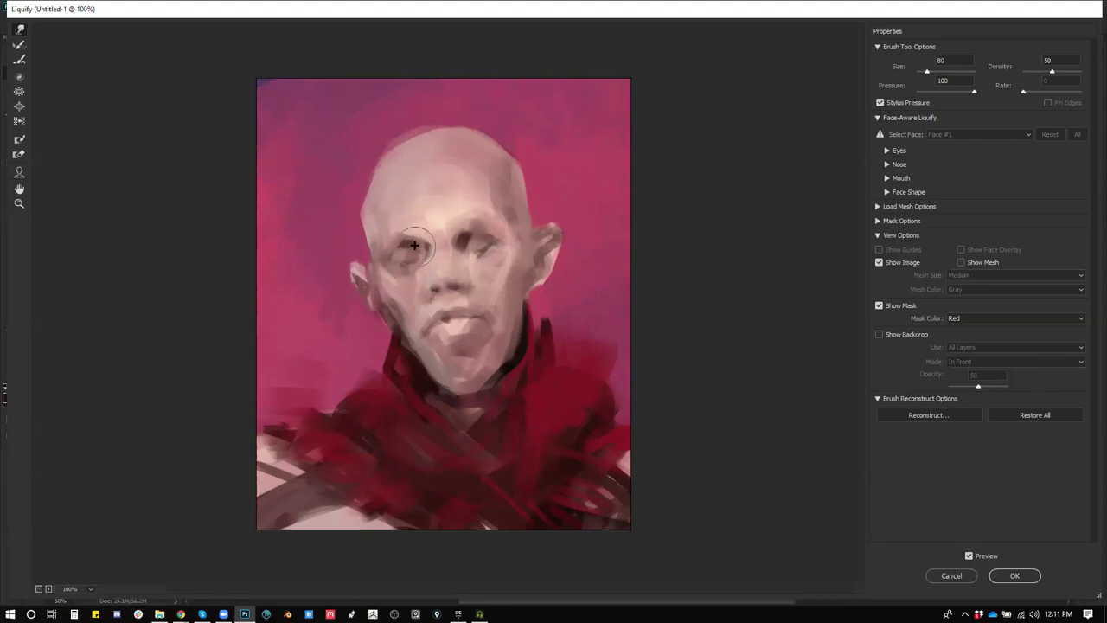
left_click_drag(462, 239, 475, 231)
key("]")
key("]")
left_click(1031, 573)
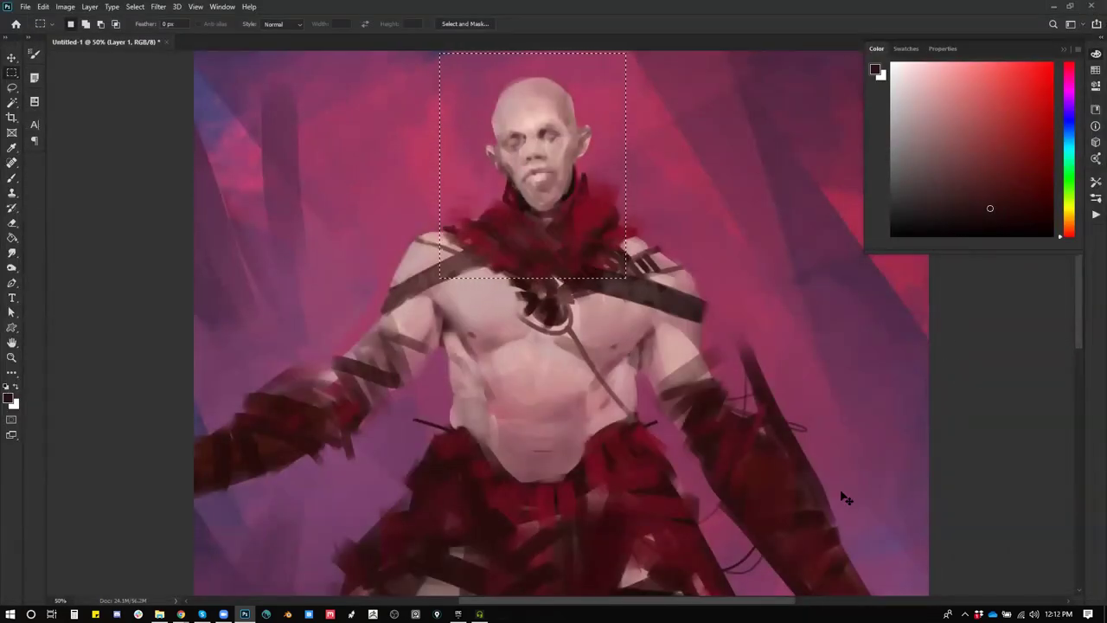
key("ctrl+d")
Step: Mirror the canvas and repaint the area around the eyes with a small brush in sampled pale skin tones
key("ctrl+shift+h")
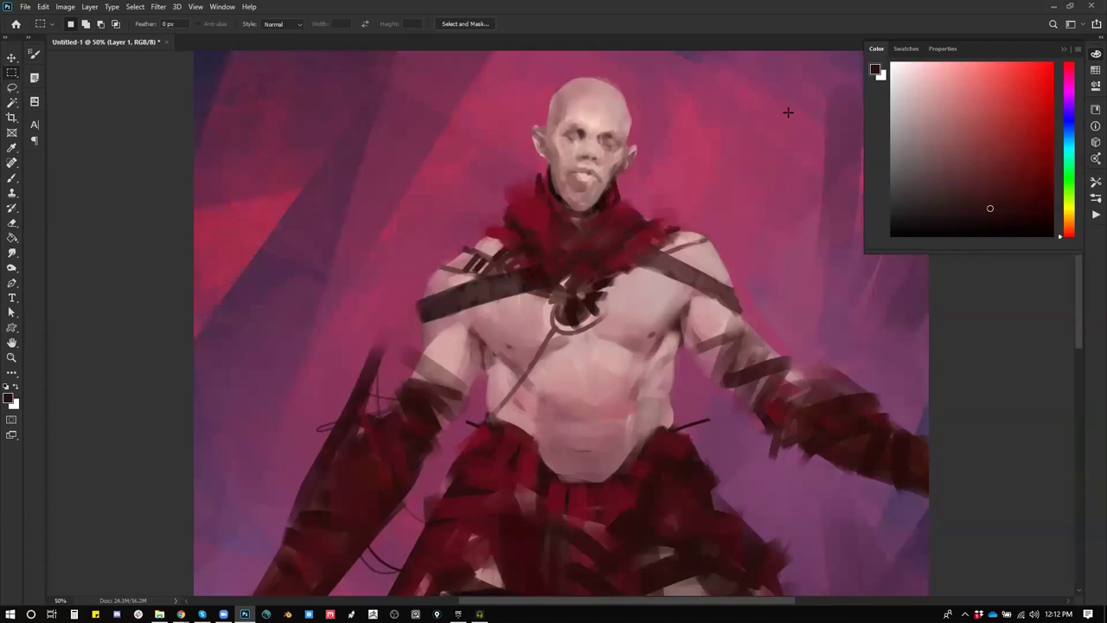
key("b")
left_click(605, 131, "alt")
key("bracketleft")
key("bracketleft")
key("bracketleft")
key("bracketleft")
key("bracketleft")
left_click(603, 130, "alt")
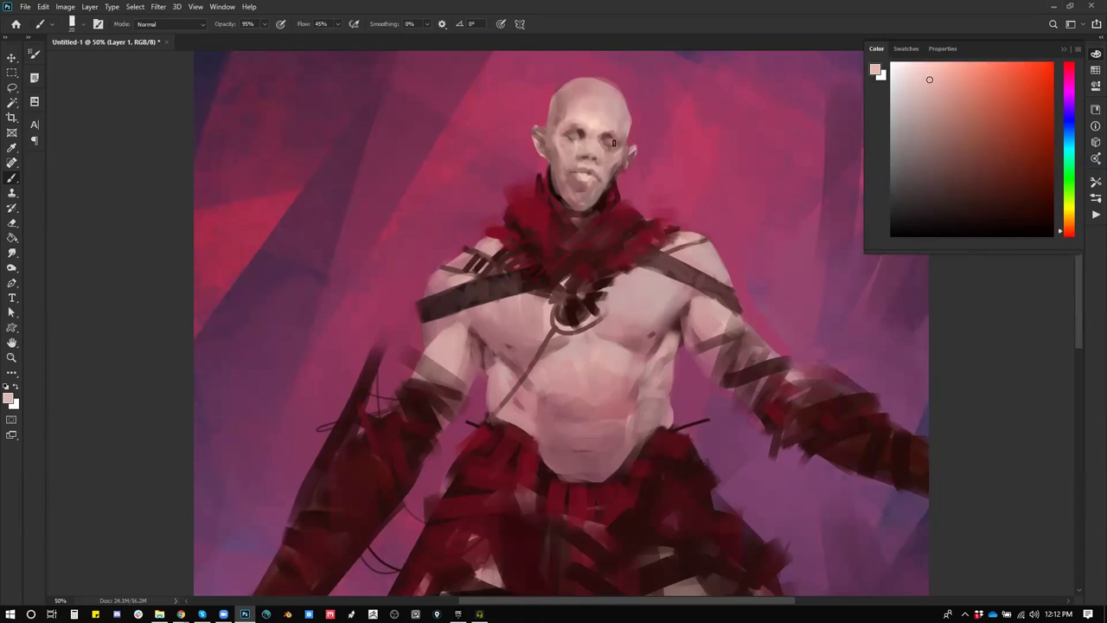
left_click(621, 137, "alt")
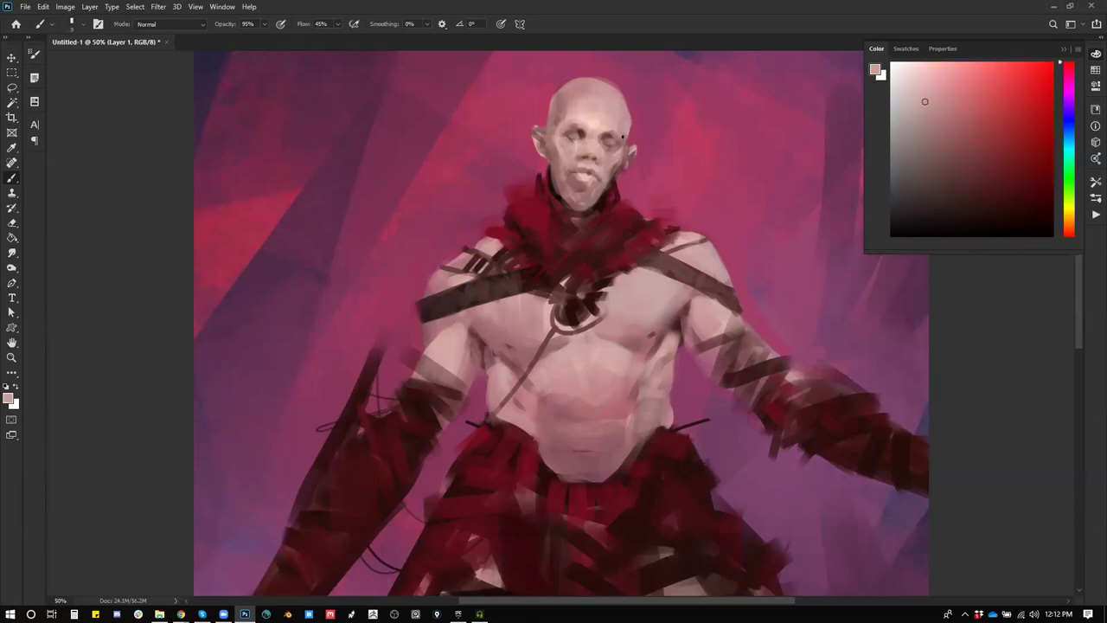
Step: Deepen the shadow under the chin with black, repaint the top of the head in skin tones and mirror the canvas
key("d")
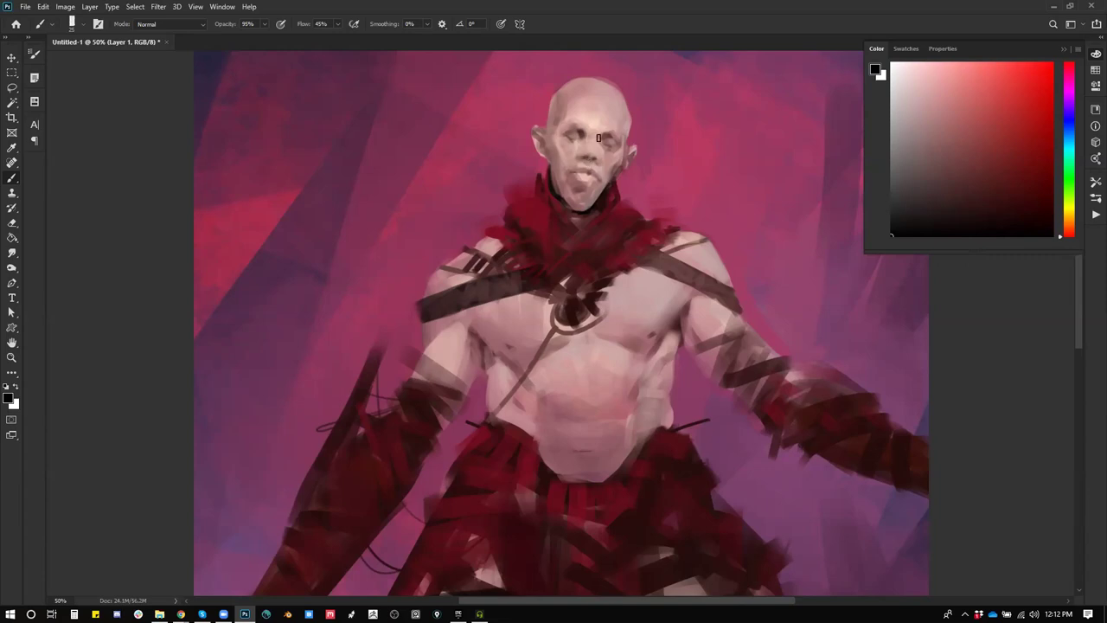
left_click(592, 147, "alt")
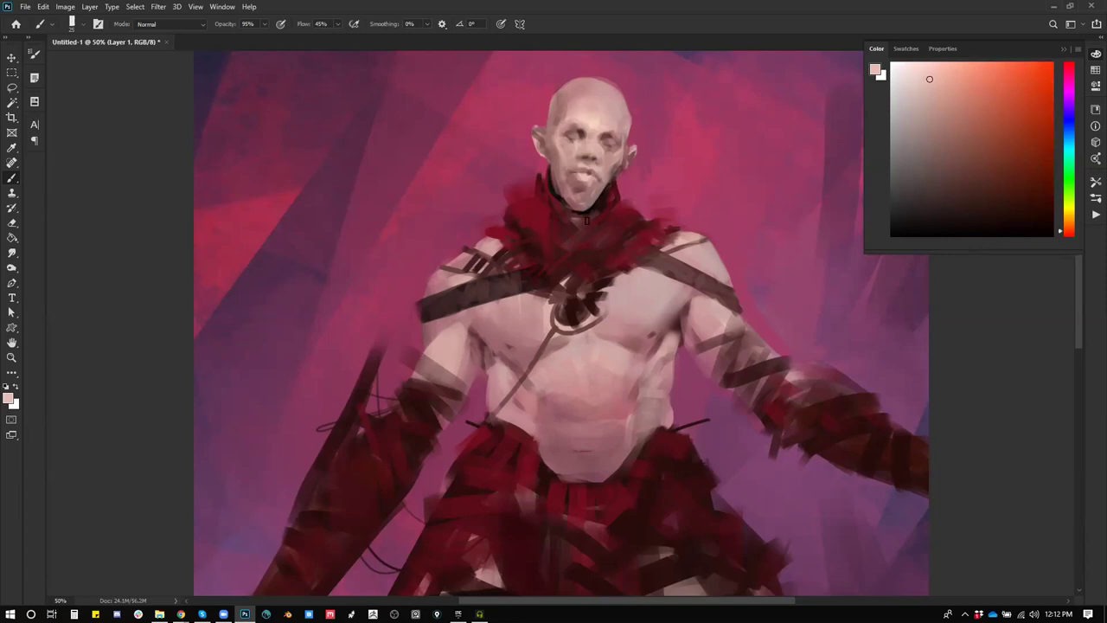
left_click(567, 112, "alt")
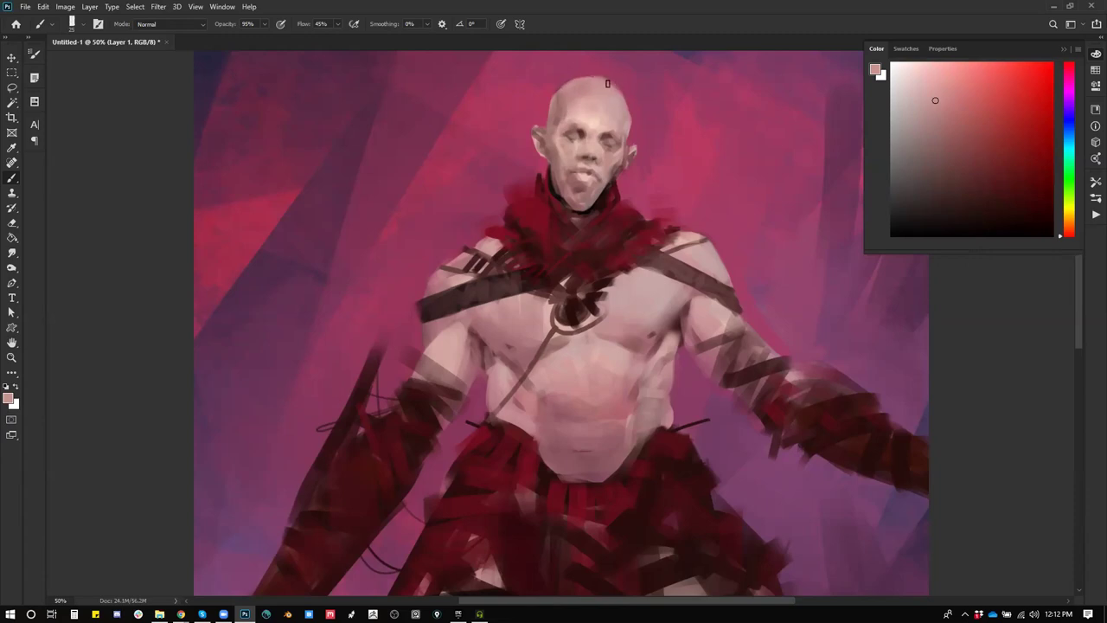
key("ctrl+h")
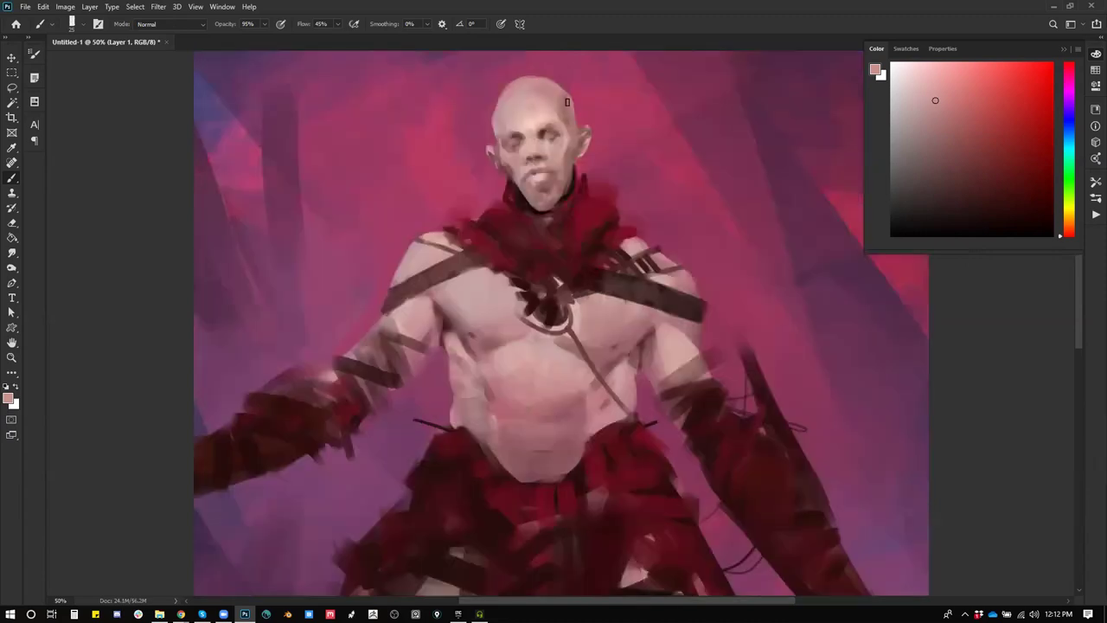
Step: Clean up the outline of the head with the sampled magenta background colour
left_click(511, 73, "alt")
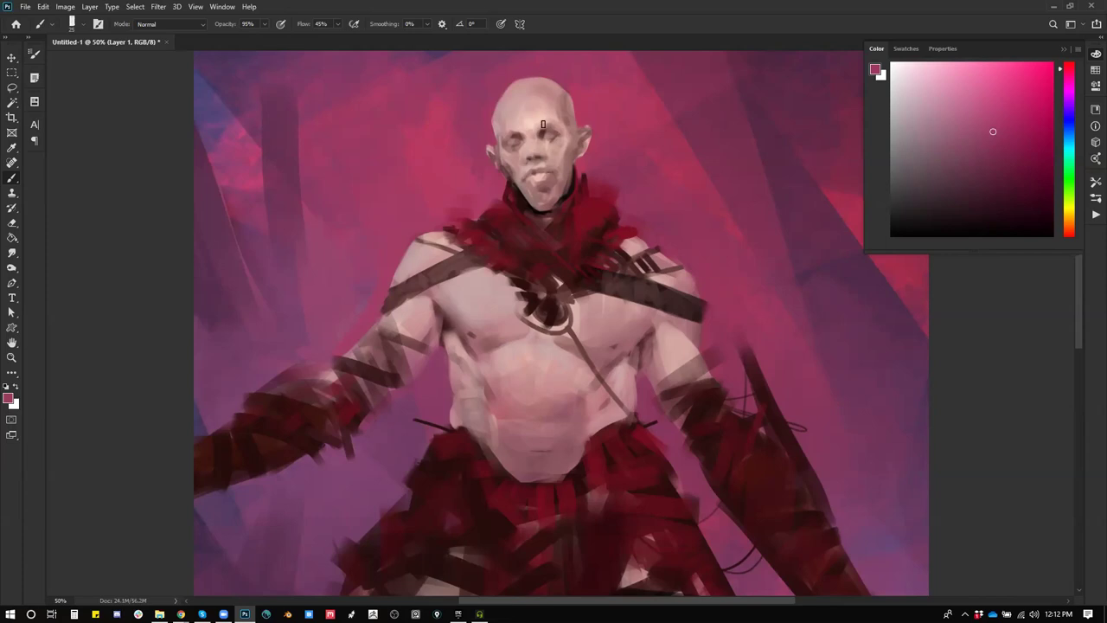
key("z")
left_click(512, 200, "alt")
left_click(492, 261, "alt")
left_click(548, 197)
left_click(548, 197)
key("b")
left_click_drag(487, 272, 431, 386)
Step: Sample a pink skin tone and repaint the warrior's abdomen with an enlarged brush
left_click(489, 144, "alt")
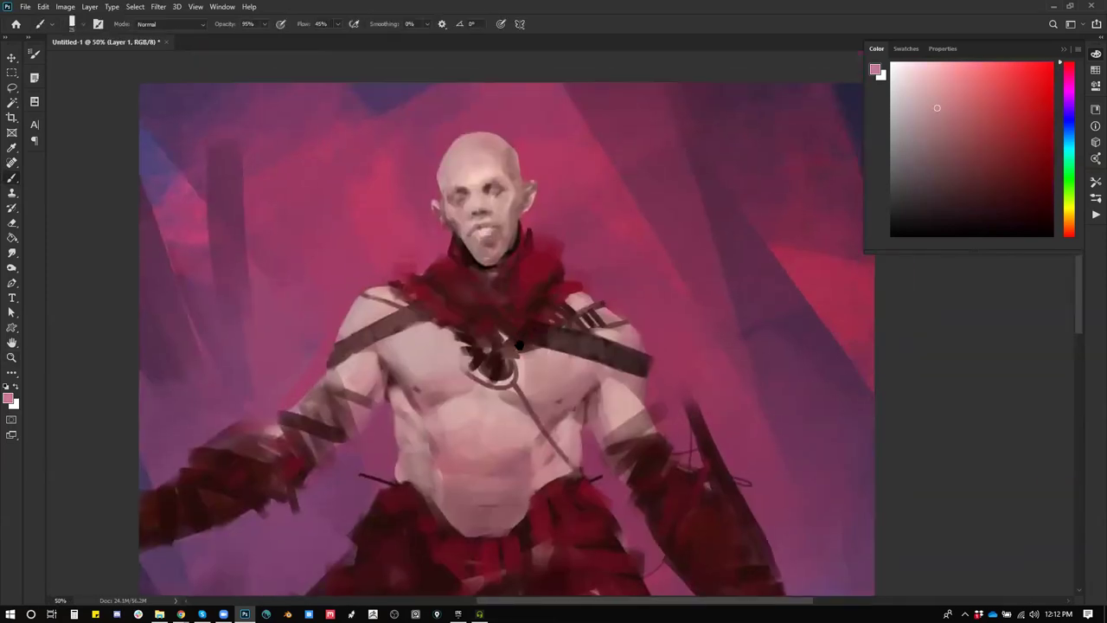
left_click_drag(521, 344, 490, 274)
key("]")
key("]")
key("]")
key("]")
key("]")
key("]")
key("]")
key("]")
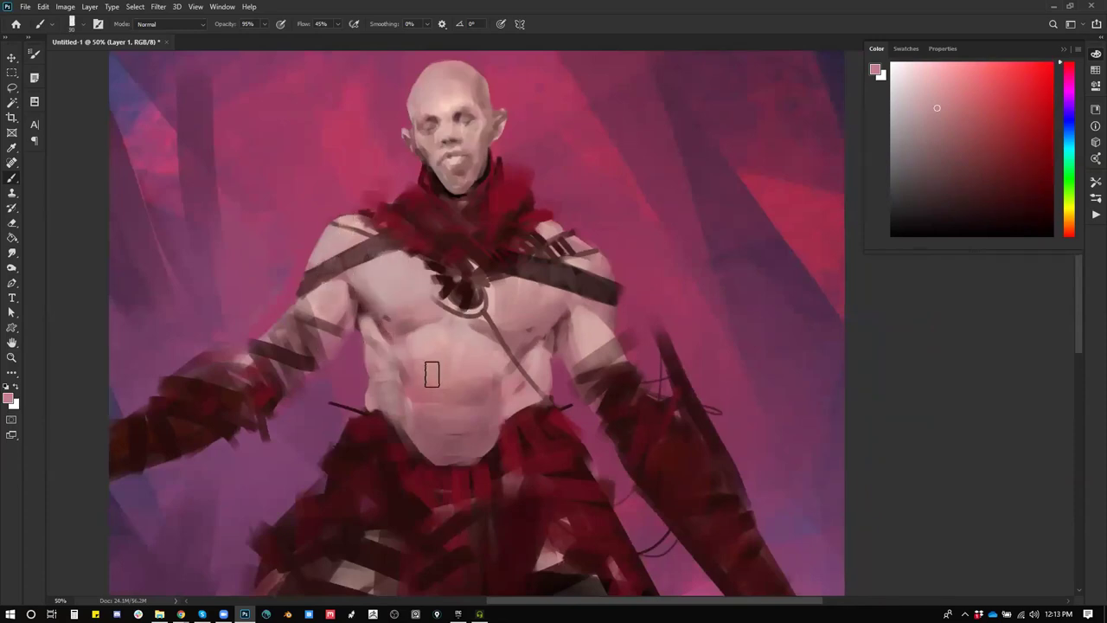
Step: Define the abdominal muscles and waist contour with a smaller brush in sampled mauve, pink and background tones
left_click(476, 328, "alt")
key("[")
key("[")
key("[")
key("[")
key("[")
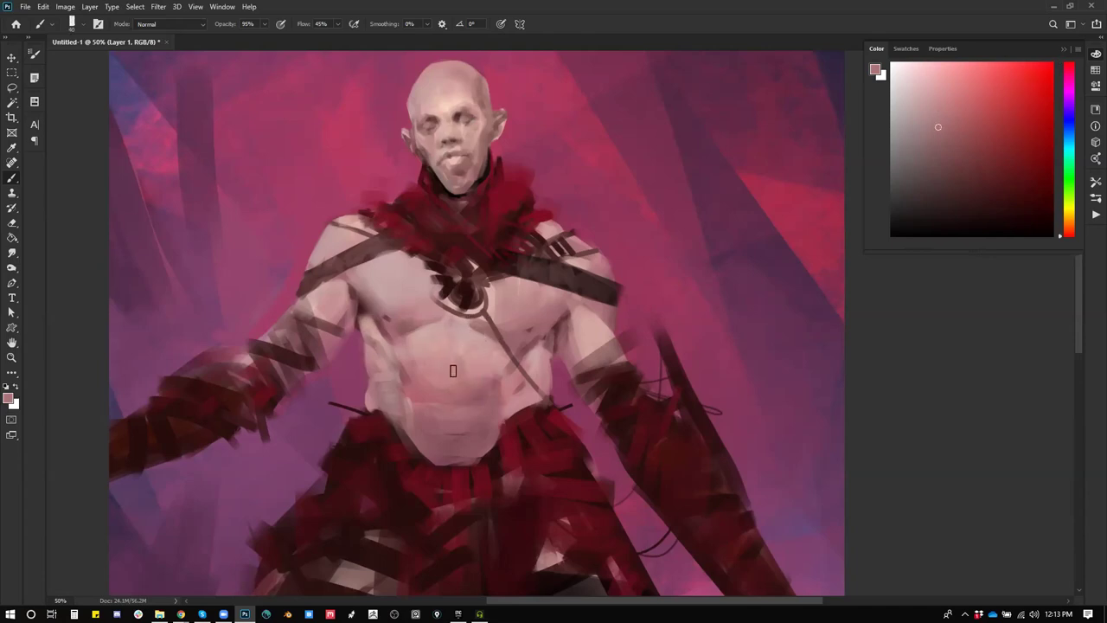
left_click(404, 370, "alt")
left_click(372, 321, "alt")
left_click(352, 346, "alt")
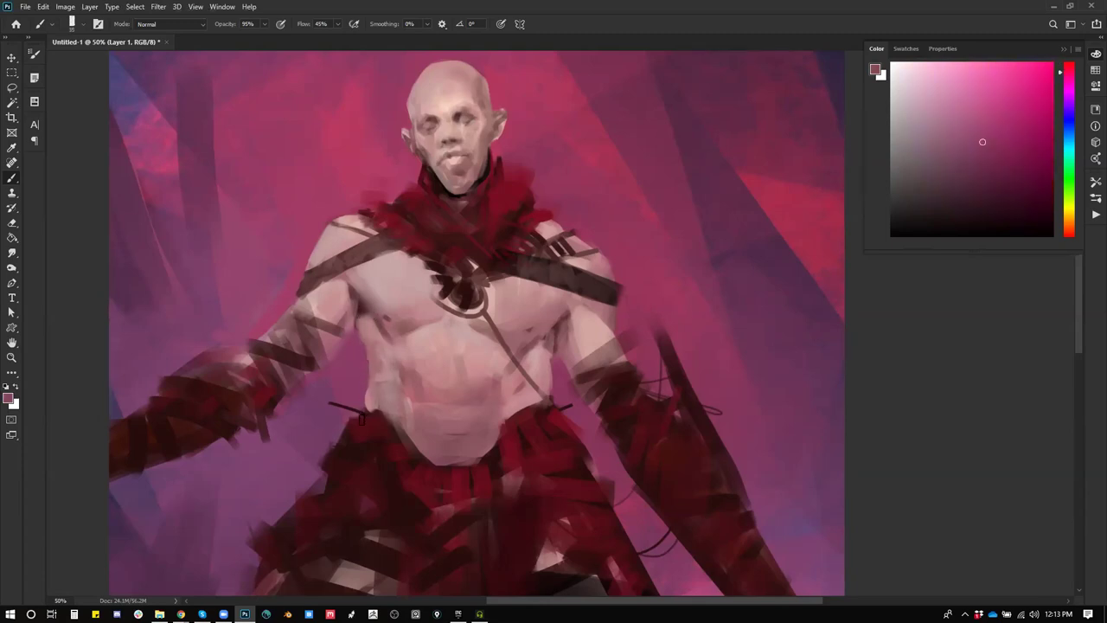
Step: Review the whole figure and lighten the face with a sampled pale peach tone
left_click(549, 372, "alt")
left_click(549, 372, "alt")
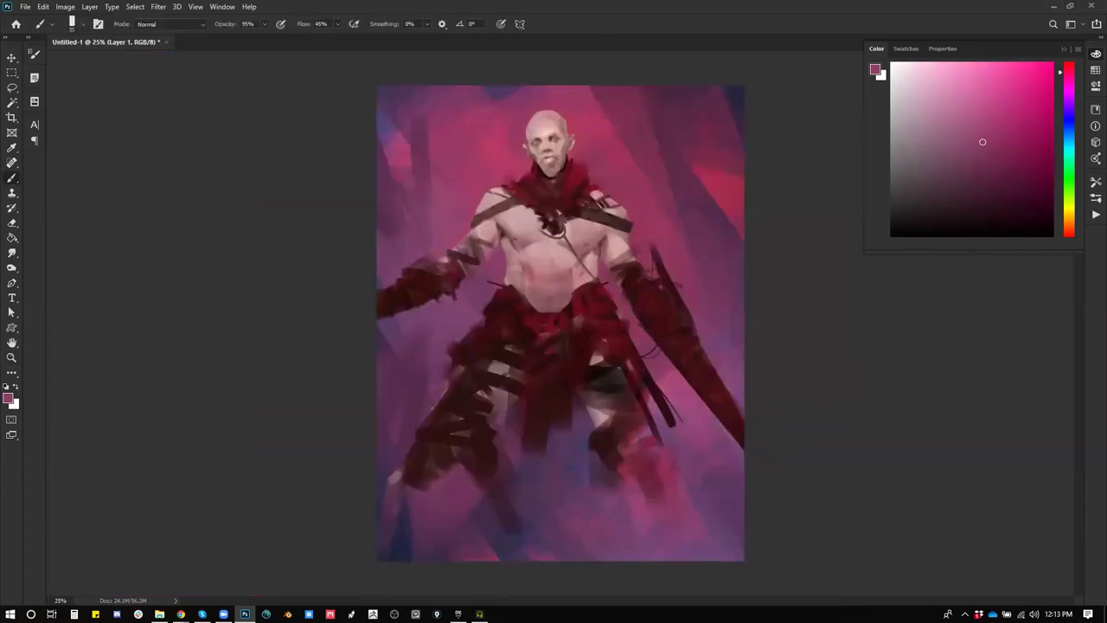
left_click(582, 166, "ctrl")
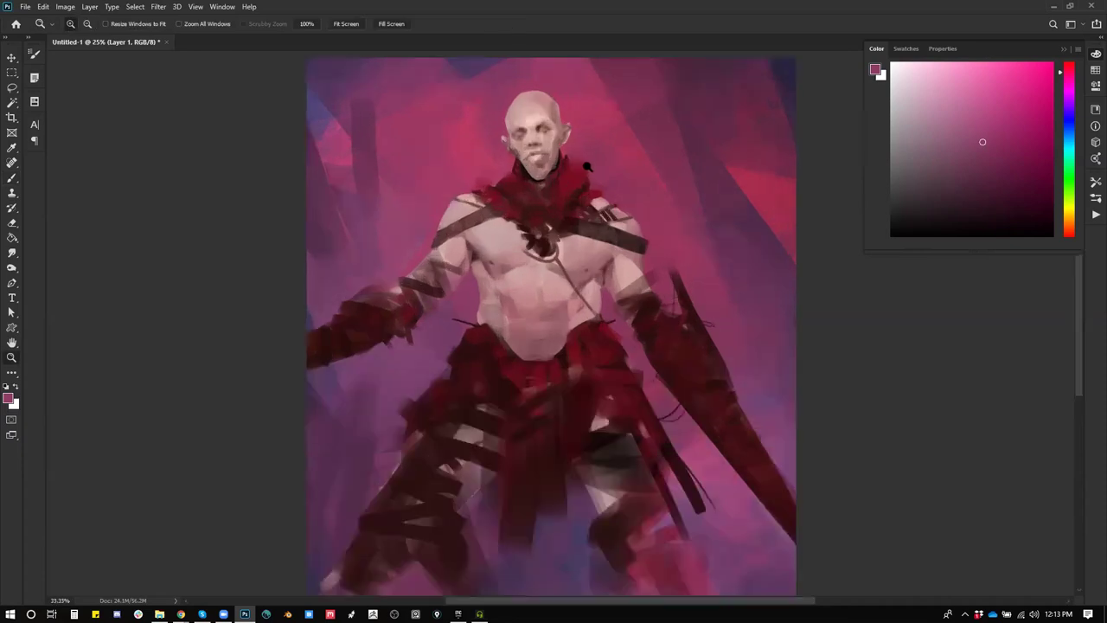
left_click(511, 90, "alt")
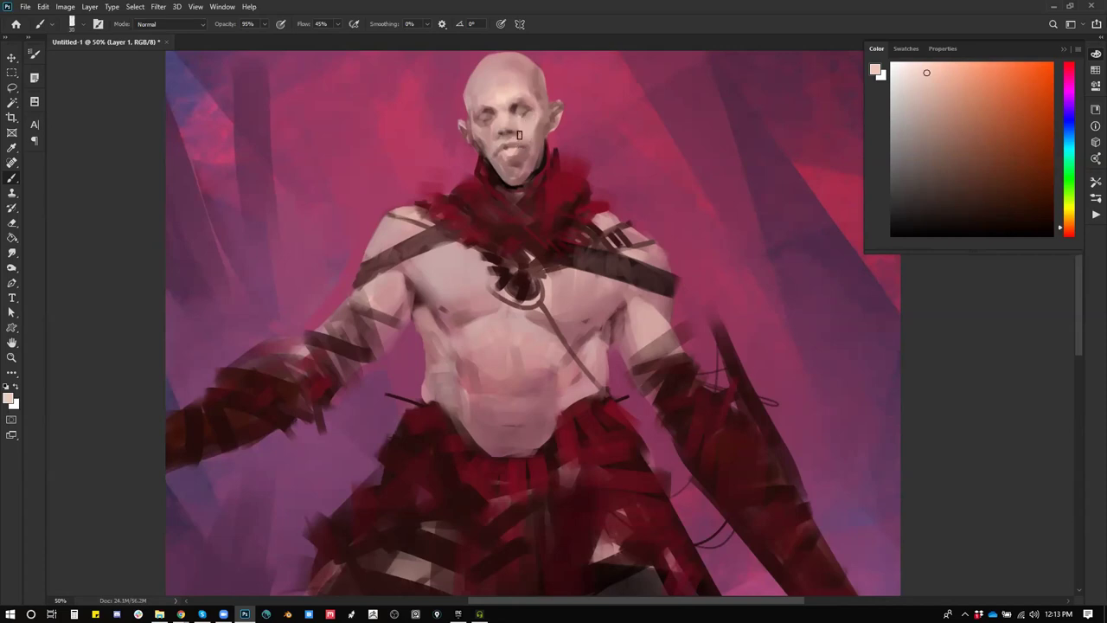
Step: Mirror the canvas, repaint the side of the face with a smaller brush in pale skin tones, and mirror it back
key("ctrl+shift+h")
key("bracketleft")
key("bracketleft")
key("bracketleft")
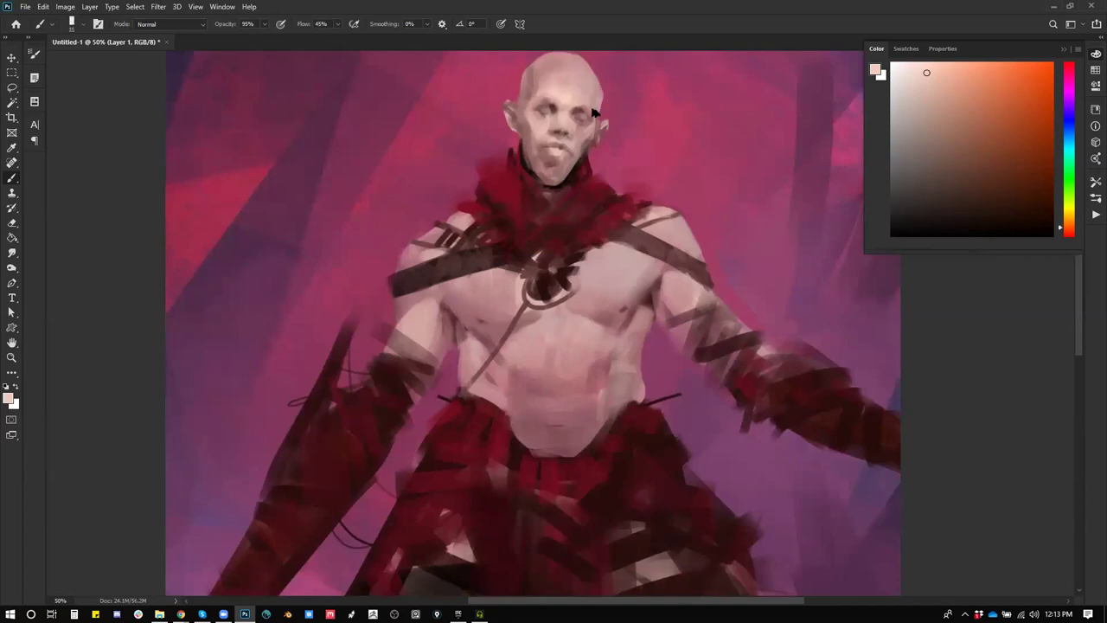
left_click(572, 125, "alt")
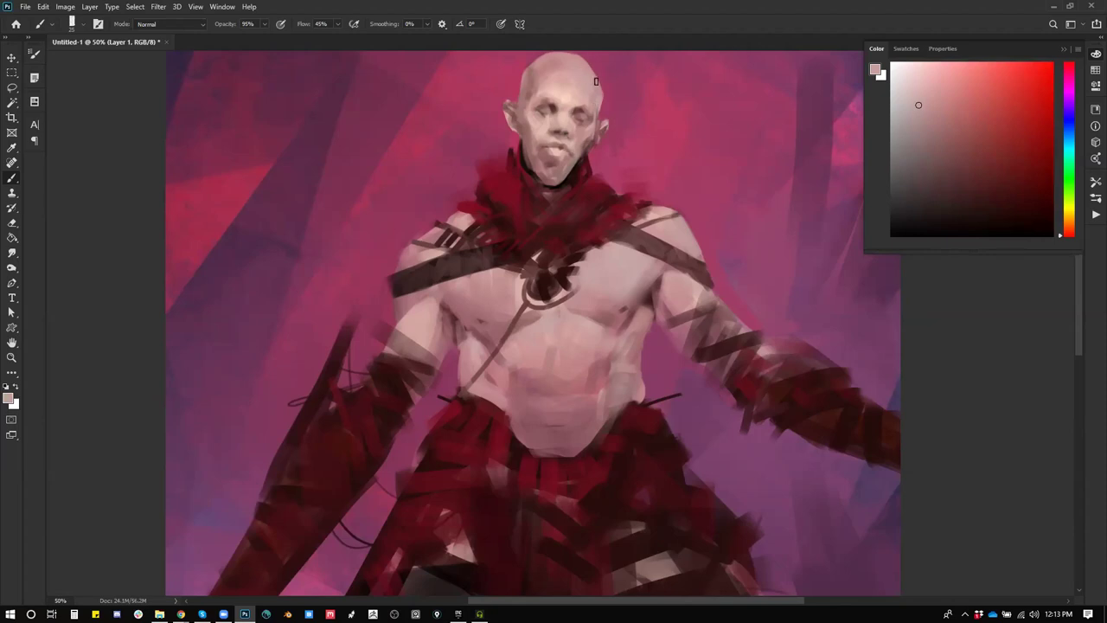
left_click(578, 138, "alt")
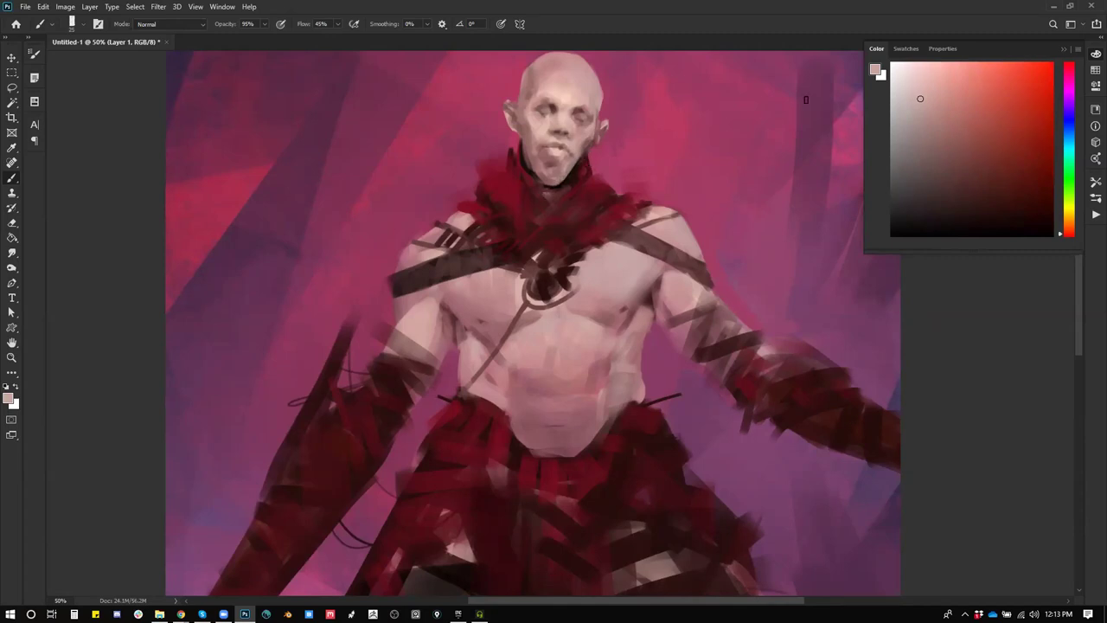
left_click(905, 95)
key("ctrl+shift+h")
Step: Rework the eye area with a small brush in a sampled dark brown
key("z")
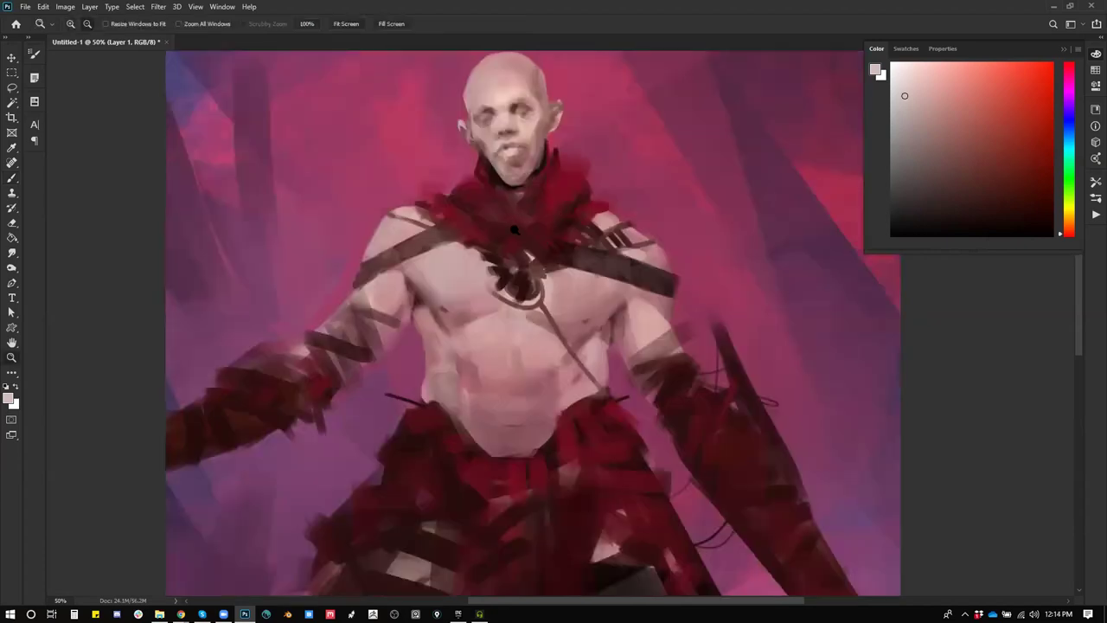
left_click(519, 228, "alt")
left_click(519, 228, "alt")
left_click(527, 211)
key("b")
key("z")
left_click(566, 116)
key("b")
left_click(555, 105, "alt")
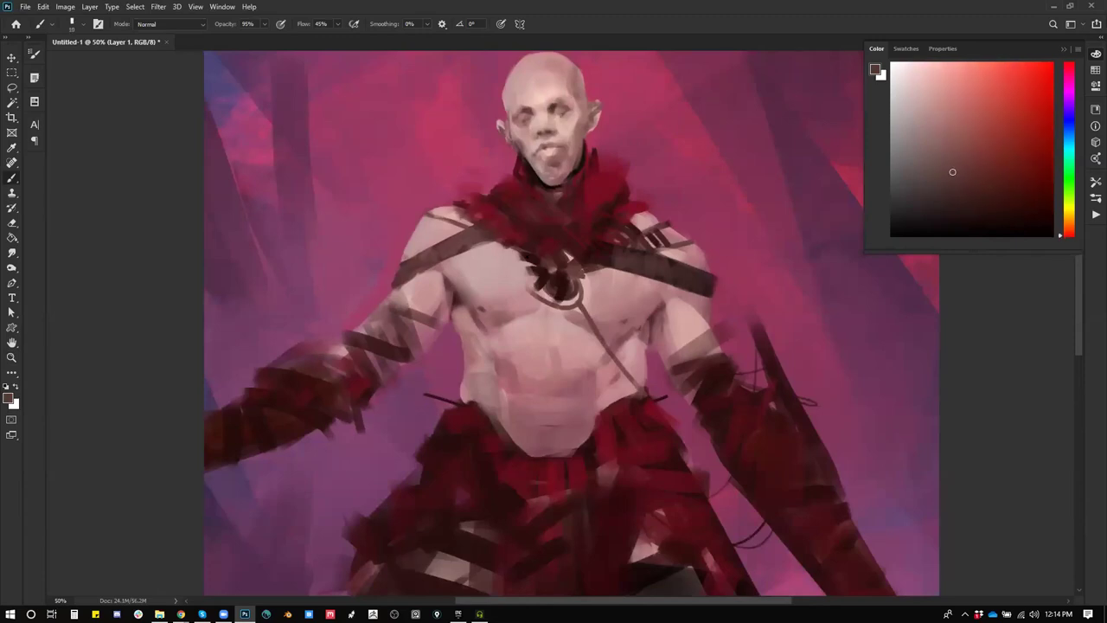
Step: Mirror the canvas and retouch the torso and waistband edge with sampled strap, skin and dark red tones
left_click(611, 249, "alt")
left_click(484, 247, "alt")
key("z")
left_click(487, 277, "alt")
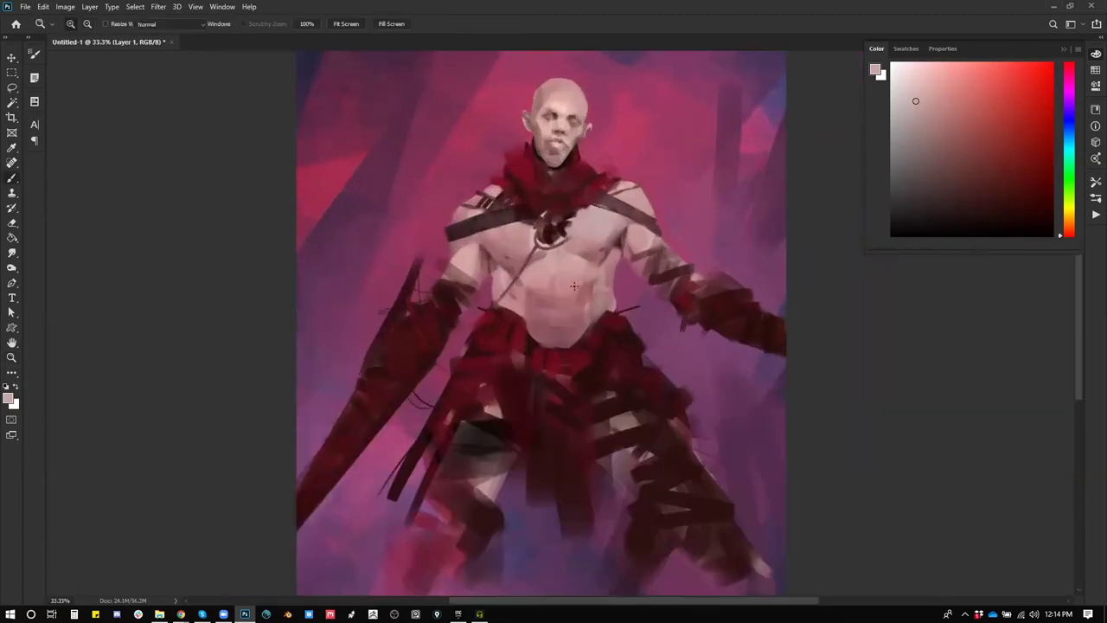
key("b")
left_click(528, 316, "alt")
left_click(525, 318, "alt")
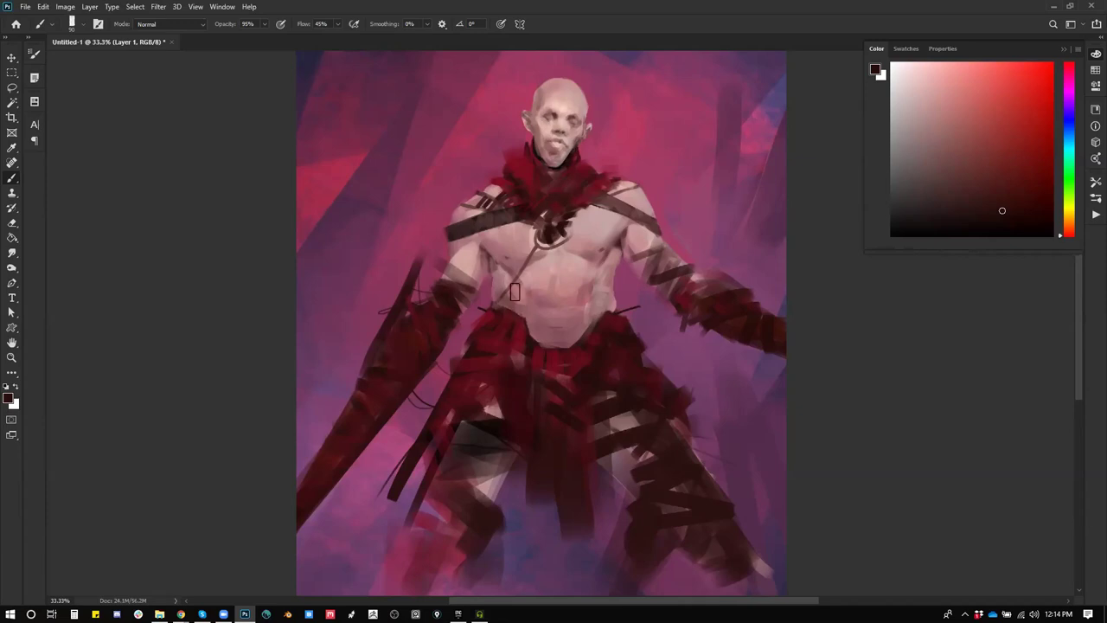
Step: Retouch the armpit and inner upper arm beside the weapon with sampled muted brown and pink tones
left_click(511, 294, "alt")
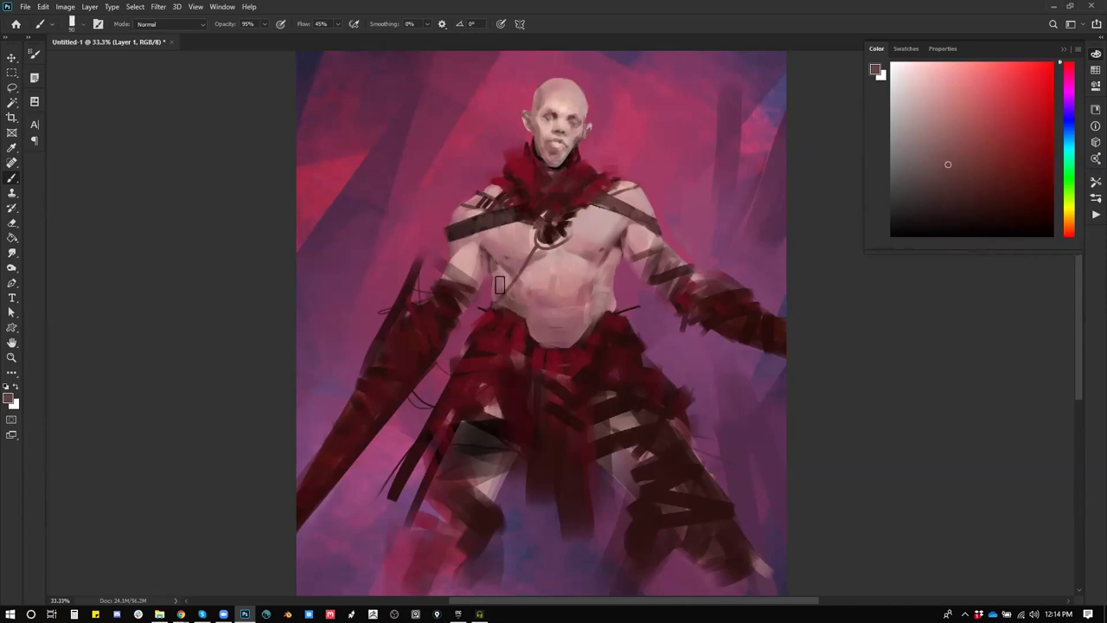
left_click(491, 256)
left_click(488, 252, "alt")
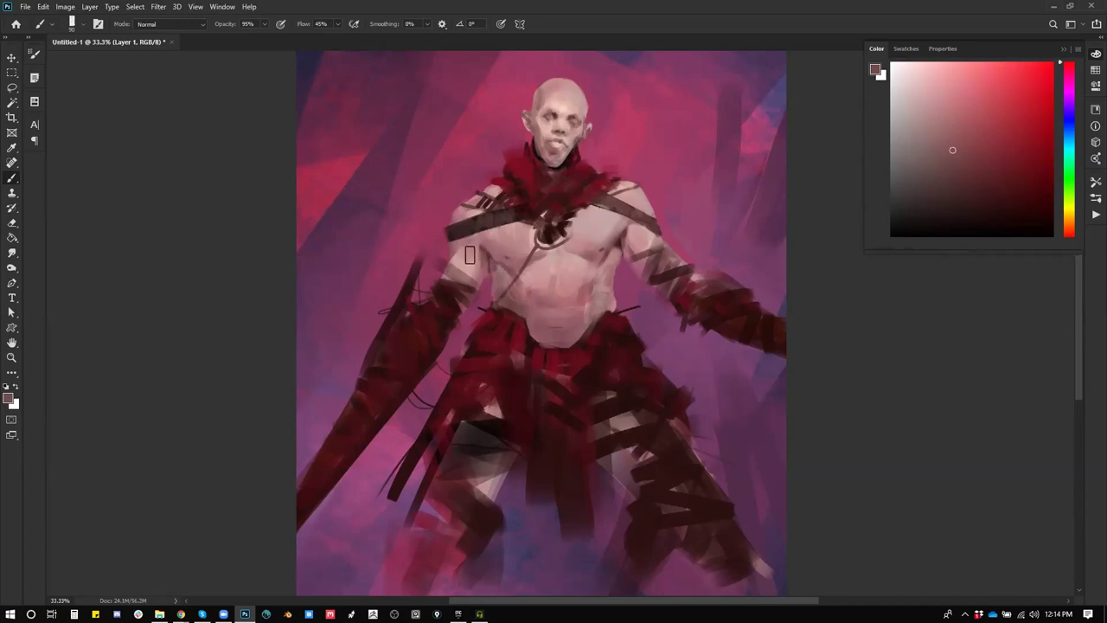
left_click(471, 260, "alt")
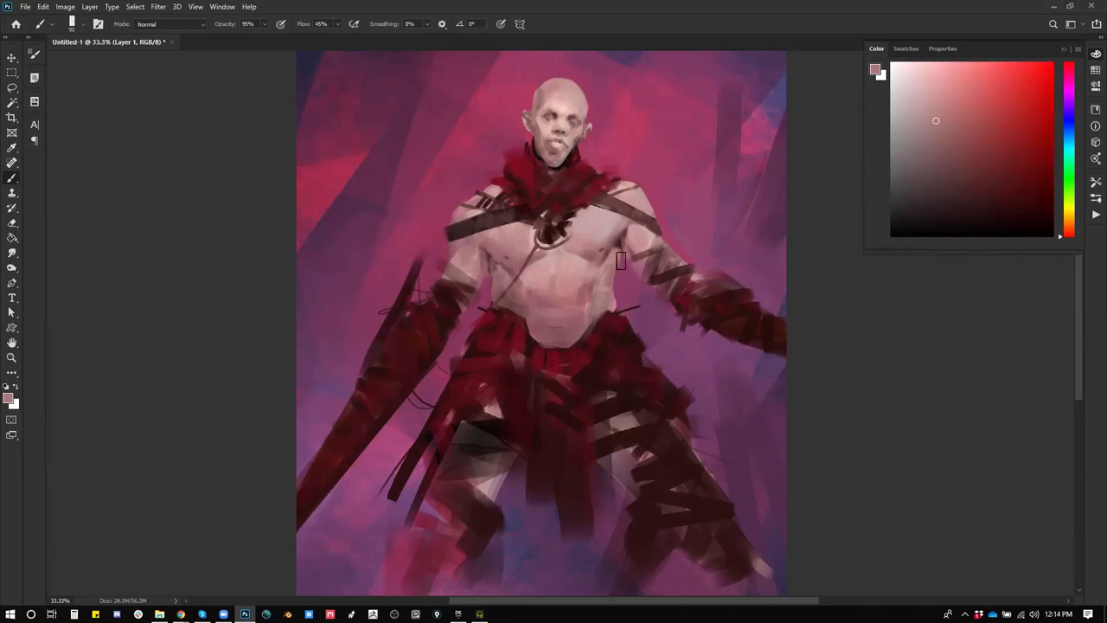
Step: Blend the shading of the chest and flanks with tones sampled from the head, armpits and ribs
left_click(564, 108, "alt")
left_click(493, 254, "alt")
left_click(622, 240, "alt")
mouse_move(560, 267)
left_mouse_down()
mouse_move(550, 216)
mouse_move(550, 228)
left_mouse_up()
left_click(521, 273, "alt")
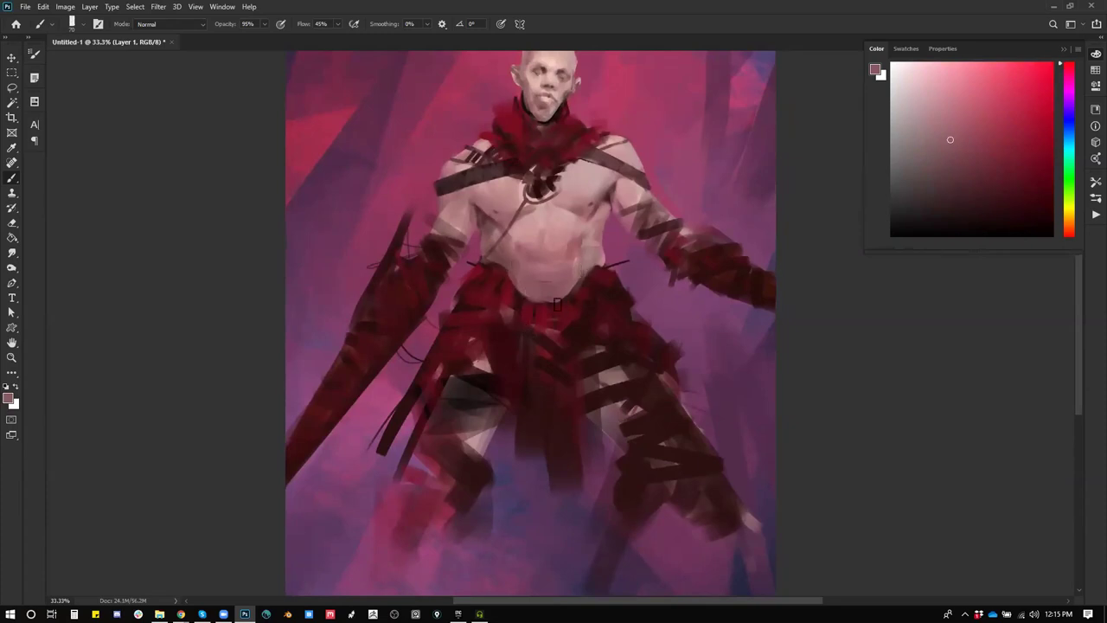
Step: Touch up the torso with a sampled pink and darken the broad shoulder strap with a sampled dark red
left_click_drag(527, 363, 506, 436)
left_click(554, 323, "alt")
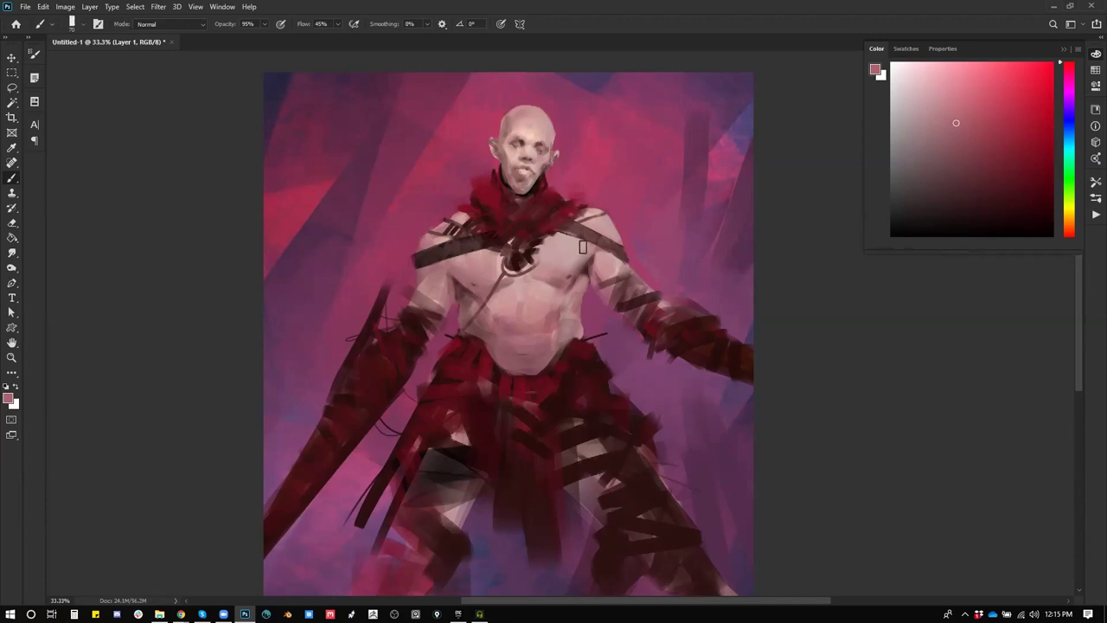
left_click(527, 250, "alt")
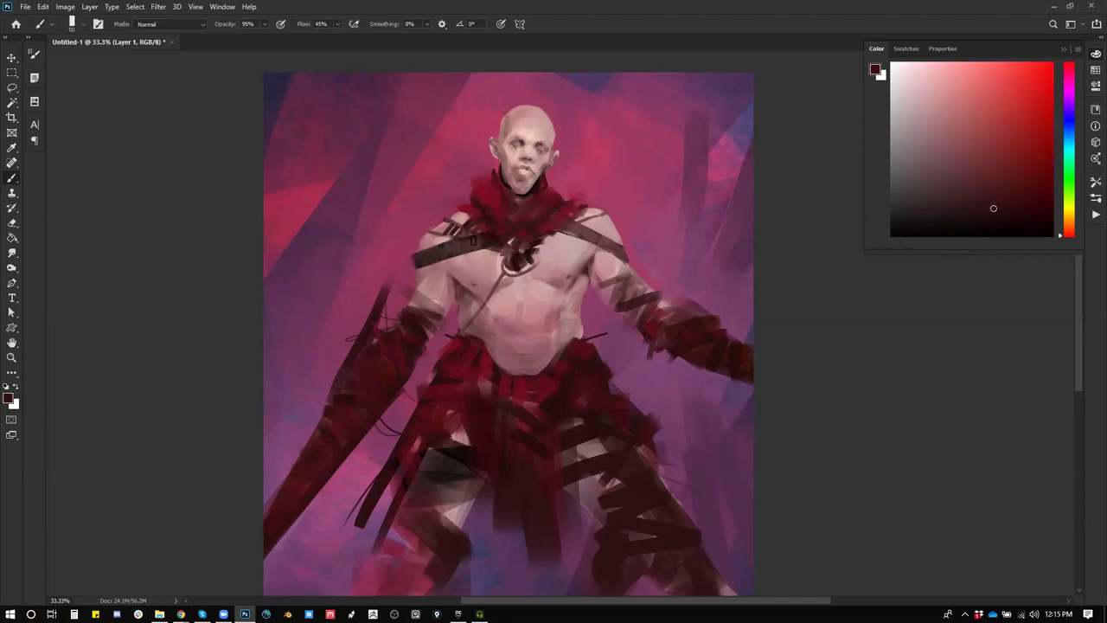
left_click_drag(415, 275, 478, 244)
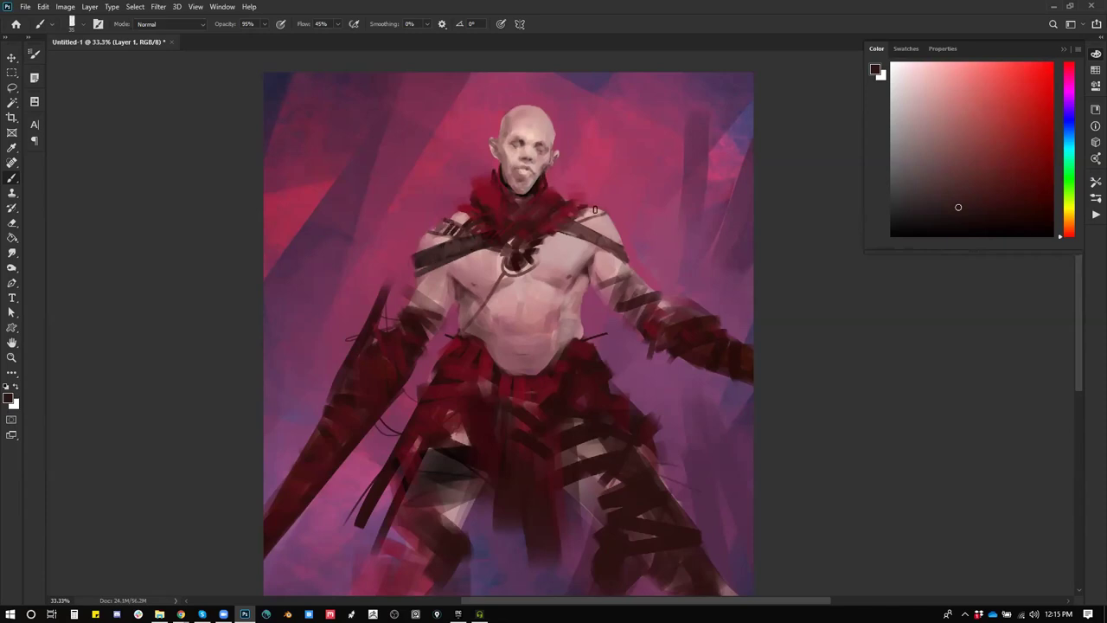
Step: Paint a dark diagonal band across the skirt from the waist centre to the weapon-side hip
left_click_drag(571, 298, 561, 229)
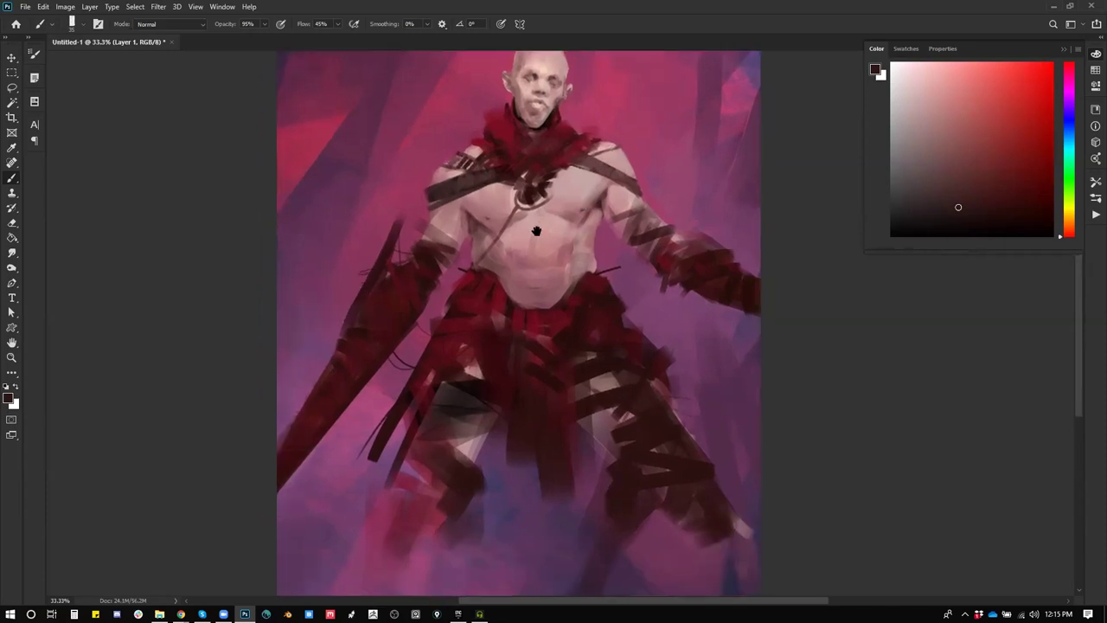
left_click(519, 281, "alt")
left_click(501, 305, "alt")
left_click_drag(507, 300, 423, 353)
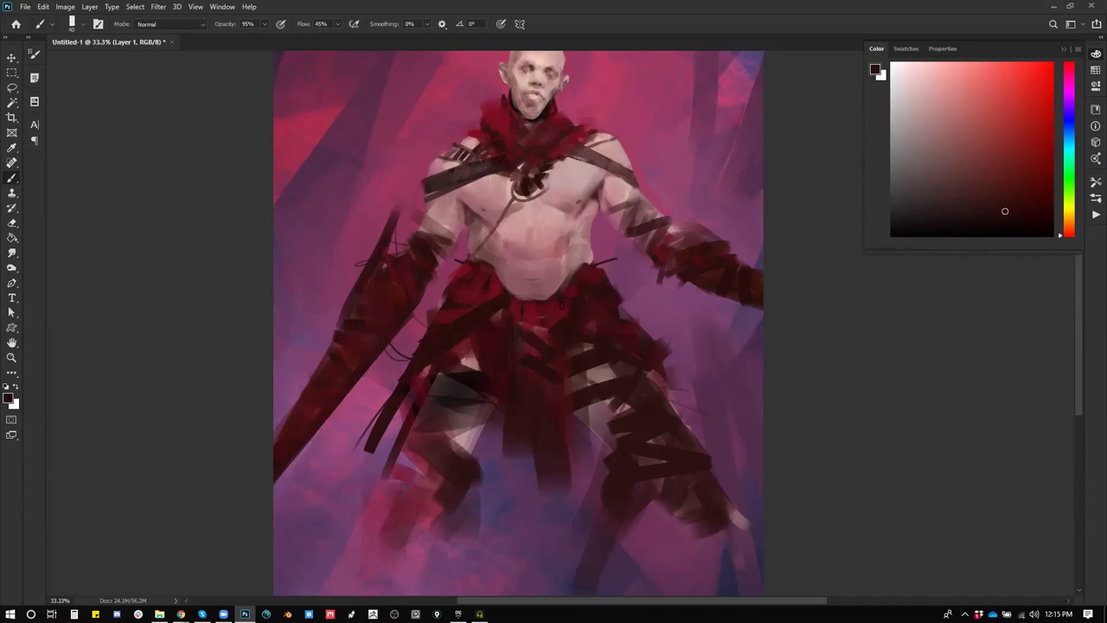
Step: Repaint the front skirt folds and the grey thigh panel in a sampled deep red
left_click(533, 307, "alt")
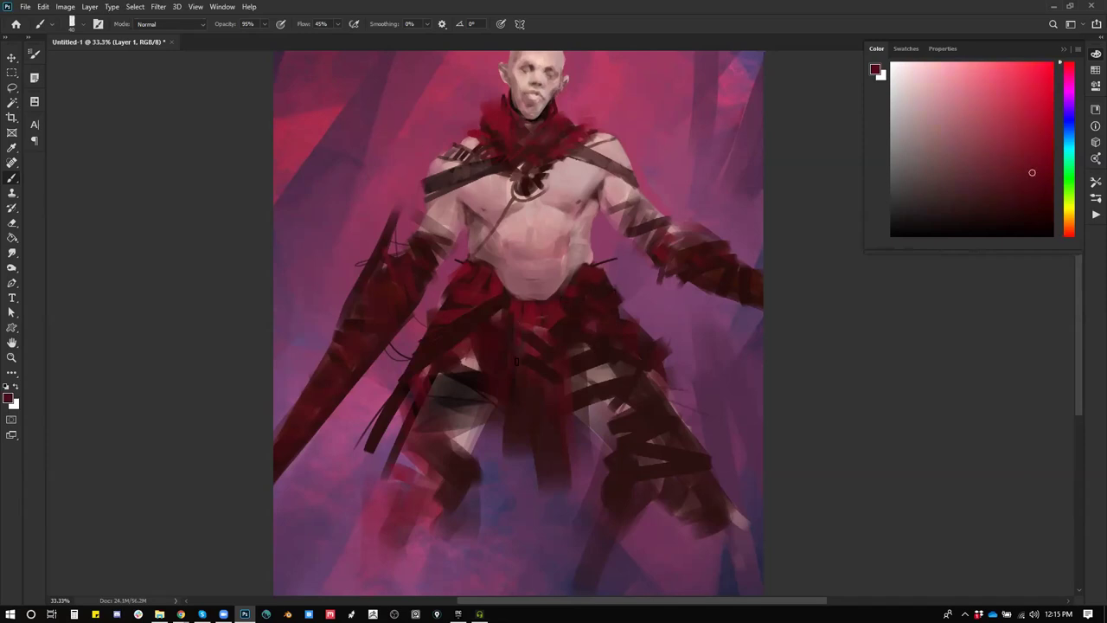
mouse_move(498, 307)
left_mouse_down()
mouse_move(487, 336)
mouse_move(504, 369)
left_mouse_up()
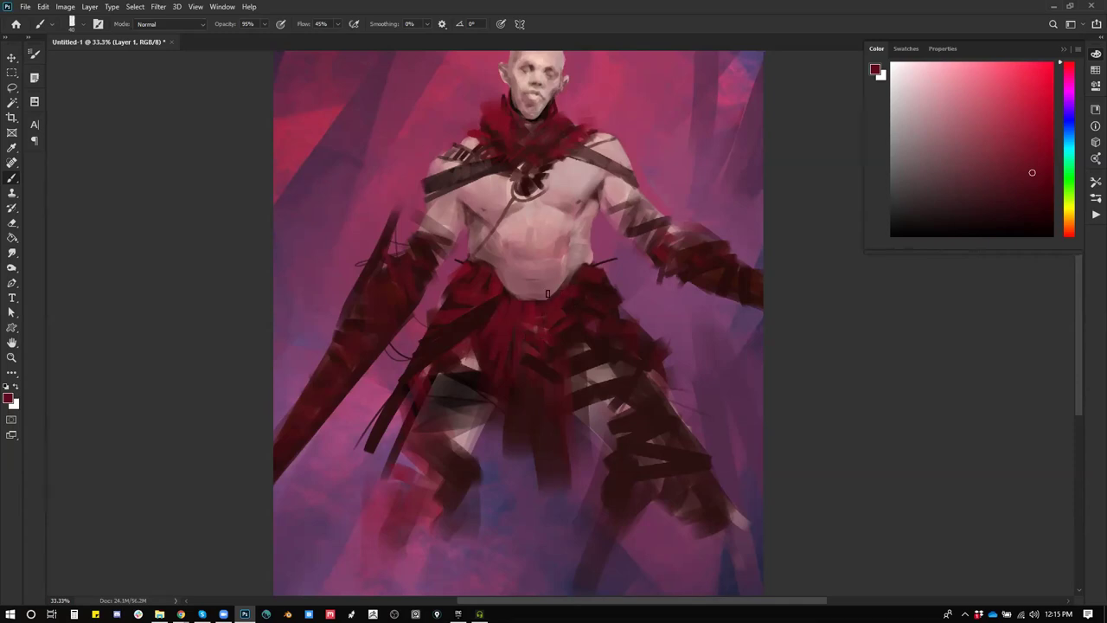
left_click_drag(573, 324, 609, 376)
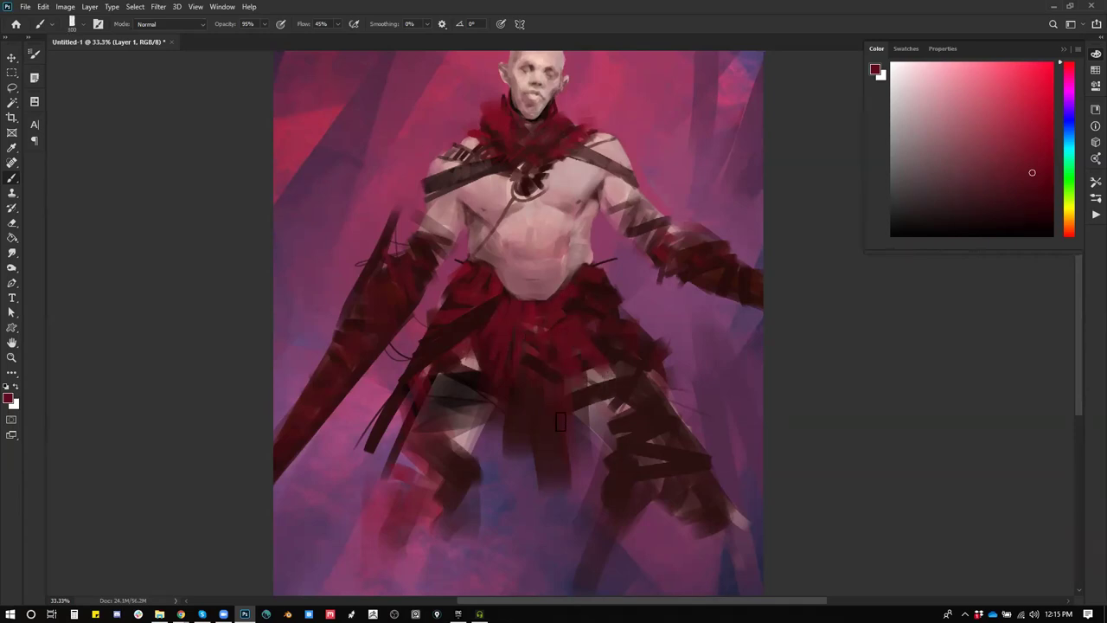
mouse_move(465, 398)
left_mouse_down()
mouse_move(446, 397)
mouse_move(513, 438)
left_mouse_up()
Step: Extend the long red shape of the lowered arm down along the canvas edge with deep red strokes
left_click(512, 438, "alt")
left_click(512, 437, "alt")
left_click(512, 437, "ctrl")
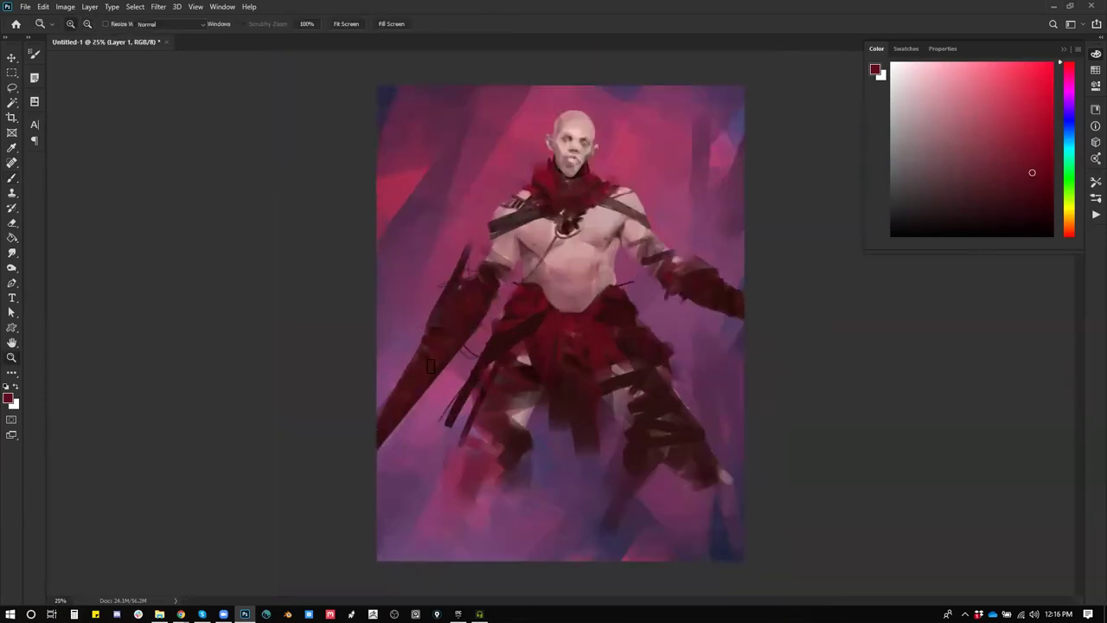
left_click_drag(394, 429, 383, 446)
mouse_move(400, 405)
left_mouse_down()
mouse_move(393, 437)
mouse_move(387, 430)
mouse_move(391, 471)
mouse_move(383, 460)
mouse_move(398, 510)
left_mouse_up()
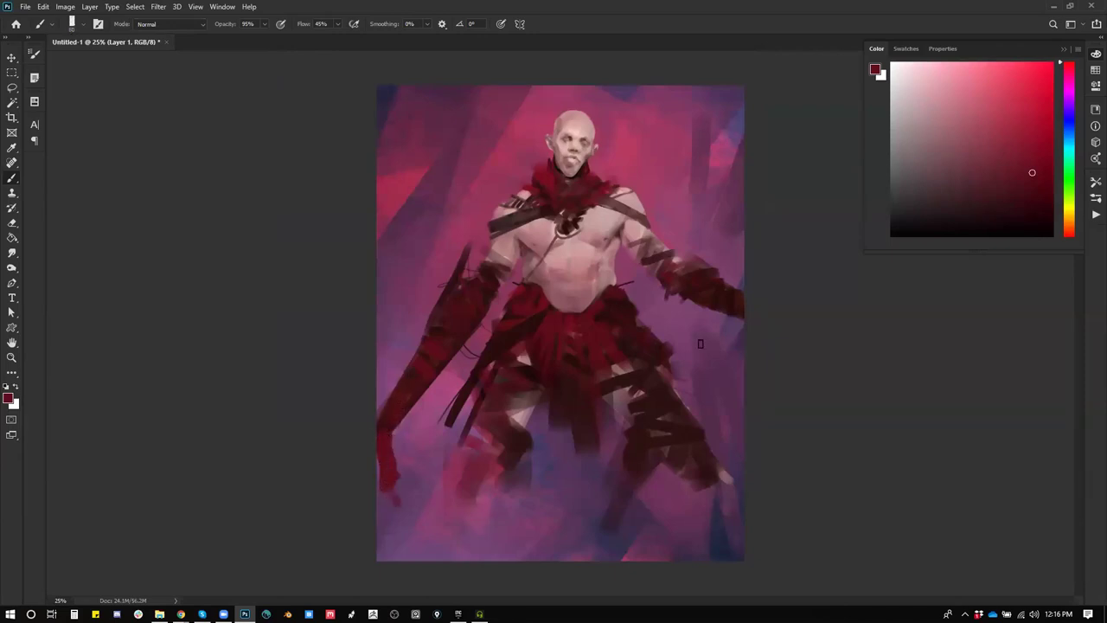
Step: Darken the underside of the outstretched forearm and retouch the chest below the shoulder strap with sampled tones
left_click(683, 289, "alt")
left_click_drag(666, 299, 719, 310)
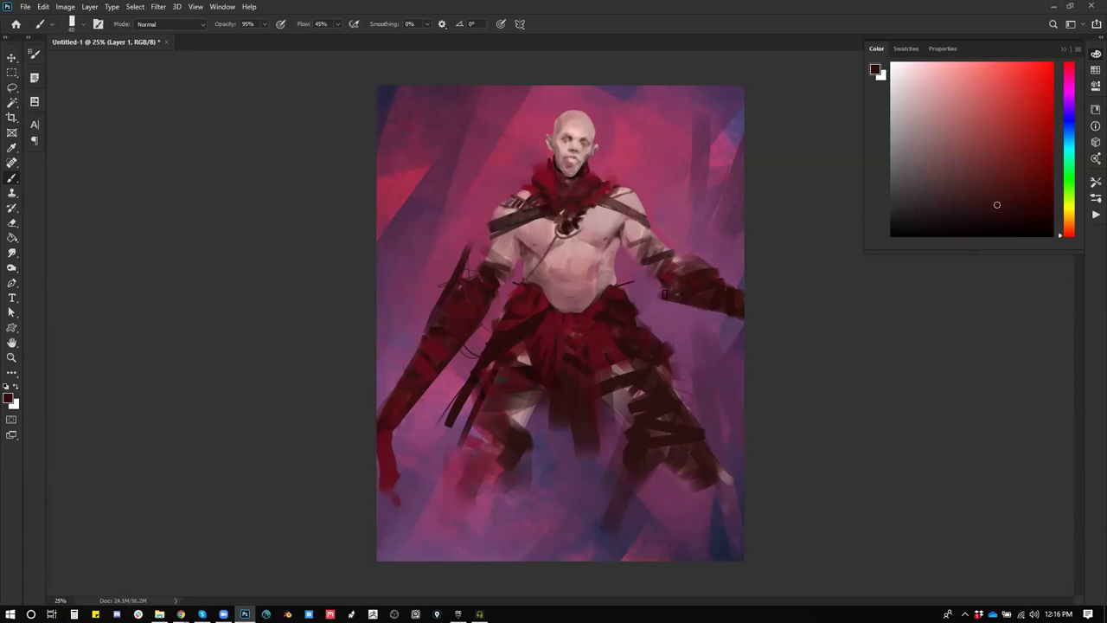
left_click(576, 124, "alt")
left_click(523, 242, "alt")
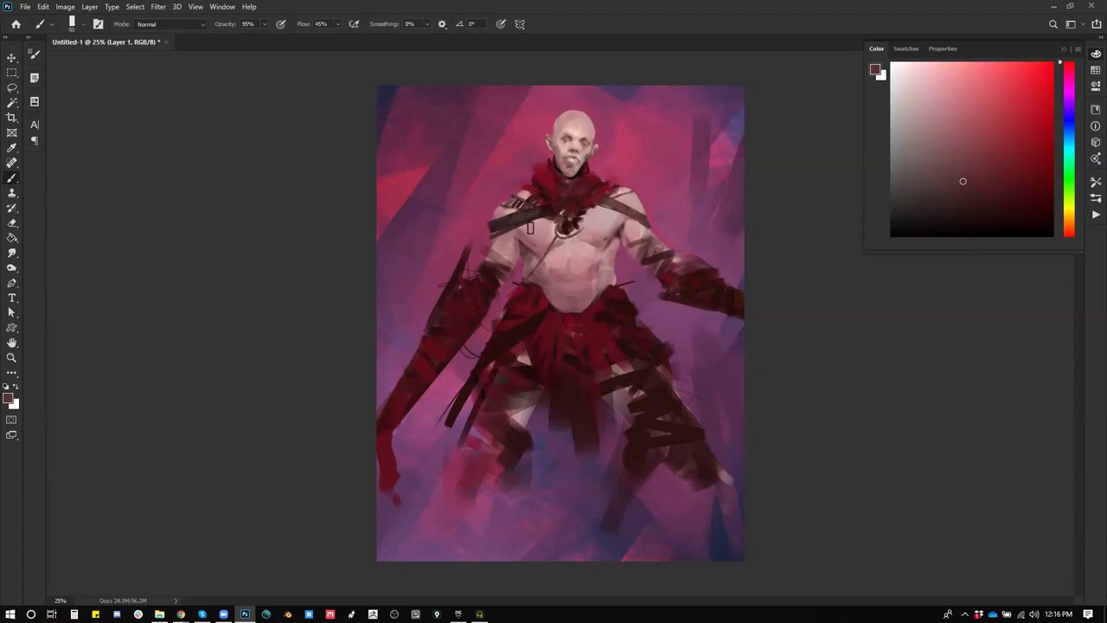
left_click(530, 234, "alt")
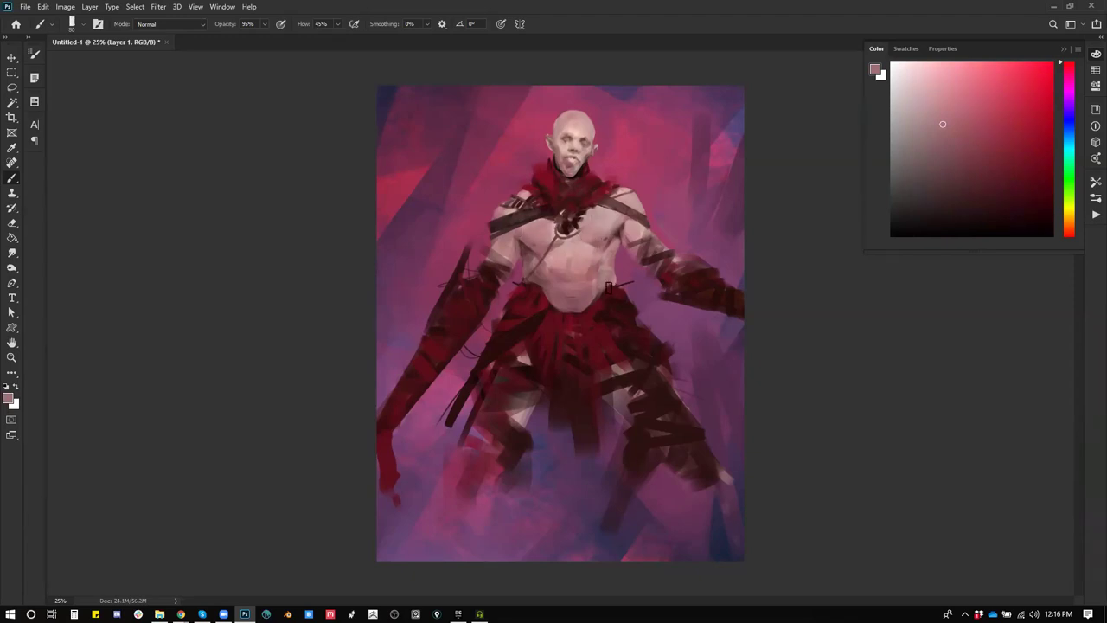
Step: Thicken the thin diagonal strap from the chest ring to the waist in dark red and check the figure mirrored
left_click(529, 291, "alt")
left_click_drag(560, 223, 531, 284)
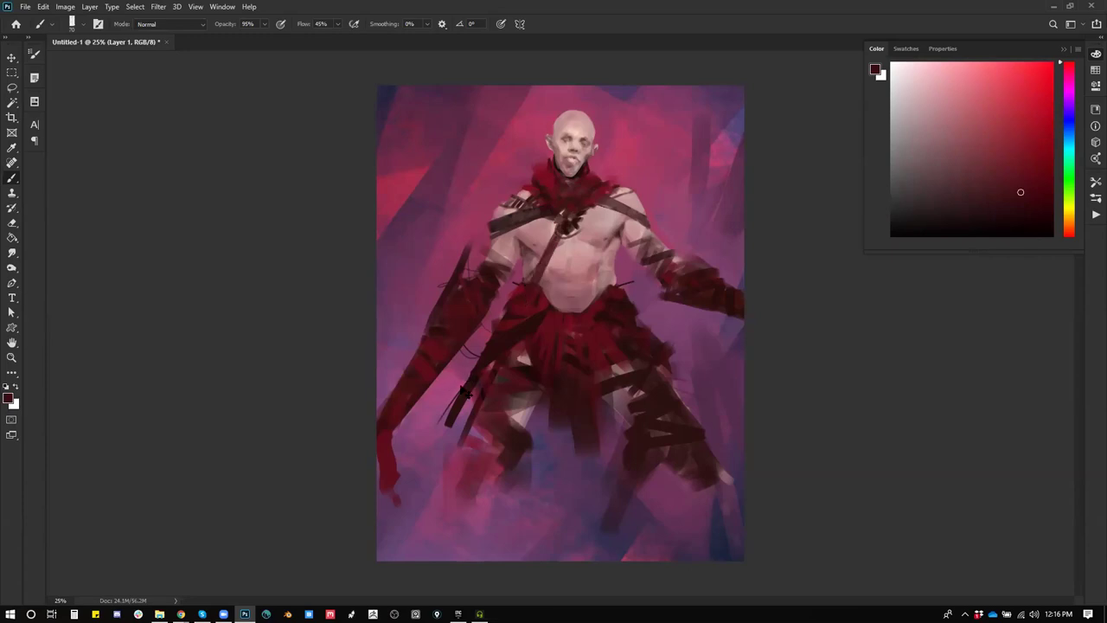
key("ctrl+shift+h")
key("ctrl+shift+h")
Step: Sample the skirt's dark red and add strokes beside the strap ends hanging at the hip
left_click(523, 366, "alt")
left_click(543, 341, "alt")
left_click_drag(465, 405, 475, 422)
key("bracketright")
key("bracketright")
key("bracketright")
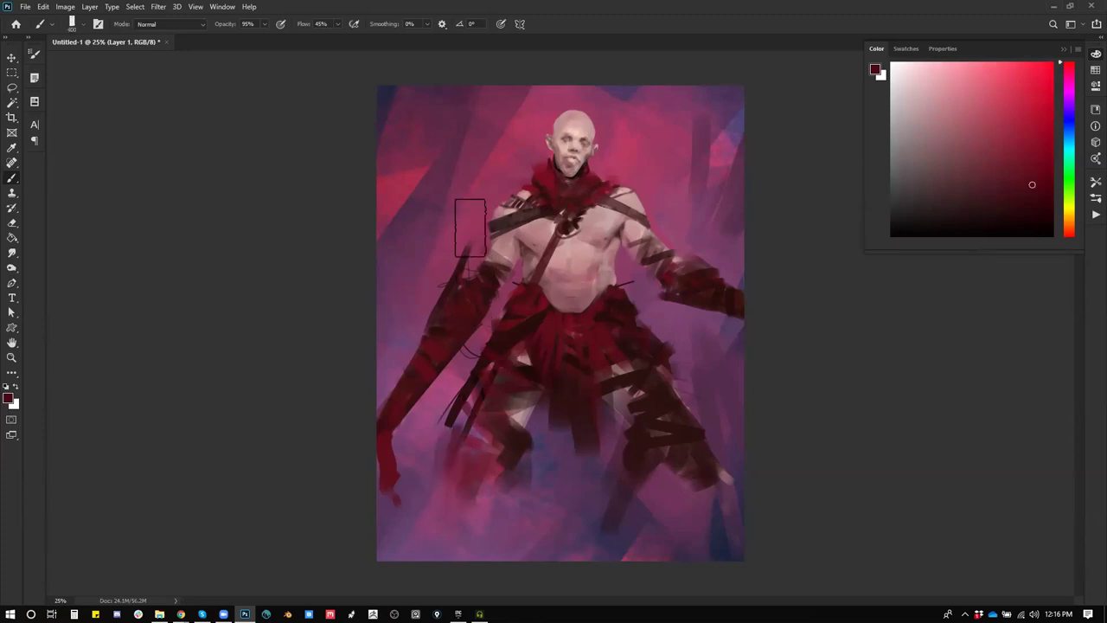
left_click_drag(539, 173, 516, 180)
key("ctrl+z")
key("bracketright")
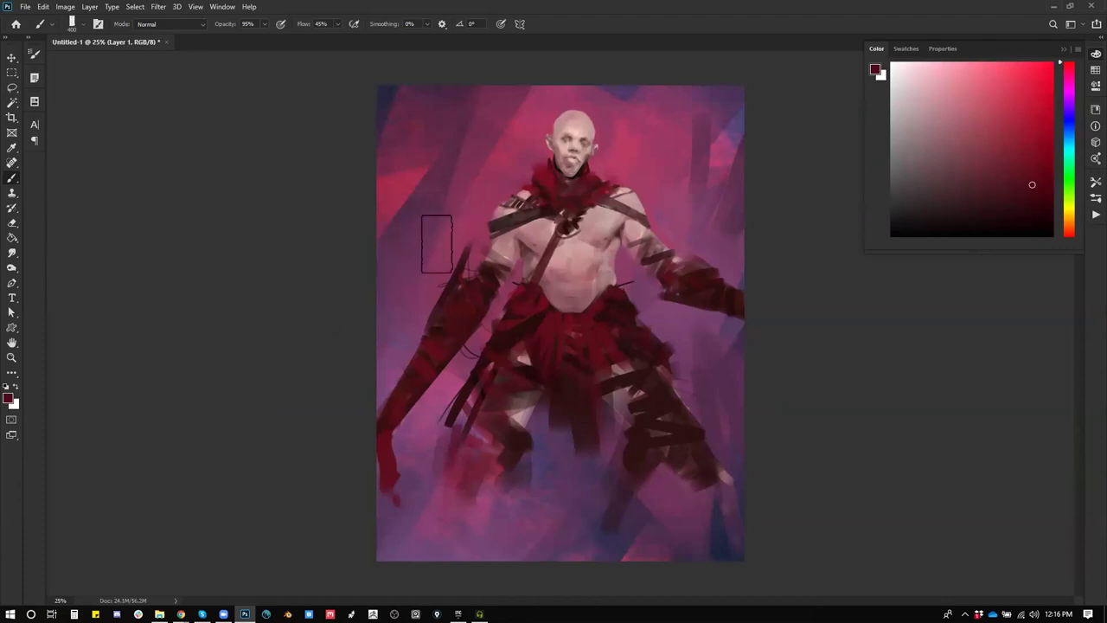
Step: Sample the upper arm's skin tone and paint a bare forearm and hand hanging from the lowered arm's elbow to the thigh
left_click(510, 252, "alt")
key("bracketleft")
key("bracketleft")
key("bracketleft")
key("bracketleft")
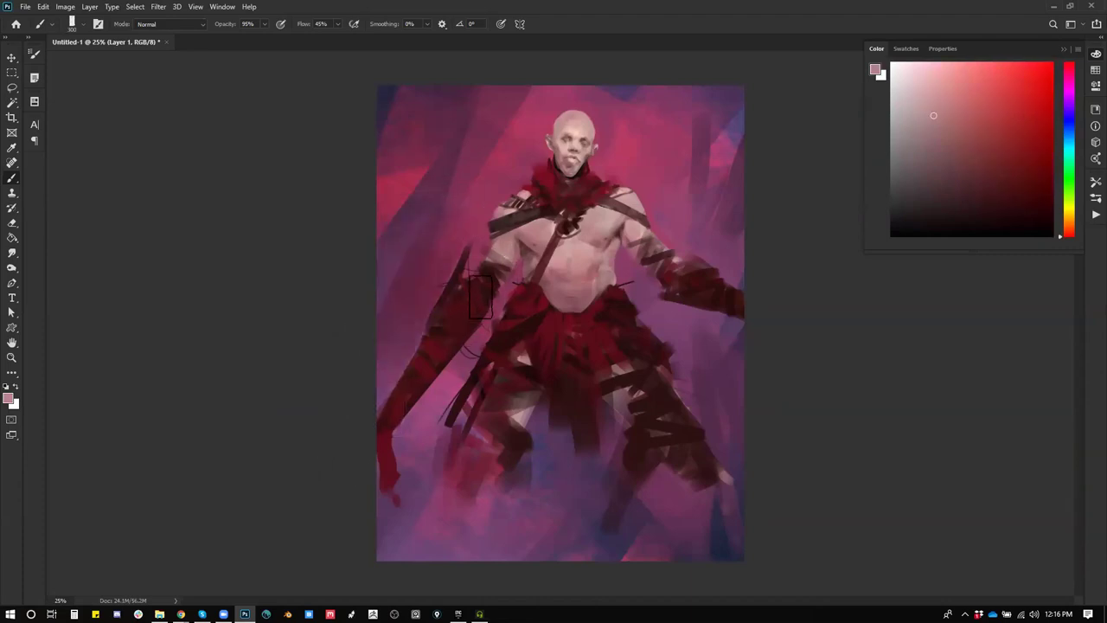
mouse_move(485, 288)
left_mouse_down()
mouse_move(491, 329)
mouse_move(486, 272)
mouse_move(474, 288)
mouse_move(504, 363)
left_mouse_up()
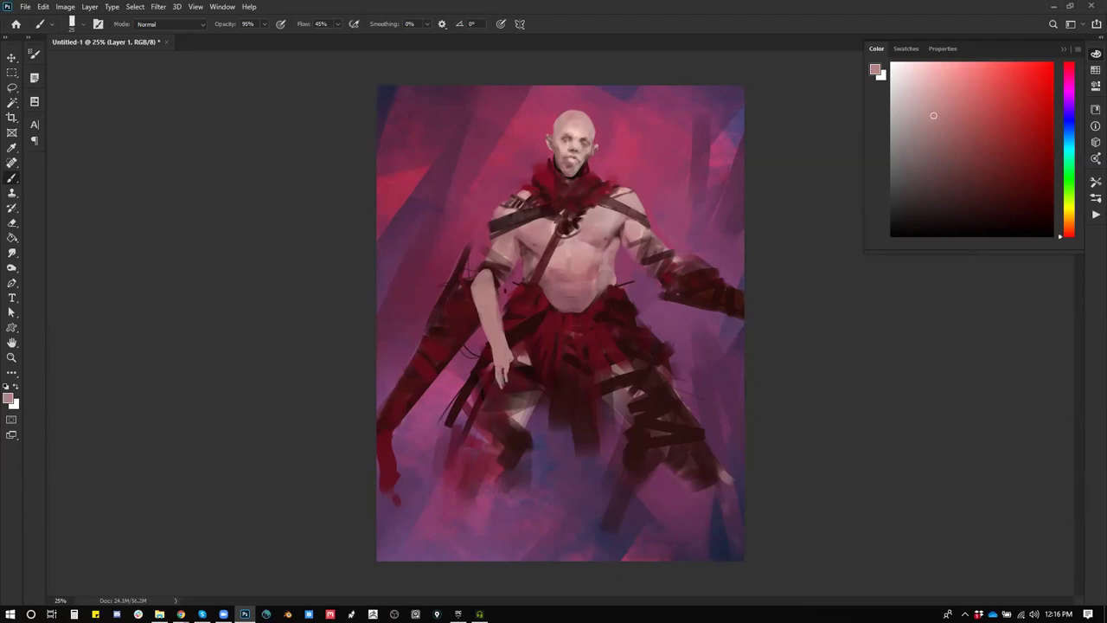
Step: Shade the new bare forearm with sampled darker tones and paint a dark band around its wrist
left_click(484, 277, "alt")
left_click(481, 299, "alt")
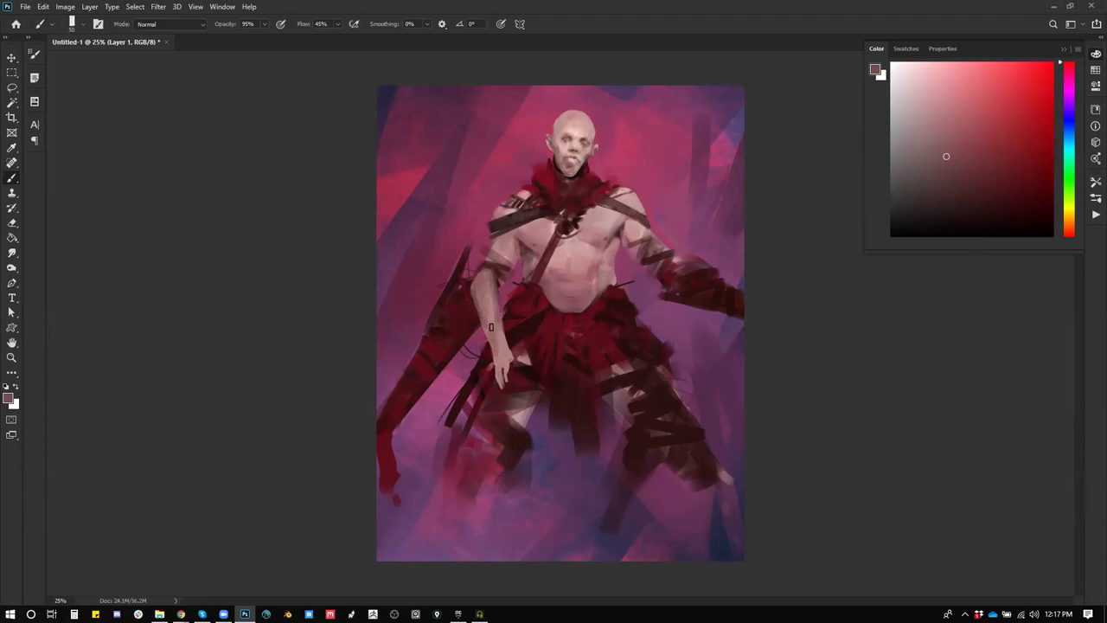
left_click(490, 277, "alt")
left_click(498, 350, "alt")
left_click_drag(498, 347, 492, 346)
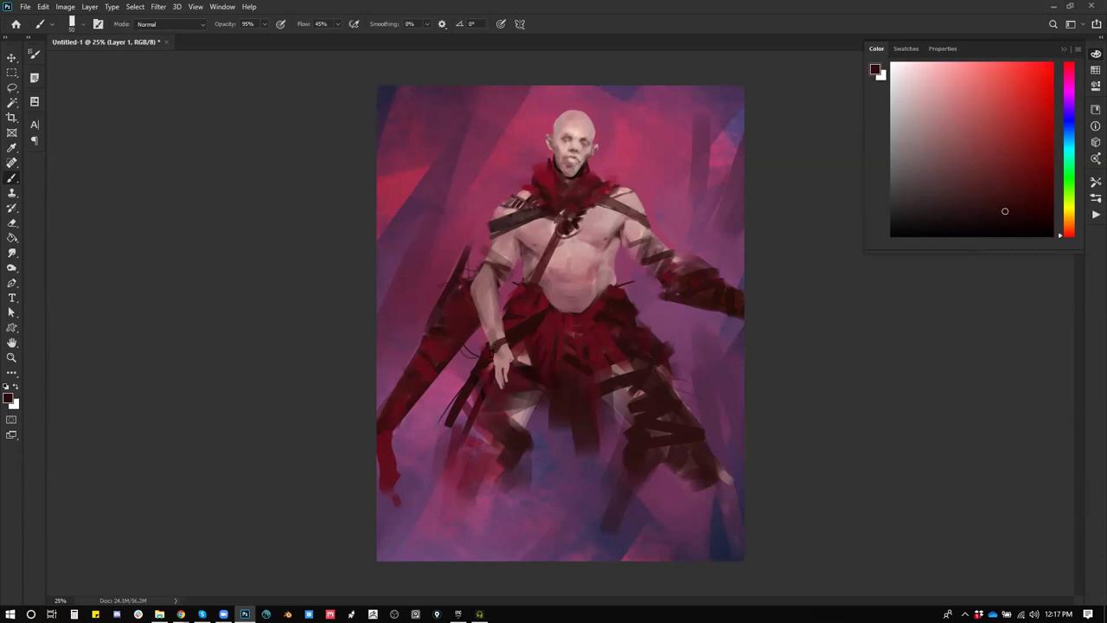
Step: Paint a second bare forearm from the outstretched arm's elbow down to the hip in sampled skin pink, removing the stray stroke
left_click(503, 250, "alt")
left_click(672, 260, "alt")
key("]")
mouse_move(670, 263)
left_mouse_down()
mouse_move(655, 289)
mouse_move(666, 286)
mouse_move(650, 293)
mouse_move(663, 252)
mouse_move(660, 293)
mouse_move(641, 327)
mouse_move(648, 366)
left_mouse_up()
mouse_move(655, 135)
left_mouse_down()
mouse_move(693, 165)
mouse_move(708, 211)
left_mouse_up()
key("ctrl+z")
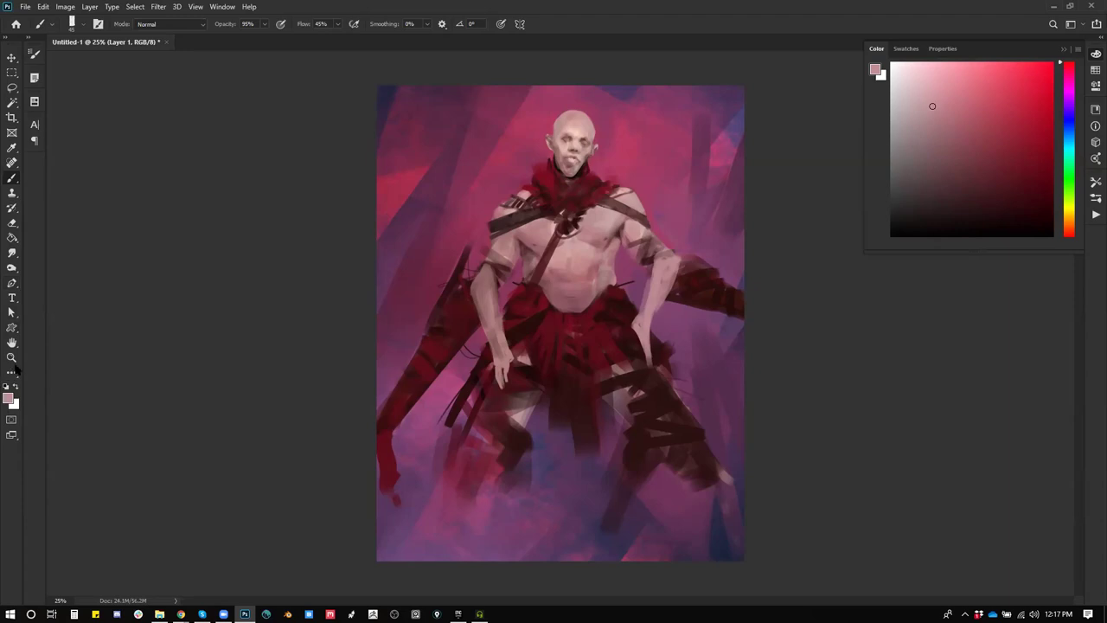
Step: Draw a closed, filled Pen tool shape over the warrior's head and chest
left_click(11, 283)
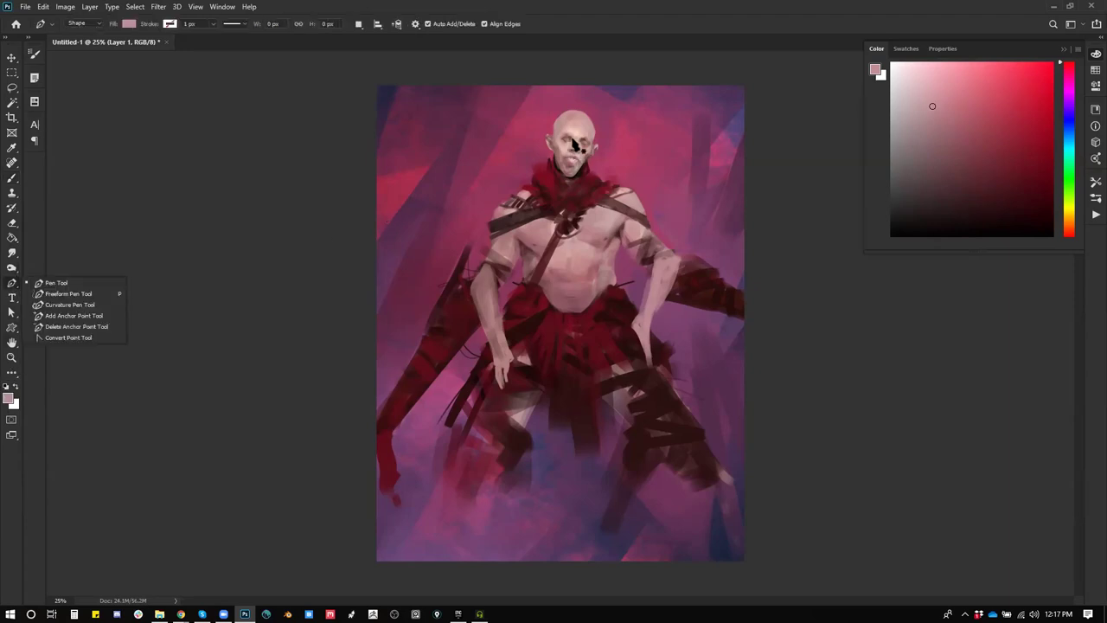
left_click_drag(559, 99, 475, 134)
left_click(465, 183)
left_click(477, 237)
left_click(544, 268)
left_click(604, 248)
left_click(647, 198)
left_click_drag(648, 139, 644, 130)
left_click(558, 102)
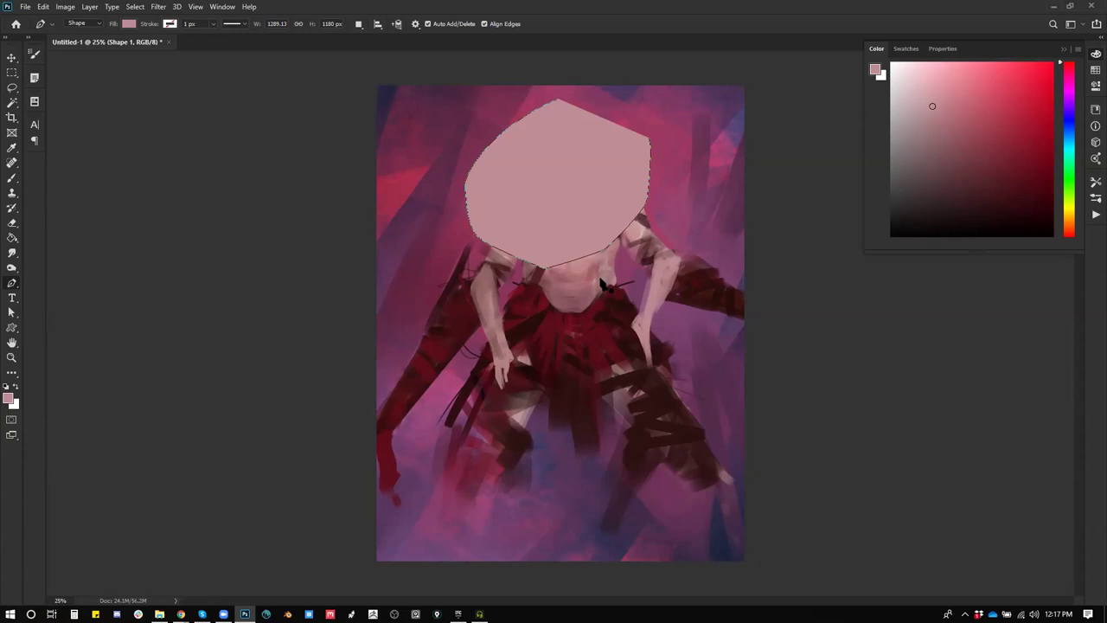
Step: Undo the pen shape point by point until it is gone and return to the Brush tool
key("ctrl+z")
key("ctrl+shift+z")
key("ctrl+z")
key("ctrl+z")
key("ctrl+z")
key("ctrl+z")
key("ctrl+z")
key("ctrl+z")
key("ctrl+z")
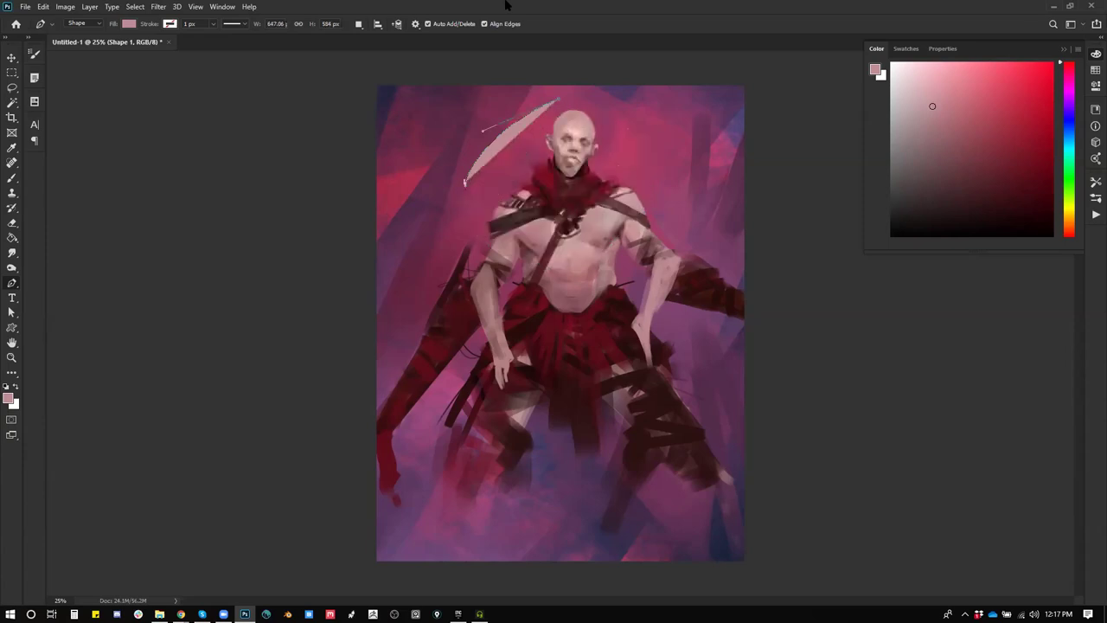
key("ctrl+z")
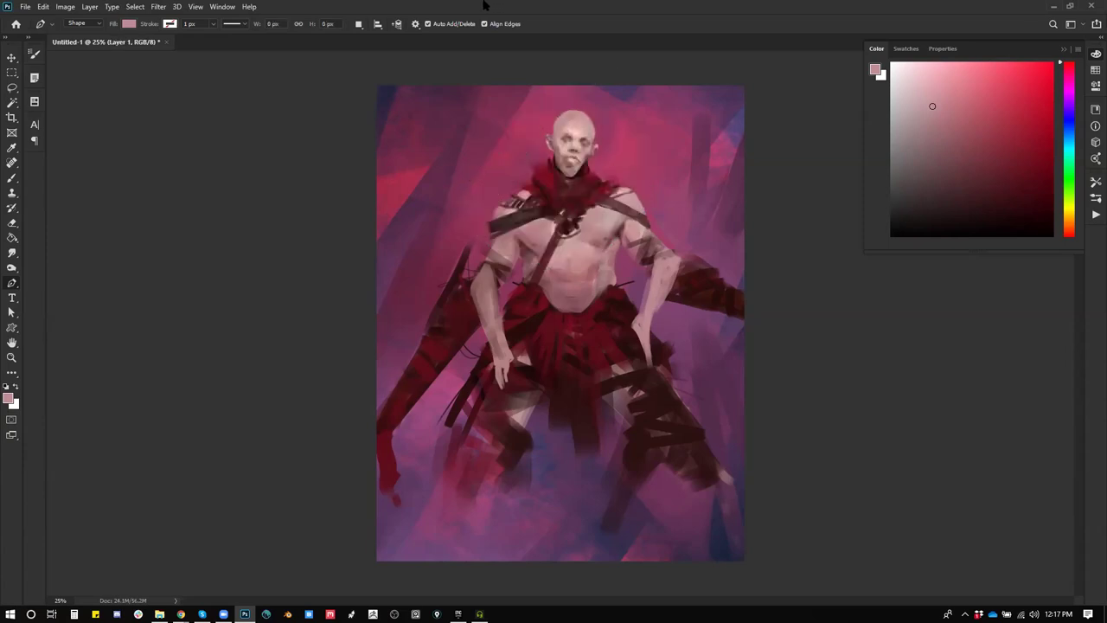
key("b")
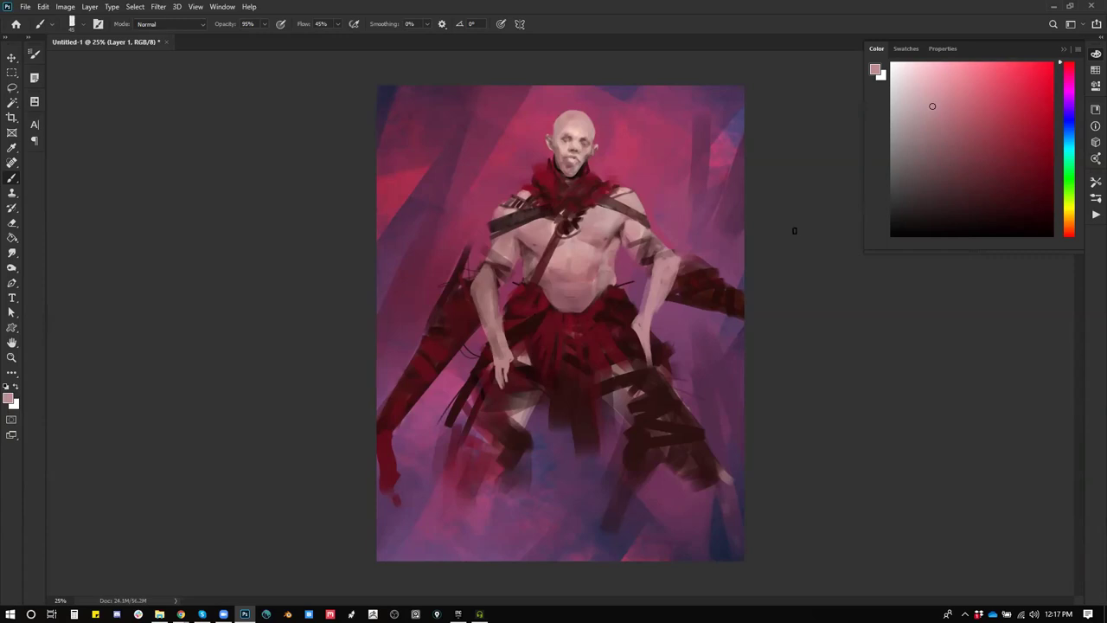
Step: Save the painting as a Photoshop file named 38 in the Art folder of _SubmissionTemp in the Robotpencil Team Folder
key("ctrl+s")
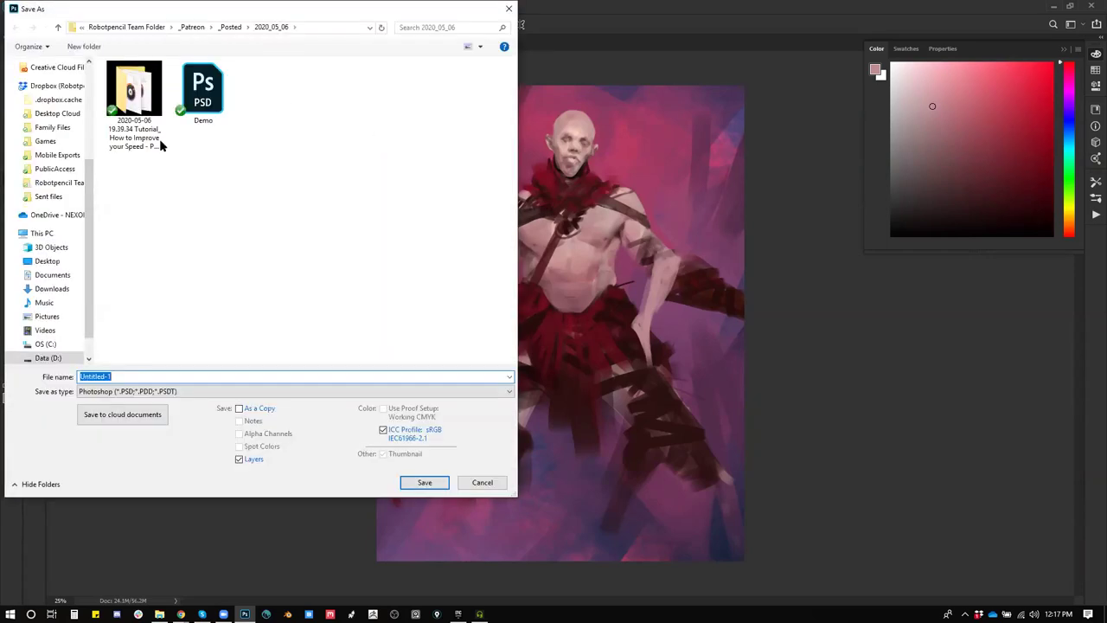
mouse_move(90, 220)
left_mouse_down()
mouse_move(89, 235)
mouse_move(92, 136)
left_mouse_up()
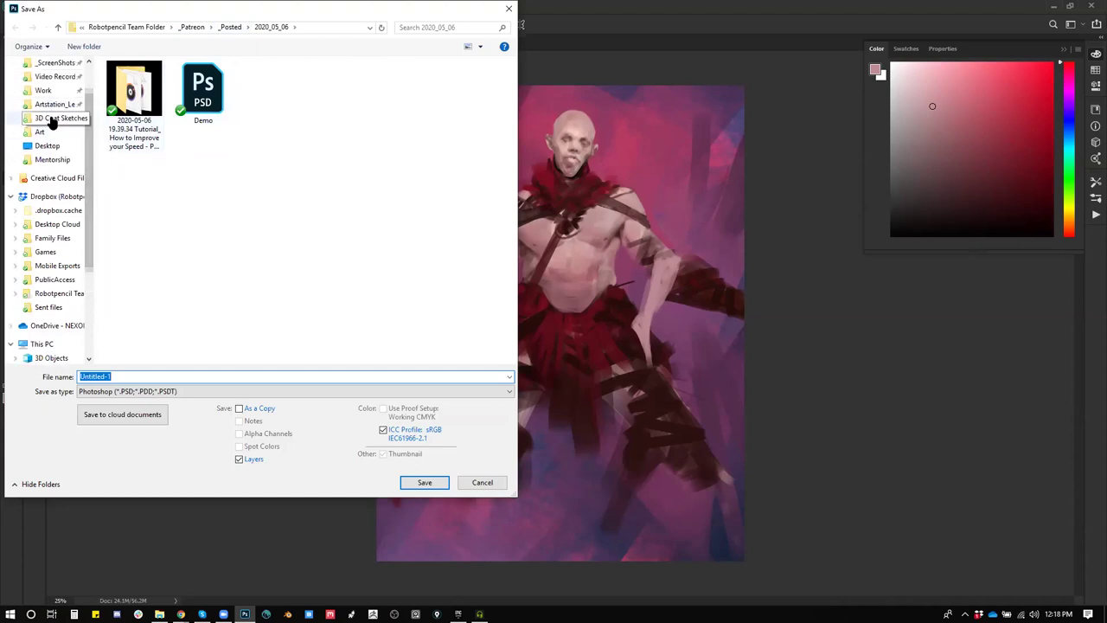
scroll(62, 165, "up", 1)
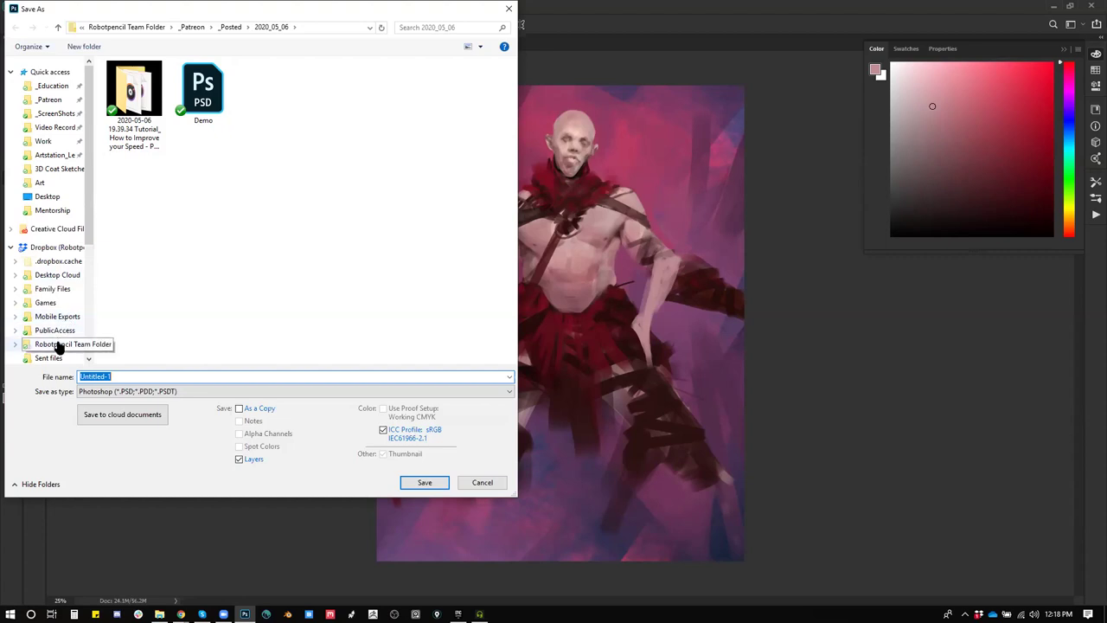
left_click(58, 346)
double_click(139, 128)
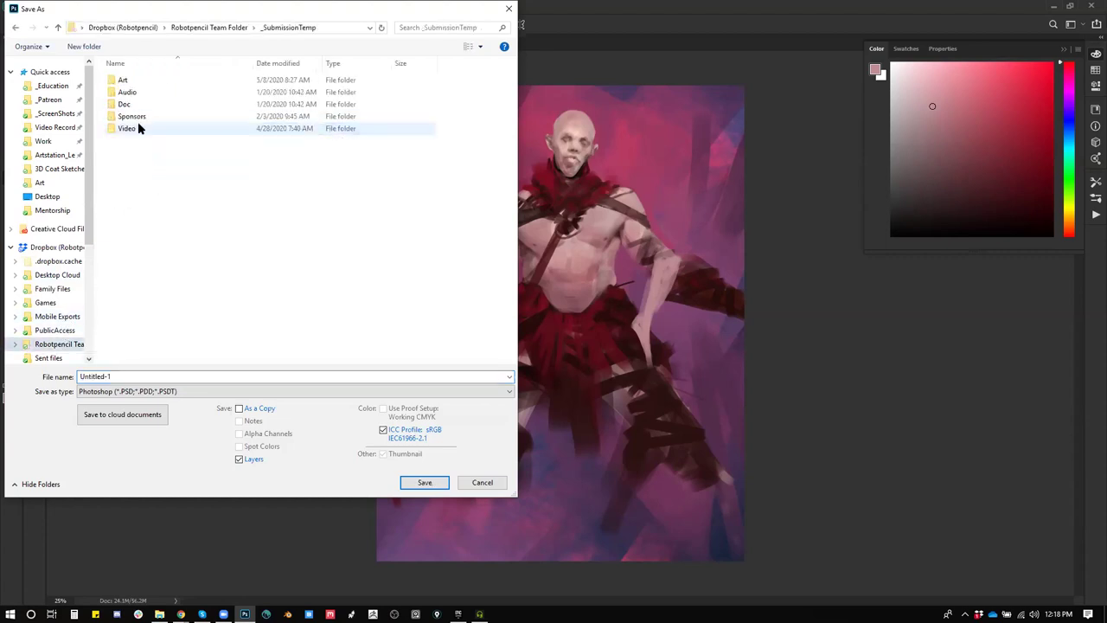
double_click(142, 83)
left_click(254, 374)
type("38")
key("Return")
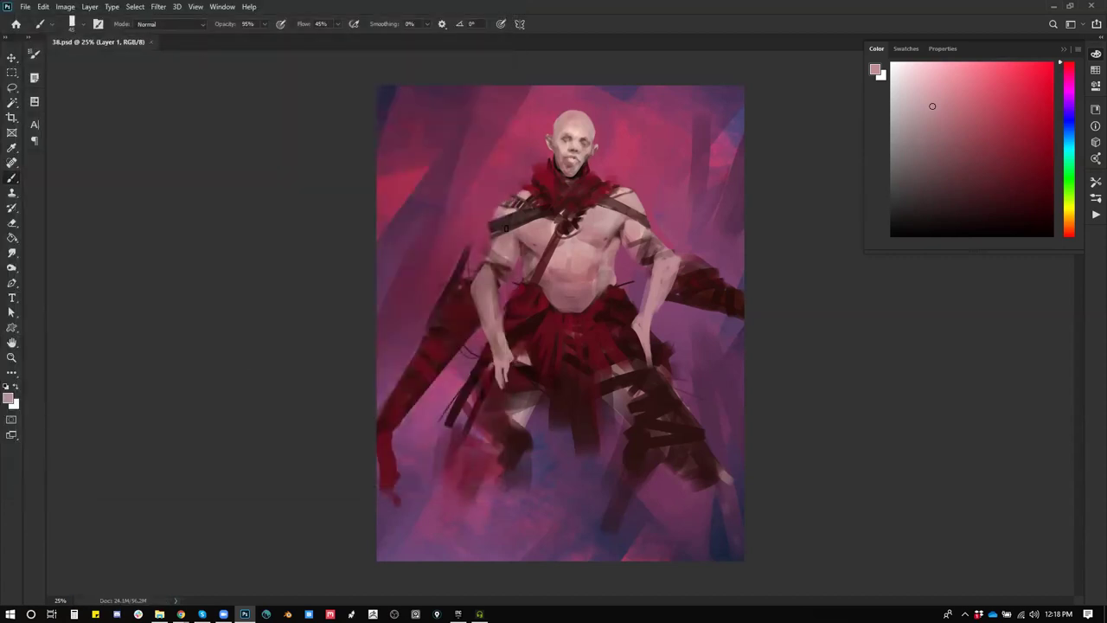
Step: Switch to 3D-Coat and start a voxel sculpting scene with the medium-sized sphere
left_click(267, 614)
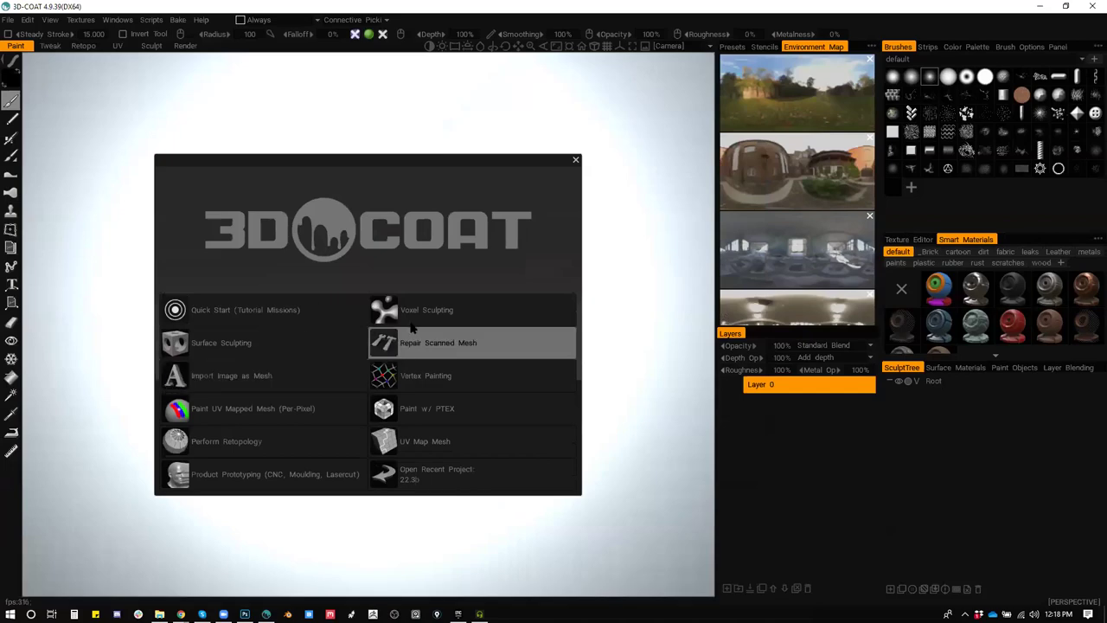
left_click(415, 315)
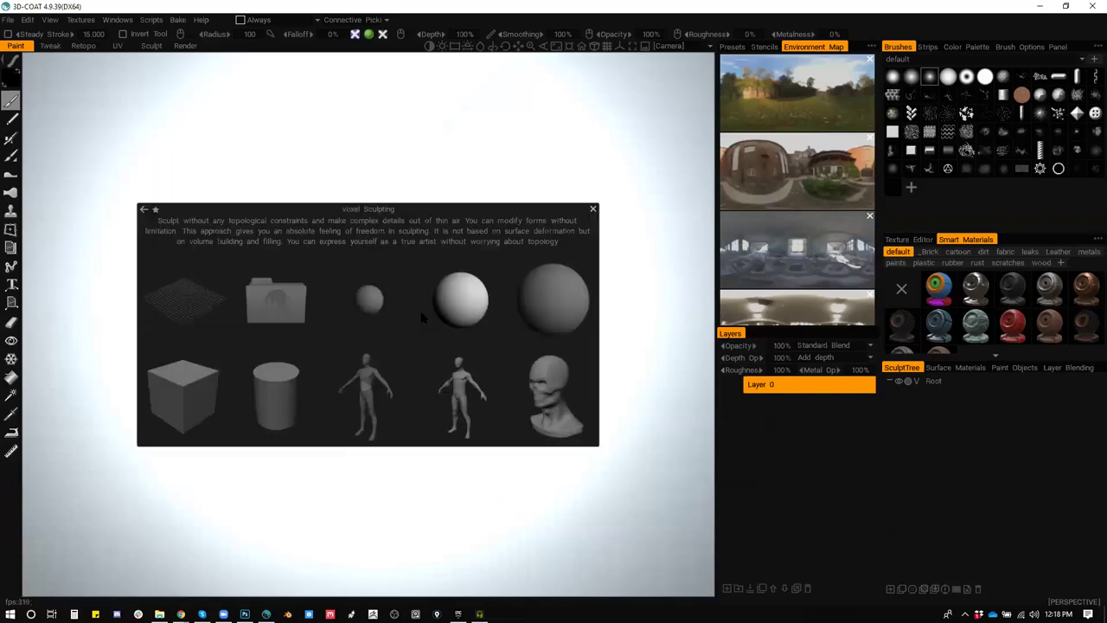
left_click(461, 300)
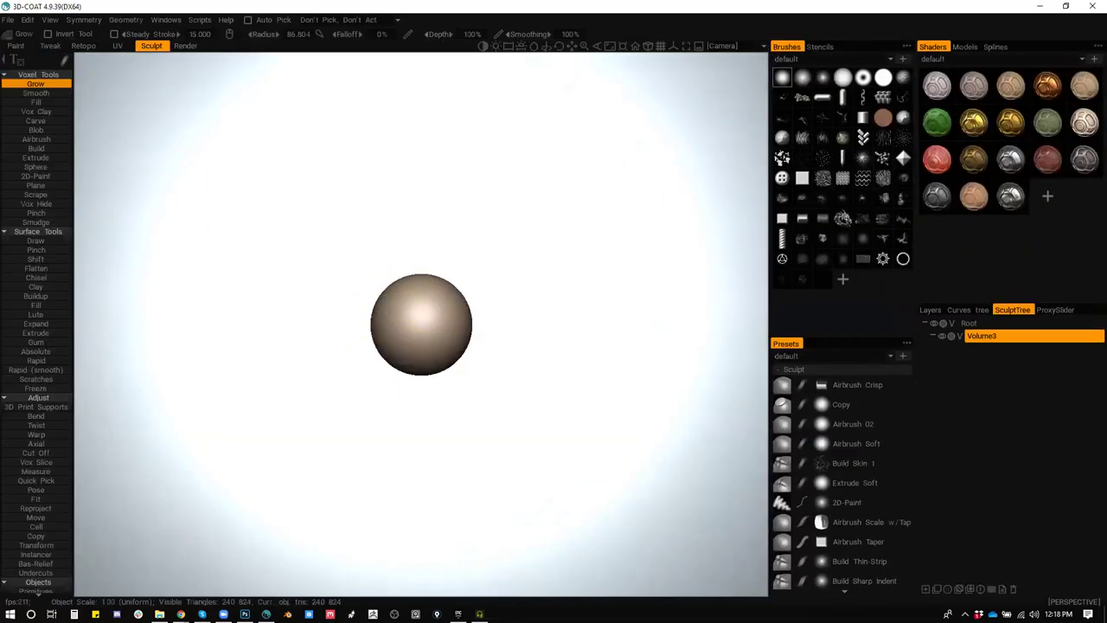
Step: Pinch creases into the sphere's front and pull its upper part outward with the Move tool into a lopsided wedge
key("1")
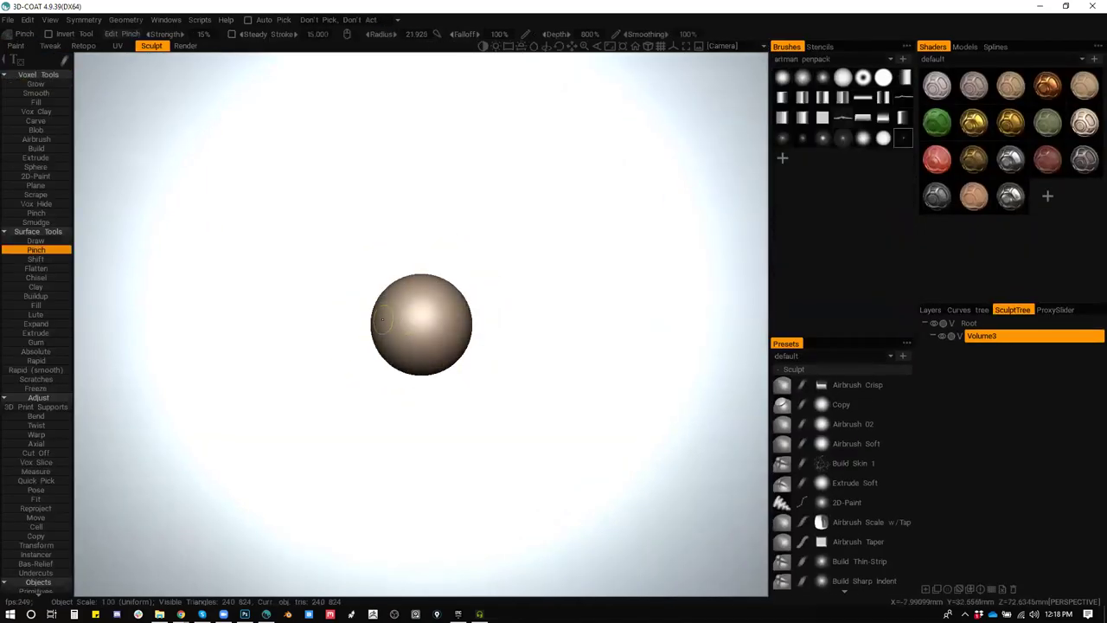
mouse_move(381, 319)
left_mouse_down()
mouse_move(412, 335)
mouse_move(418, 321)
mouse_move(451, 324)
mouse_move(434, 358)
left_mouse_up()
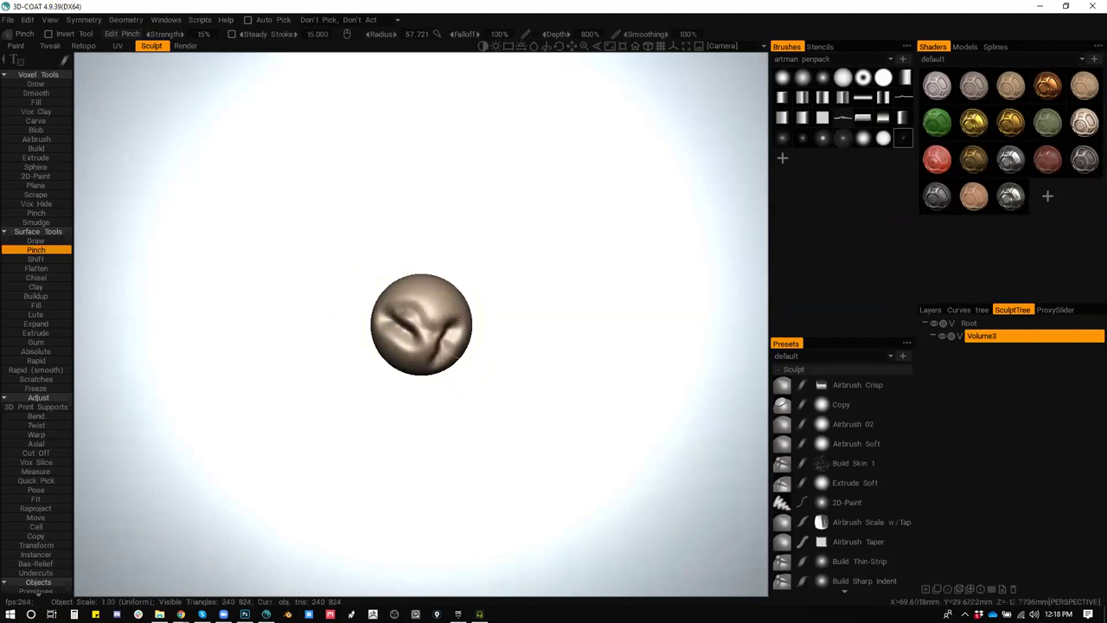
key("2")
left_click_drag(442, 287, 517, 194)
left_click_drag(433, 251, 362, 228)
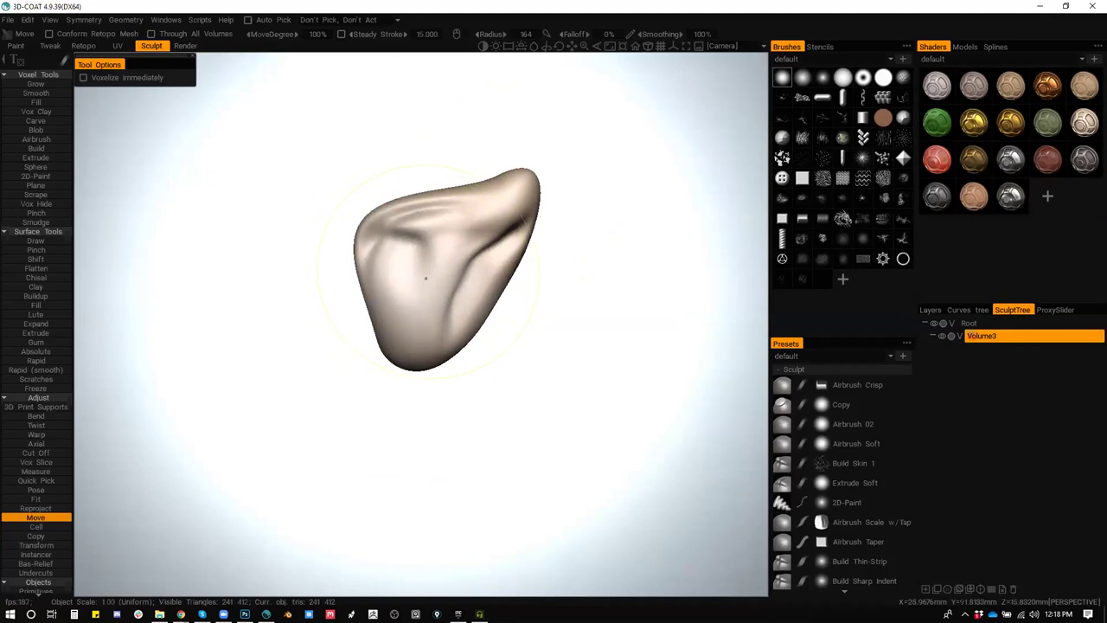
Step: Bore a round hole through the middle of the stretched form with the Grow tool
key("3")
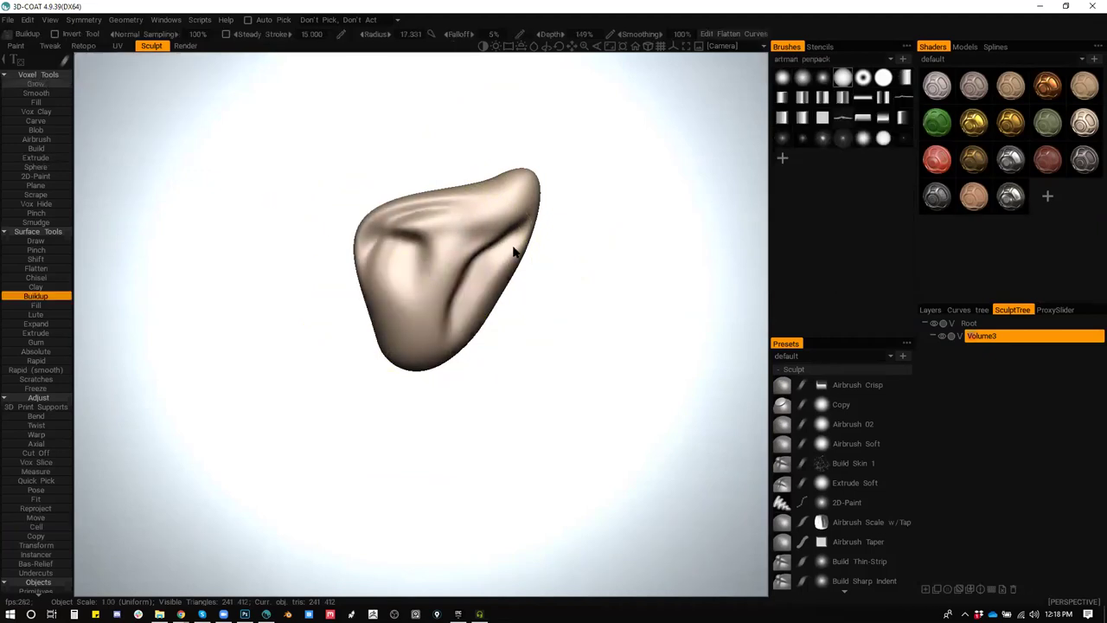
scroll(446, 260, "down", 14)
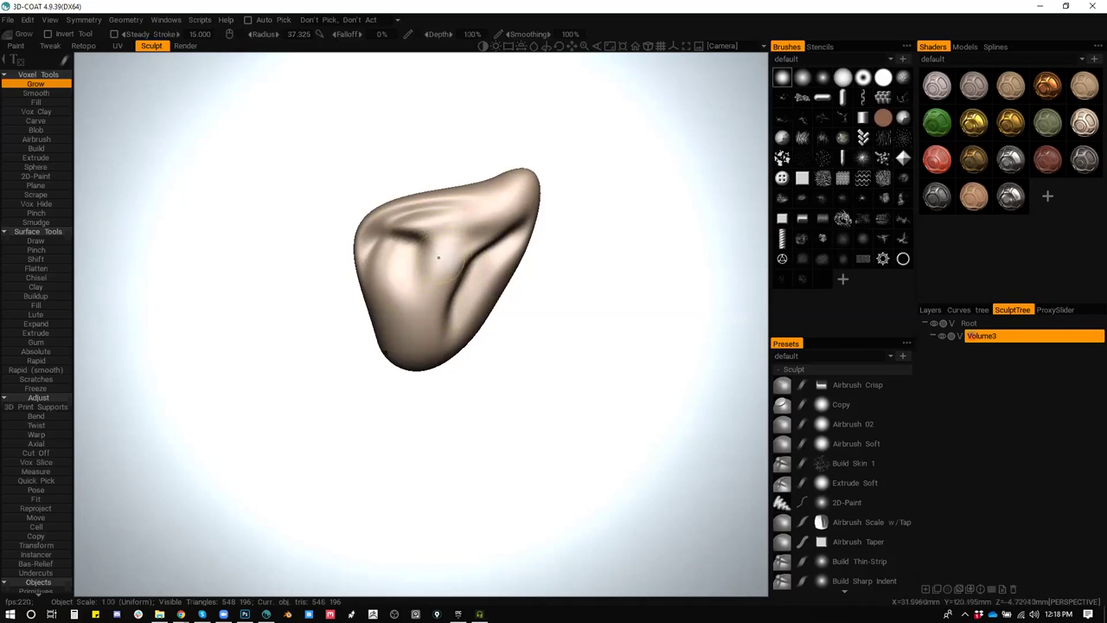
mouse_move(438, 257)
left_mouse_down()
mouse_move(446, 267)
mouse_move(490, 248)
mouse_move(709, 240)
mouse_move(449, 258)
mouse_move(303, 252)
mouse_move(433, 265)
left_mouse_up()
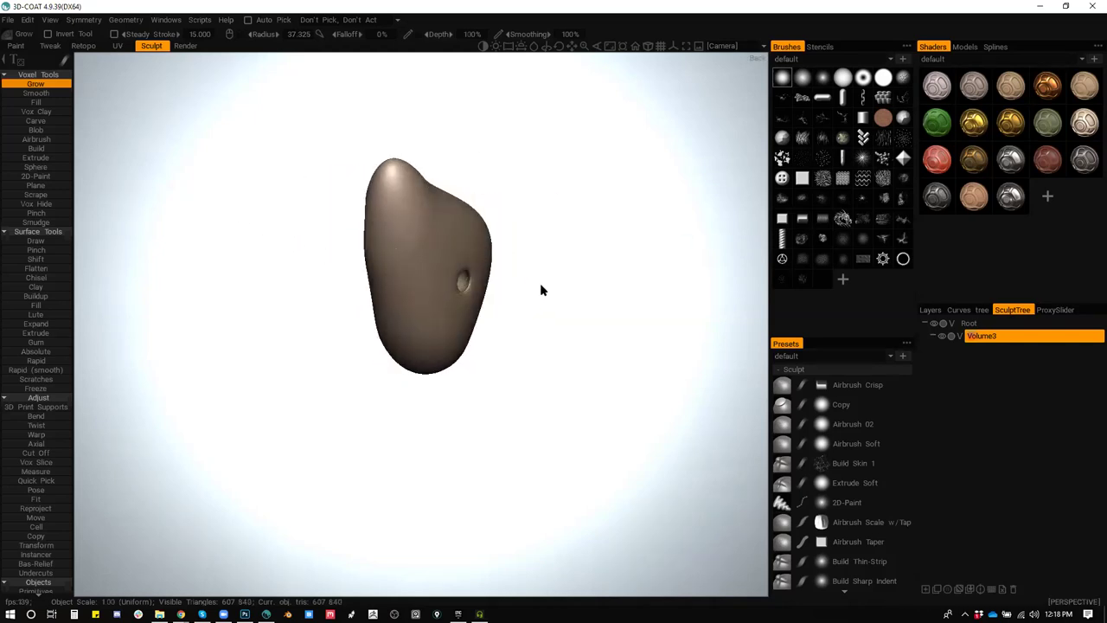
left_click_drag(540, 291, 402, 253)
key("ctrl+z")
key("ctrl+z")
key("ctrl+z")
key("ctrl+z")
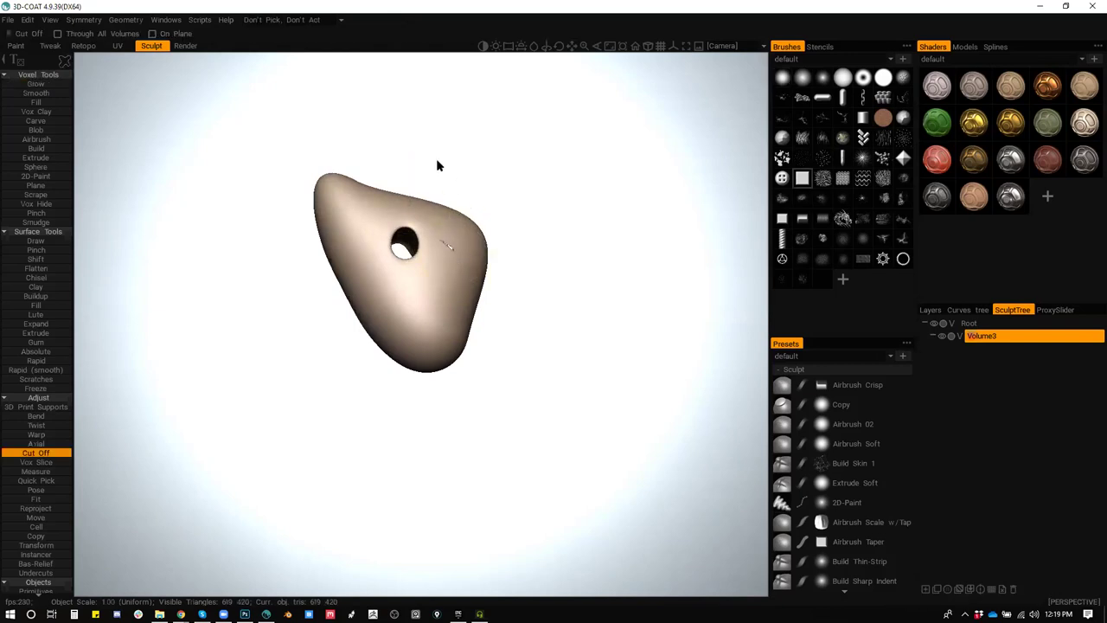
Step: Slice away the outer sides of the form around the hole with the Cut Off tool
left_click(467, 198)
left_click_drag(525, 209, 450, 158)
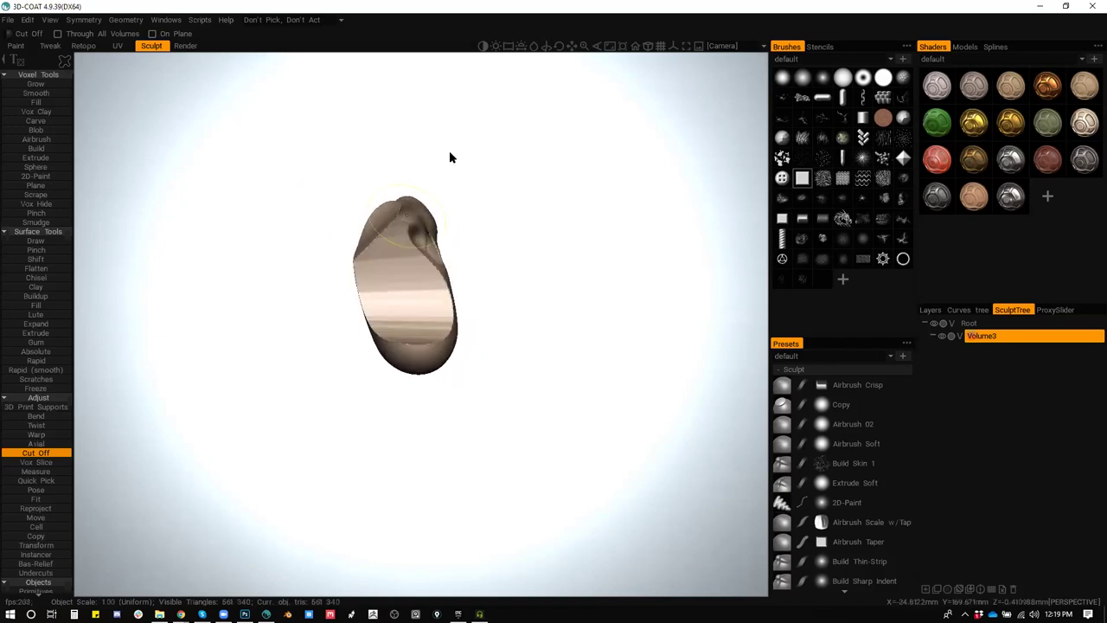
left_click_drag(525, 286, 271, 272)
Step: Build winding tubes and loose beads around the cut form with the voxel Sphere tool
left_click(36, 166)
mouse_move(355, 173)
left_mouse_down()
mouse_move(333, 229)
mouse_move(342, 277)
mouse_move(433, 458)
mouse_move(582, 212)
mouse_move(578, 177)
left_mouse_up()
mouse_move(597, 208)
left_mouse_down()
mouse_move(659, 255)
mouse_move(700, 259)
left_mouse_up()
mouse_move(434, 282)
left_mouse_down()
mouse_move(654, 216)
mouse_move(587, 429)
left_mouse_up()
left_click_drag(313, 447, 218, 296)
left_click(235, 270)
left_click(254, 236)
left_click(379, 134)
left_click_drag(486, 100, 511, 95)
mouse_move(510, 97)
left_mouse_down()
mouse_move(506, 254)
mouse_move(384, 277)
mouse_move(222, 250)
mouse_move(395, 265)
mouse_move(333, 227)
mouse_move(389, 321)
mouse_move(333, 282)
left_mouse_up()
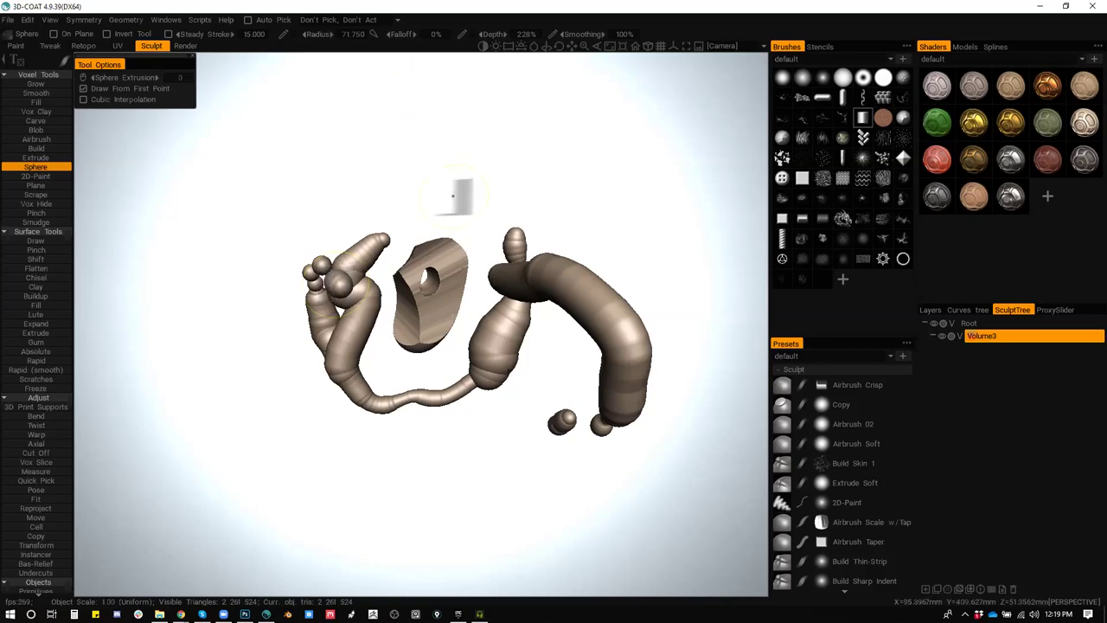
Step: Look over the test sculpt from several angles and close the scene without saving it
mouse_move(566, 208)
left_mouse_down()
mouse_move(491, 198)
mouse_move(536, 203)
mouse_move(575, 147)
left_mouse_up()
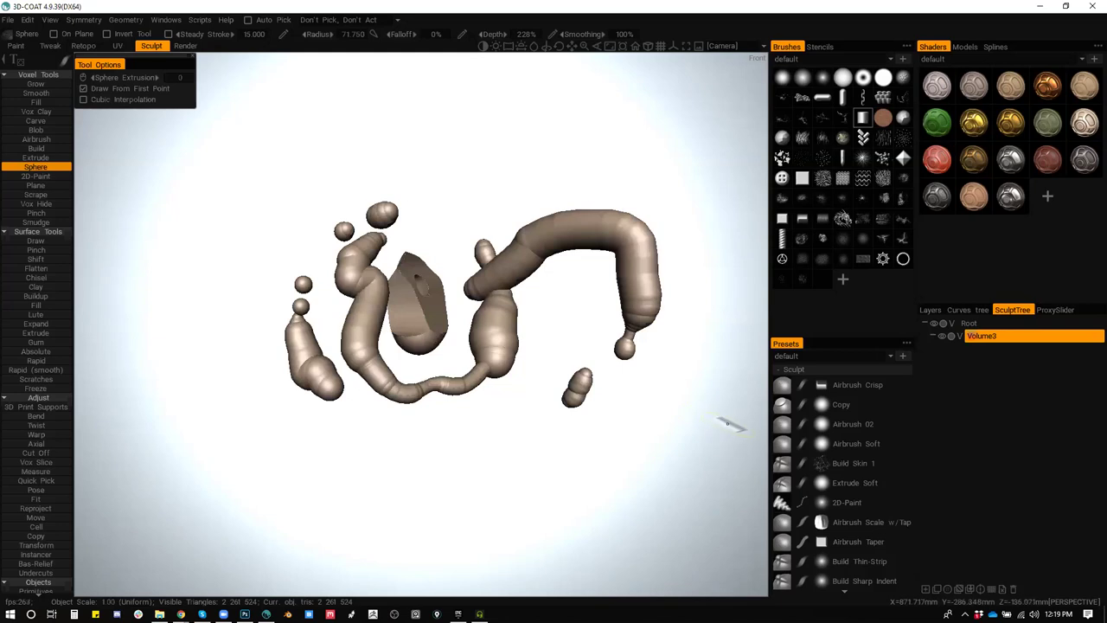
mouse_move(725, 396)
left_mouse_down()
mouse_move(574, 439)
mouse_move(467, 416)
left_mouse_up()
scroll(397, 289, "down", 1)
scroll(398, 289, "up", 2)
scroll(383, 247, "down", 1)
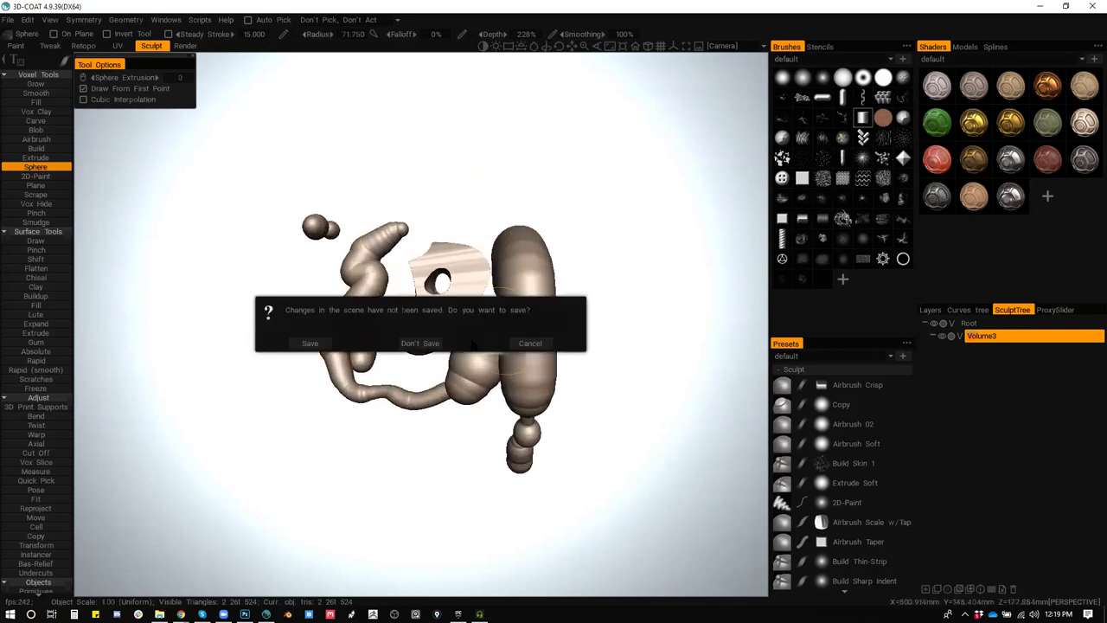
left_click(423, 344)
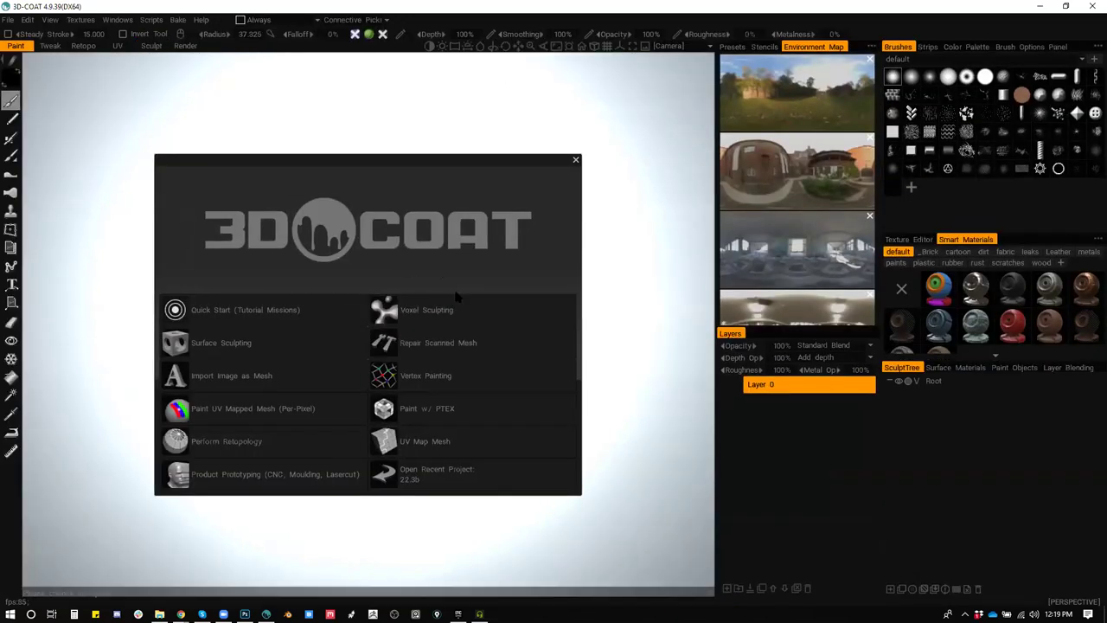
Step: Start a new voxel sculpting scene from the cube, apply the primitive to the volume and choose the Buildup tool
left_click(456, 303)
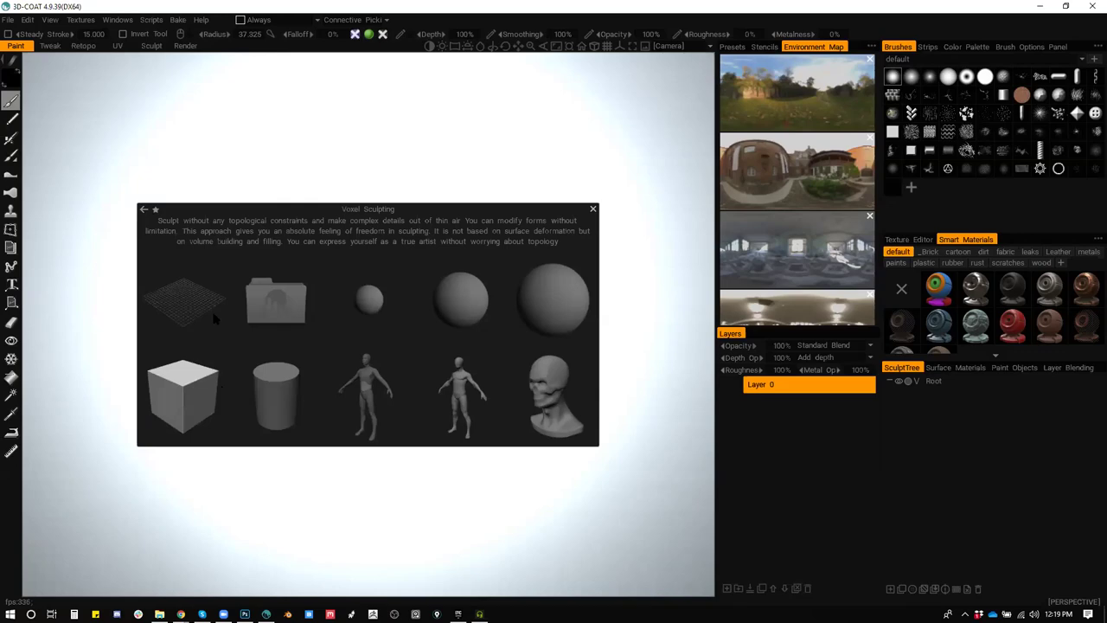
left_click(192, 395)
left_click_drag(421, 337, 314, 402)
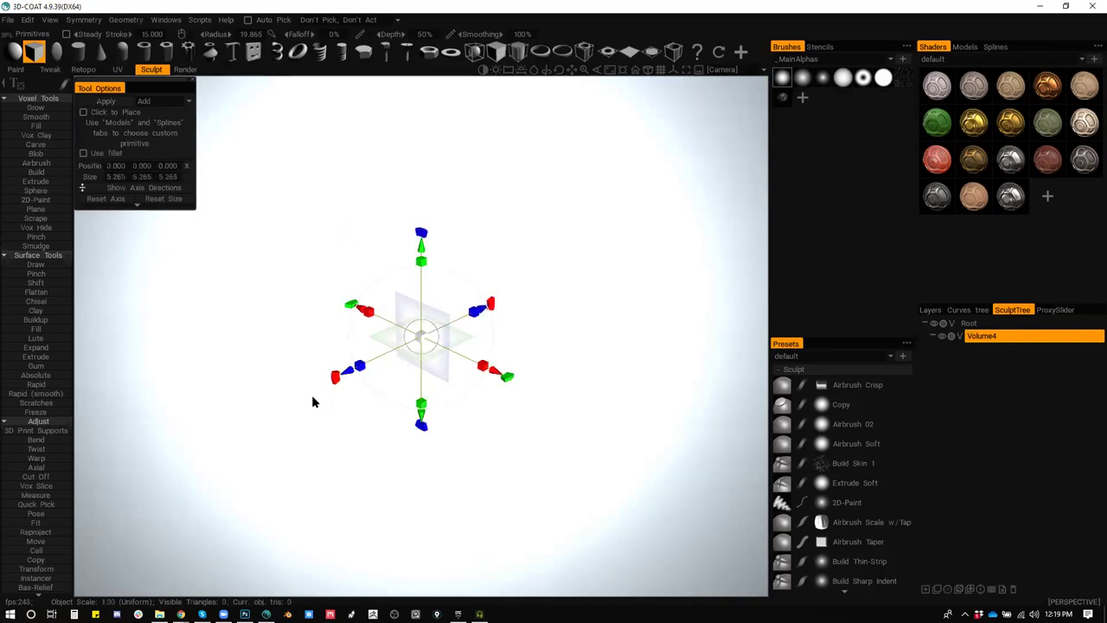
left_click(104, 101)
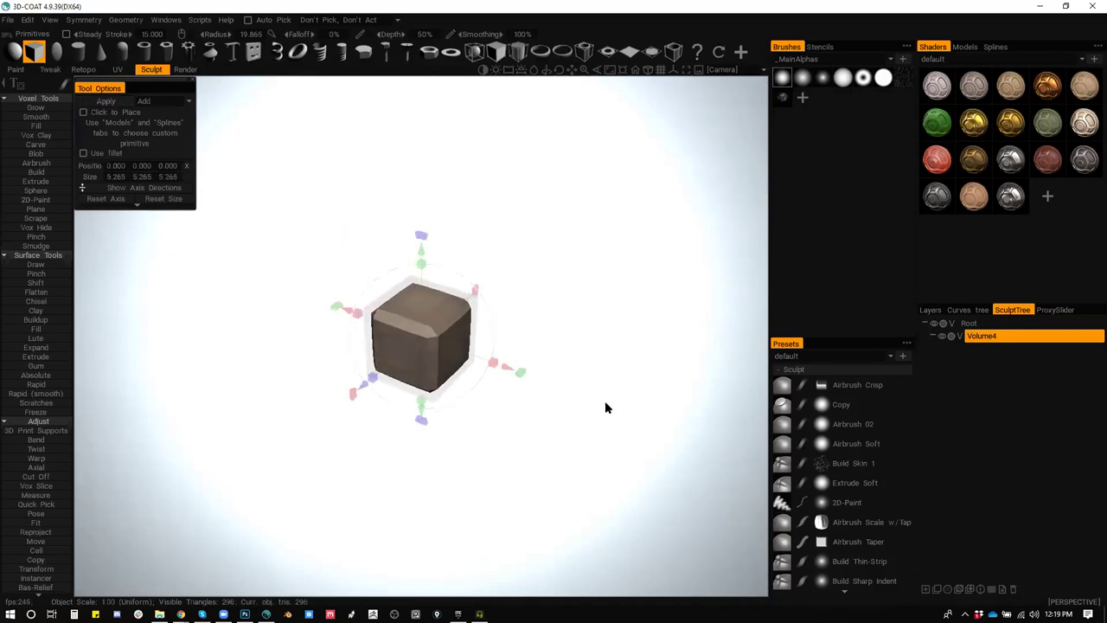
key("Escape")
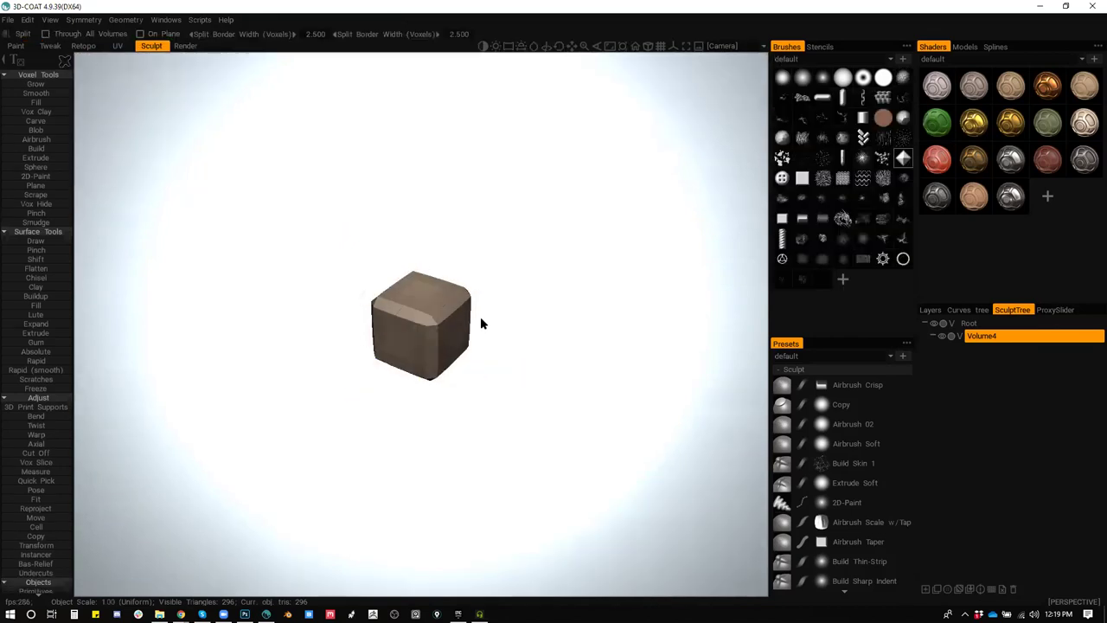
key("b")
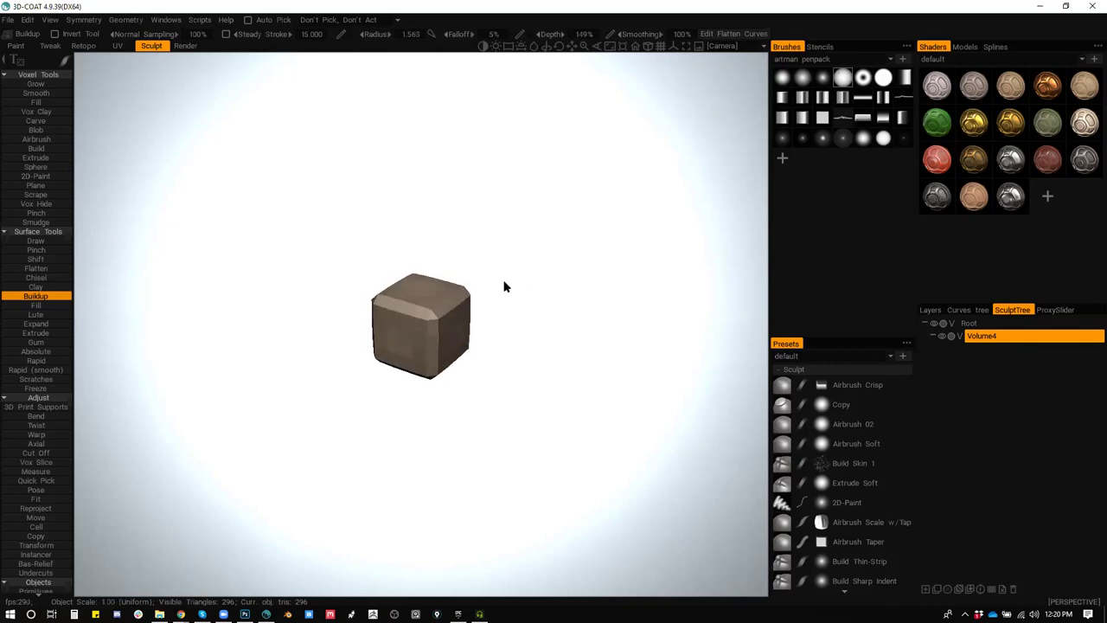
Step: Resample the cube volume to a higher poly count
key("Return")
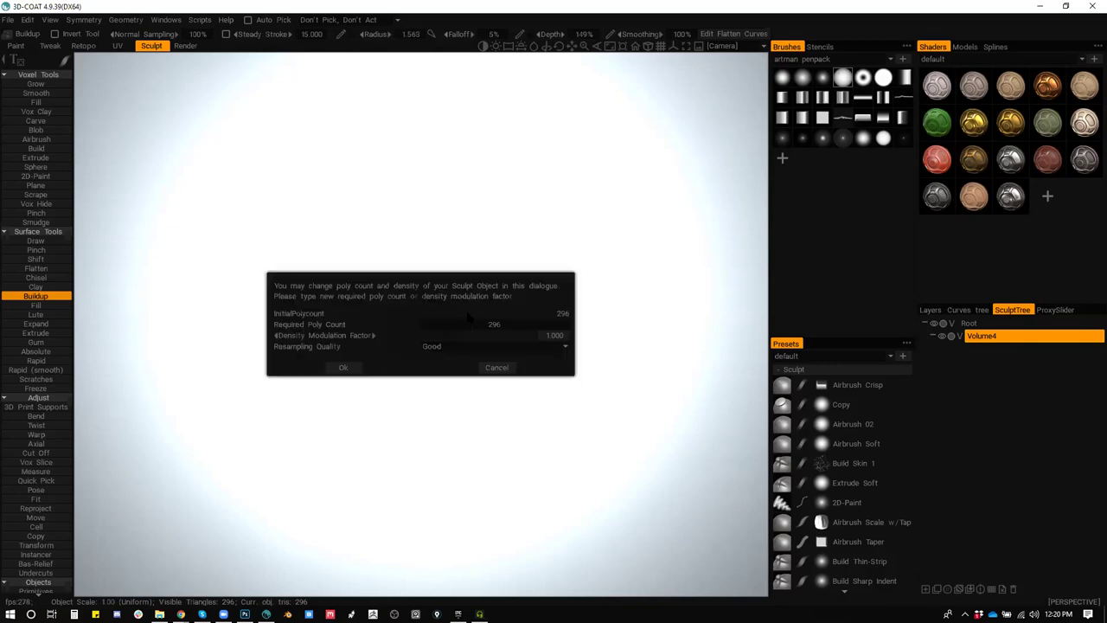
left_click(346, 369)
scroll(450, 339, "up", 5)
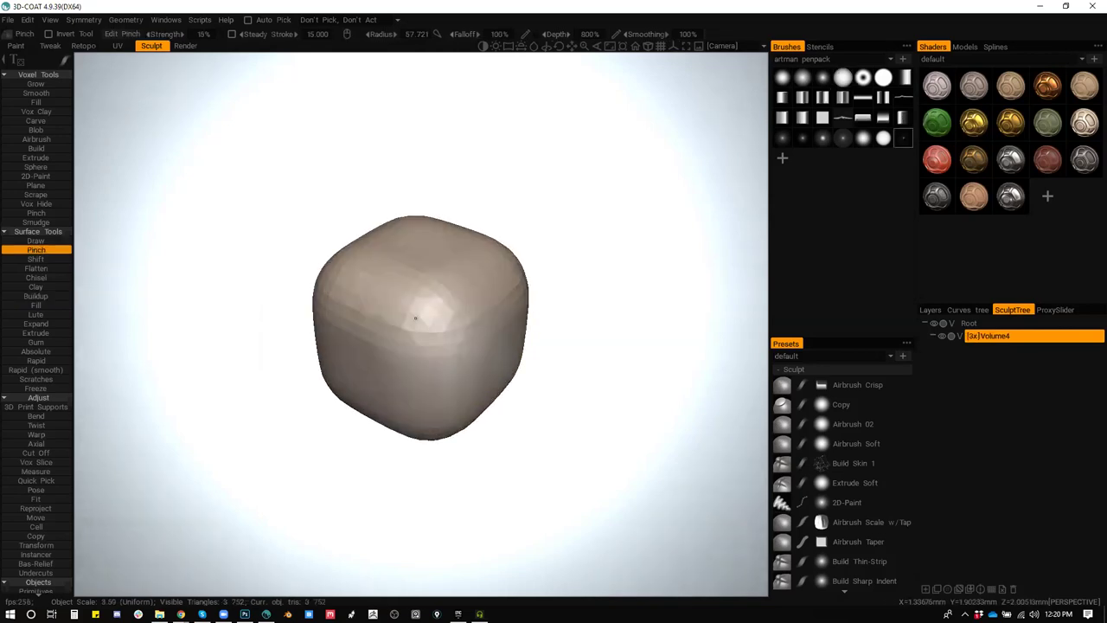
Step: Carve a rough jagged groove across the front of the rounded cube with the surface Pinch tool
scroll(415, 319, "down", 8)
scroll(434, 325, "down", 5)
mouse_move(472, 282)
left_mouse_down()
mouse_move(380, 356)
mouse_move(367, 353)
left_mouse_up()
left_click_drag(474, 346, 522, 313)
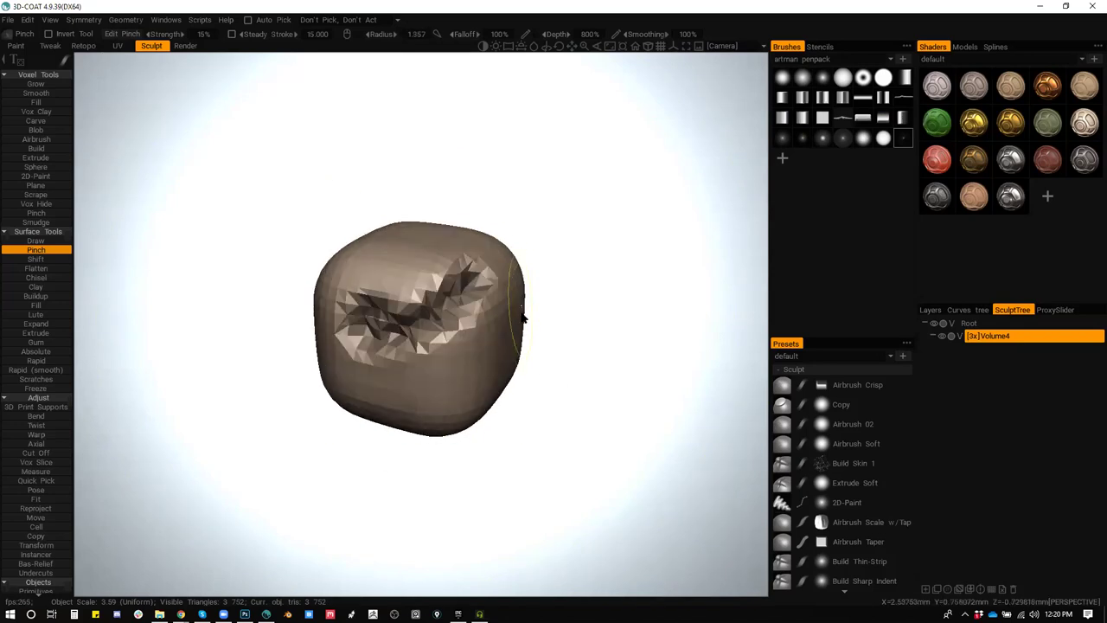
Step: Resample the pinched cube twice, raising its density modulation factor each time
key("Return")
left_click_drag(455, 335, 479, 335)
left_click(350, 367)
key("ctrl+r")
mouse_move(552, 335)
left_mouse_down()
mouse_move(444, 339)
mouse_move(459, 322)
mouse_move(435, 327)
mouse_move(423, 361)
mouse_move(491, 322)
mouse_move(458, 269)
mouse_move(519, 321)
mouse_move(469, 315)
left_mouse_up()
left_click(349, 369)
Step: Sculpt further grooves into the top, side and front of the denser form
left_click_drag(440, 252, 398, 275)
mouse_move(354, 339)
left_mouse_down()
mouse_move(371, 369)
mouse_move(390, 359)
left_mouse_up()
mouse_move(400, 422)
left_mouse_down()
mouse_move(502, 343)
mouse_move(467, 316)
left_mouse_up()
Step: Scale the whole volume up uniformly with the Transform tool
scroll(418, 276, "down", 5)
left_click_drag(418, 281, 411, 350)
scroll(410, 350, "down", 3)
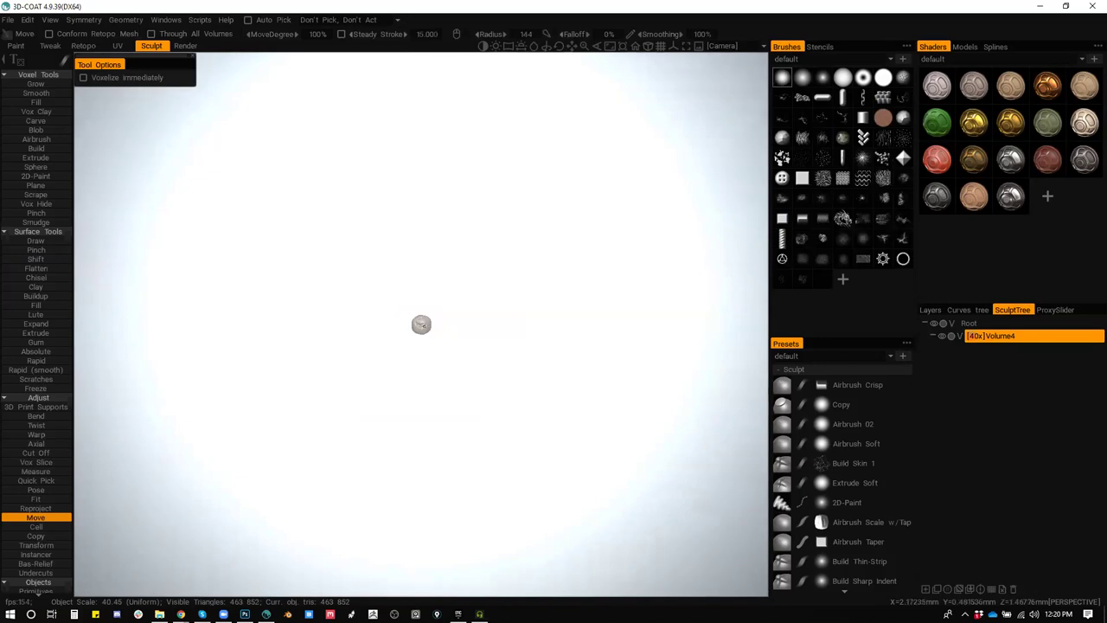
left_click_drag(425, 299, 418, 322)
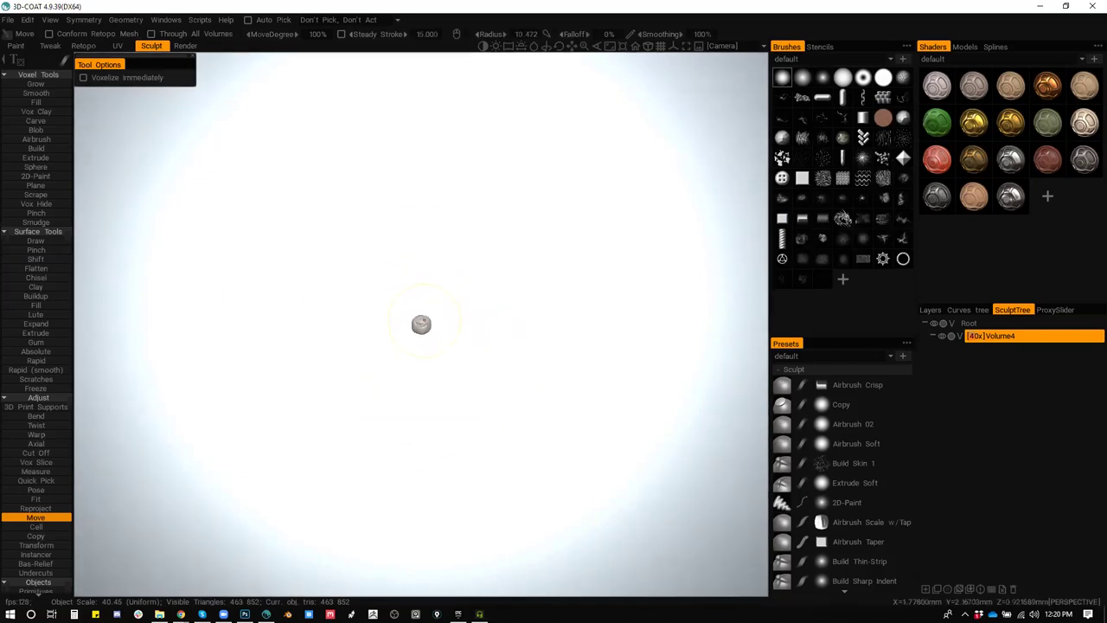
key("t")
left_click_drag(421, 324, 598, 237)
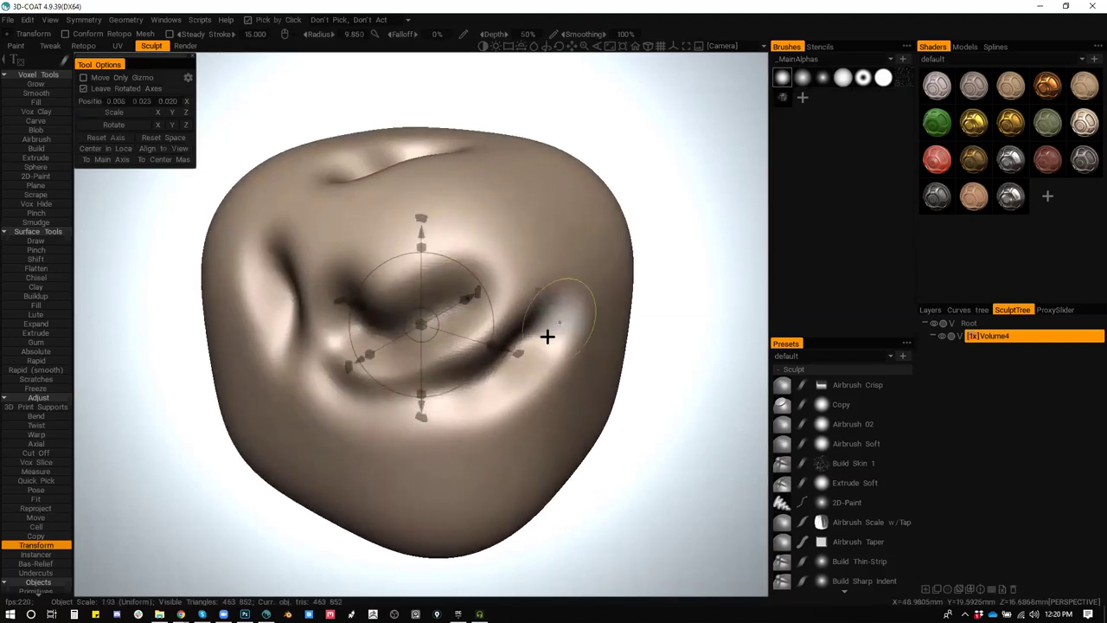
left_click_drag(546, 336, 523, 276)
Step: Try Pinch strokes on the upper front of the enlarged form and resample it to a higher poly count
key("p")
mouse_move(508, 228)
left_mouse_down()
mouse_move(471, 270)
mouse_move(452, 290)
left_mouse_up()
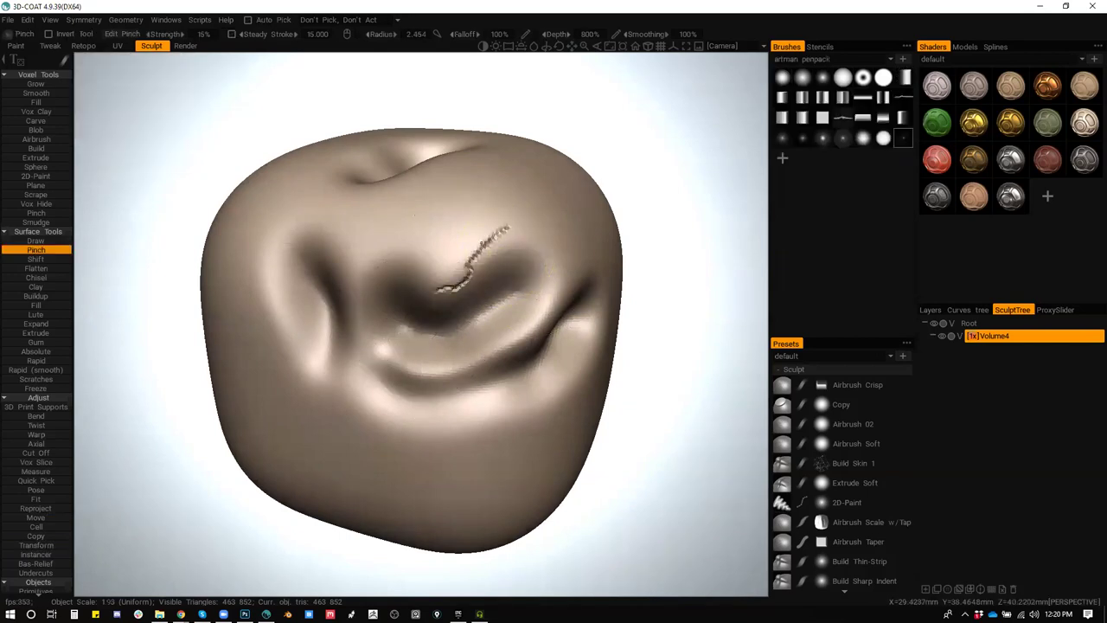
mouse_move(521, 218)
left_mouse_down()
mouse_move(415, 298)
mouse_move(485, 251)
mouse_move(562, 285)
mouse_move(507, 301)
left_mouse_up()
key("ctrl+r")
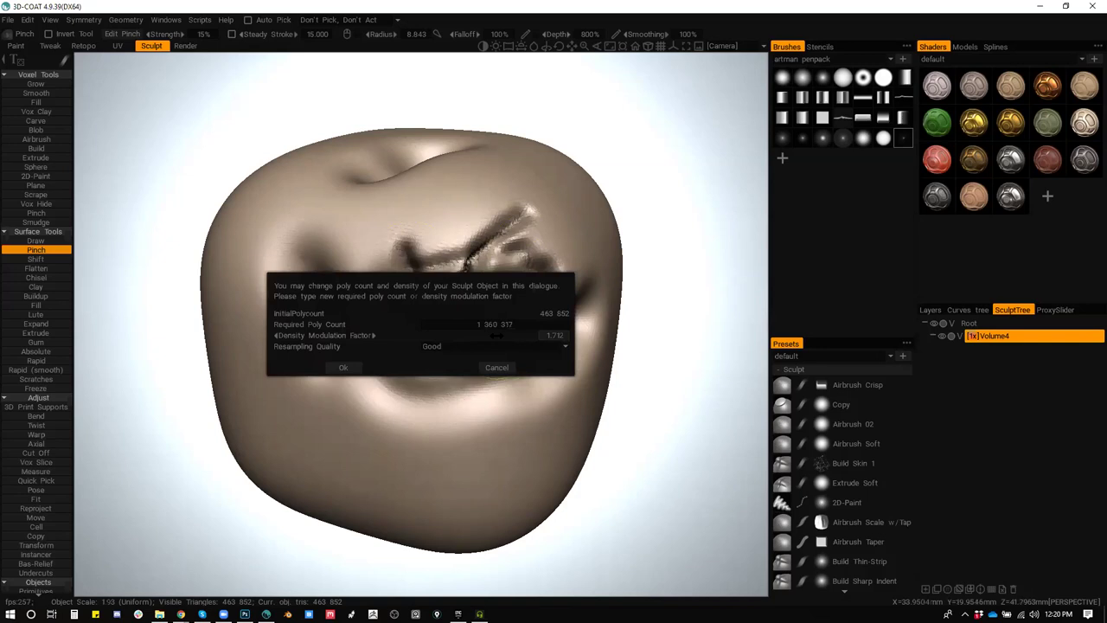
key("Return")
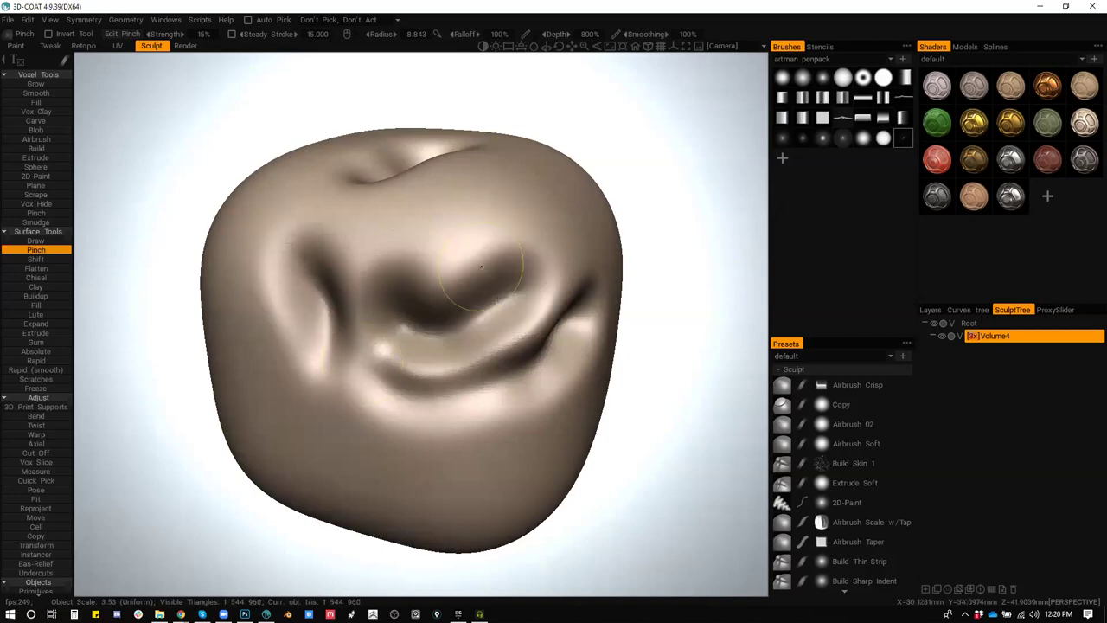
Step: Pinch small curled creases into the upper front groove of the resampled form
mouse_move(486, 277)
left_mouse_down()
mouse_move(372, 267)
mouse_move(463, 274)
mouse_move(515, 264)
mouse_move(435, 203)
mouse_move(433, 296)
left_mouse_up()
mouse_move(433, 295)
left_mouse_down()
mouse_move(475, 301)
mouse_move(489, 288)
mouse_move(480, 264)
mouse_move(507, 276)
mouse_move(510, 296)
left_mouse_up()
scroll(494, 302, "up", 6)
scroll(490, 288, "down", 10)
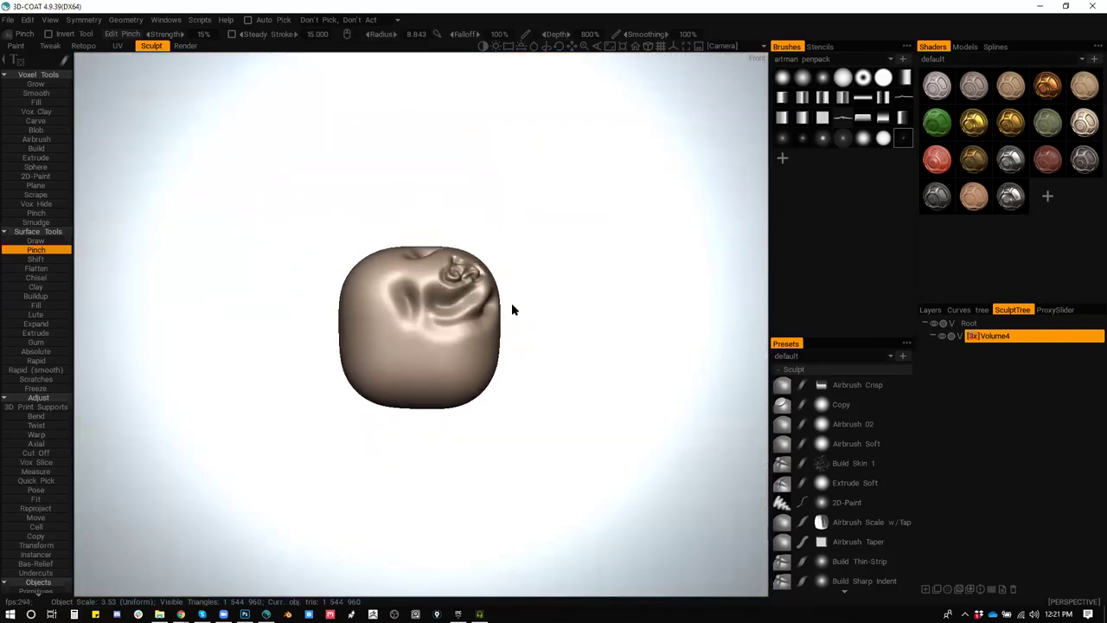
Step: Stretch the form non-uniformly into a long, flattened ellipsoid with the Transform tool
key("t")
left_click_drag(509, 324, 791, 296)
left_click_drag(633, 410, 459, 268)
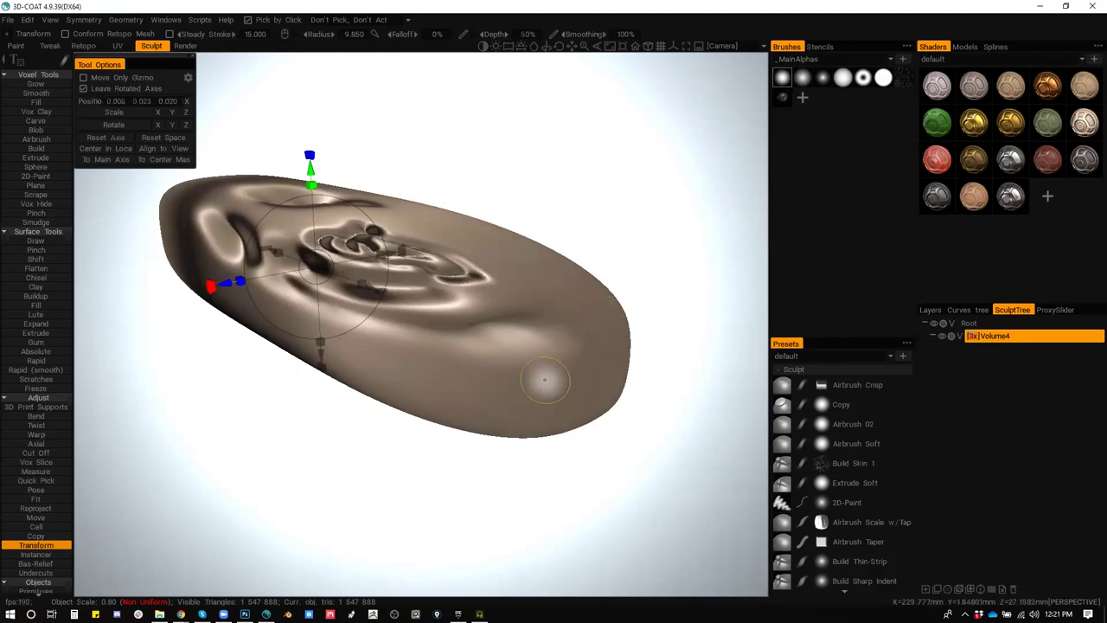
key("ctrl+z")
key("ctrl+z")
key("ctrl+z")
left_click_drag(588, 338, 509, 336)
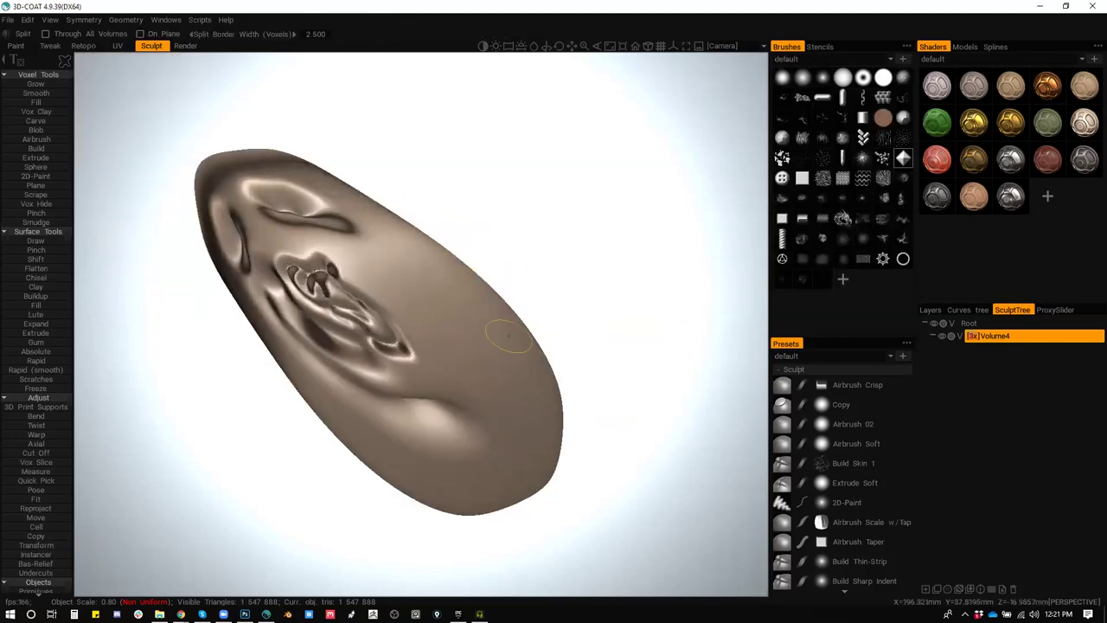
key("ctrl+z")
Step: Pinch rough marks into the smooth area beside the creases and resample the stretched form with a changed density factor
mouse_move(453, 354)
left_mouse_down()
mouse_move(470, 377)
mouse_move(441, 324)
mouse_move(493, 360)
mouse_move(442, 355)
mouse_move(501, 373)
left_mouse_up()
key("Return")
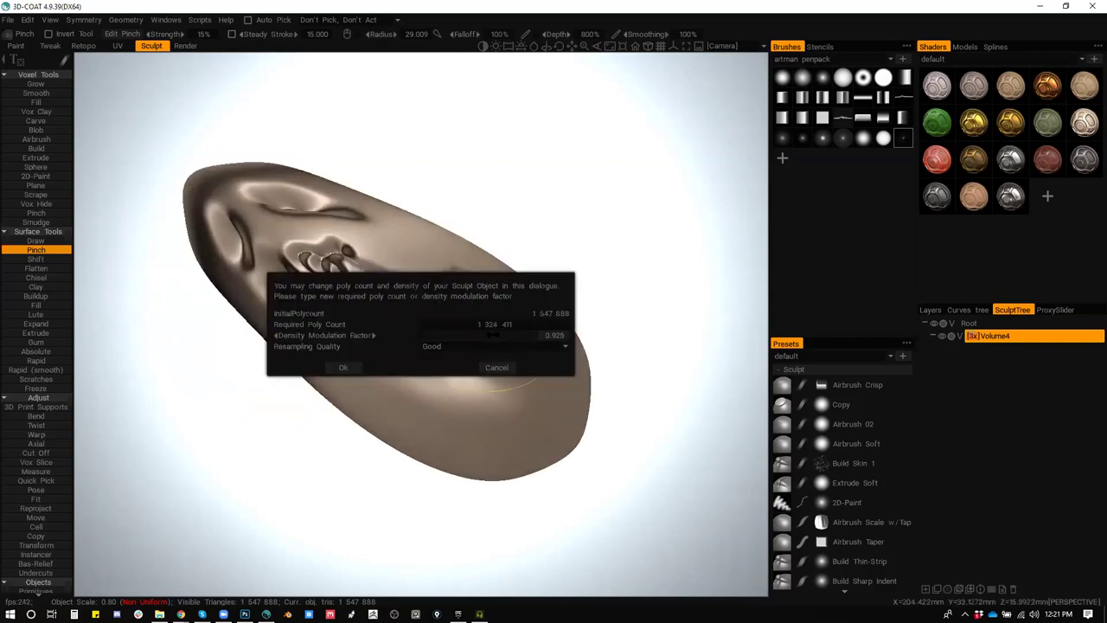
left_click(344, 368)
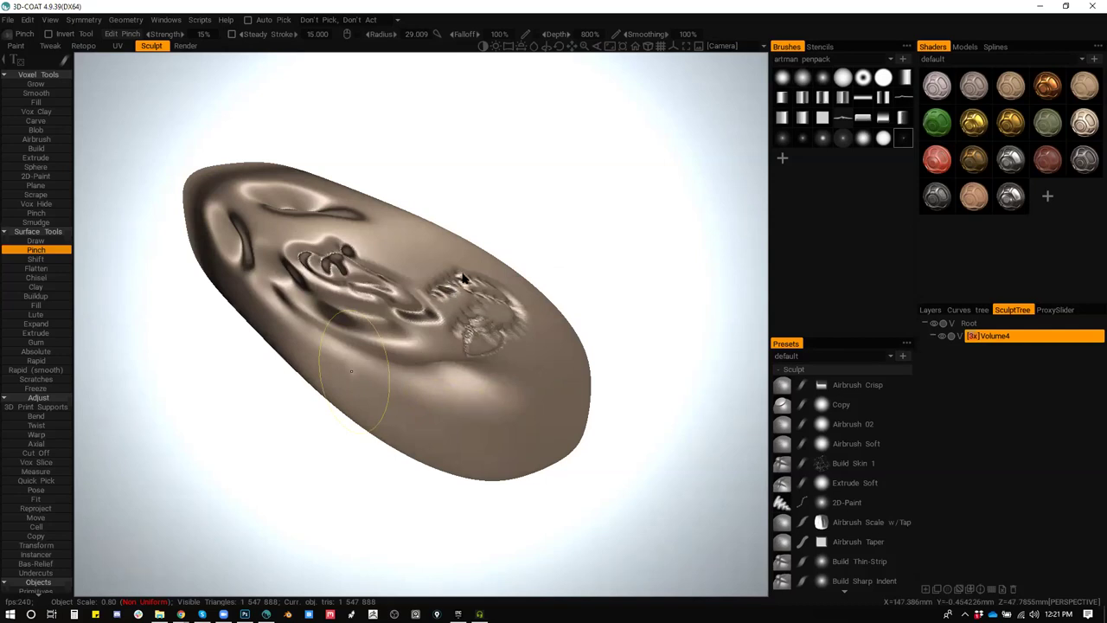
left_click_drag(459, 324, 471, 300)
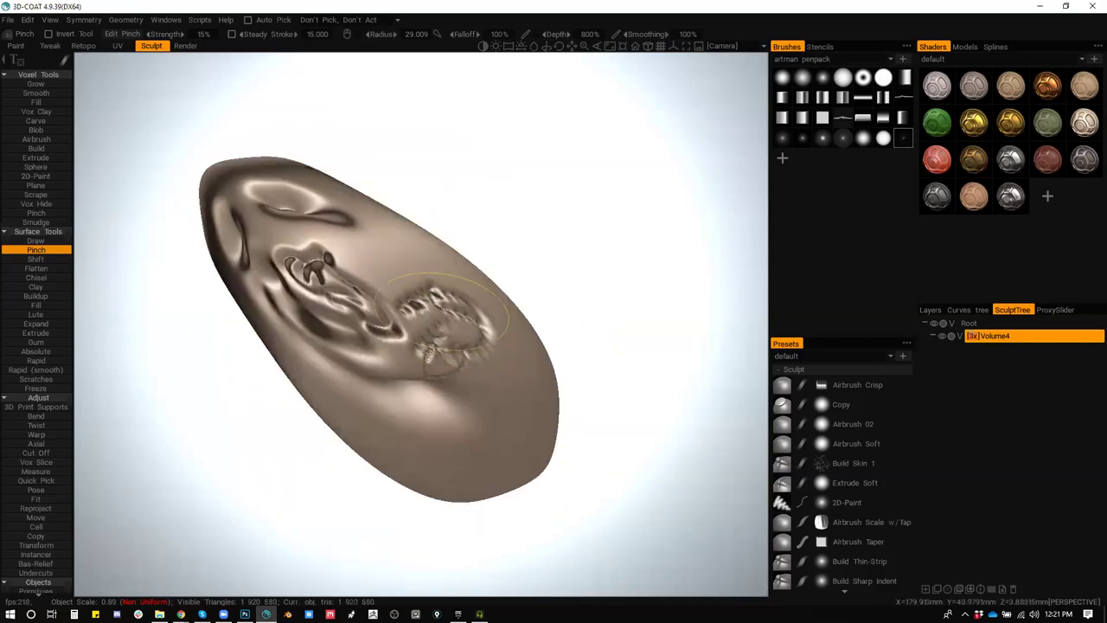
Step: Enlarge the Buildup brush and build up material above the rough pinch marks on the stretched form
key("b")
scroll(414, 286, "up", 4)
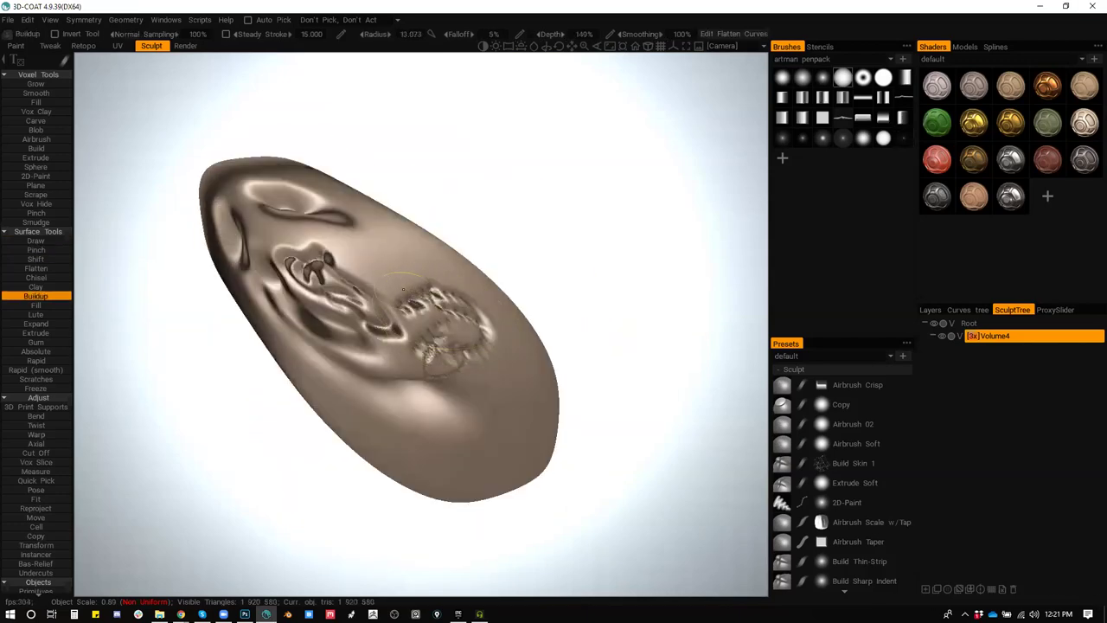
key("bracketright")
key("bracketright")
key("bracketright")
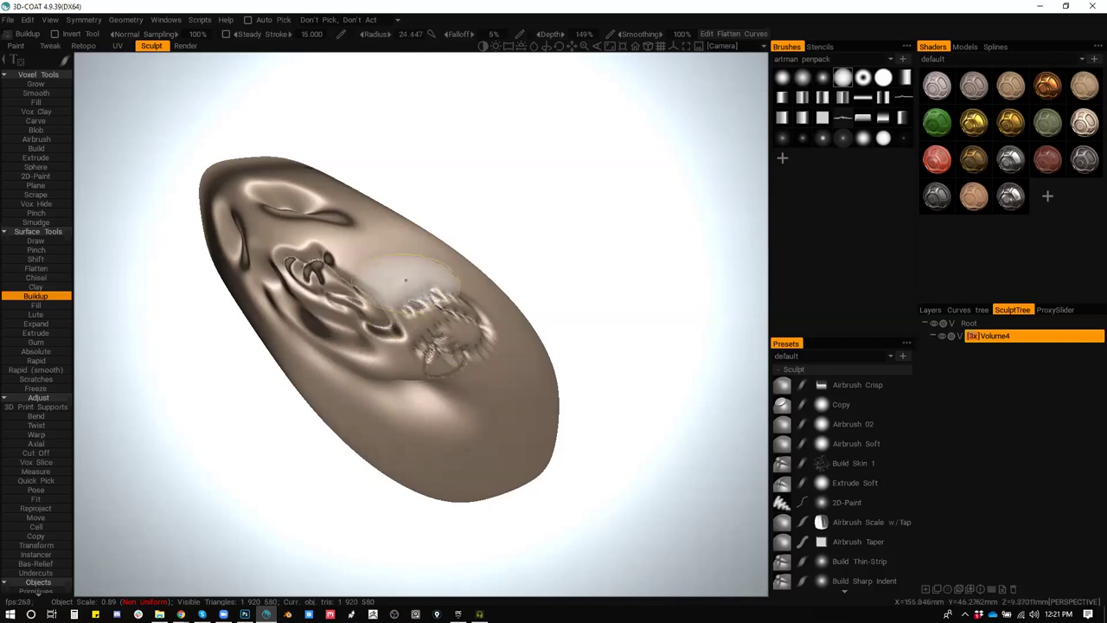
mouse_move(422, 262)
left_mouse_down()
mouse_move(395, 289)
mouse_move(441, 266)
mouse_move(417, 298)
mouse_move(490, 355)
mouse_move(475, 368)
mouse_move(441, 365)
mouse_move(403, 335)
mouse_move(358, 356)
mouse_move(407, 382)
mouse_move(445, 329)
mouse_move(466, 321)
mouse_move(451, 358)
mouse_move(442, 292)
left_mouse_up()
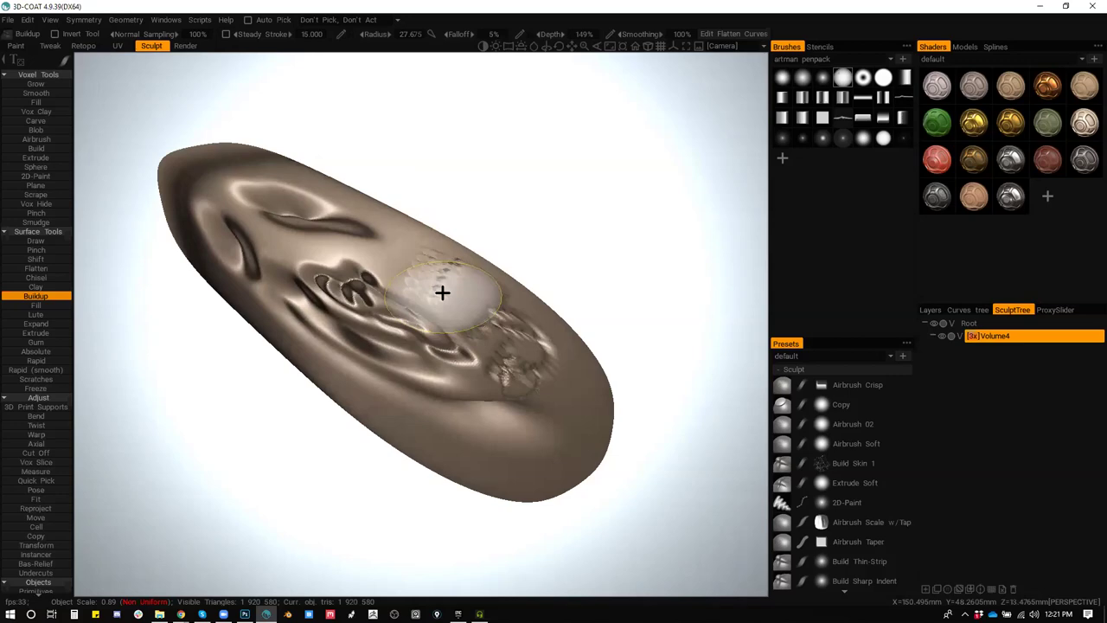
Step: Examine the stretched form's mesh density around the sculpted marks in flat shading with the wireframe on
key("1")
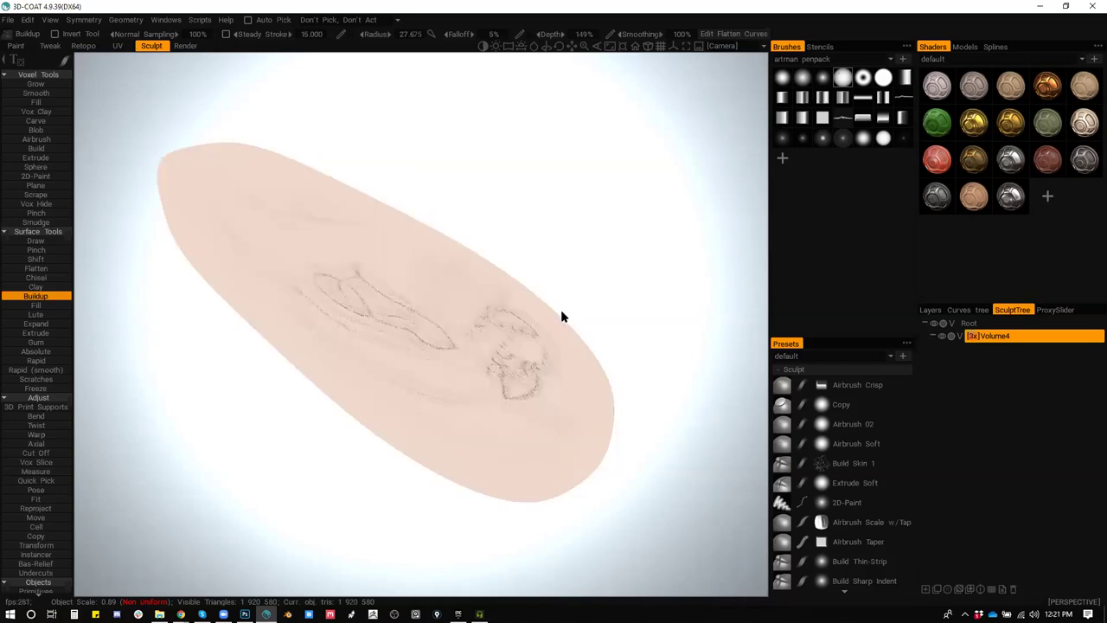
scroll(562, 318, "up", 5)
key("w")
left_click_drag(502, 364, 513, 373)
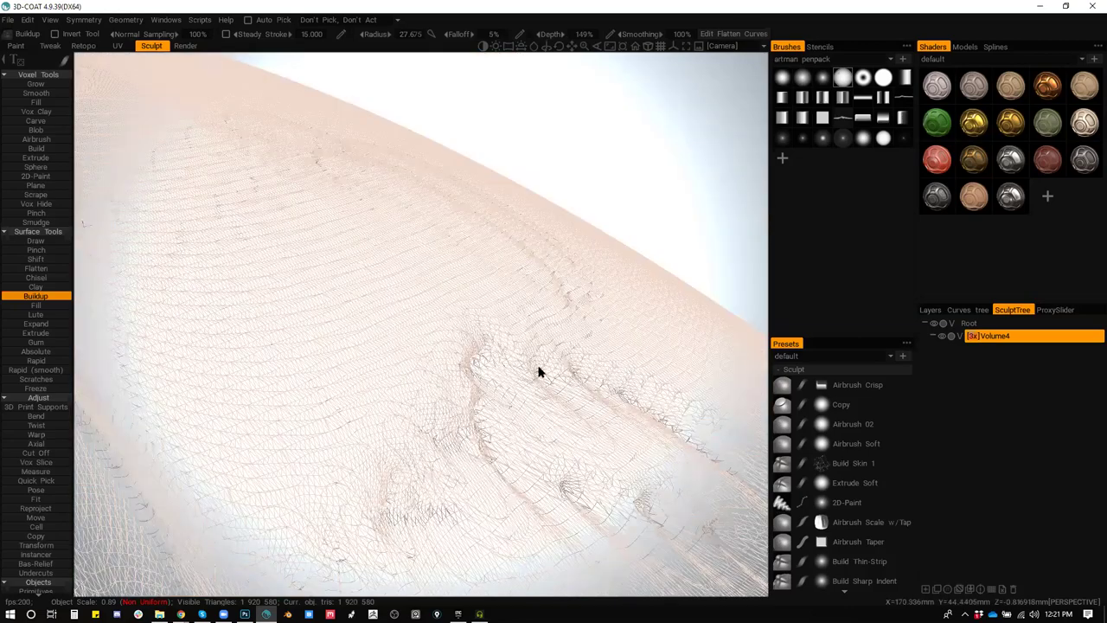
scroll(537, 371, "up", 2)
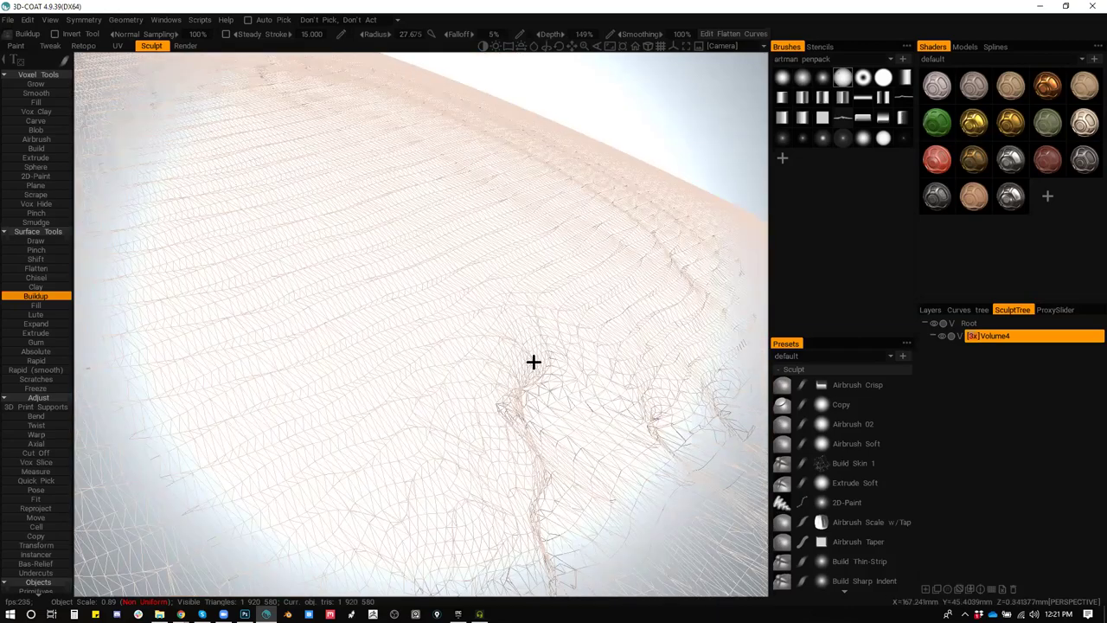
scroll(533, 361, "down", 1)
left_click_drag(517, 381, 538, 386)
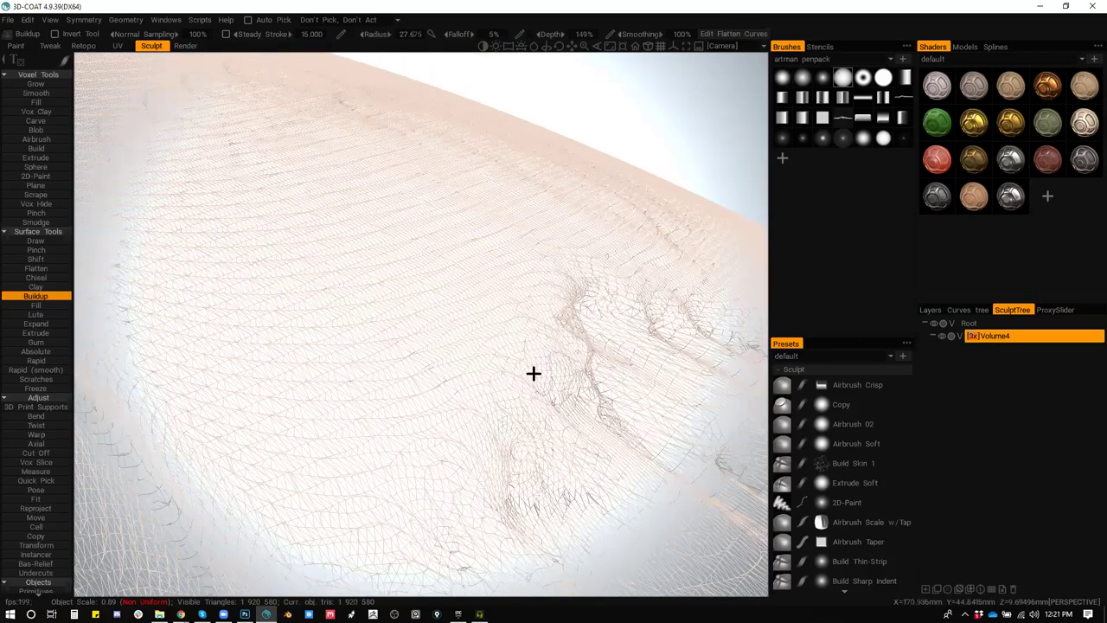
scroll(534, 374, "down", 5)
key("w")
Step: Reduce the Buildup brush radius to about 7.4 and test a small stroke near the narrow end
mouse_move(470, 292)
left_mouse_down()
mouse_move(498, 323)
mouse_move(477, 354)
mouse_move(266, 289)
left_mouse_up()
key("bracketleft")
key("bracketleft")
key("bracketleft")
key("bracketleft")
key("bracketleft")
key("bracketleft")
key("bracketleft")
key("bracketleft")
left_click_drag(264, 199, 242, 203)
mouse_move(432, 242)
left_mouse_down()
mouse_move(421, 331)
mouse_move(381, 407)
left_mouse_up()
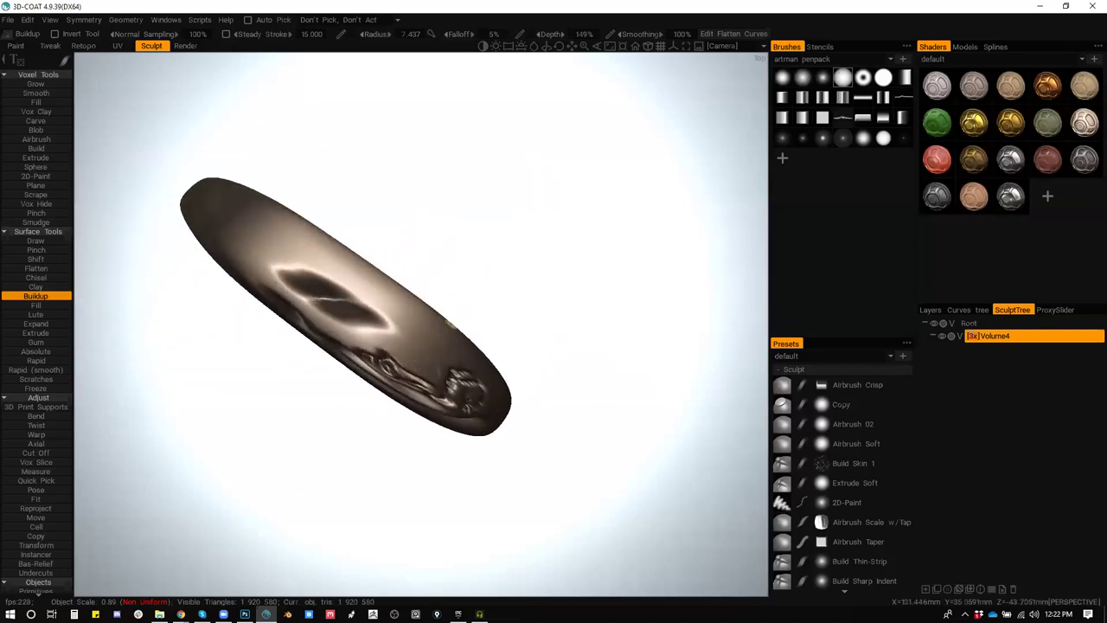
Step: Undo the Buildup strokes, the resampling, the stretching and the curled pinch creases
key("ctrl+z")
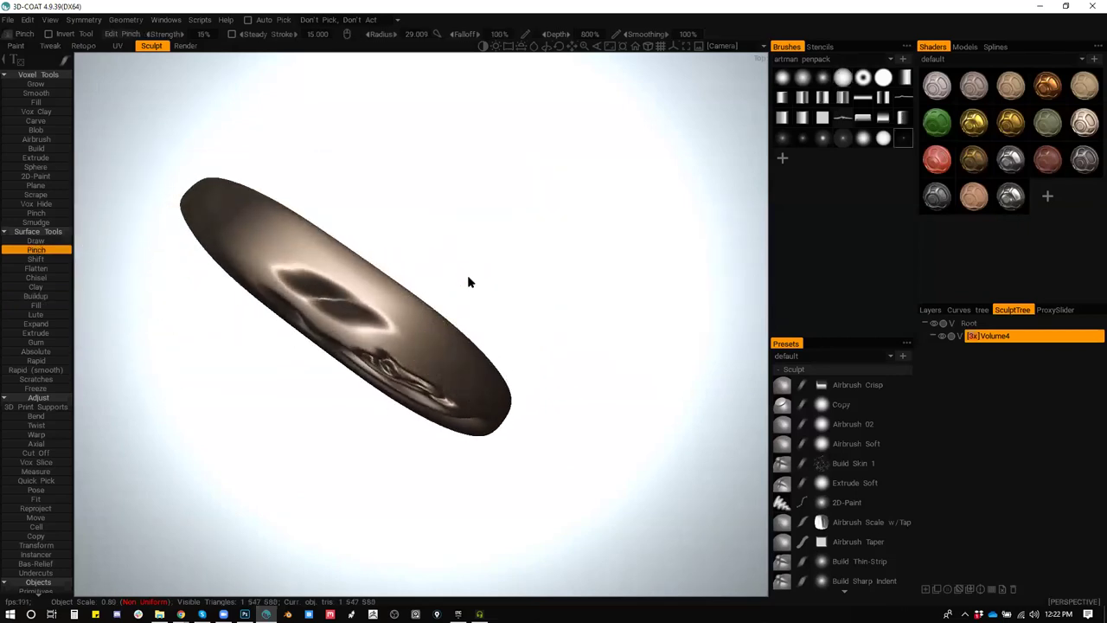
key("ctrl+z")
key("ctrl+z")
key("ctrl+z")
key("ctrl+z")
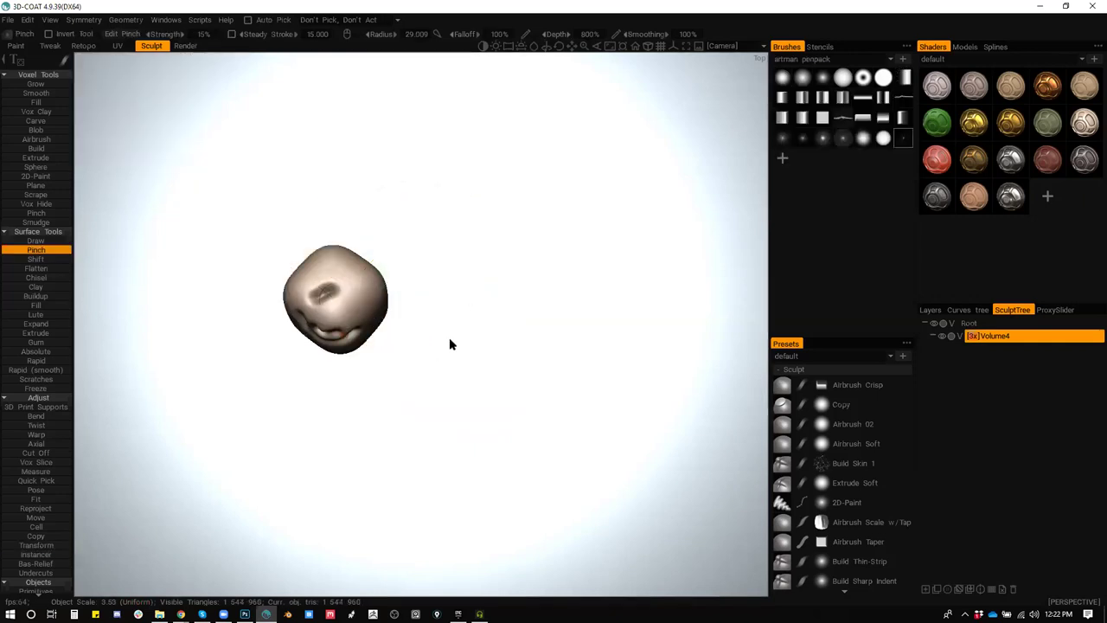
Step: Select the grooved half of the form with a Pose tool transpose line drawn from the front
scroll(386, 304, "up", 3)
mouse_move(386, 277)
left_mouse_down()
mouse_move(544, 309)
mouse_move(554, 331)
left_mouse_up()
left_click_drag(508, 294, 529, 285)
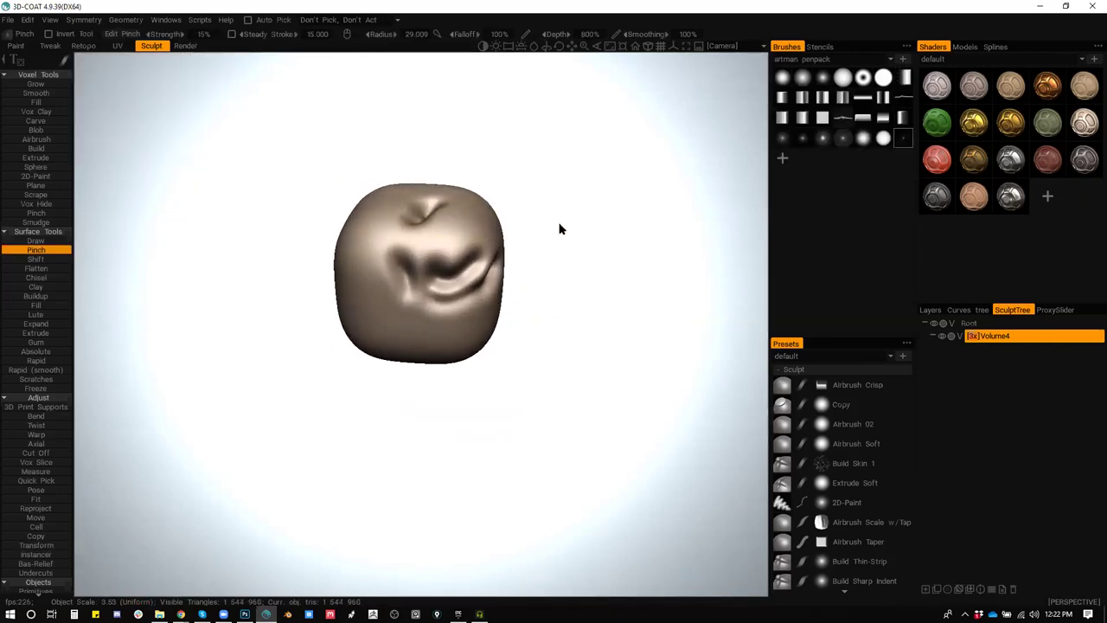
key("p")
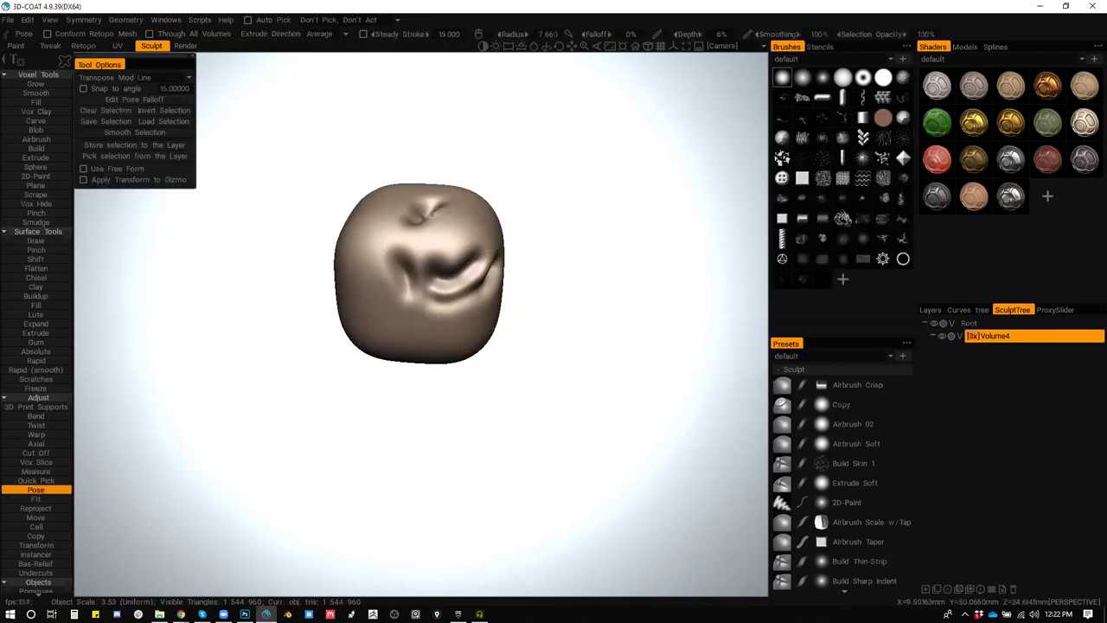
key("2")
mouse_move(430, 148)
left_mouse_down()
mouse_move(568, 444)
mouse_move(565, 157)
left_mouse_up()
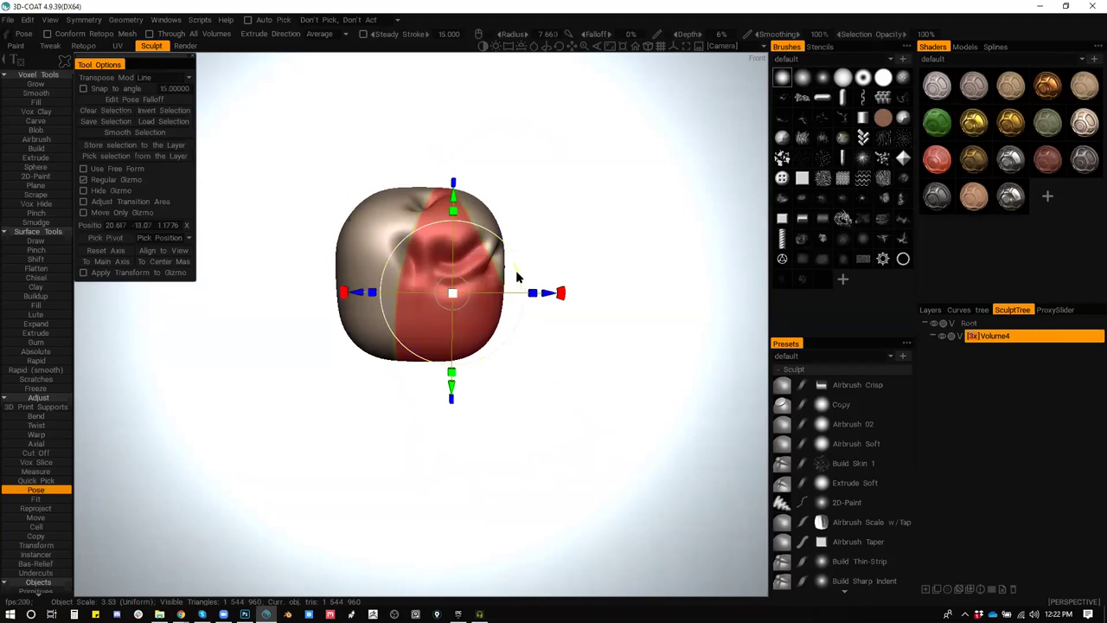
Step: Pull the pose-selected half outward to elongate the form into a long capsule and clear the selection
left_click_drag(523, 291, 527, 180)
mouse_move(499, 128)
left_mouse_down()
mouse_move(563, 277)
mouse_move(744, 252)
left_mouse_up()
left_click_drag(585, 304, 449, 272)
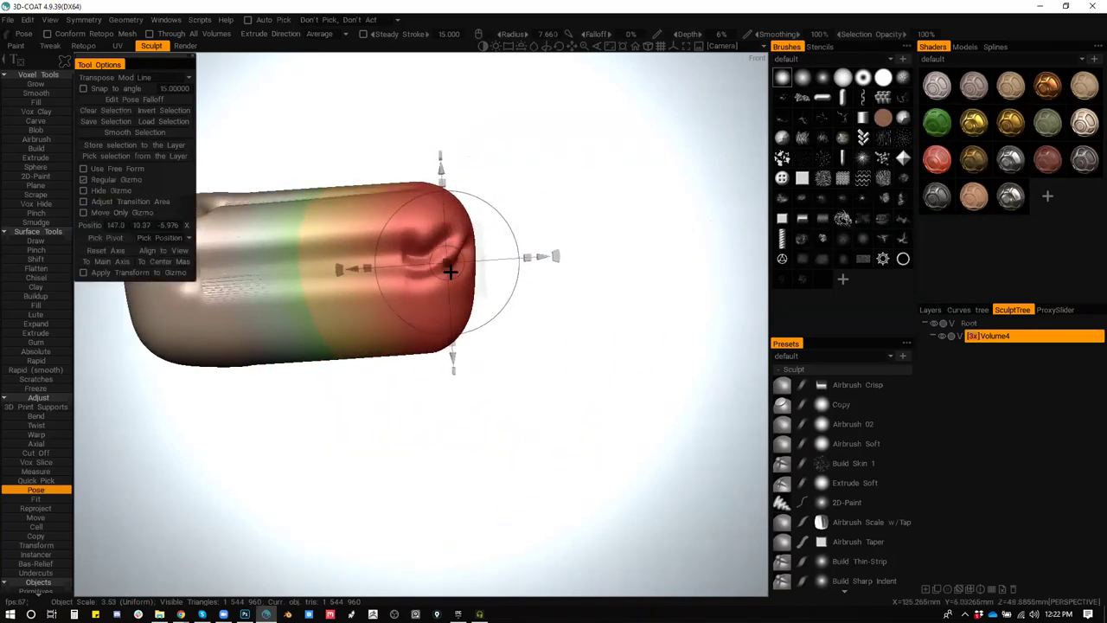
left_click_drag(543, 262, 650, 248)
left_click_drag(472, 373, 652, 303)
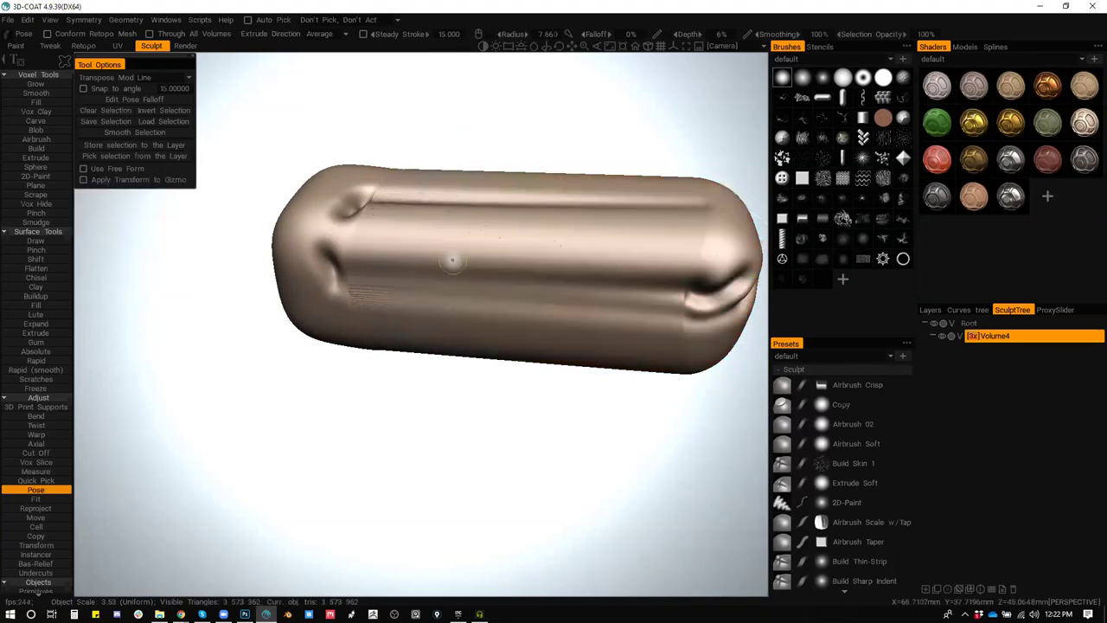
left_click_drag(452, 260, 423, 299)
mouse_move(362, 184)
left_mouse_down()
mouse_move(363, 212)
mouse_move(395, 245)
mouse_move(402, 235)
left_mouse_up()
key("ctrl+z")
Step: Choose the Buildup tool and resample the elongated form to a lower density
key("b")
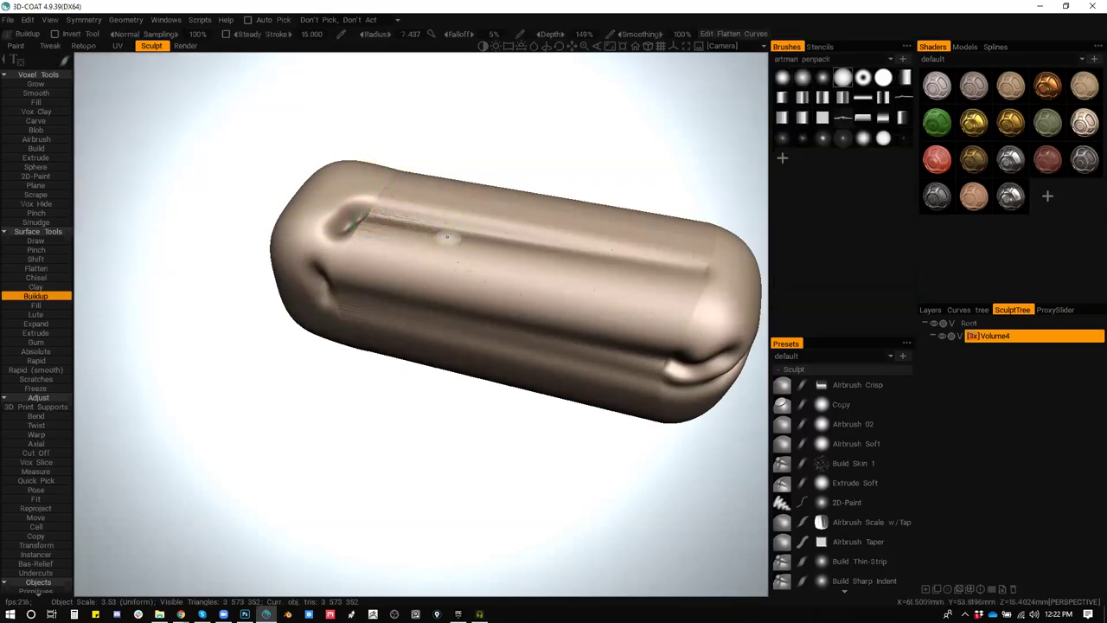
key("Return")
left_click_drag(554, 335, 511, 334)
left_click(350, 372)
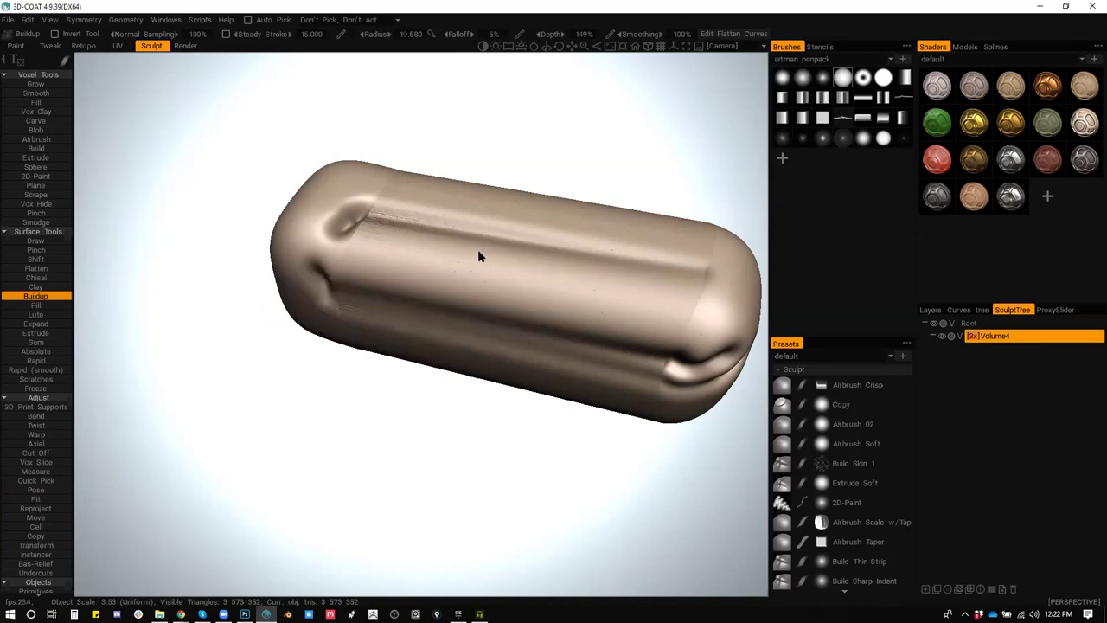
Step: Build up raised forms on the middle of the capsule and pinch a jagged crease through them
left_click_drag(487, 259, 476, 264)
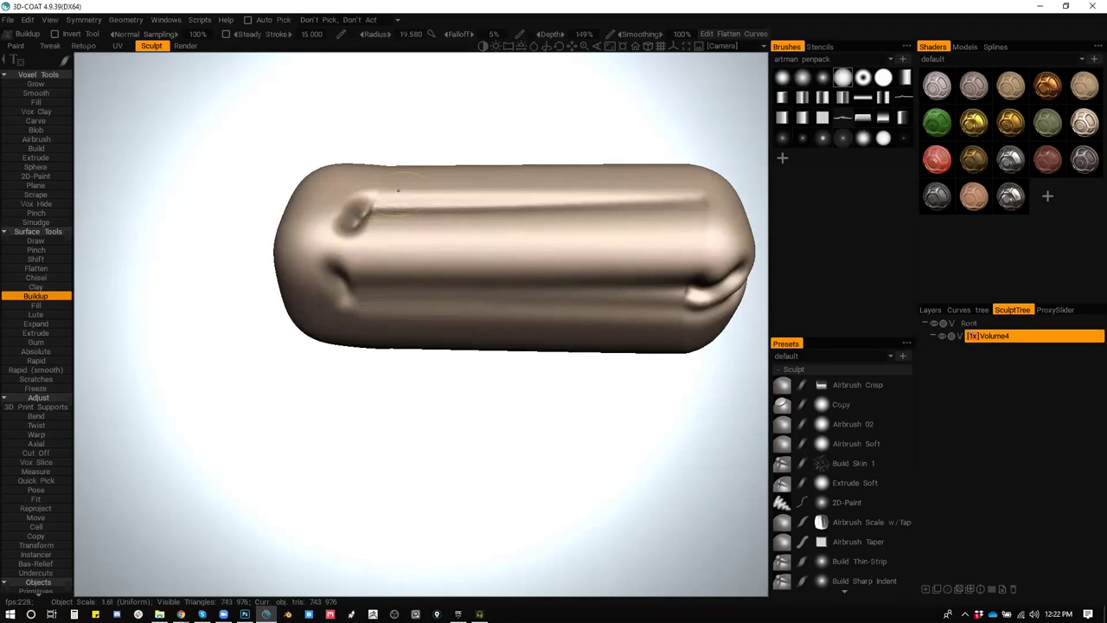
left_click(468, 233)
mouse_move(537, 259)
left_mouse_down()
mouse_move(507, 247)
mouse_move(546, 247)
mouse_move(529, 222)
mouse_move(558, 203)
mouse_move(532, 276)
mouse_move(446, 294)
mouse_move(441, 253)
mouse_move(480, 260)
mouse_move(507, 177)
left_mouse_up()
mouse_move(467, 257)
left_mouse_down()
mouse_move(427, 282)
mouse_move(439, 260)
mouse_move(608, 277)
mouse_move(473, 259)
left_mouse_up()
key("2")
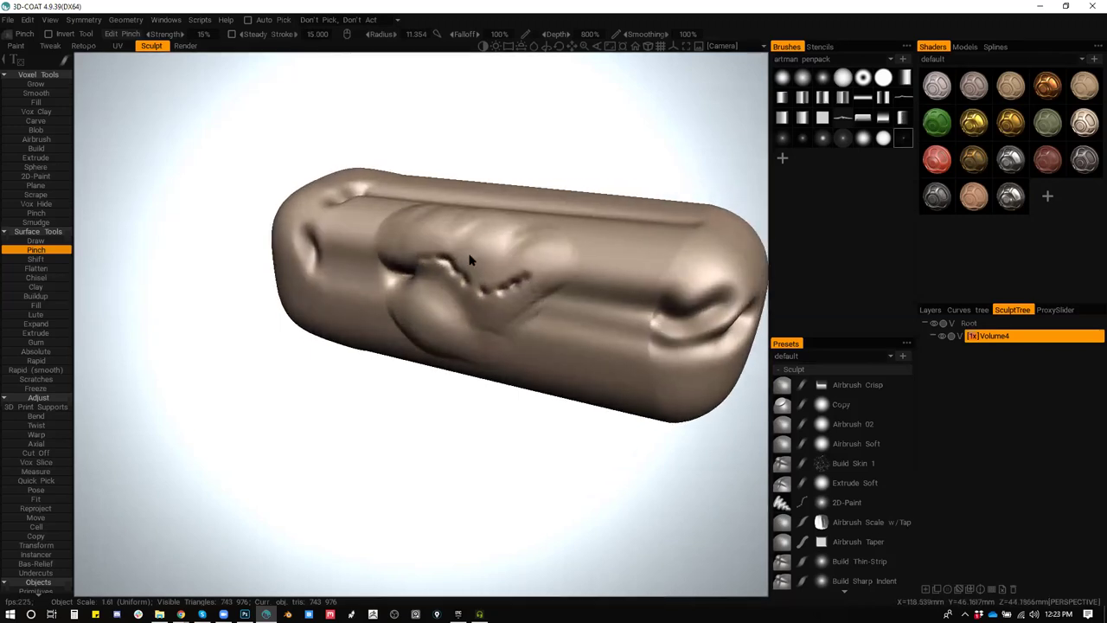
scroll(473, 251, "down", 5)
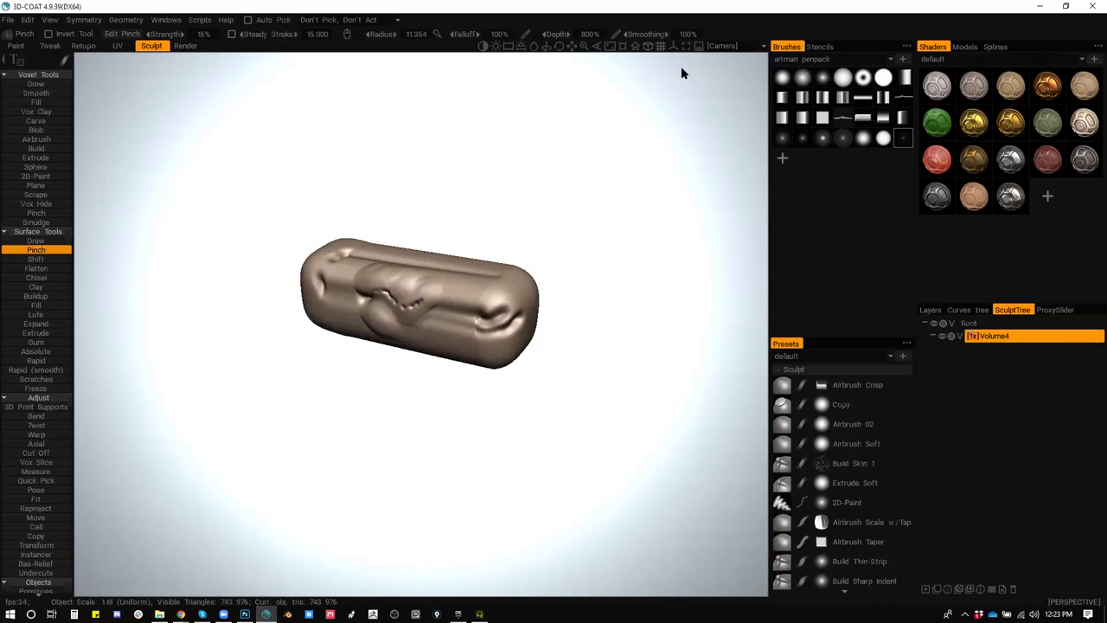
Step: Quit 3D-Coat without saving the scene and return to the warrior painting in Photoshop
left_click_drag(573, 247, 611, 205)
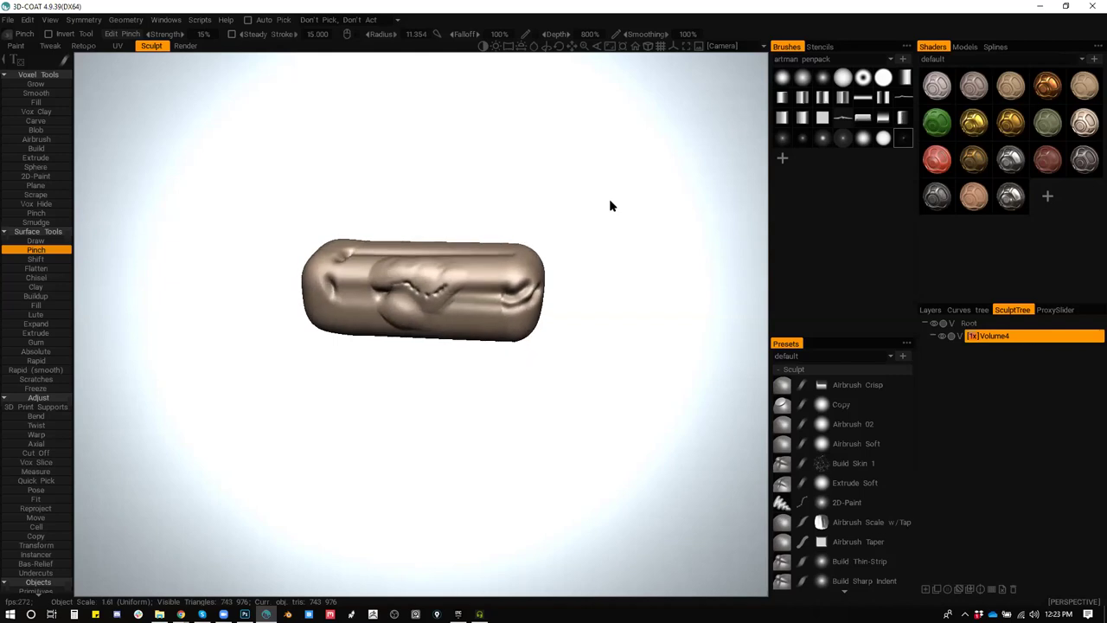
left_click(1093, 7)
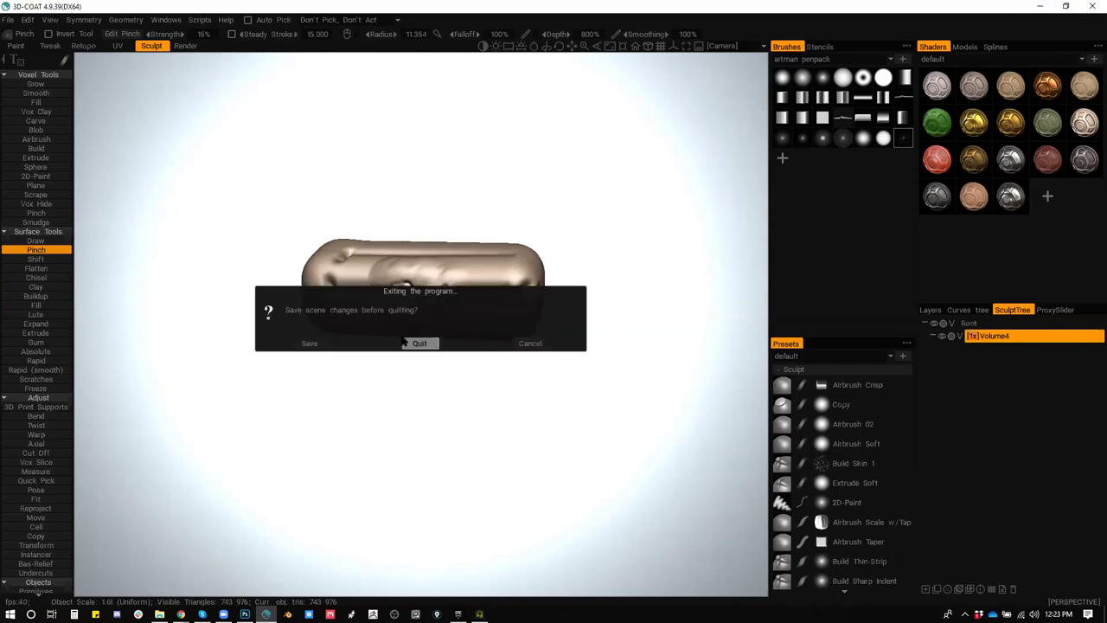
left_click(417, 346)
Step: Try stretching the warrior layer horizontally with Free Transform and brushing over the enlarged torso
key("ctrl+t")
left_click_drag(770, 336, 1100, 305)
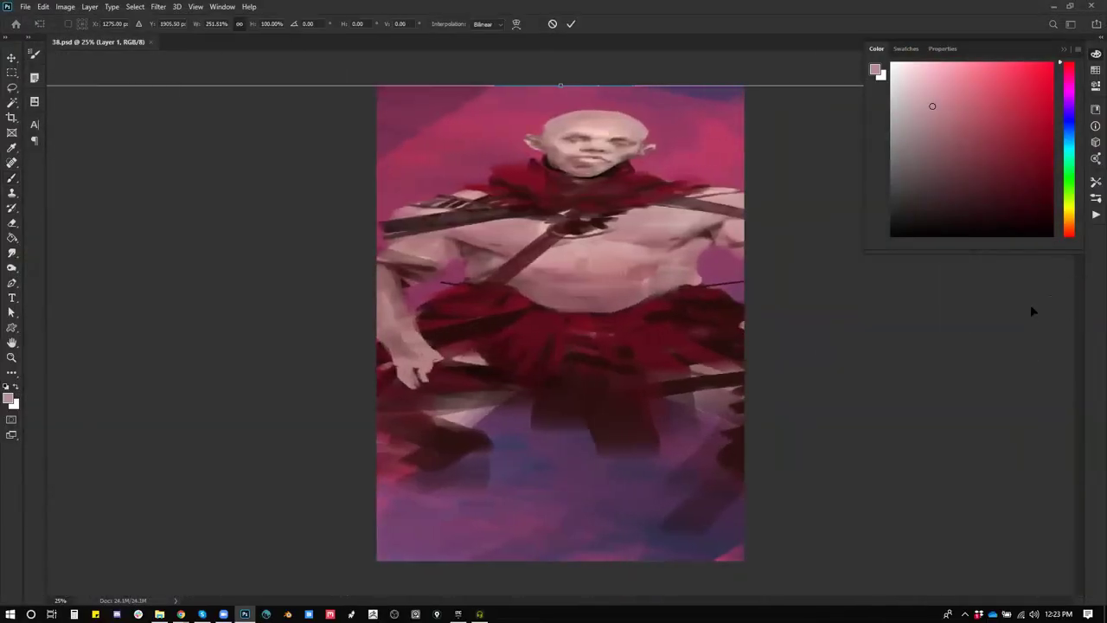
key("Return")
key("b")
mouse_move(588, 127)
left_mouse_down()
mouse_move(576, 144)
mouse_move(584, 169)
left_mouse_up()
left_click_drag(585, 188, 605, 232)
left_click_drag(619, 277, 590, 293)
key("ctrl+z")
key("ctrl+z")
key("ctrl+z")
key("ctrl+z")
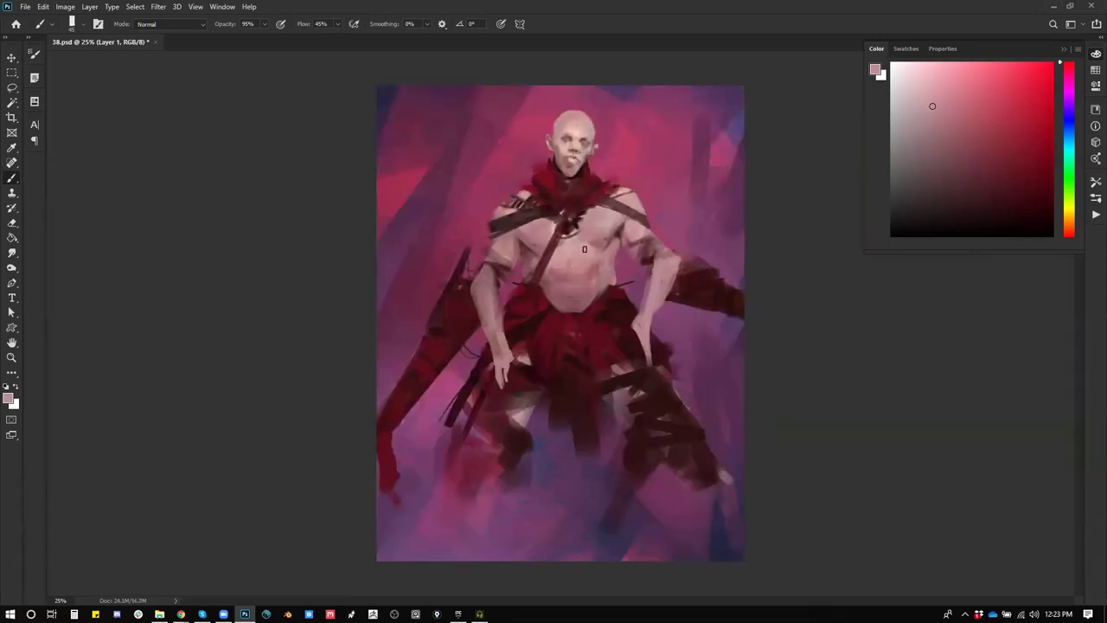
Step: Paint dark zigzag wraps around the image-left forearm and clean up the shoulder edges with sampled background colors
scroll(609, 223, "up", 1)
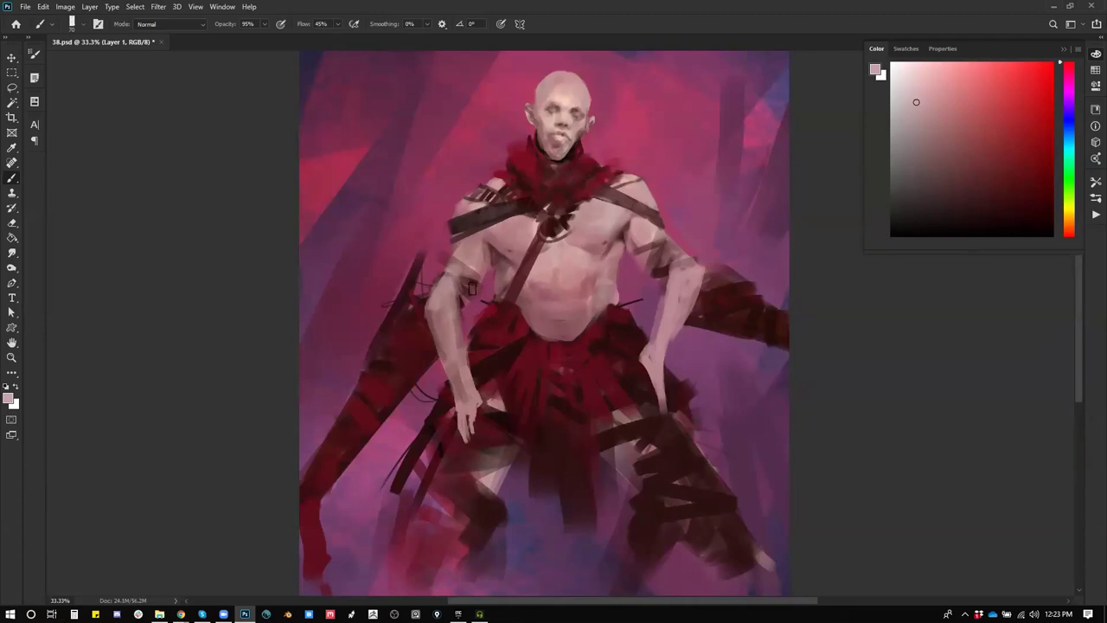
left_click(475, 278, "alt")
mouse_move(442, 283)
left_mouse_down()
mouse_move(459, 307)
mouse_move(434, 319)
mouse_move(433, 309)
mouse_move(453, 326)
mouse_move(435, 347)
mouse_move(464, 349)
left_mouse_up()
left_click(467, 206, "alt")
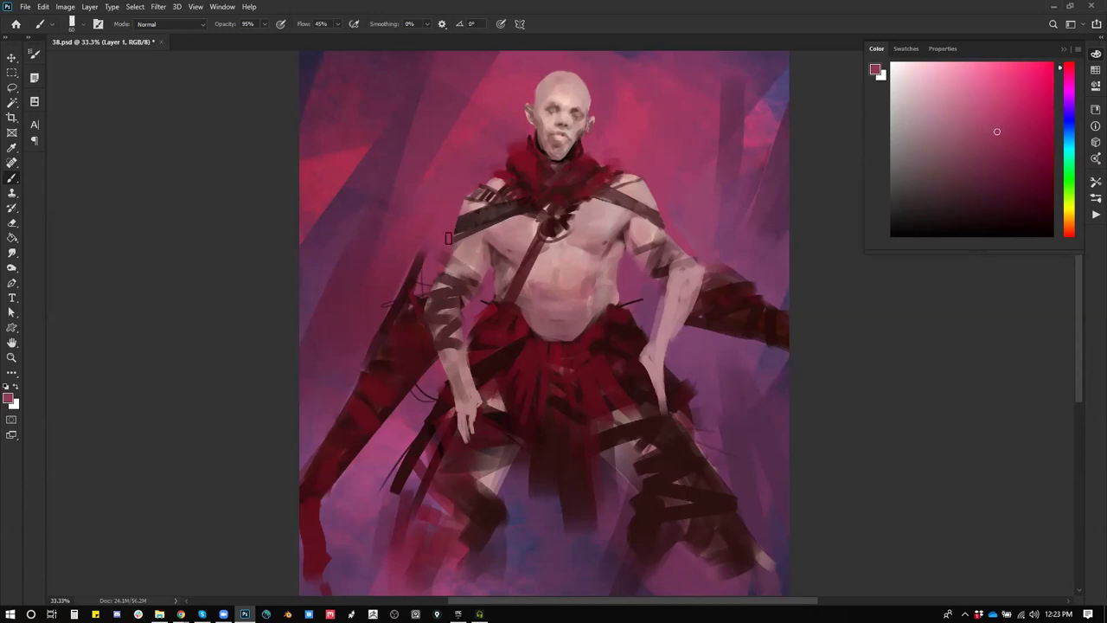
left_click(641, 164, "alt")
Step: Paint thin dark cords crossing over the warrior's waist just above the red skirt
left_click(630, 336, "alt")
left_click_drag(609, 308, 609, 312)
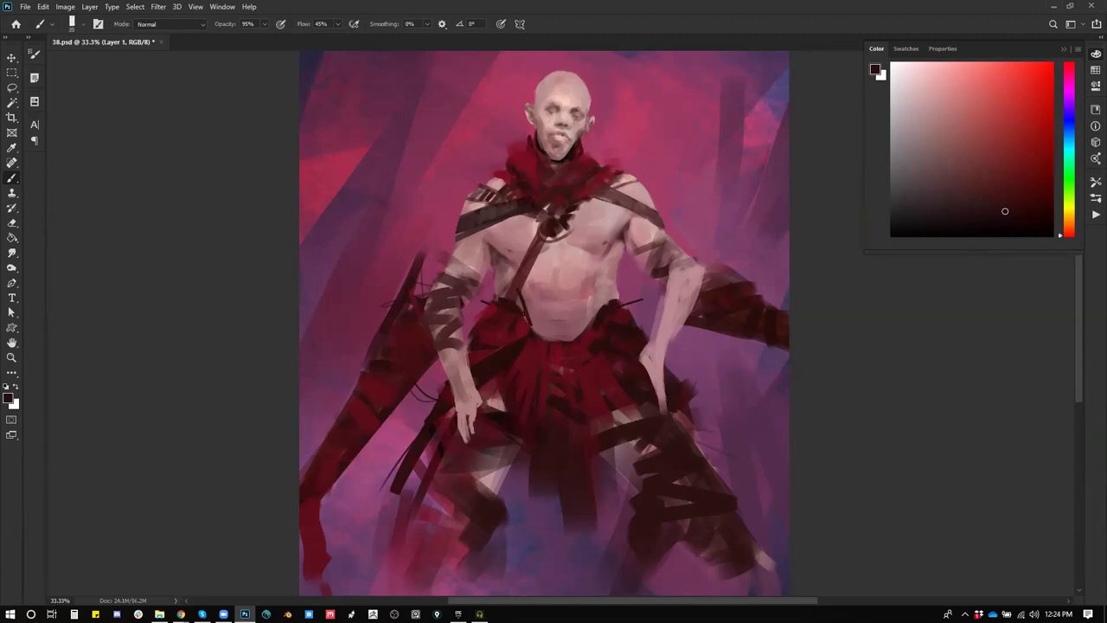
left_click(519, 283, "alt")
mouse_move(520, 303)
left_mouse_down()
mouse_move(600, 313)
mouse_move(524, 303)
mouse_move(592, 317)
left_mouse_up()
key("ctrl+z")
left_click(606, 306, "alt")
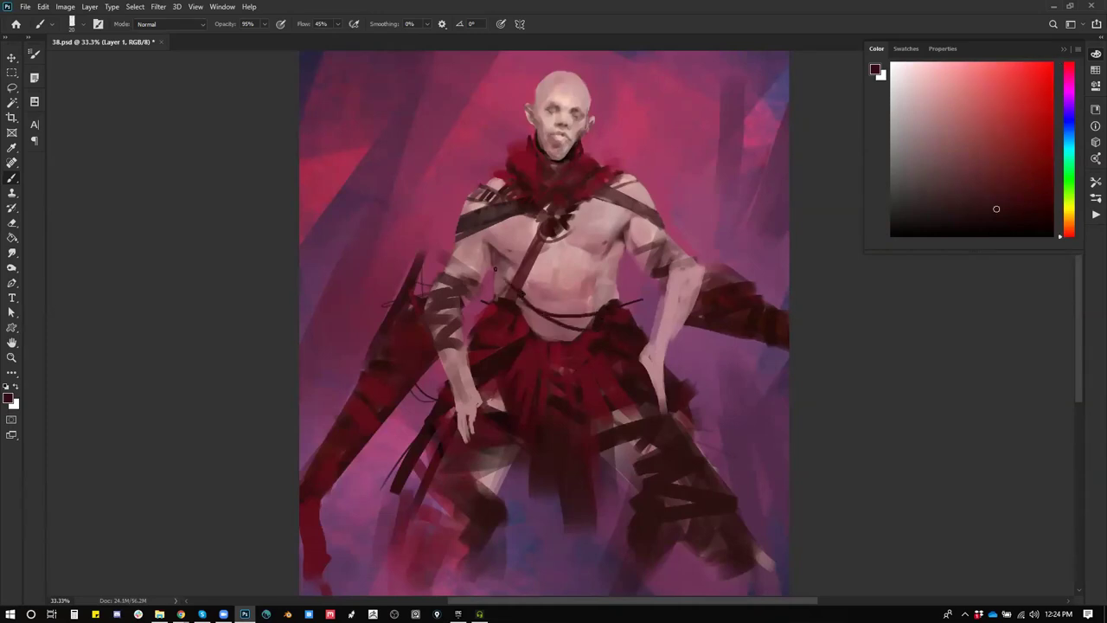
mouse_move(524, 295)
left_mouse_down()
mouse_move(585, 301)
mouse_move(535, 332)
mouse_move(589, 317)
mouse_move(616, 292)
left_mouse_up()
key("ctrl+z")
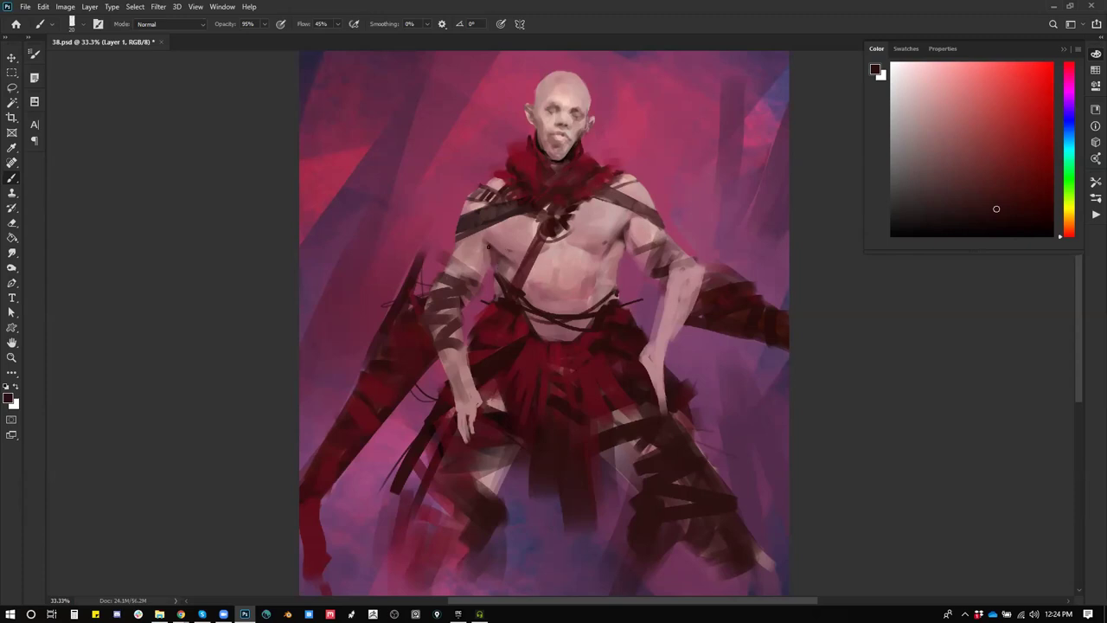
Step: Add near-black accents in the creases between the torso and arms
left_click(494, 342, "alt")
left_click(494, 332, "alt")
left_click(506, 337, "alt")
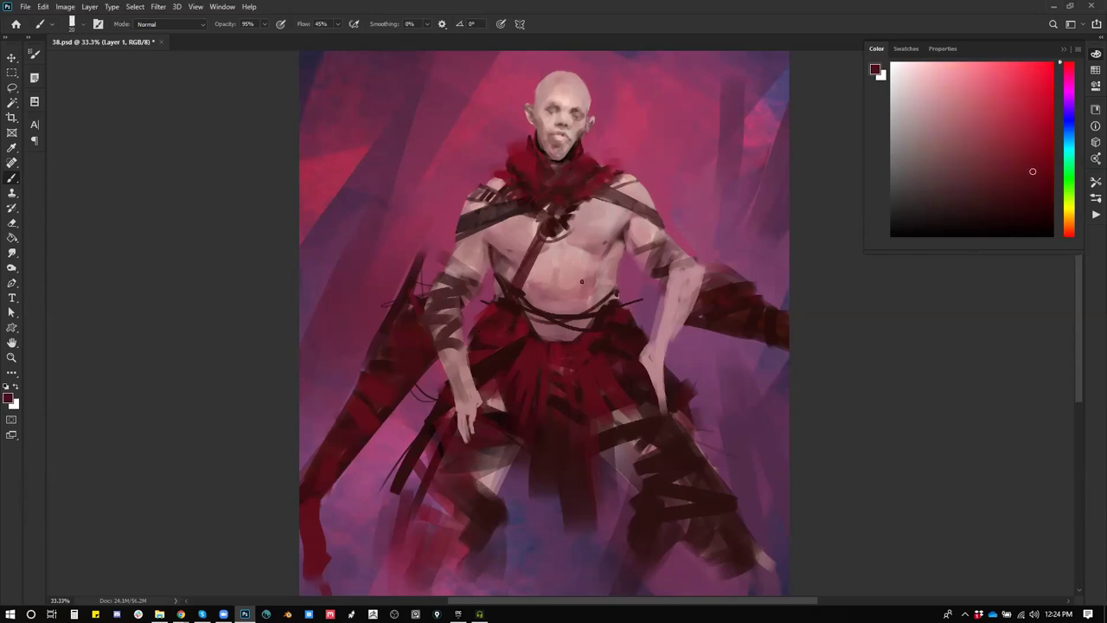
key("d")
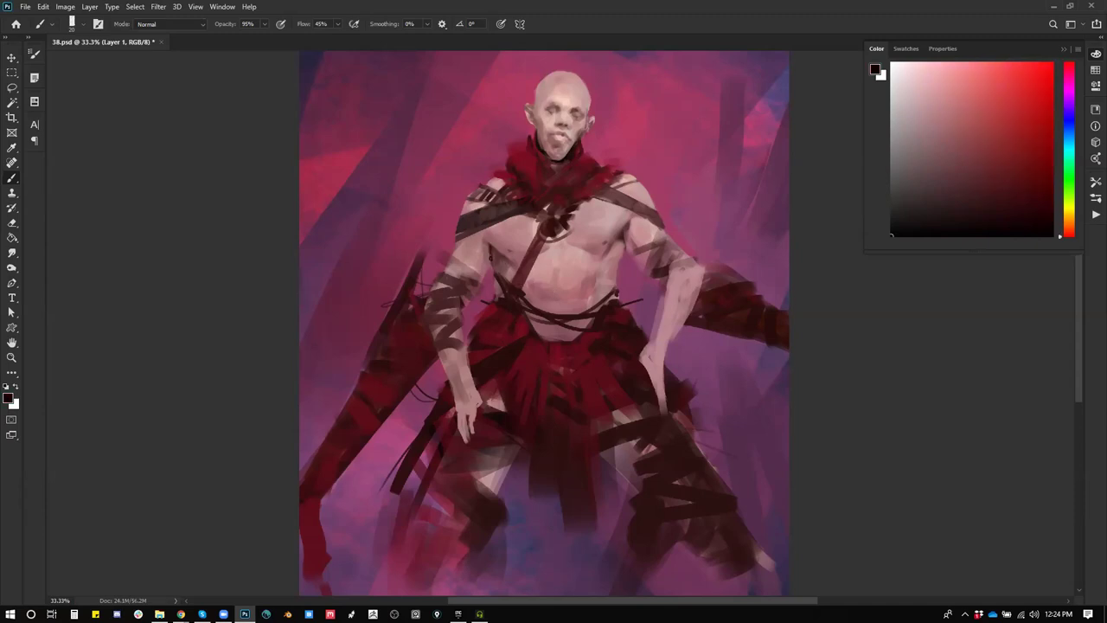
Step: Shade the warrior's abdomen and lower chest softly with a greatly enlarged brush in a sampled dark tone
key("z")
left_click(576, 302, "alt")
left_click(575, 307, "alt")
left_click(572, 320, "alt")
left_click(572, 320)
left_click(572, 320)
key("b")
left_click(613, 212, "alt")
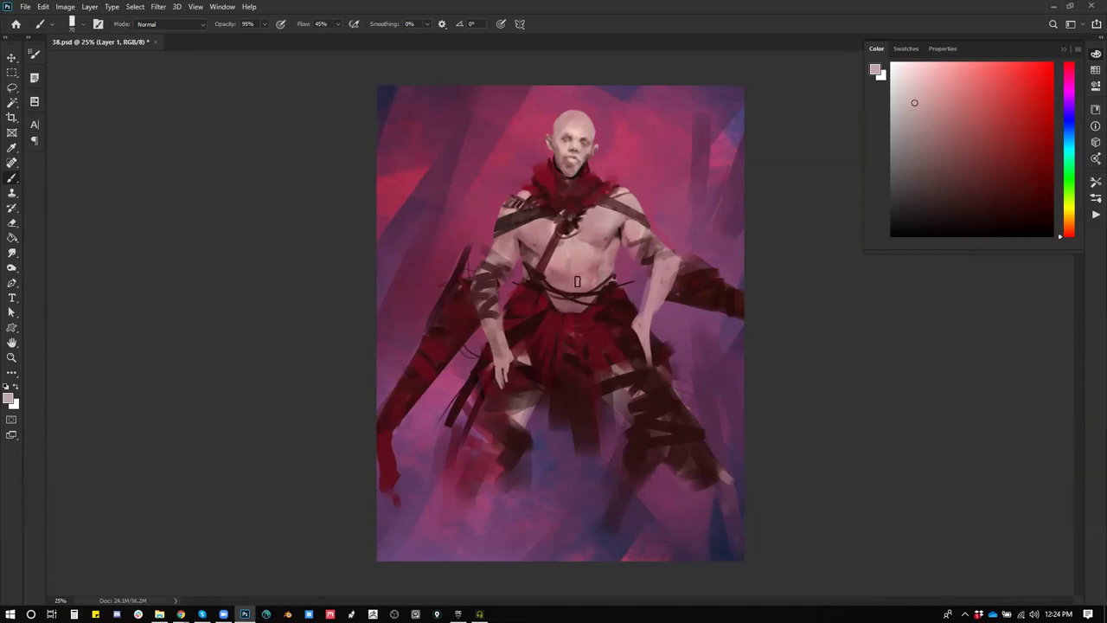
left_click(566, 299, "alt")
key("bracketright")
key("bracketright")
key("bracketright")
key("bracketright")
key("bracketright")
key("bracketright")
key("bracketright")
key("bracketright")
key("bracketright")
key("bracketright")
key("bracketright")
key("bracketright")
key("bracketright")
key("bracketright")
key("bracketright")
key("bracketright")
left_click_drag(566, 303, 576, 294)
mouse_move(576, 244)
left_mouse_down()
mouse_move(609, 242)
mouse_move(606, 209)
left_mouse_up()
Step: Darken the image-left forearm and hand with a smaller brush
key("bracketleft")
key("bracketleft")
key("bracketleft")
key("bracketleft")
key("bracketleft")
key("bracketleft")
key("bracketleft")
key("bracketleft")
key("bracketleft")
key("bracketleft")
key("bracketleft")
key("bracketleft")
mouse_move(487, 306)
left_mouse_down()
mouse_move(510, 374)
mouse_move(489, 328)
left_mouse_up()
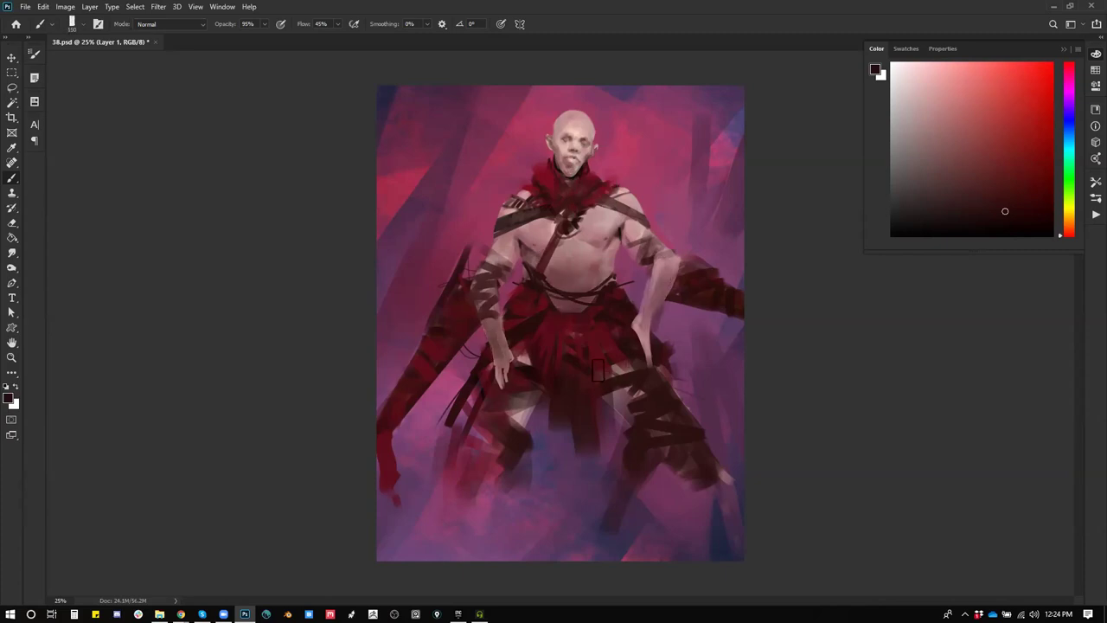
Step: Repaint the image-right hand with a thumb and fingers and model its forearm using sampled skin tones
left_click(641, 308, "alt")
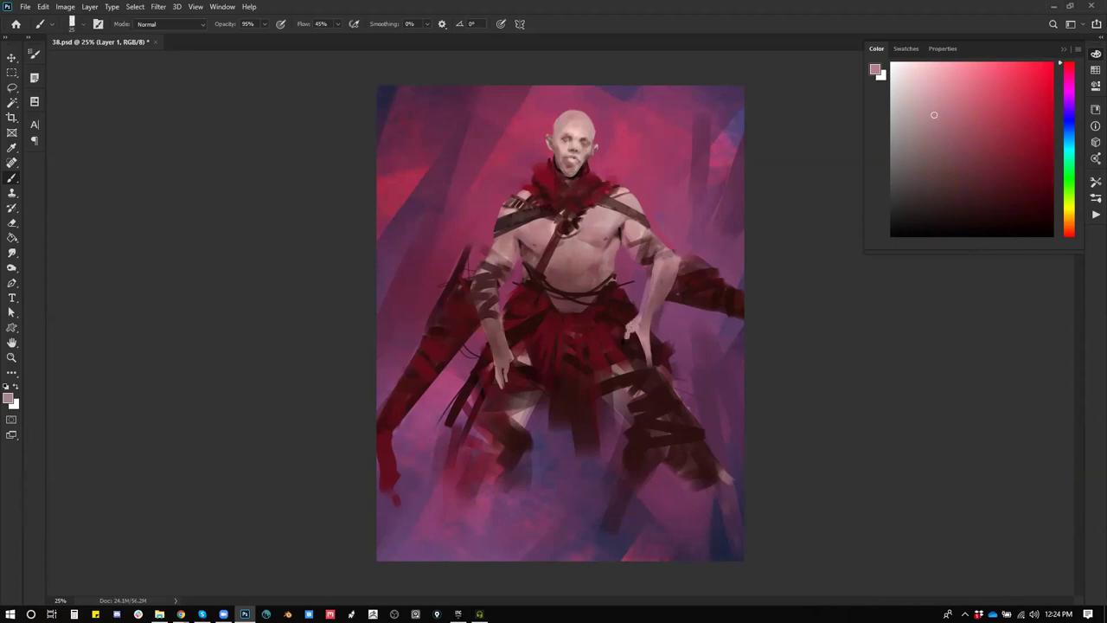
left_click(637, 224, "alt")
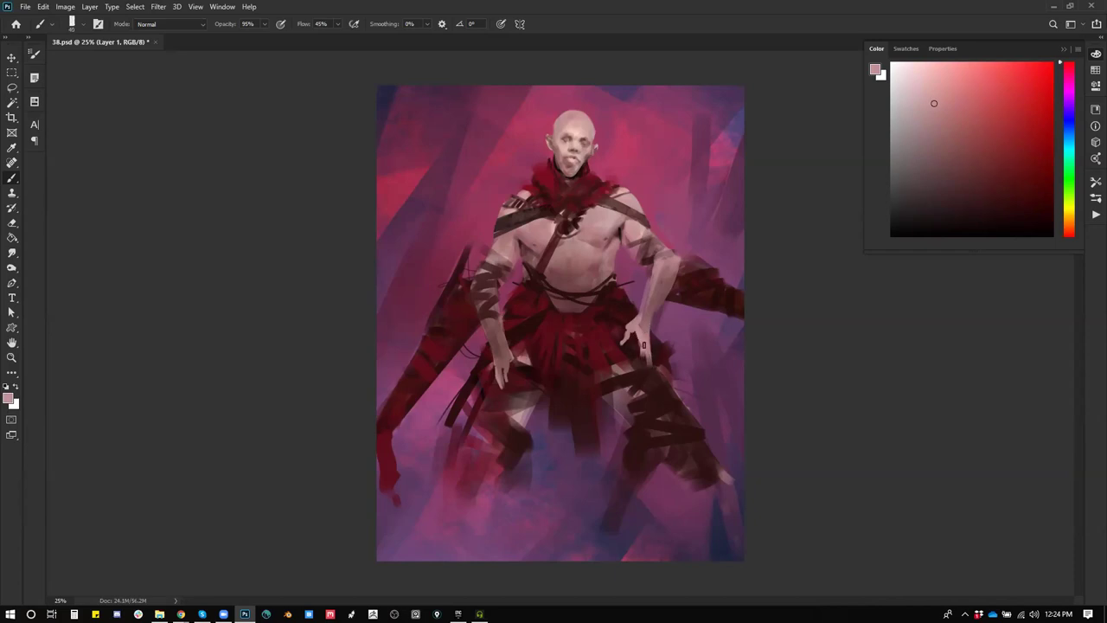
left_click(640, 317, "alt")
left_click(654, 285, "alt")
left_click(649, 280, "alt")
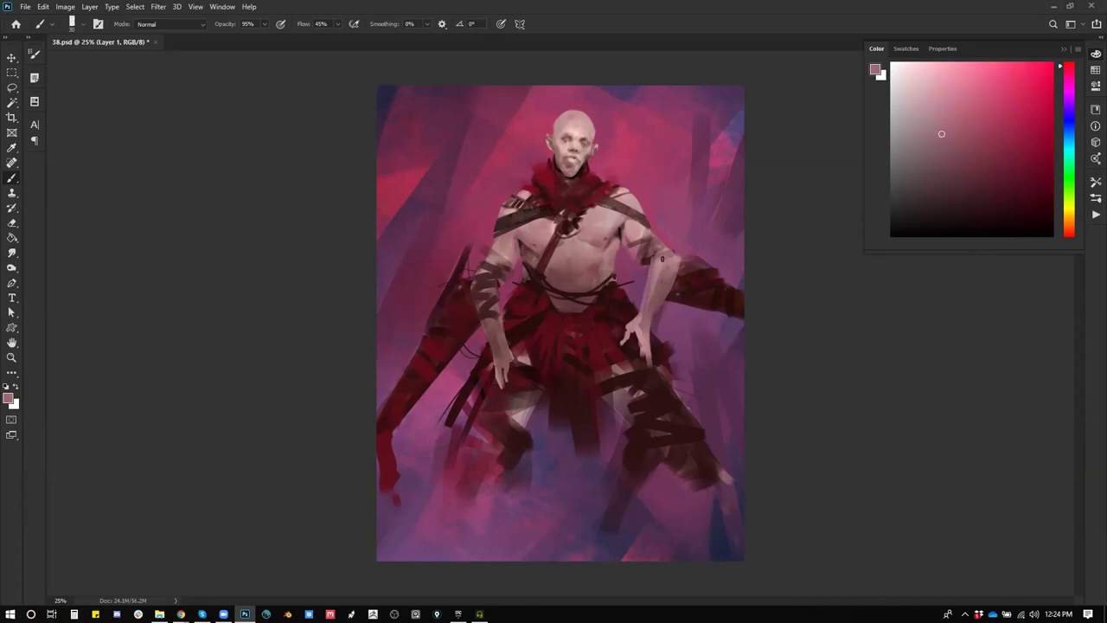
left_click(659, 268, "alt")
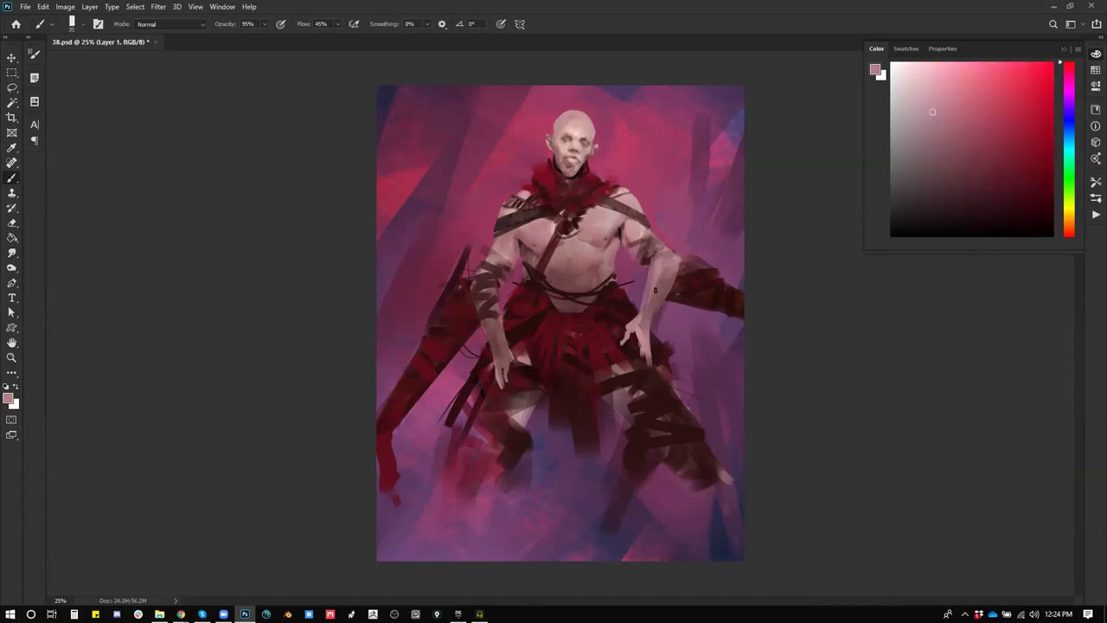
Step: Paint a dark red cuff around the image-right wrist and extend the dark wraps down the image-left wrist
left_click(690, 277, "alt")
mouse_move(645, 285)
left_mouse_down()
mouse_move(669, 286)
mouse_move(657, 310)
left_mouse_up()
key("ctrl+z")
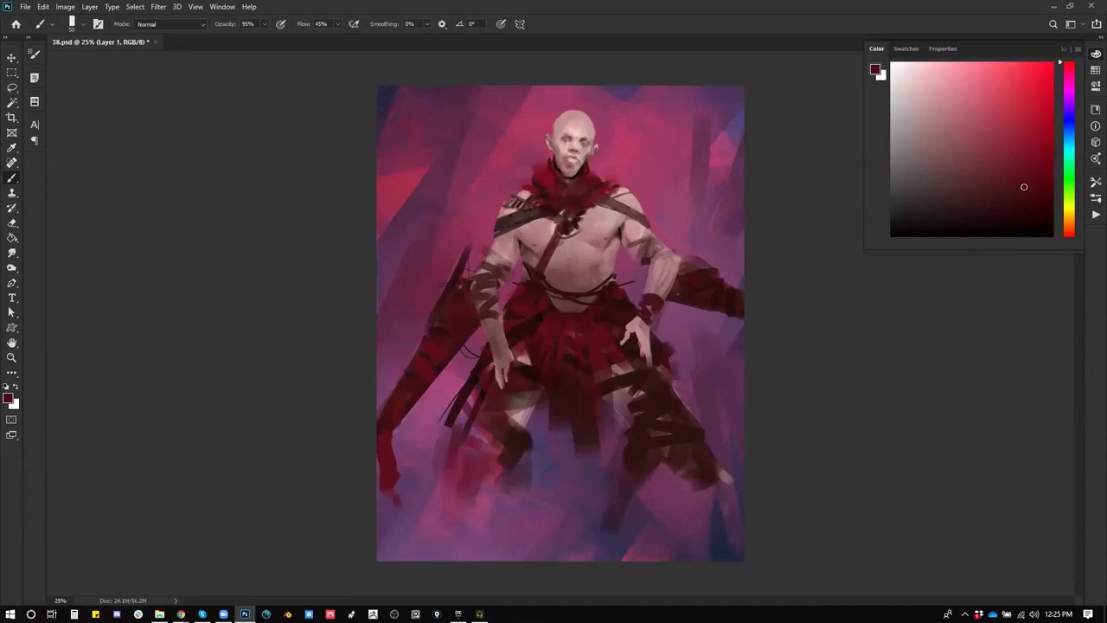
mouse_move(491, 343)
left_mouse_down()
mouse_move(504, 333)
mouse_move(490, 322)
mouse_move(480, 351)
mouse_move(494, 355)
left_mouse_up()
left_click(522, 330, "alt")
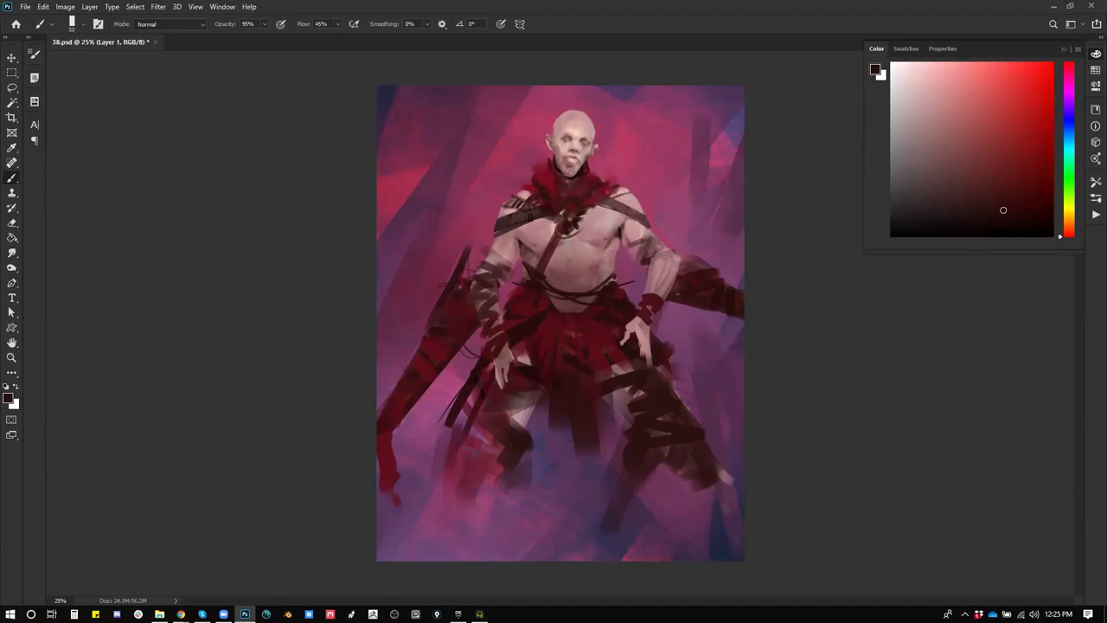
Step: Clean up the image-left shoulder edge with background color and rework the dark straps and collar around it
left_click(520, 195, "alt")
left_click(506, 193, "alt")
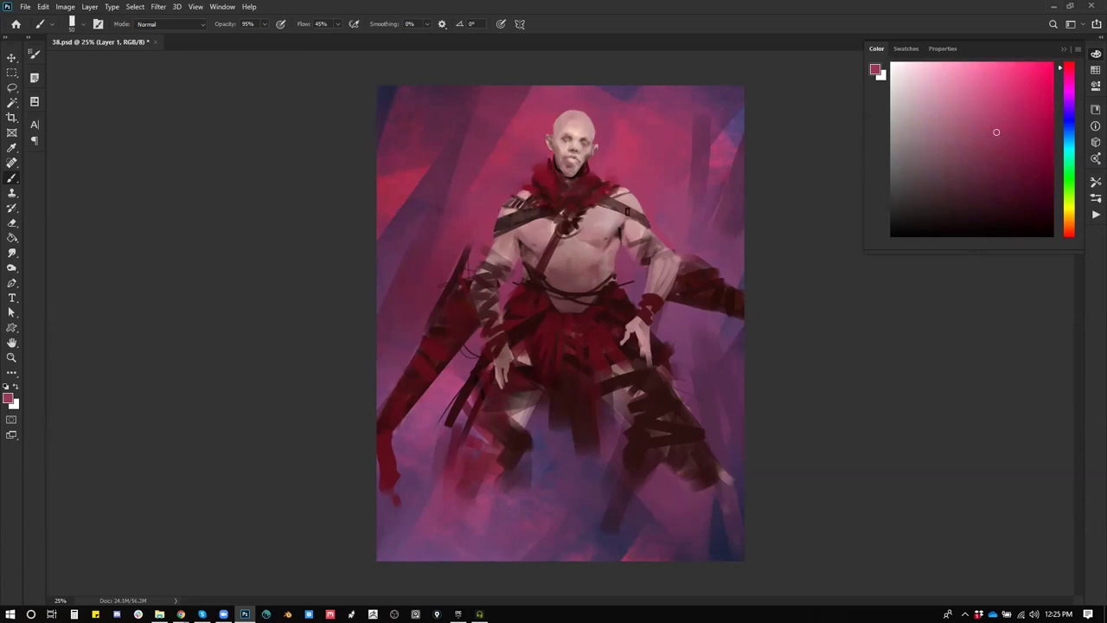
key("z")
left_click(594, 240)
key("b")
left_click(498, 241, "alt")
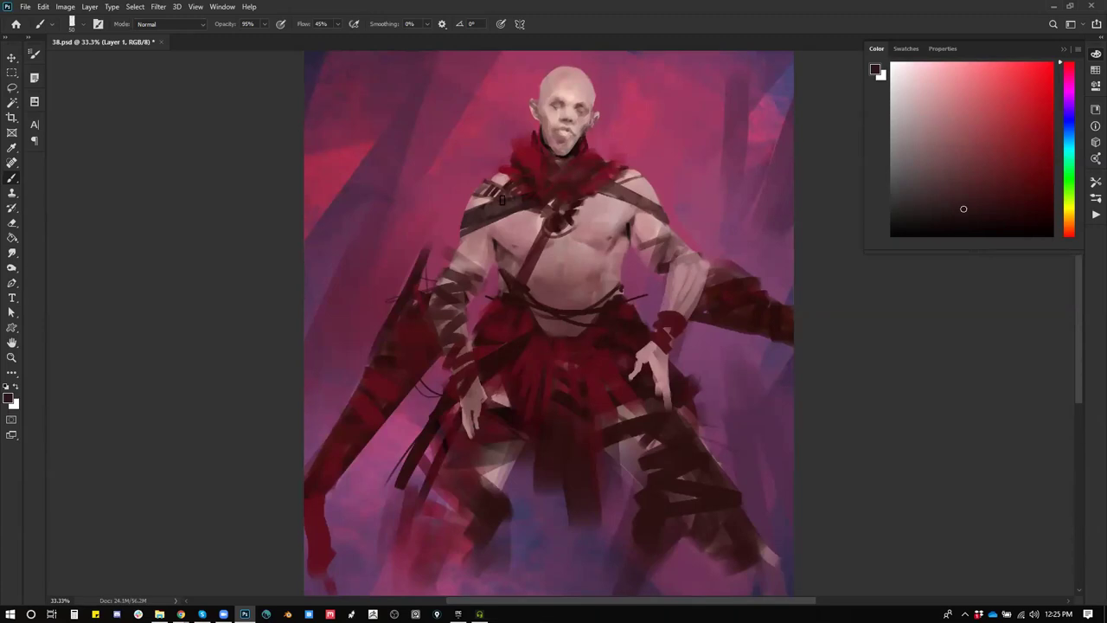
left_click(473, 195, "alt")
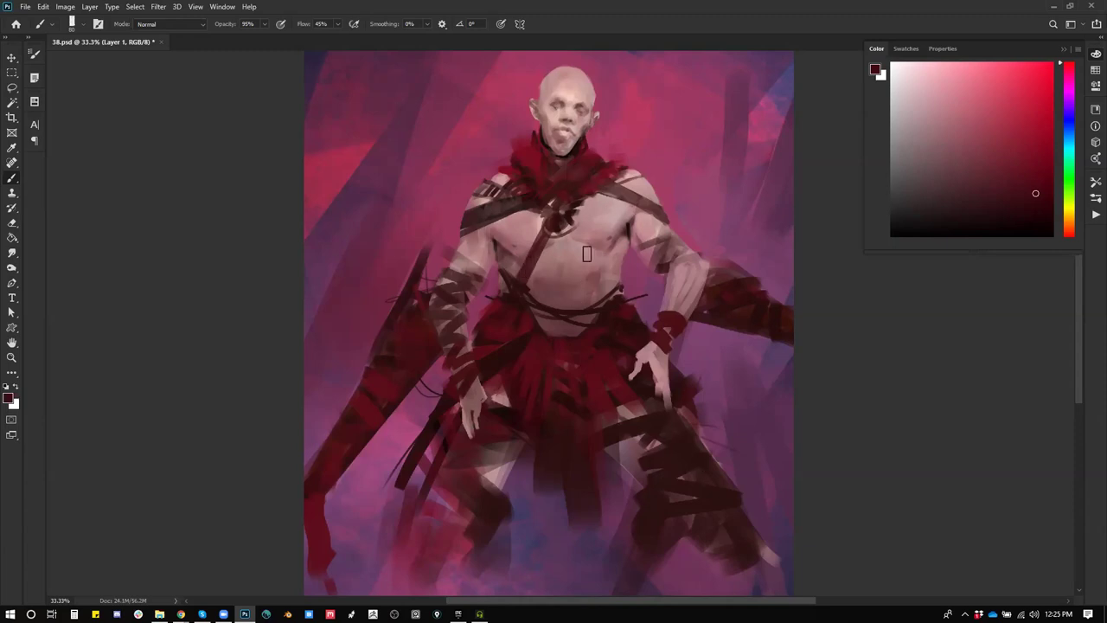
Step: Refine the modelling of the chest and abdomen with a smaller brush and sampled skin tone
key("bracketleft")
key("bracketleft")
key("bracketleft")
key("bracketleft")
key("bracketleft")
key("bracketleft")
left_click_drag(613, 216, 620, 209)
left_click(567, 243, "alt")
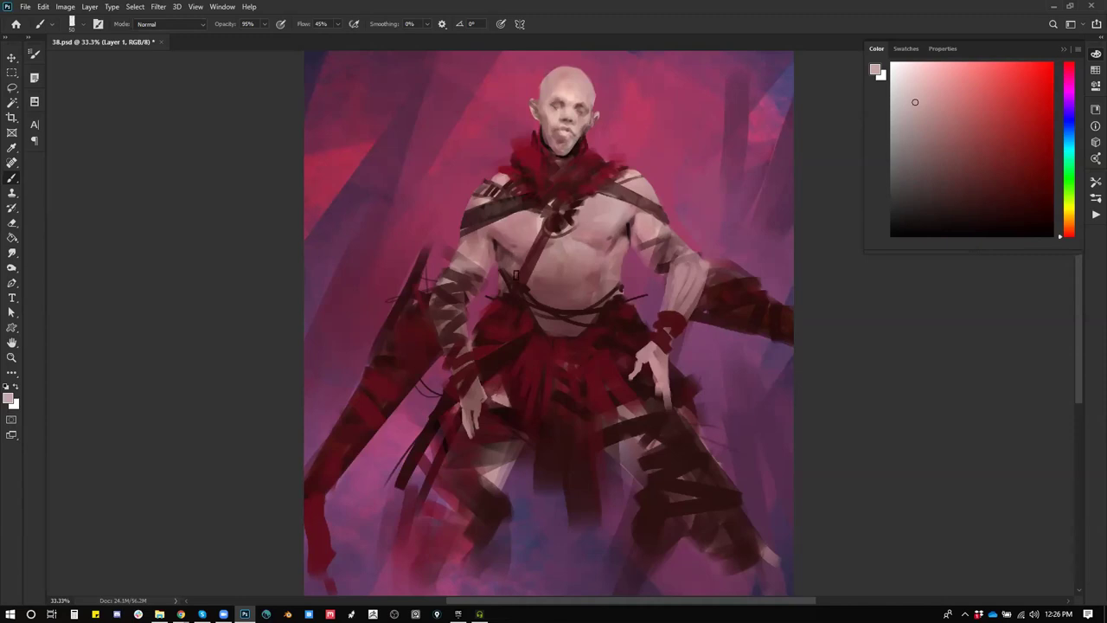
Step: Tidy the edges of the image-left arm and shoulder with sampled background red and thin dark accents
key("space")
left_click_drag(558, 251, 525, 310)
left_click(497, 113, "alt")
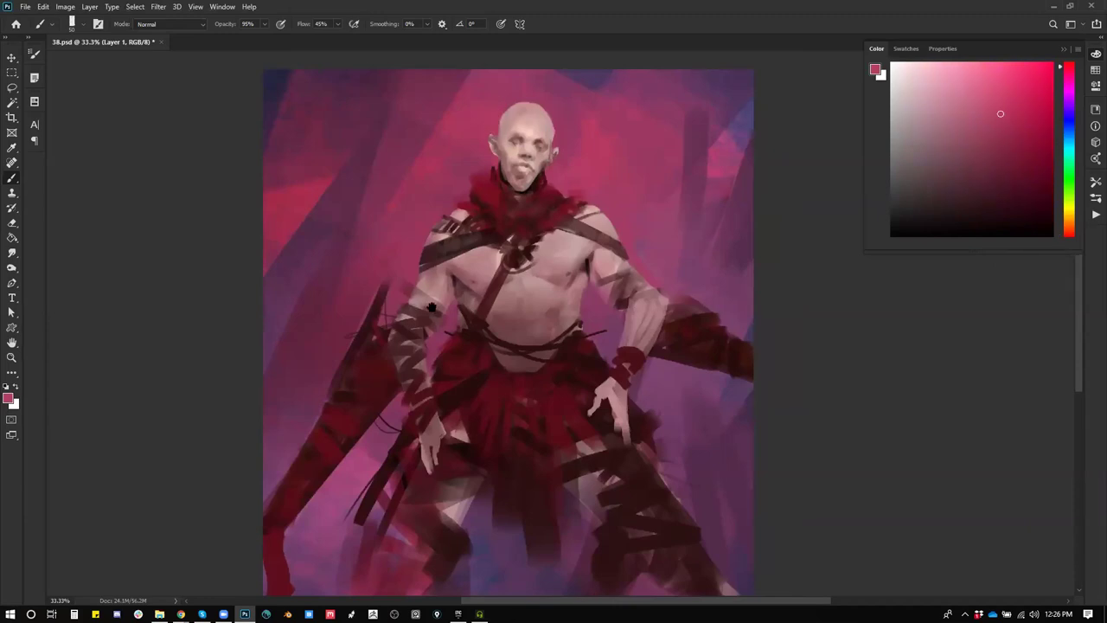
key("space")
left_click_drag(430, 286, 432, 258)
left_click(512, 163, "alt")
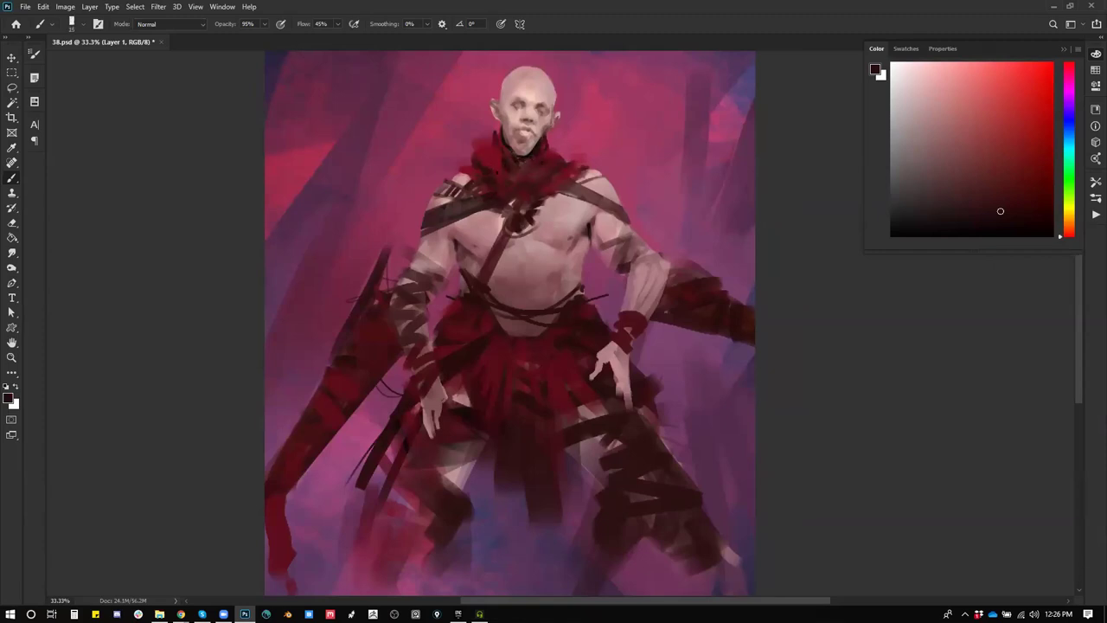
Step: Flip the canvas horizontally to judge the warrior in mirror view
key("z")
left_click(516, 208, "alt")
left_click(517, 208, "alt")
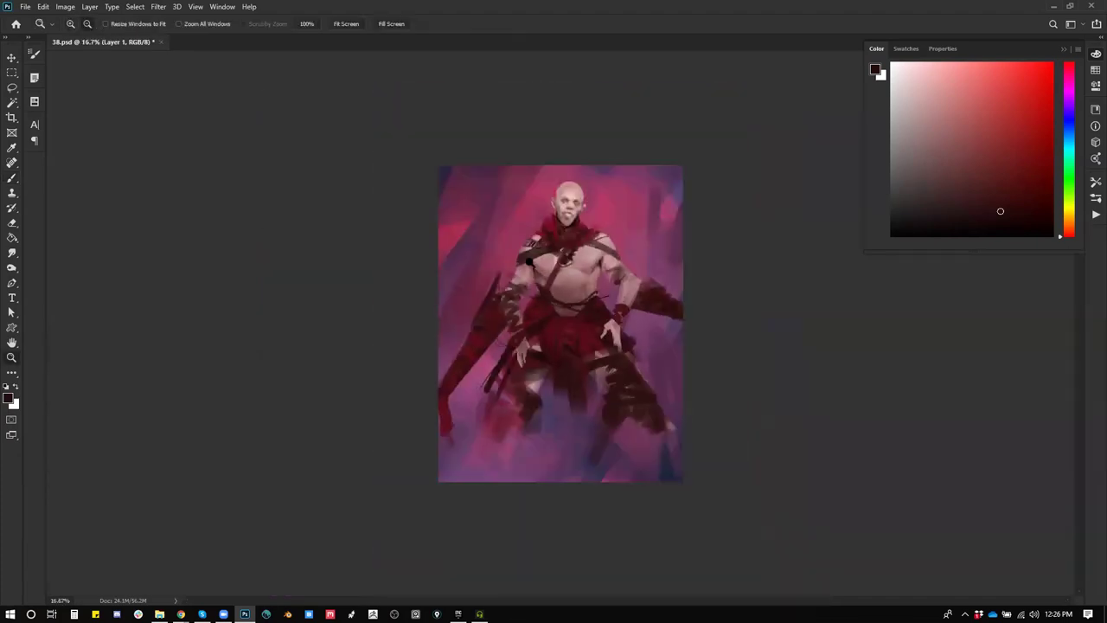
key("F2")
left_click(578, 286)
left_click(578, 285)
Step: Reshape the elbow and forearm beside the red cuff using sampled skin and background tones
key("b")
left_click(463, 166, "alt")
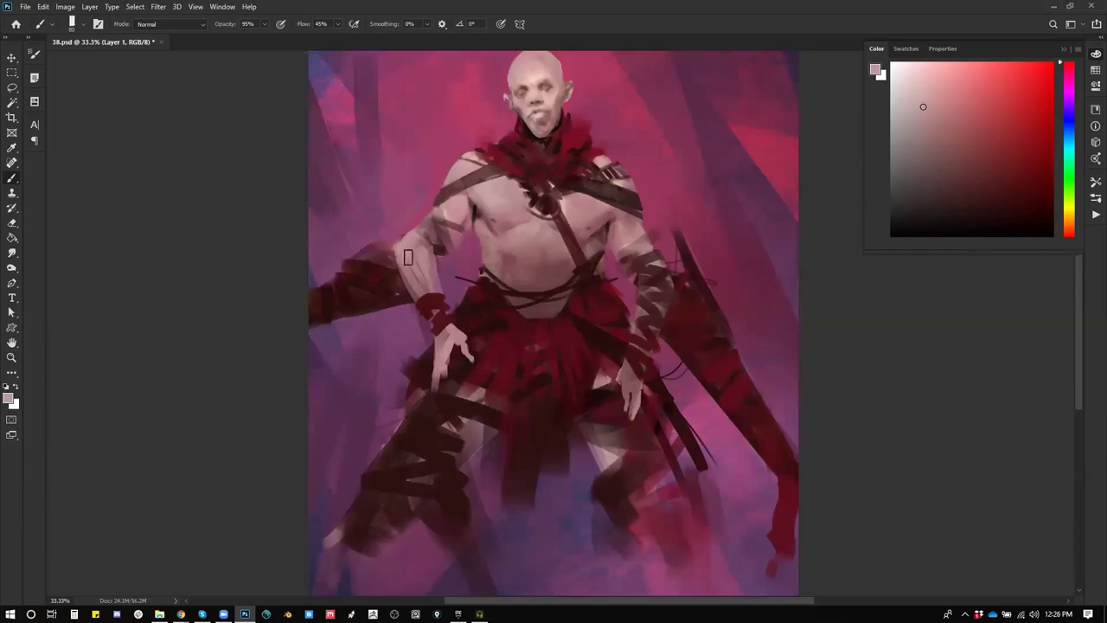
left_click(383, 260, "alt")
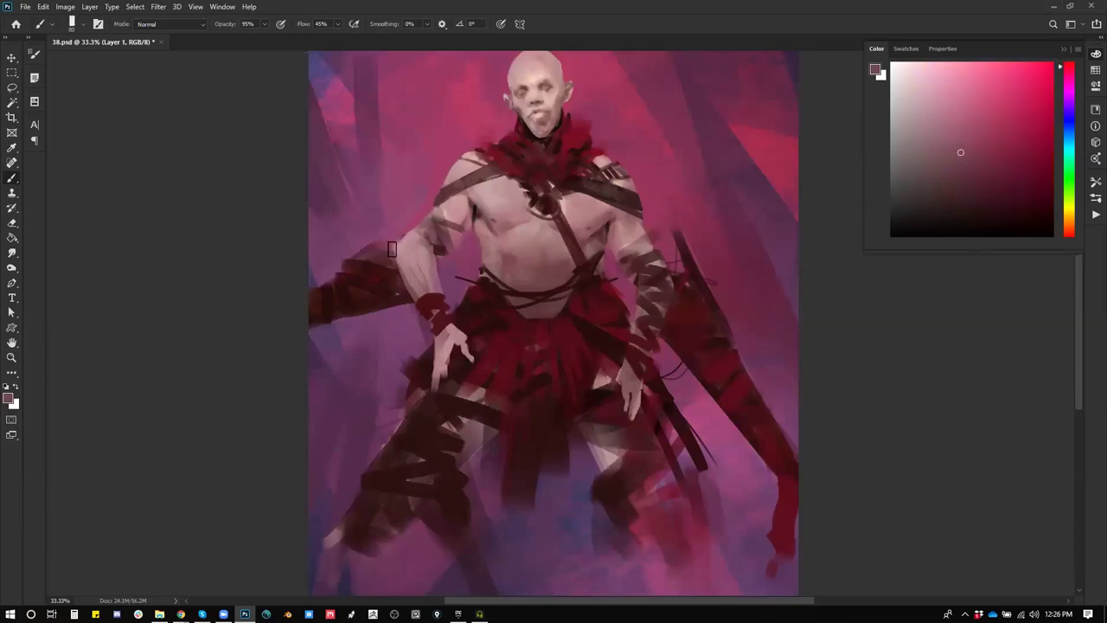
left_click(438, 246, "alt")
key("[")
left_click(417, 258, "alt")
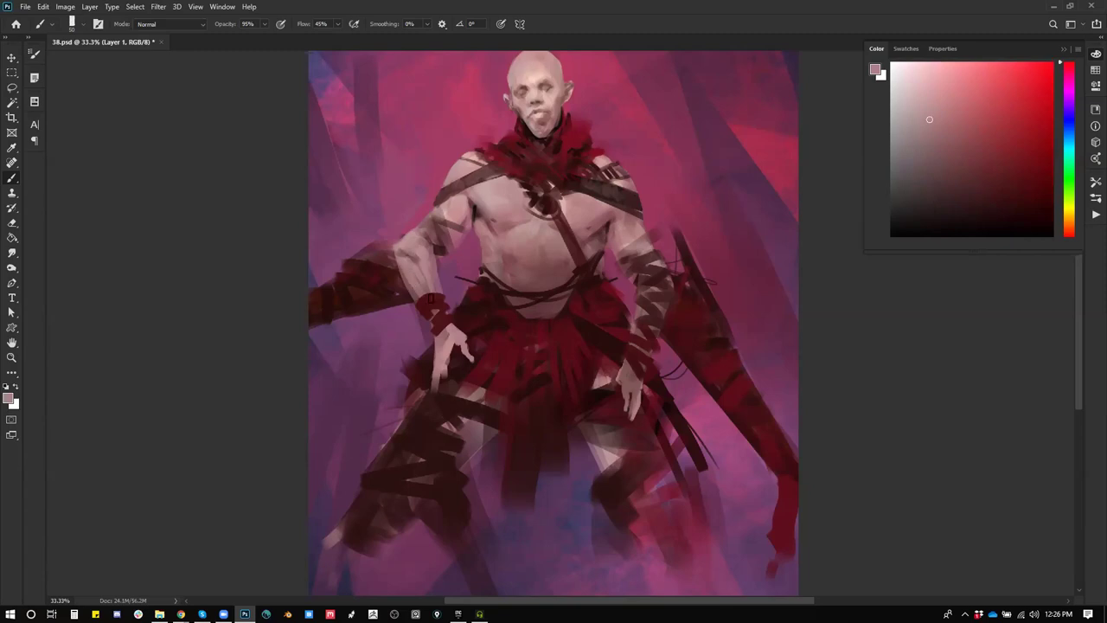
left_click(415, 253, "alt")
Step: Extend the dark red wrist wrap up the forearm and add thin dark cords around the chest straps
left_click(435, 289, "alt")
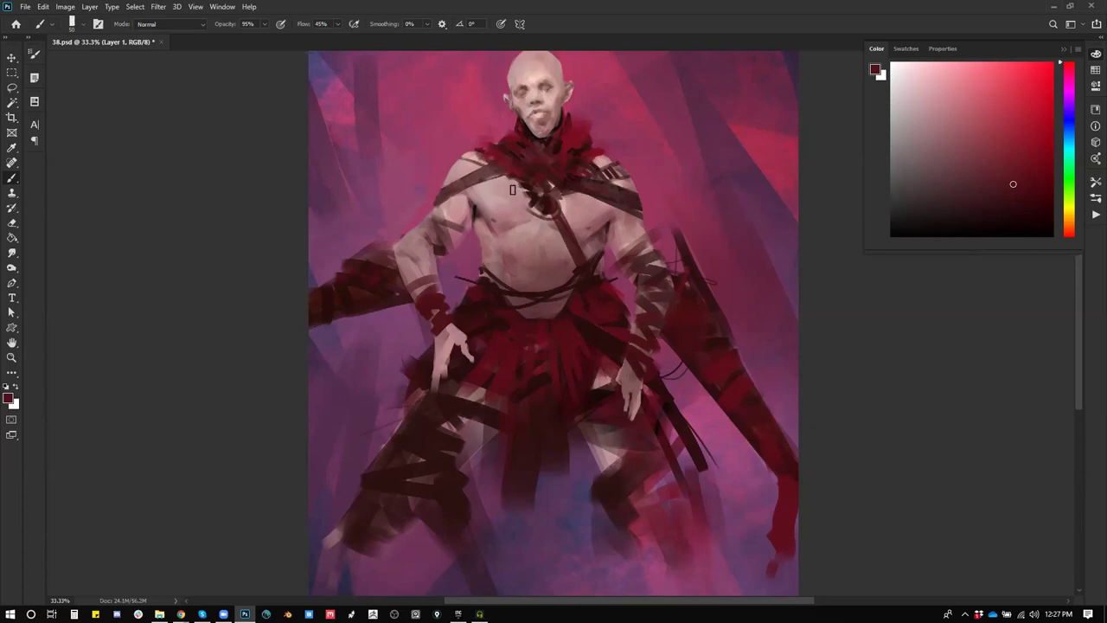
key("[")
left_click(538, 189, "alt")
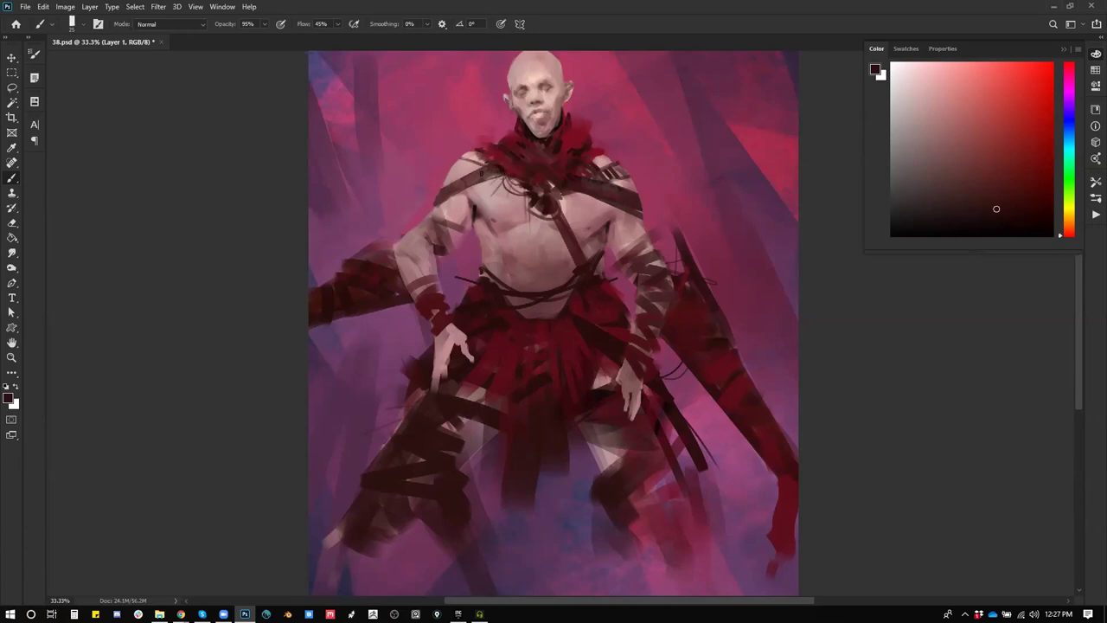
Step: Darken the legs and the lower part of the painting with a dark brown brush enlarged to 1300
key("z")
left_click(505, 228, "alt")
left_click(505, 228, "alt")
left_click(572, 270)
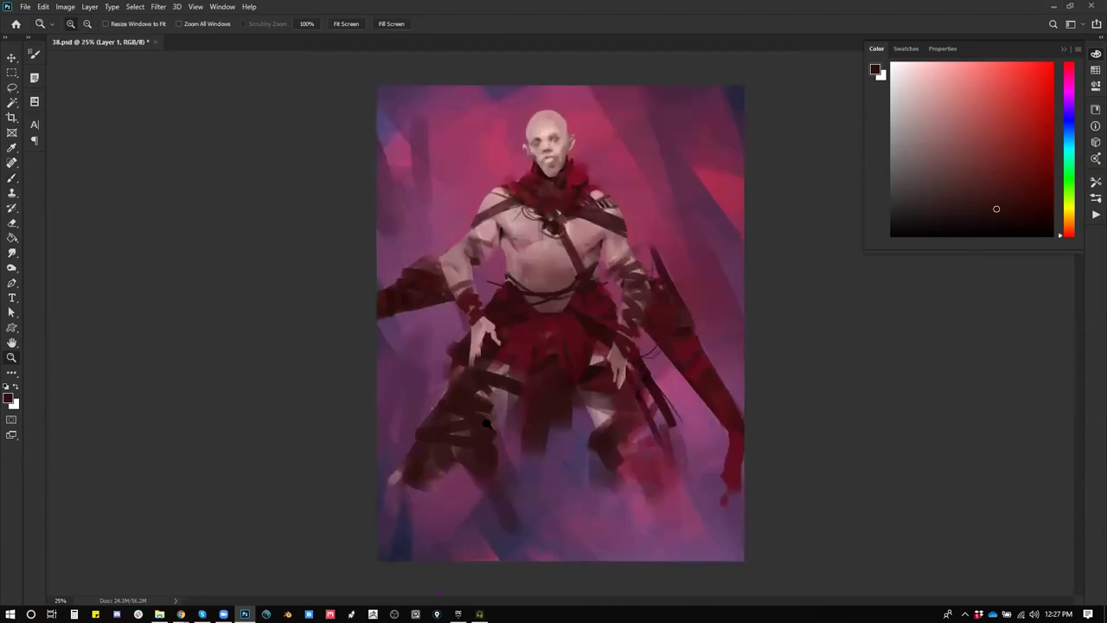
key("b")
key("bracketright")
key("bracketright")
key("bracketright")
key("bracketright")
key("bracketright")
key("bracketright")
key("bracketright")
key("bracketright")
key("bracketright")
key("bracketright")
key("bracketright")
key("bracketright")
key("bracketright")
key("bracketright")
key("bracketright")
key("bracketright")
key("bracketright")
key("bracketright")
key("bracketright")
key("bracketright")
left_click_drag(500, 485, 538, 477)
left_click_drag(490, 446, 476, 532)
mouse_move(455, 403)
left_mouse_down()
mouse_move(569, 457)
mouse_move(596, 415)
left_mouse_up()
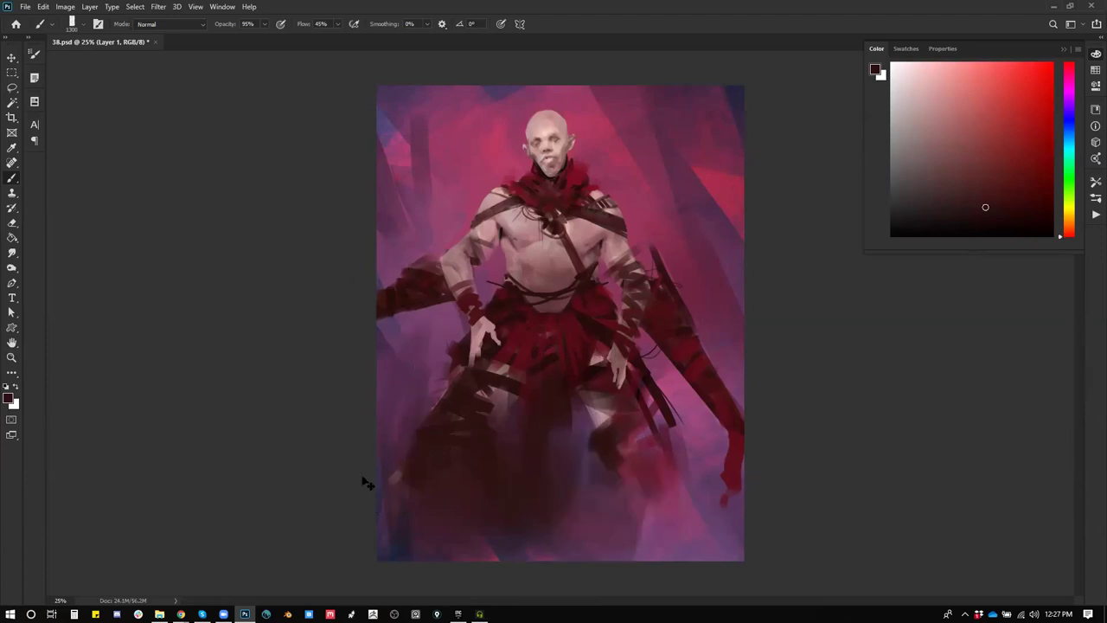
Step: Darken the background along both sides of the warrior with broad dark strokes, reducing the brush to 1200
left_click_drag(395, 478, 351, 344)
mouse_move(692, 415)
left_mouse_down()
mouse_move(732, 312)
mouse_move(705, 251)
left_mouse_up()
left_click_drag(377, 242, 364, 72)
key("ctrl+z")
key("bracketleft")
left_click_drag(375, 292, 351, 137)
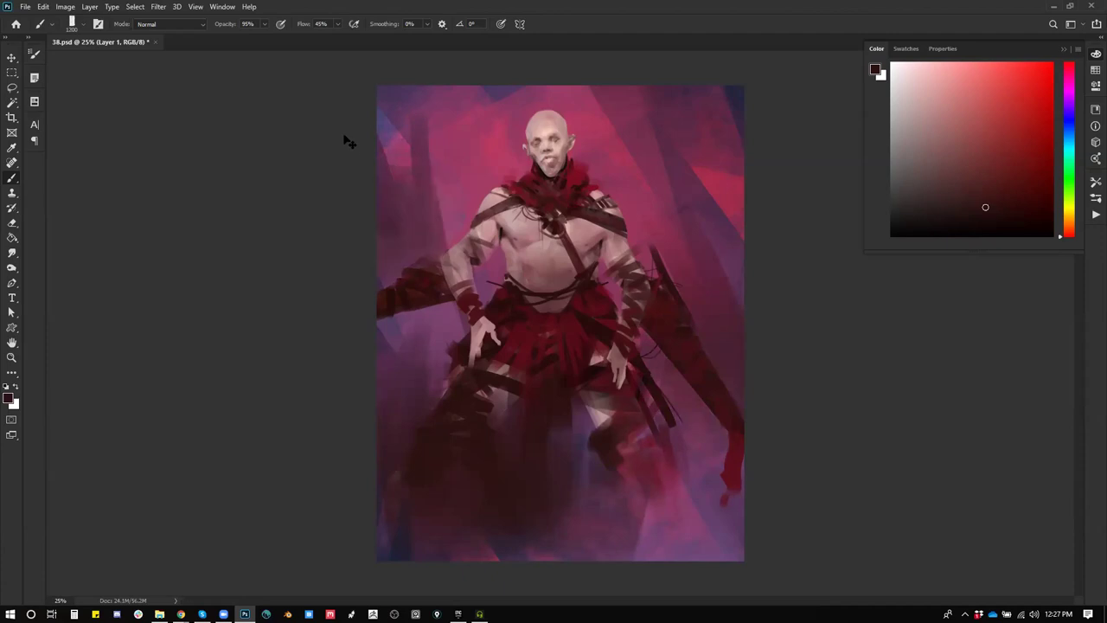
left_click_drag(715, 240, 742, 121)
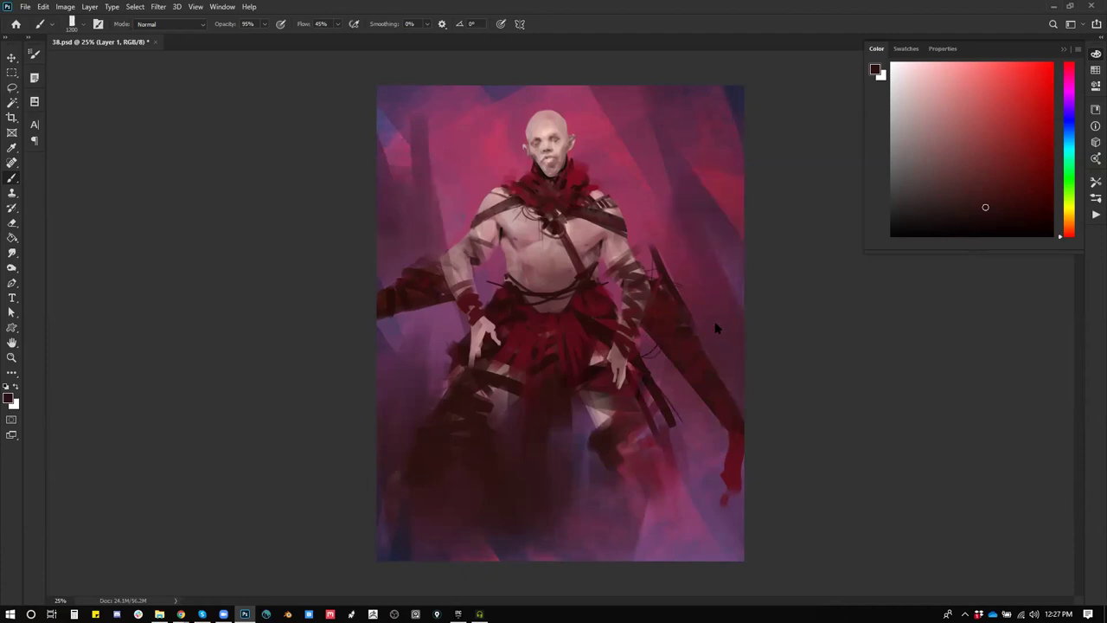
Step: Mirror the canvas and darken the background on both sides of the warrior with broad strokes of a sampled muted purple
key("ctrl+shift+h")
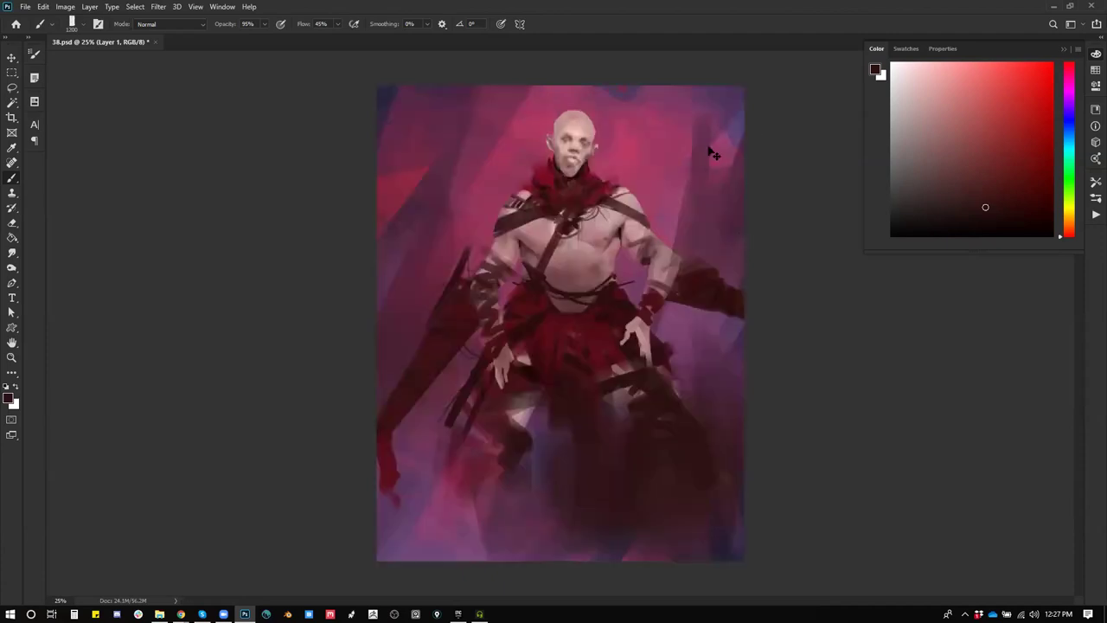
left_click(415, 207, "alt")
left_click_drag(393, 242, 380, 37)
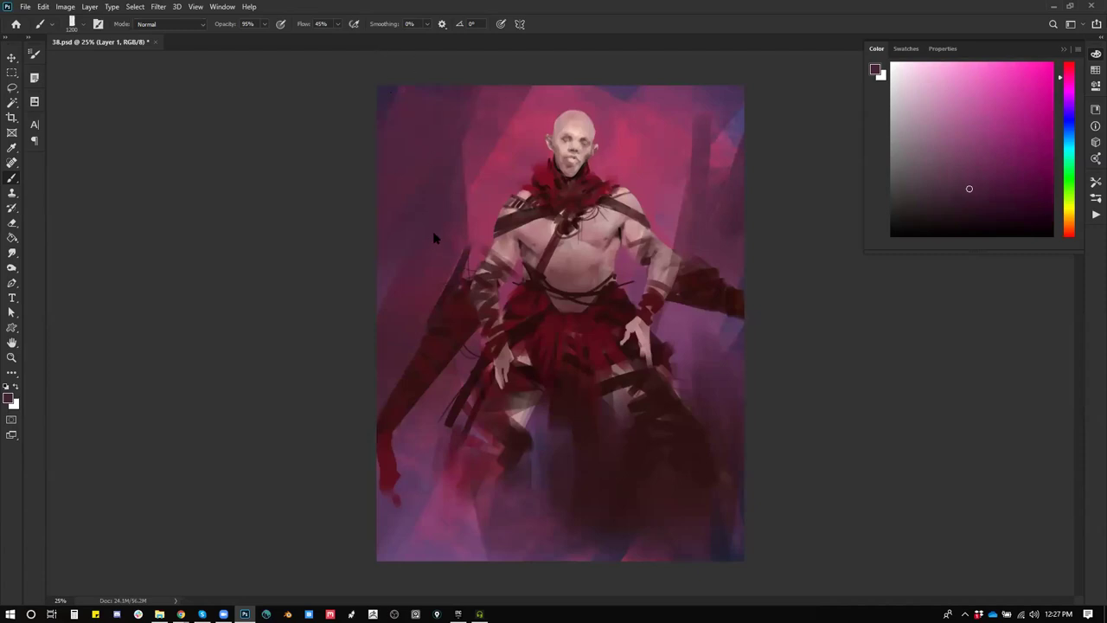
left_click_drag(705, 66, 682, 260)
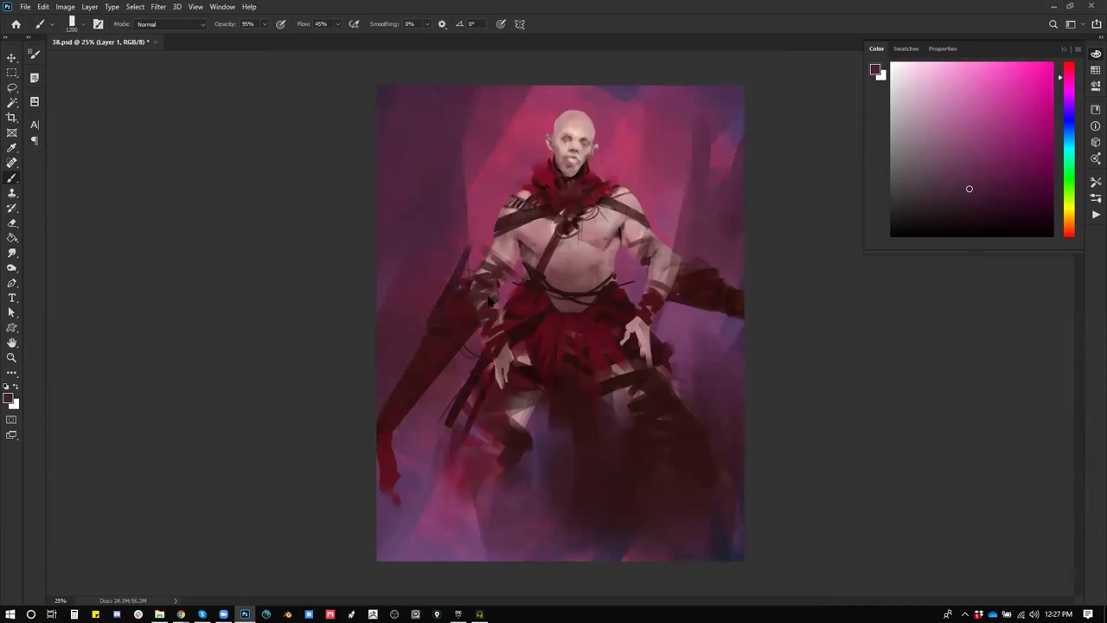
Step: Paint dark red diagonal bands across the background behind both arms with the brush reduced to 150 and 125
left_click(451, 326, "alt")
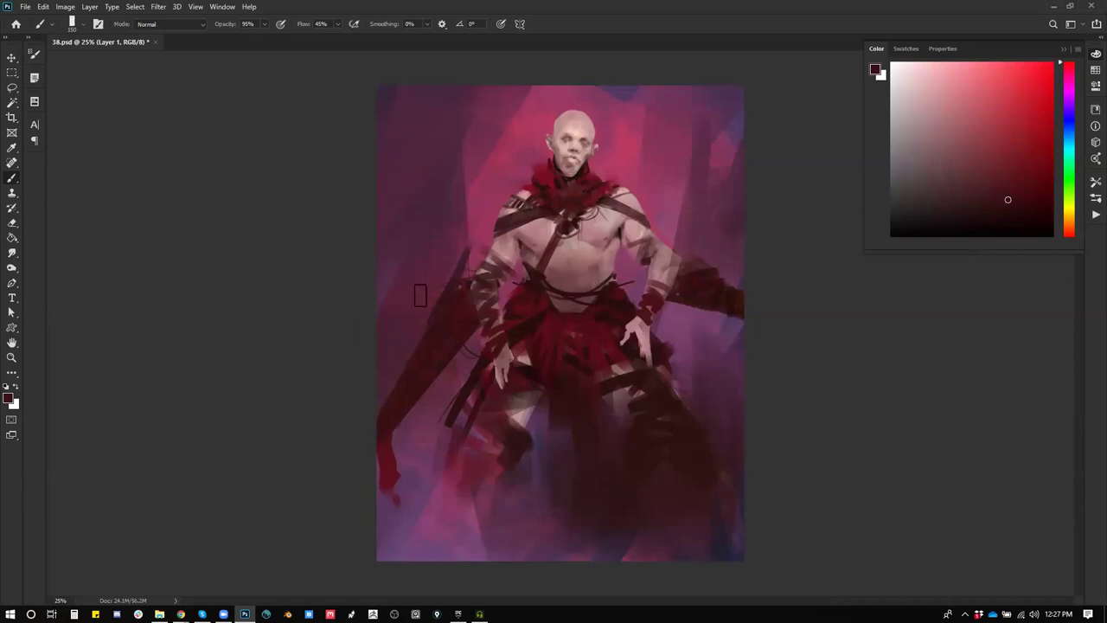
left_click_drag(385, 320, 488, 246)
left_click_drag(662, 232, 768, 240)
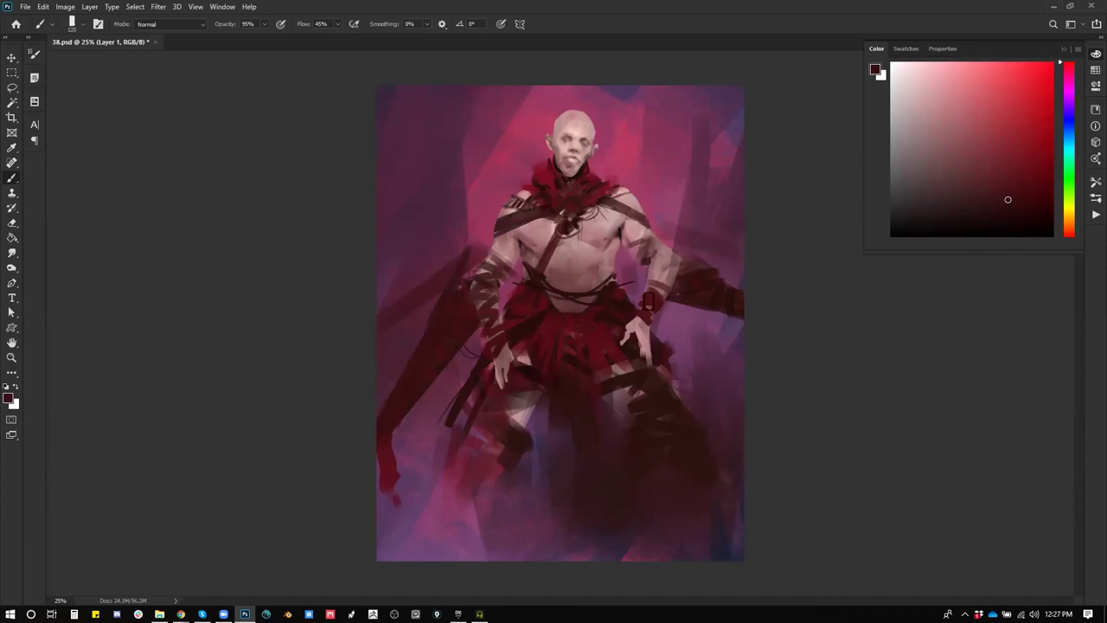
Step: Refine the armpit and the adjoining chest edge with small strokes of sampled shadow and skin tones
left_click(619, 233, "alt")
left_click(620, 229, "alt")
left_click(620, 232, "ctrl")
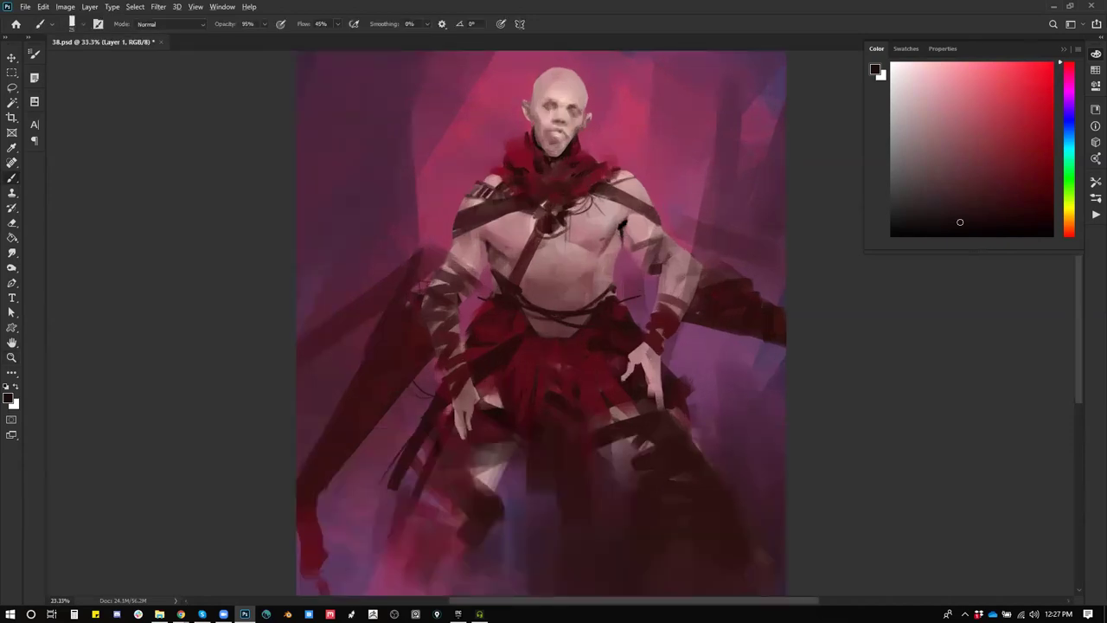
left_click(619, 230, "alt")
left_click(625, 222, "alt")
Step: Touch up the shoulder, cheek and mouth with sampled skin tones and the neck below the jaw with dark brown
left_click(595, 173, "alt")
left_click(571, 96, "alt")
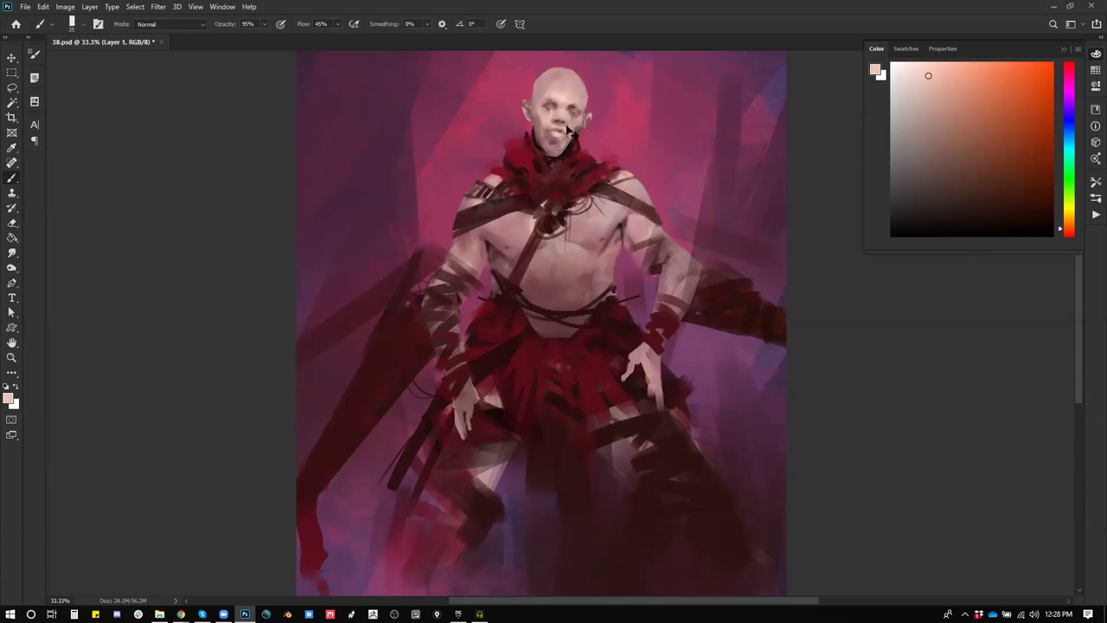
left_click(568, 132, "alt")
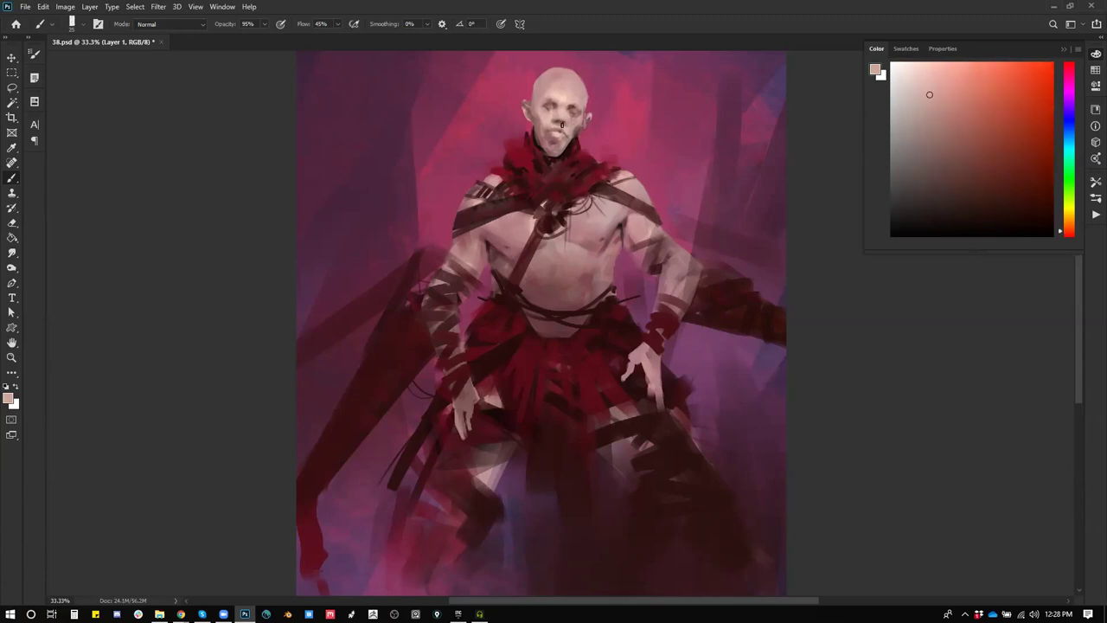
left_click(569, 126, "alt")
left_click(564, 151, "alt")
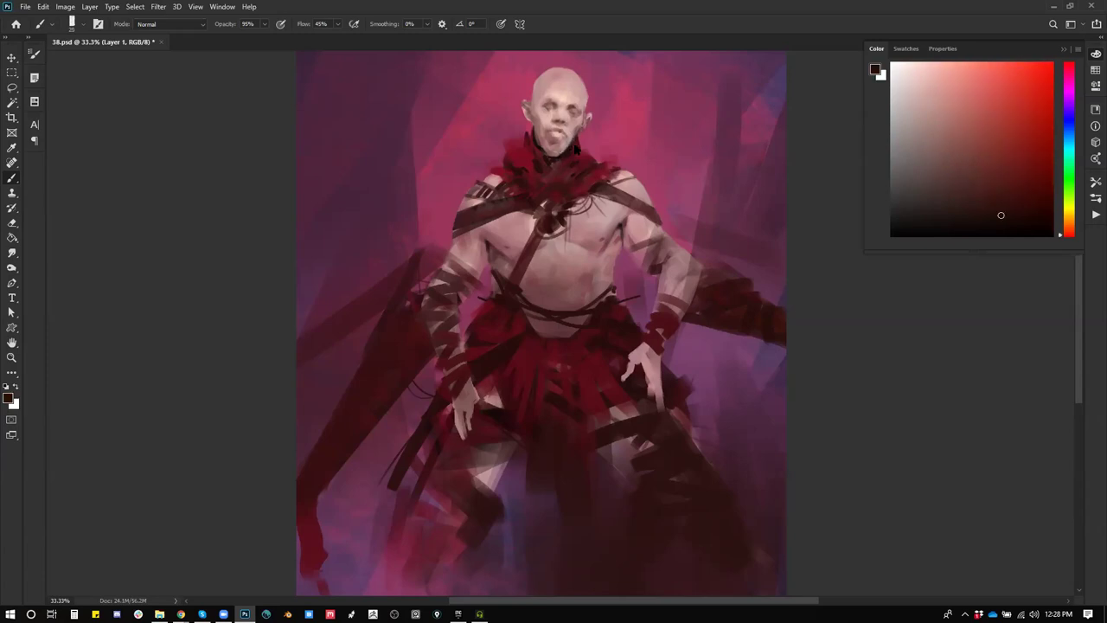
Step: Mirror the canvas and refine the ear and its outline with sampled skin and pink background tones
key("z")
left_click(538, 224, "alt")
left_click(538, 224, "alt")
left_click(549, 325)
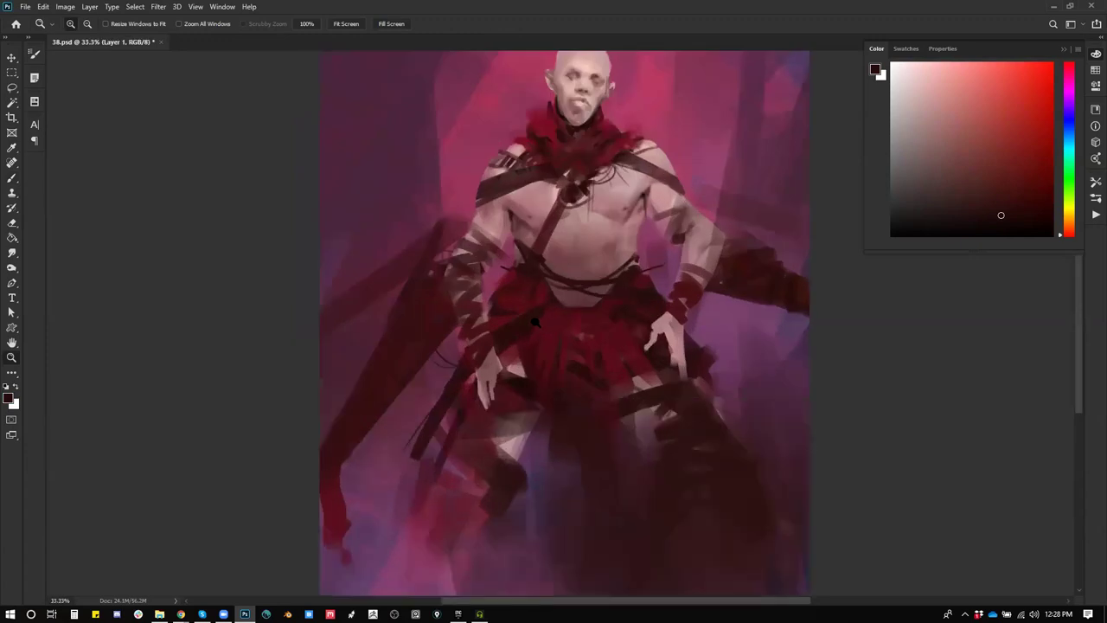
left_click_drag(630, 244, 608, 270)
key("b")
key("ctrl+f")
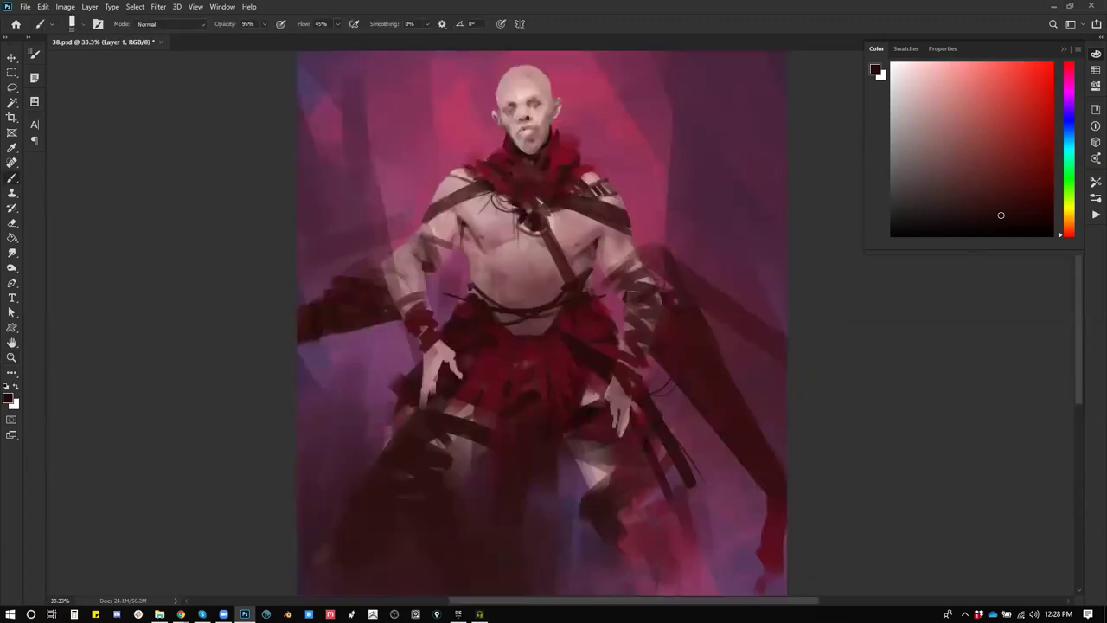
left_click(499, 116, "alt")
left_click_drag(500, 103, 505, 114)
left_click(490, 107, "alt")
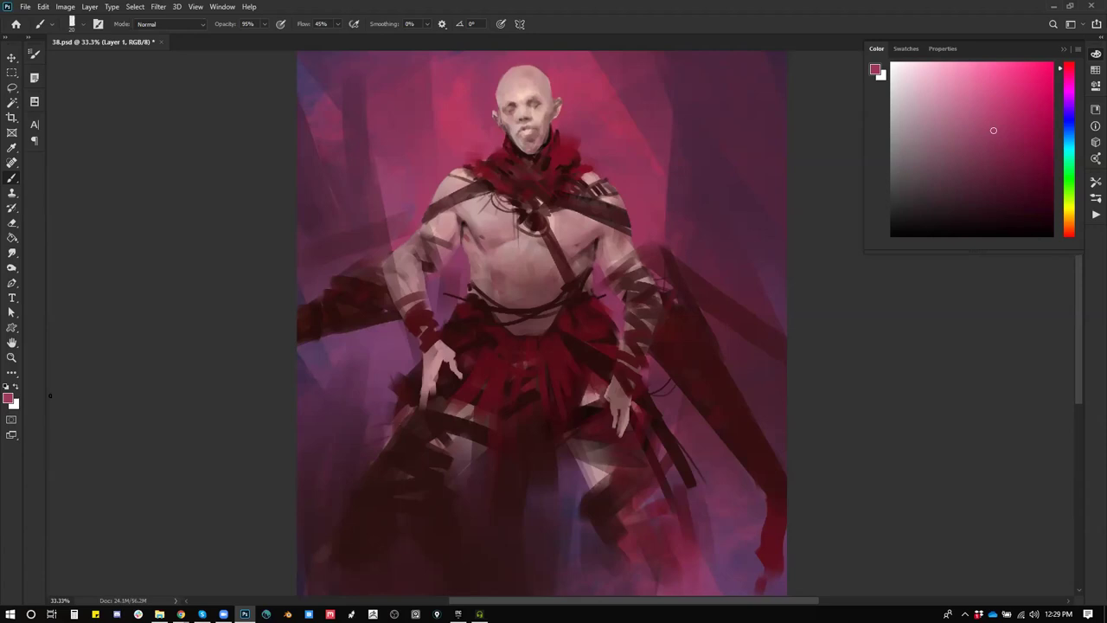
Step: Clean up the elbow with skin tones and paint muted brown wrap bands around both arms using a size 45 brush
left_click(406, 251, "alt")
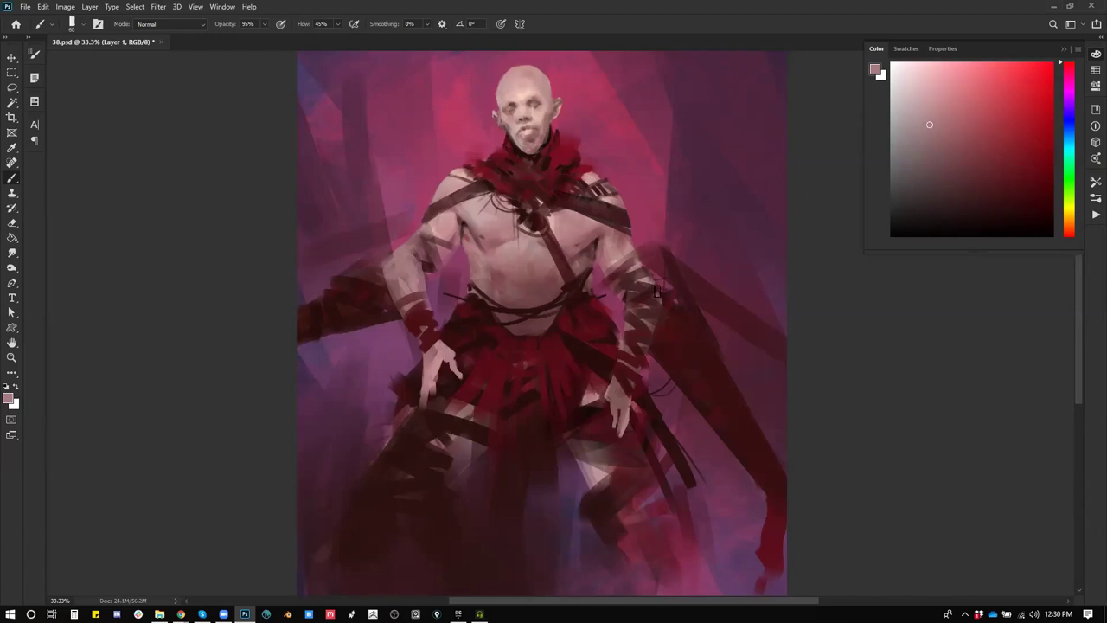
left_click(407, 257, "alt")
left_click(439, 229, "alt")
left_click(483, 189, "alt")
key("ctrl+z")
mouse_move(419, 238)
left_mouse_down()
mouse_move(452, 245)
mouse_move(437, 267)
mouse_move(437, 248)
mouse_move(425, 258)
left_mouse_up()
mouse_move(627, 234)
left_mouse_down()
mouse_move(600, 264)
mouse_move(633, 254)
left_mouse_up()
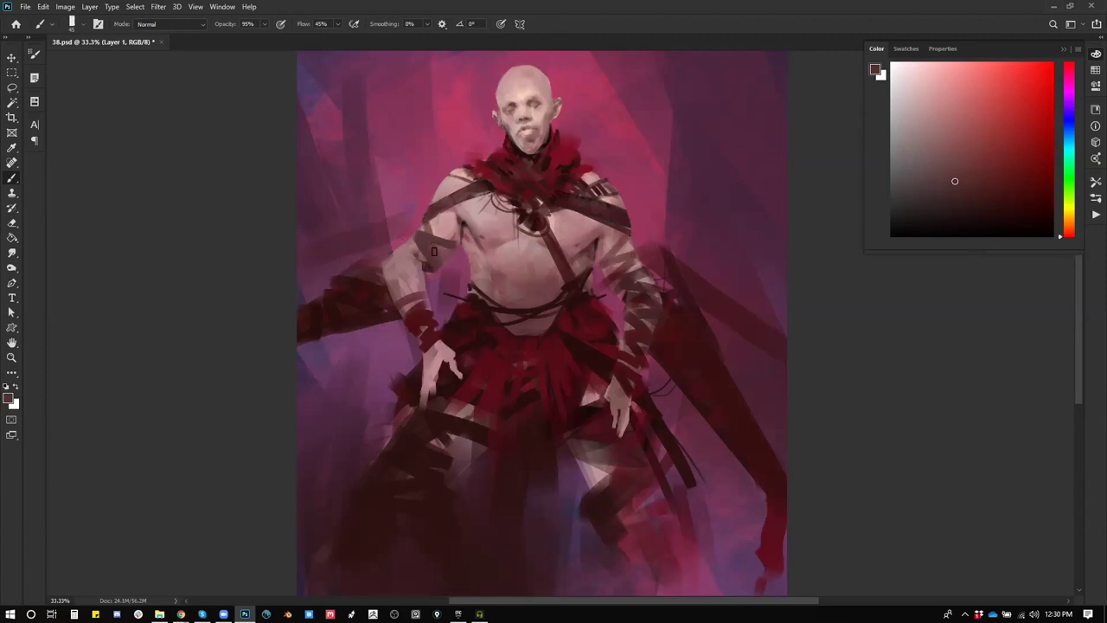
mouse_move(421, 262)
left_mouse_down()
mouse_move(381, 264)
mouse_move(427, 267)
mouse_move(376, 299)
mouse_move(407, 293)
mouse_move(414, 267)
mouse_move(386, 298)
mouse_move(434, 284)
left_mouse_up()
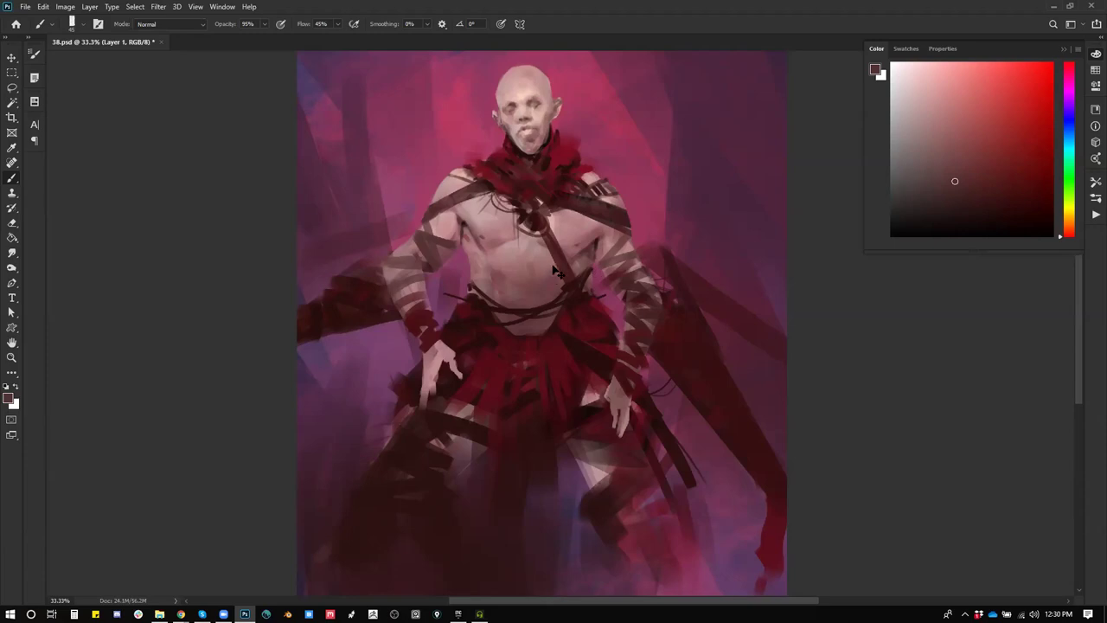
Step: Mirror the canvas and reinforce the shoulder and chest straps with sampled dark red strokes at brush size 40
key("ctrl+shift+h")
left_click(526, 165, "alt")
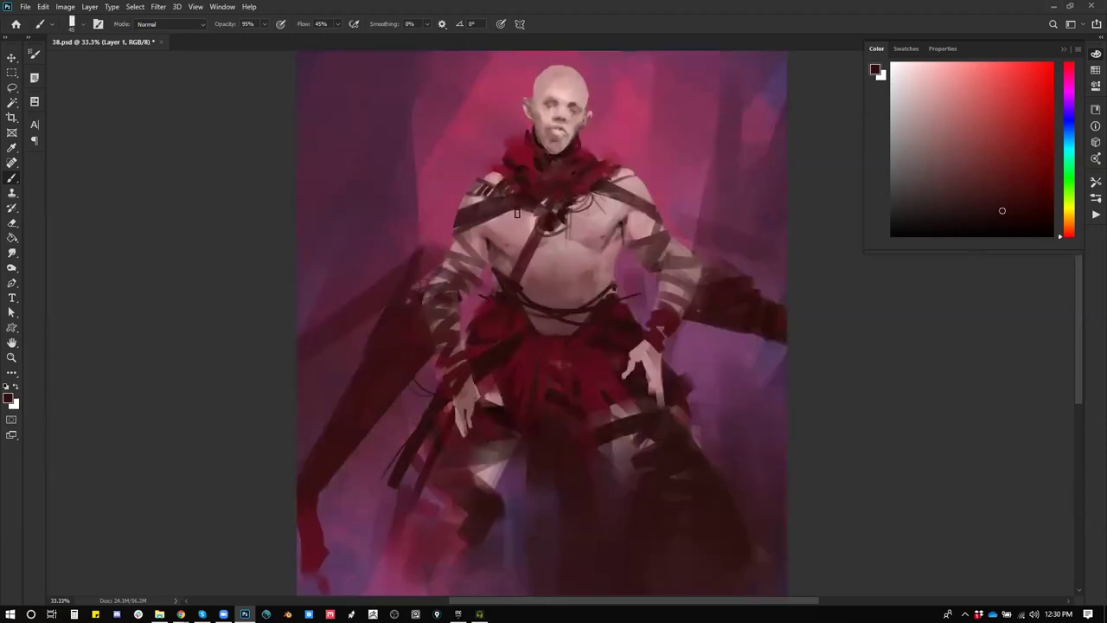
left_click_drag(495, 168, 499, 171)
left_click_drag(519, 211, 459, 237)
key("ctrl+z")
left_click_drag(519, 212, 454, 245)
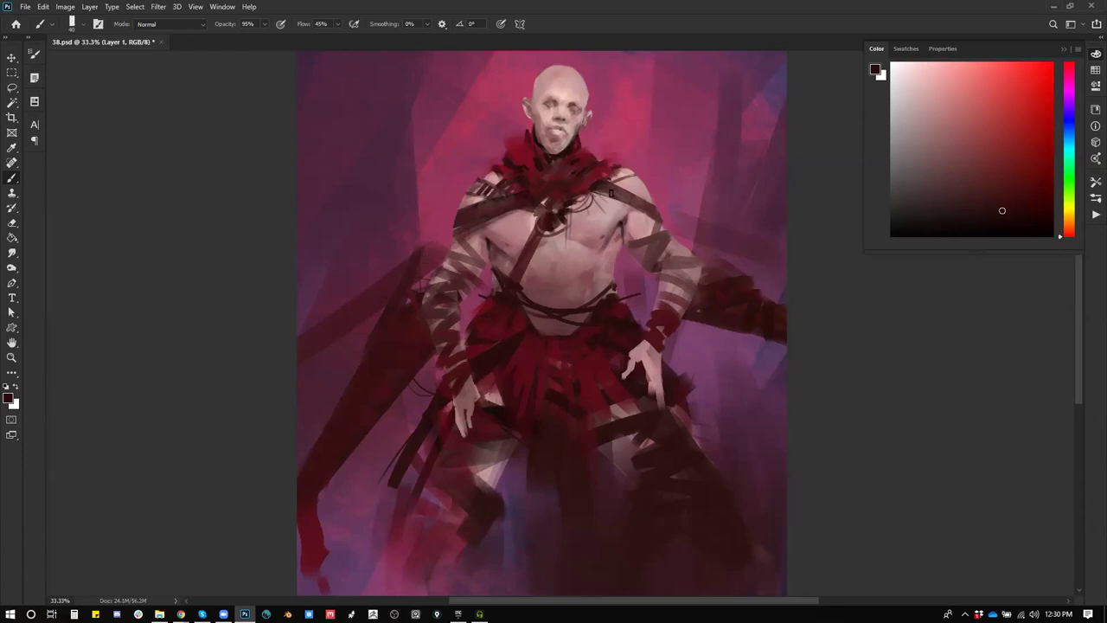
mouse_move(588, 189)
left_mouse_down()
mouse_move(617, 197)
mouse_move(571, 208)
mouse_move(595, 199)
mouse_move(582, 203)
left_mouse_up()
left_click(552, 327, "alt")
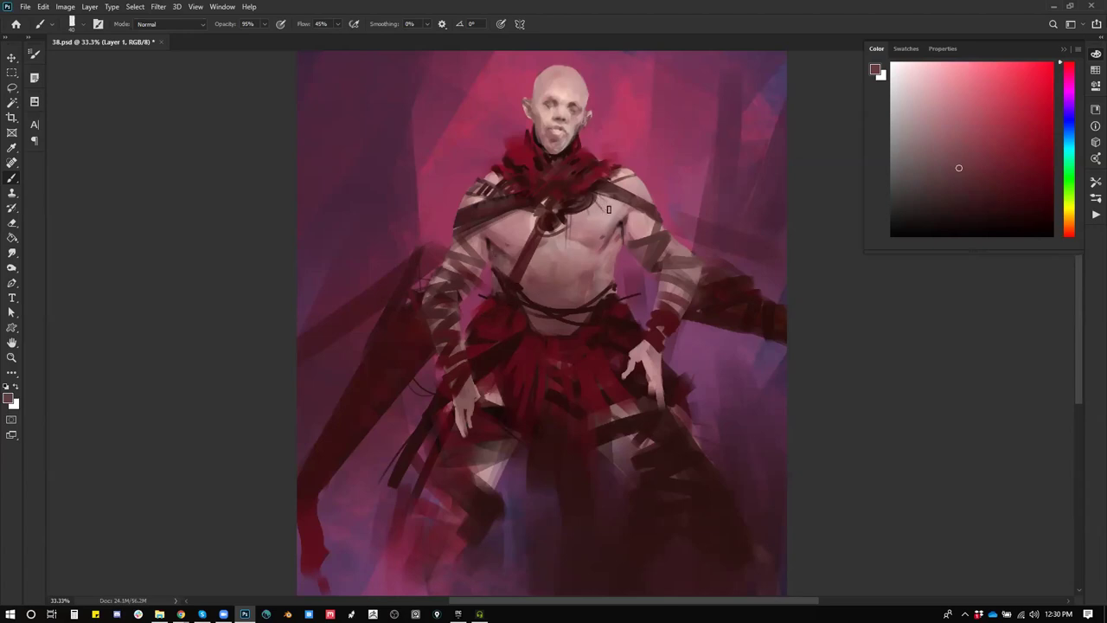
Step: Paint large dark maroon wedges into the background on both sides with the brush enlarged to 500, and save the document
key("z")
left_click(602, 283, "alt")
key("b")
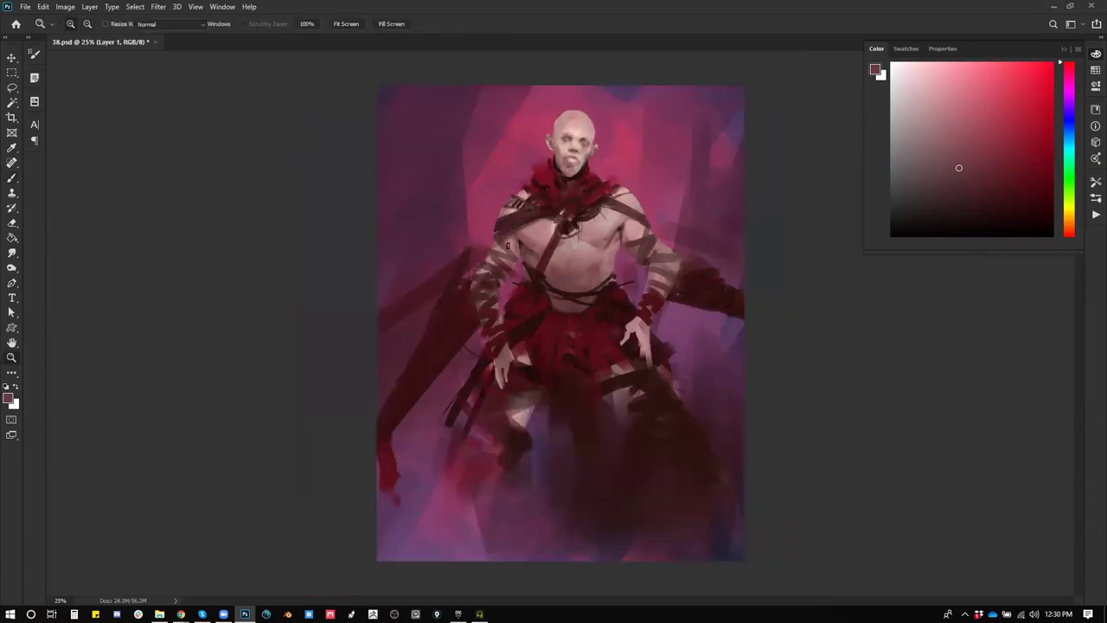
left_click(473, 277, "alt")
left_click(473, 244, "alt")
key("]")
key("]")
key("]")
key("]")
key("]")
key("]")
key("]")
key("]")
key("]")
key("]")
key("]")
key("]")
key("]")
key("]")
key("]")
key("]")
key("]")
left_click_drag(377, 268, 443, 285)
left_click_drag(374, 193, 452, 270)
left_click_drag(708, 210, 689, 227)
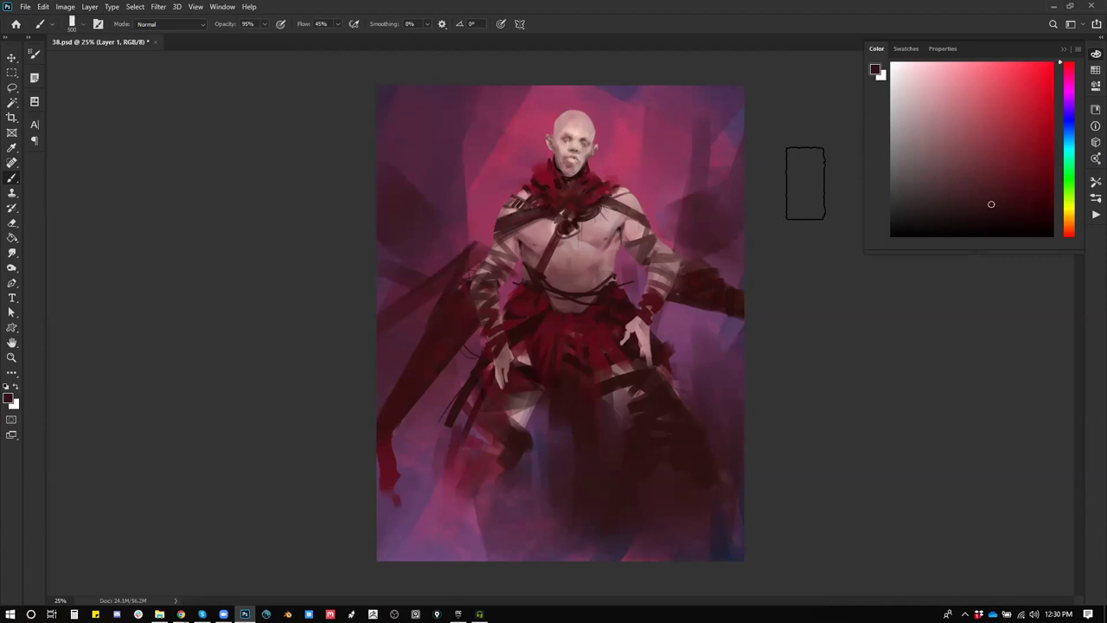
left_click_drag(358, 106, 462, 239)
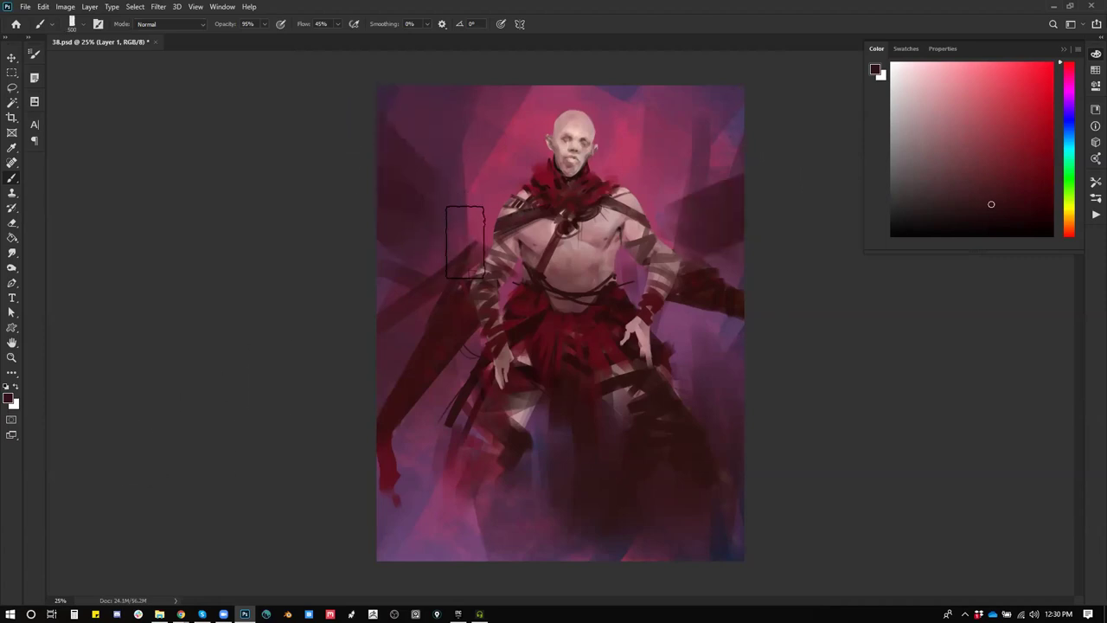
left_click_drag(361, 121, 436, 287)
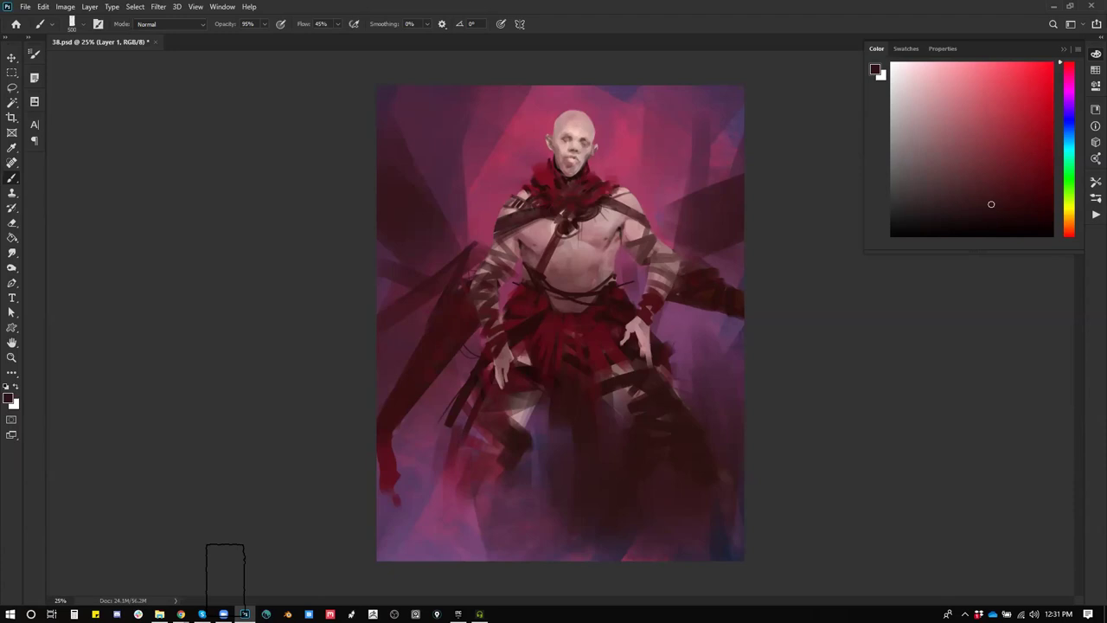
key("ctrl+s")
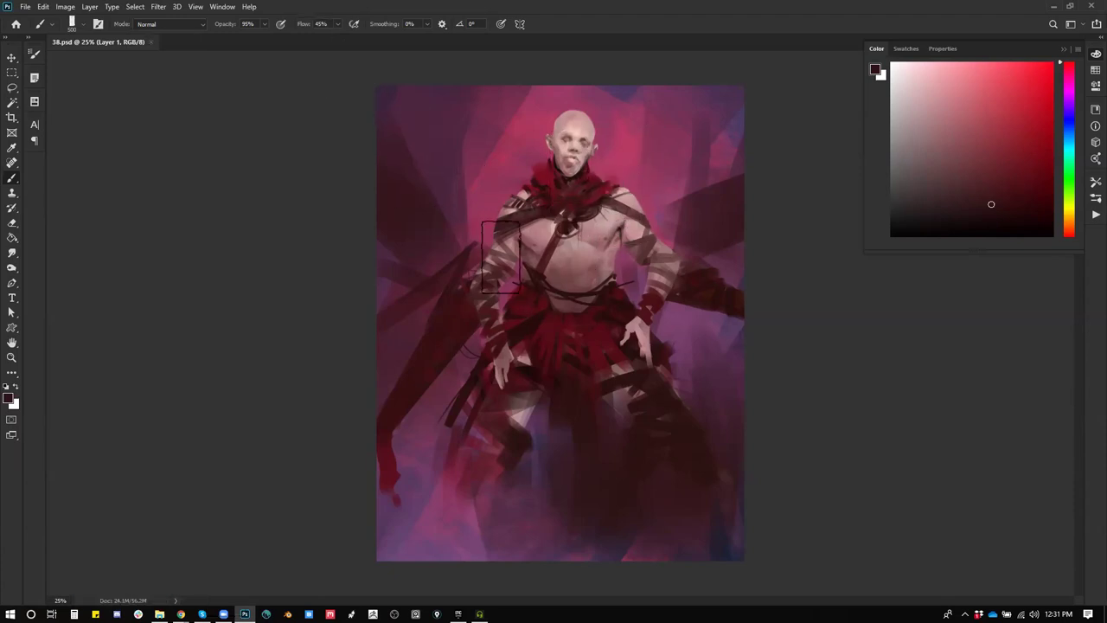
Step: Subdue the hanging red cloth and lower background beside the leg with broad strokes of sampled dark maroon
left_click(464, 258, "alt")
left_click_drag(400, 397, 392, 523)
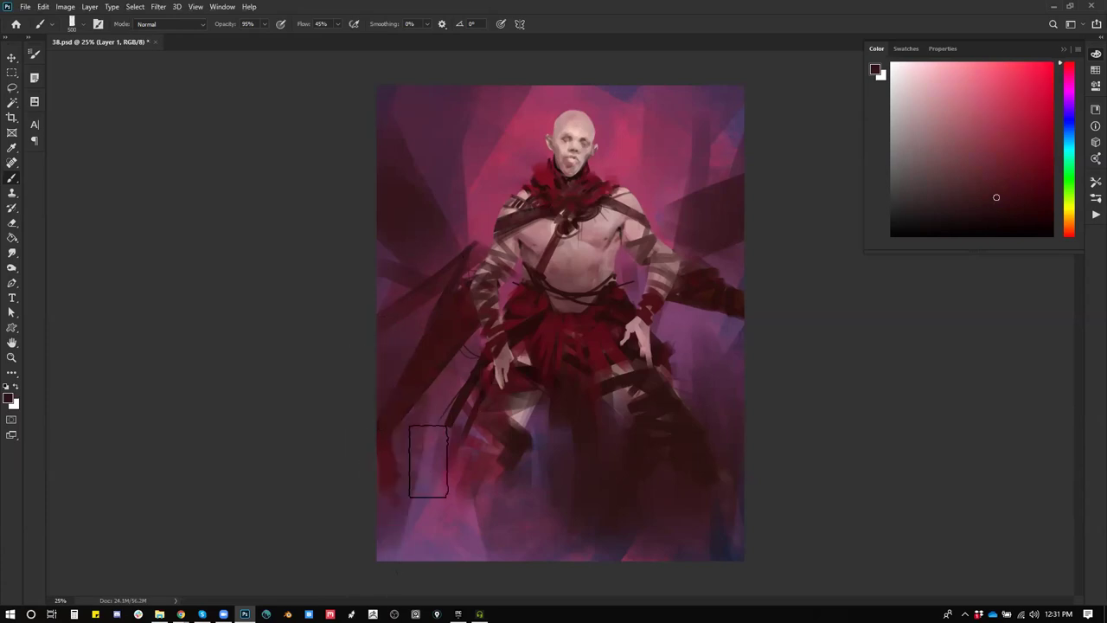
left_click_drag(454, 437, 426, 518)
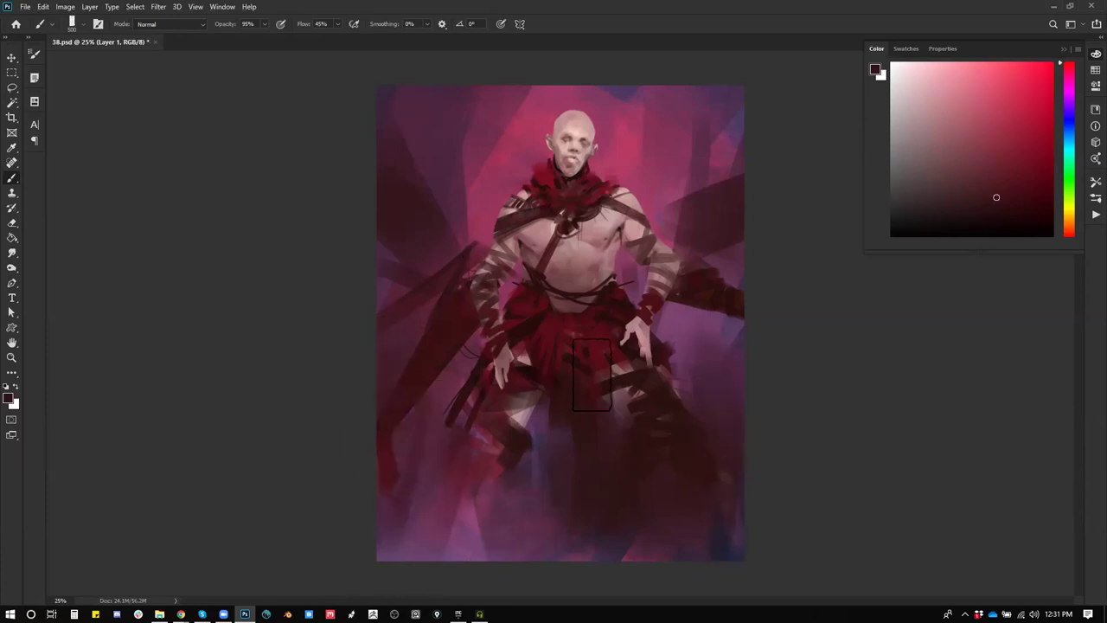
Step: Extend the skirt's red into the dark lower cloth and thigh with a smaller brush, and save the document
left_click(570, 326, "alt")
key("bracketleft")
key("bracketleft")
key("bracketleft")
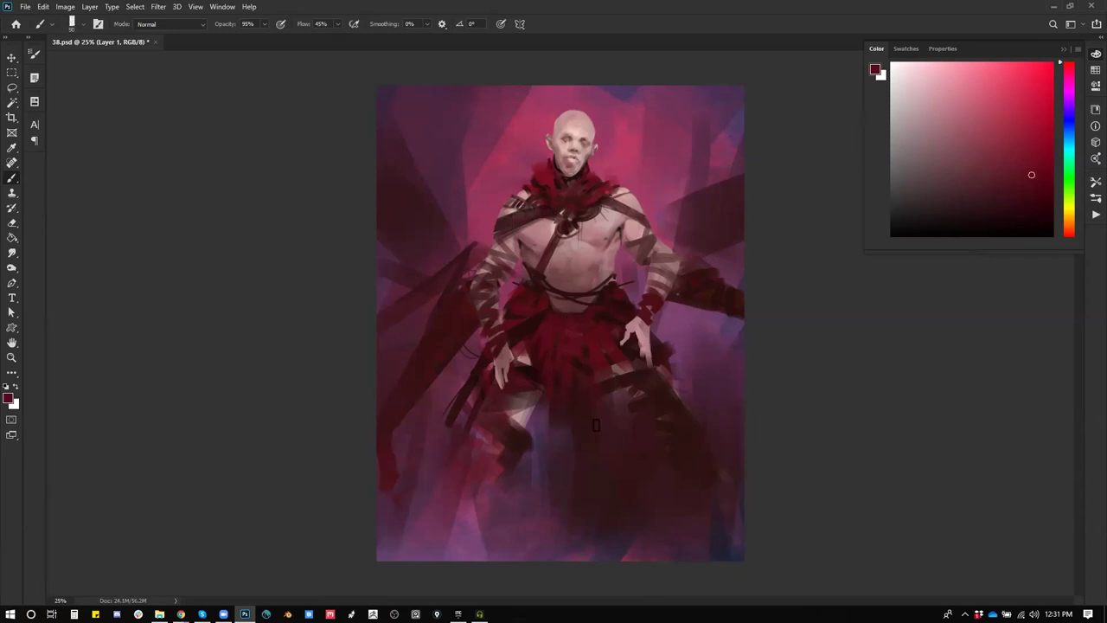
left_click(567, 362, "alt")
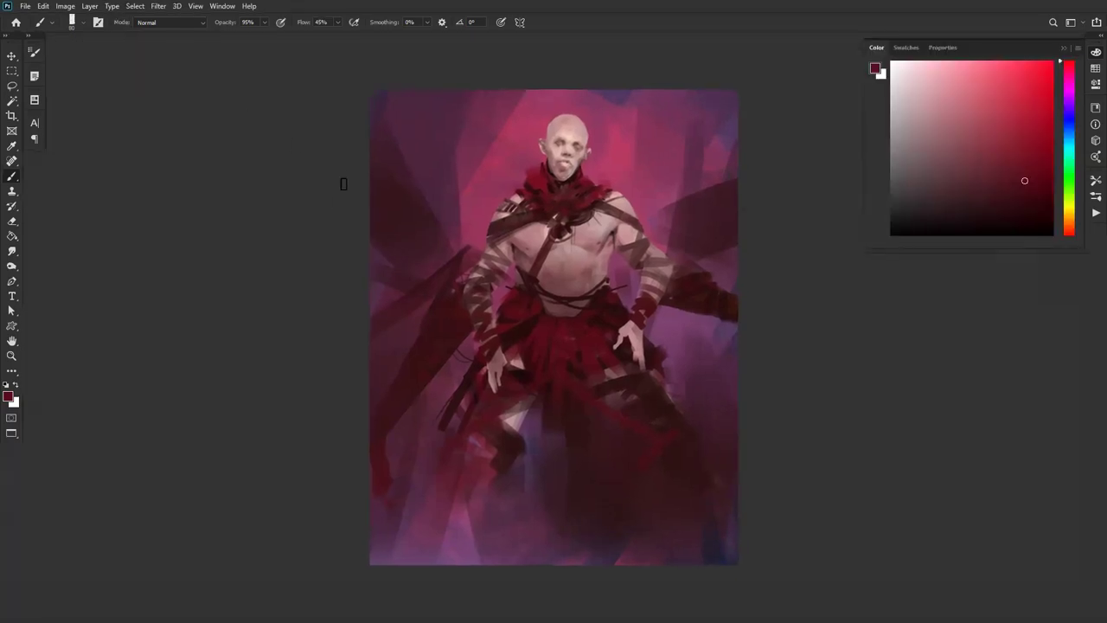
key("f")
key("f")
key("ctrl+s")
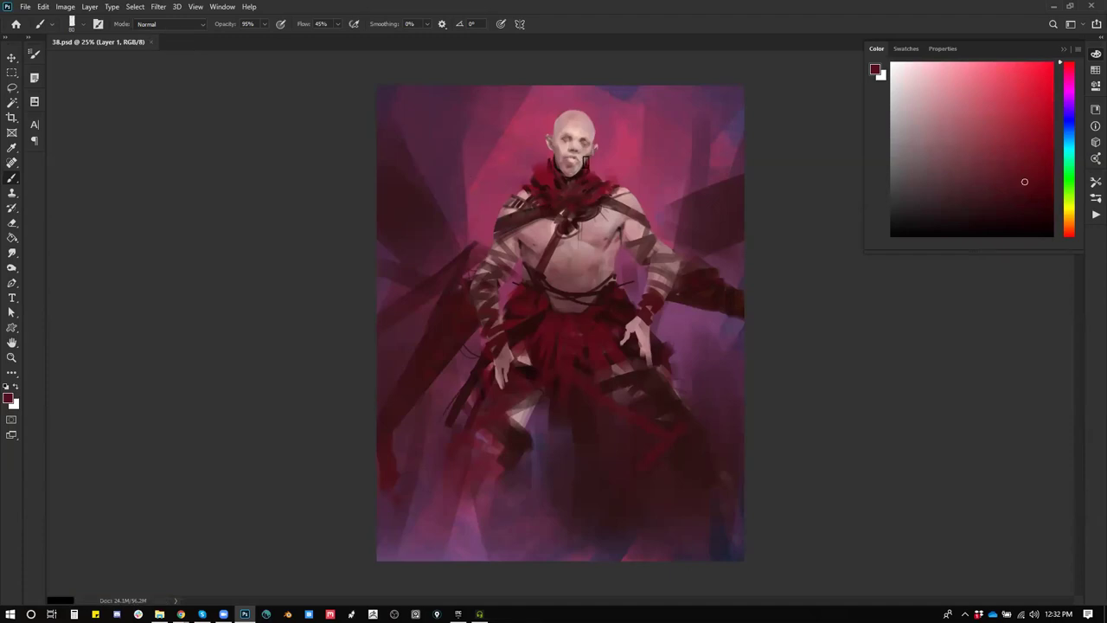
Step: Add sampled red accents to the collar and skirt, and draw thin curved lines around the head and shoulders
left_click(547, 169, "alt")
mouse_move(521, 173)
left_mouse_down()
mouse_move(477, 191)
mouse_move(524, 158)
mouse_move(520, 184)
left_mouse_up()
key("ctrl+z")
key("[")
key("[")
key("bracketright")
key("bracketright")
key("bracketright")
key("bracketright")
key("bracketright")
key("bracketright")
key("bracketright")
key("bracketright")
key("bracketright")
key("bracketright")
key("bracketright")
key("bracketright")
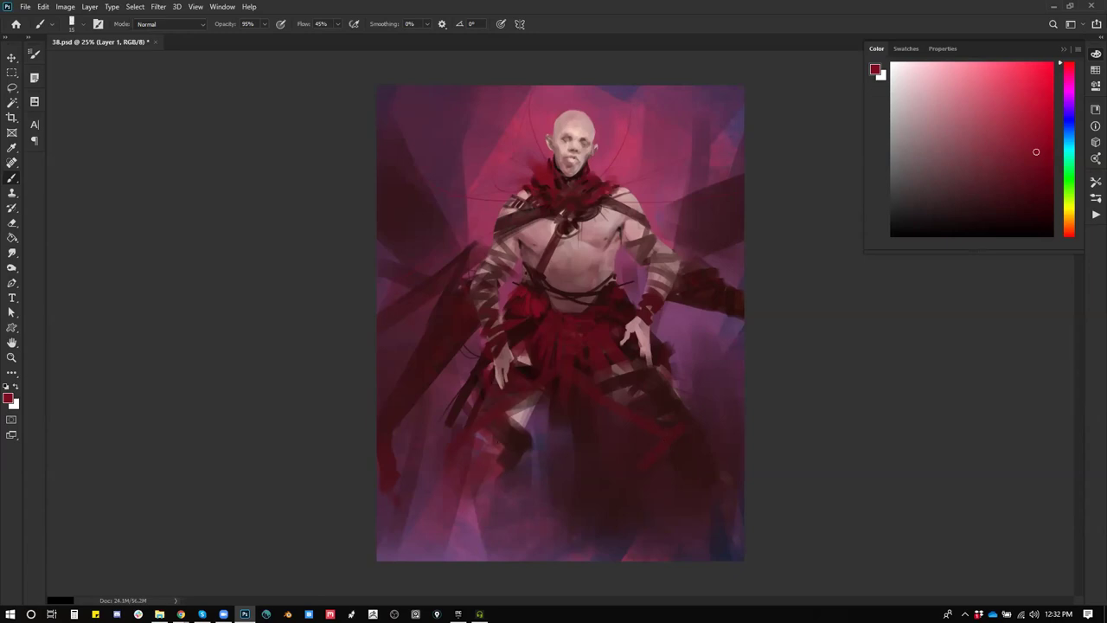
Step: Lighten the side of the abdomen with a sampled pale skin tone and a slightly larger brush
left_click(607, 217, "alt")
left_click(602, 223, "alt")
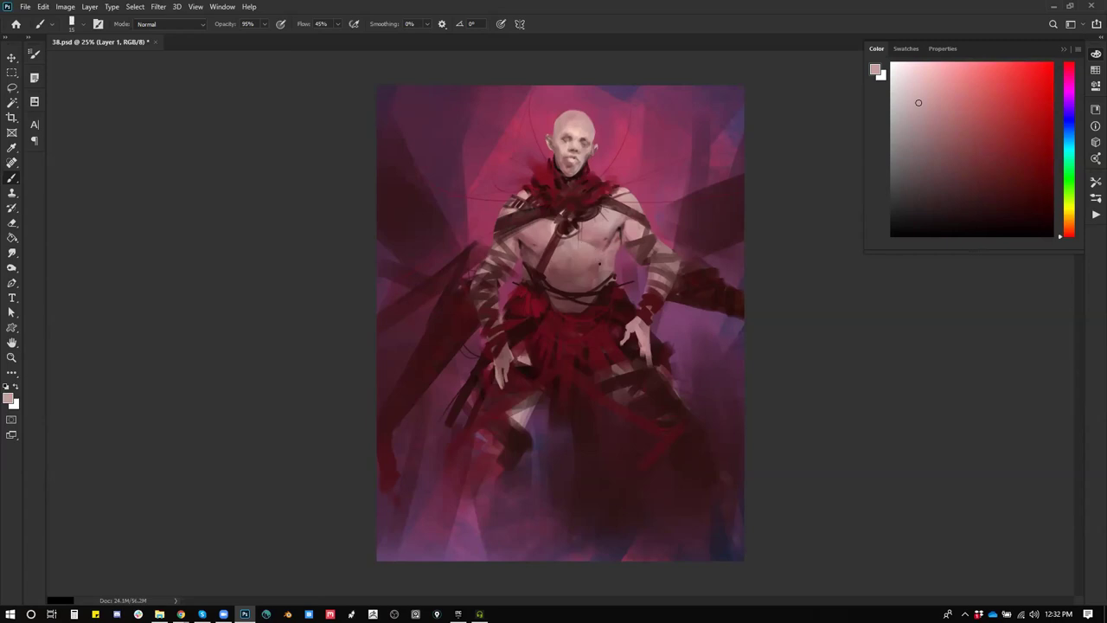
key("]")
key("]")
key("]")
left_click_drag(603, 273, 601, 285)
Step: Refine the facial shading with a sampled muted brown, reducing the brush to 30 and below
key("z")
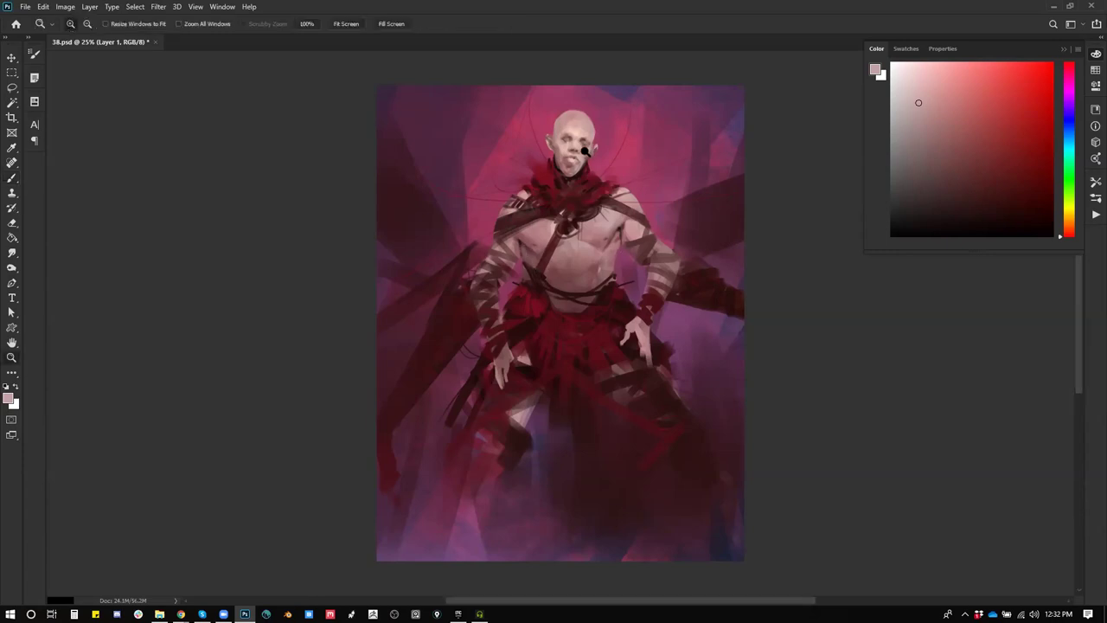
double_click(585, 149)
left_click(576, 134, "alt")
key("[")
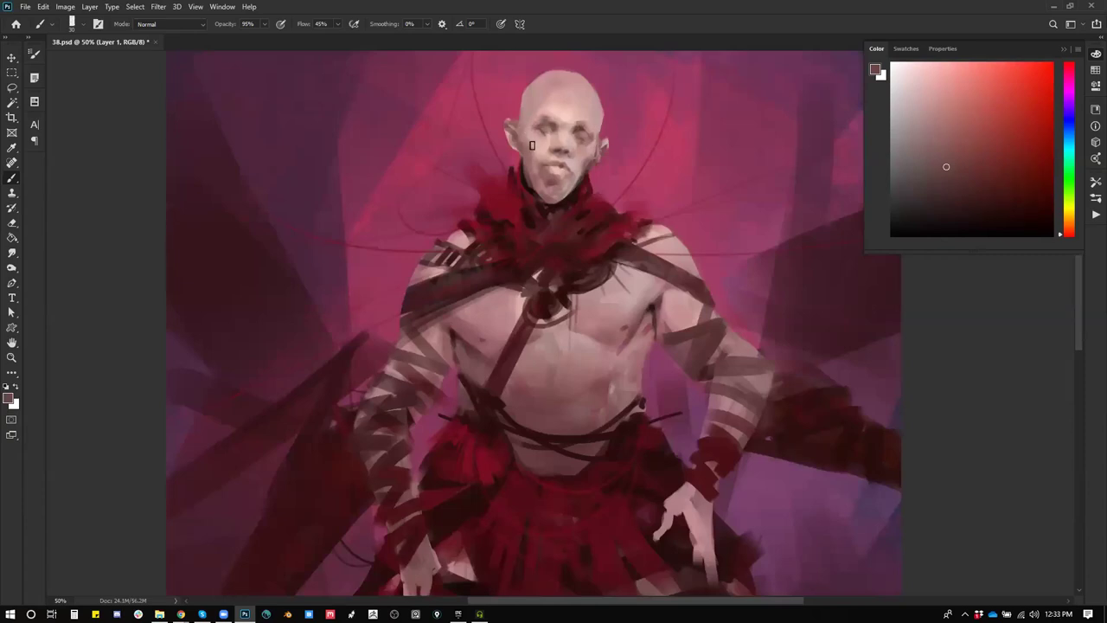
key("[")
key("[")
key("[")
Step: Hide the interface panels and review the mirrored figure as a whole and closer up
key("ctrl+minus")
key("ctrl+minus")
key("Tab")
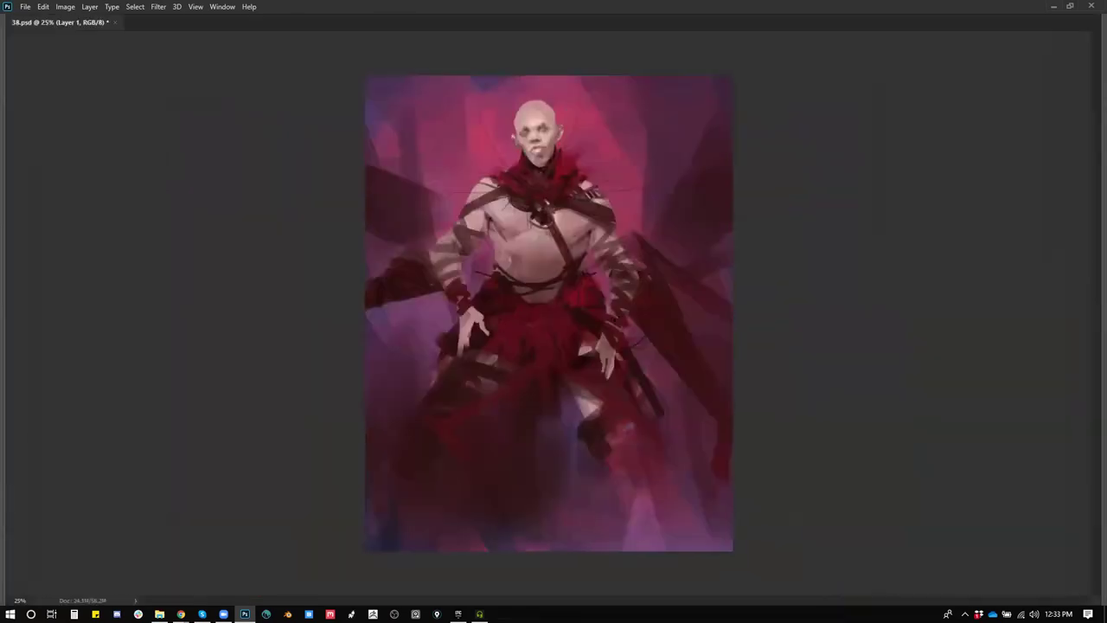
scroll(629, 298, "up", 1)
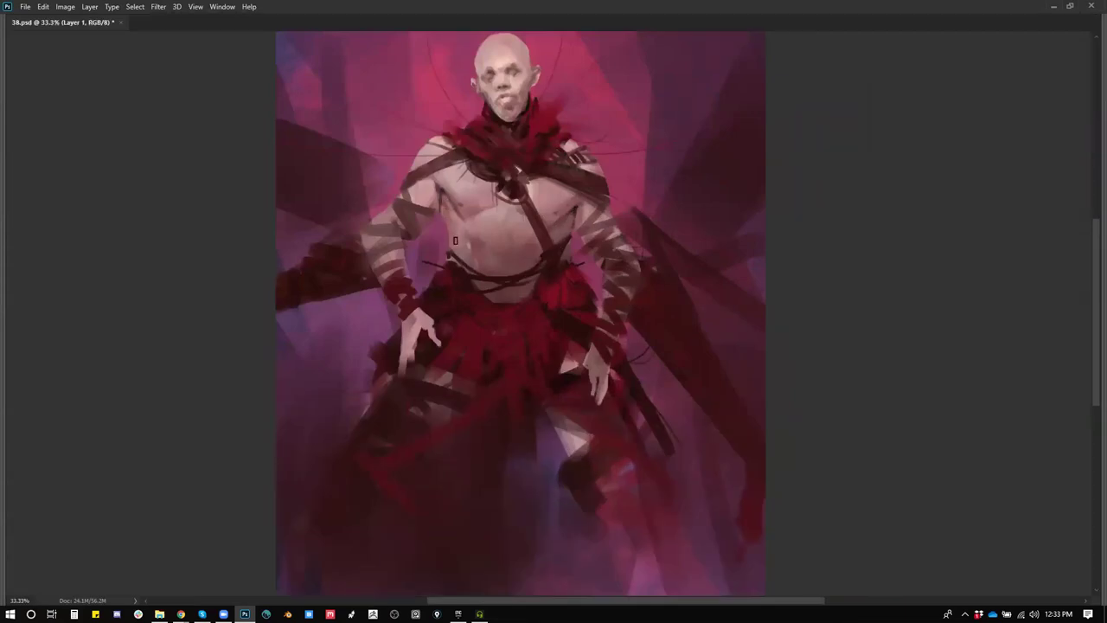
scroll(582, 268, "down", 2)
scroll(562, 327, "up", 2)
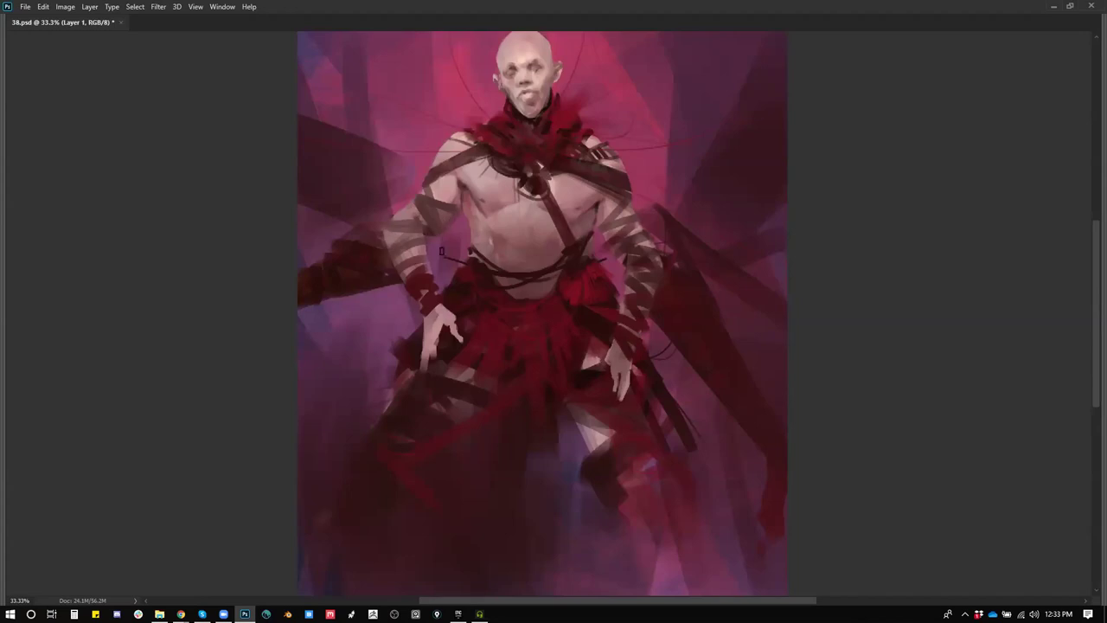
Step: Paint broad dark vertical strokes over the background sides, skirt and legs with a large rectangular brush, undoing the last stroke
scroll(439, 249, "down", 1)
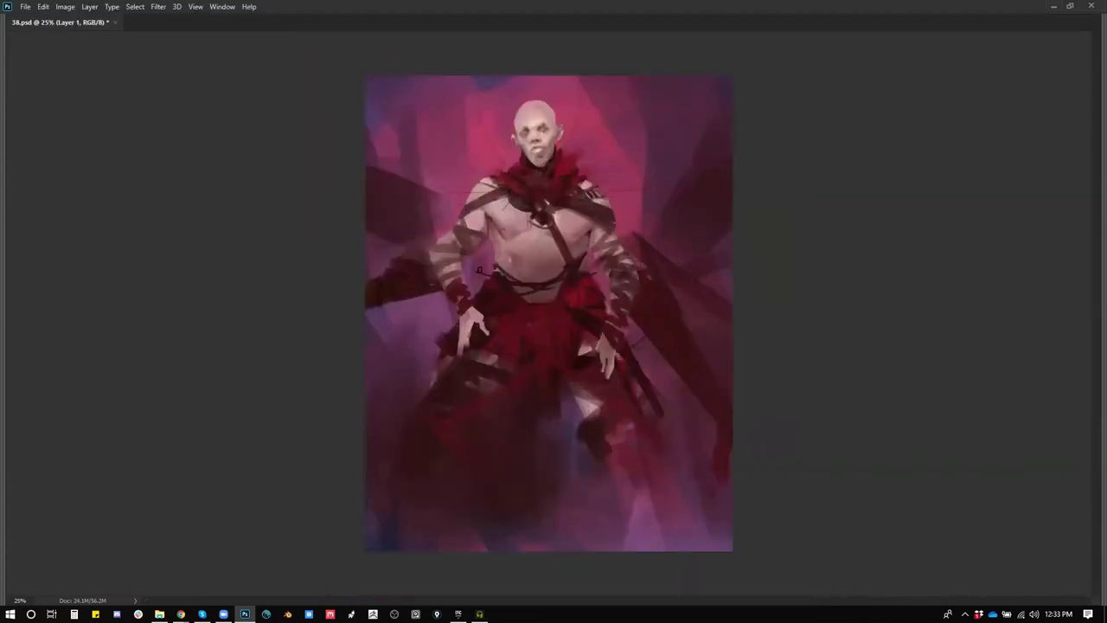
mouse_move(424, 311)
left_mouse_down()
mouse_move(435, 280)
mouse_move(424, 350)
left_mouse_up()
left_click_drag(425, 284, 416, 383)
left_click_drag(410, 303, 410, 419)
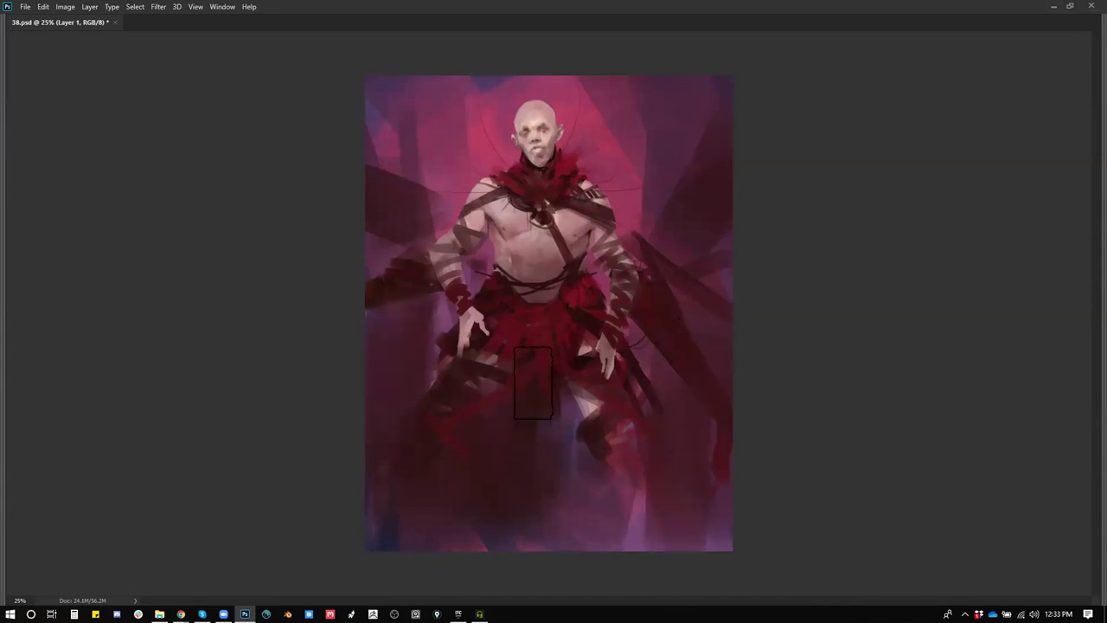
left_click_drag(565, 368, 568, 547)
left_click_drag(598, 413, 604, 532)
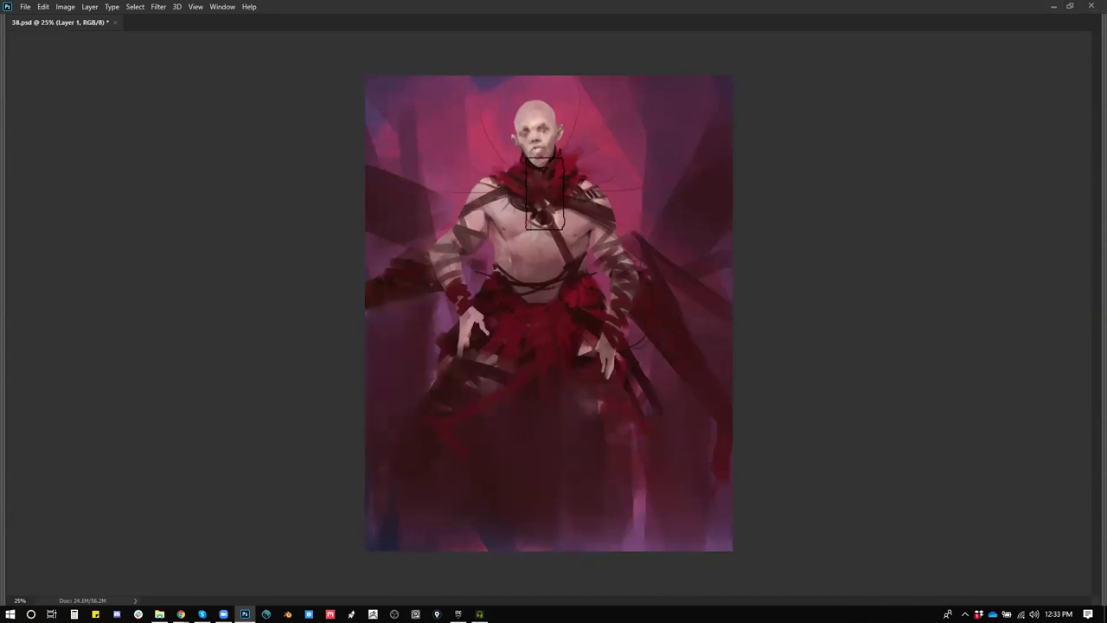
key("ctrl+z")
Step: Mirror the painting and touch up the shaded eye of the face with a small brush
key("ctrl+f")
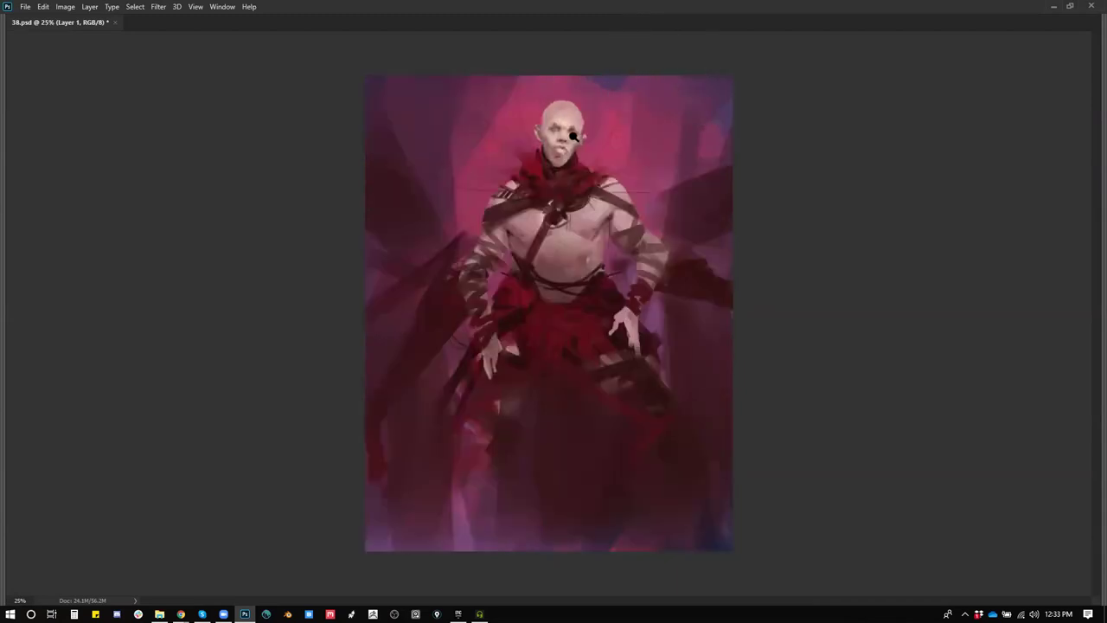
scroll(573, 136, "up", 2)
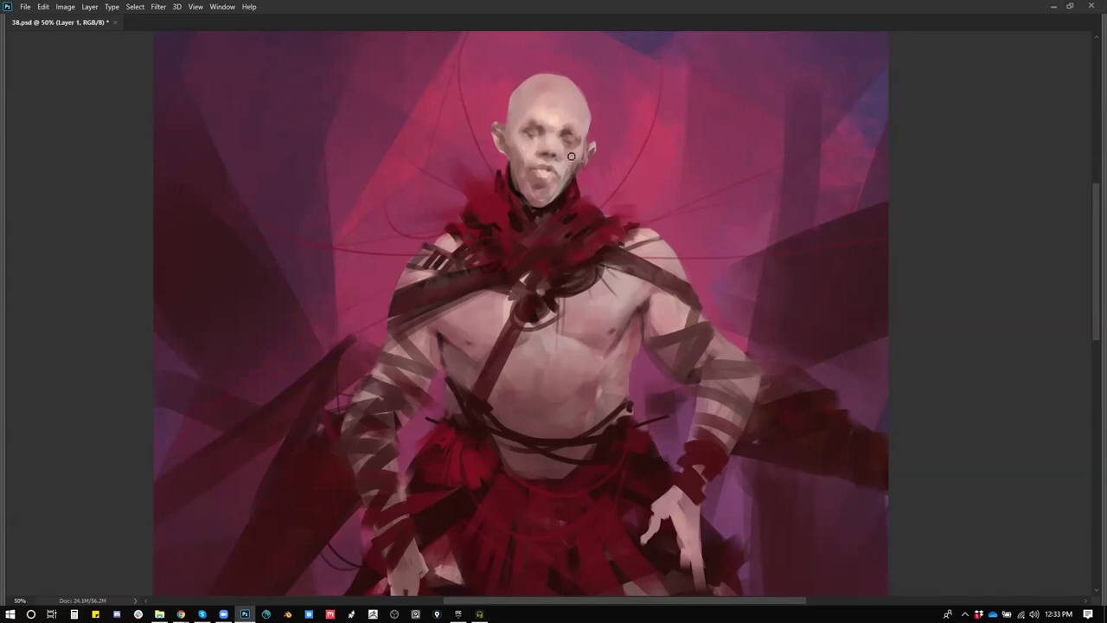
left_click(569, 136)
key("ctrl+minus")
key("ctrl+minus")
key("ctrl+minus")
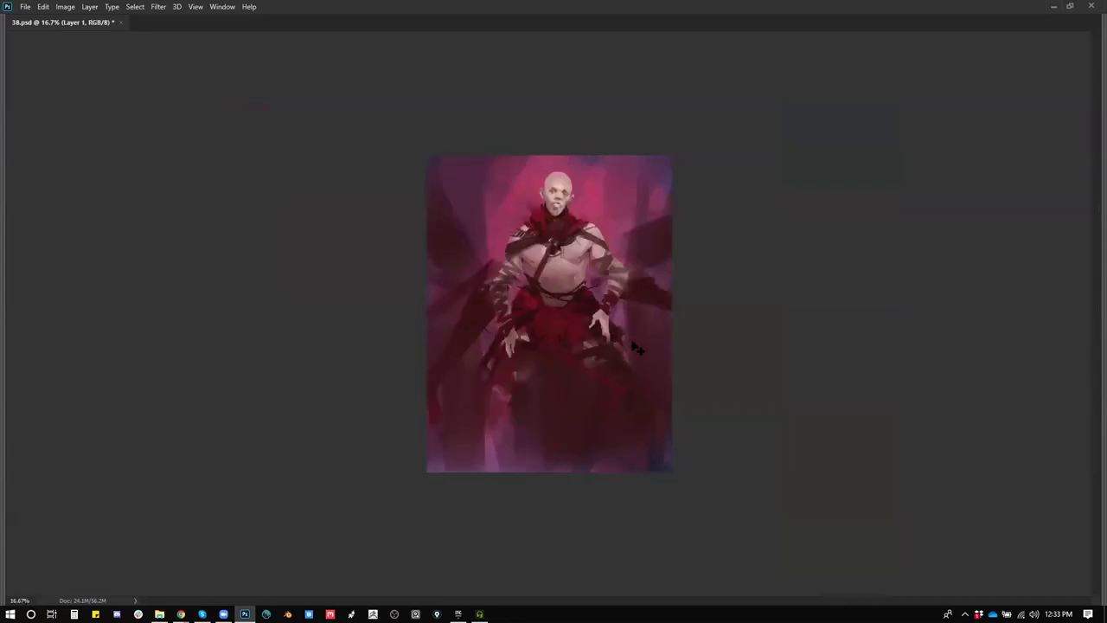
Step: Undo the last four changes and check the whole figure
key("ctrl+z")
key("ctrl+z")
key("ctrl+z")
key("ctrl+z")
key("ctrl+plus")
key("ctrl+plus")
key("ctrl+minus")
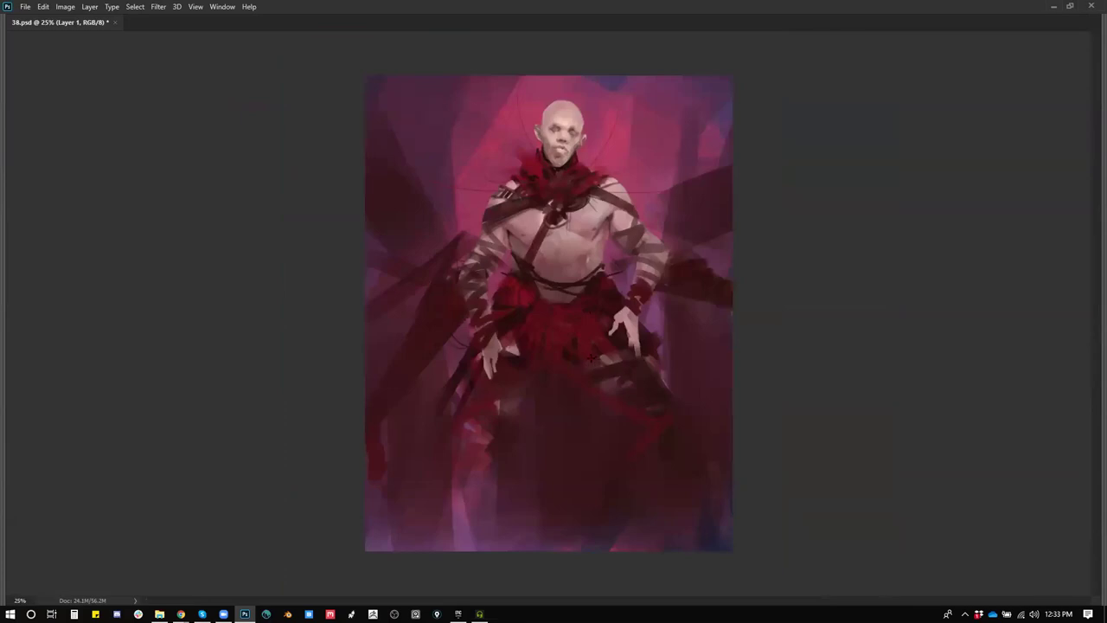
Step: Darken the skirt, legs and lower background with repeated vertical dark gradients reaching up to the waist
left_click_drag(581, 316, 579, 299)
left_click_drag(574, 356, 572, 270)
left_click_drag(571, 350, 568, 285)
left_click_drag(565, 392, 560, 251)
left_click_drag(557, 468, 558, 284)
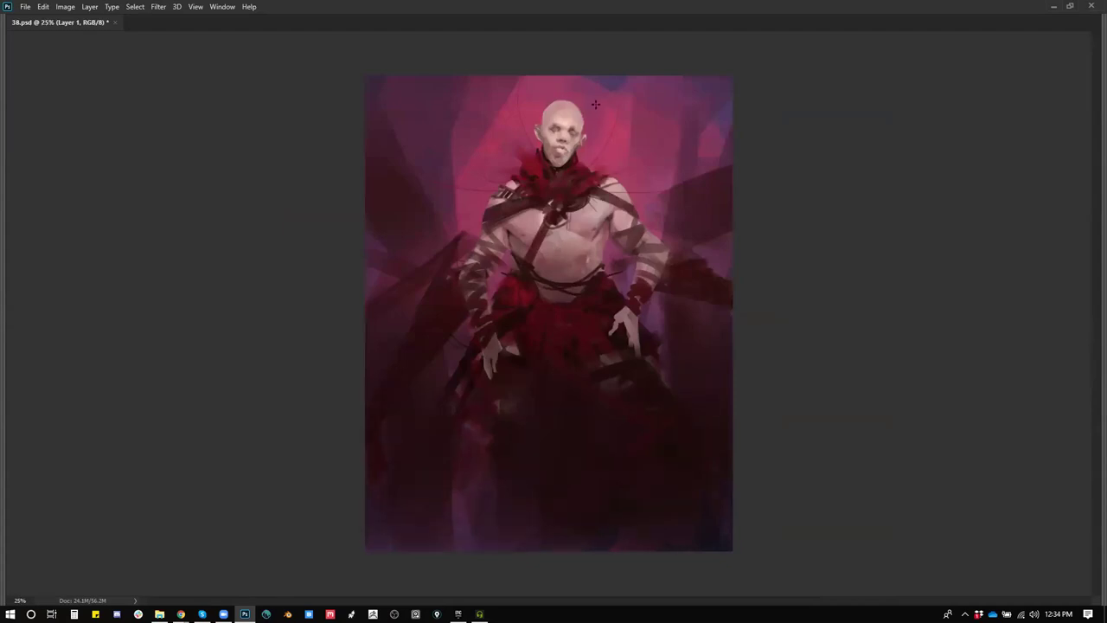
Step: Choose a pale pink and apply a vertical gradient from above the head to the chest, undoing the unwanted attempts
left_click_drag(523, 76, 500, 283)
key("F6")
left_click(913, 66)
left_click_drag(539, 108, 539, 234)
key("ctrl+z")
left_click_drag(551, 75, 537, 289)
key("ctrl+z")
left_click_drag(553, 70, 551, 228)
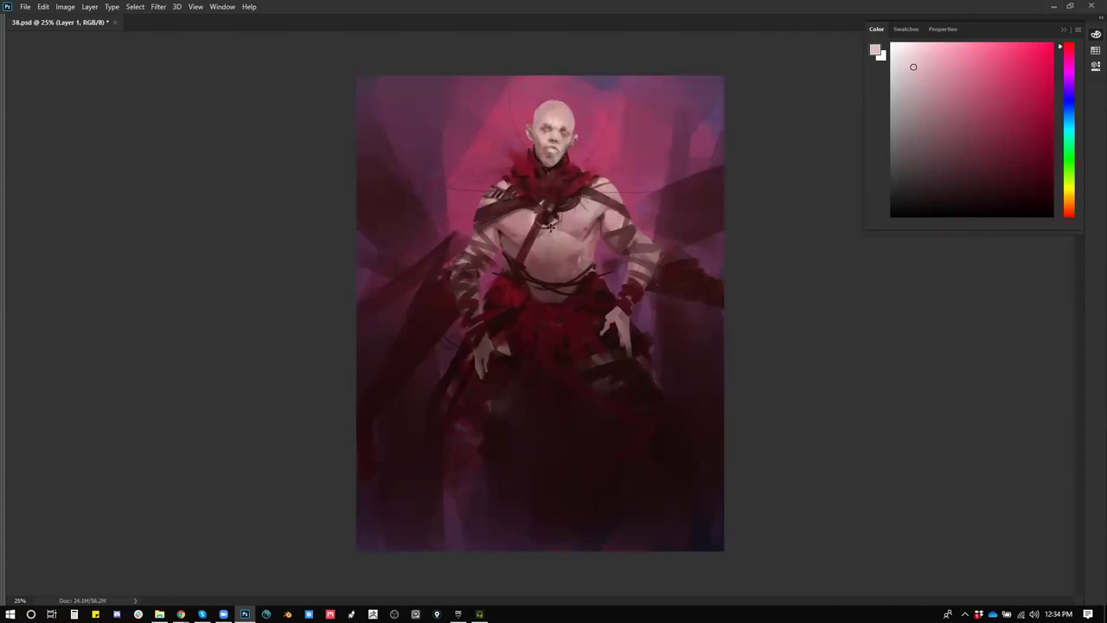
key("ctrl+z")
left_click_drag(544, 60, 547, 239)
Step: Add small light marks along the chest and shoulder straps with a sampled pale skin tone
scroll(562, 189, "up", 1)
left_click(626, 191, "alt")
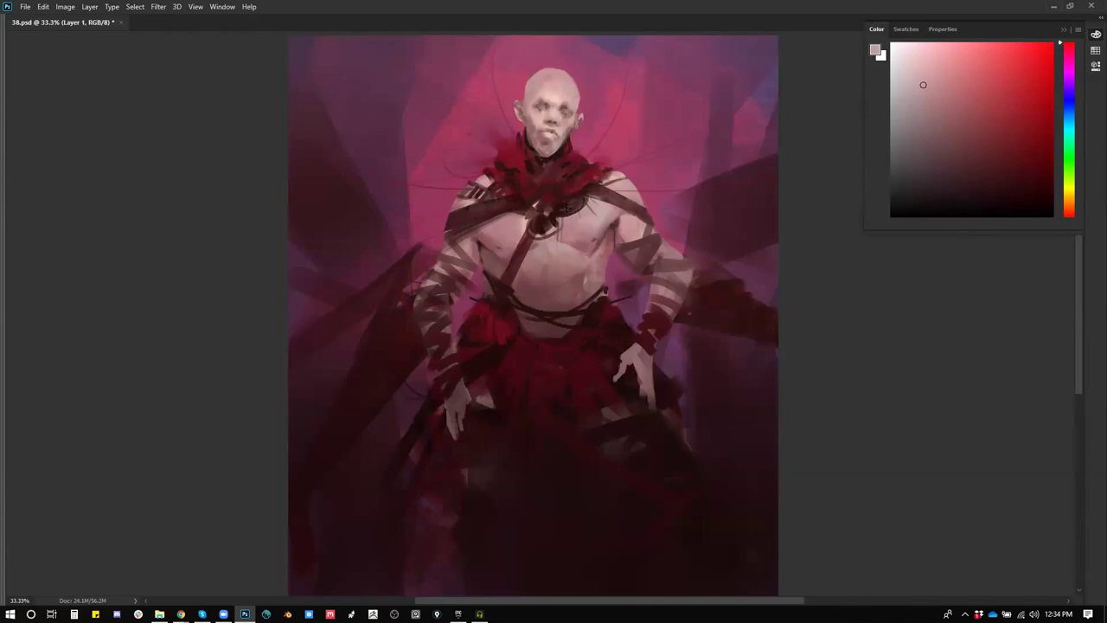
left_click_drag(581, 206, 599, 195)
left_click_drag(478, 182, 474, 193)
scroll(619, 259, "down", 2)
scroll(607, 298, "up", 2)
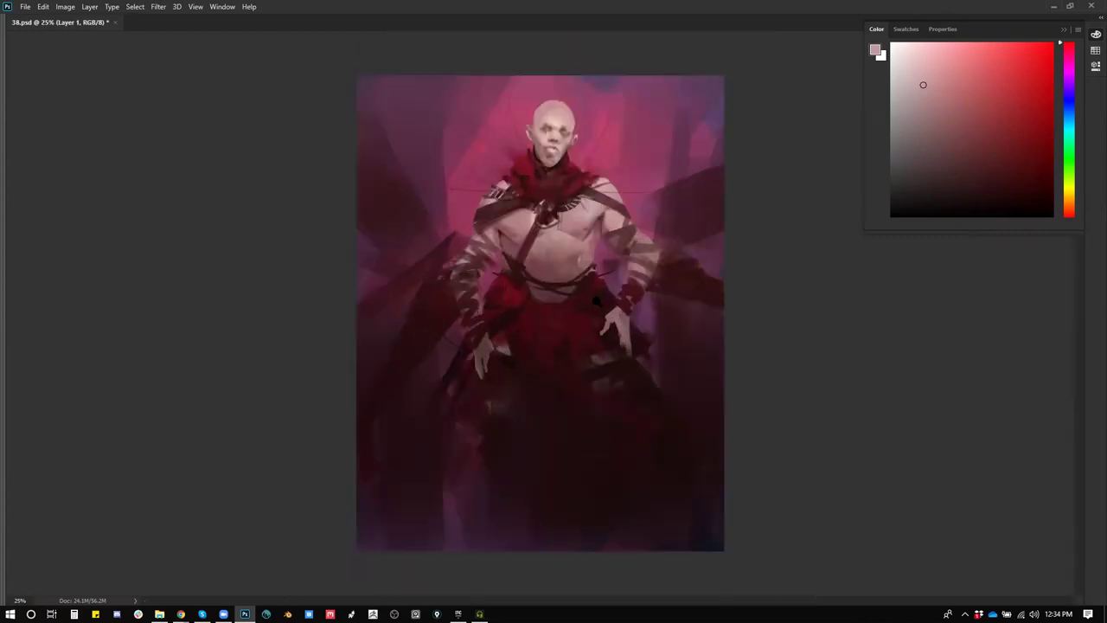
Step: Paint muted skin tone onto the lowered hand below the zigzag-wrapped arm, and sample the surrounding dark red
left_click_drag(577, 232, 560, 271)
left_click(509, 279, "alt")
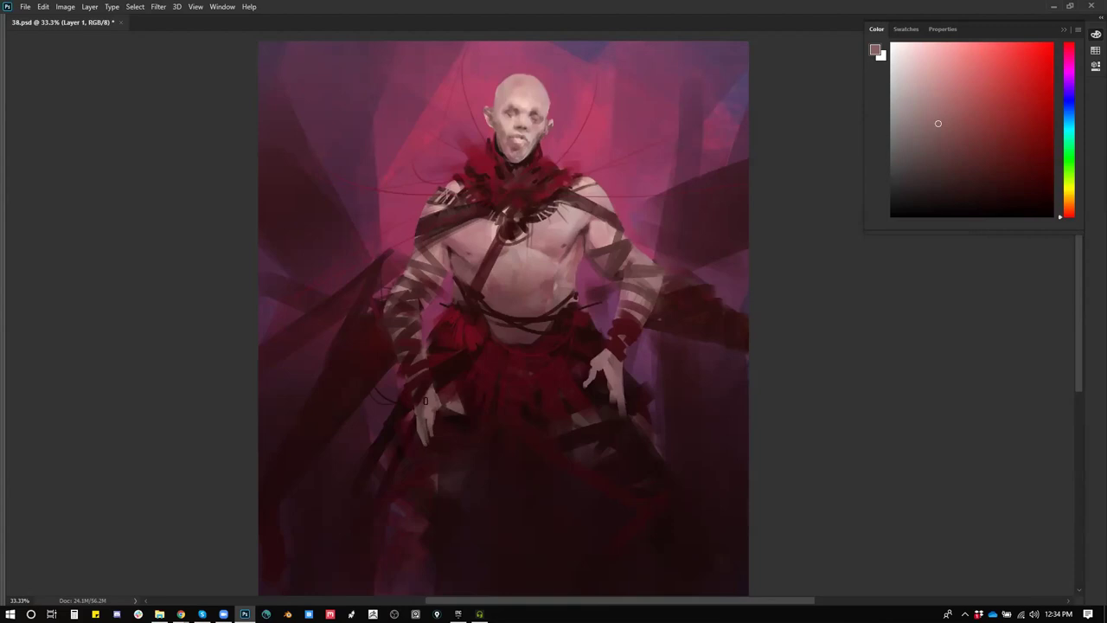
left_click_drag(442, 412, 441, 420)
left_click(444, 430, "alt")
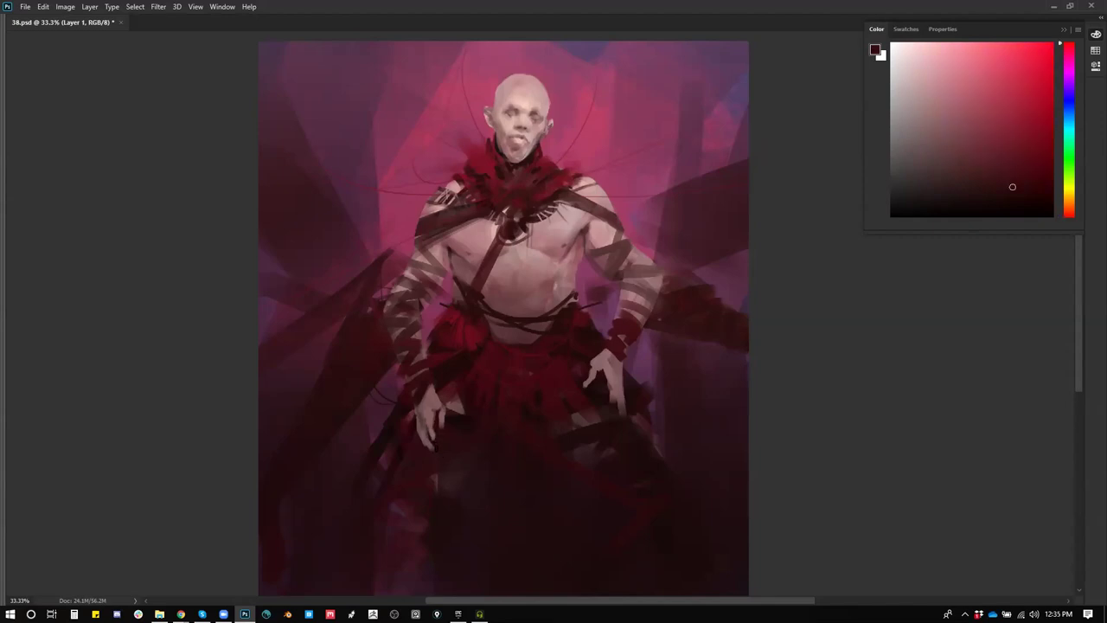
Step: Separate and shape the fingers of the lowered hand, alternating sampled dark red and skin tones
left_click(435, 404, "alt")
left_click(442, 411, "alt")
left_click(441, 400, "alt")
left_click(427, 403, "alt")
left_click(421, 418, "alt")
left_click(426, 410, "alt")
left_click(433, 430, "alt")
left_click(425, 420, "alt")
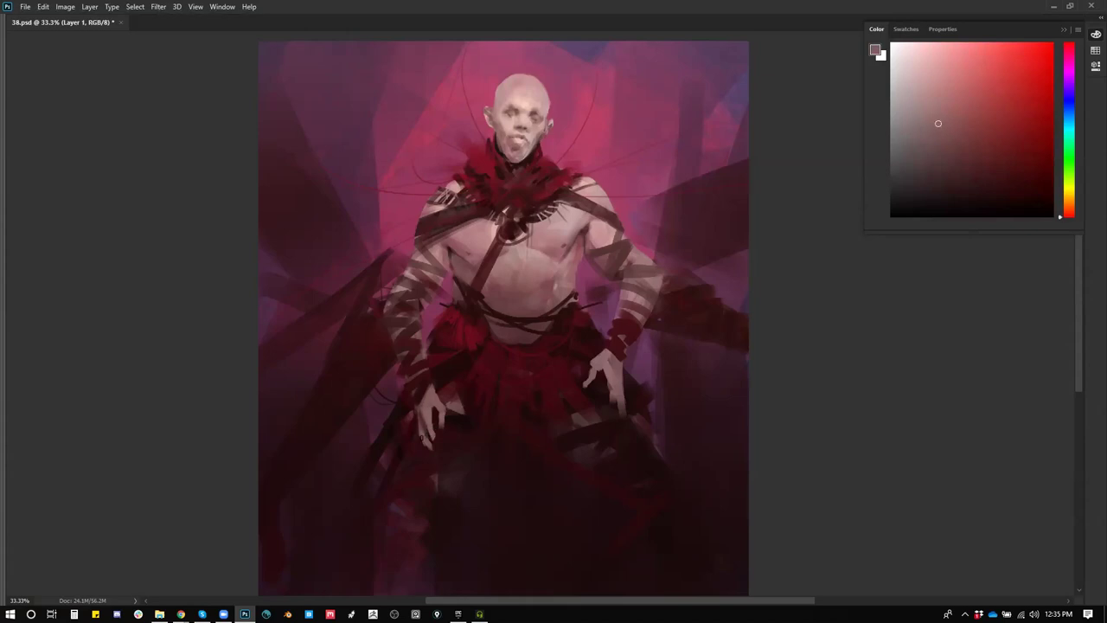
left_click(429, 437, "alt")
Step: Define the fingers of the hand below the red wrist wrap with a sampled pink skin tone, and restore the interface panels
left_click(603, 228, "alt")
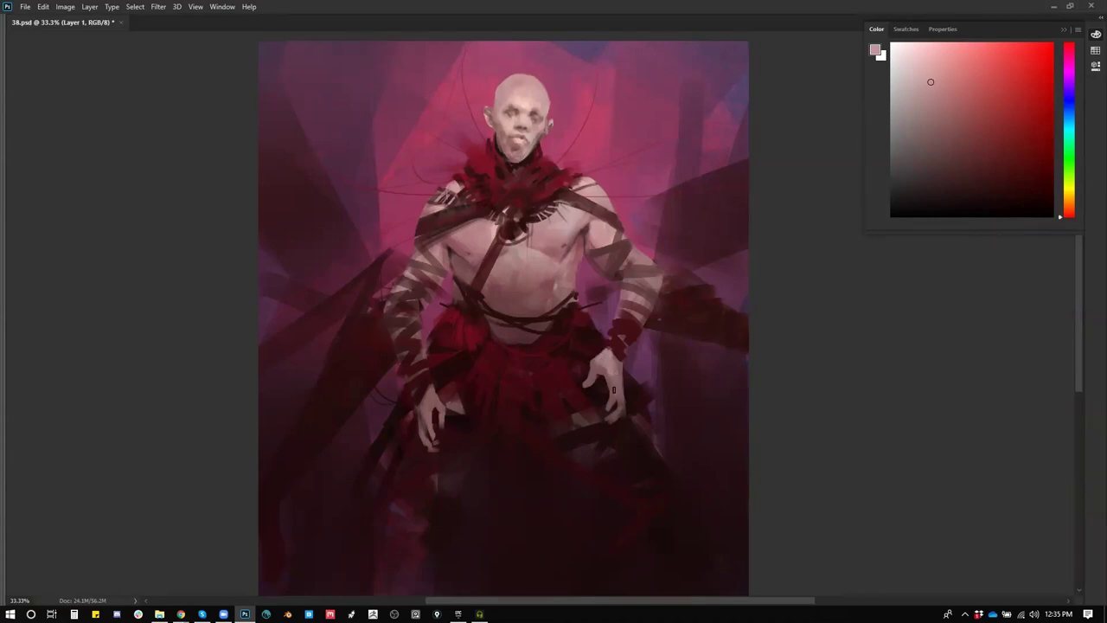
key("ctrl+minus")
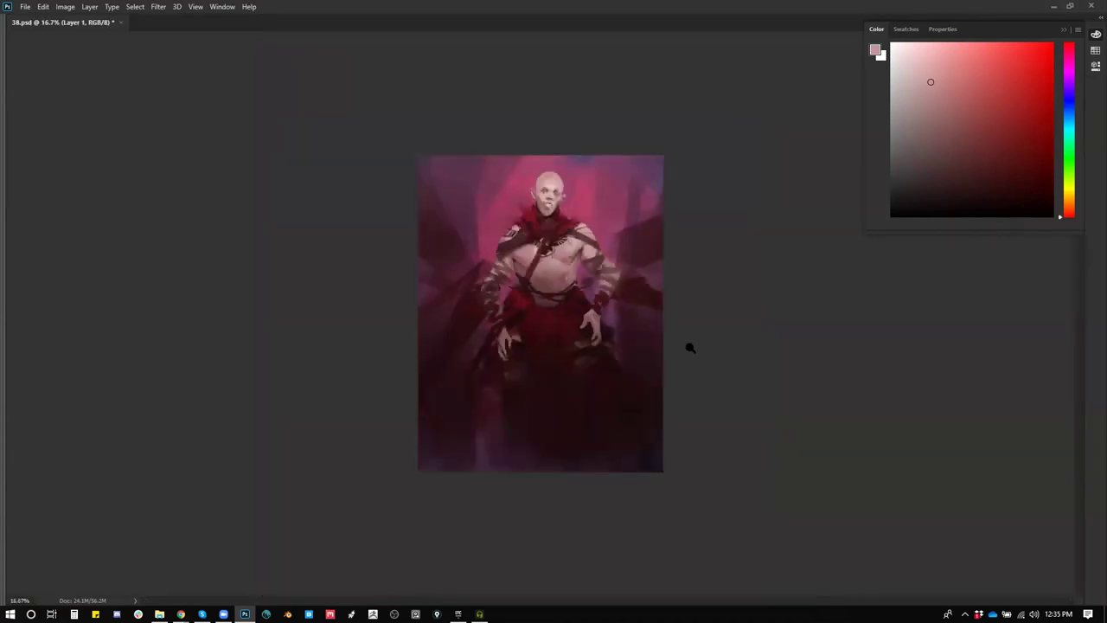
key("ctrl+plus")
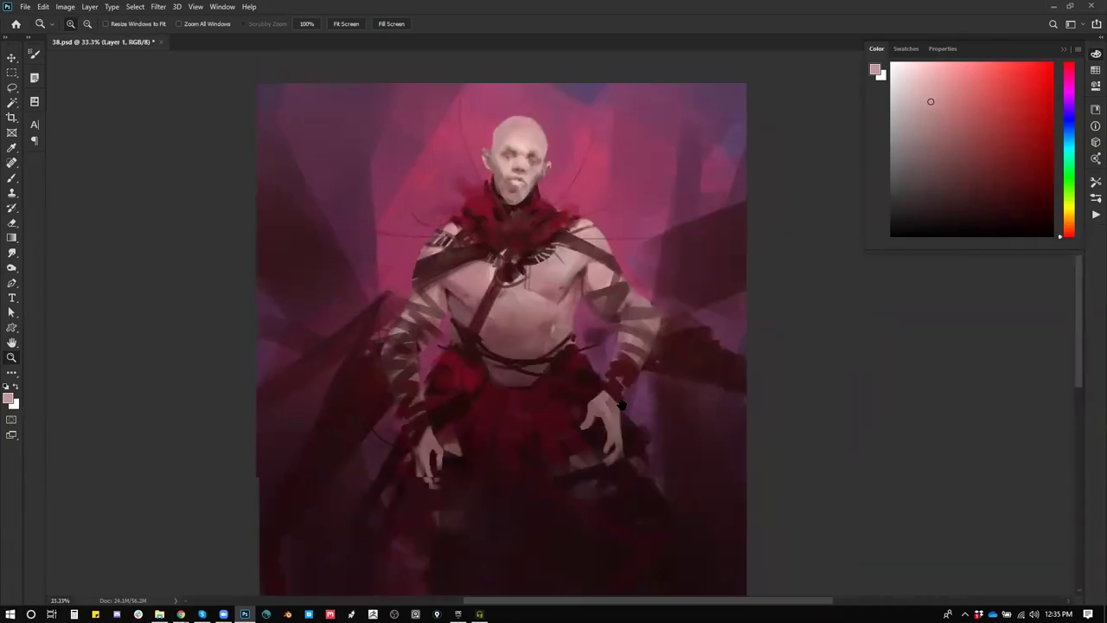